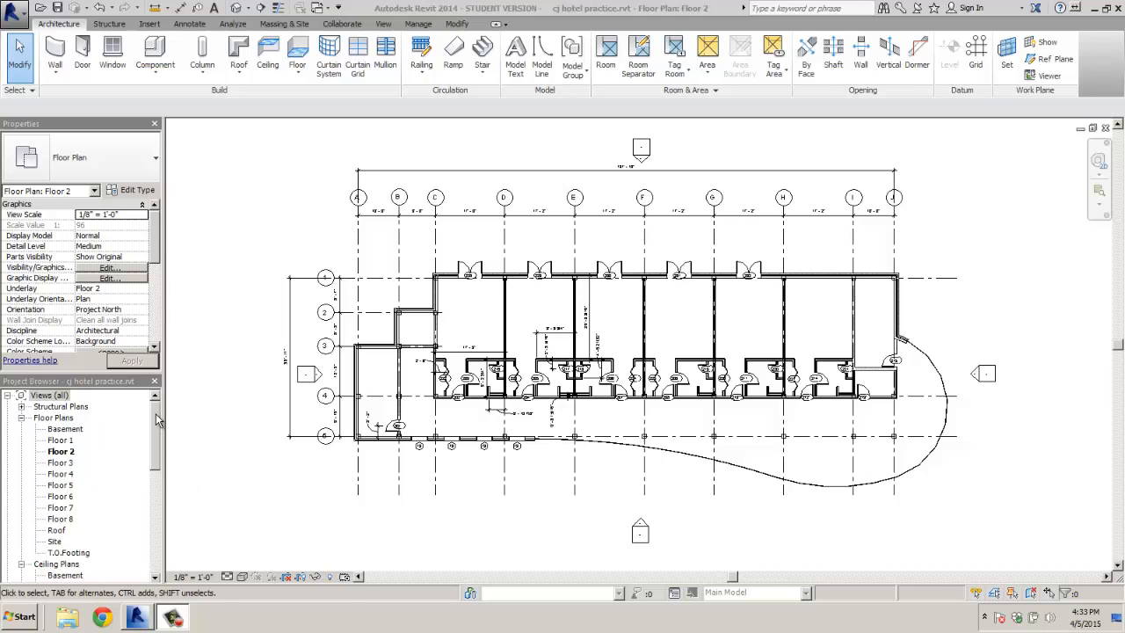
# Open the South building elevation from the Project Browser's Elevations list
pyautogui.moveTo(157, 431); pyautogui.dragTo(157, 504)
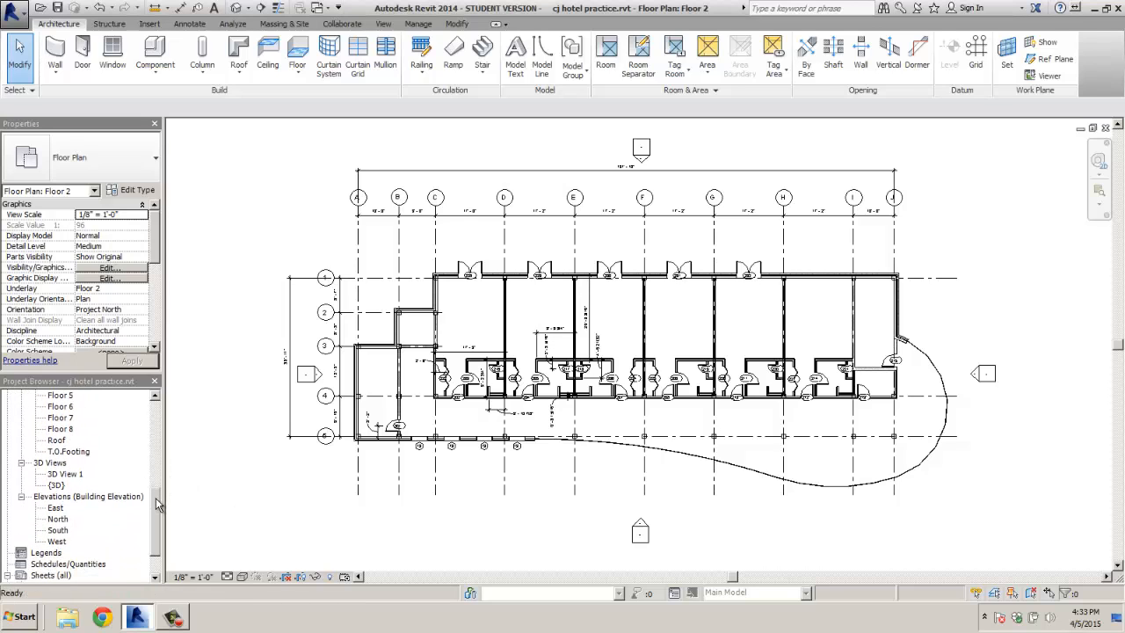
pyautogui.click(58, 530)
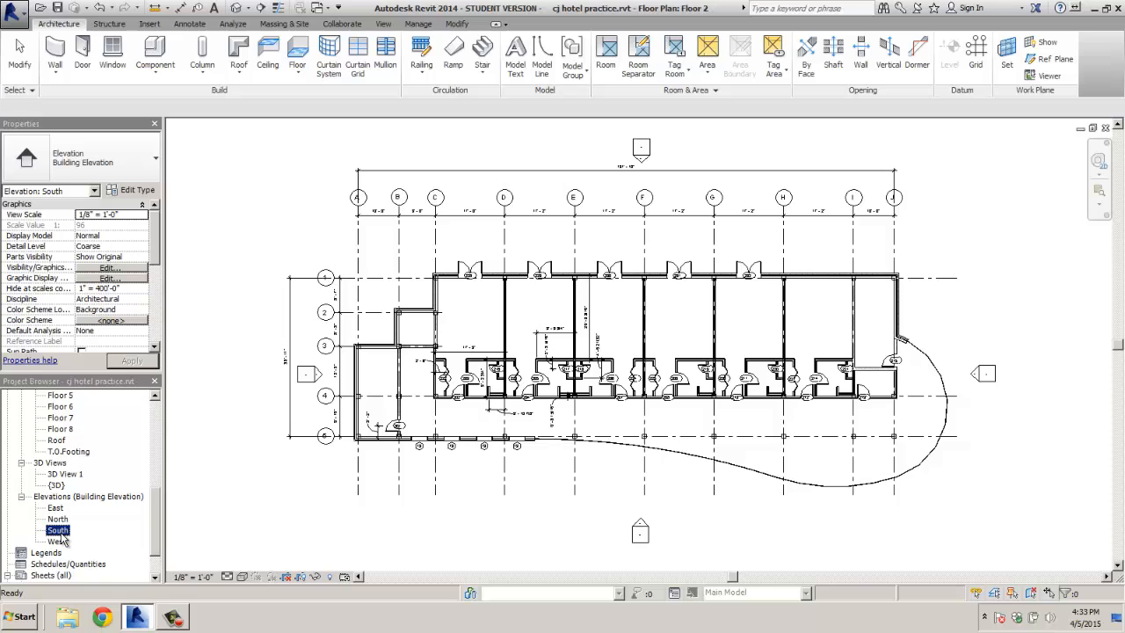
pyautogui.doubleClick(58, 531)
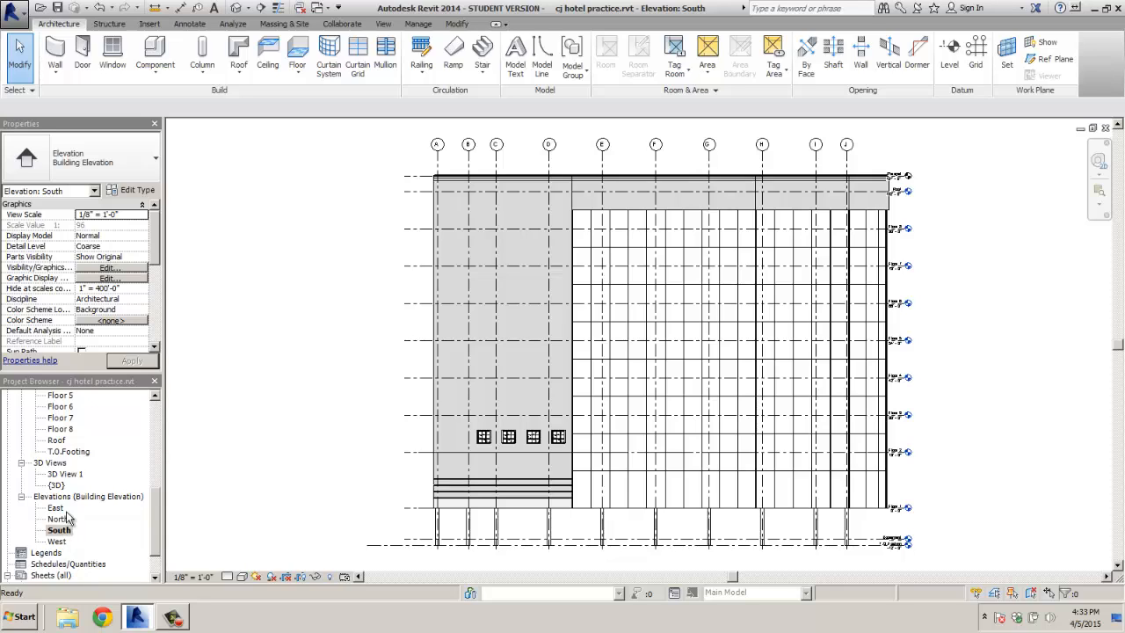
# Hide grid A, the column beneath it and the Floor 4 level line in this view
pyautogui.click(436, 167)
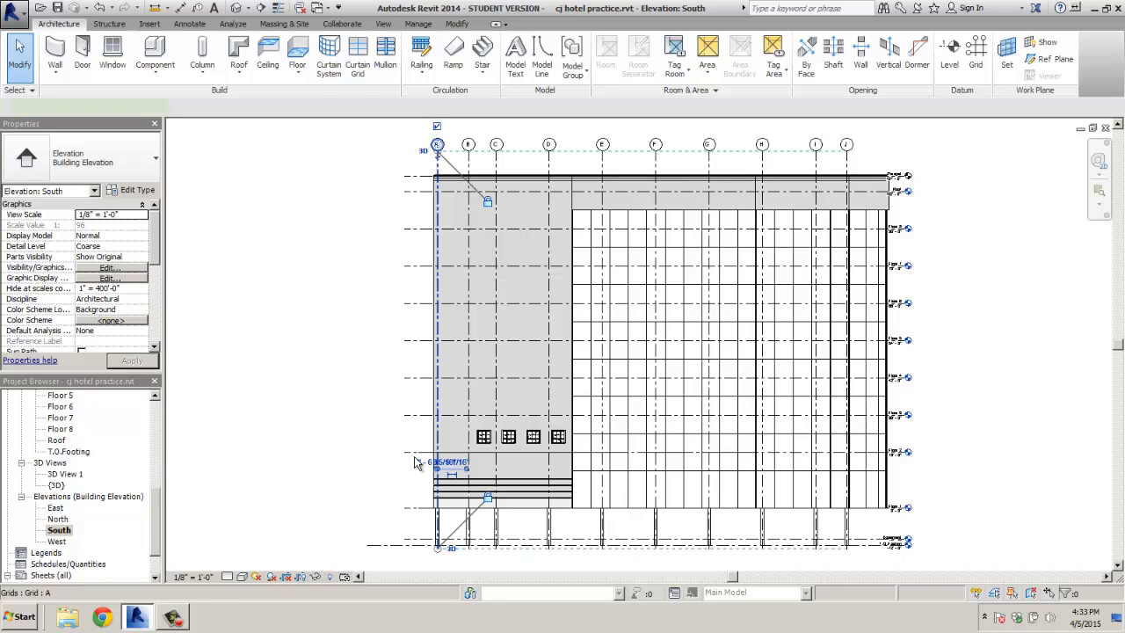
pyautogui.keyDown('ctrl'); pyautogui.click(503, 525); pyautogui.keyUp('ctrl')
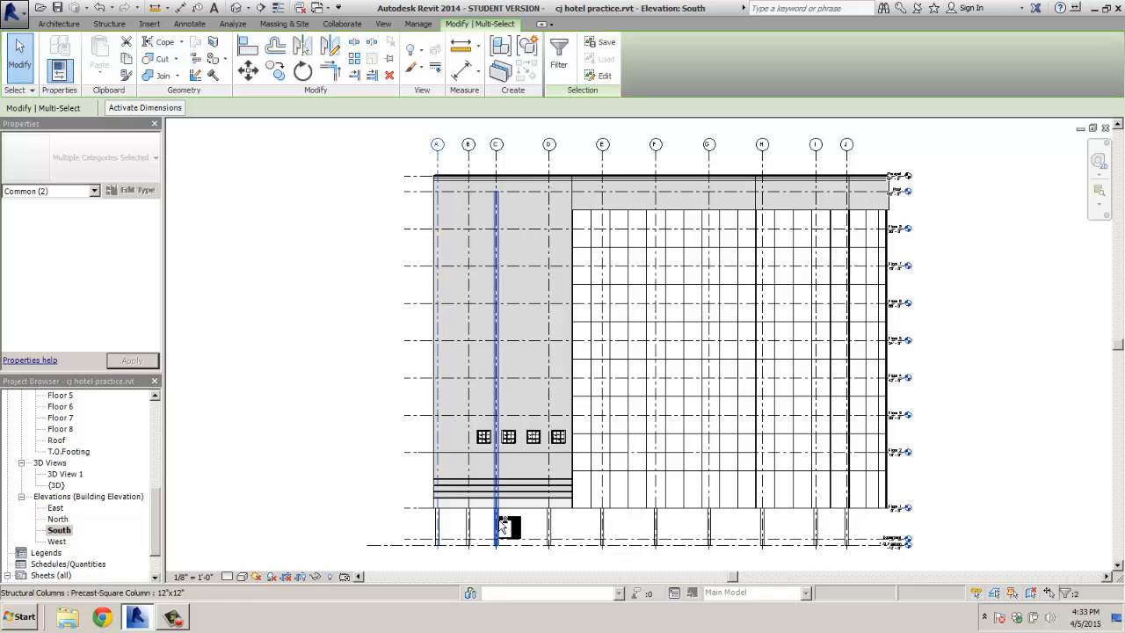
pyautogui.keyDown('ctrl'); pyautogui.click(411, 380); pyautogui.keyUp('ctrl')
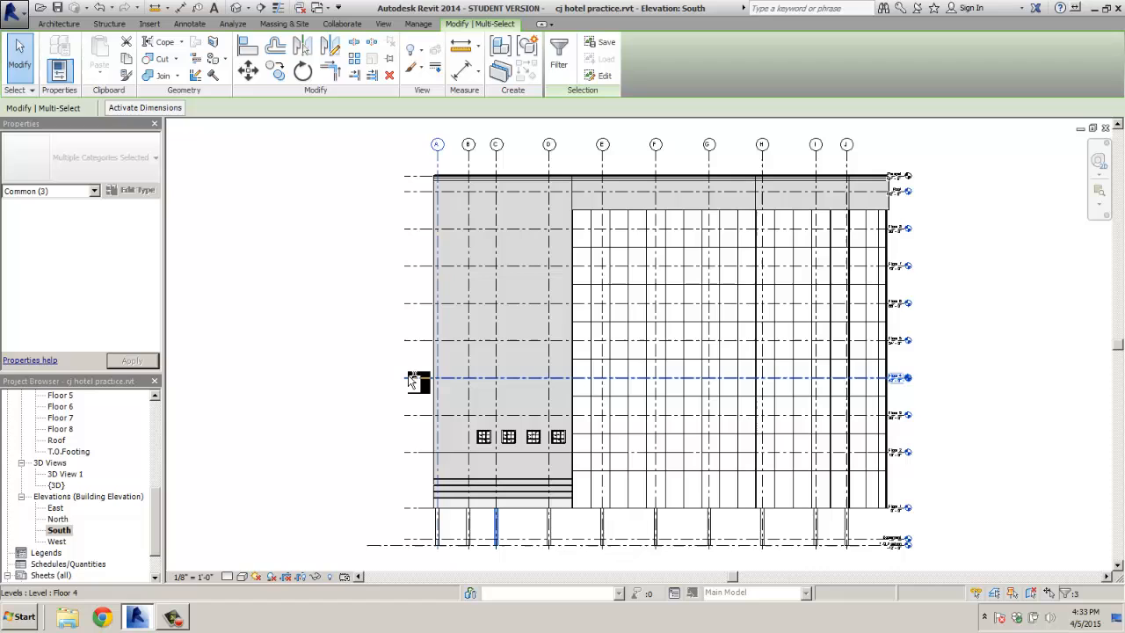
pyautogui.rightClick(353, 380)
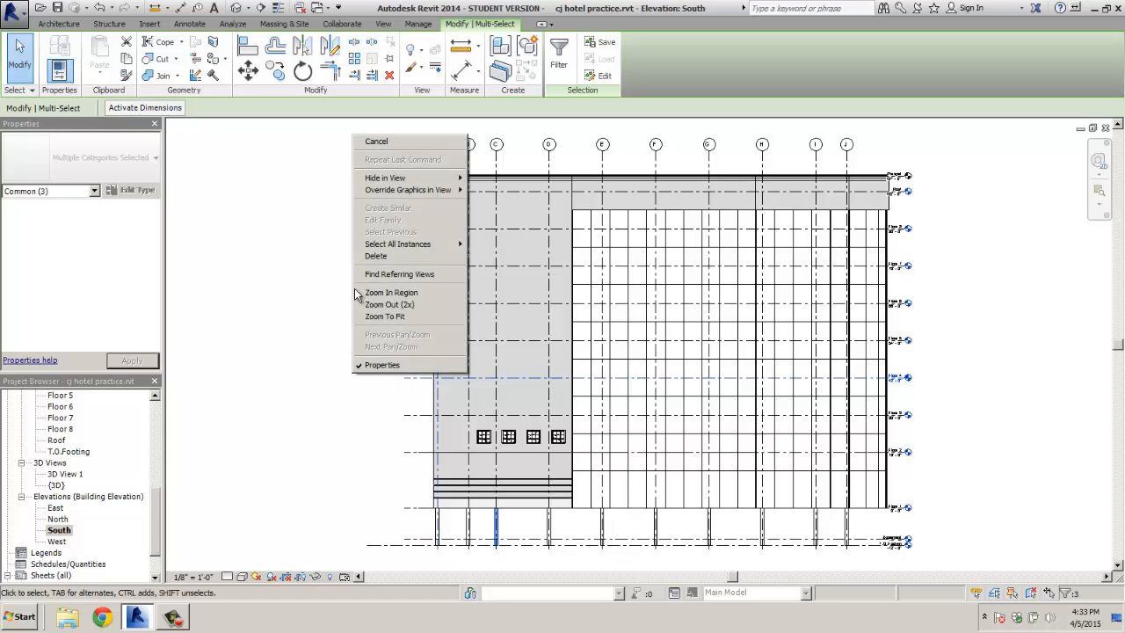
pyautogui.moveTo(394, 181)
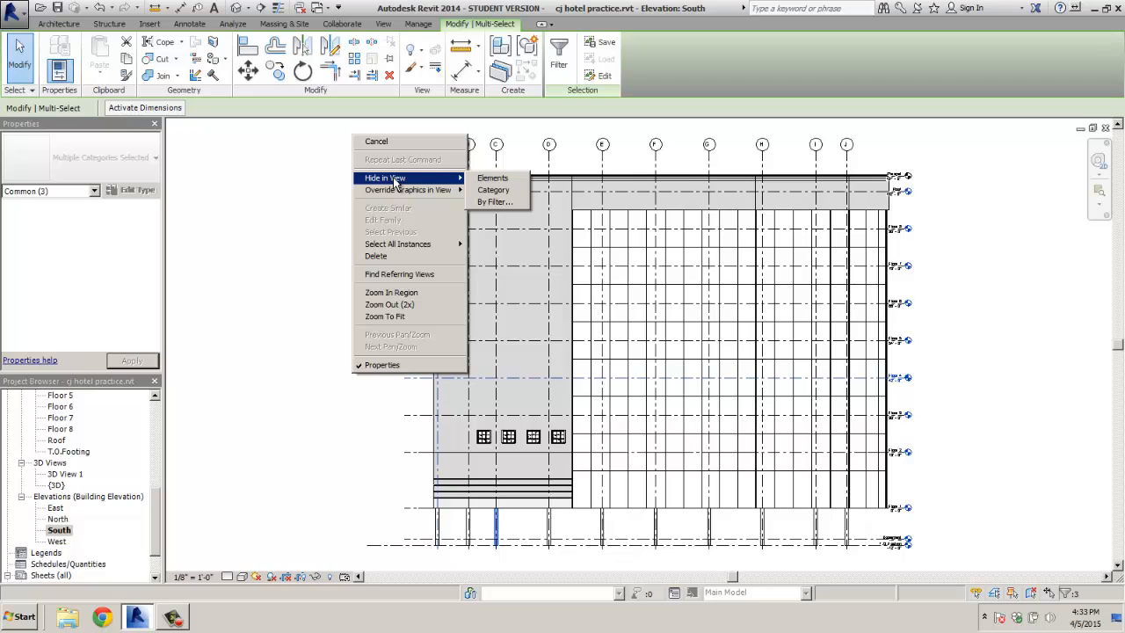
pyautogui.moveTo(400, 246)
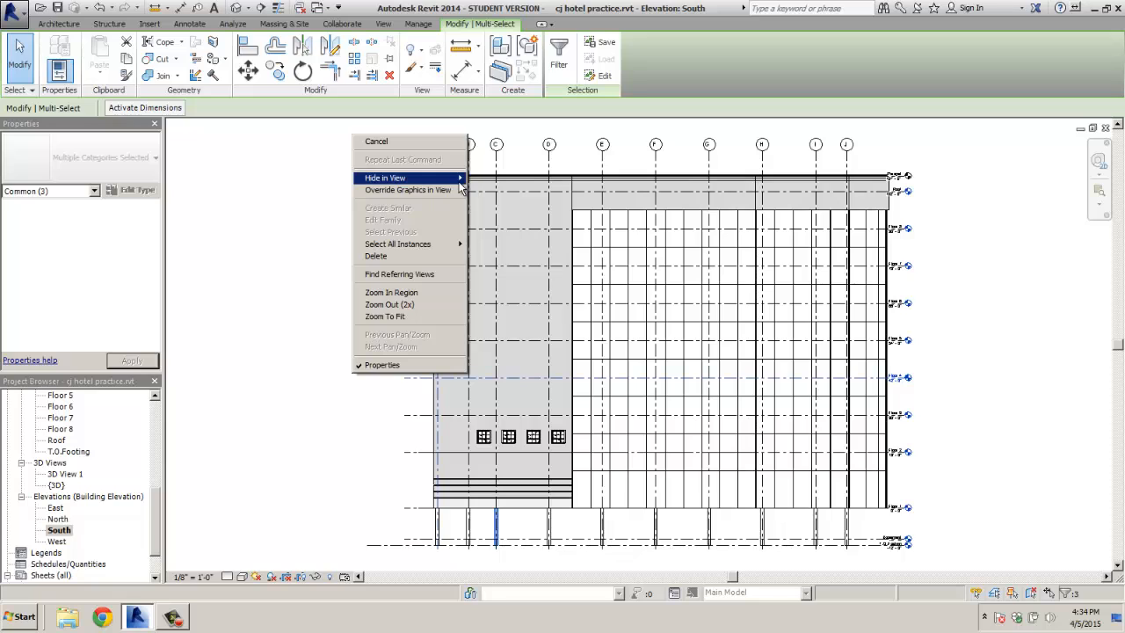
pyautogui.click(497, 178)
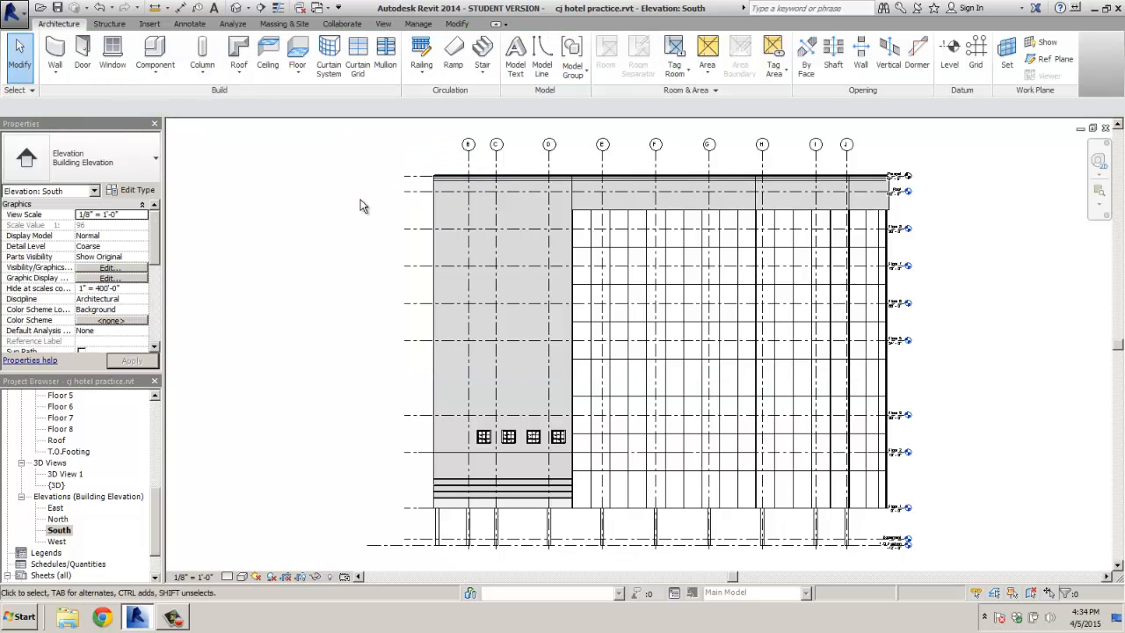
# Select grid B, the Roof level line and the column under grid B for hiding
pyautogui.click(468, 167)
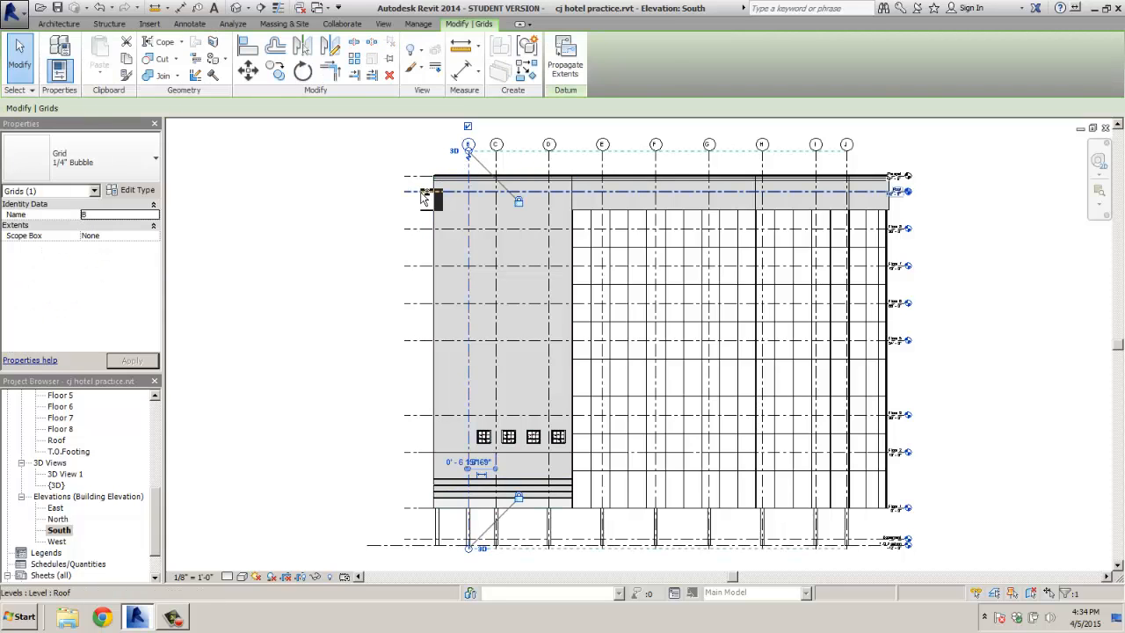
pyautogui.keyDown('ctrl'); pyautogui.click(426, 191); pyautogui.keyUp('ctrl')
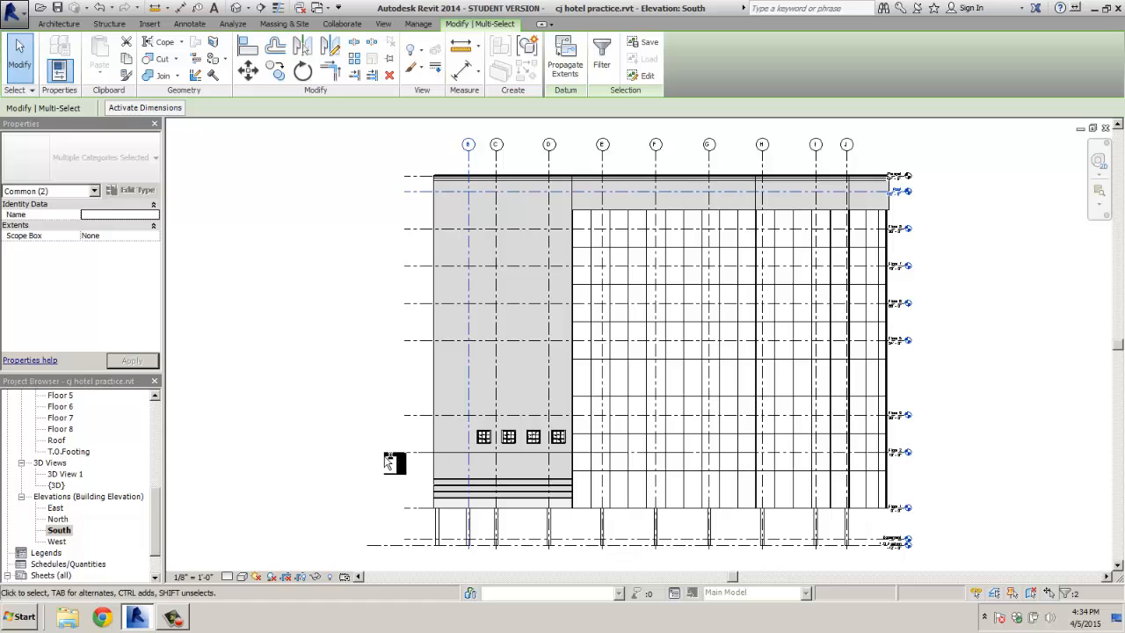
pyautogui.keyDown('ctrl'); pyautogui.click(466, 534); pyautogui.keyUp('ctrl')
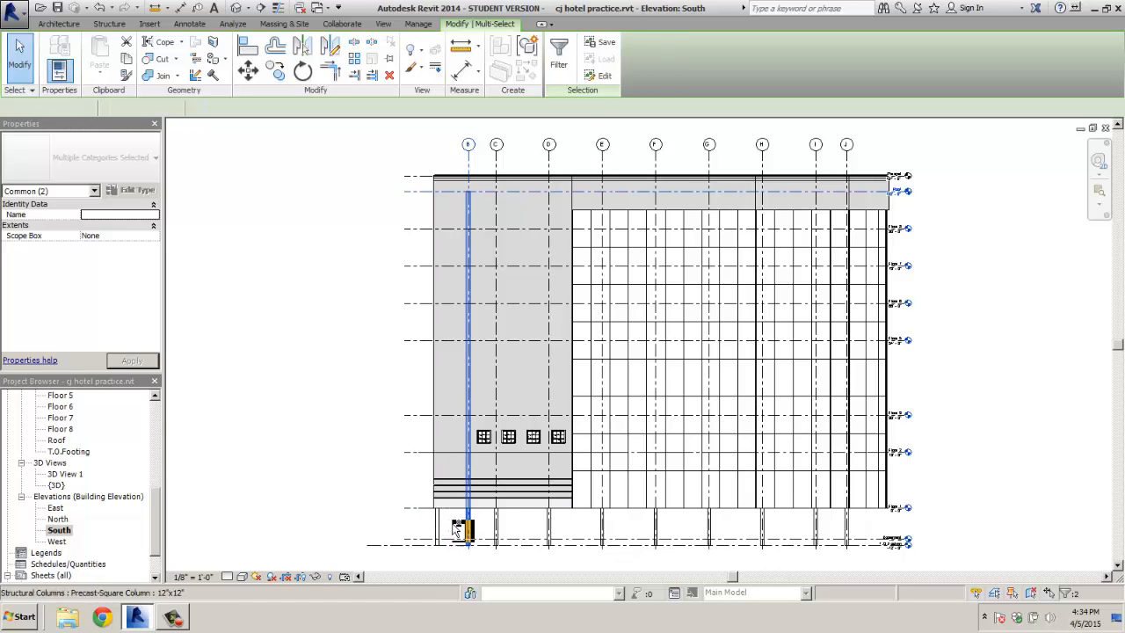
pyautogui.rightClick(367, 401)
pyautogui.moveTo(403, 285)
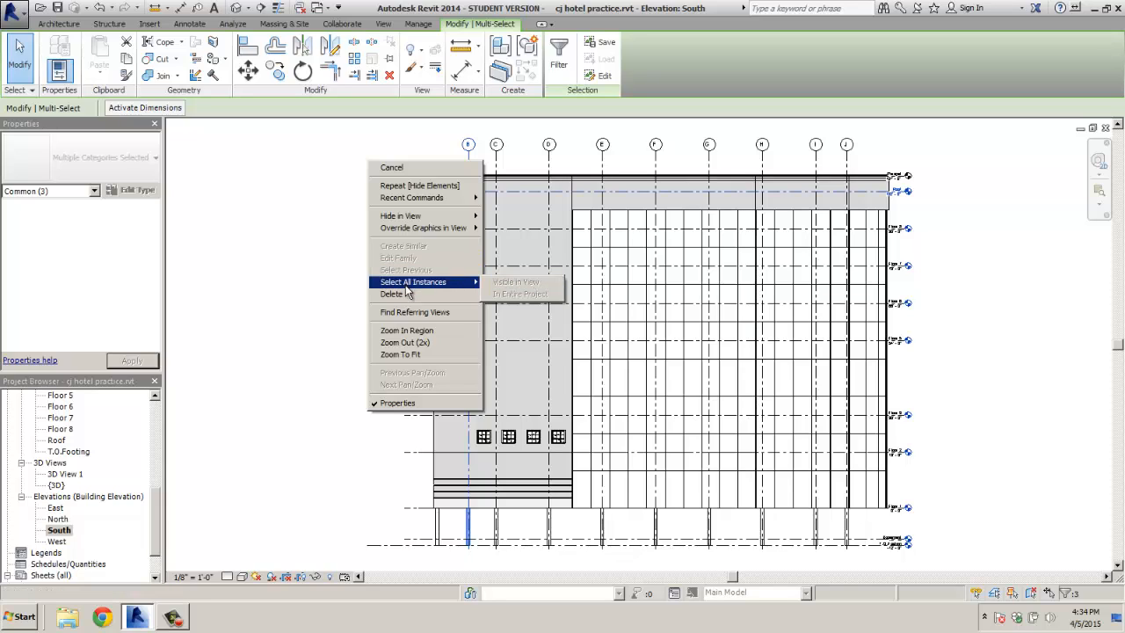
pyautogui.moveTo(407, 202)
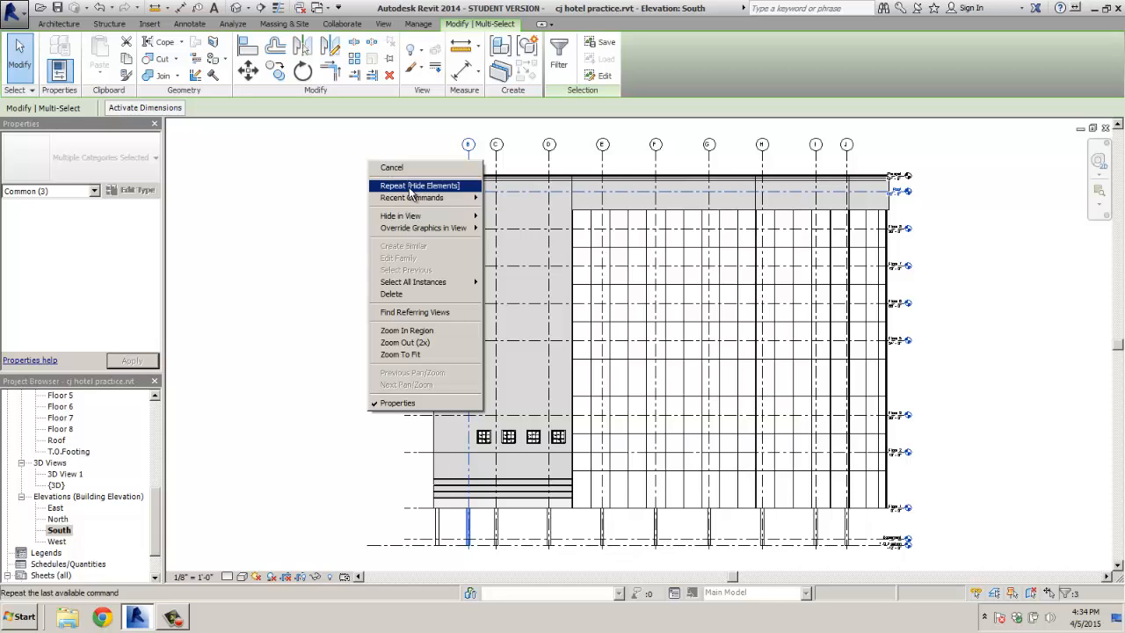
# Hide the grid B group, then select the remaining grid lines C through I
pyautogui.click(409, 187)
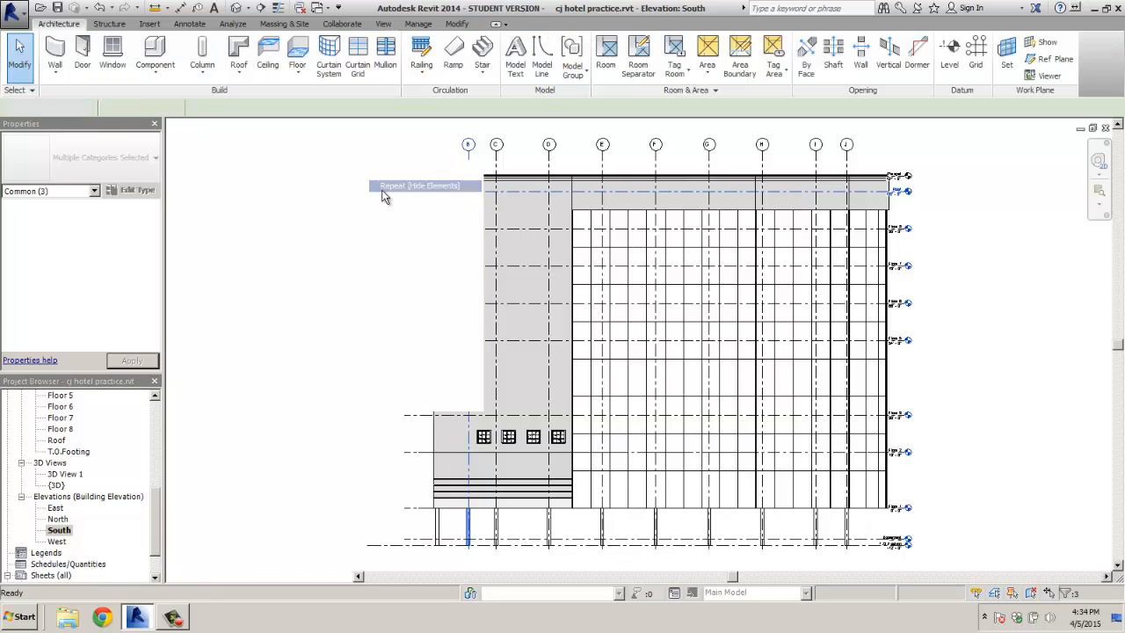
pyautogui.click(498, 167)
pyautogui.keyDown('ctrl'); pyautogui.click(604, 165); pyautogui.keyUp('ctrl')
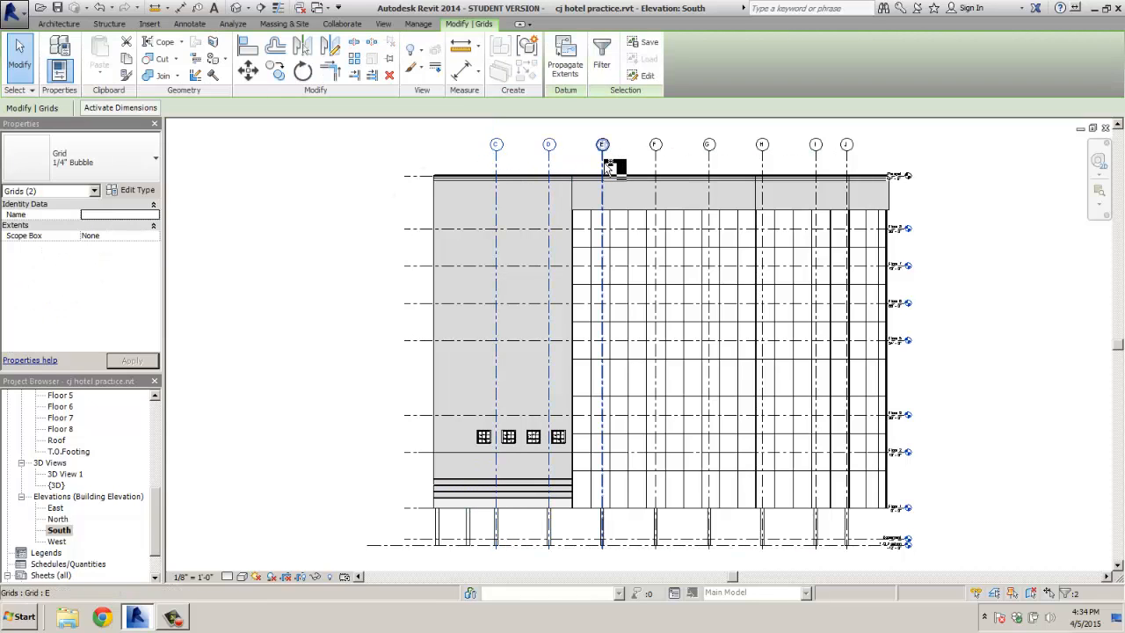
pyautogui.keyDown('ctrl'); pyautogui.click(657, 166); pyautogui.keyUp('ctrl')
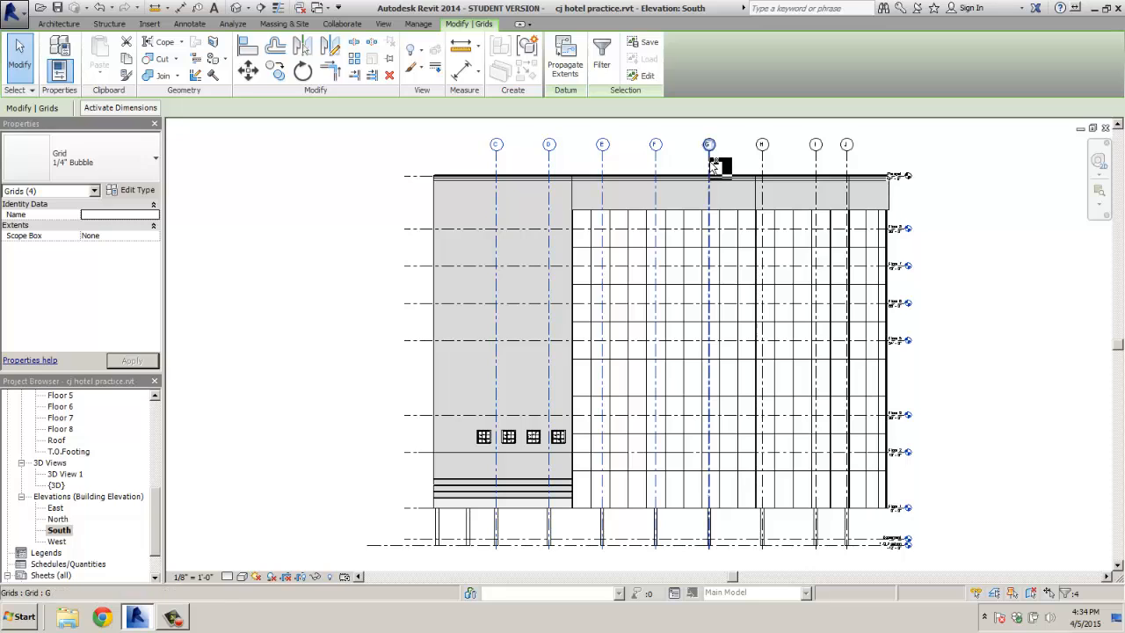
pyautogui.keyDown('ctrl'); pyautogui.click(710, 167); pyautogui.keyUp('ctrl')
pyautogui.keyDown('ctrl'); pyautogui.click(764, 167); pyautogui.keyUp('ctrl')
pyautogui.keyDown('ctrl'); pyautogui.click(816, 167); pyautogui.keyUp('ctrl')
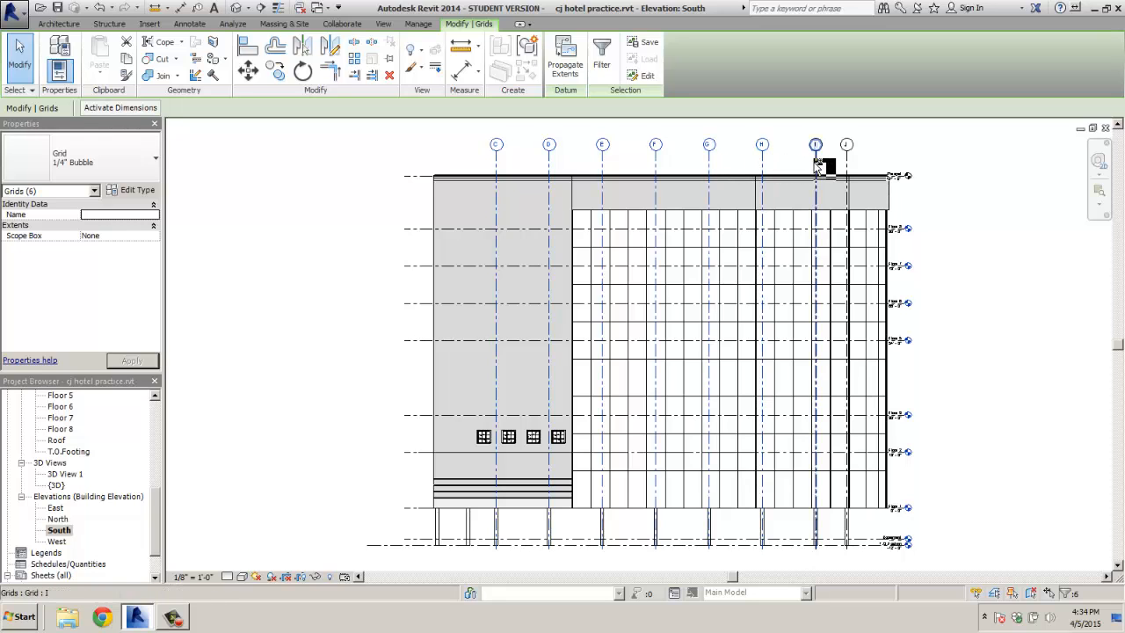
# Add the level lines from Floor 8 down to Basement to the selection
pyautogui.keyDown('ctrl'); pyautogui.click(446, 229); pyautogui.keyUp('ctrl')
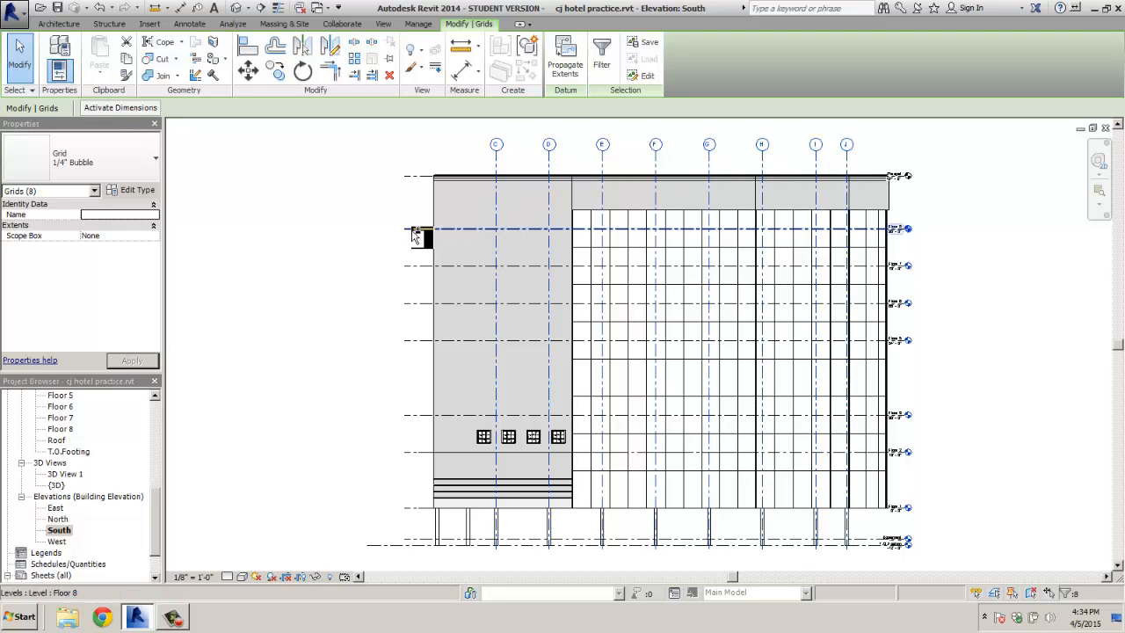
pyautogui.keyDown('ctrl'); pyautogui.click(414, 177); pyautogui.keyUp('ctrl')
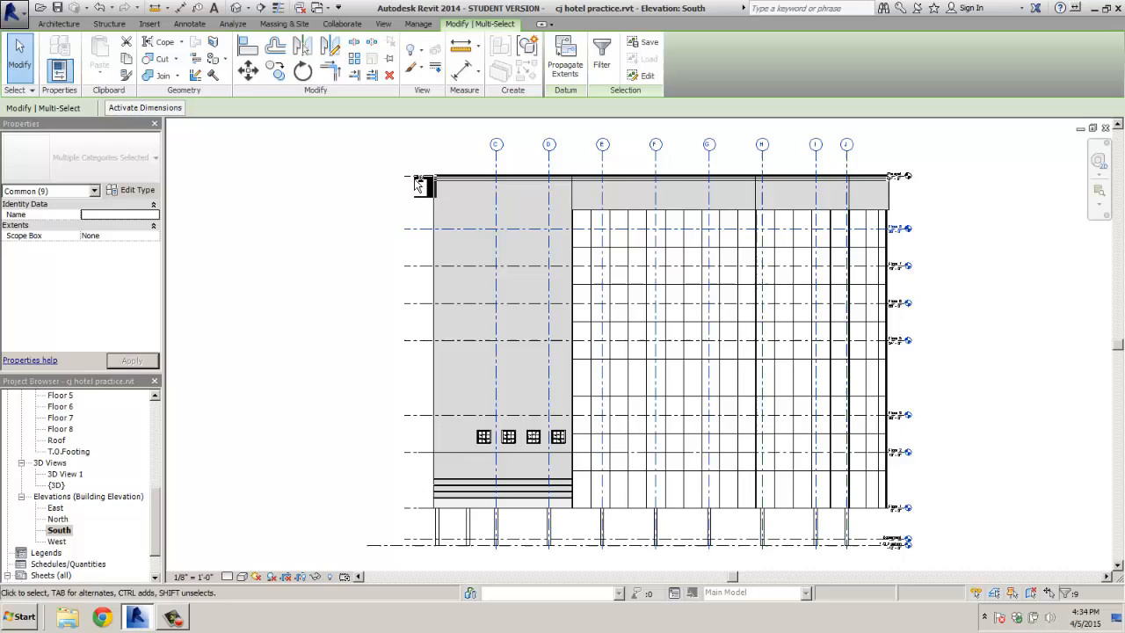
pyautogui.keyDown('ctrl'); pyautogui.click(414, 266); pyautogui.keyUp('ctrl')
pyautogui.keyDown('ctrl'); pyautogui.click(415, 304); pyautogui.keyUp('ctrl')
pyautogui.keyDown('ctrl'); pyautogui.click(420, 341); pyautogui.keyUp('ctrl')
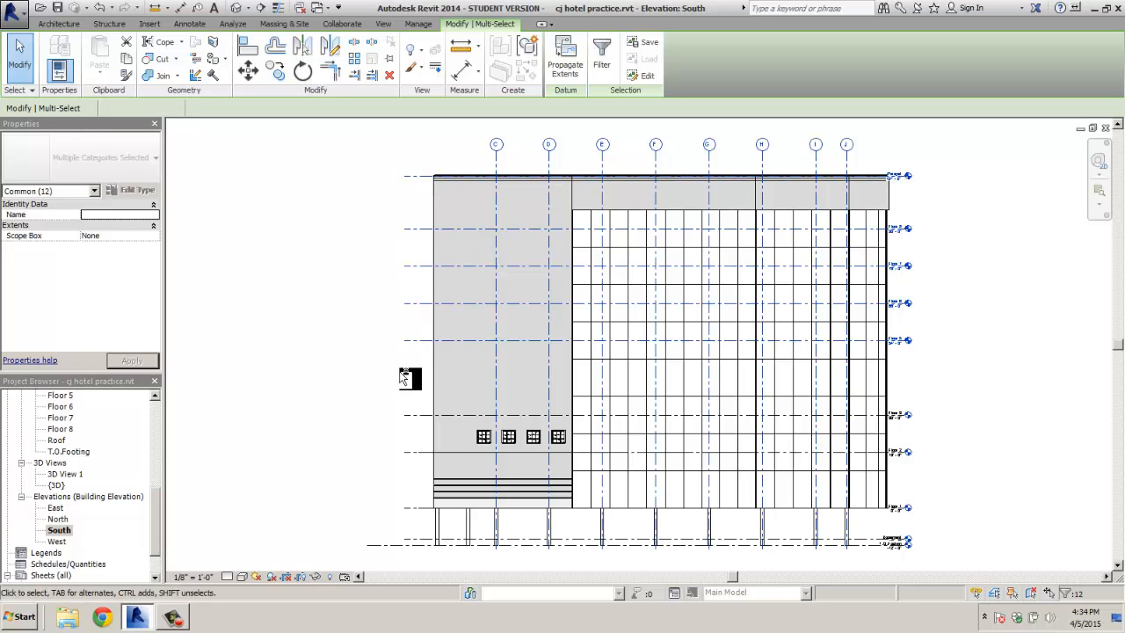
pyautogui.keyDown('ctrl'); pyautogui.click(409, 415); pyautogui.keyUp('ctrl')
pyautogui.keyDown('ctrl'); pyautogui.click(414, 452); pyautogui.keyUp('ctrl')
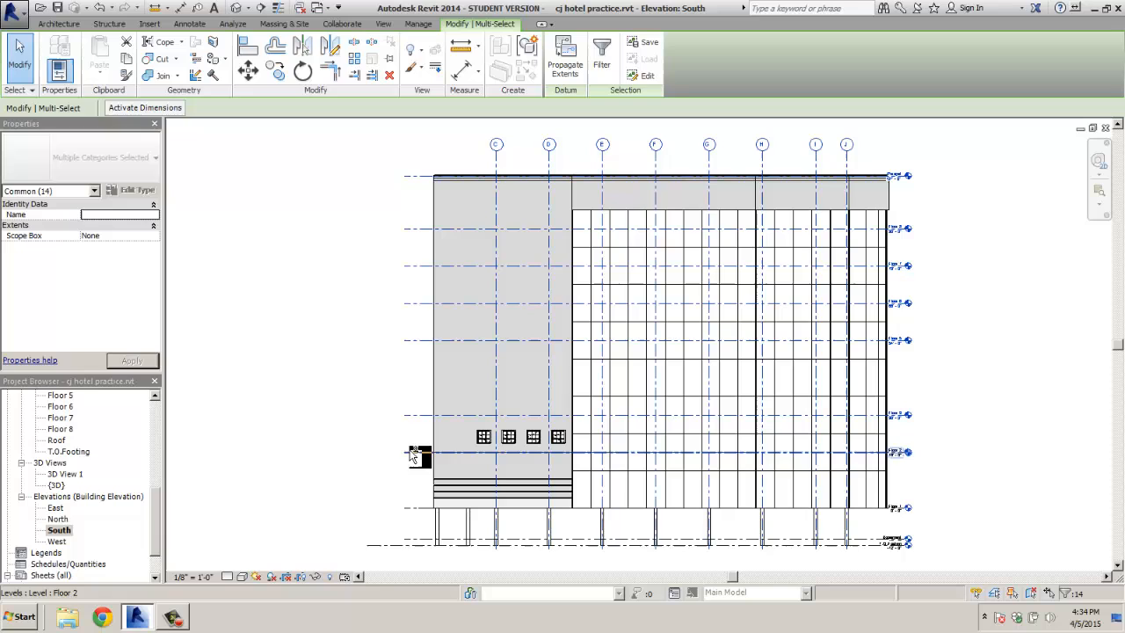
pyautogui.keyDown('ctrl'); pyautogui.click(415, 508); pyautogui.keyUp('ctrl')
pyautogui.keyDown('ctrl'); pyautogui.click(425, 542); pyautogui.keyUp('ctrl')
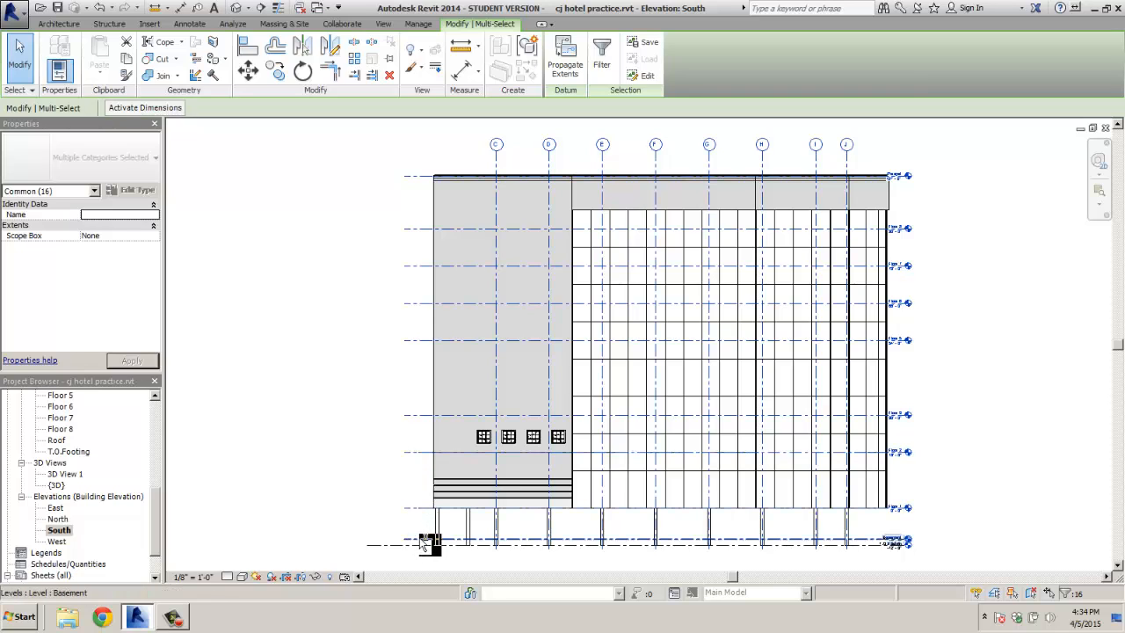
# Add the columns under grids C through J and hide the whole selection in this view
pyautogui.keyDown('ctrl'); pyautogui.click(468, 530); pyautogui.keyUp('ctrl')
pyautogui.keyDown('ctrl'); pyautogui.click(497, 530); pyautogui.keyUp('ctrl')
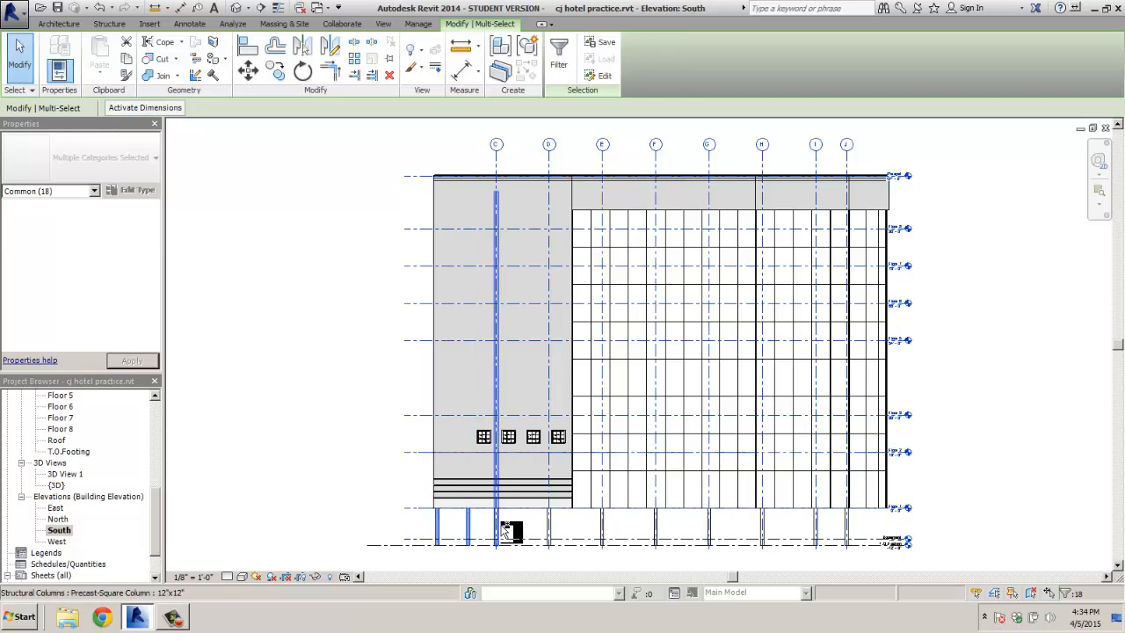
pyautogui.keyDown('ctrl'); pyautogui.click(549, 525); pyautogui.keyUp('ctrl')
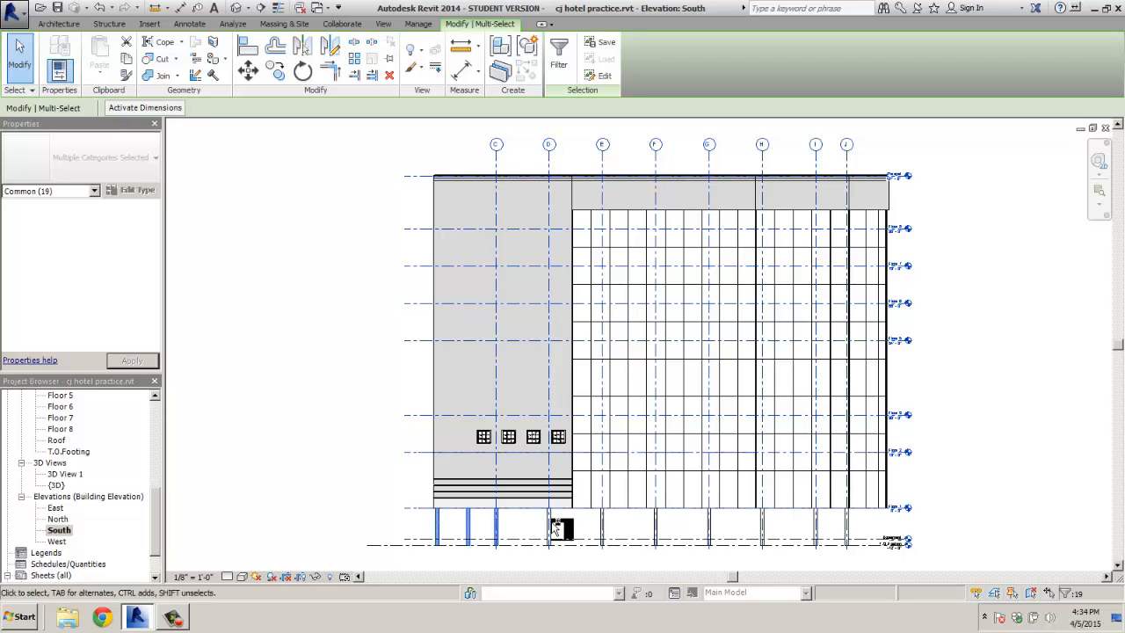
pyautogui.keyDown('ctrl'); pyautogui.click(605, 528); pyautogui.keyUp('ctrl')
pyautogui.keyDown('ctrl'); pyautogui.click(655, 527); pyautogui.keyUp('ctrl')
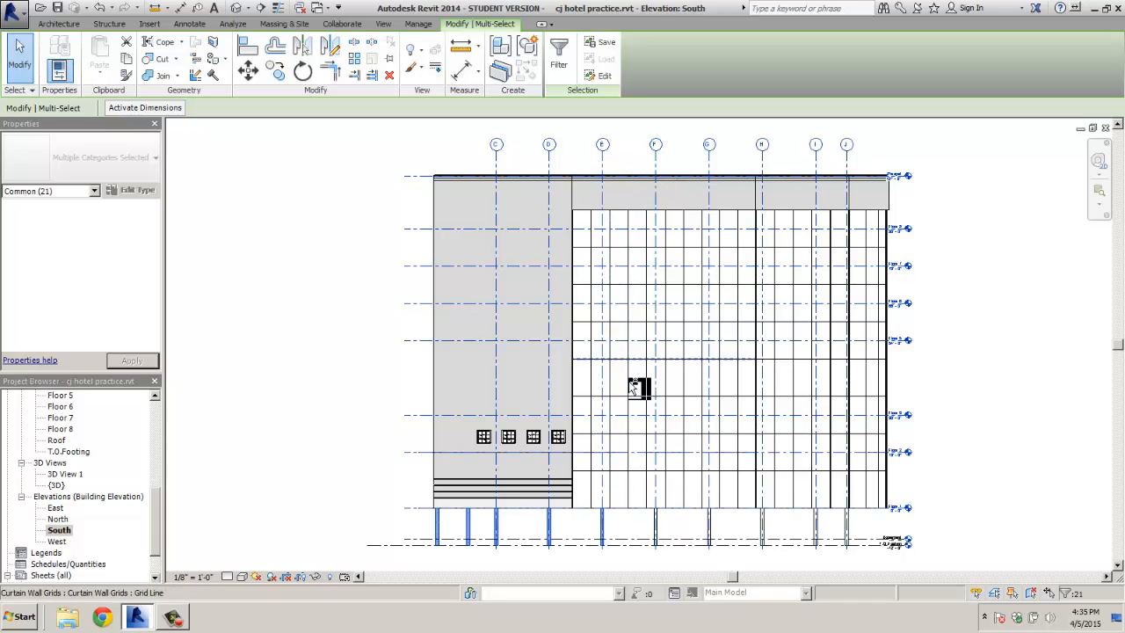
pyautogui.keyDown('ctrl'); pyautogui.click(654, 530); pyautogui.keyUp('ctrl')
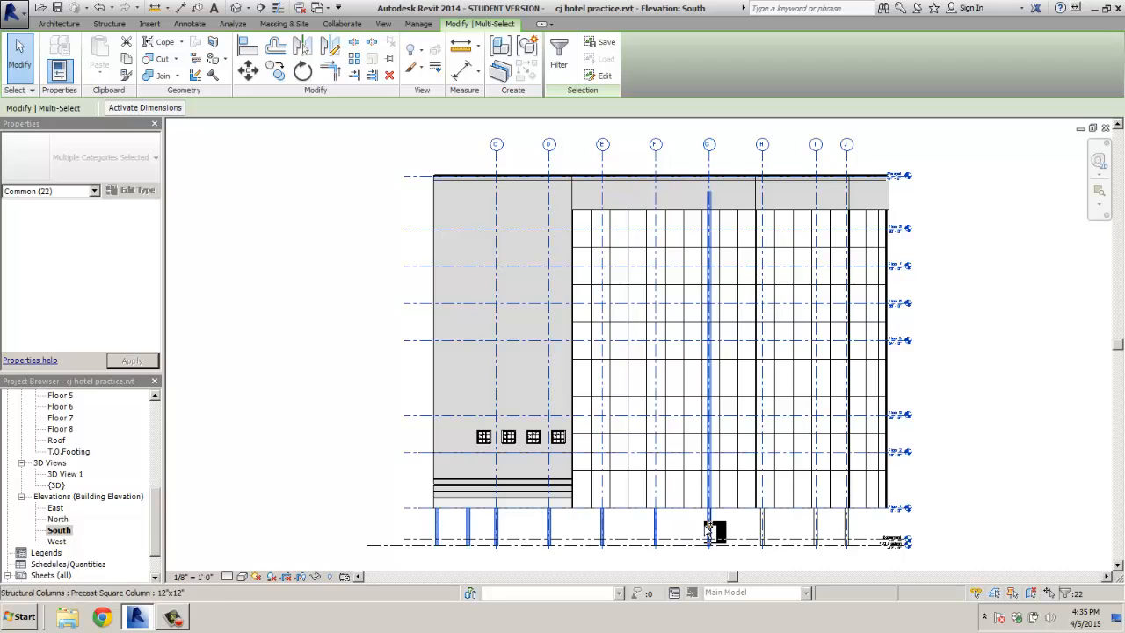
pyautogui.keyDown('ctrl'); pyautogui.click(708, 530); pyautogui.keyUp('ctrl')
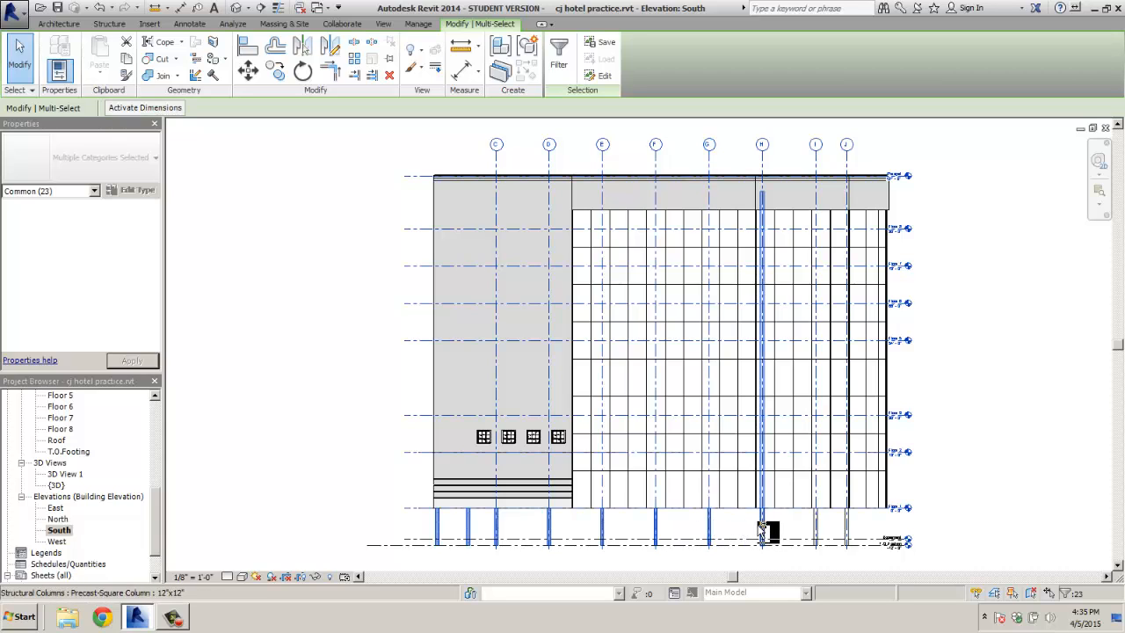
pyautogui.keyDown('ctrl'); pyautogui.click(761, 530); pyautogui.keyUp('ctrl')
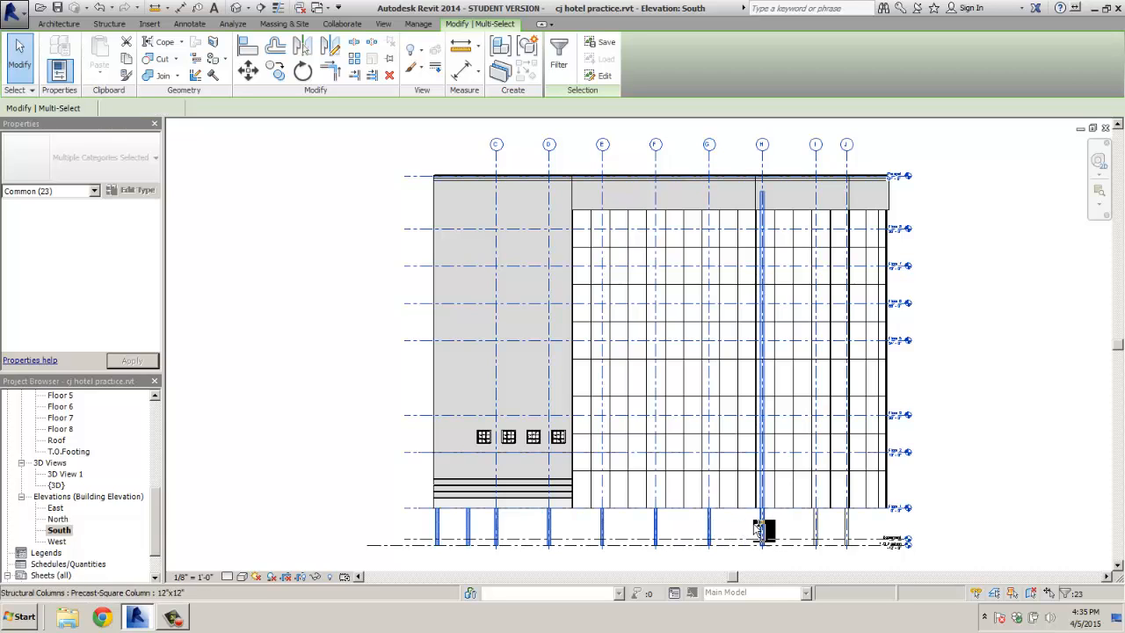
pyautogui.keyDown('ctrl'); pyautogui.click(816, 528); pyautogui.keyUp('ctrl')
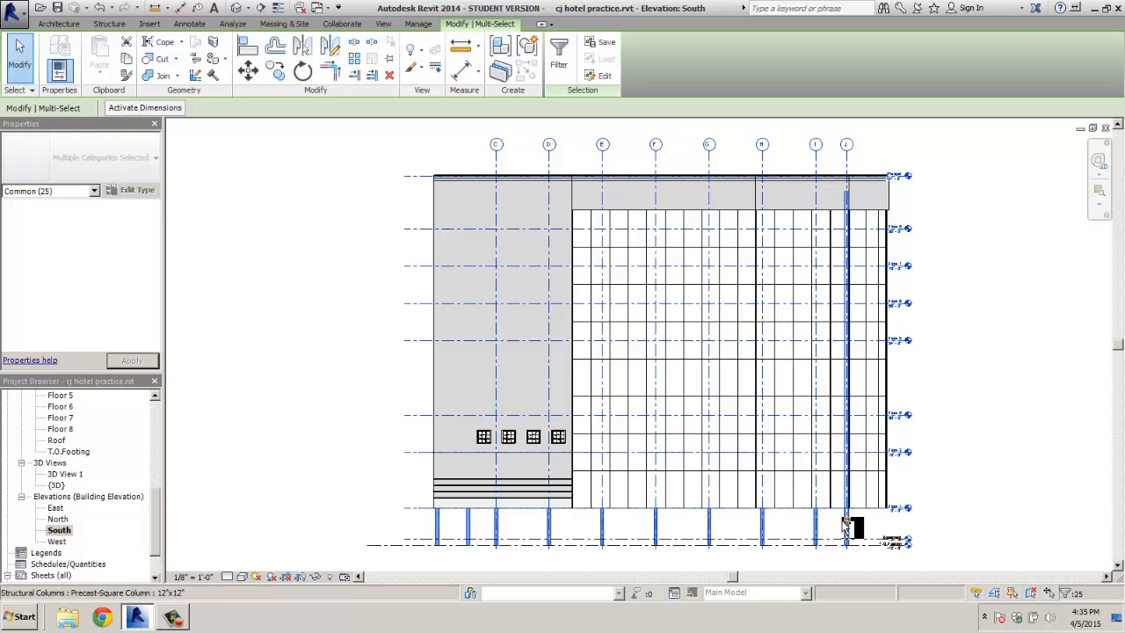
pyautogui.keyDown('ctrl'); pyautogui.click(846, 527); pyautogui.keyUp('ctrl')
pyautogui.rightClick(844, 525)
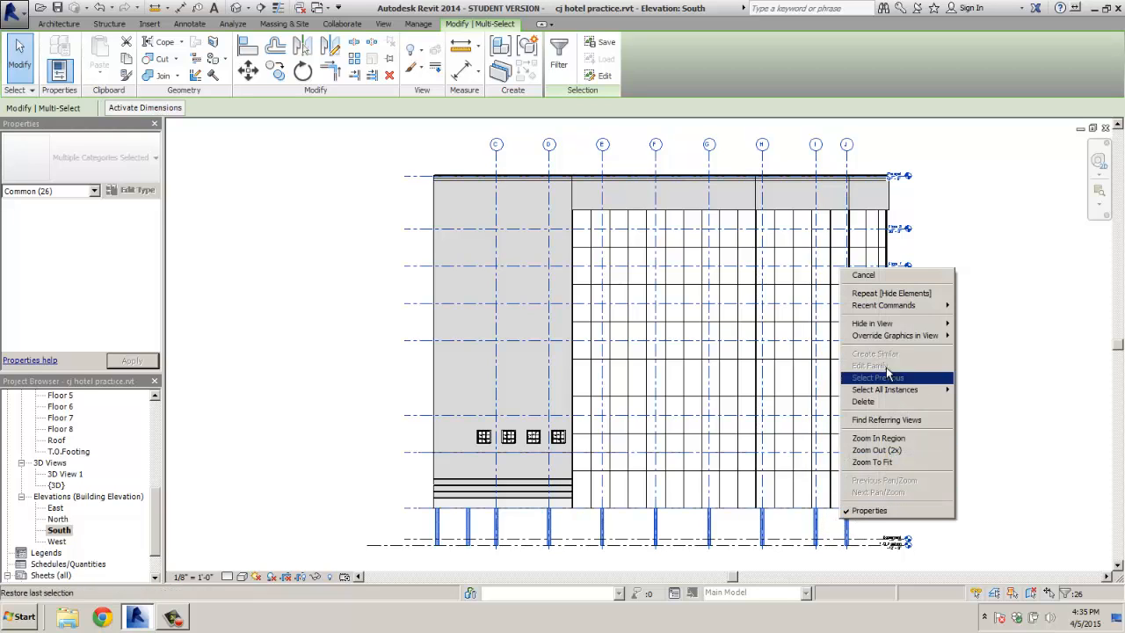
pyautogui.moveTo(888, 325)
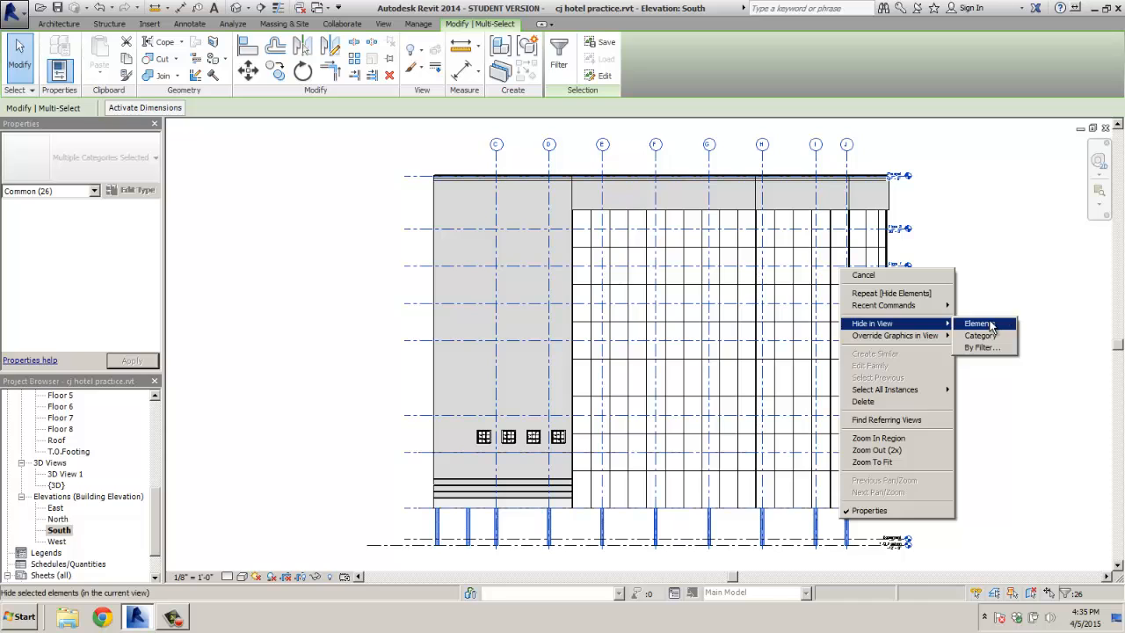
pyautogui.click(991, 326)
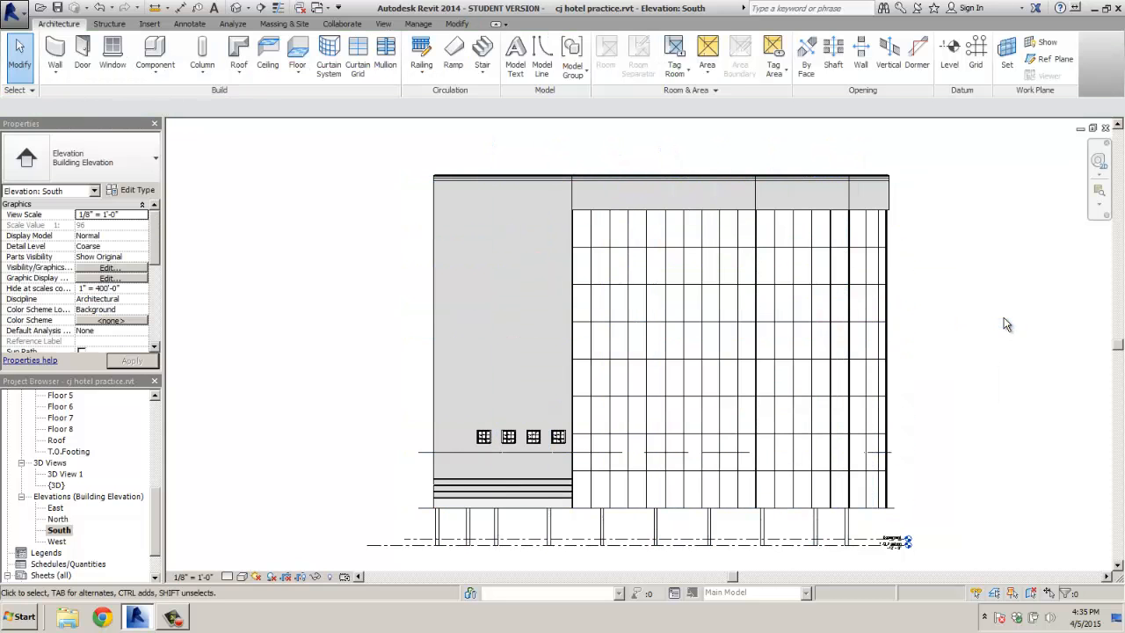
# Hide the imported guest floor plan DWG line in the South elevation view
pyautogui.click(423, 454)
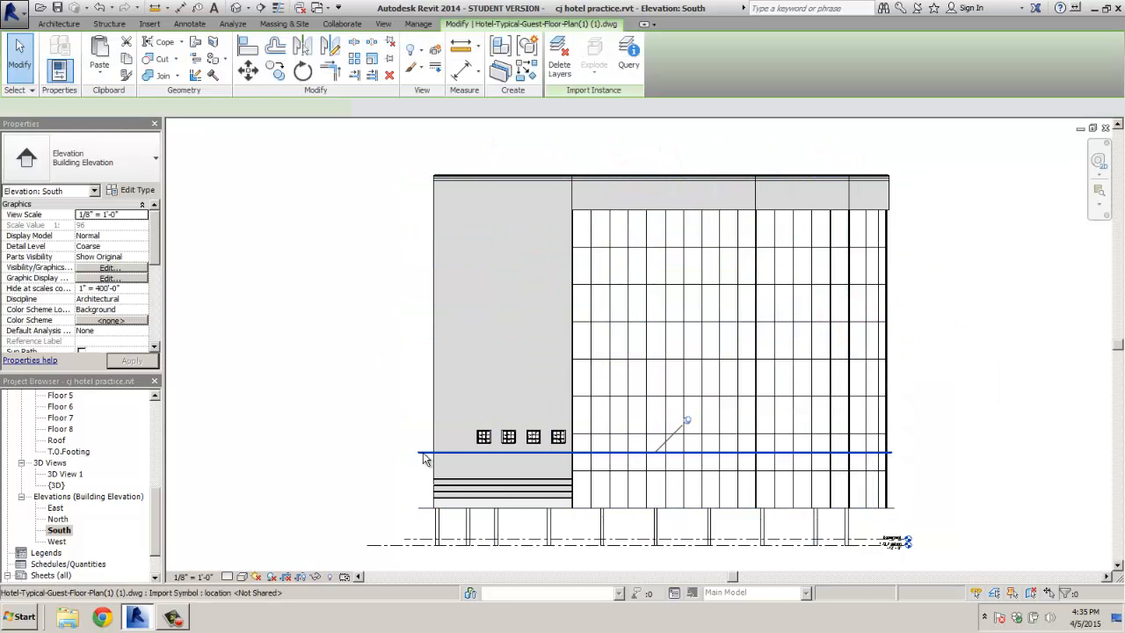
pyautogui.rightClick(423, 457)
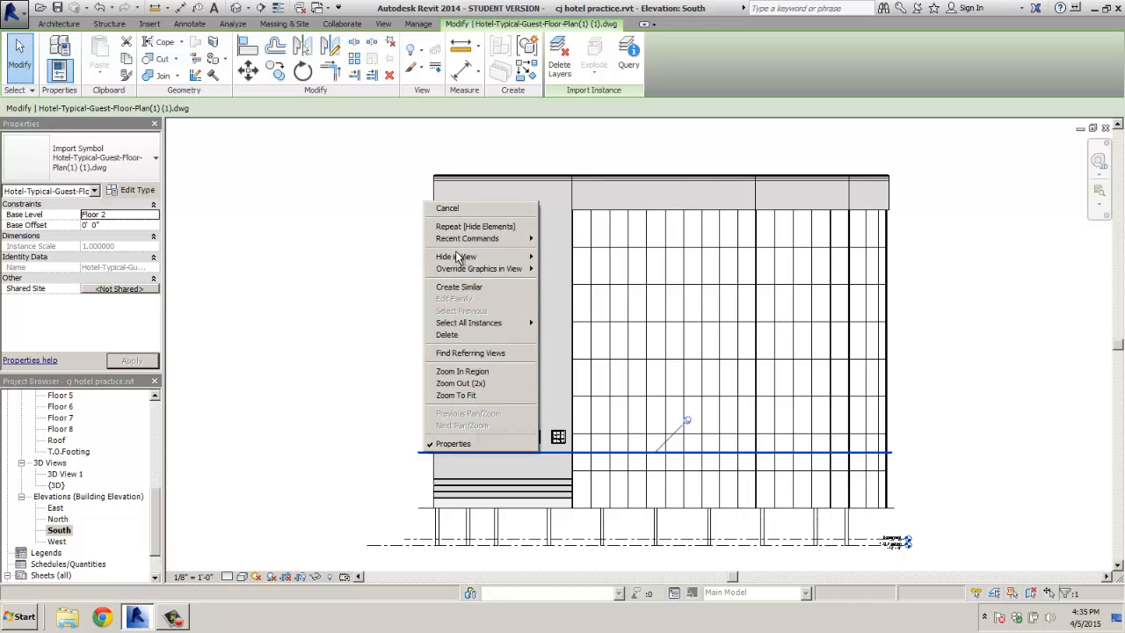
pyautogui.moveTo(456, 258)
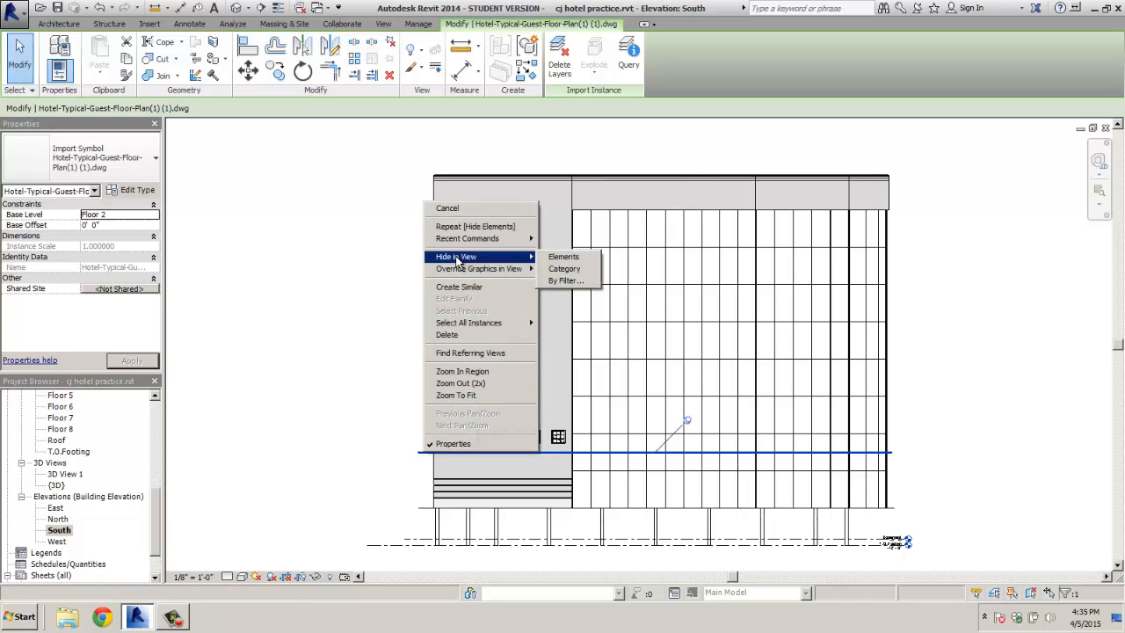
pyautogui.click(577, 262)
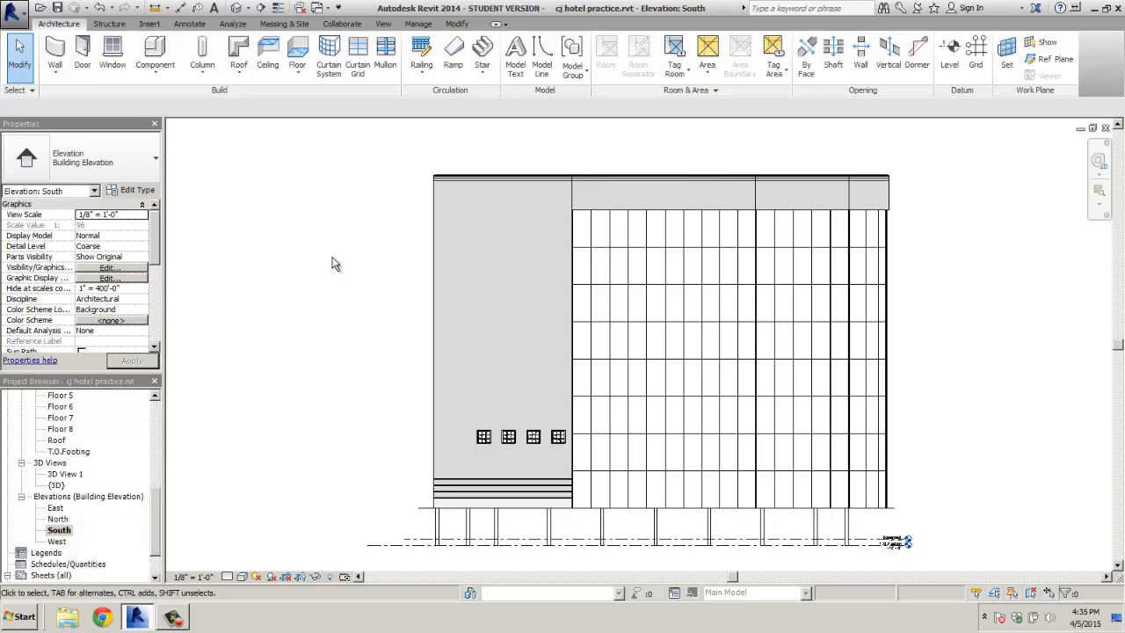
# Select the three brick parapet walls and set their Base Offset to -2' 0"
pyautogui.click(667, 181)
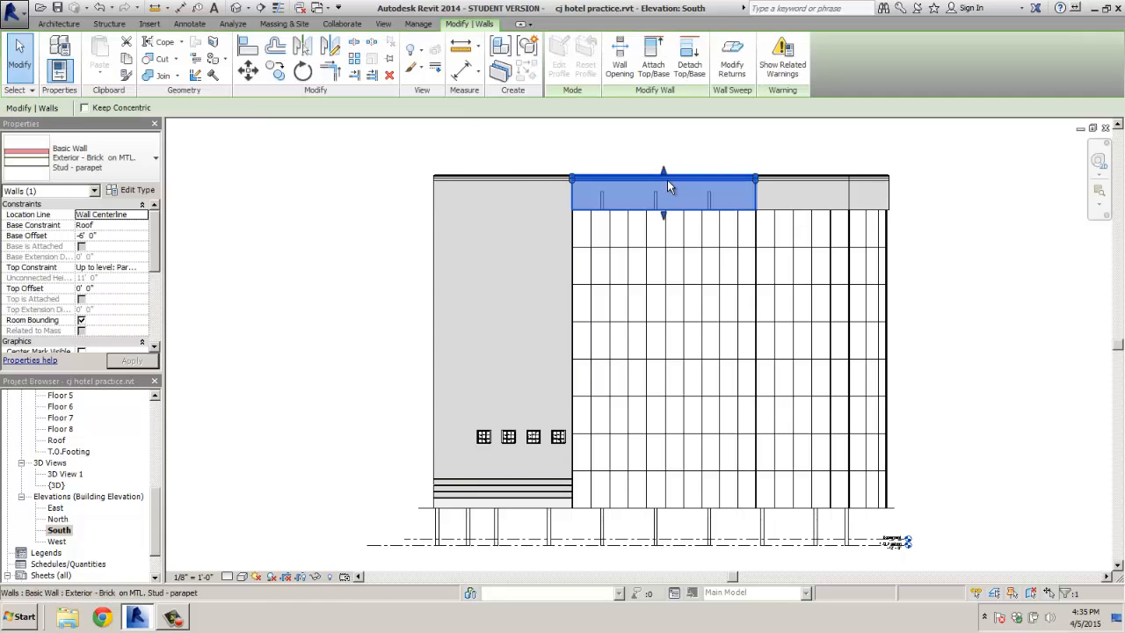
pyautogui.keyDown('ctrl'); pyautogui.click(807, 186); pyautogui.keyUp('ctrl')
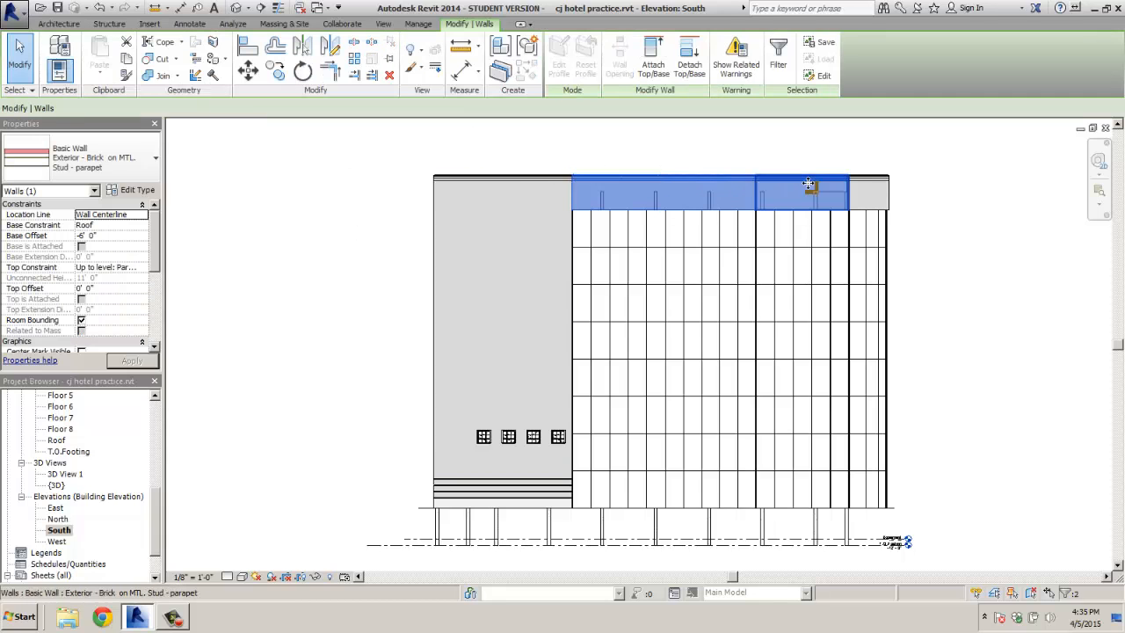
pyautogui.keyDown('ctrl'); pyautogui.click(870, 187); pyautogui.keyUp('ctrl')
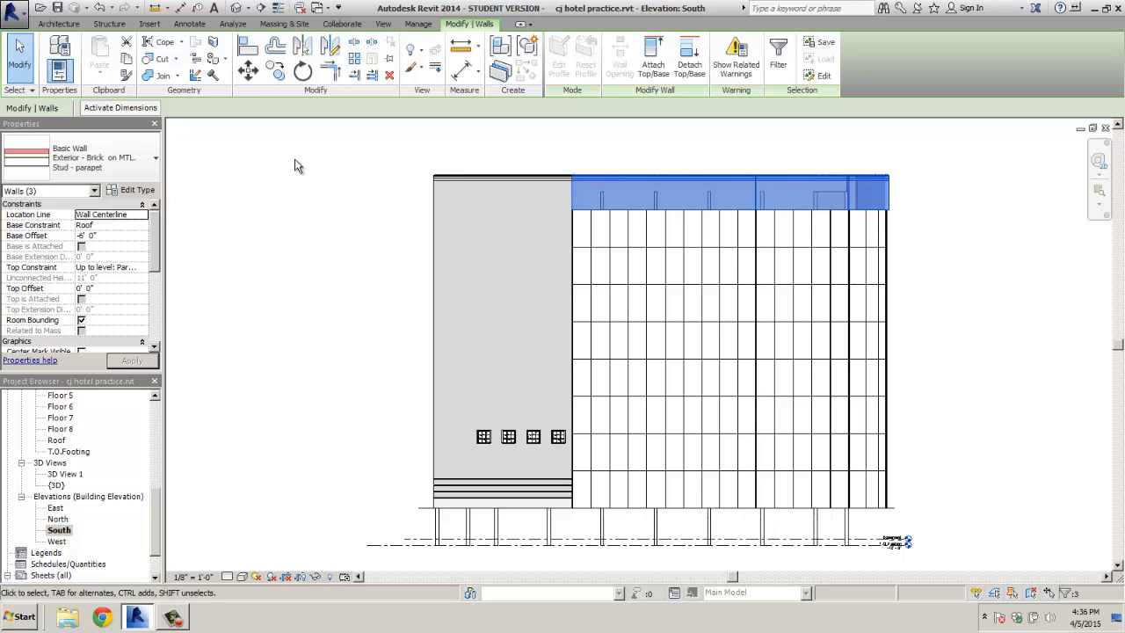
pyautogui.click(82, 238)
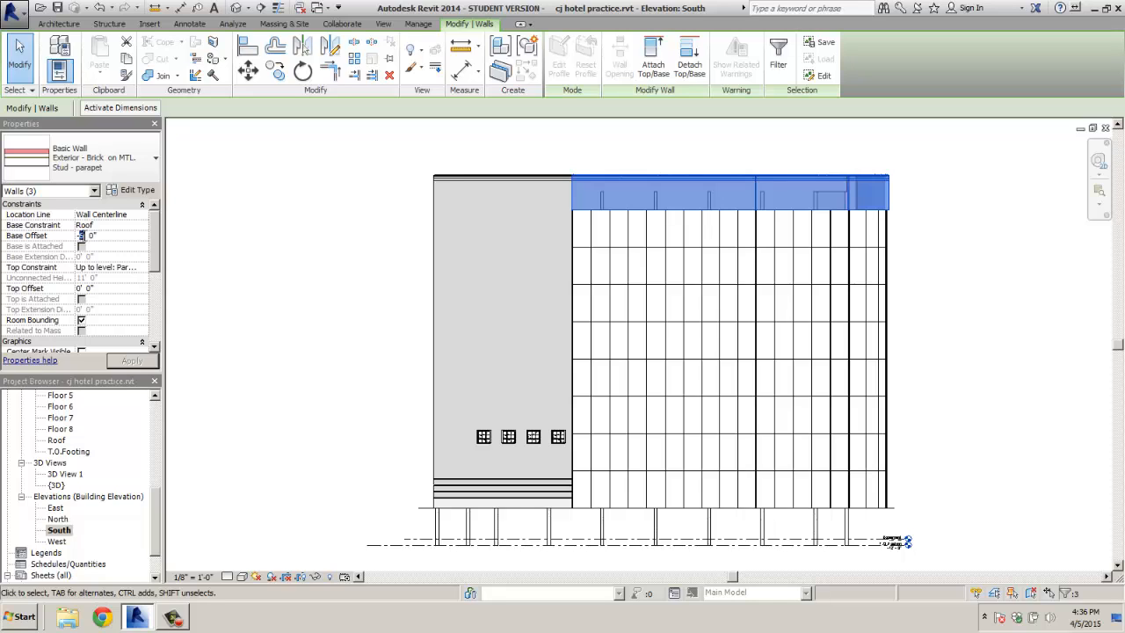
pyautogui.write('2')
pyautogui.click(129, 362)
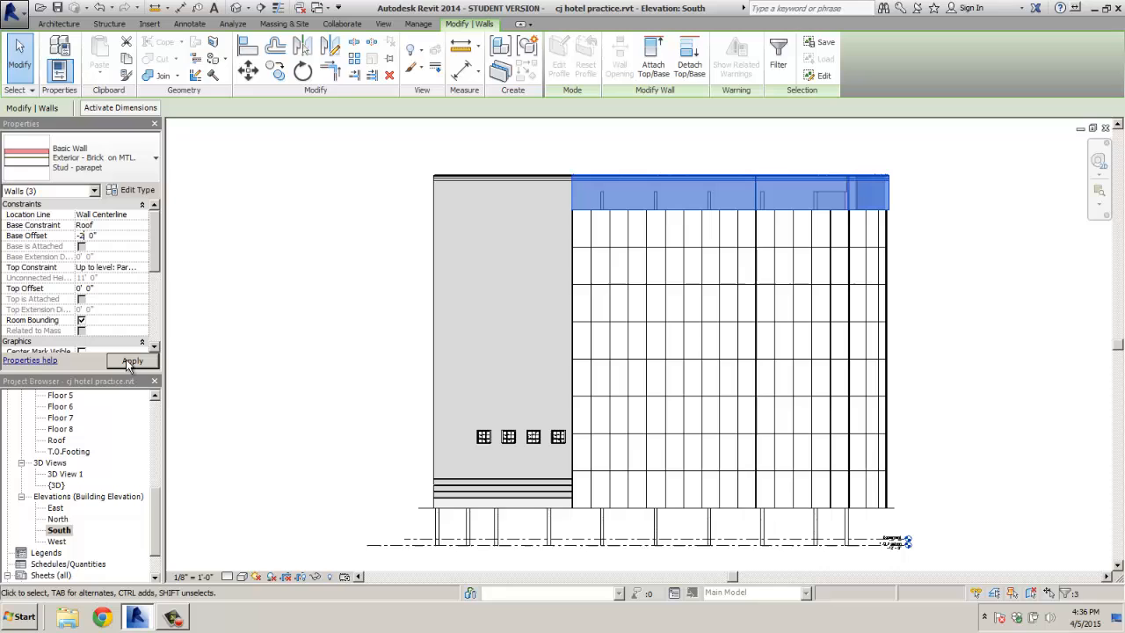
# Select the left, middle and narrow right Exterior Glazing curtain walls
pyautogui.click(201, 331)
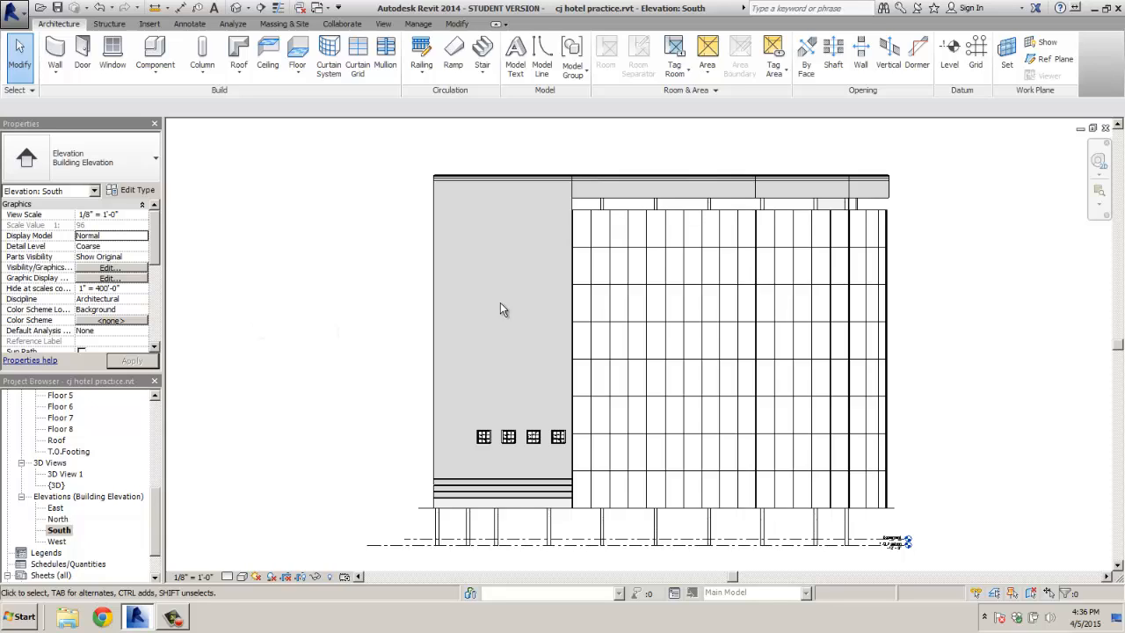
pyautogui.click(637, 218)
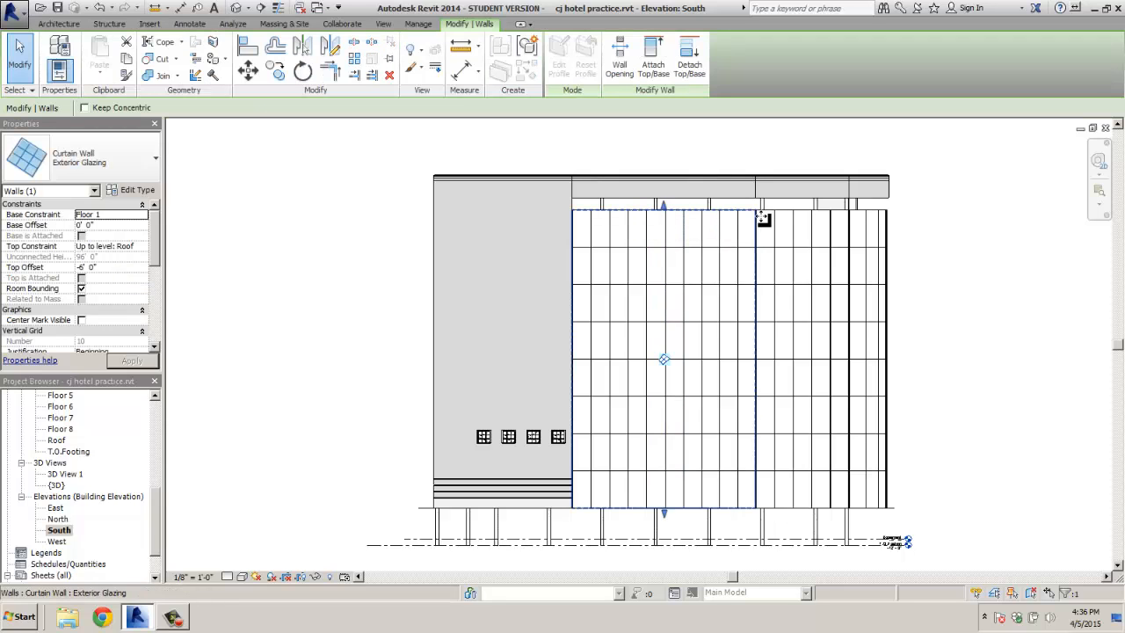
pyautogui.click(794, 215)
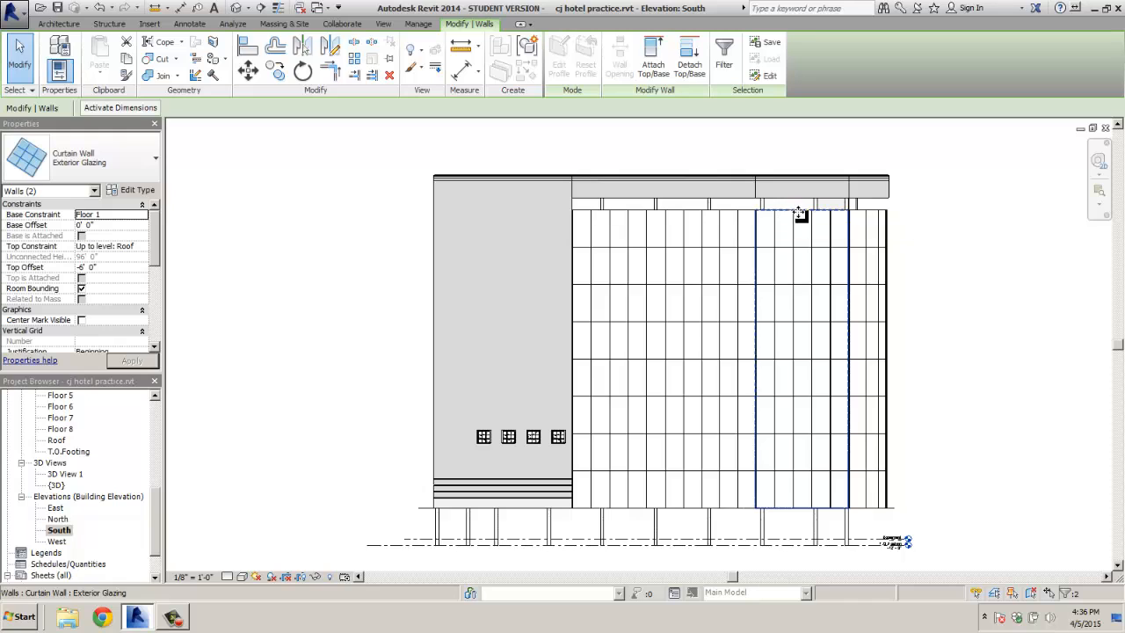
pyautogui.keyDown('ctrl'); pyautogui.click(878, 215); pyautogui.keyUp('ctrl')
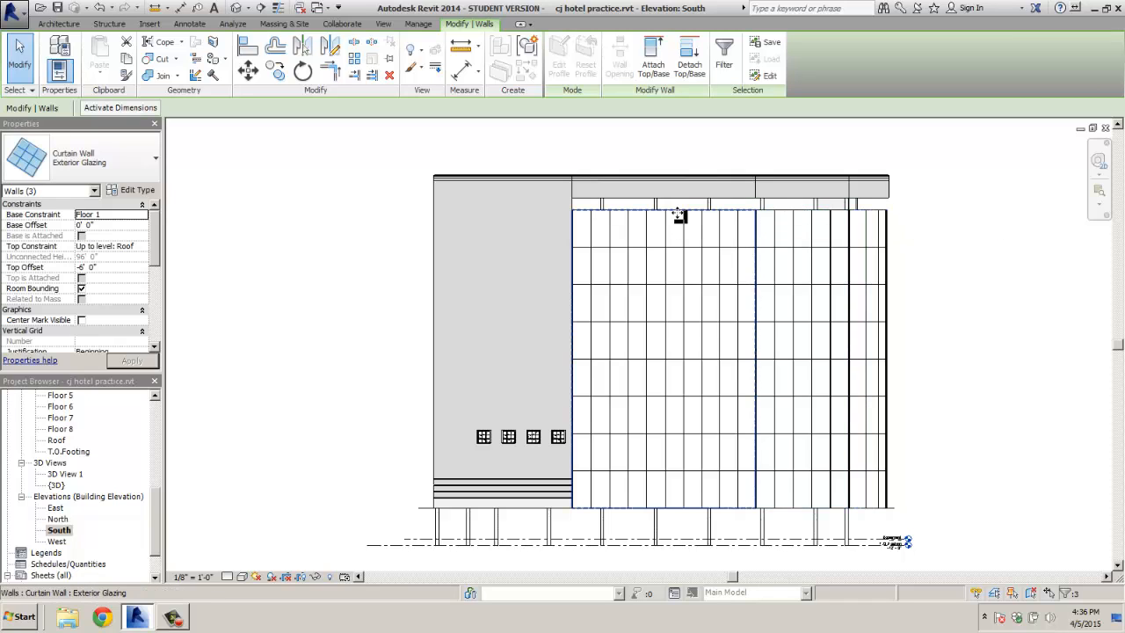
pyautogui.click(19, 54)
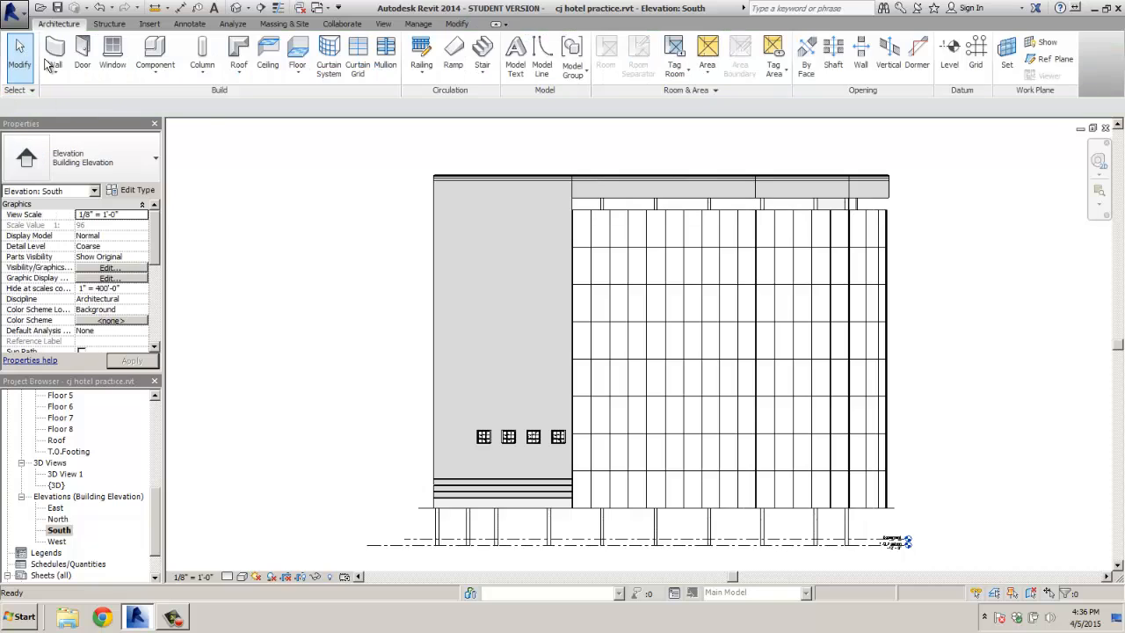
pyautogui.click(596, 216)
pyautogui.keyDown('ctrl'); pyautogui.click(794, 217); pyautogui.keyUp('ctrl')
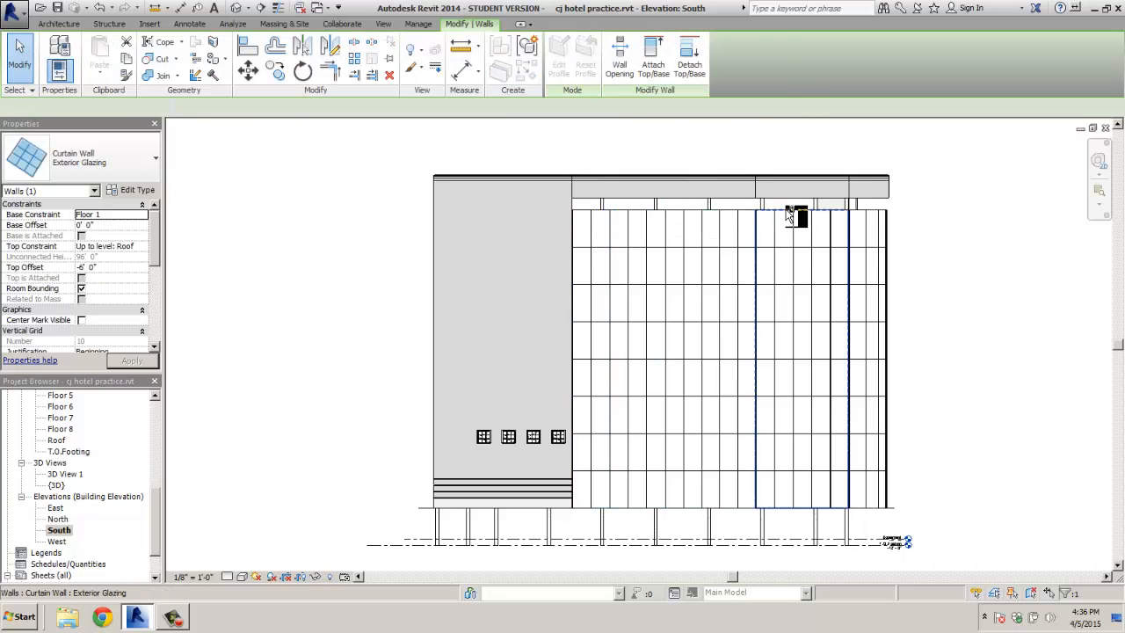
pyautogui.keyDown('ctrl'); pyautogui.click(874, 214); pyautogui.keyUp('ctrl')
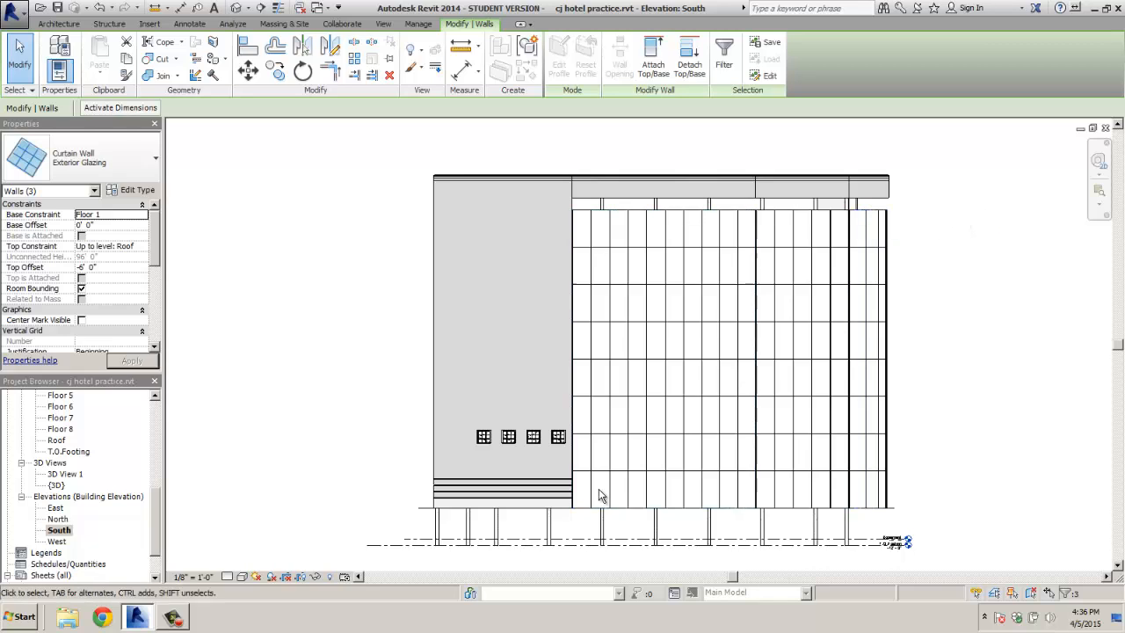
pyautogui.click(641, 508)
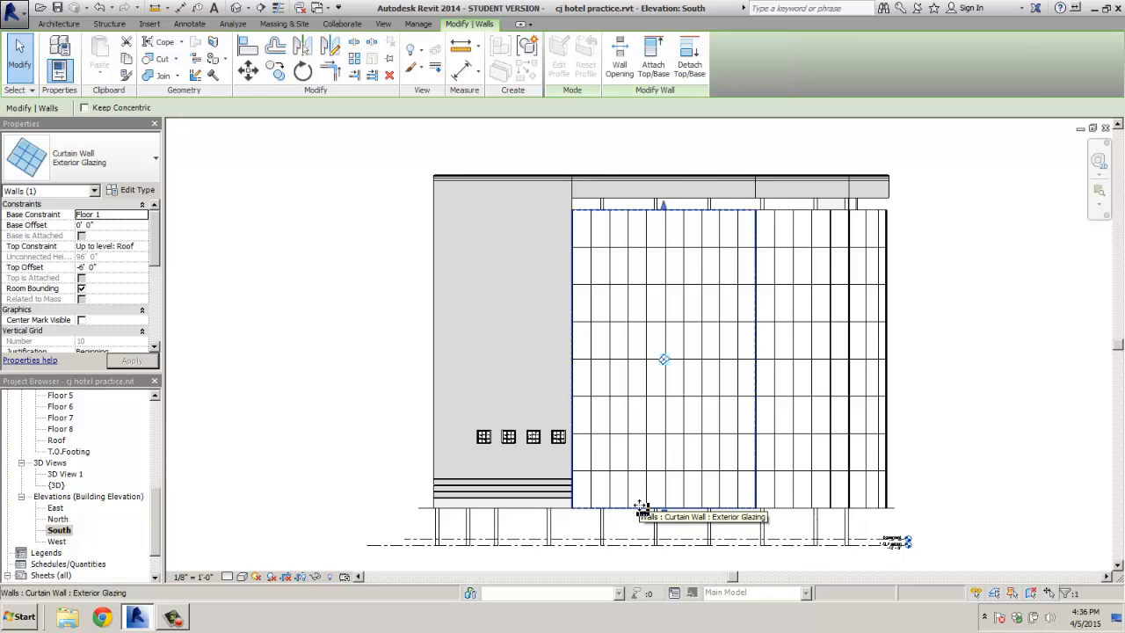
pyautogui.keyDown('ctrl'); pyautogui.click(784, 509); pyautogui.keyUp('ctrl')
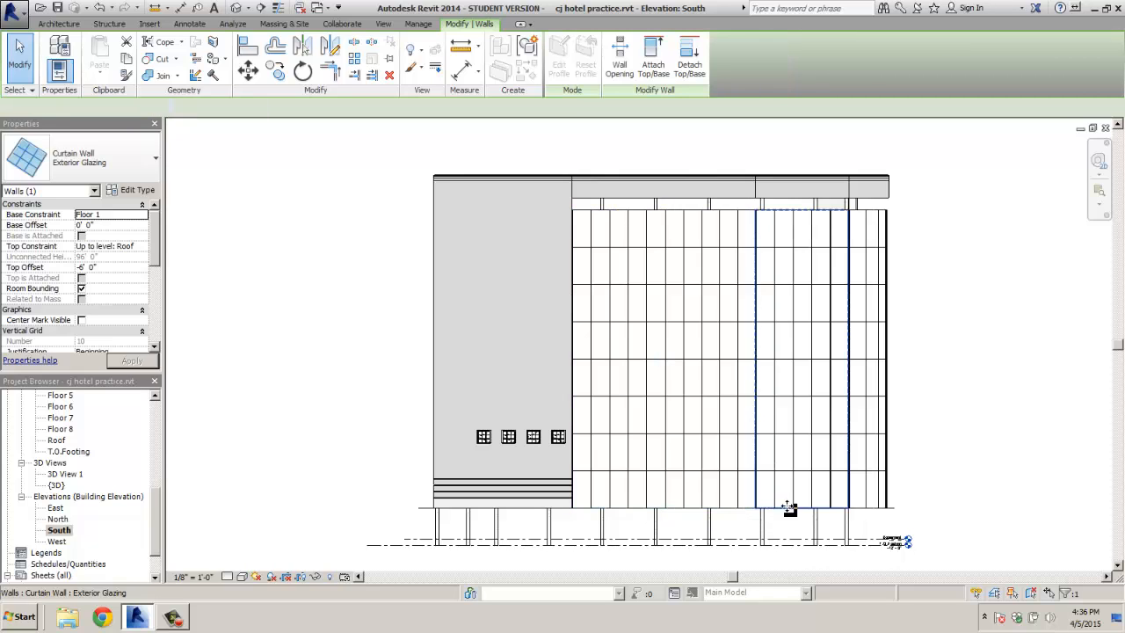
pyautogui.keyDown('ctrl'); pyautogui.click(874, 508); pyautogui.keyUp('ctrl')
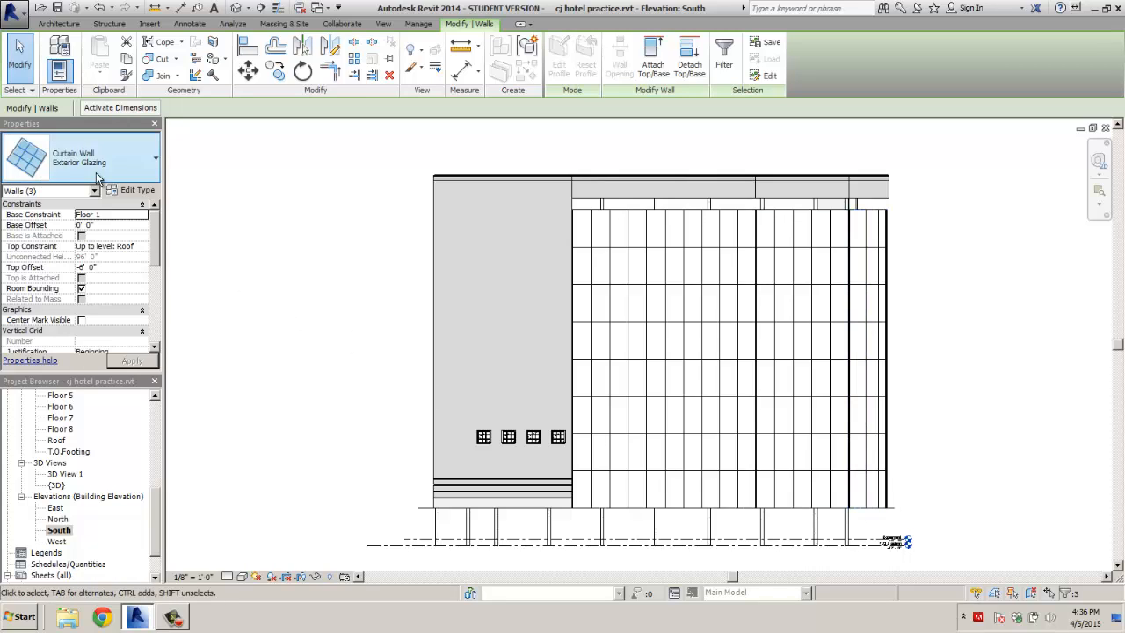
# Set the selected curtain walls' Top Offset to -2' 0" and apply
pyautogui.click(81, 267)
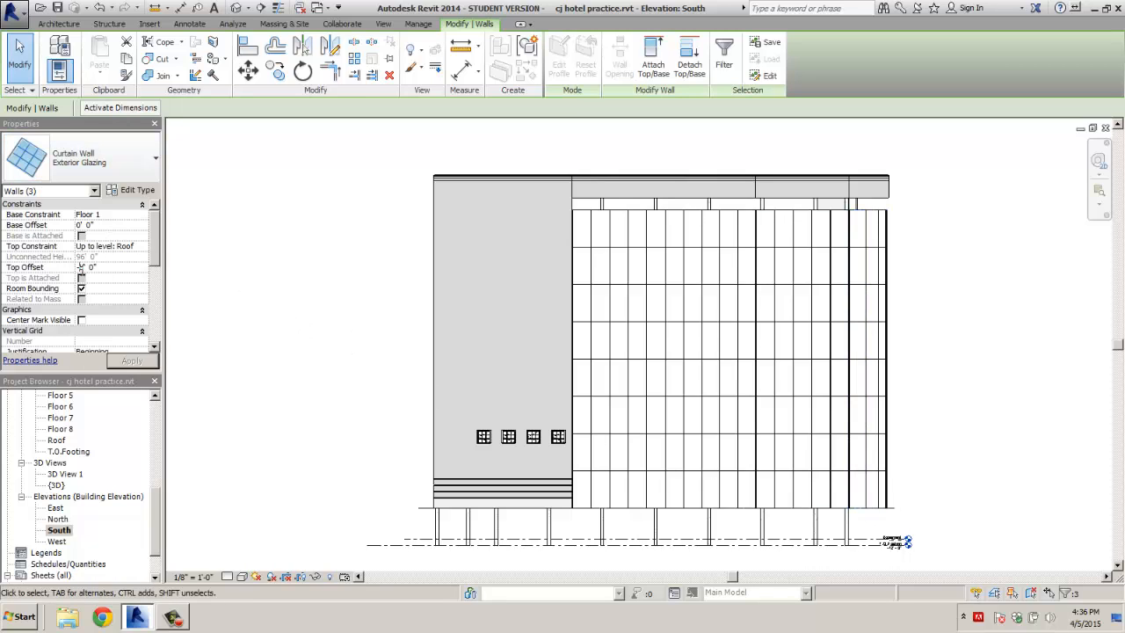
pyautogui.write('-2')
pyautogui.click(134, 361)
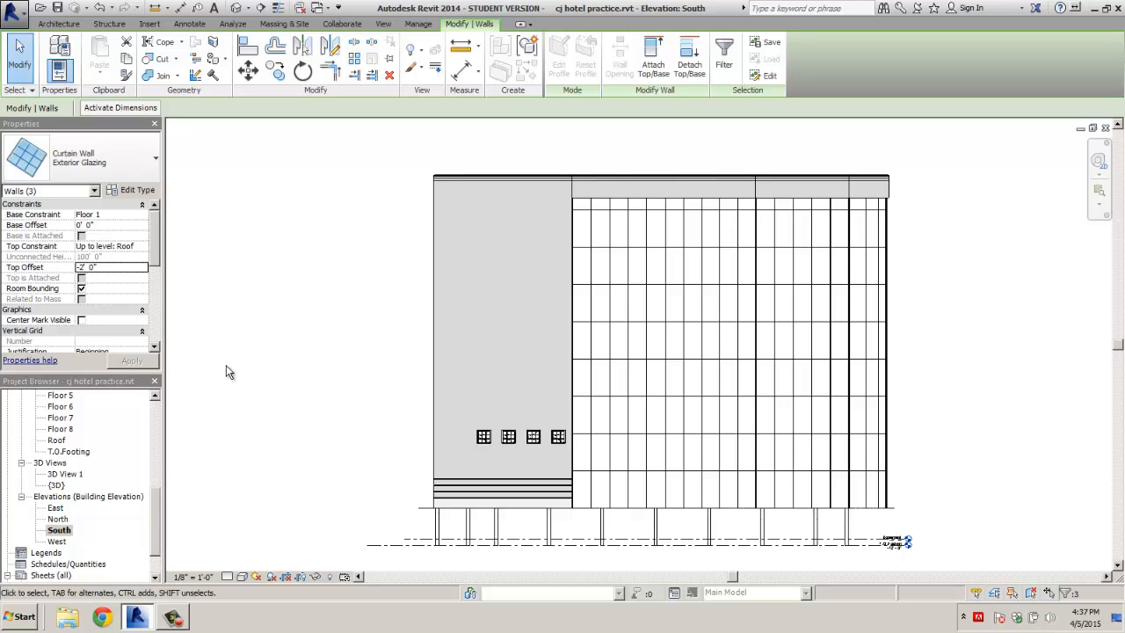
# Set the middle curtain wall's Horizontal Grid Offset to 4' 0" in Properties
pyautogui.click(624, 508)
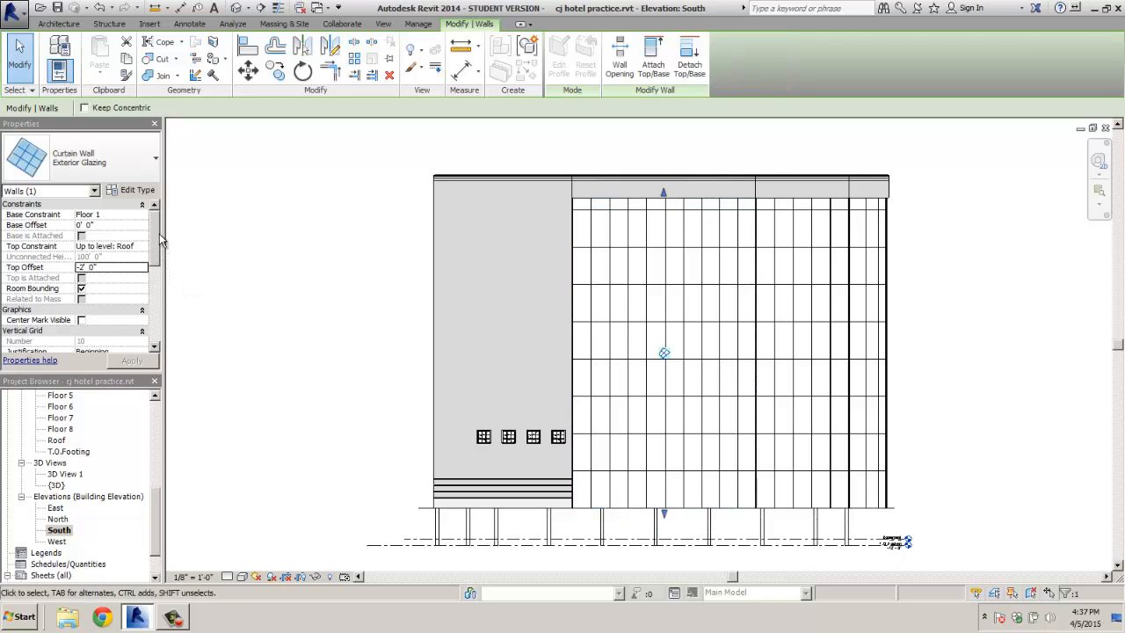
pyautogui.moveTo(157, 236); pyautogui.dragTo(160, 275)
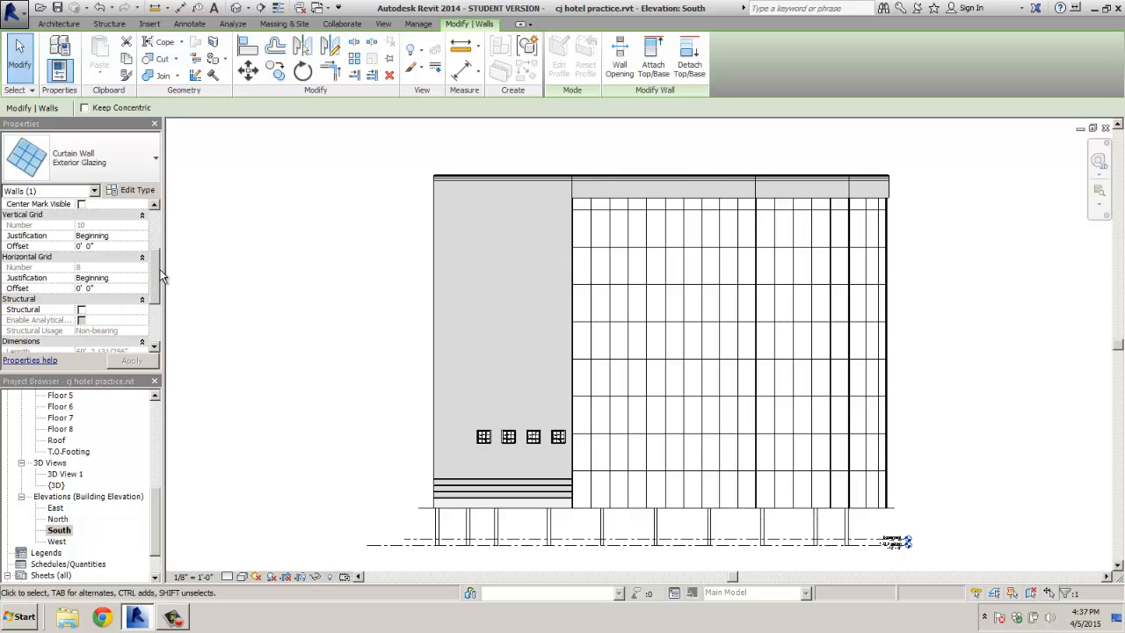
pyautogui.click(323, 277)
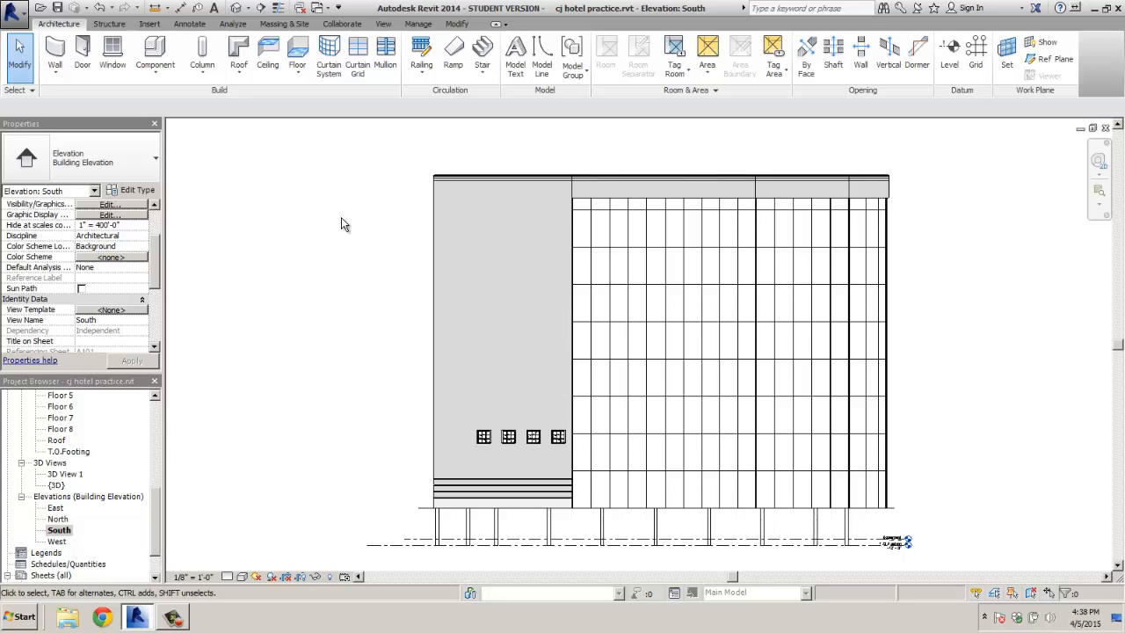
pyautogui.click(641, 508)
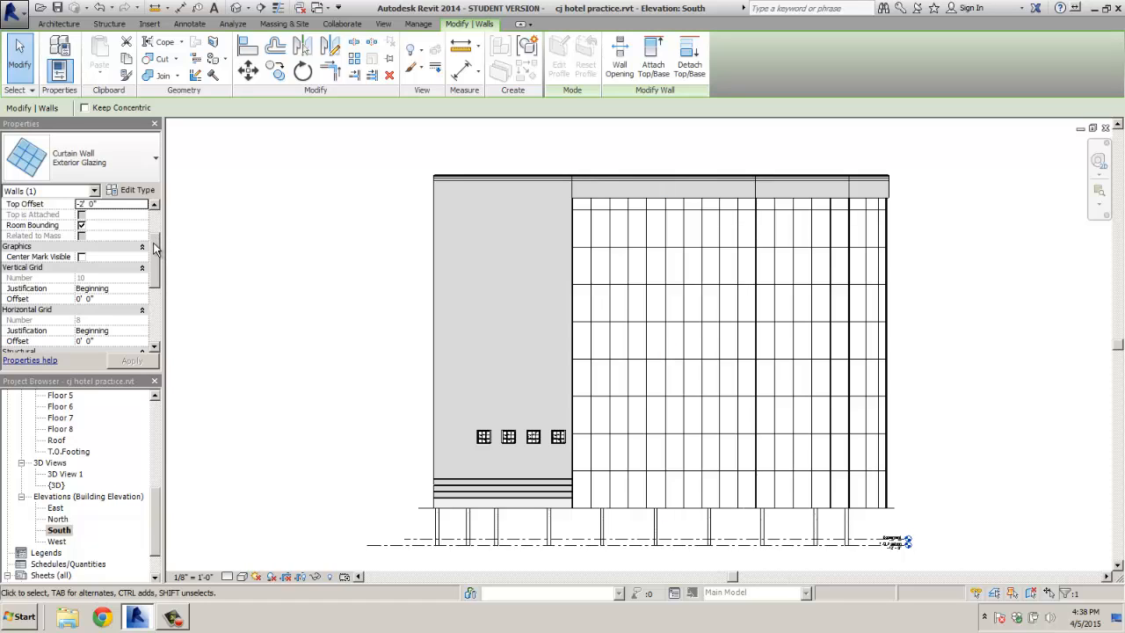
pyautogui.moveTo(154, 248); pyautogui.dragTo(153, 216)
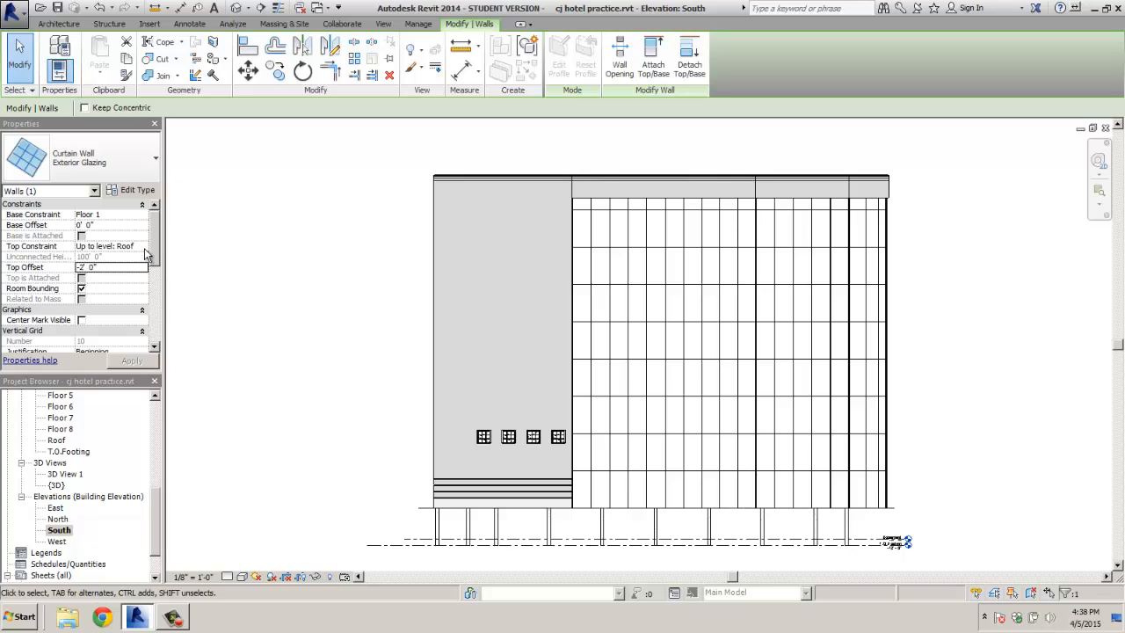
pyautogui.moveTo(154, 252); pyautogui.dragTo(158, 257)
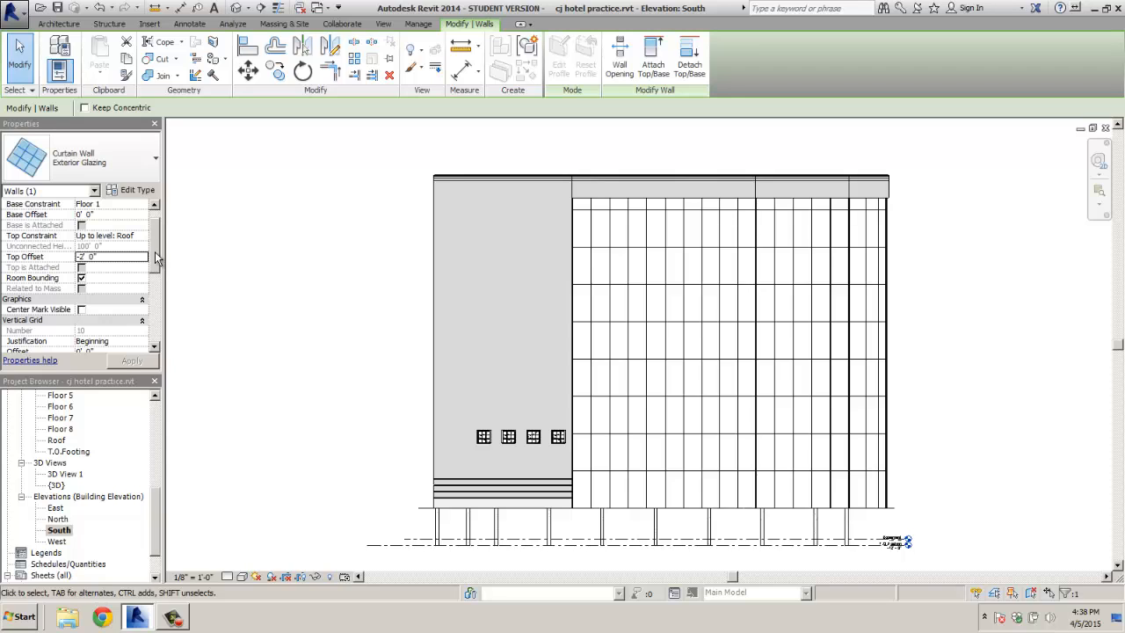
pyautogui.moveTo(155, 256); pyautogui.dragTo(140, 286)
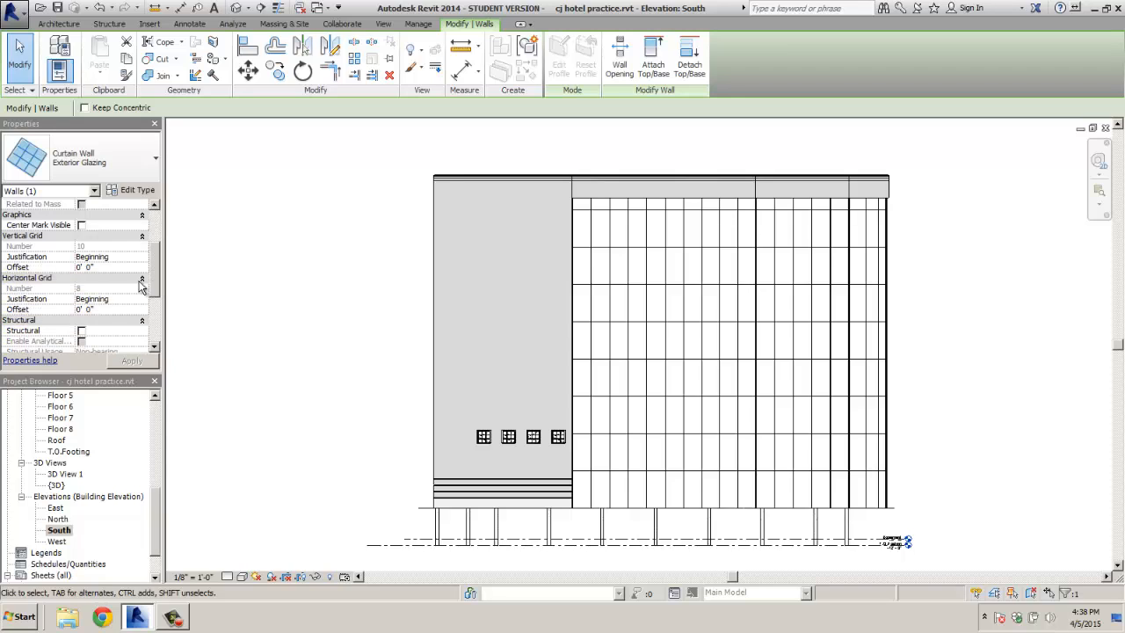
pyautogui.click(83, 311)
pyautogui.write('4')
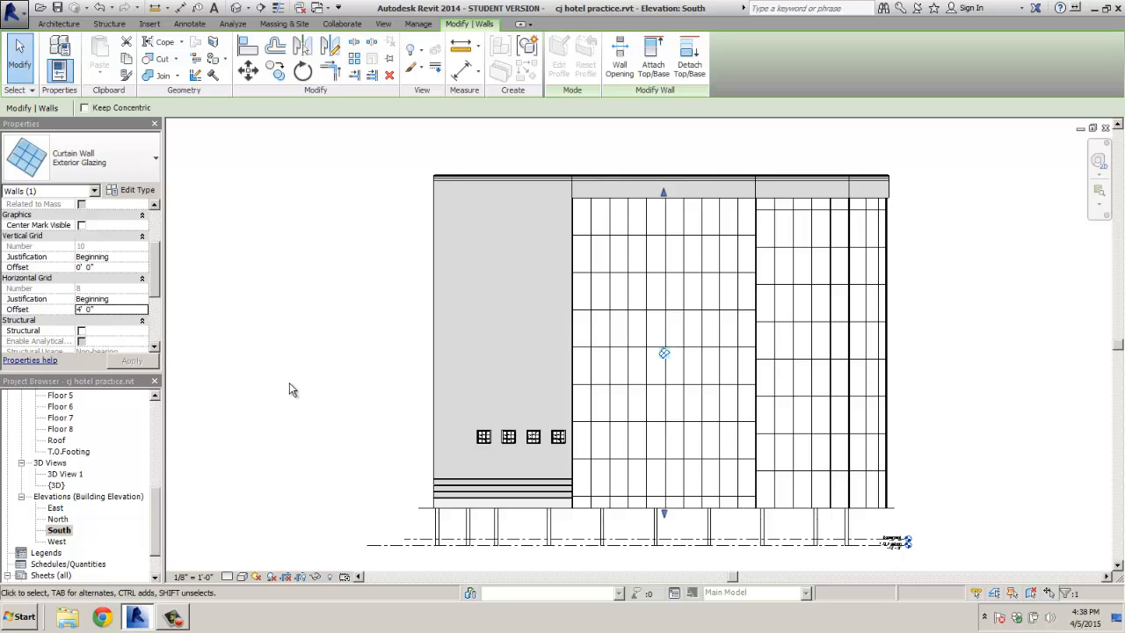
pyautogui.click(128, 332)
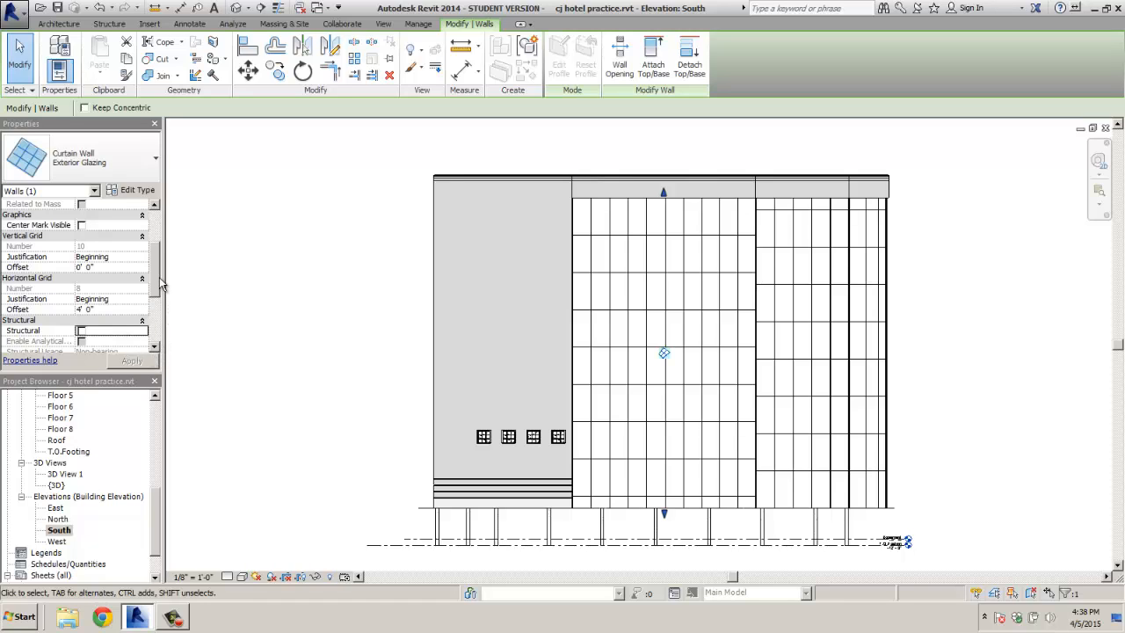
# Select the curtain walls and apply a 4' 0" Horizontal Grid Offset to all three
pyautogui.click(237, 294)
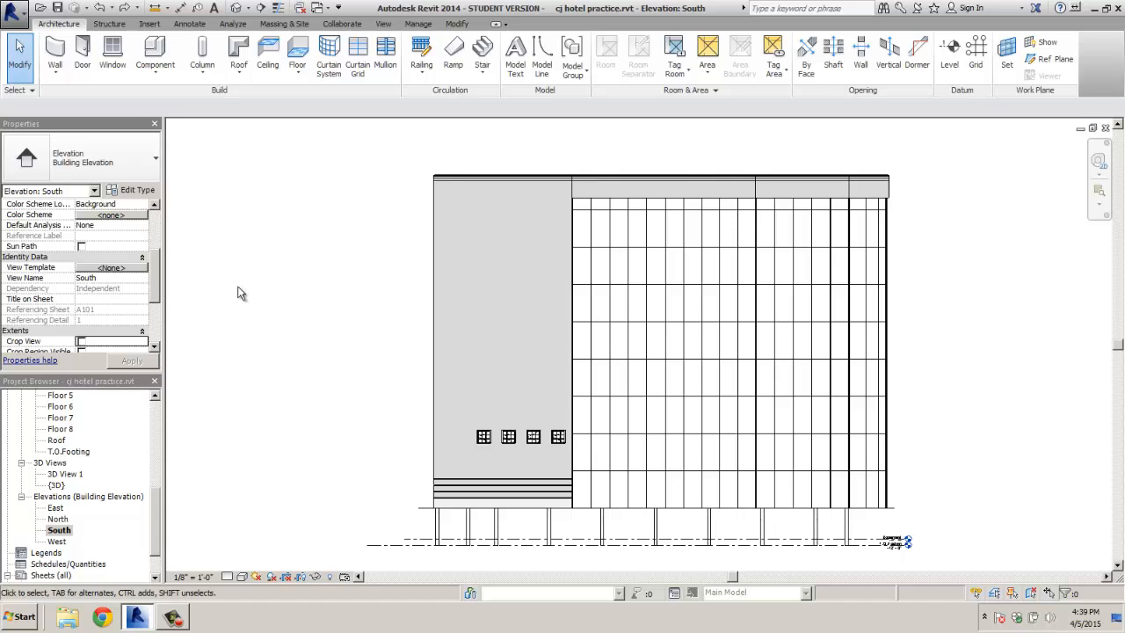
pyautogui.click(640, 515)
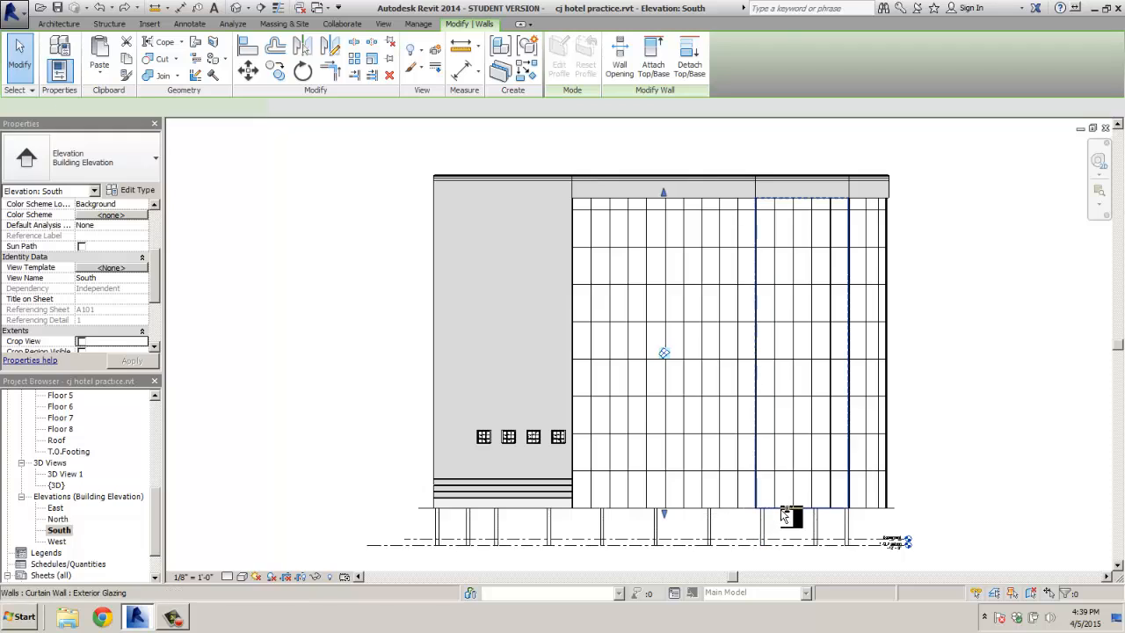
pyautogui.keyDown('ctrl'); pyautogui.click(864, 509); pyautogui.keyUp('ctrl')
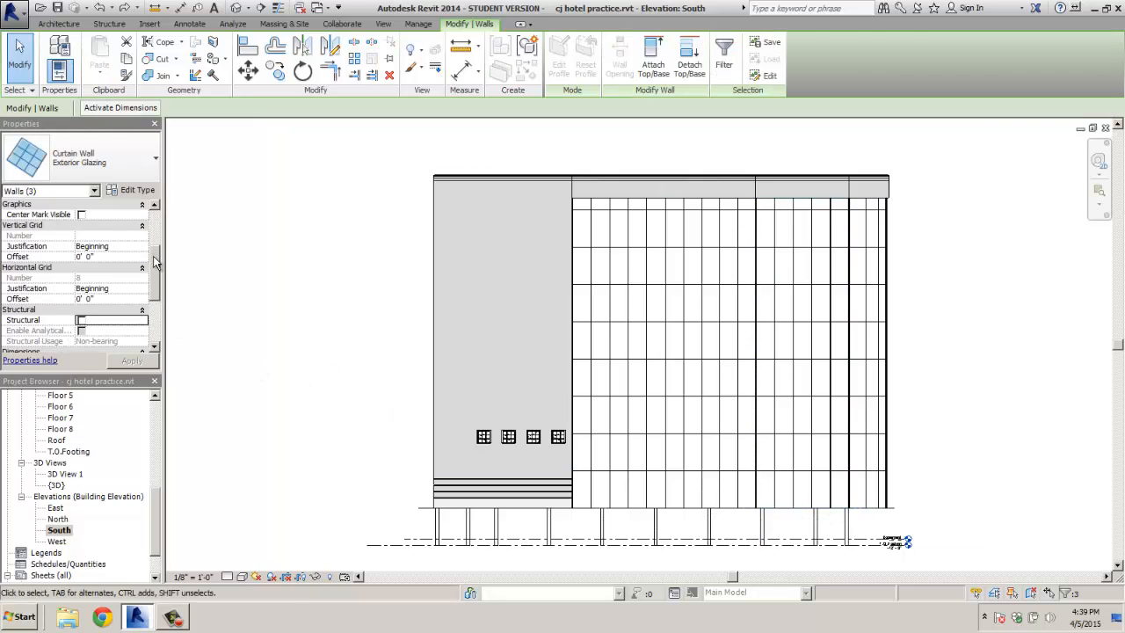
pyautogui.moveTo(157, 262)
pyautogui.mouseDown()
pyautogui.moveTo(159, 304)
pyautogui.moveTo(157, 272)
pyautogui.mouseUp()
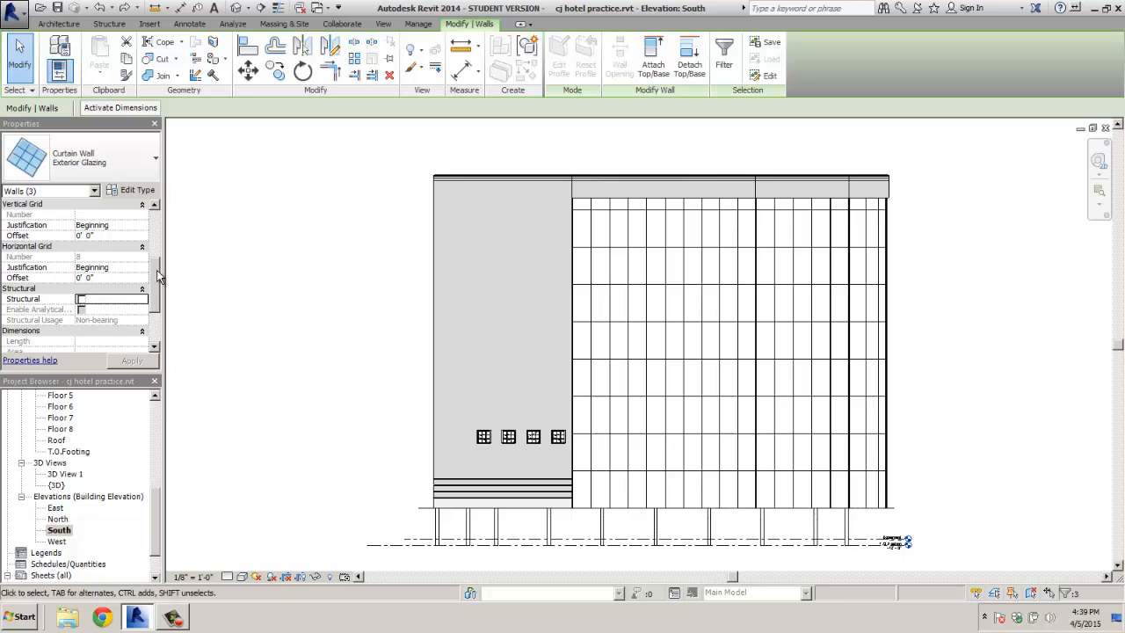
pyautogui.click(87, 279)
pyautogui.write('4')
pyautogui.click(133, 362)
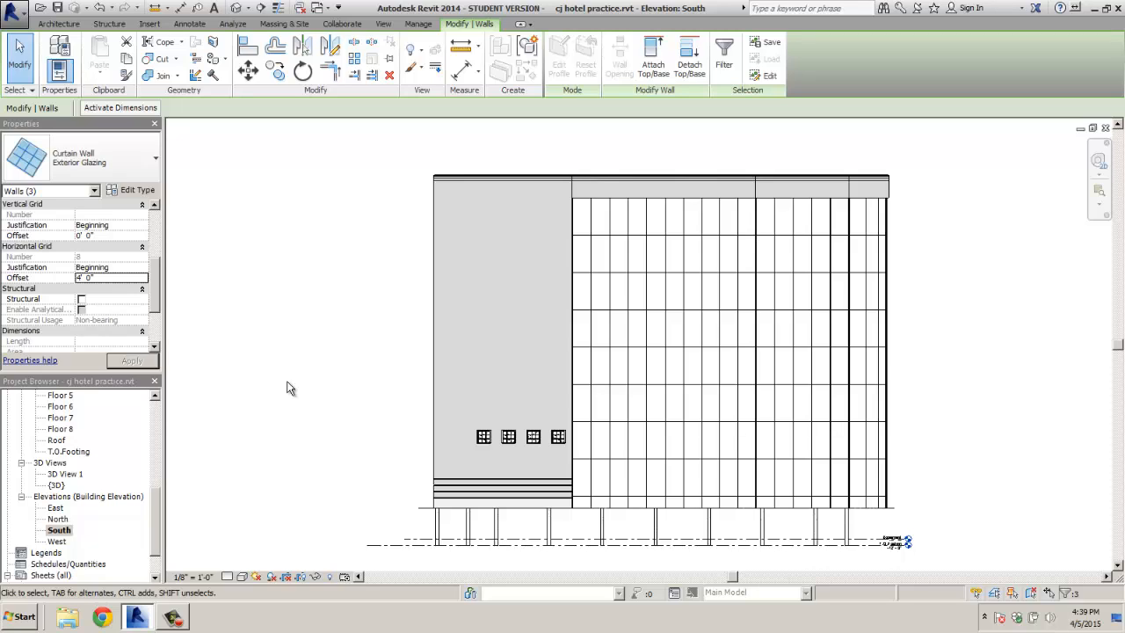
# Zoom into the brick/curtain wall junction at the base and clear the wall selection
pyautogui.scroll(5, 597, 497)
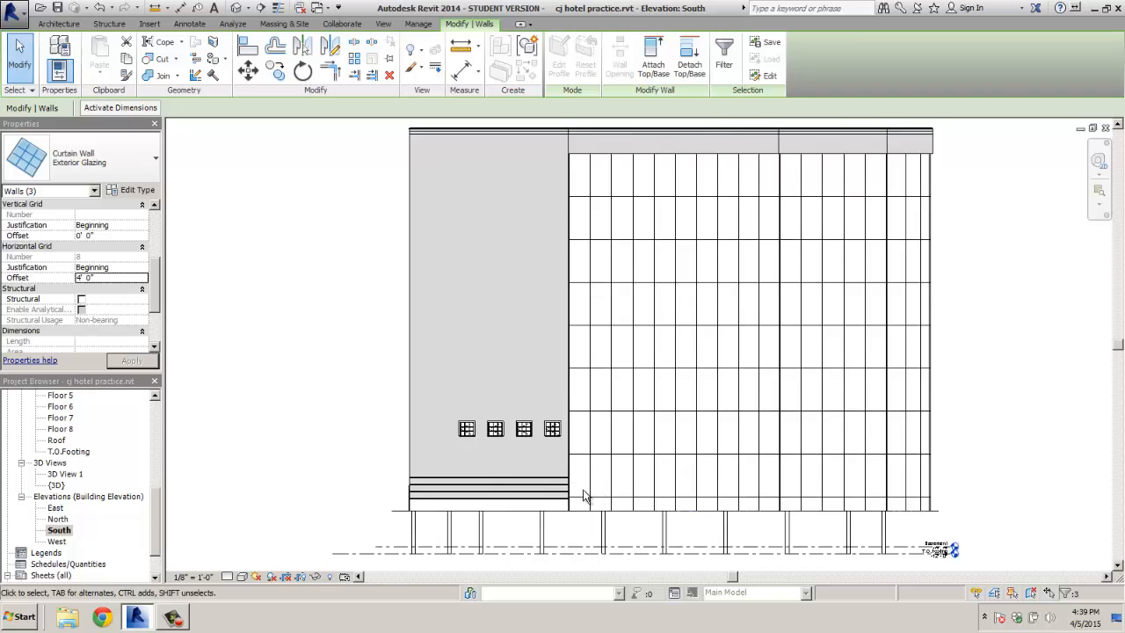
pyautogui.moveTo(547, 504); pyautogui.dragTo(557, 449, button='middle')
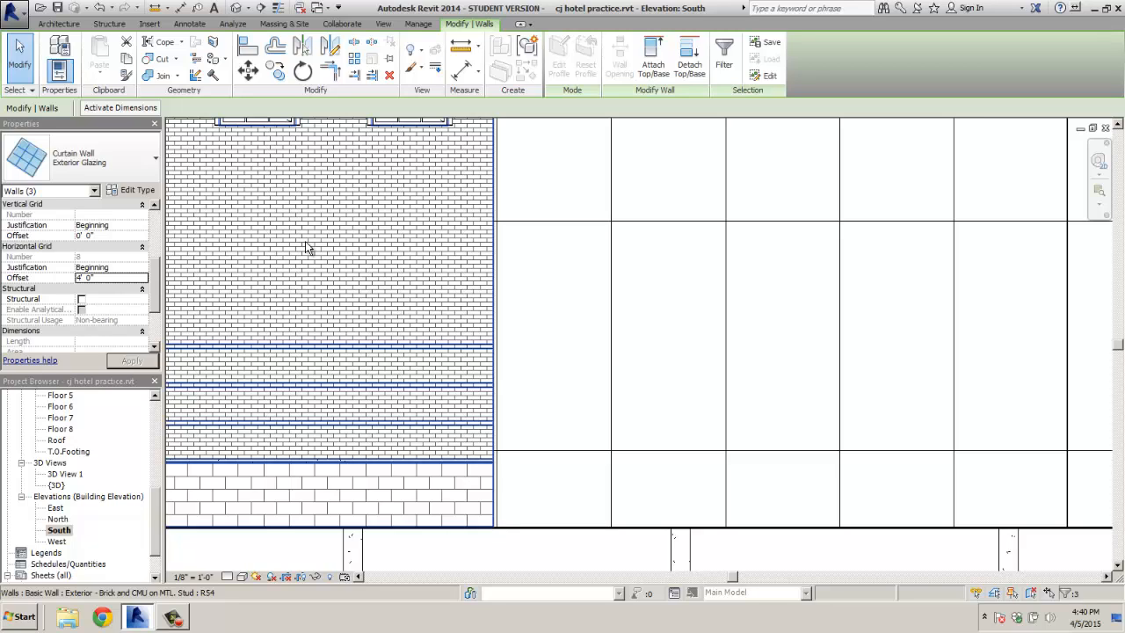
pyautogui.click(58, 24)
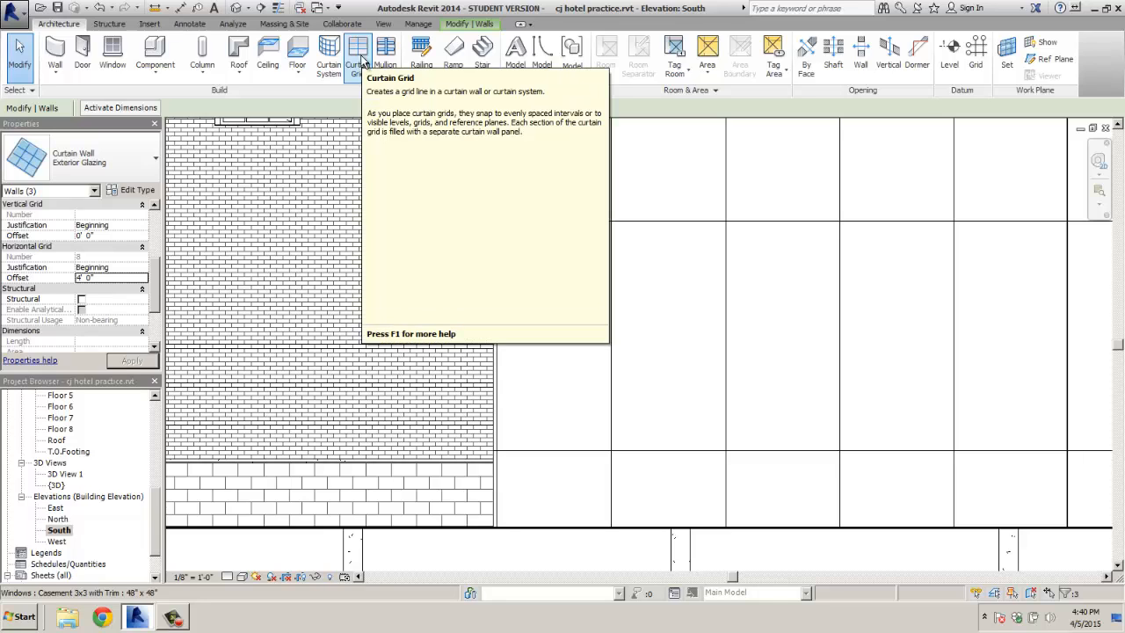
pyautogui.click(19, 15)
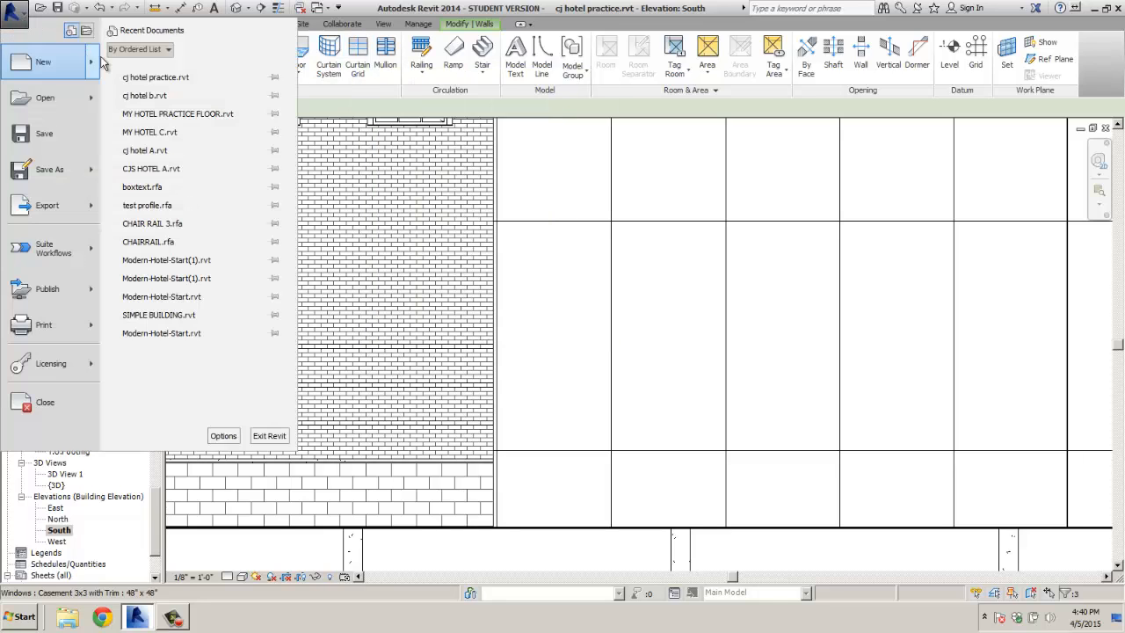
pyautogui.click(19, 16)
pyautogui.click(21, 56)
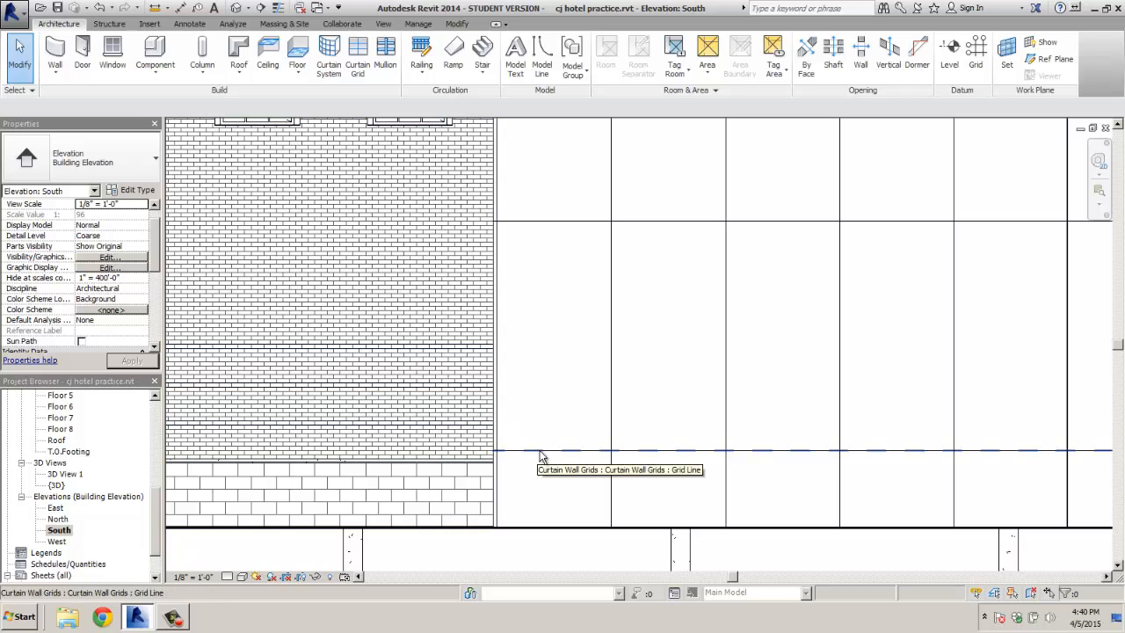
# Try aligning the curtain wall's lowest horizontal grid line to the brick wall edge
pyautogui.click(571, 453)
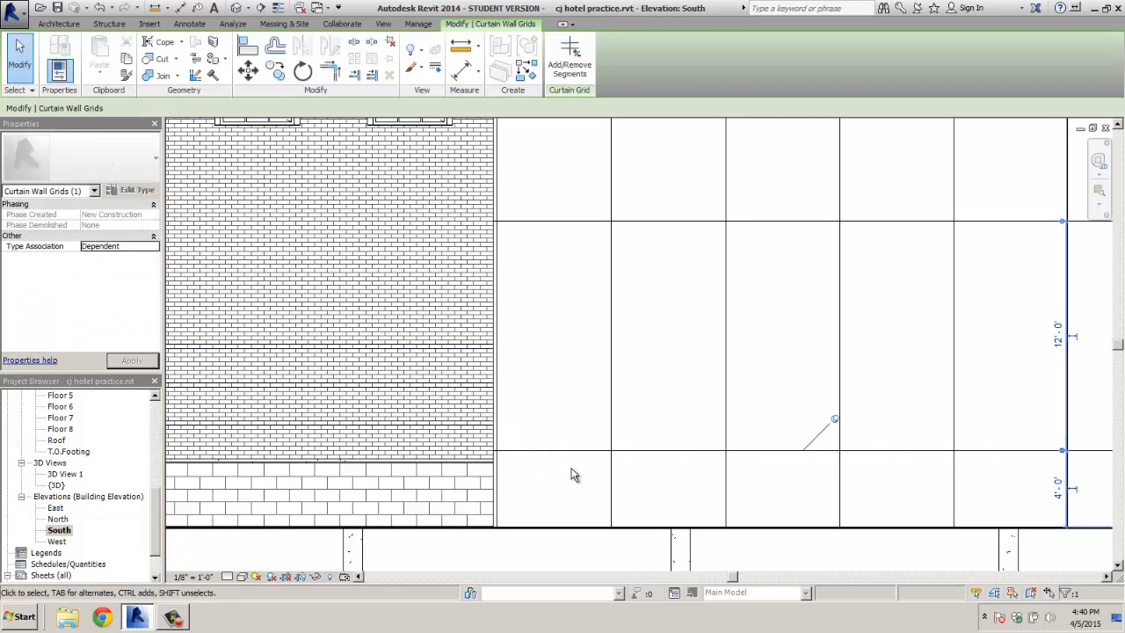
pyautogui.click(247, 48)
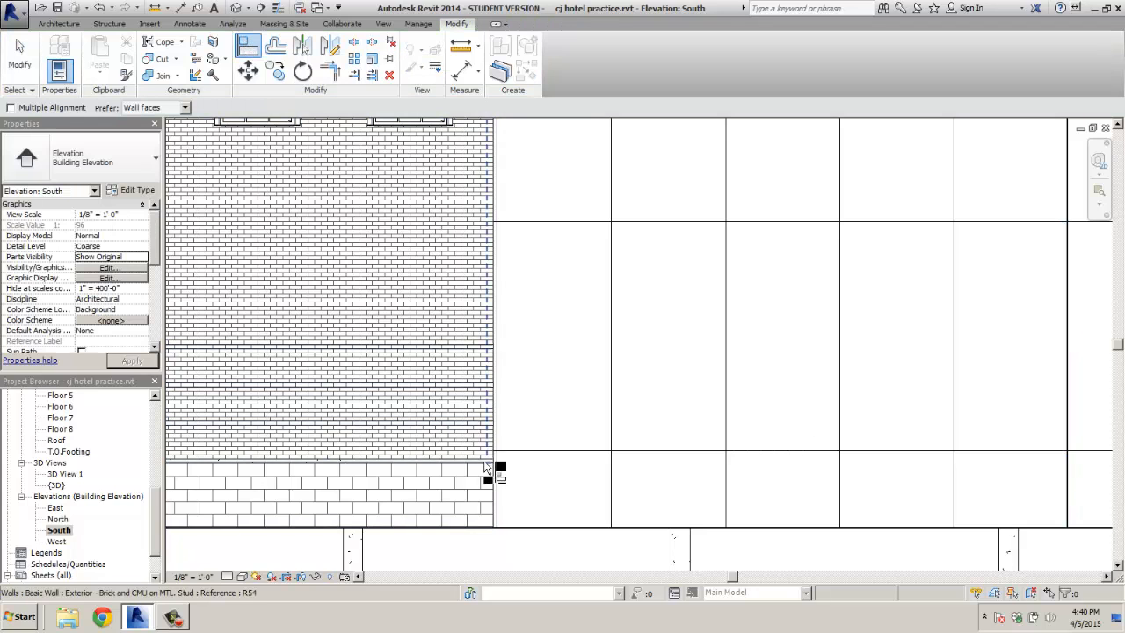
pyautogui.click(518, 464)
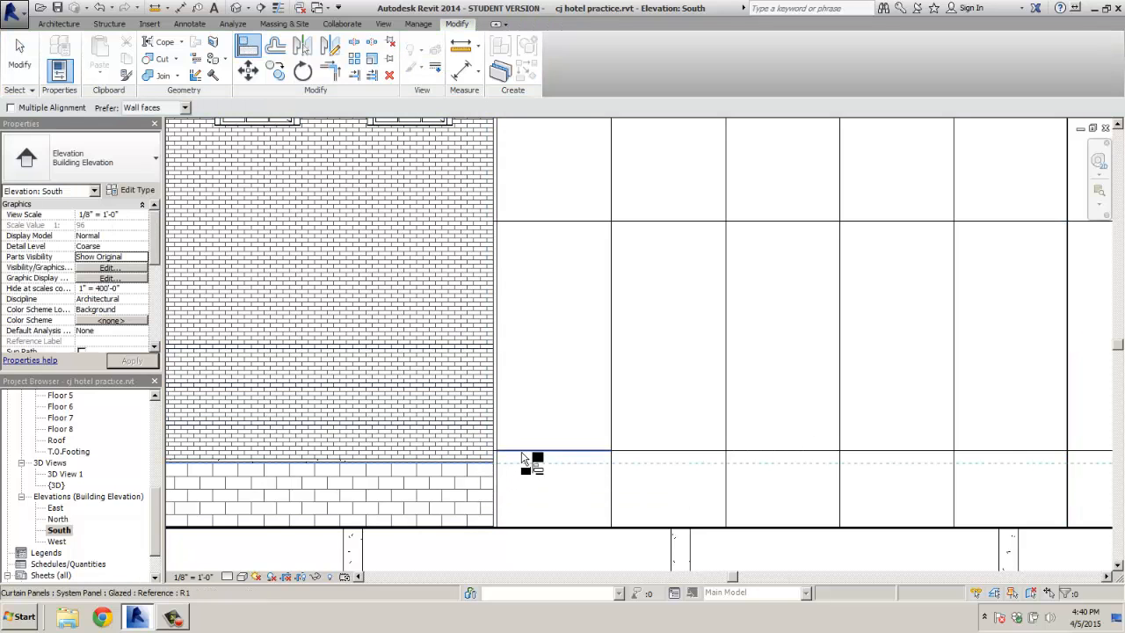
pyautogui.click(523, 457)
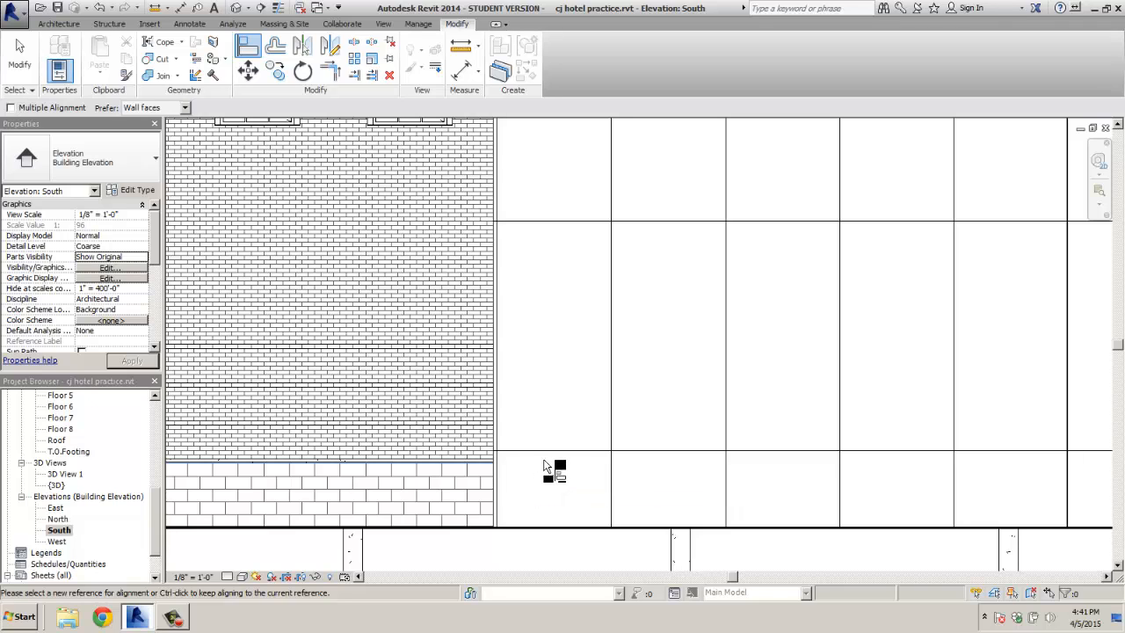
pyautogui.click(551, 455)
pyautogui.scroll(-4, 556, 479)
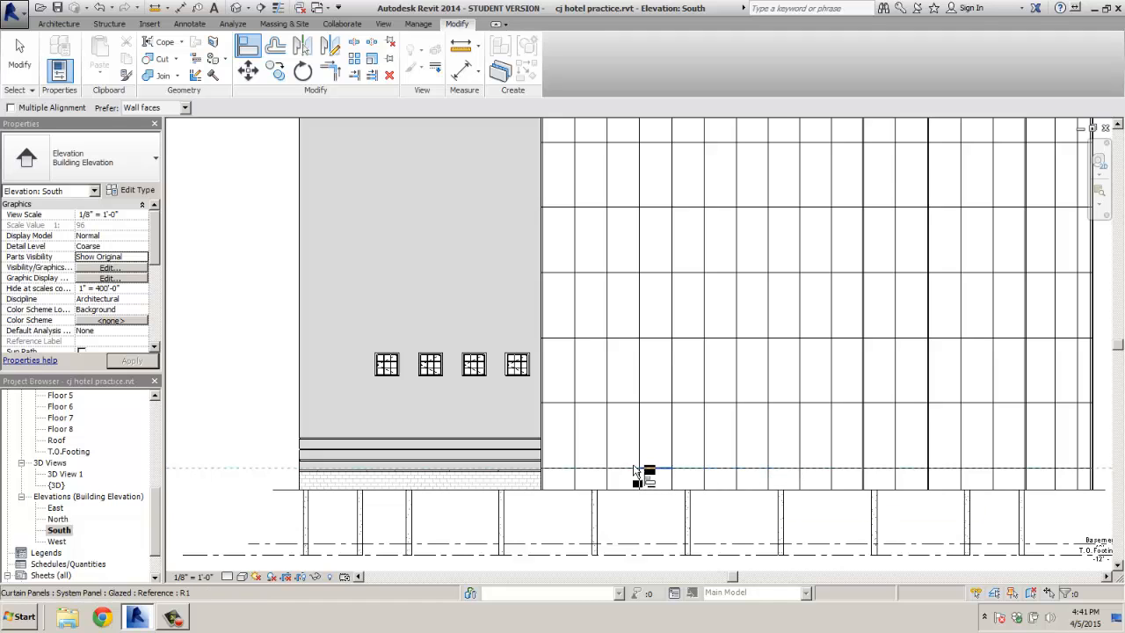
pyautogui.scroll(4, 577, 479)
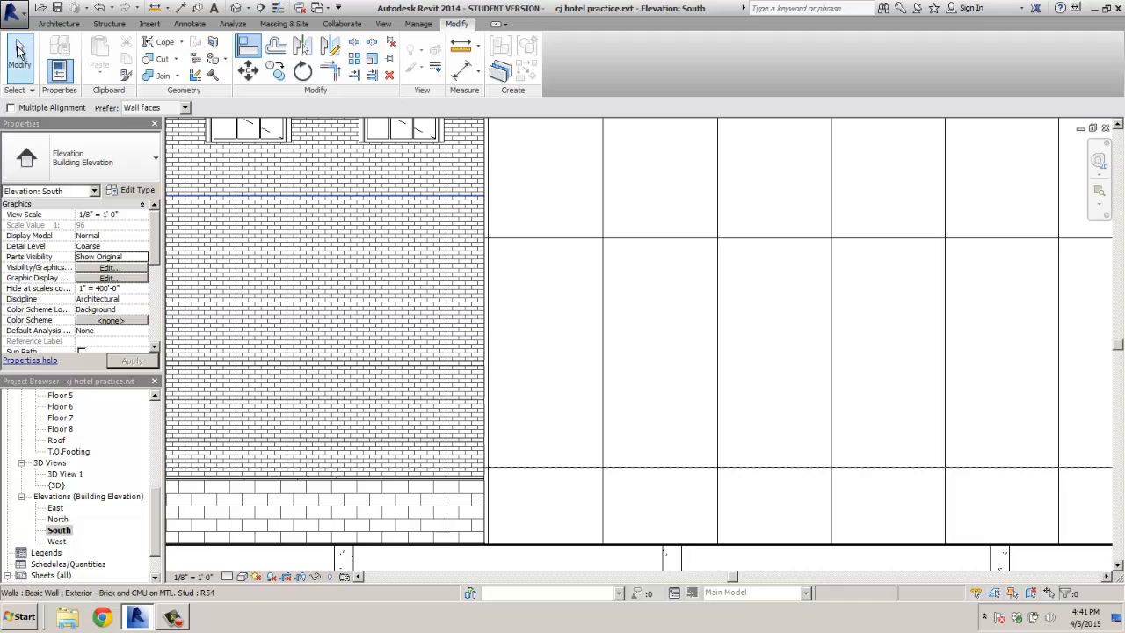
pyautogui.press('Escape')
pyautogui.press('Escape')
# Unpin the lowest curtain grid line and move its right segment toward the brick wall's edge
pyautogui.click(579, 469)
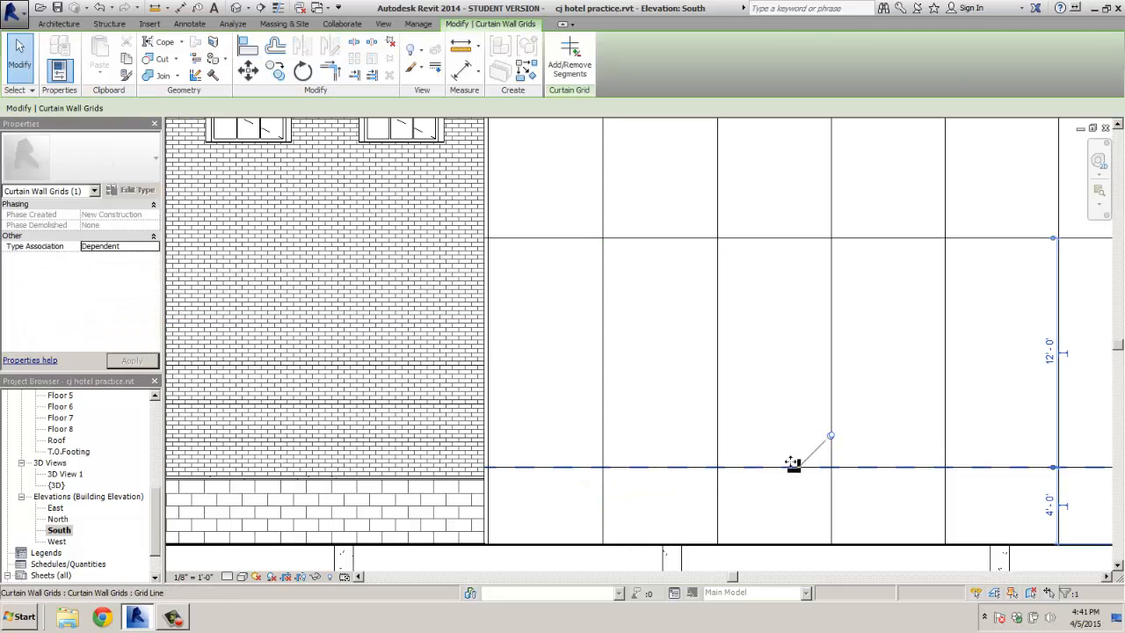
pyautogui.click(831, 438)
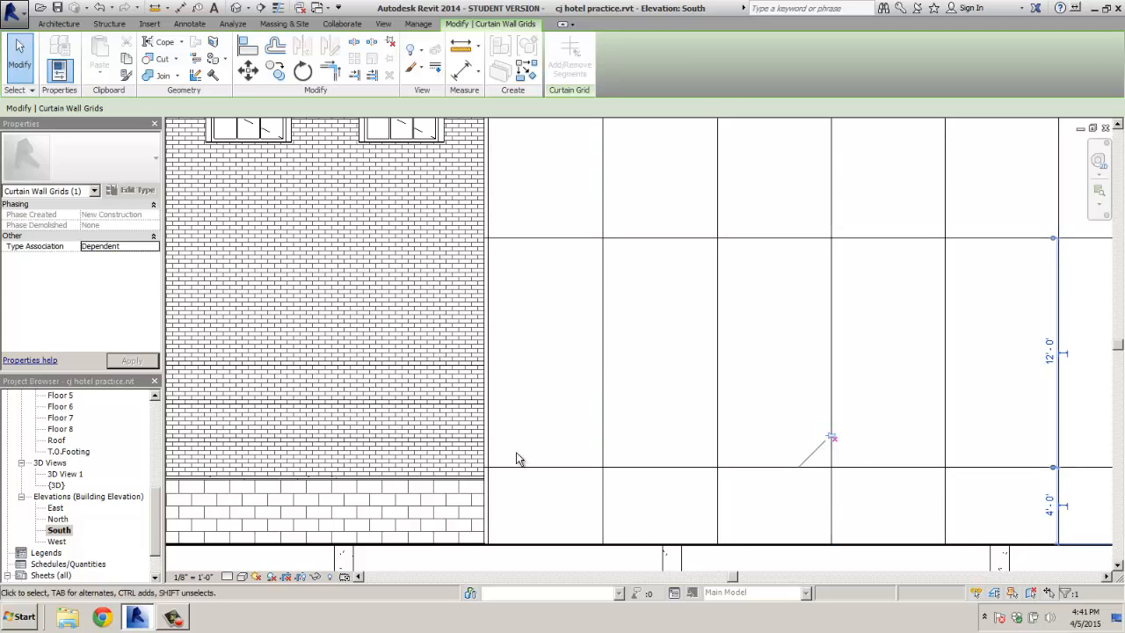
pyautogui.click(246, 48)
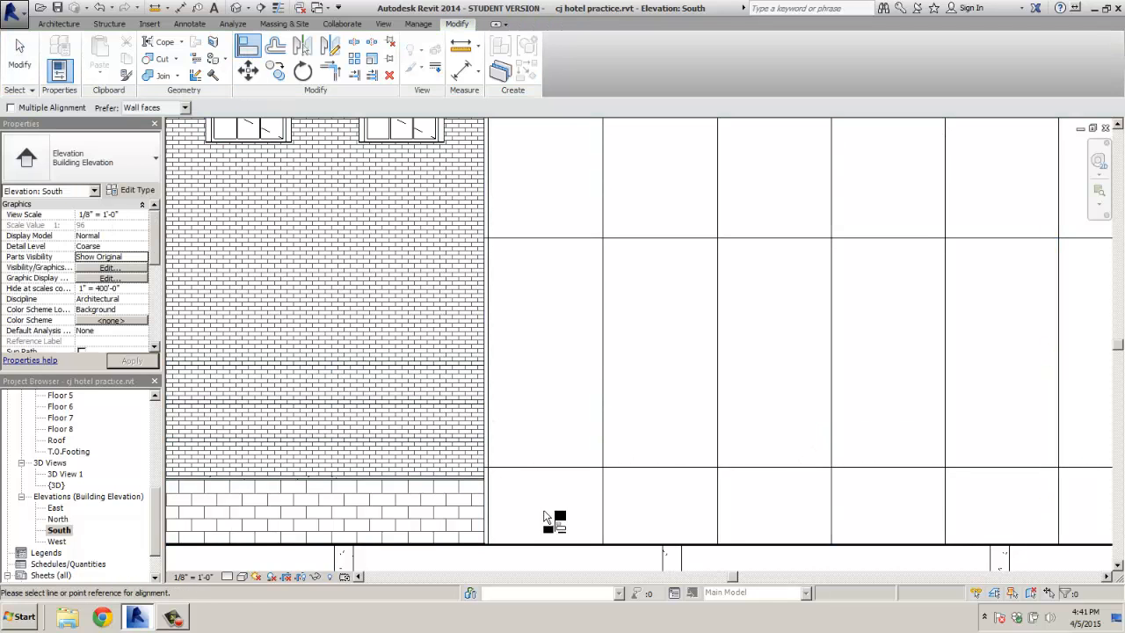
pyautogui.click(471, 482)
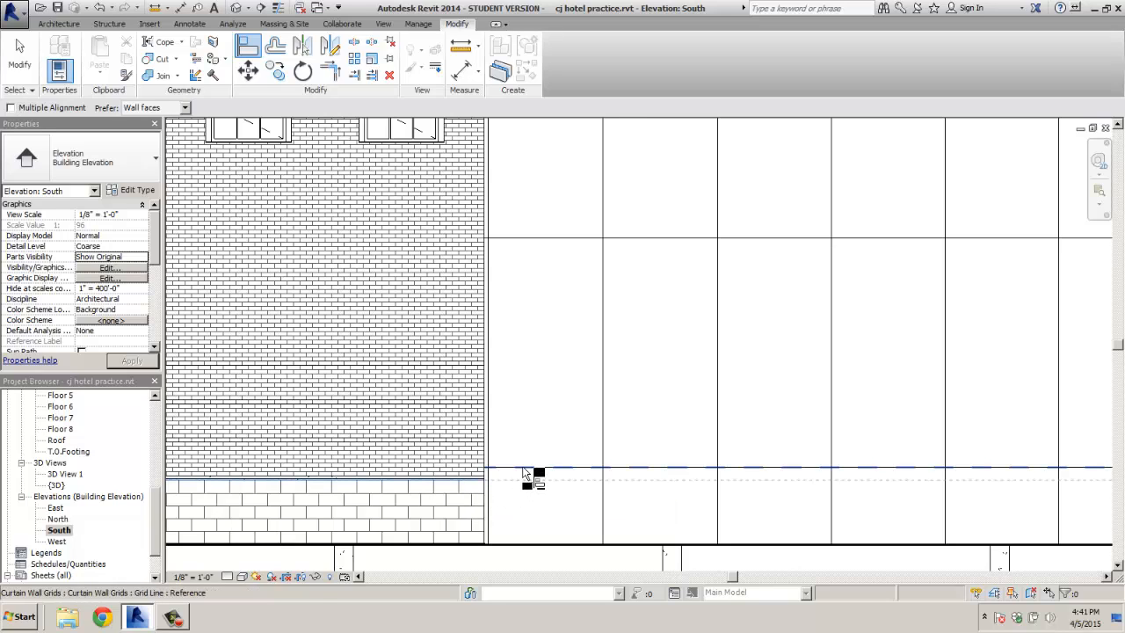
pyautogui.scroll(-5, 540, 448)
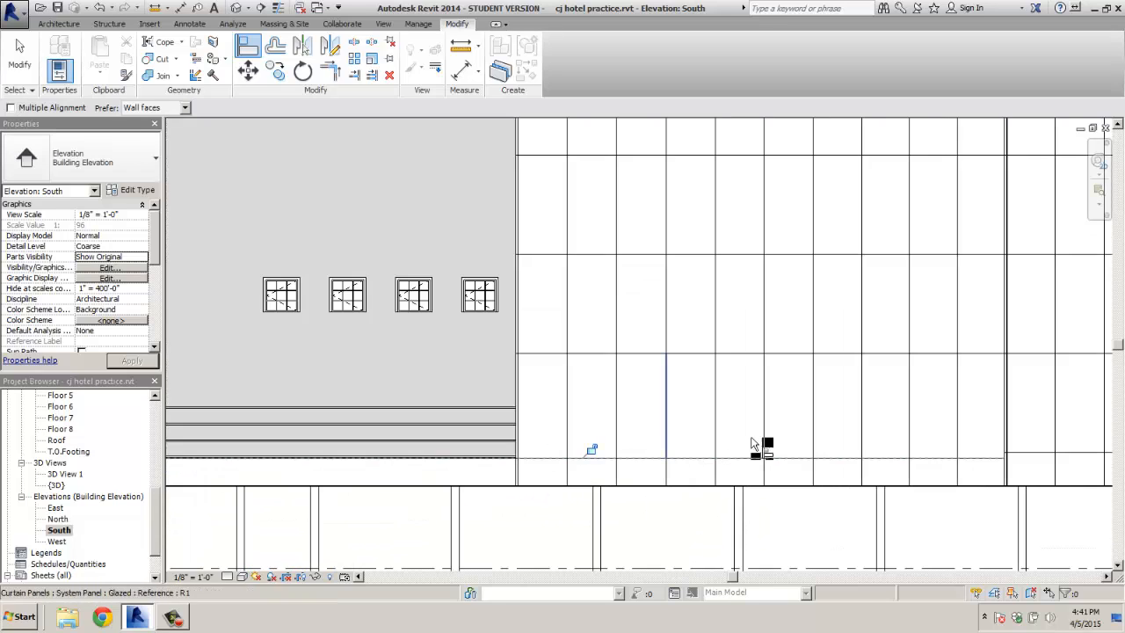
pyautogui.scroll(1, 975, 448)
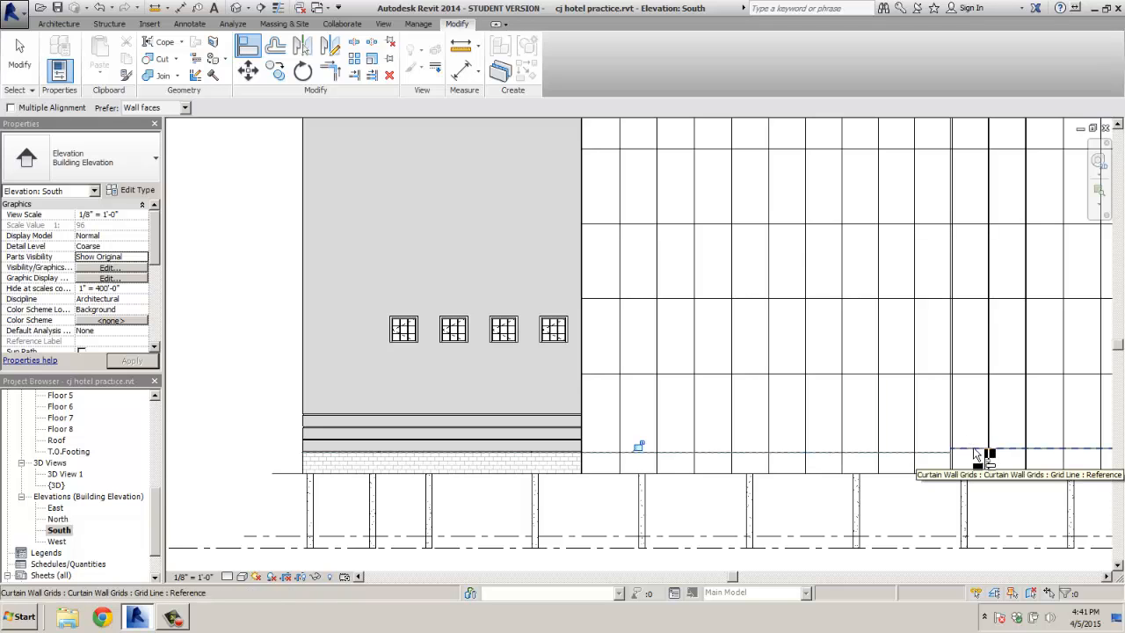
pyautogui.moveTo(973, 455); pyautogui.dragTo(547, 457, button='middle')
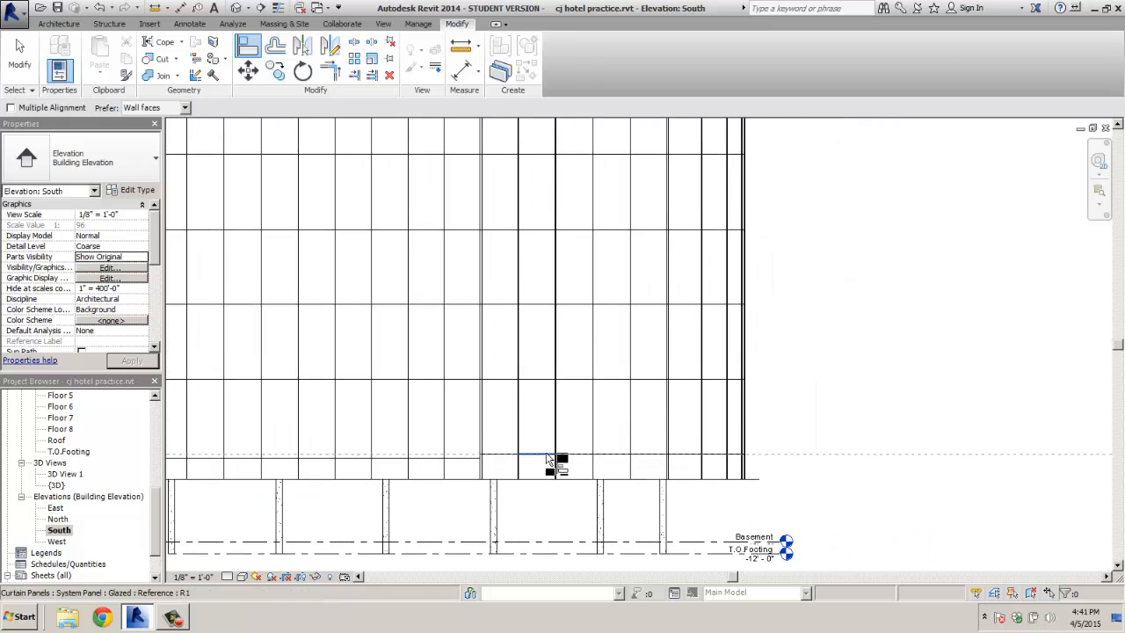
pyautogui.press('Escape')
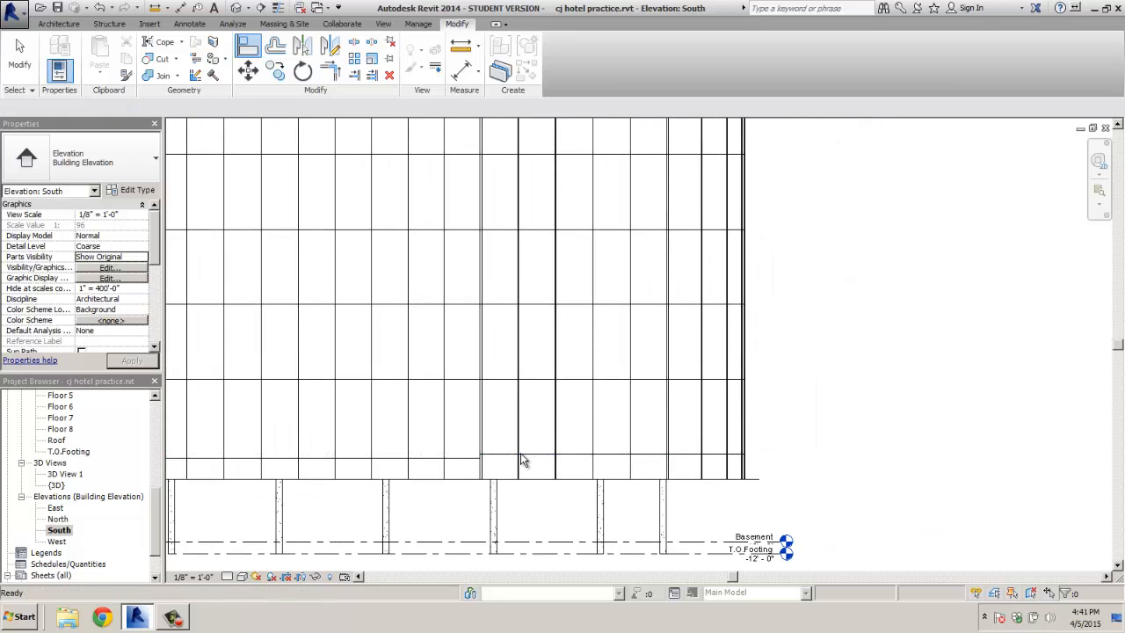
pyautogui.click(547, 459)
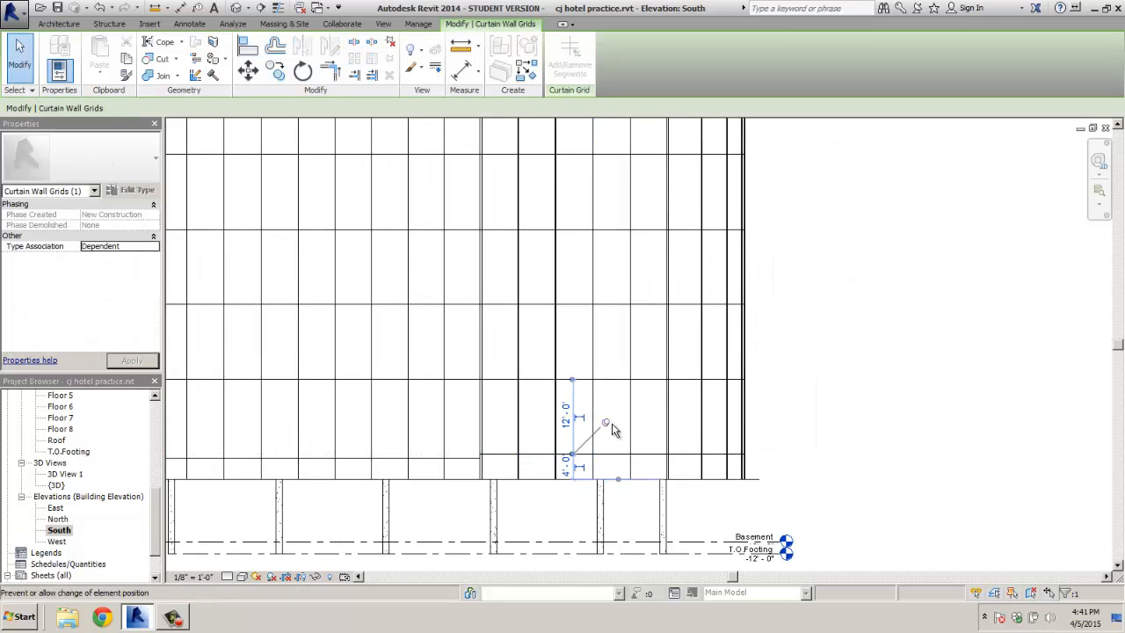
pyautogui.moveTo(573, 430); pyautogui.dragTo(731, 430)
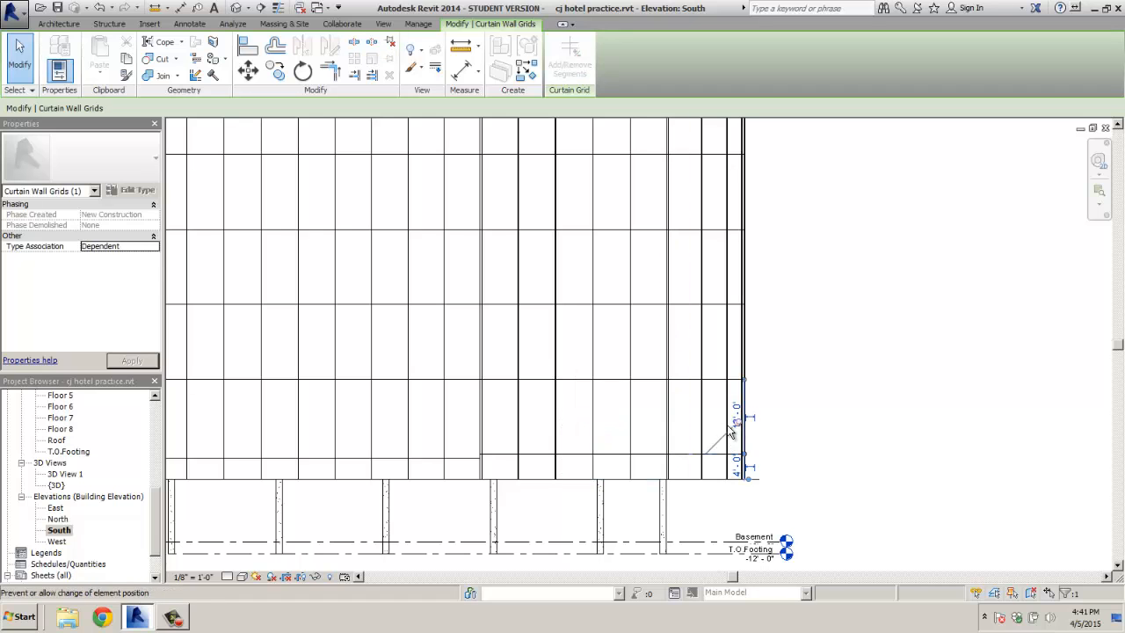
pyautogui.moveTo(509, 452); pyautogui.dragTo(788, 449, button='middle')
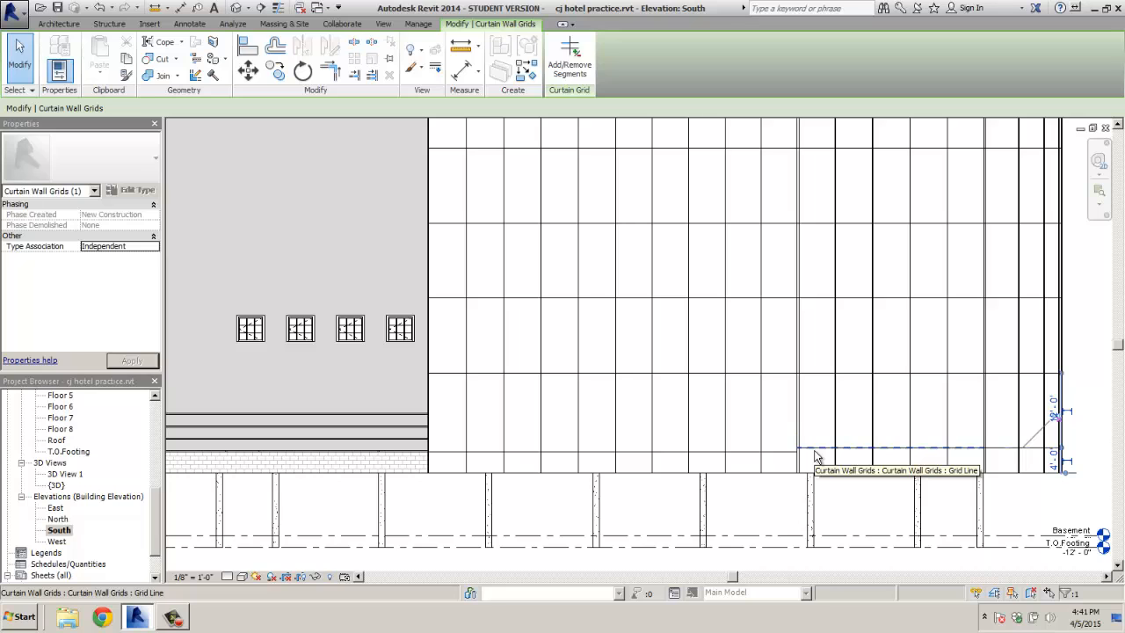
# Align the brick wall edge to the ledge reference line at the wall base
pyautogui.click(248, 47)
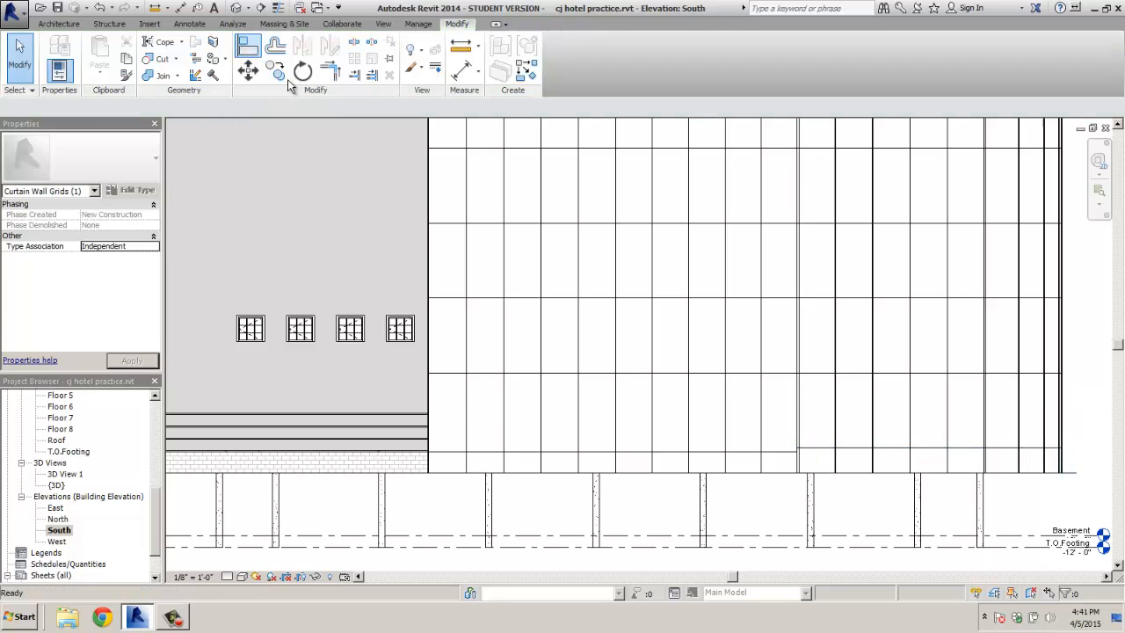
pyautogui.click(408, 450)
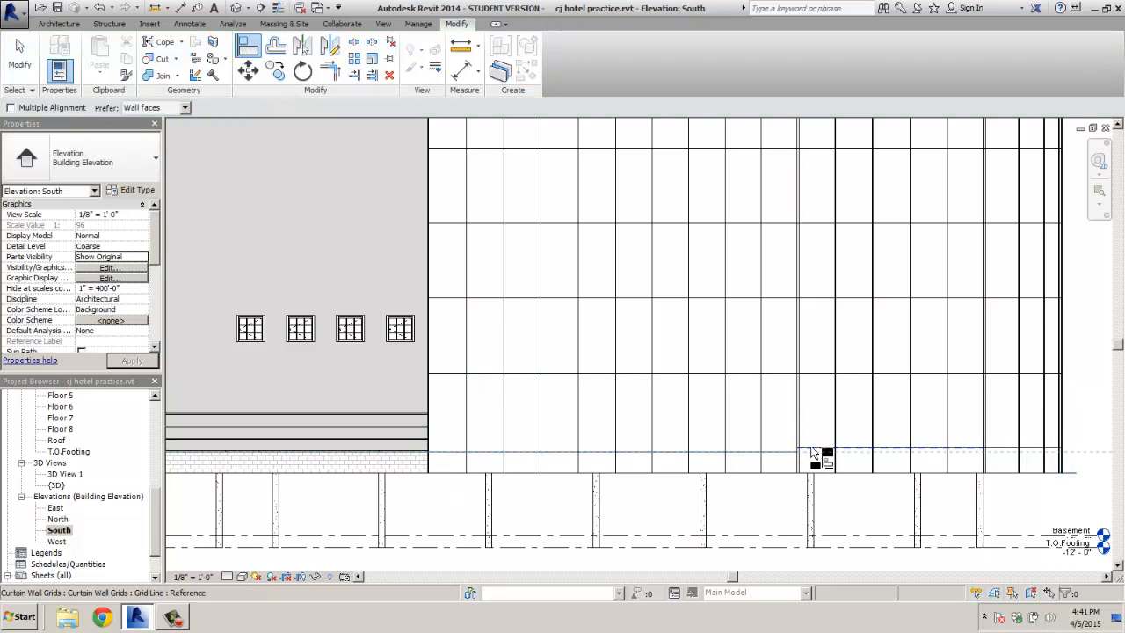
pyautogui.click(403, 454)
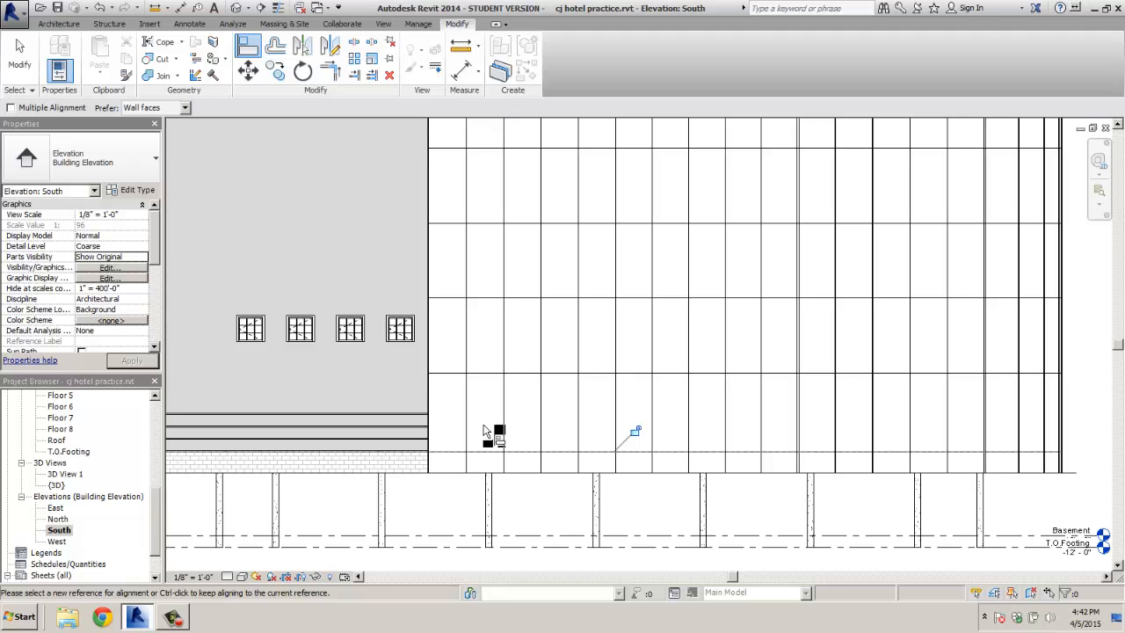
pyautogui.scroll(5, 444, 443)
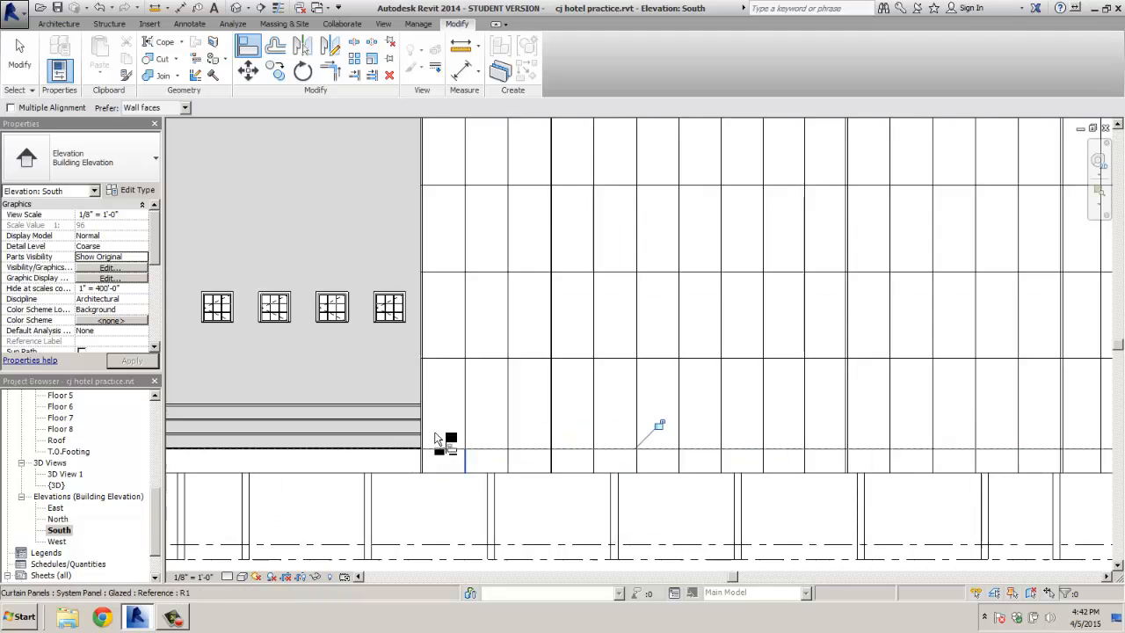
pyautogui.scroll(3, 420, 454)
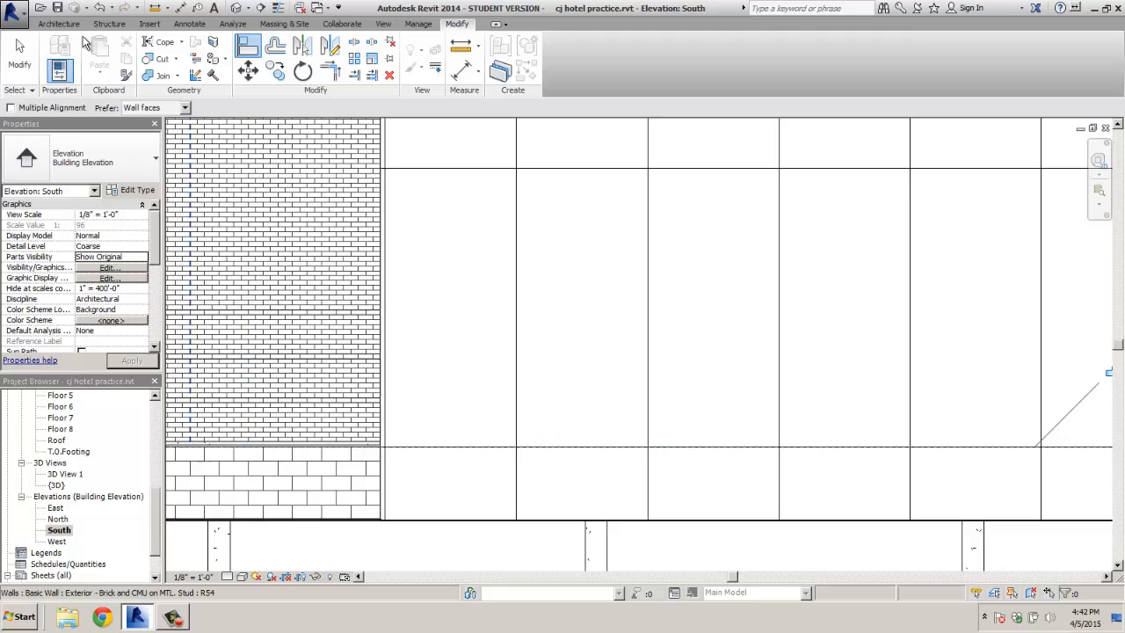
pyautogui.click(62, 25)
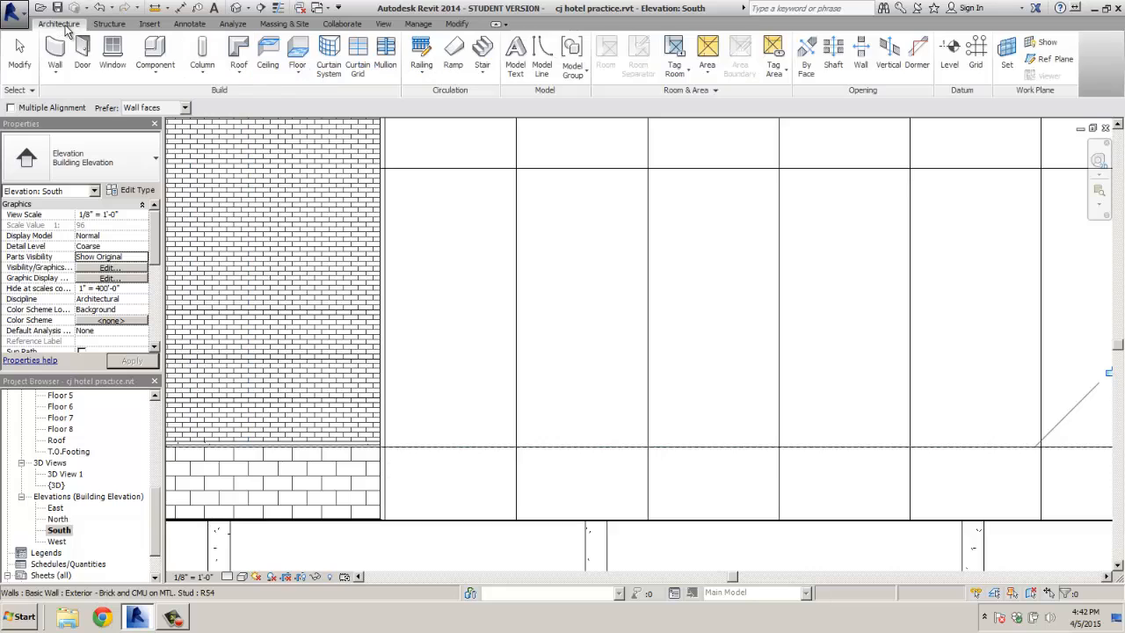
# Start the Curtain Grid tool and set the South elevation detail level to Fine
pyautogui.click(359, 61)
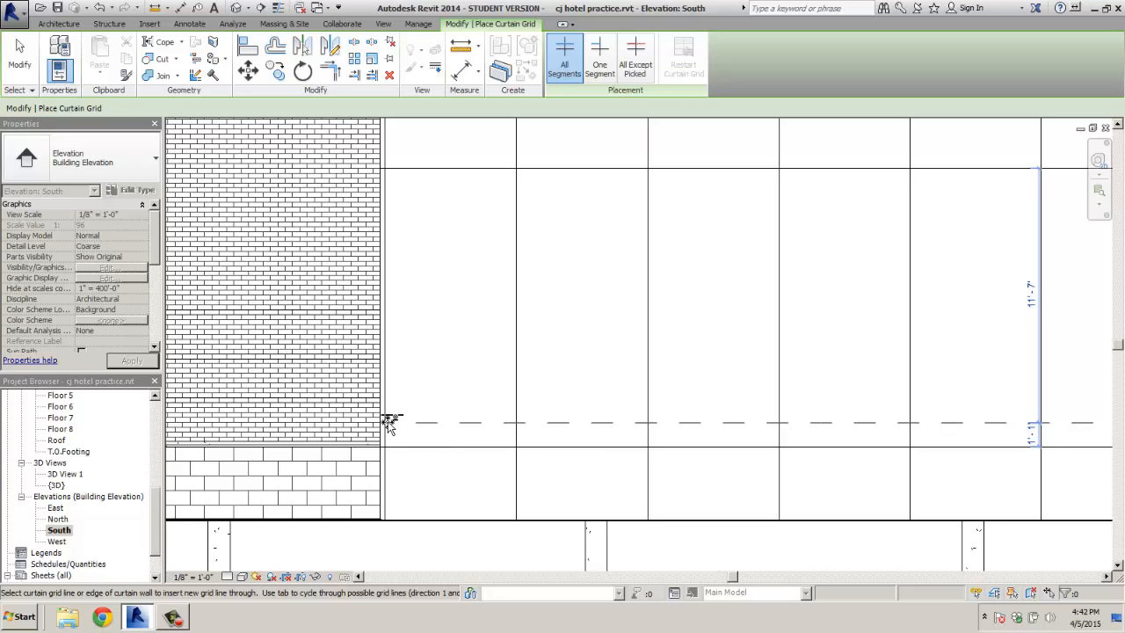
pyautogui.moveTo(432, 432); pyautogui.dragTo(572, 416, button='middle')
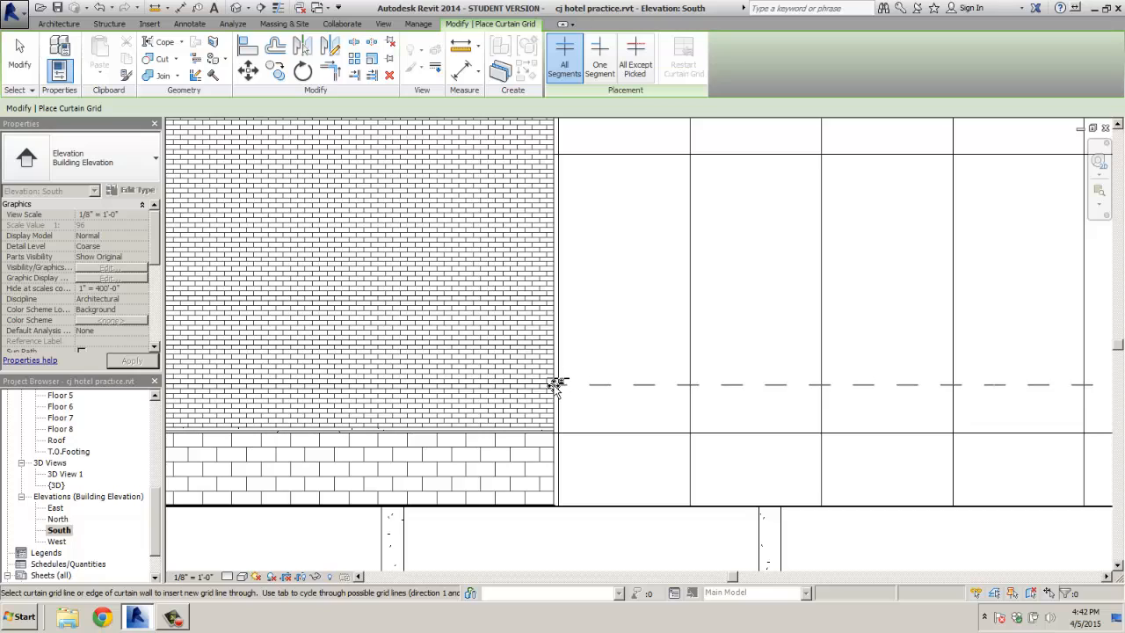
pyautogui.click(228, 576)
pyautogui.click(237, 552)
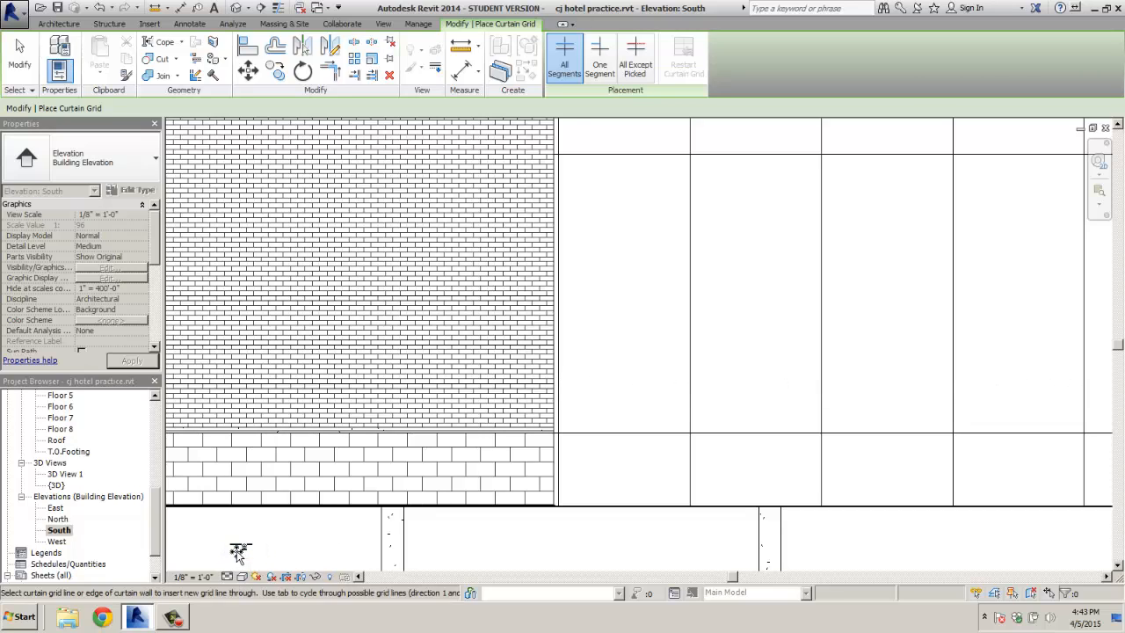
pyautogui.click(230, 577)
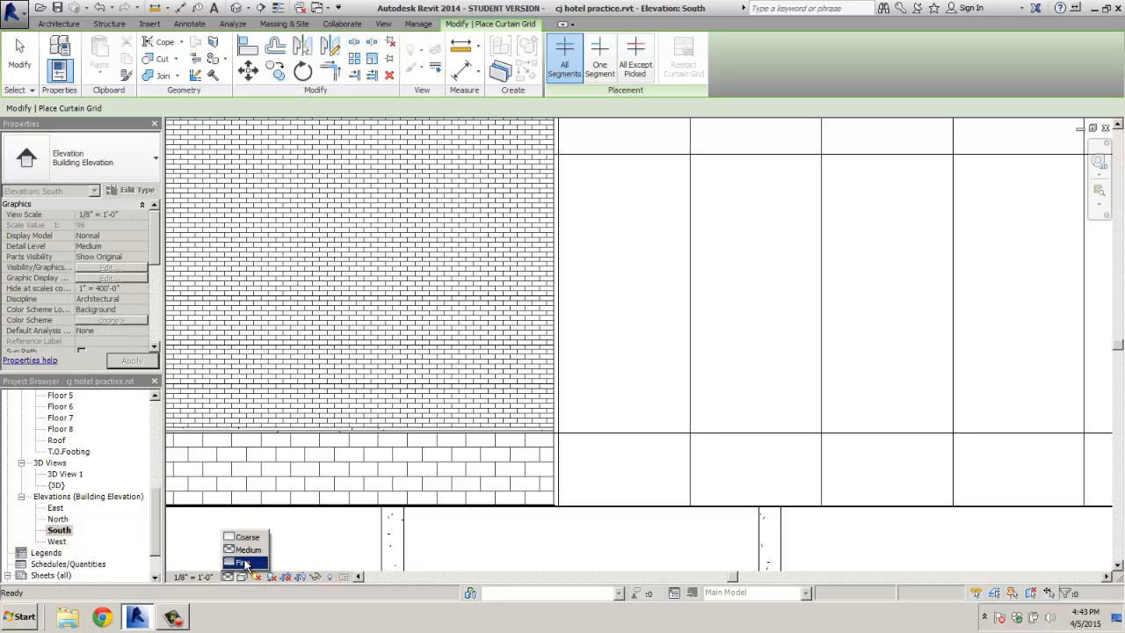
pyautogui.click(244, 563)
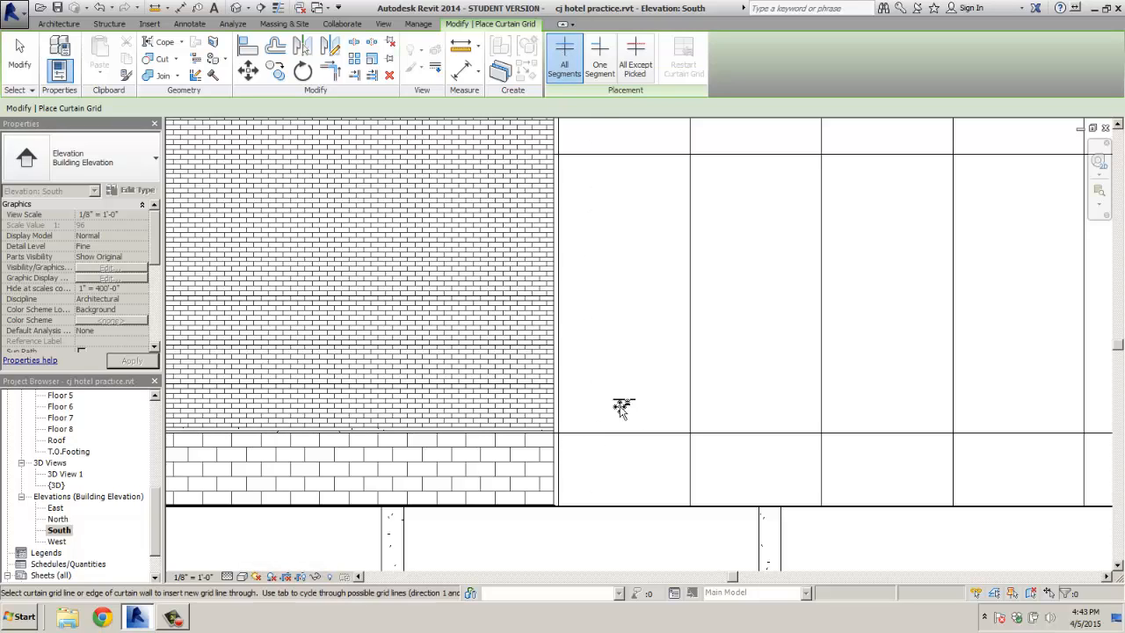
# Place three stacked horizontal curtain grid lines across the lower curtain wall panels
pyautogui.click(561, 386)
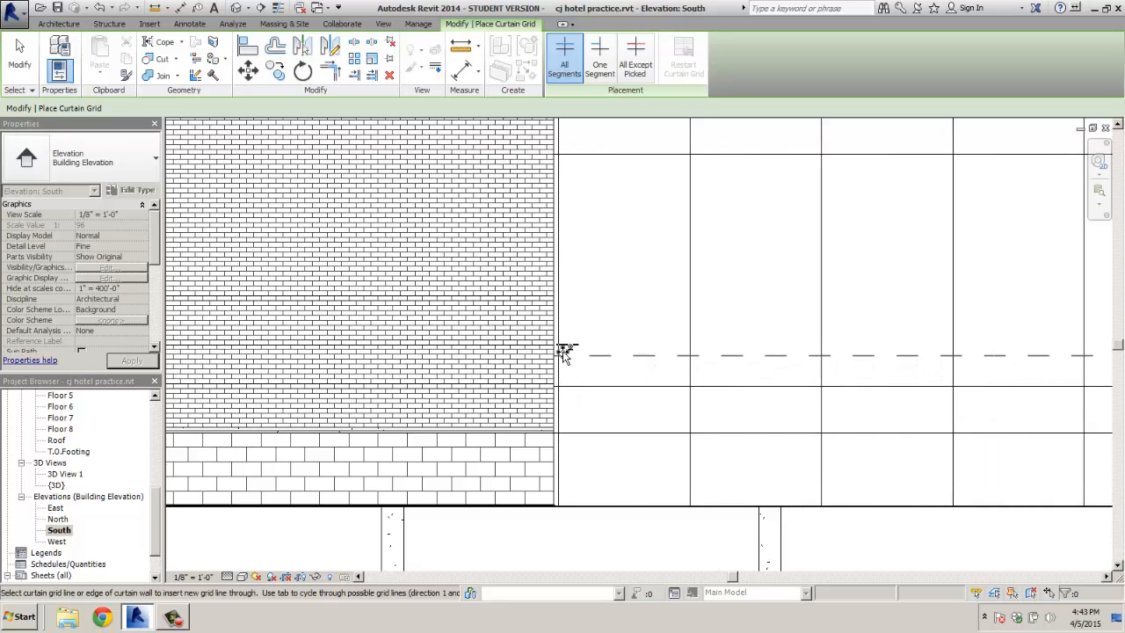
pyautogui.click(563, 348)
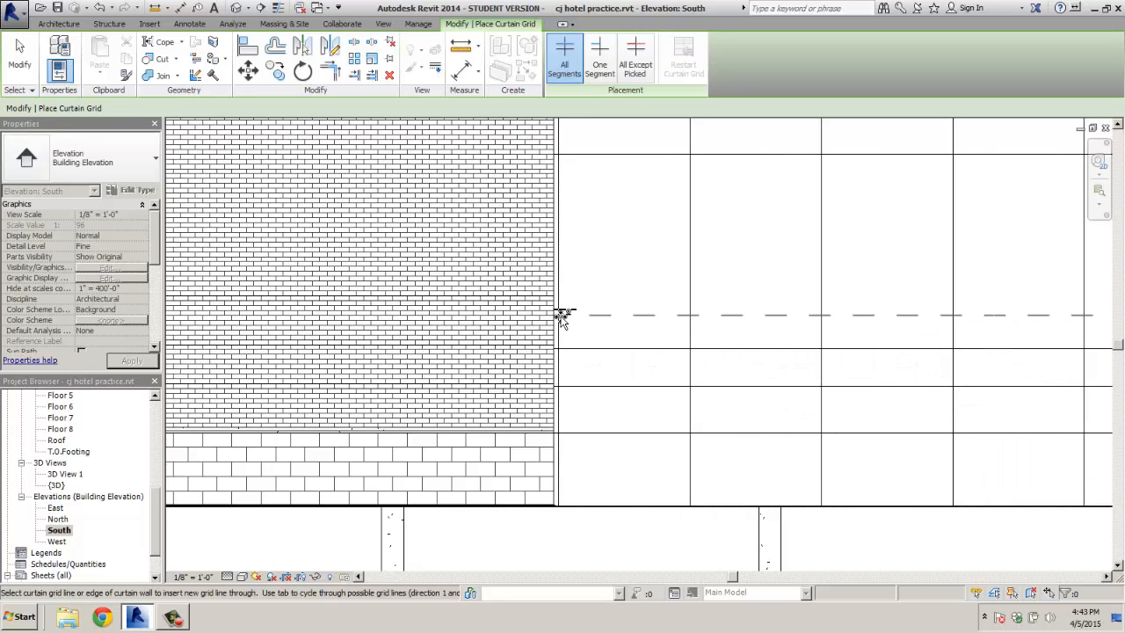
pyautogui.click(583, 313)
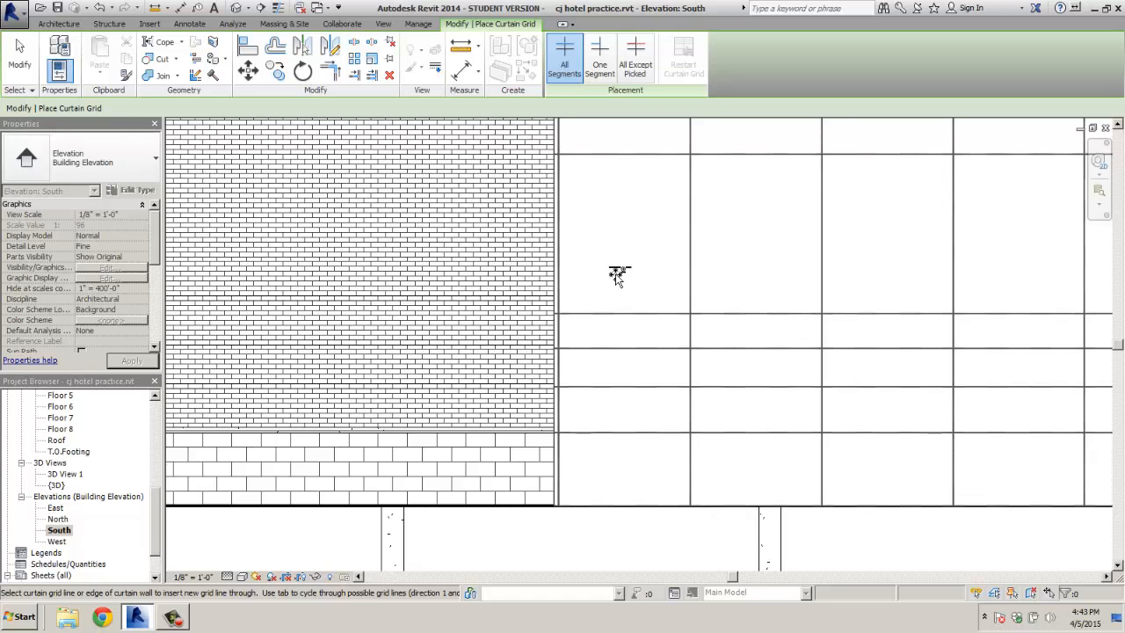
pyautogui.scroll(-3, 617, 275)
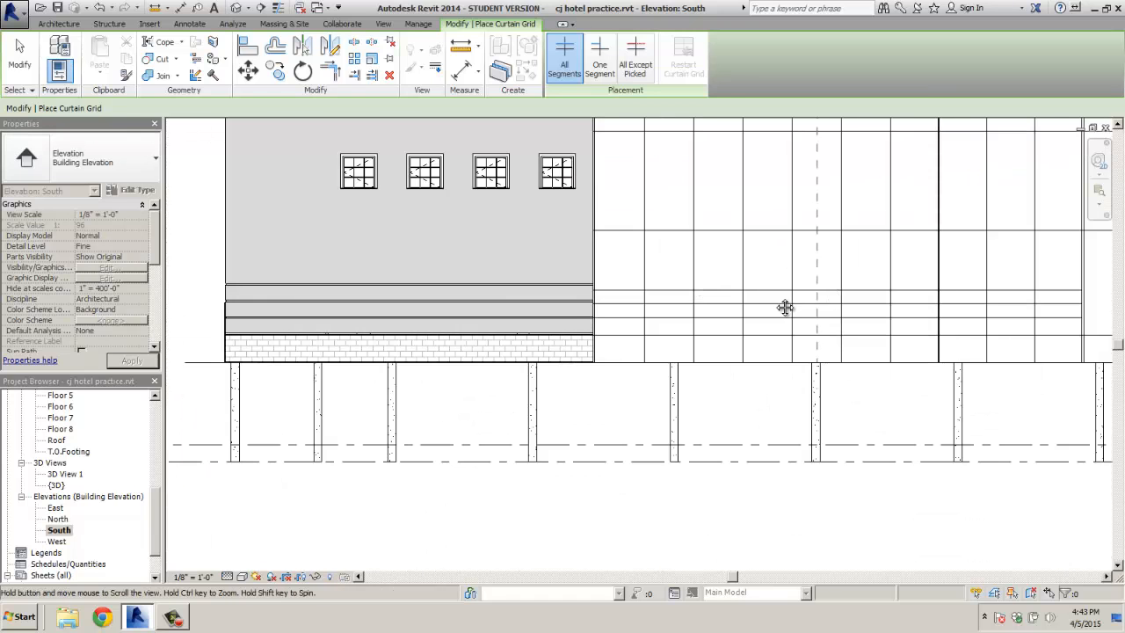
pyautogui.moveTo(786, 307); pyautogui.dragTo(671, 334, button='middle')
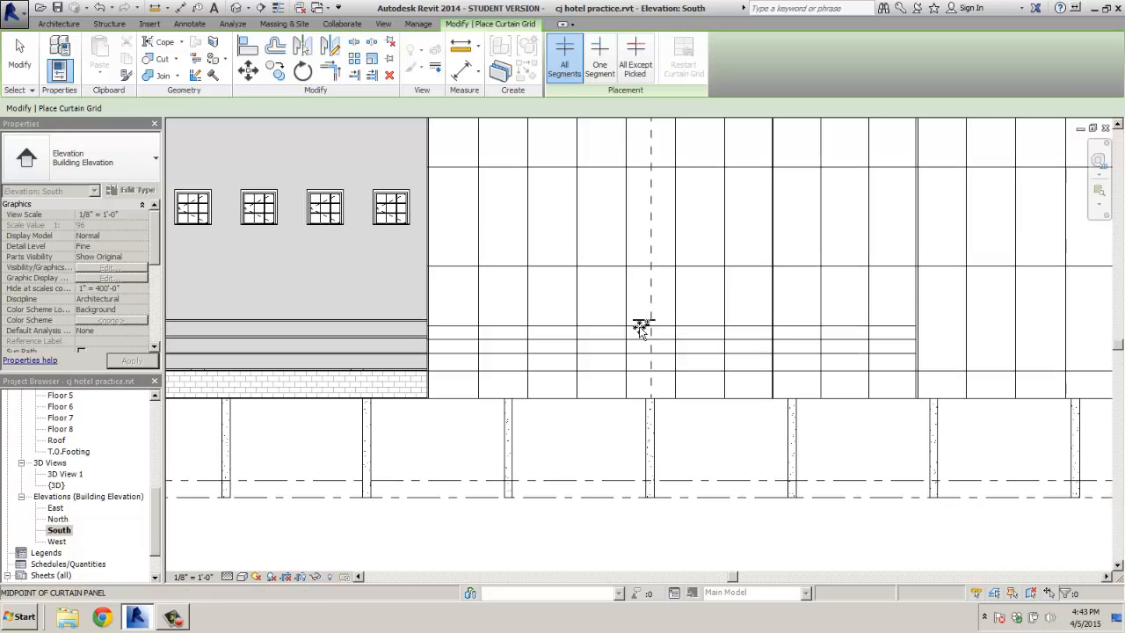
pyautogui.scroll(2, 475, 374)
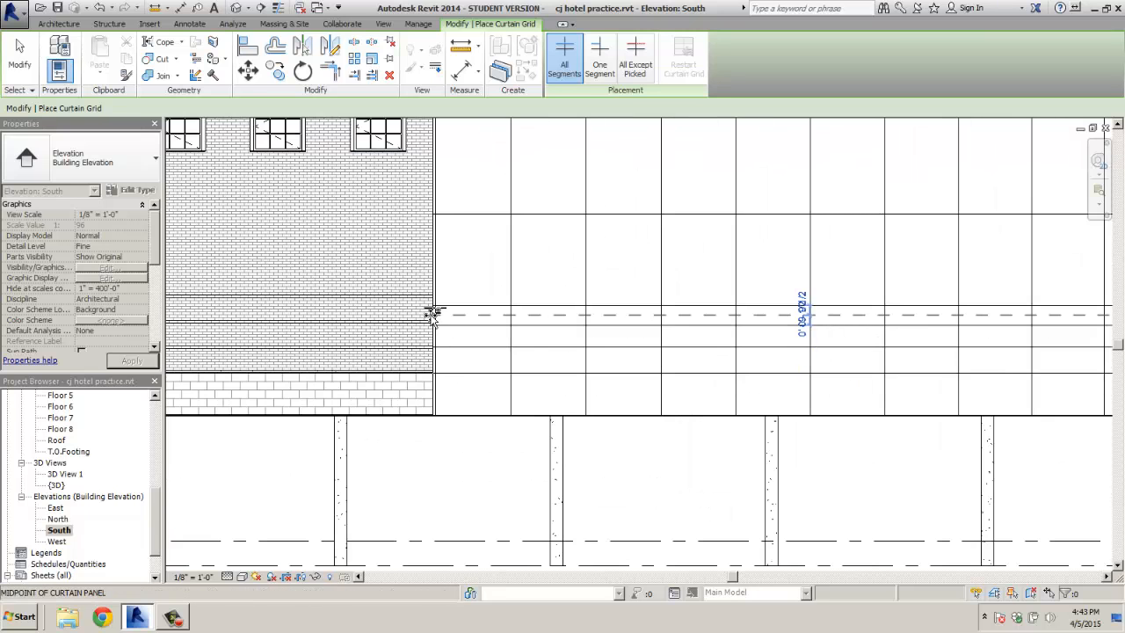
pyautogui.scroll(2, 435, 308)
pyautogui.scroll(-1, 456, 303)
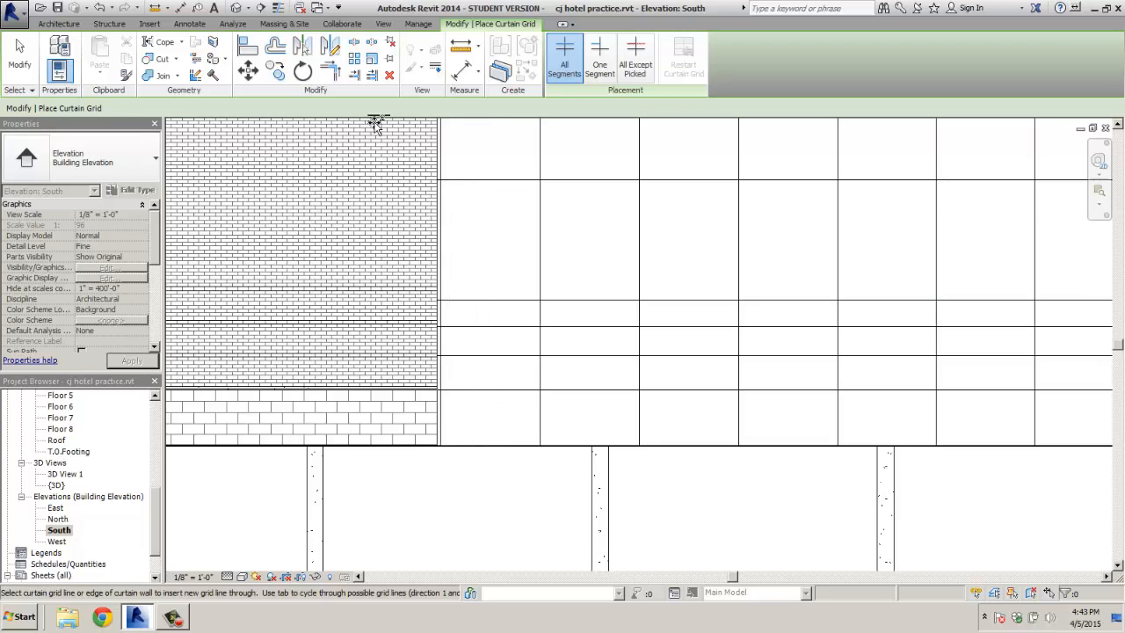
# Leave grid placement and drag one of the new horizontal grid lines lower on the wall
pyautogui.click(15, 14)
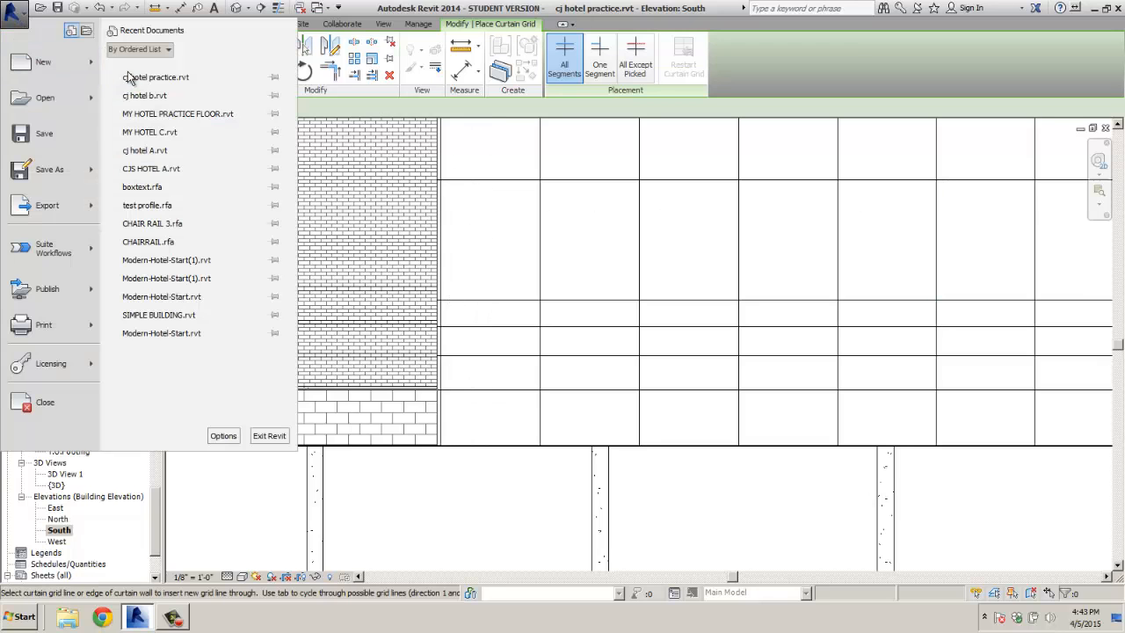
pyautogui.click(308, 80)
pyautogui.click(248, 70)
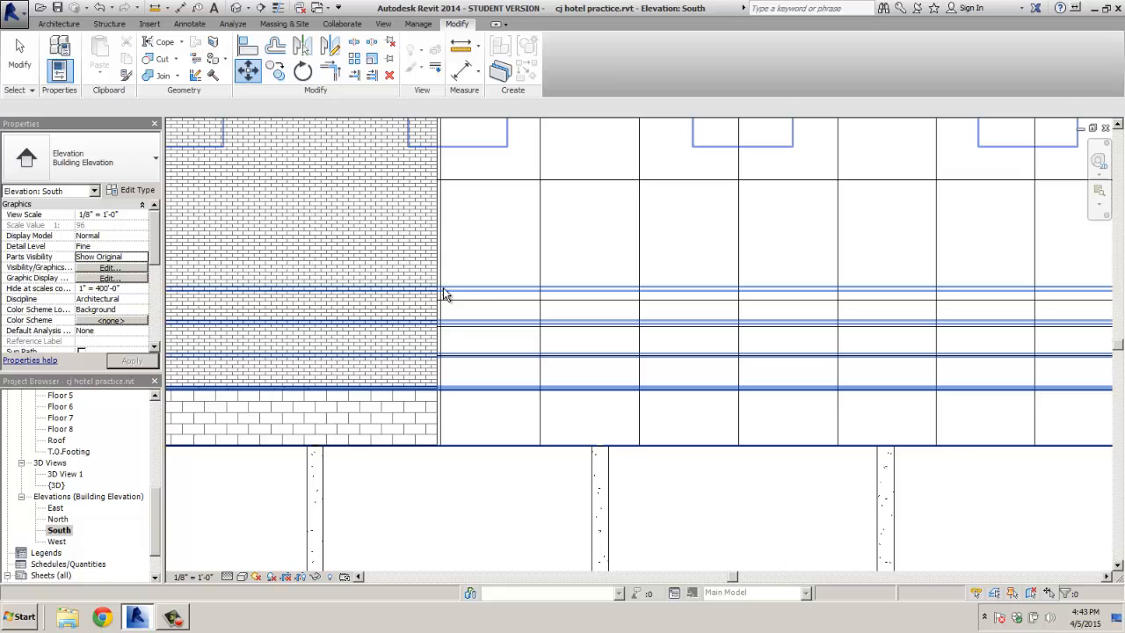
pyautogui.click(464, 301)
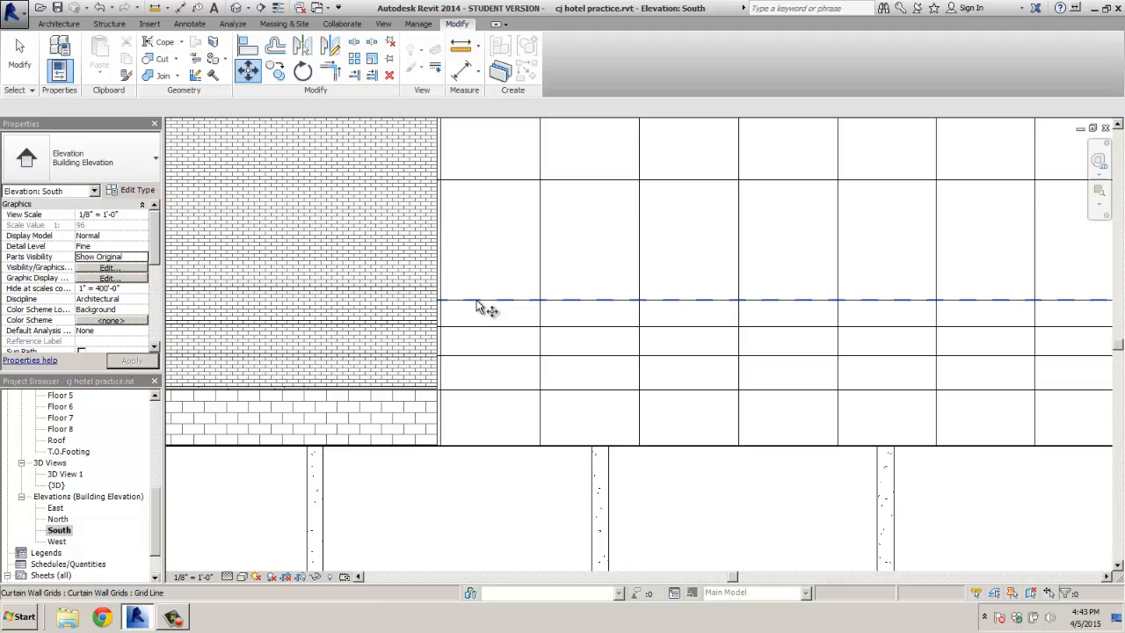
pyautogui.moveTo(478, 307); pyautogui.dragTo(478, 364)
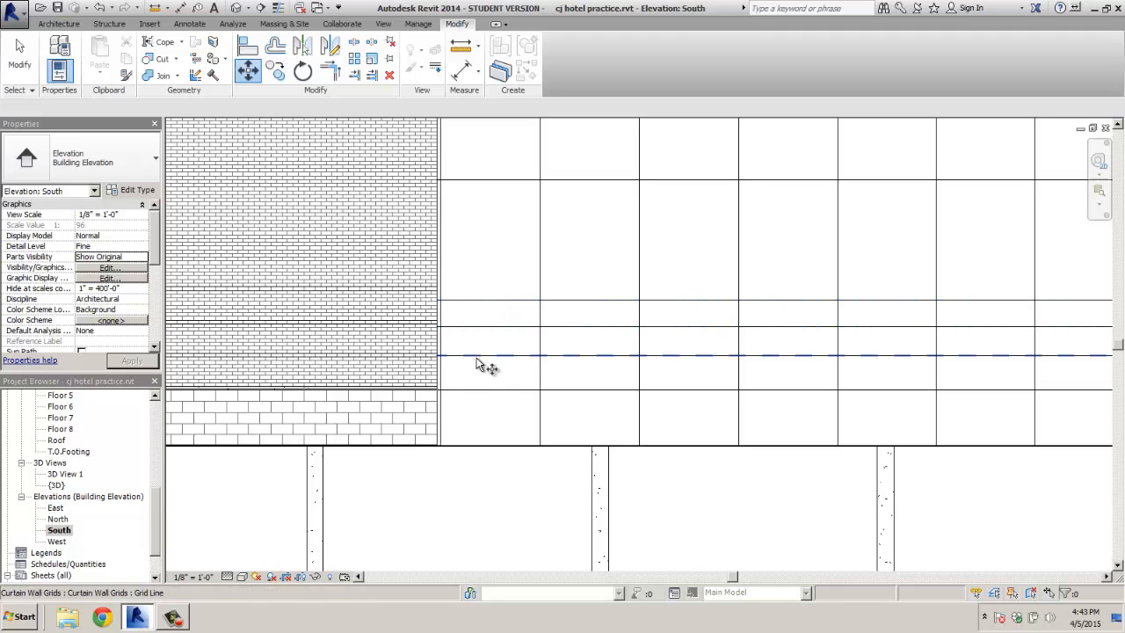
pyautogui.press('Escape')
pyautogui.scroll(-2, 451, 484)
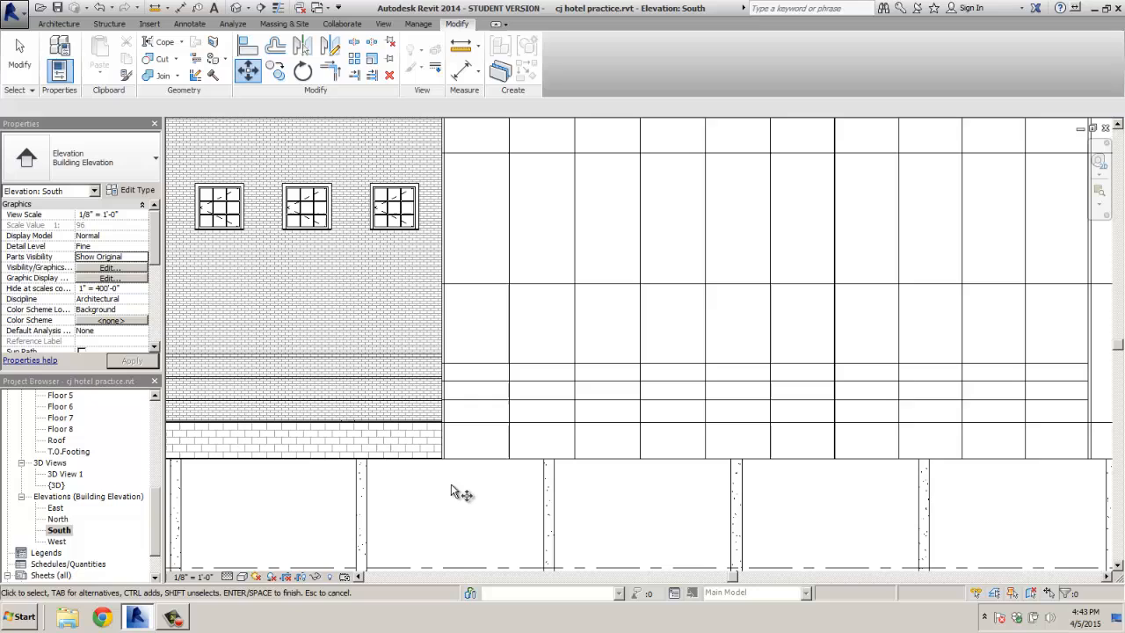
# Set the South elevation to Coarse detail with a Shaded visual style
pyautogui.click(228, 576)
pyautogui.click(246, 536)
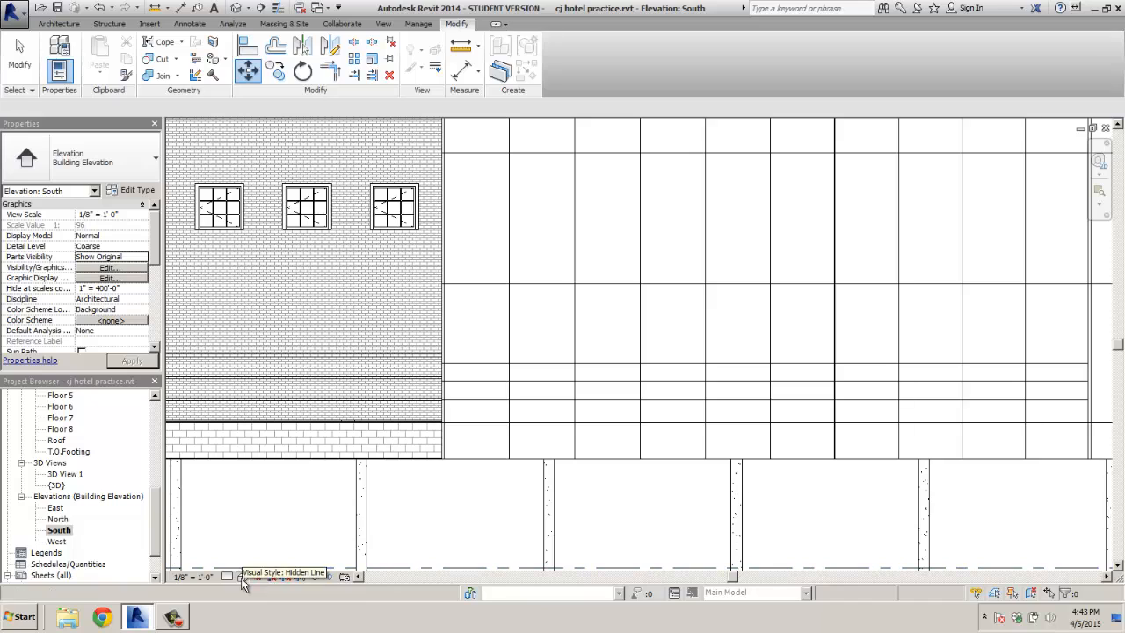
pyautogui.click(243, 577)
pyautogui.click(263, 510)
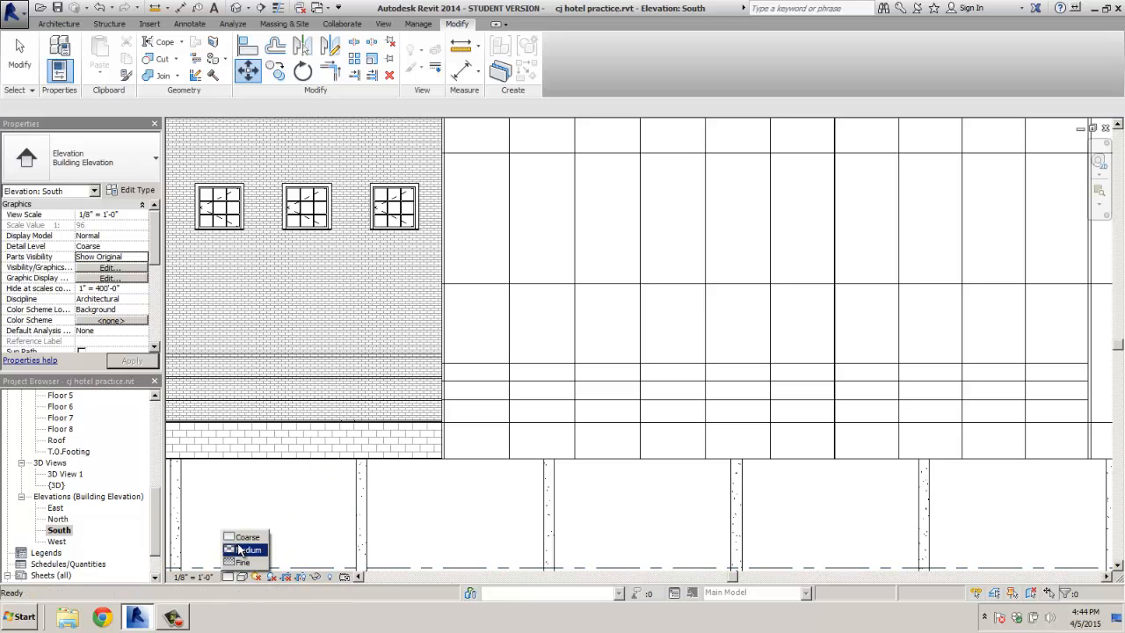
pyautogui.click(244, 577)
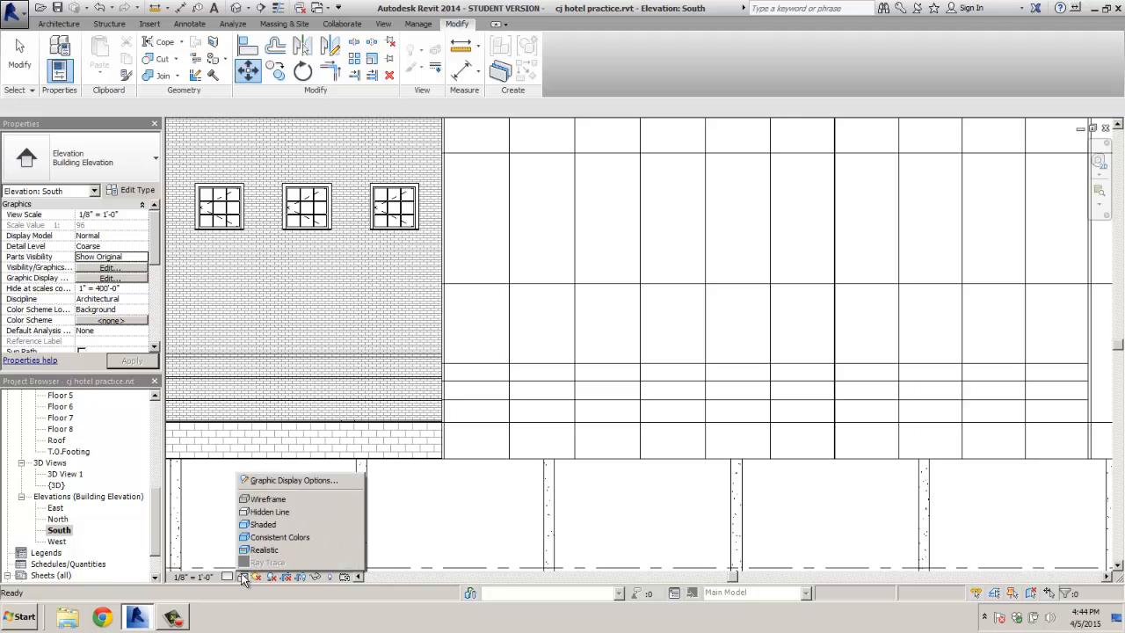
pyautogui.click(268, 525)
pyautogui.scroll(2, 486, 359)
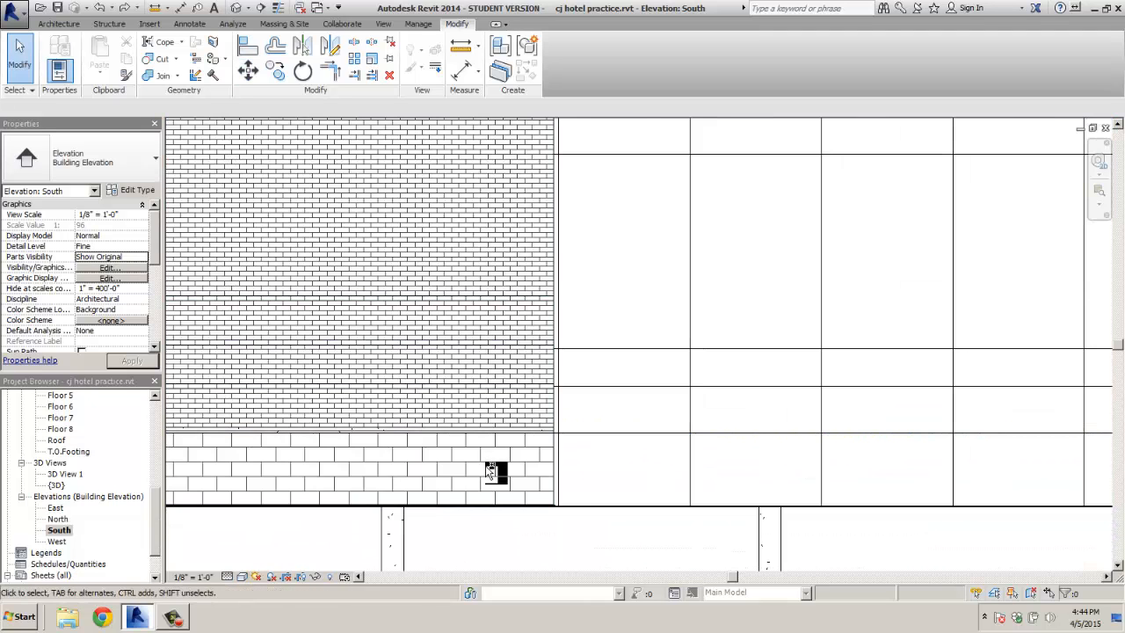
# Undo the added grid lines and set the view to Medium detail, Shaded
pyautogui.hotkey('ctrl', 'z')
pyautogui.hotkey('ctrl', 'z')
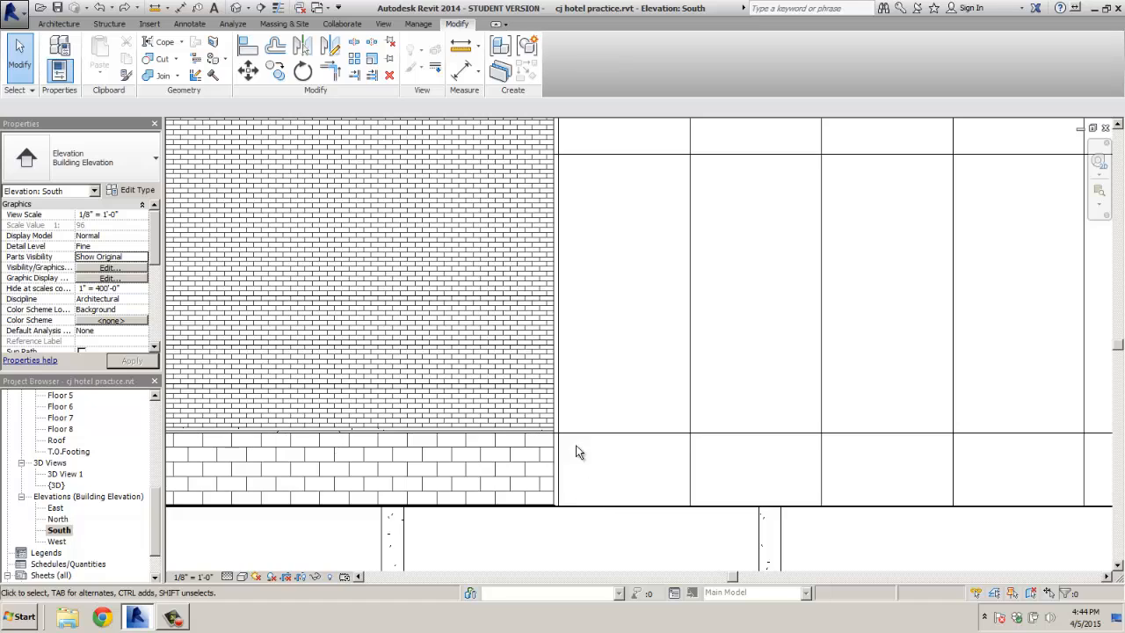
pyautogui.click(243, 576)
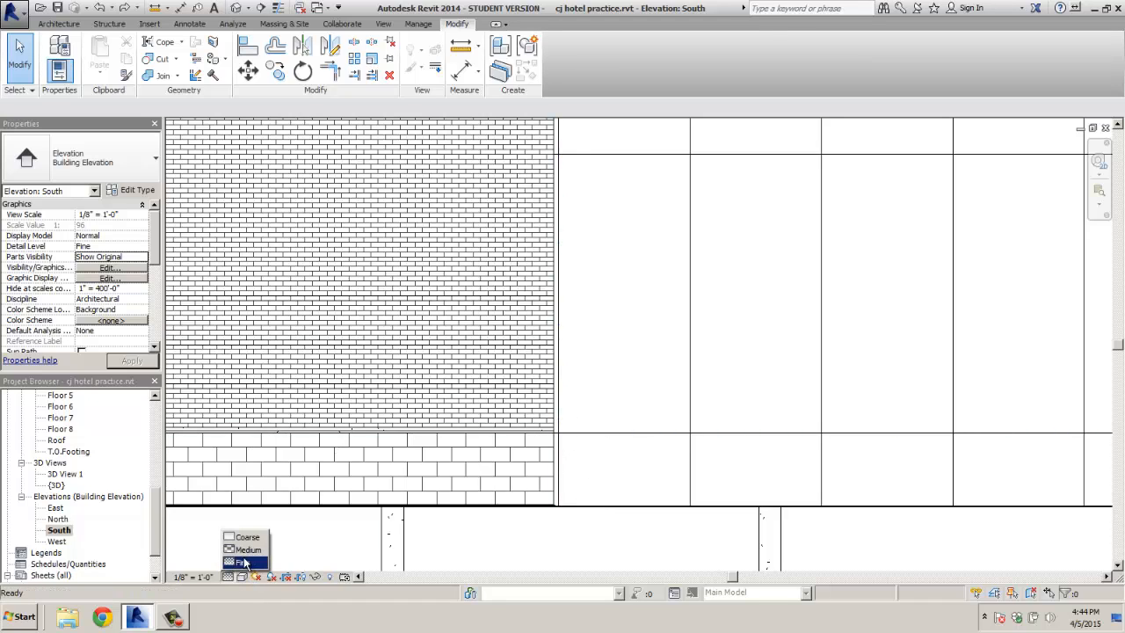
pyautogui.click(247, 550)
pyautogui.click(241, 577)
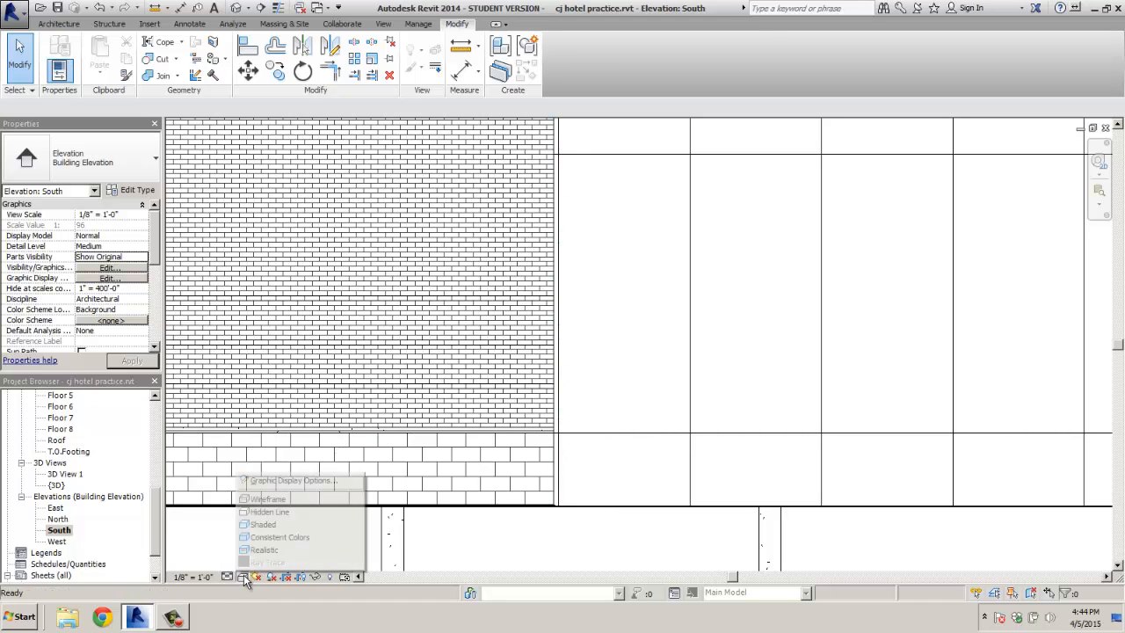
pyautogui.click(268, 536)
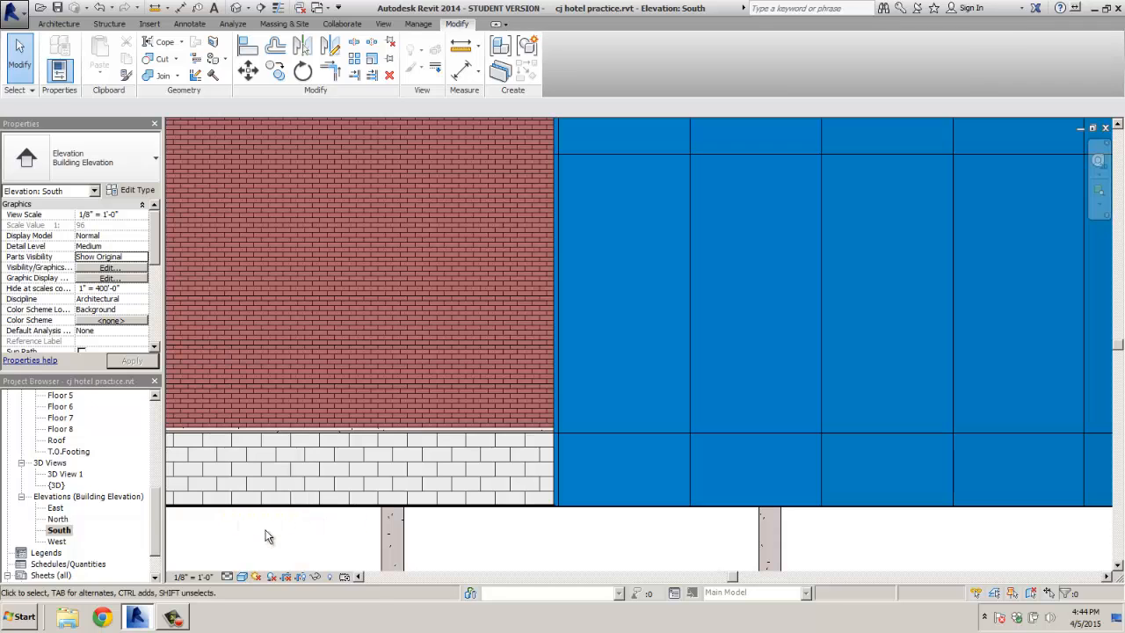
pyautogui.click(250, 46)
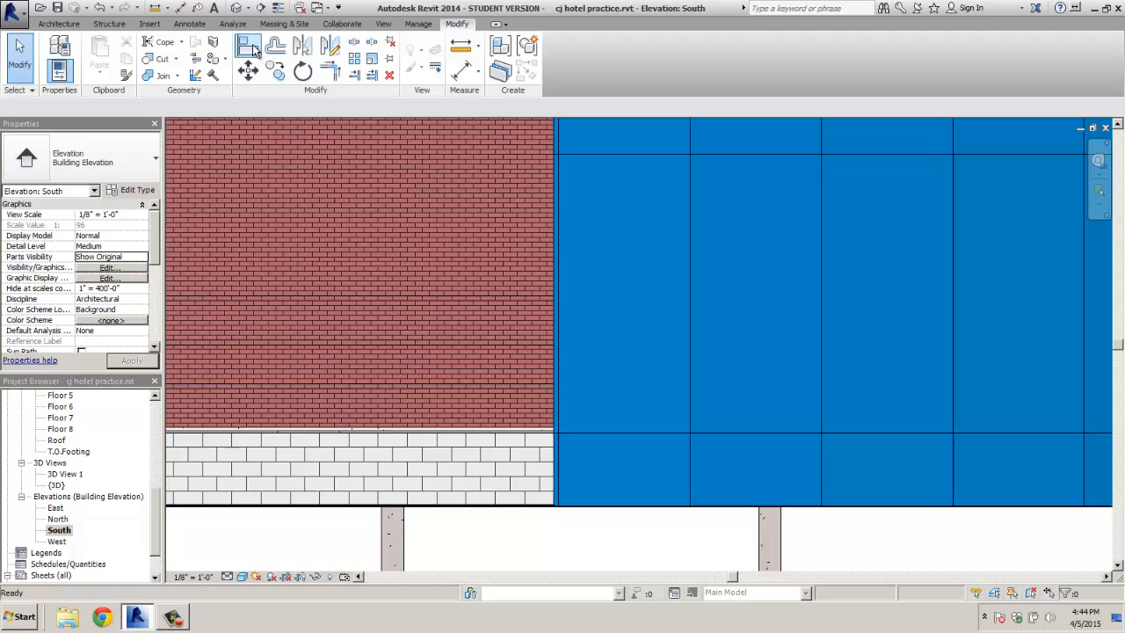
# Zoom out to the full south facade and exit the Curtain Grid tool back to Modify
pyautogui.click(59, 24)
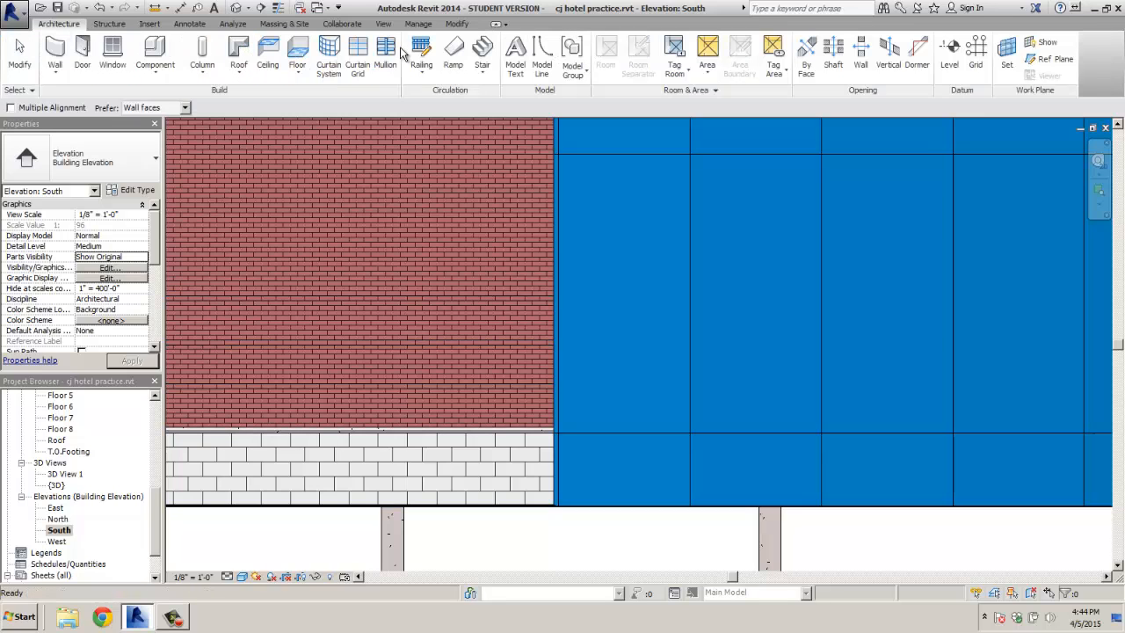
pyautogui.click(358, 55)
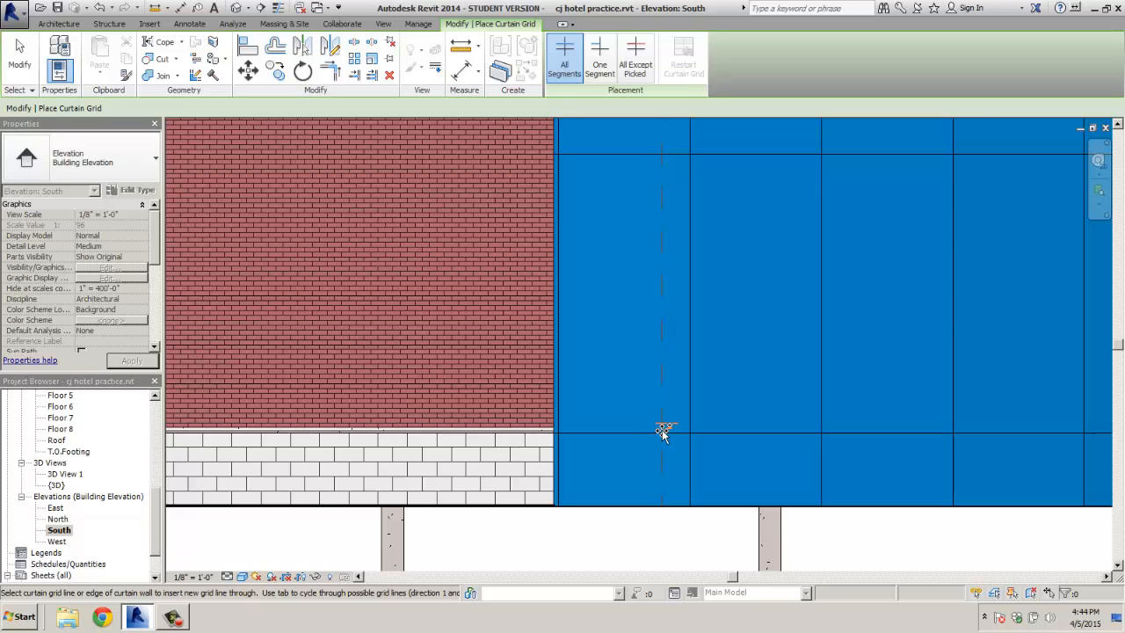
pyautogui.scroll(-3, 652, 431)
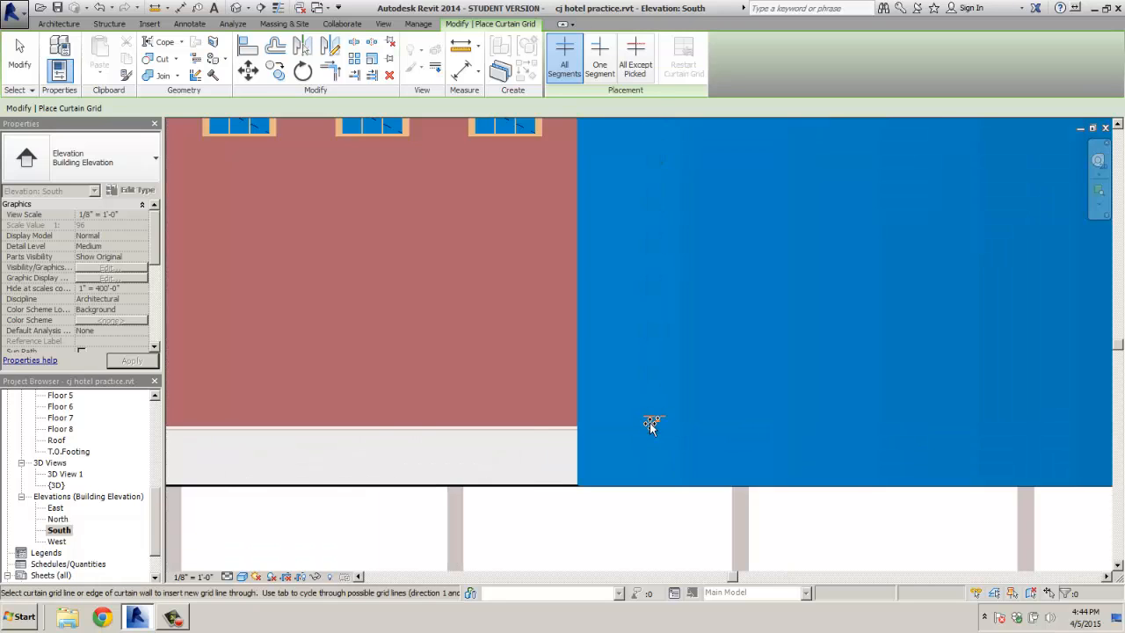
pyautogui.scroll(-4, 716, 447)
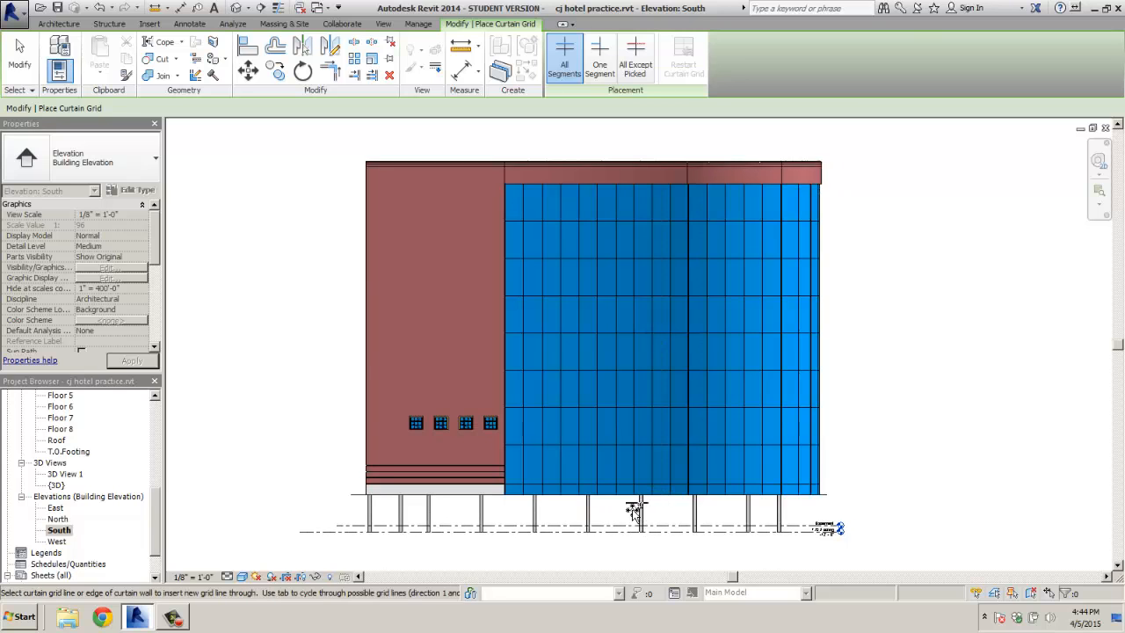
pyautogui.click(27, 54)
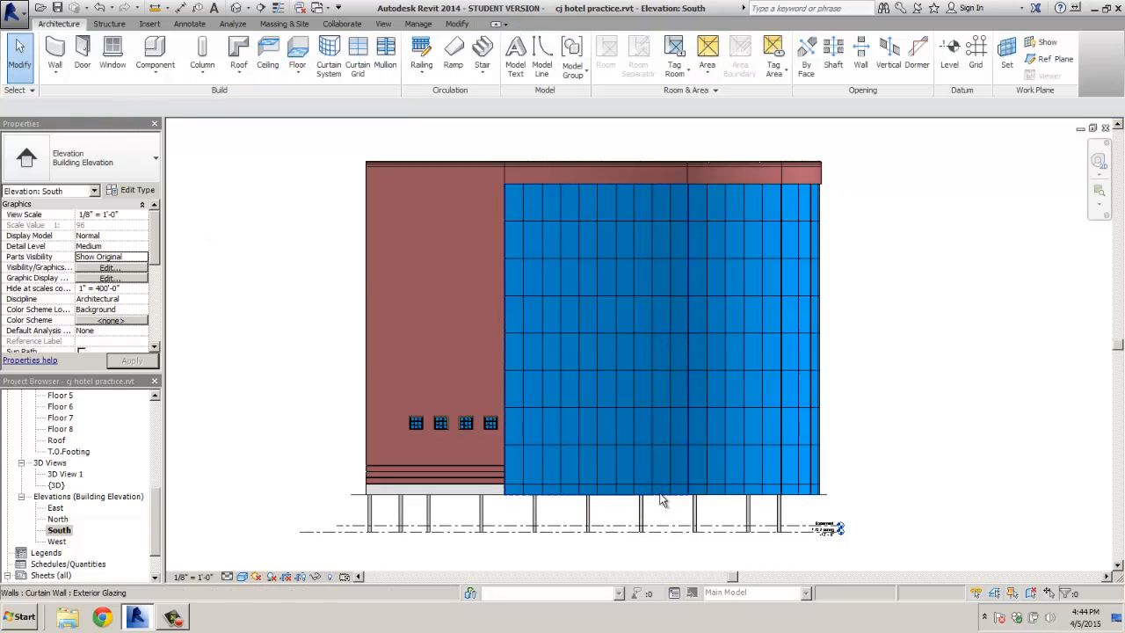
# Select the three south curtain walls, zoom toward their base, and start the Curtain Grid tool
pyautogui.click(662, 502)
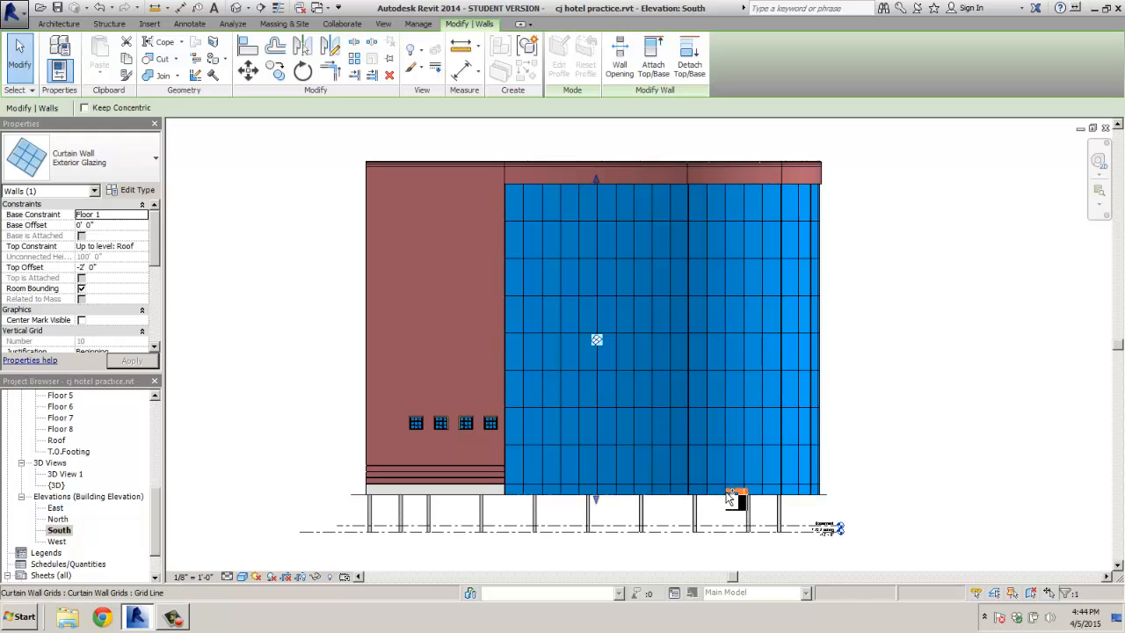
pyautogui.keyDown('ctrl'); pyautogui.click(728, 495); pyautogui.keyUp('ctrl')
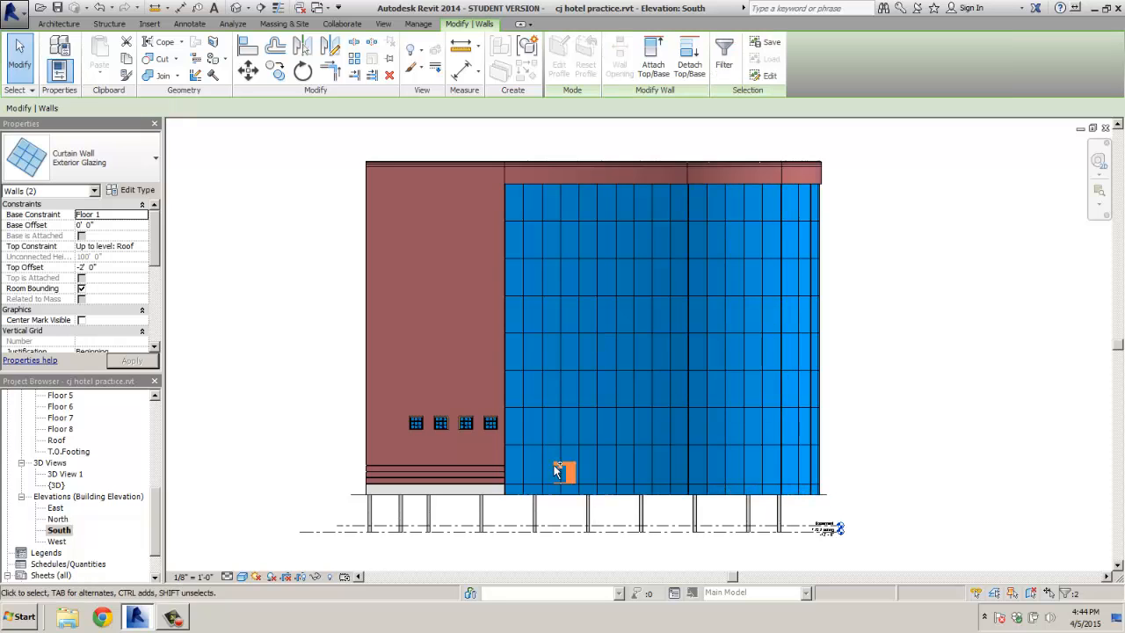
pyautogui.scroll(1, 509, 496)
pyautogui.scroll(2, 509, 491)
pyautogui.keyDown('ctrl'); pyautogui.click(499, 491); pyautogui.keyUp('ctrl')
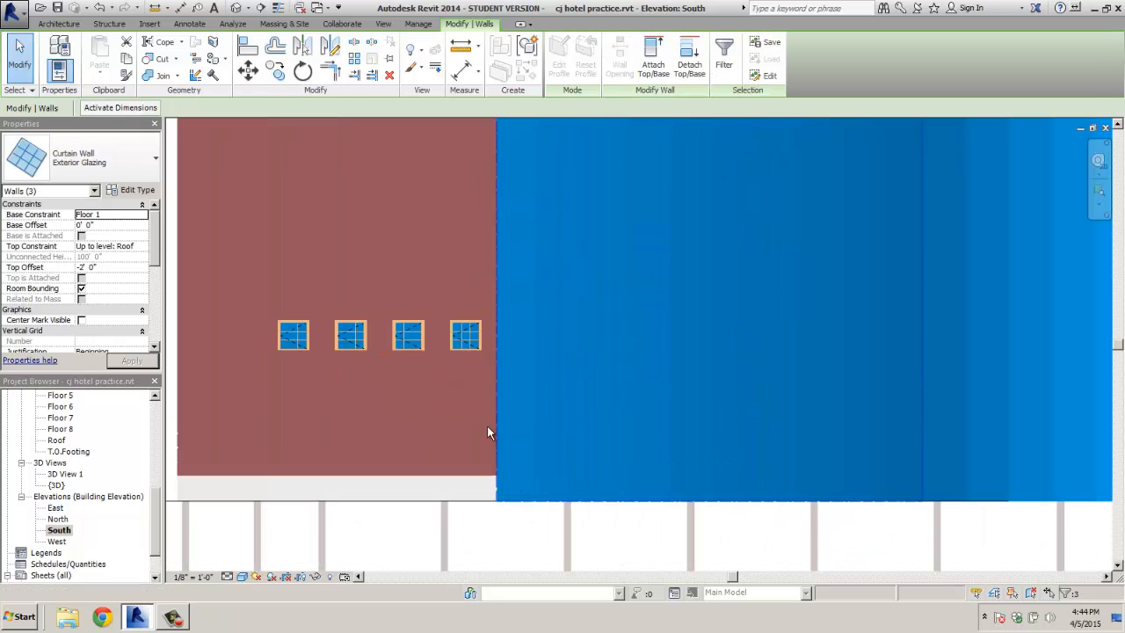
pyautogui.click(67, 25)
pyautogui.click(357, 57)
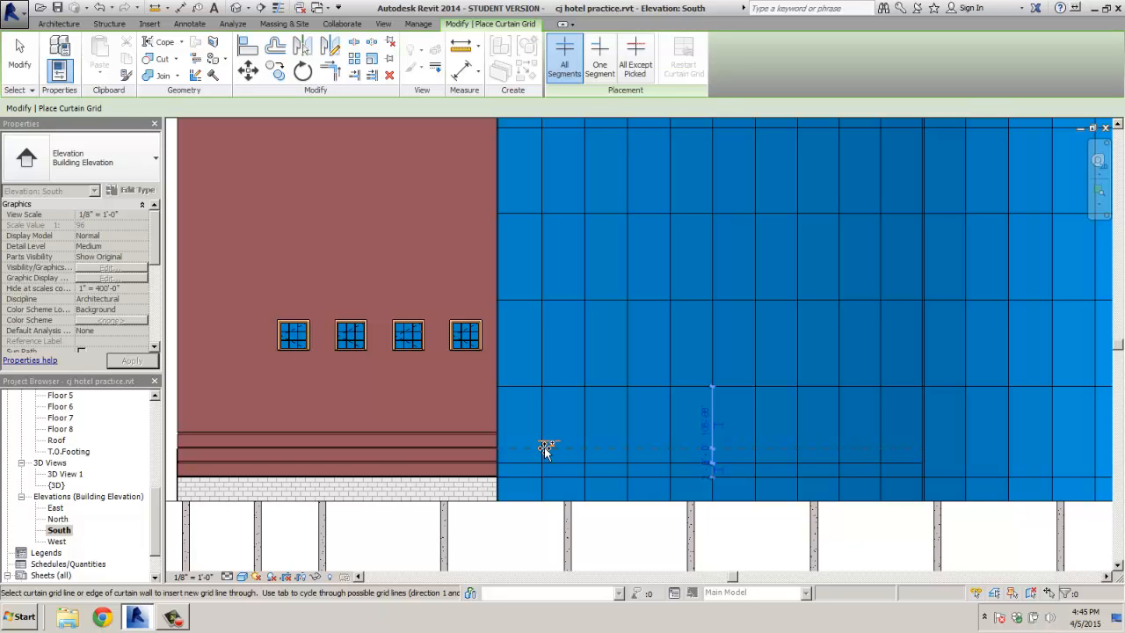
# Add a horizontal grid line near the base and three more across the middle wall's lower panels
pyautogui.click(545, 448)
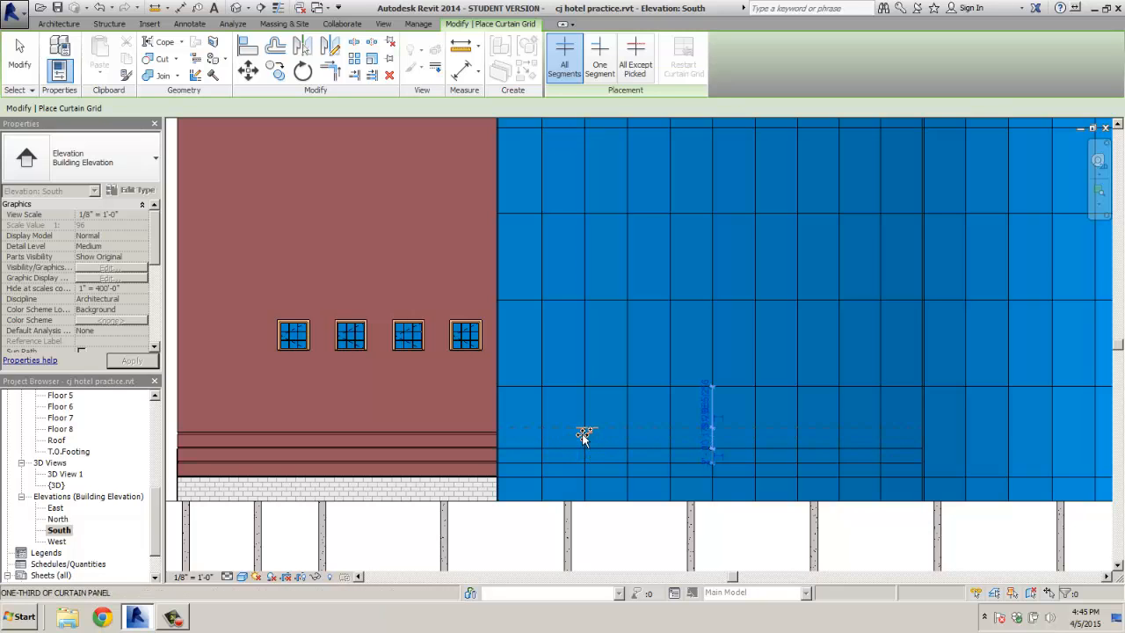
pyautogui.scroll(2, 583, 437)
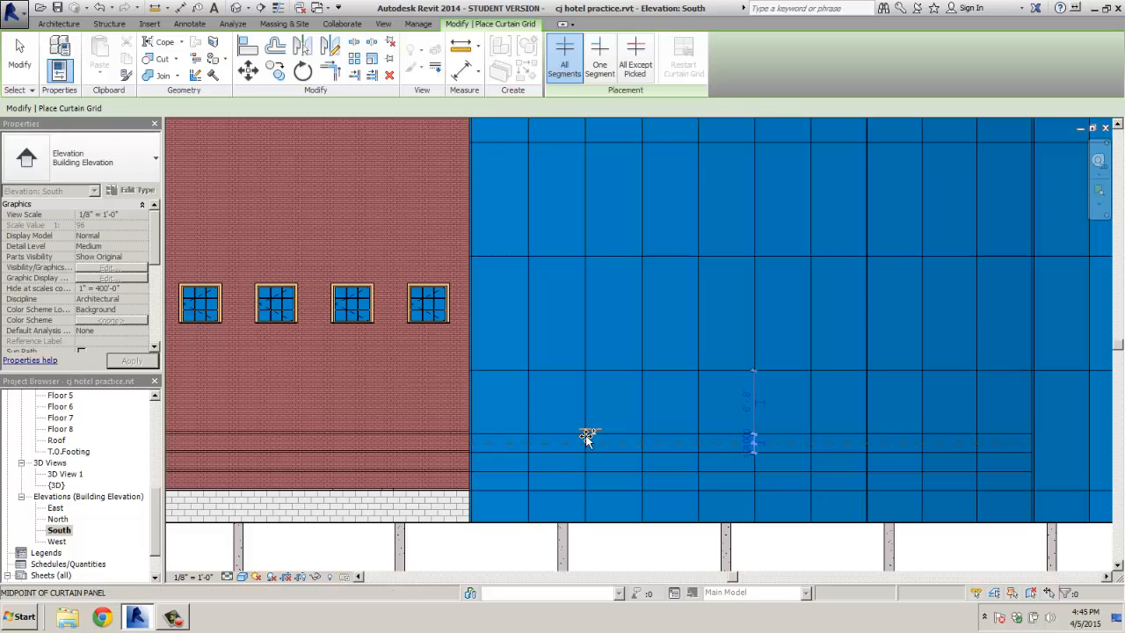
pyautogui.scroll(-1, 629, 437)
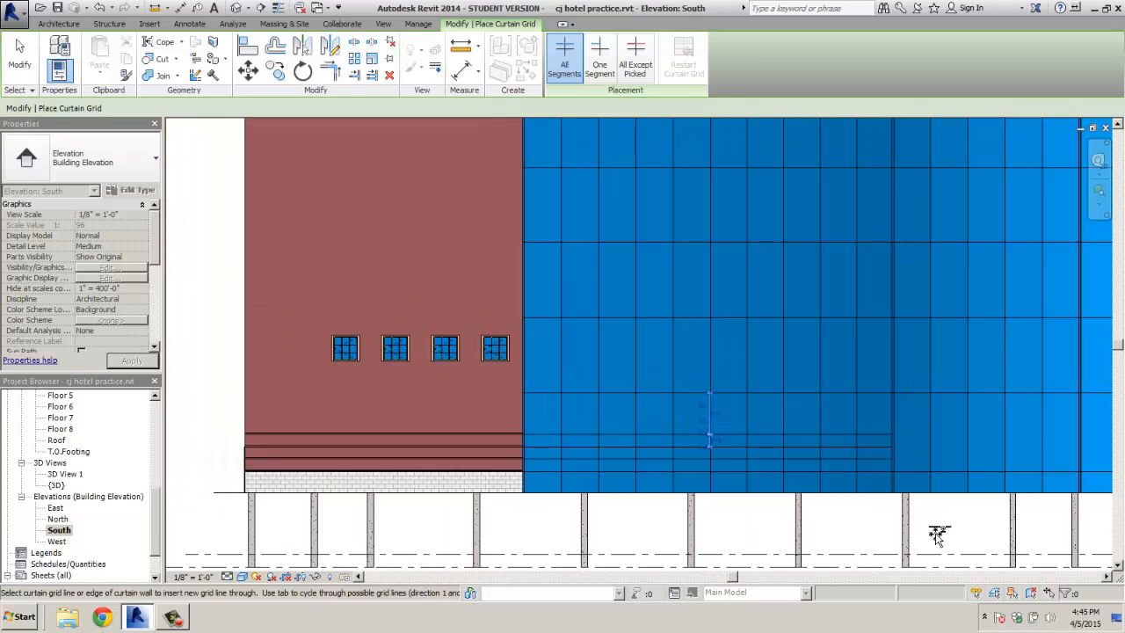
pyautogui.moveTo(936, 535); pyautogui.dragTo(632, 537, button='middle')
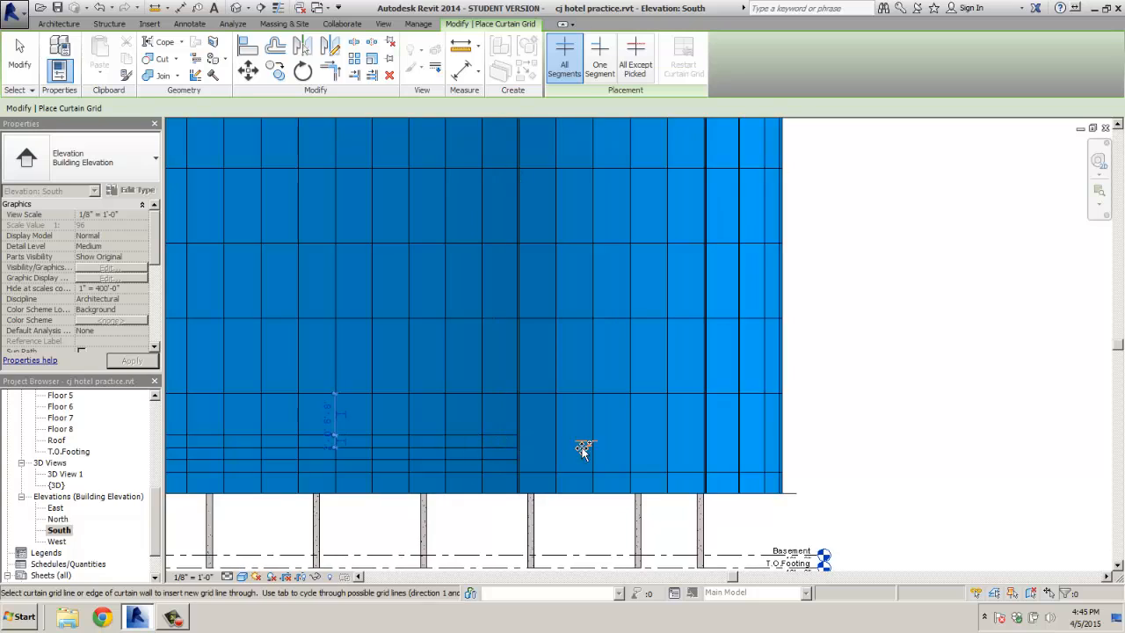
pyautogui.scroll(2, 616, 447)
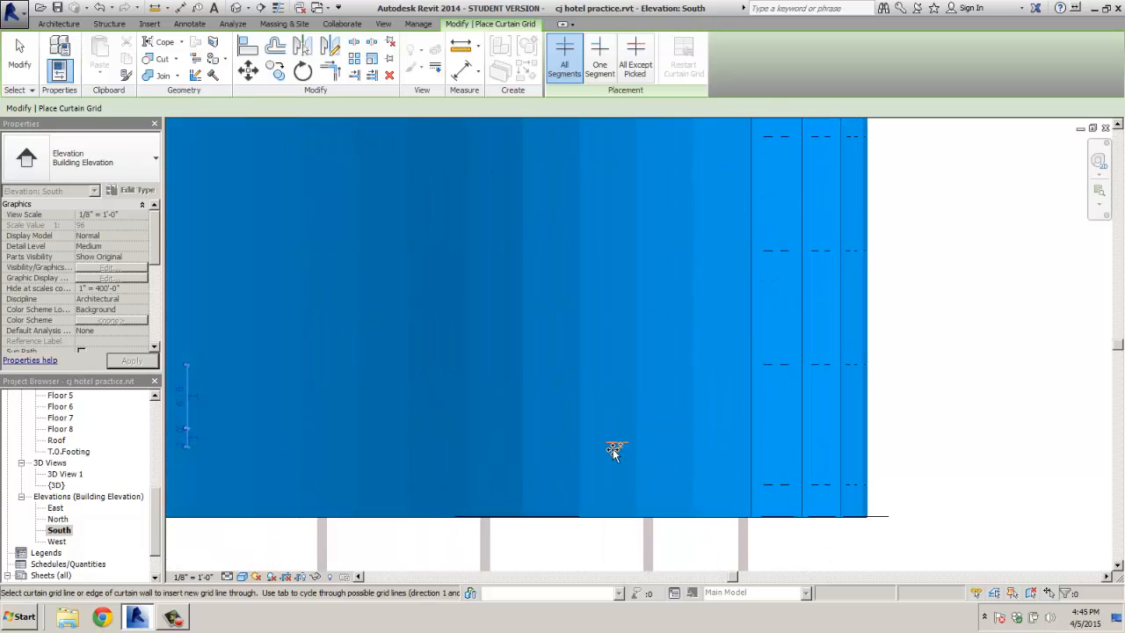
pyautogui.click(521, 467)
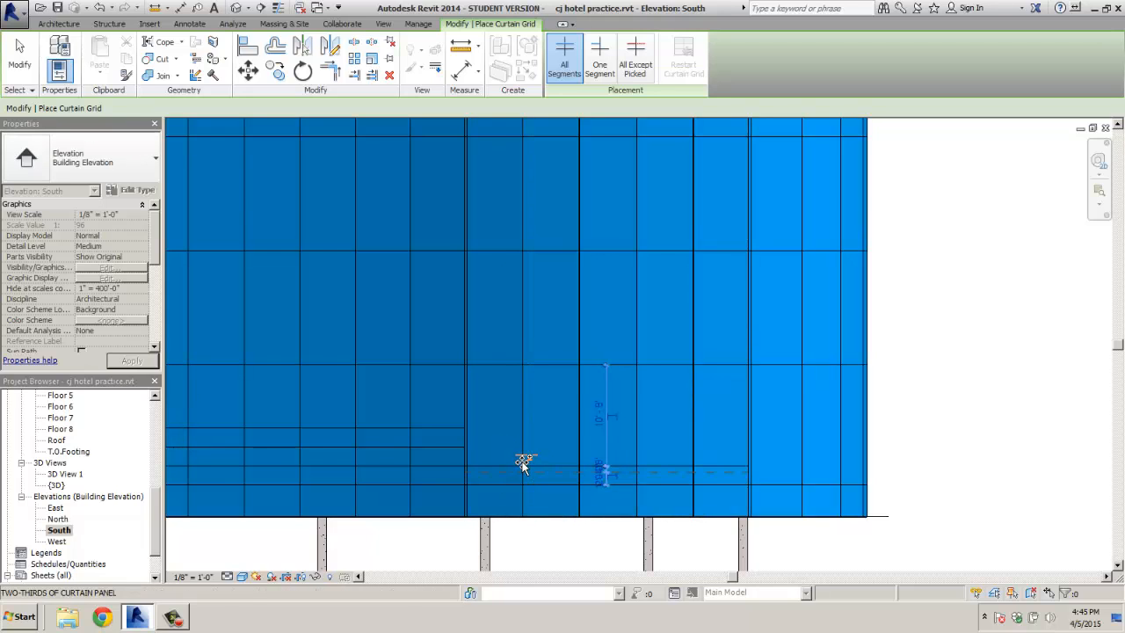
pyautogui.click(523, 448)
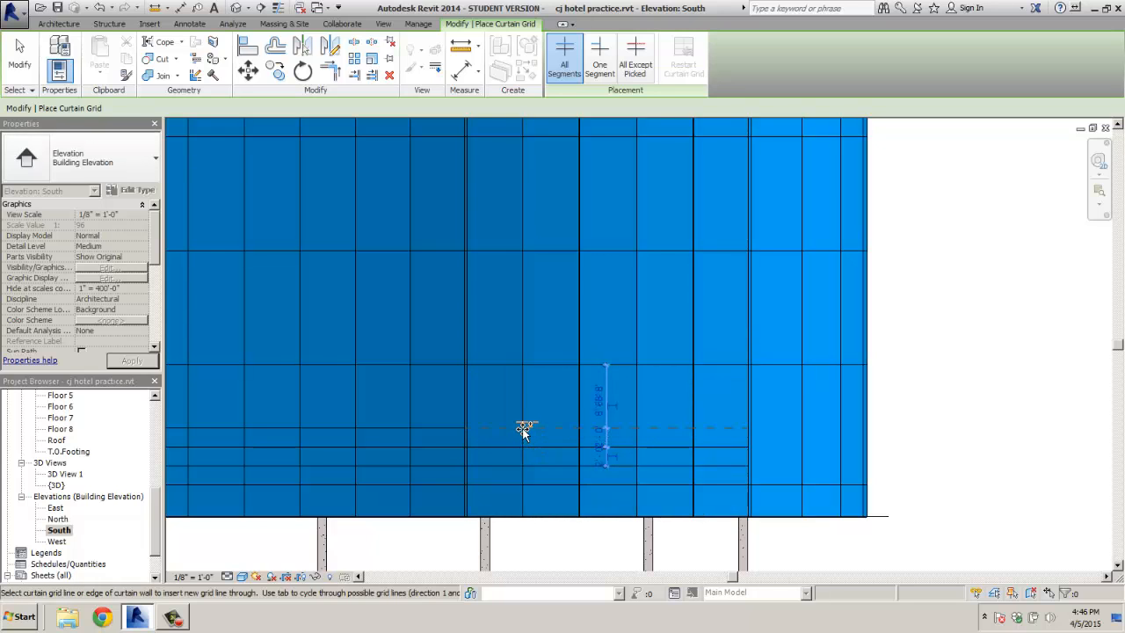
pyautogui.click(522, 428)
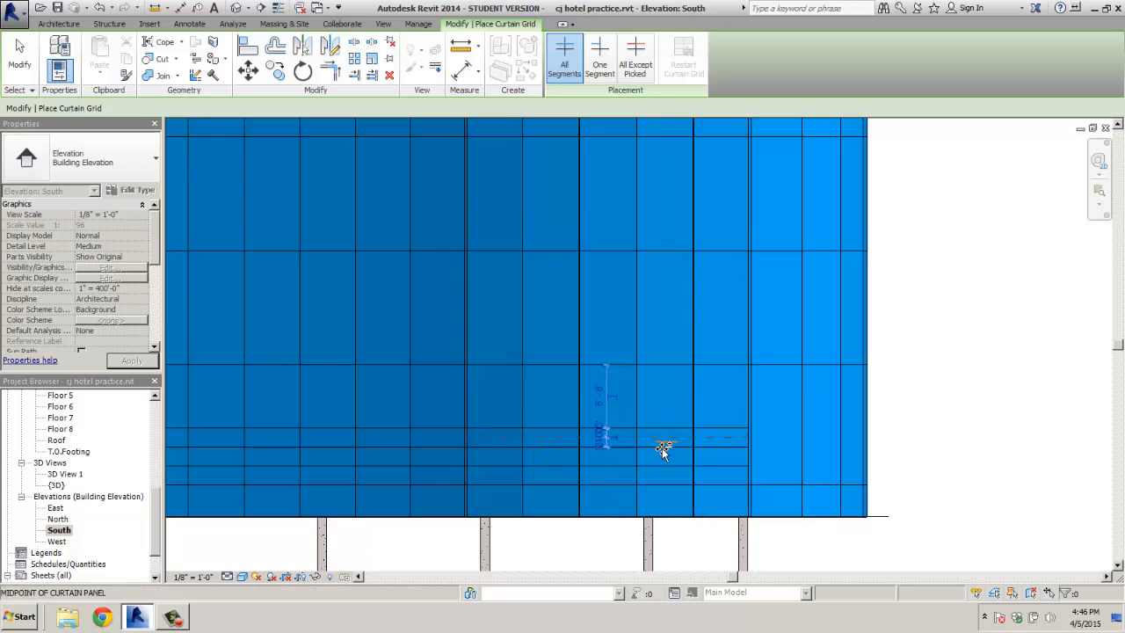
# Add horizontal grid lines to the rightmost section, redoing one misplaced line, and finish placement
pyautogui.click(805, 488)
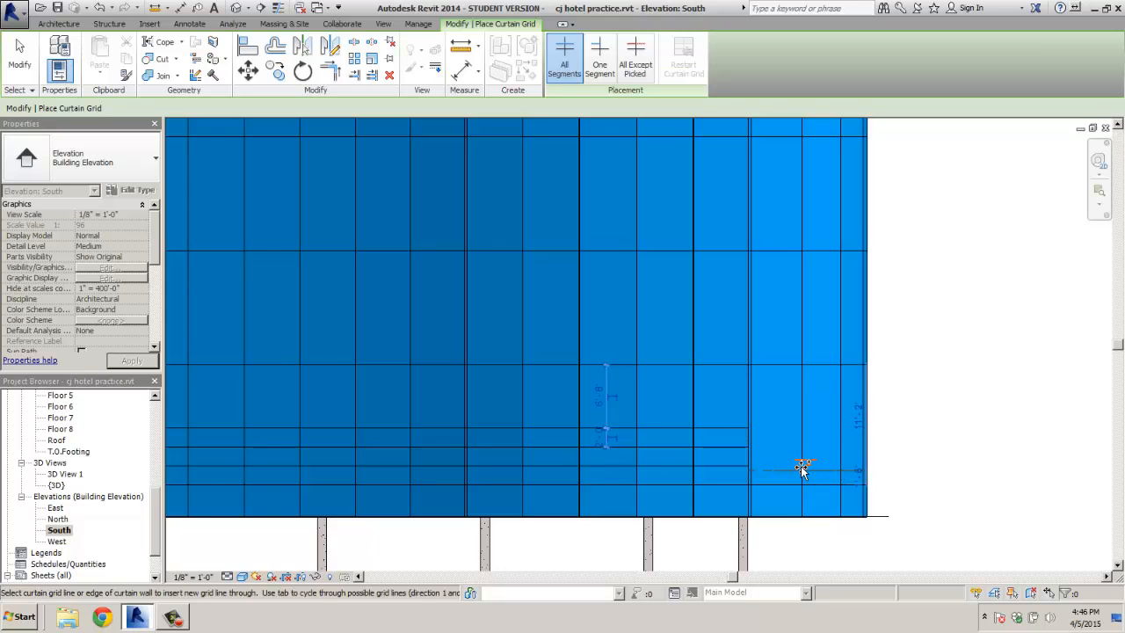
pyautogui.click(801, 466)
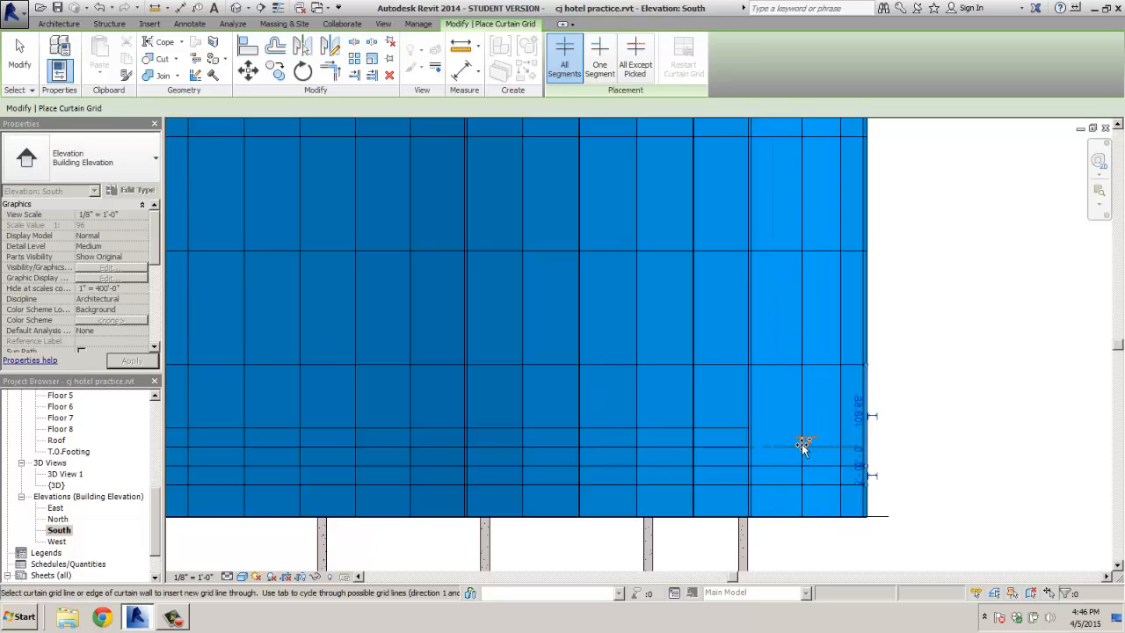
pyautogui.click(802, 444)
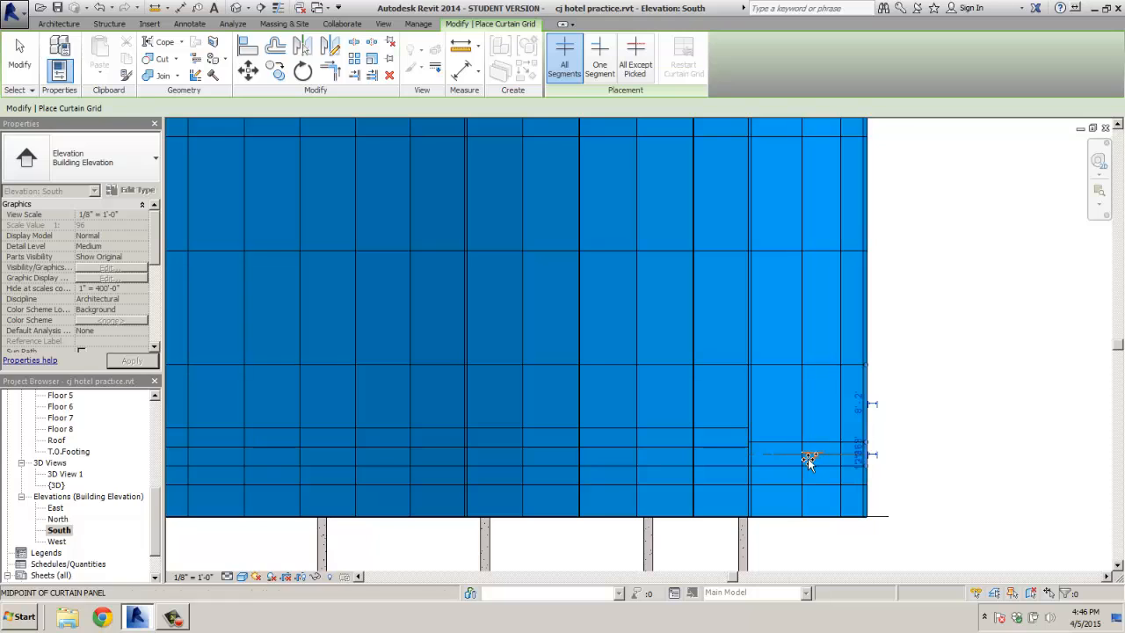
pyautogui.hotkey('ctrl', 'z')
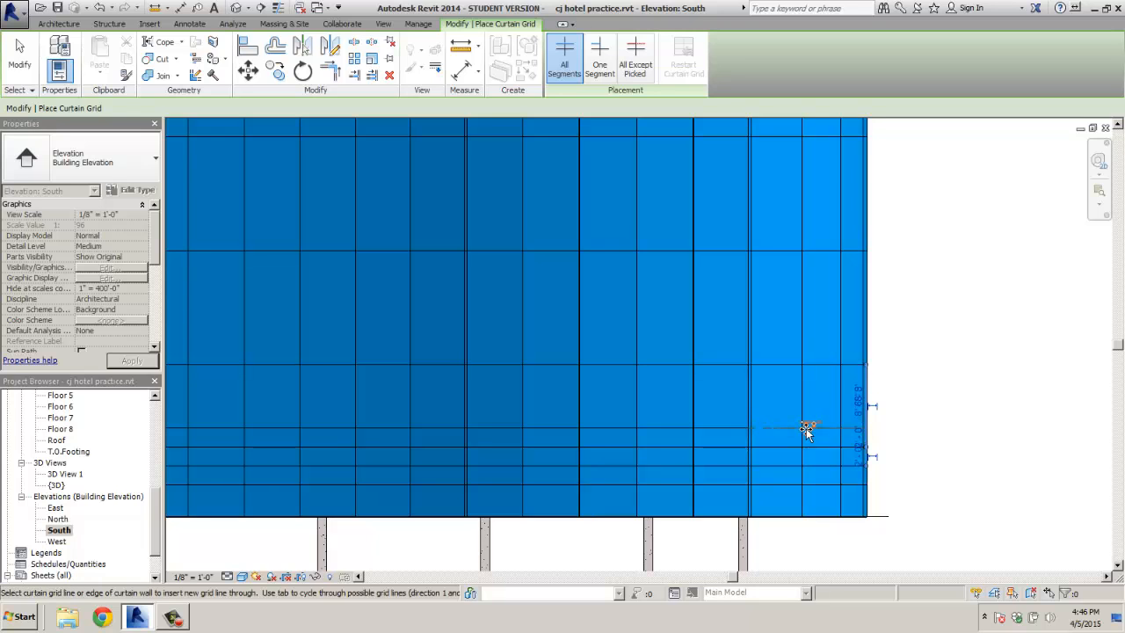
pyautogui.click(806, 428)
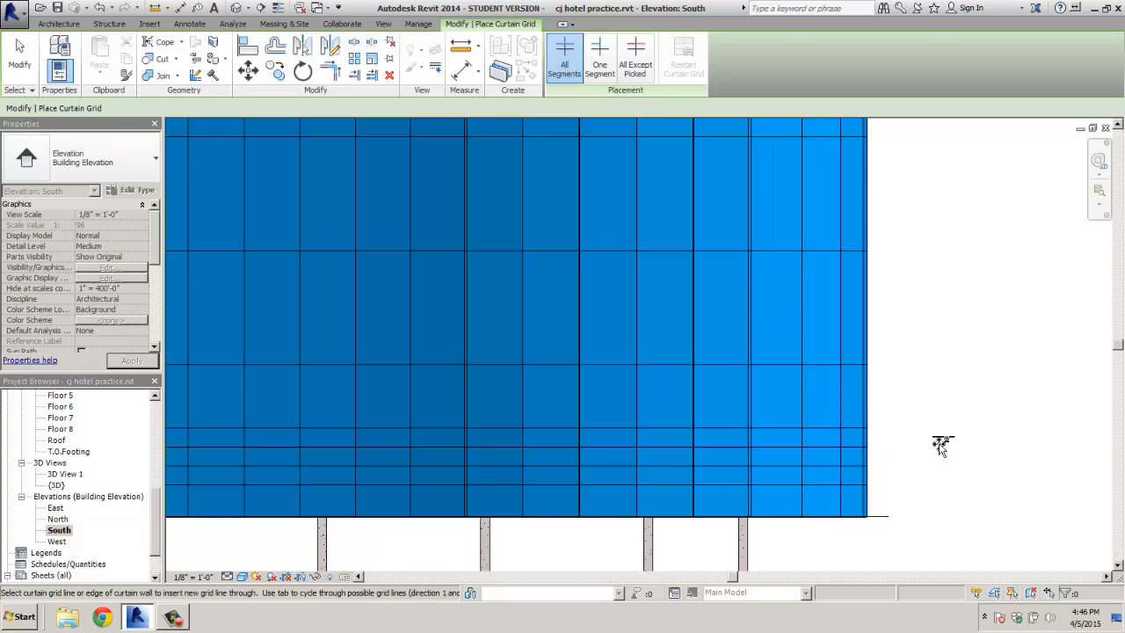
pyautogui.scroll(-5, 940, 445)
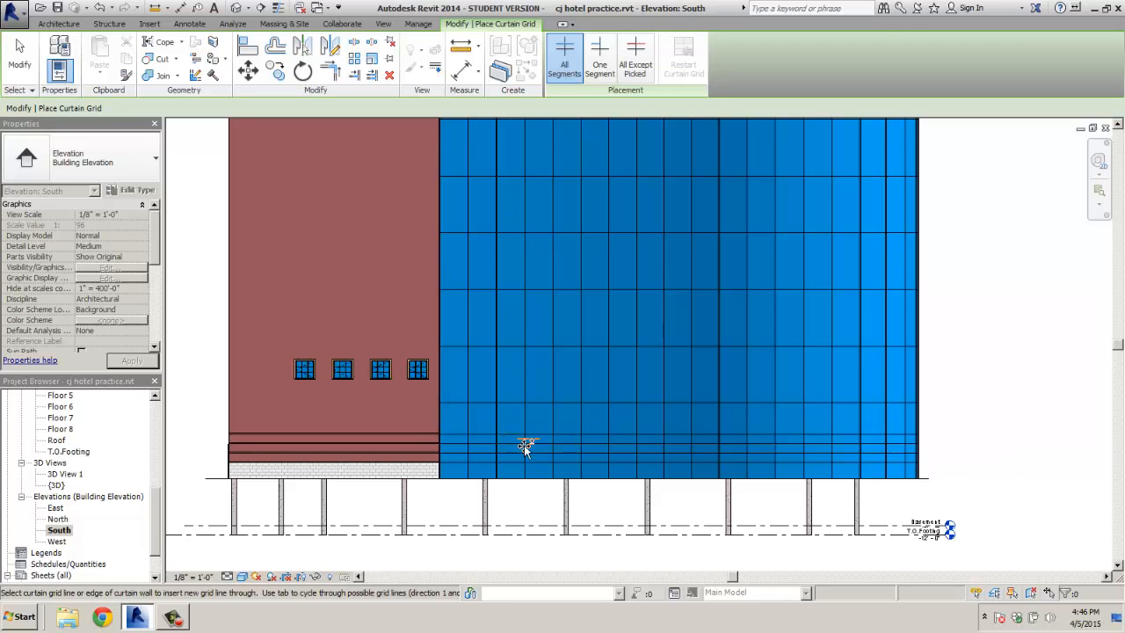
pyautogui.press('Escape')
pyautogui.press('Escape')
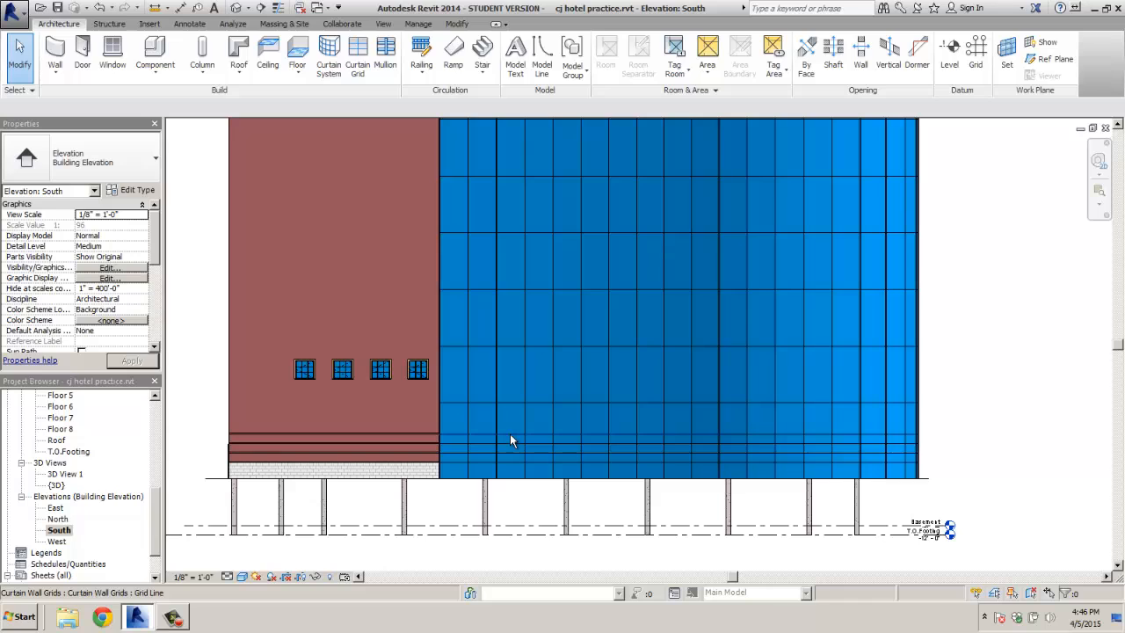
# Select the twelve new horizontal grid lines across all the curtain wall sections
pyautogui.click(509, 433)
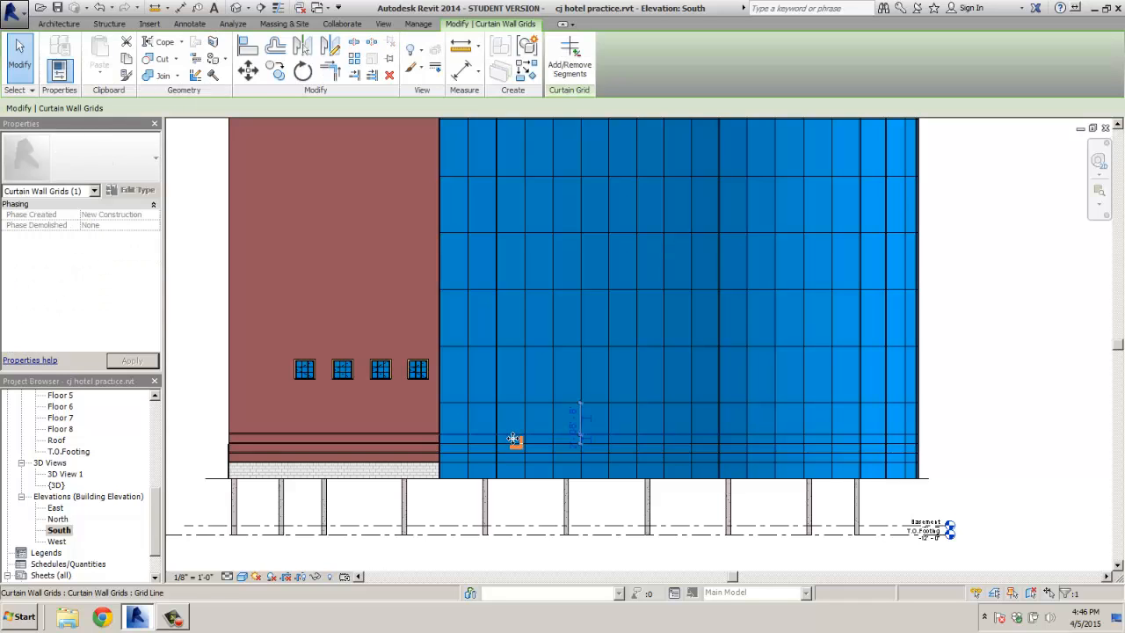
pyautogui.scroll(2, 512, 442)
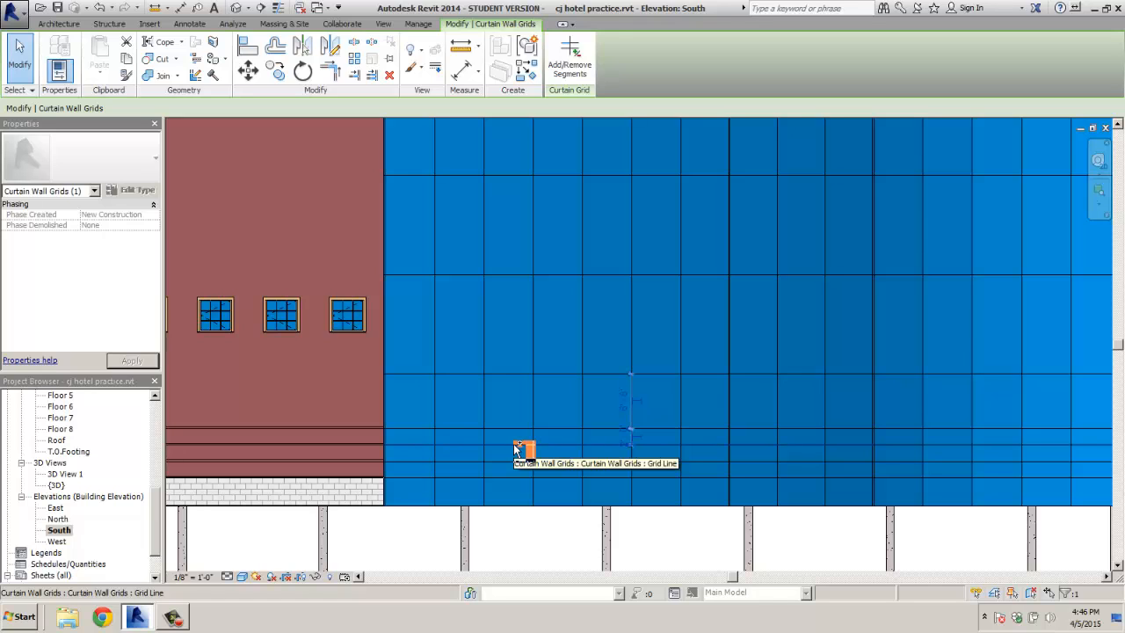
pyautogui.keyDown('ctrl'); pyautogui.click(516, 449); pyautogui.keyUp('ctrl')
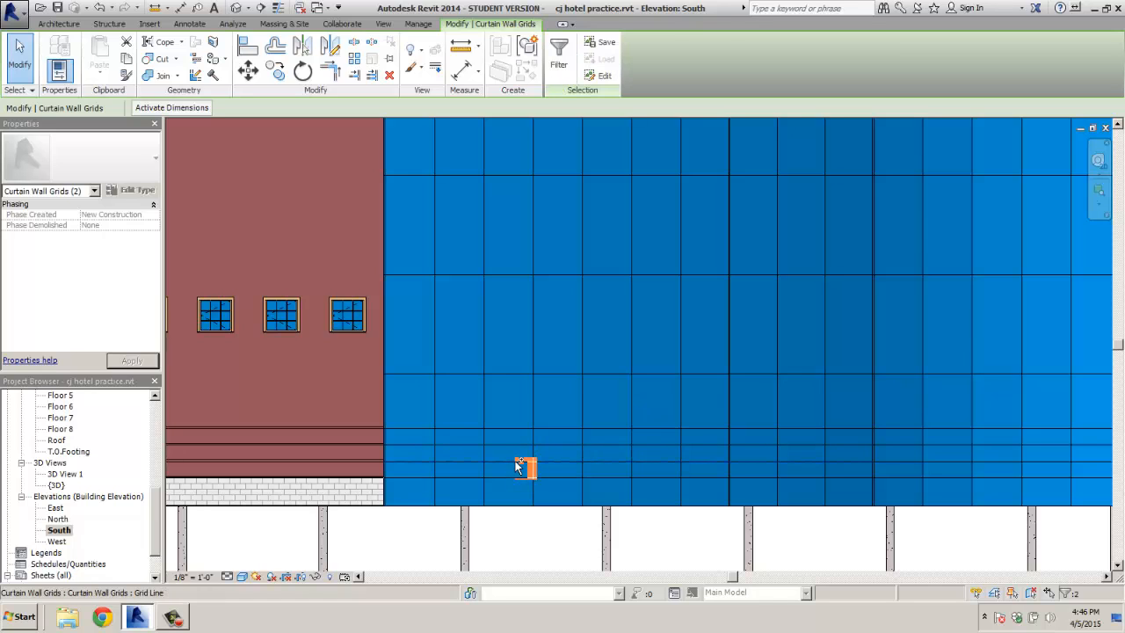
pyautogui.keyDown('ctrl'); pyautogui.click(514, 476); pyautogui.keyUp('ctrl')
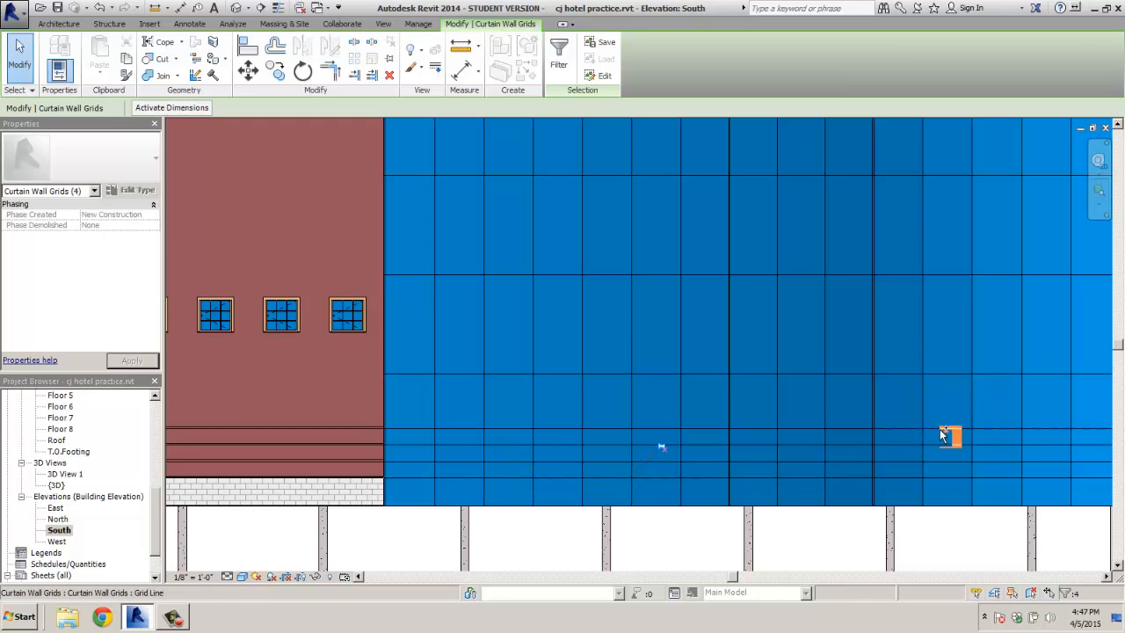
pyautogui.keyDown('ctrl'); pyautogui.click(949, 448); pyautogui.keyUp('ctrl')
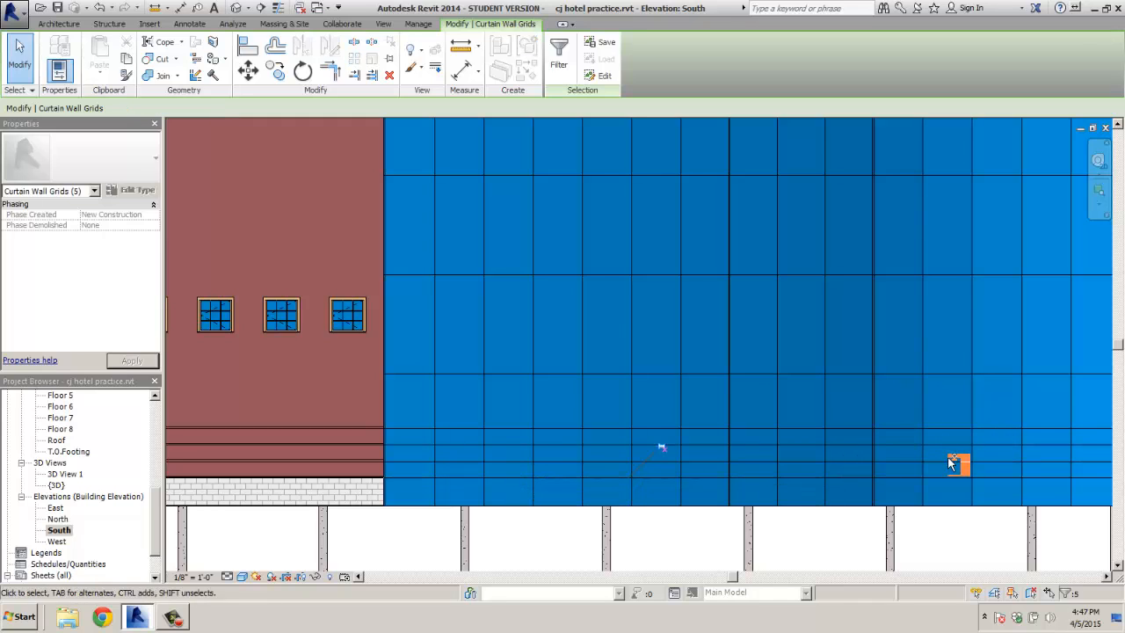
pyautogui.keyDown('ctrl'); pyautogui.click(953, 466); pyautogui.keyUp('ctrl')
pyautogui.keyDown('ctrl'); pyautogui.click(954, 483); pyautogui.keyUp('ctrl')
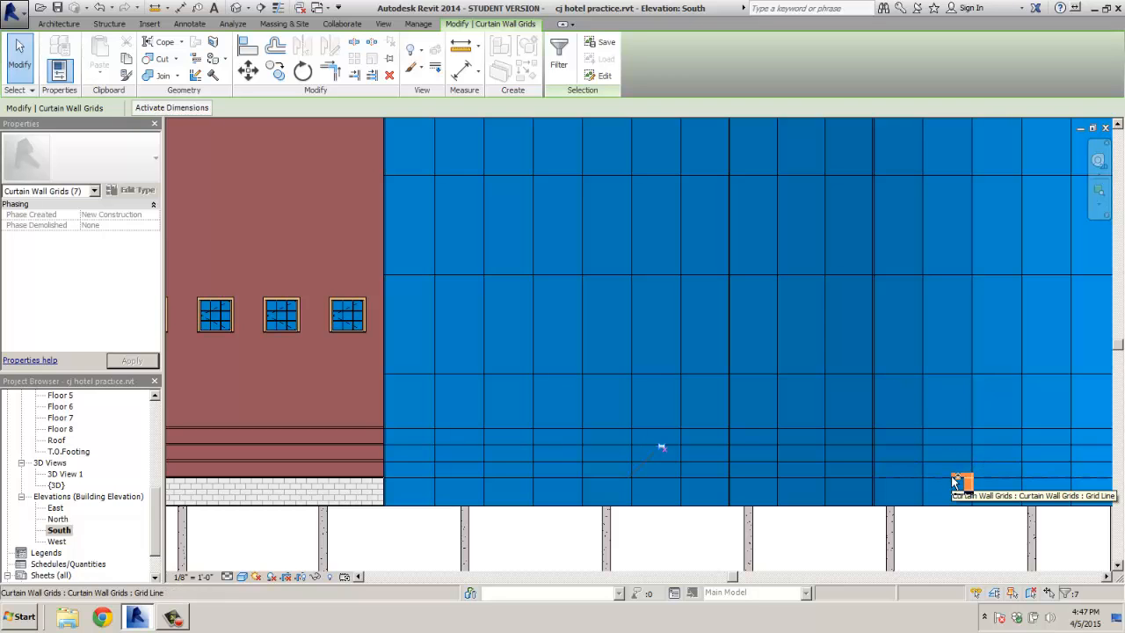
pyautogui.keyDown('ctrl'); pyautogui.click(954, 481); pyautogui.keyUp('ctrl')
pyautogui.moveTo(974, 476); pyautogui.dragTo(652, 471, button='middle')
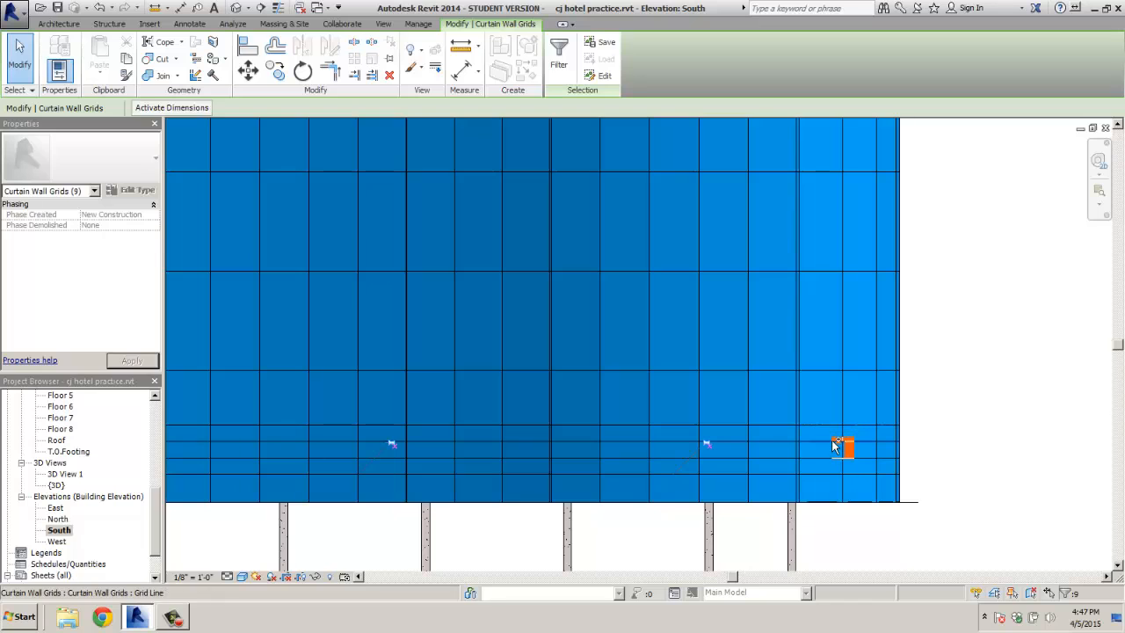
pyautogui.keyDown('ctrl'); pyautogui.click(838, 455); pyautogui.keyUp('ctrl')
pyautogui.keyDown('ctrl'); pyautogui.click(839, 470); pyautogui.keyUp('ctrl')
pyautogui.keyDown('ctrl'); pyautogui.click(835, 477); pyautogui.keyUp('ctrl')
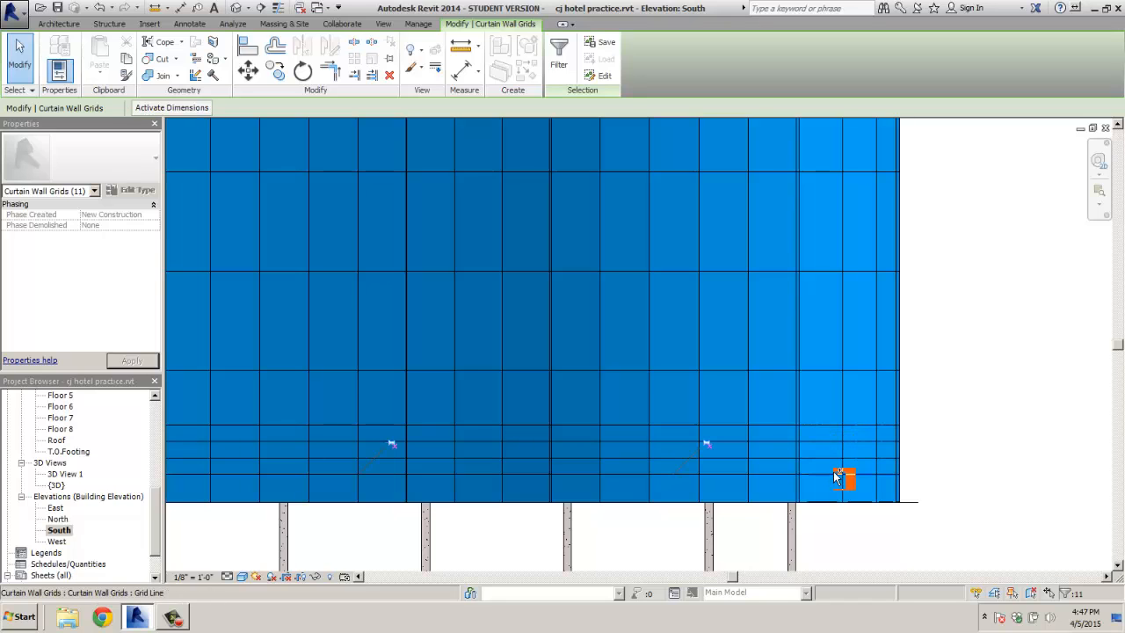
pyautogui.keyDown('ctrl'); pyautogui.click(408, 267); pyautogui.keyUp('ctrl')
# Move the selected grid lines 1 1/4" and release the selection
pyautogui.click(248, 70)
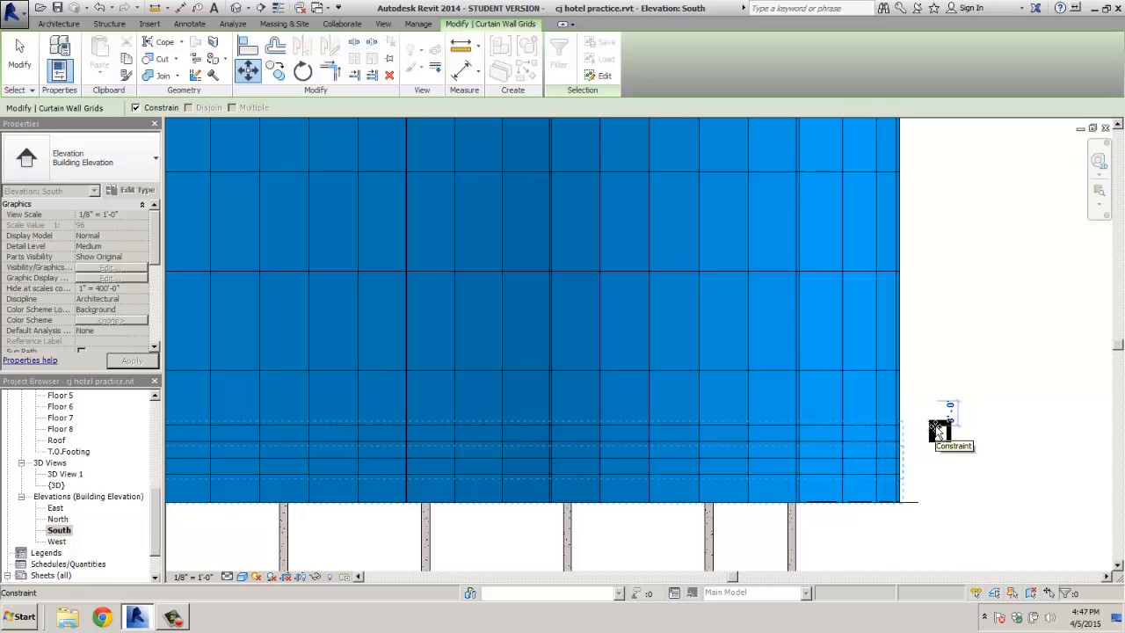
pyautogui.write('1 1/4')
pyautogui.press('Return')
pyautogui.press('Escape')
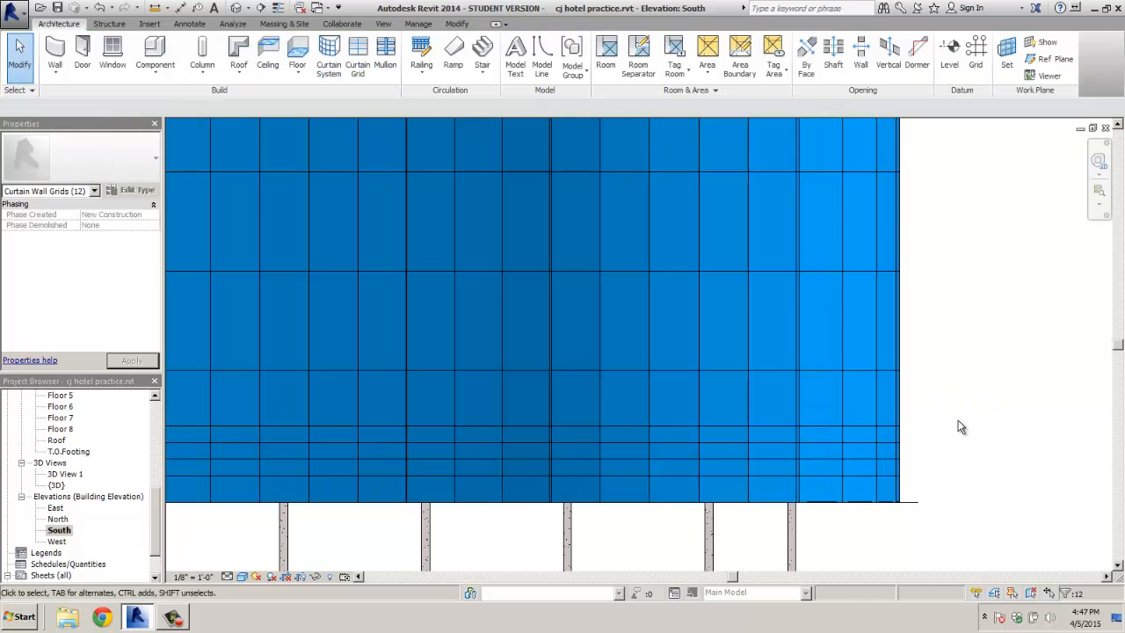
# Zoom out to the full facade and switch the visual style from Wireframe to Hidden Line
pyautogui.scroll(-2, 988, 432)
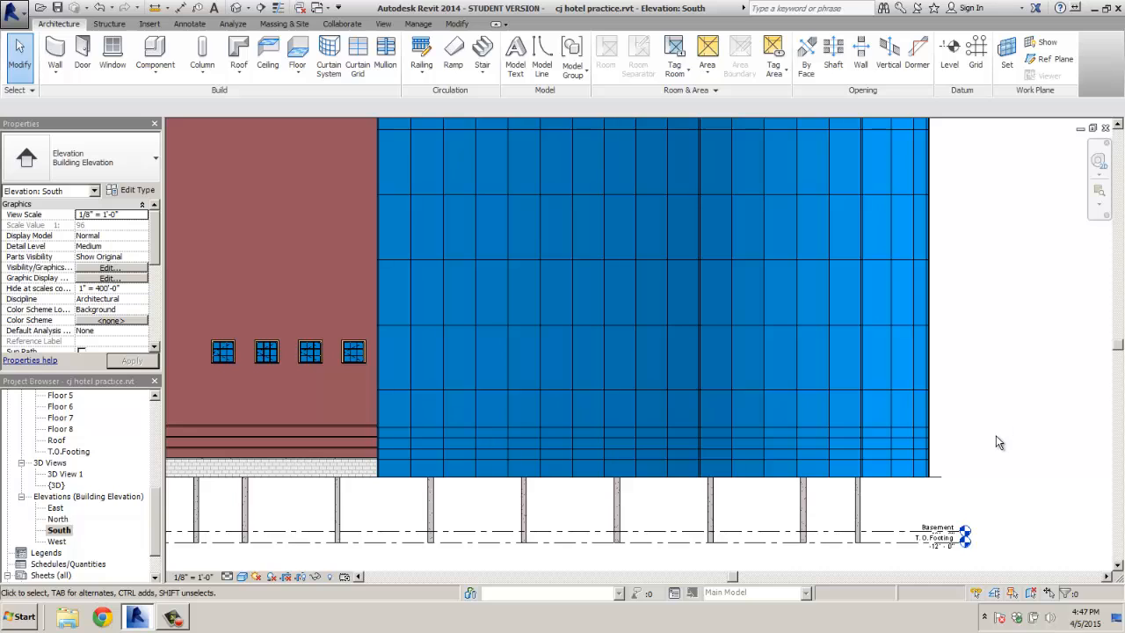
pyautogui.scroll(-2, 998, 438)
pyautogui.moveTo(1003, 416); pyautogui.dragTo(1009, 463, button='middle')
pyautogui.click(244, 576)
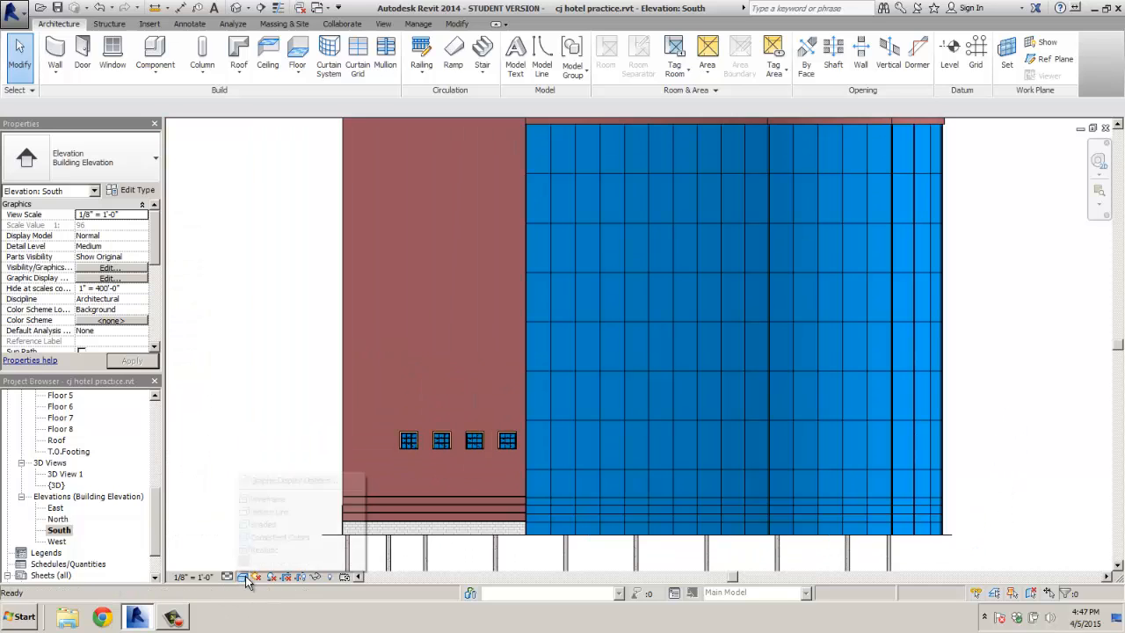
pyautogui.click(255, 498)
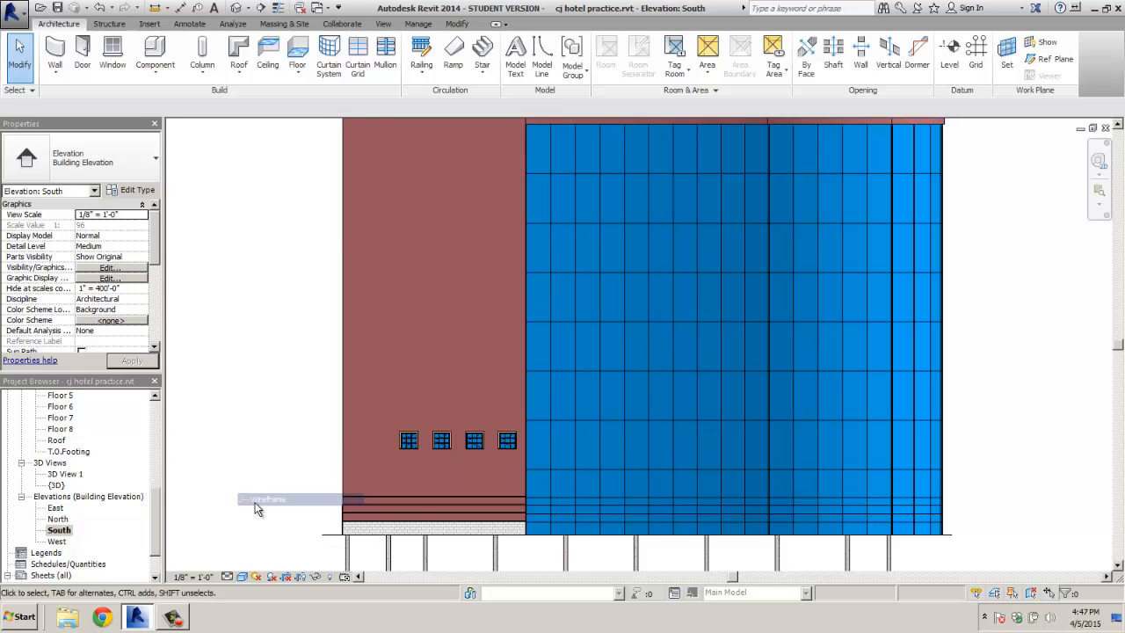
pyautogui.click(244, 577)
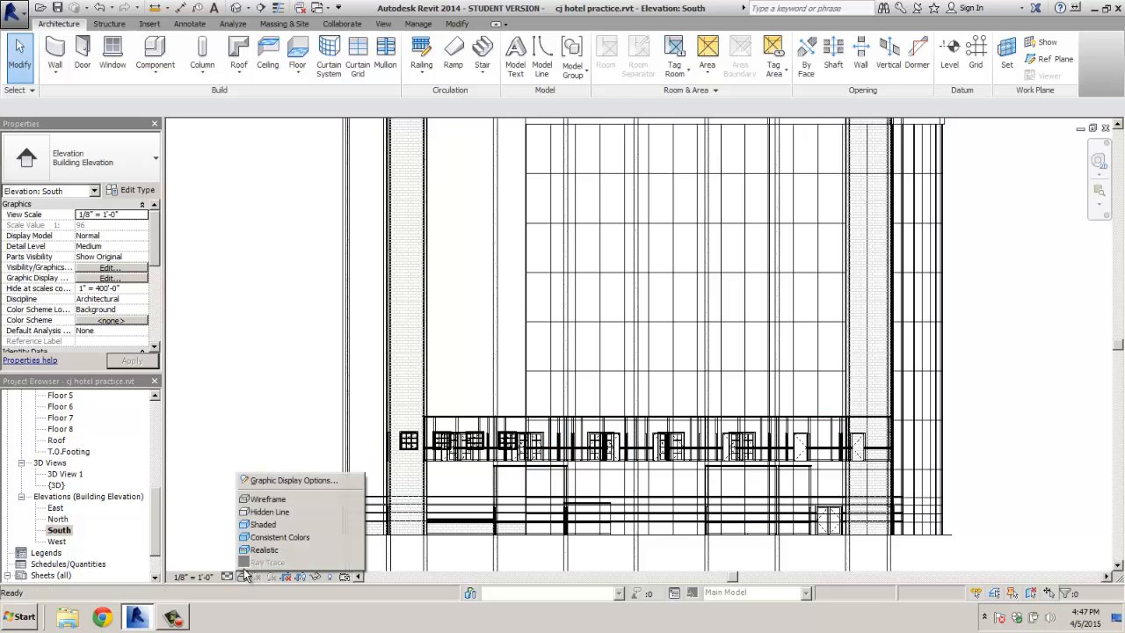
pyautogui.click(246, 516)
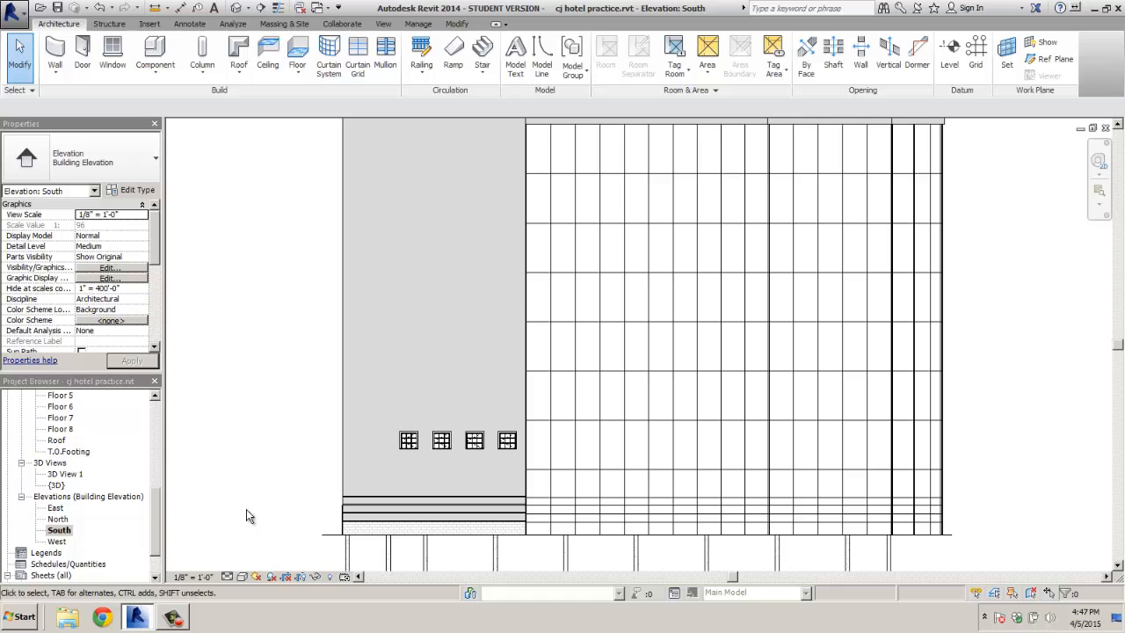
pyautogui.scroll(4, 468, 497)
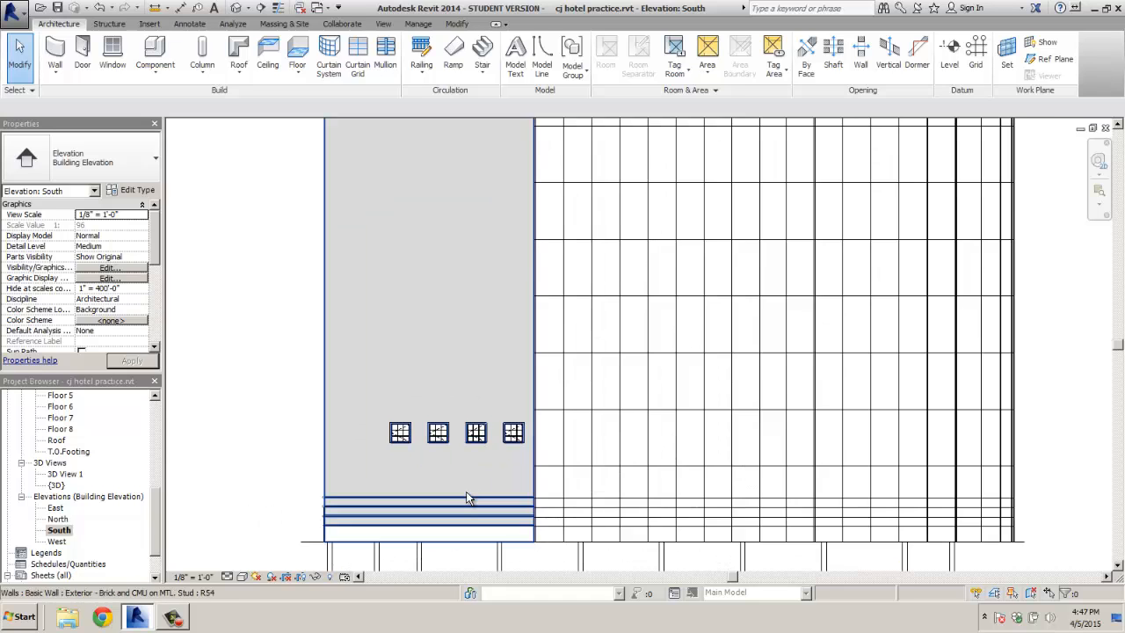
pyautogui.scroll(2, 468, 497)
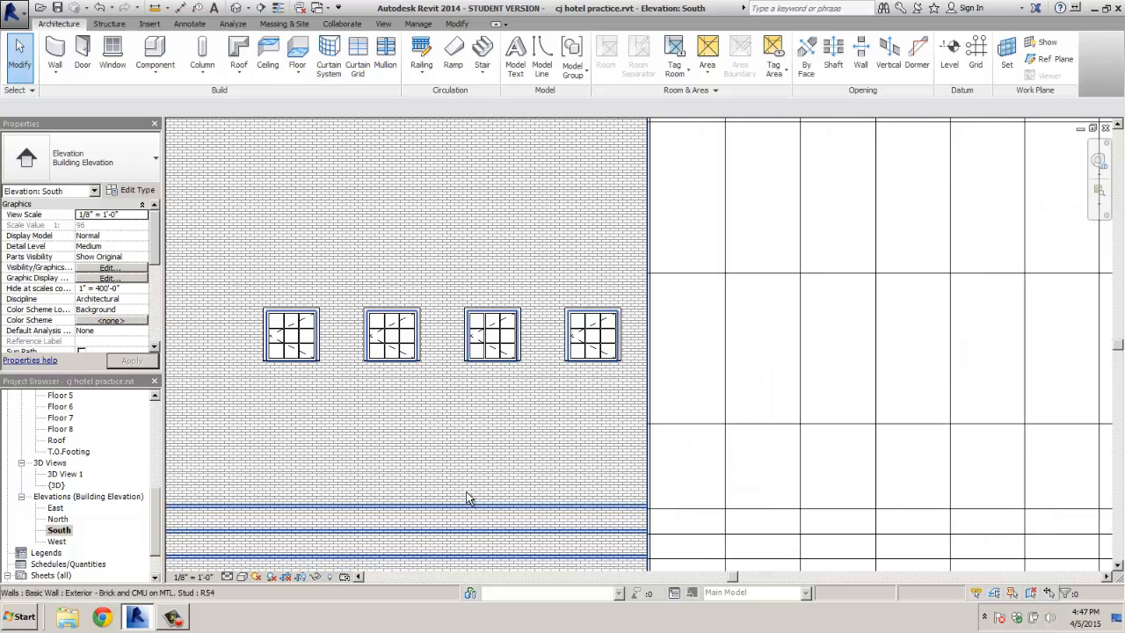
pyautogui.scroll(-3, 602, 502)
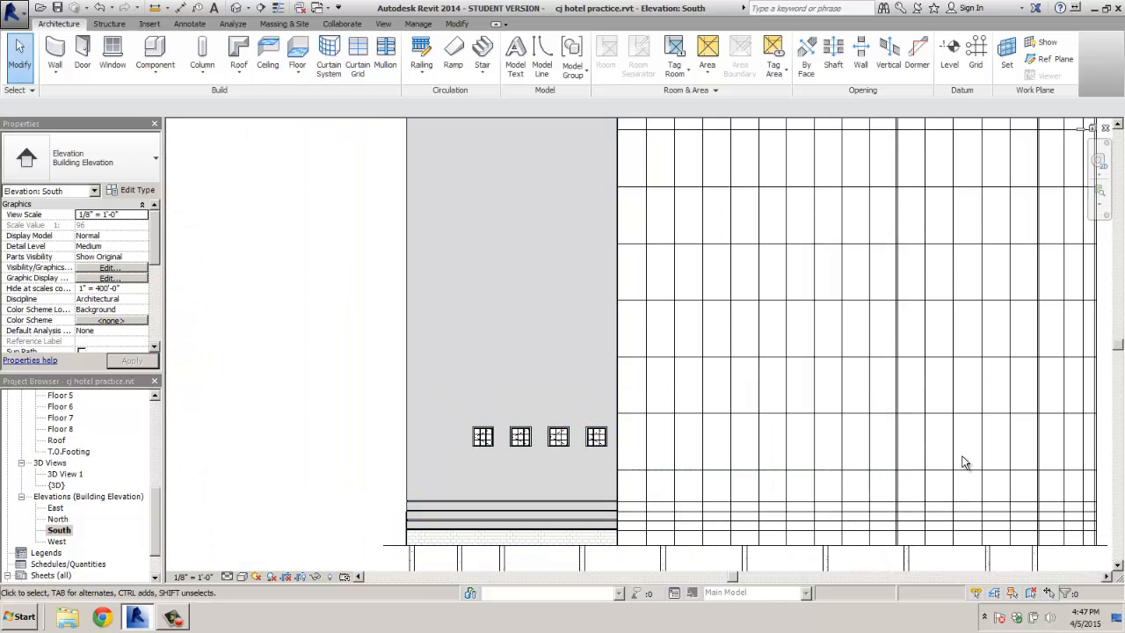
pyautogui.scroll(-2, 1055, 460)
pyautogui.moveTo(1095, 462); pyautogui.dragTo(830, 465, button='middle')
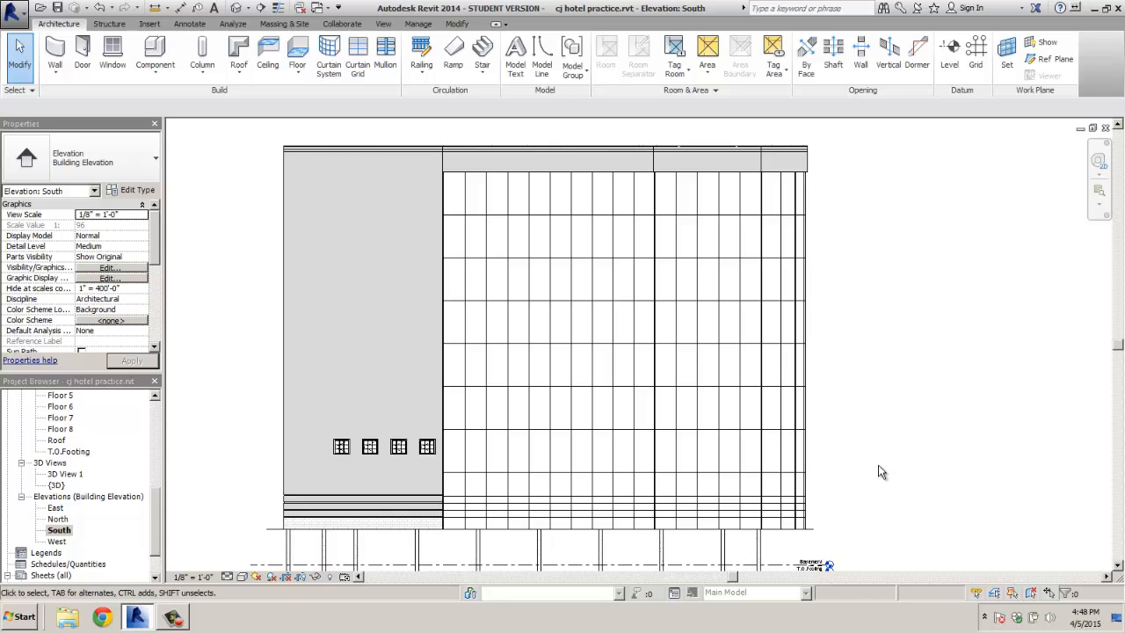
# Start placing 2.5" x 5" Rectangular mullions and cancel the failed first placement
pyautogui.click(383, 54)
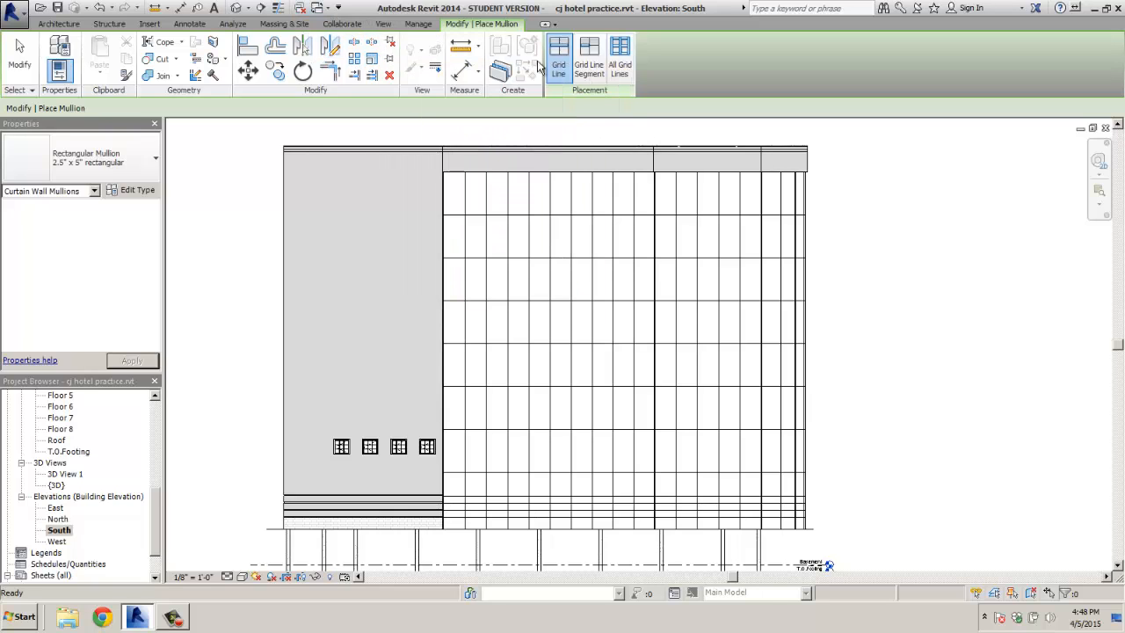
pyautogui.click(58, 24)
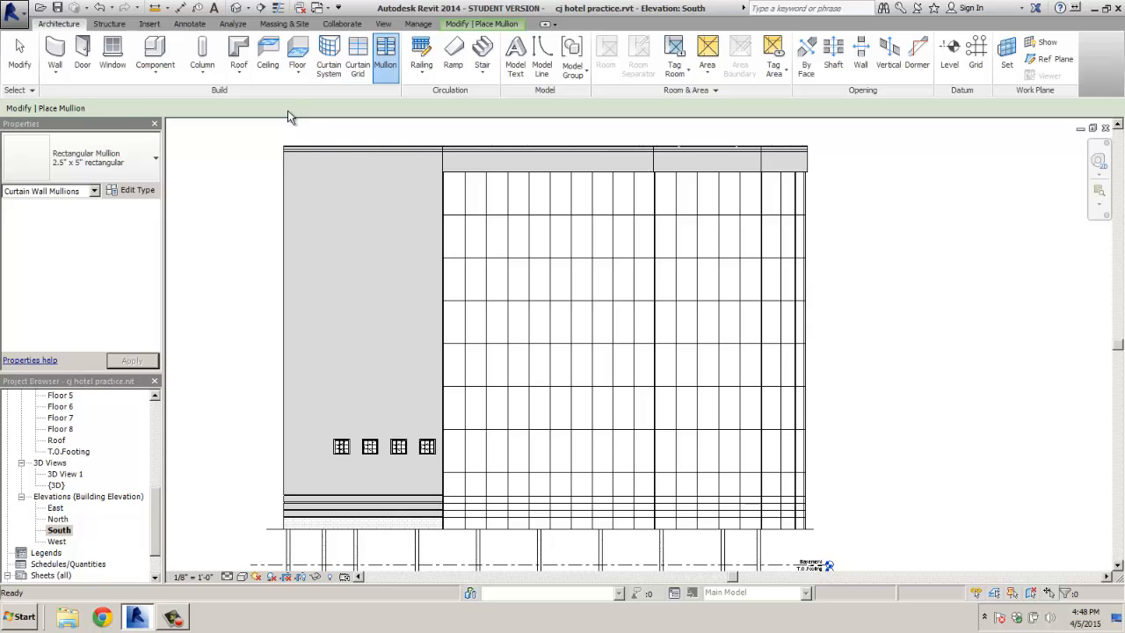
pyautogui.click(561, 529)
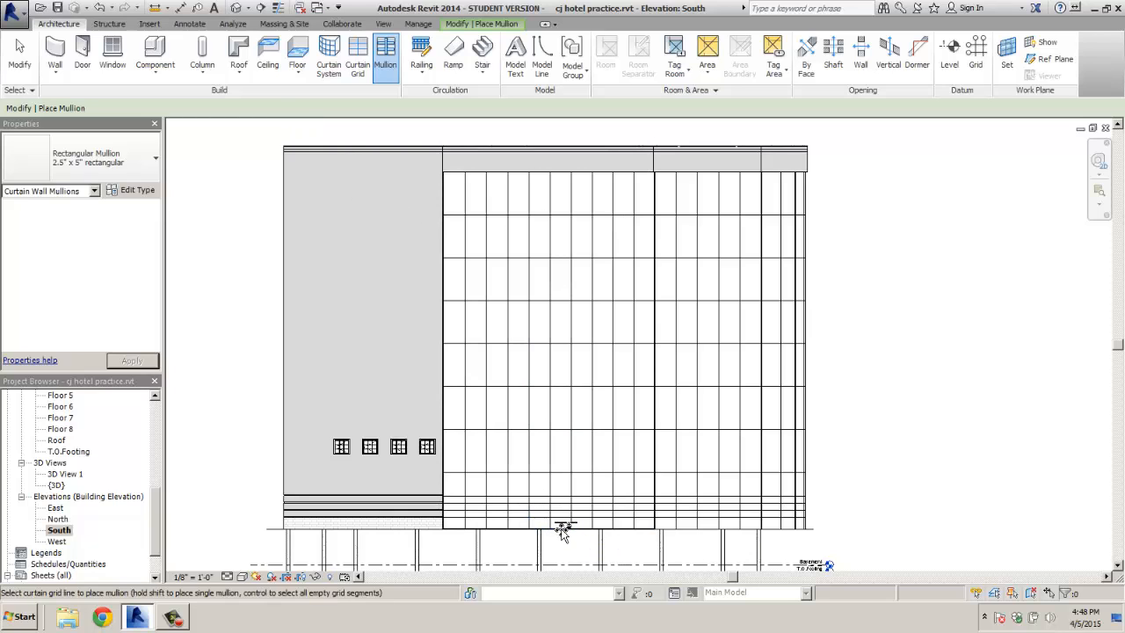
pyautogui.click(689, 530)
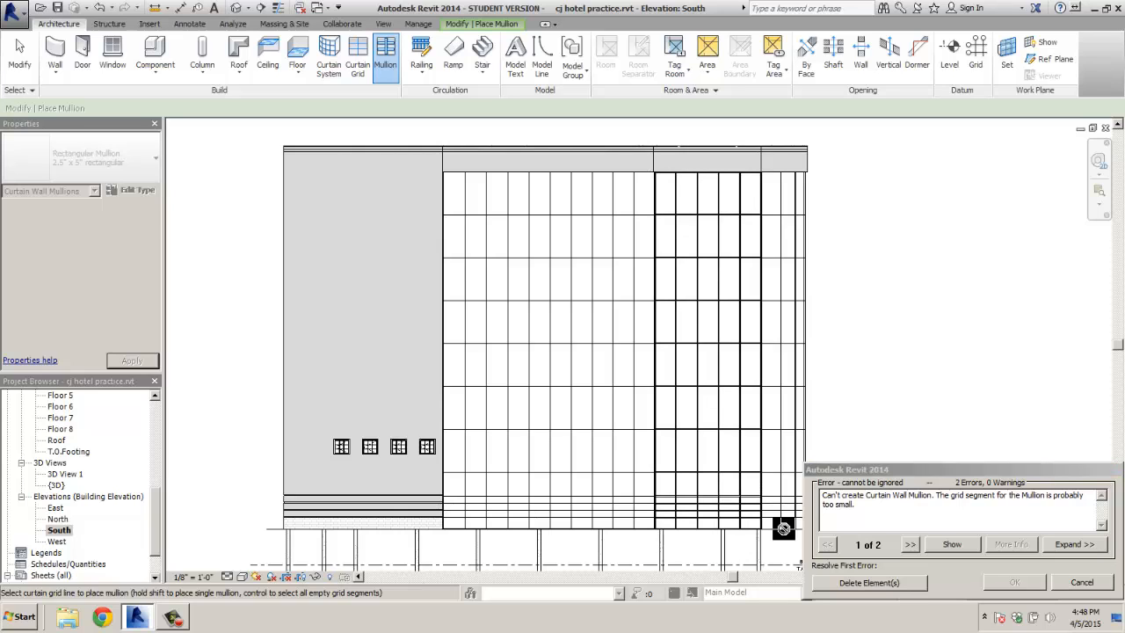
pyautogui.click(1082, 581)
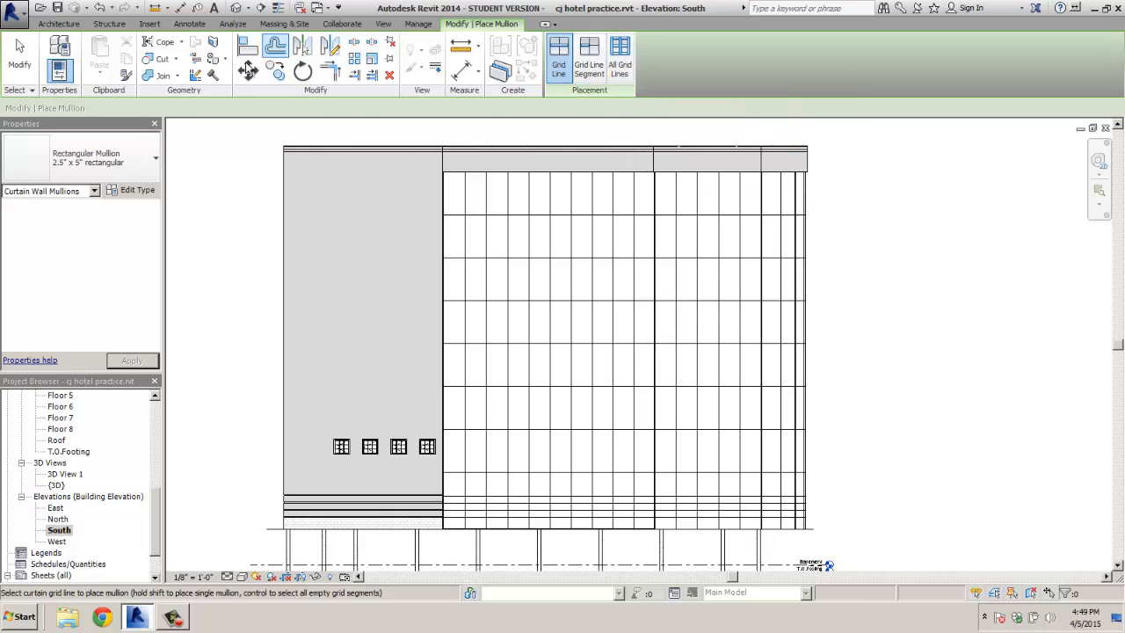
# Add All Grid Lines mullions to the middle wall, deleting too-small segments; cancel the right section
pyautogui.click(619, 63)
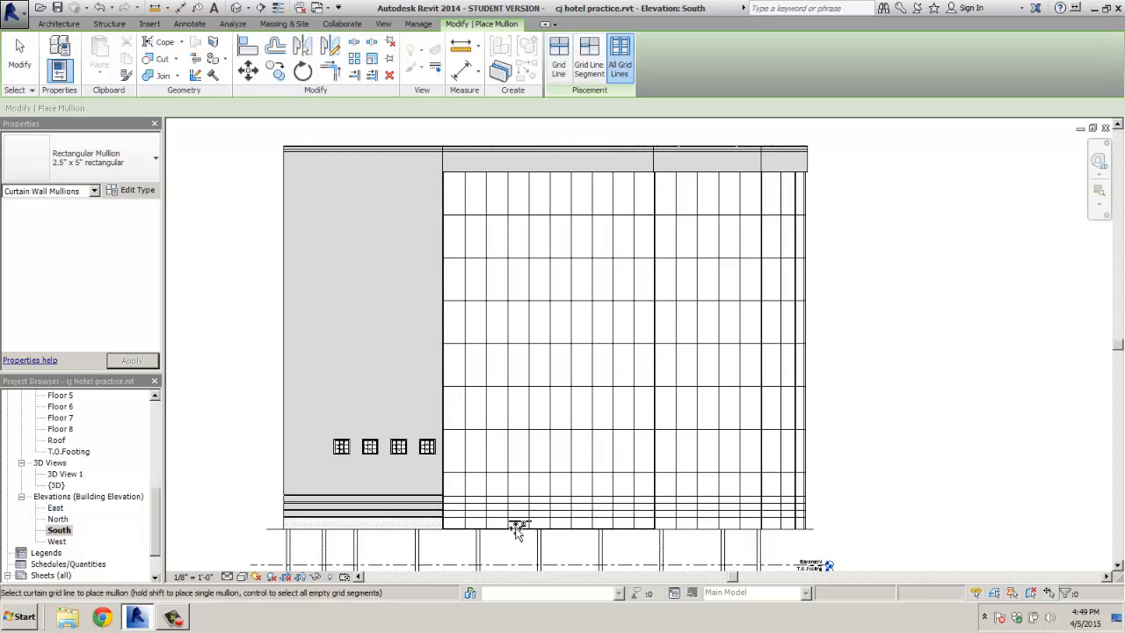
pyautogui.click(686, 530)
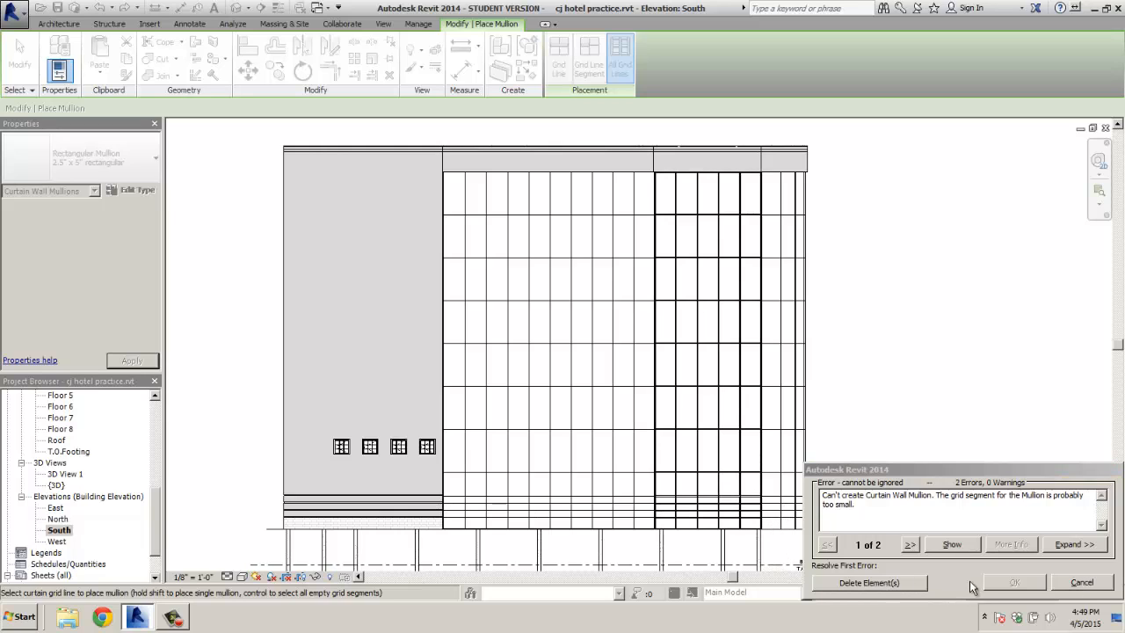
pyautogui.click(896, 583)
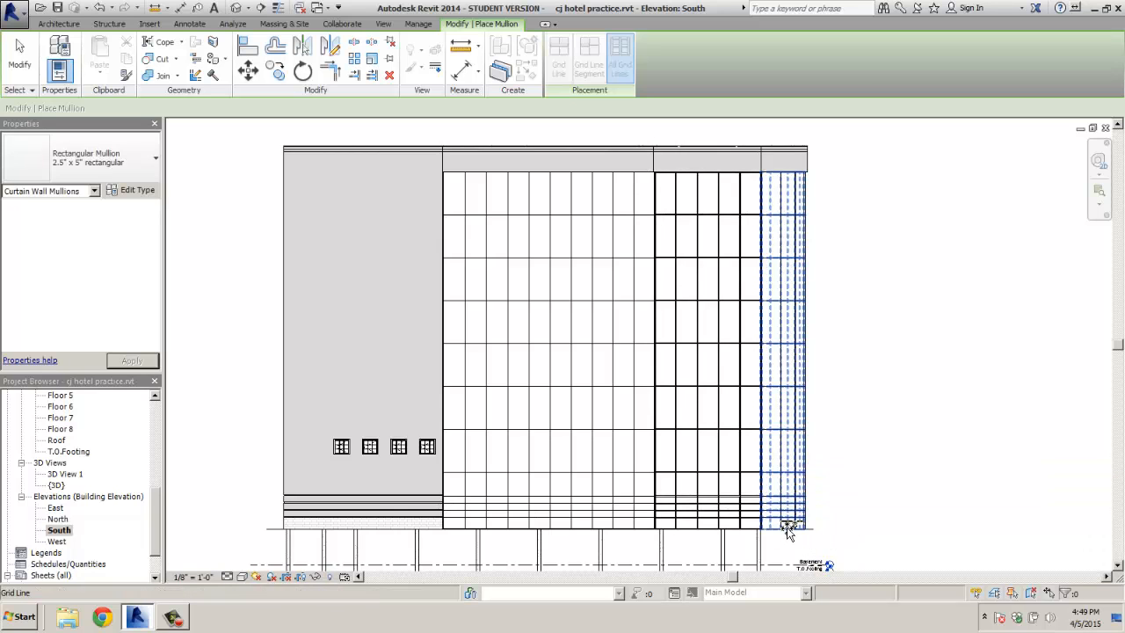
pyautogui.click(788, 531)
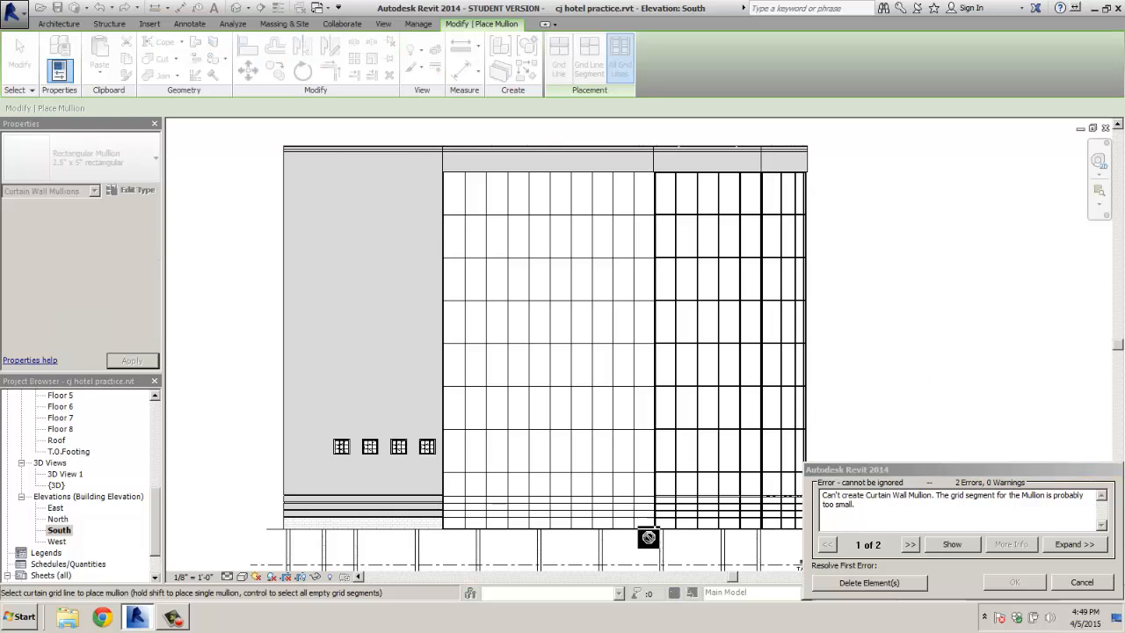
pyautogui.click(1080, 583)
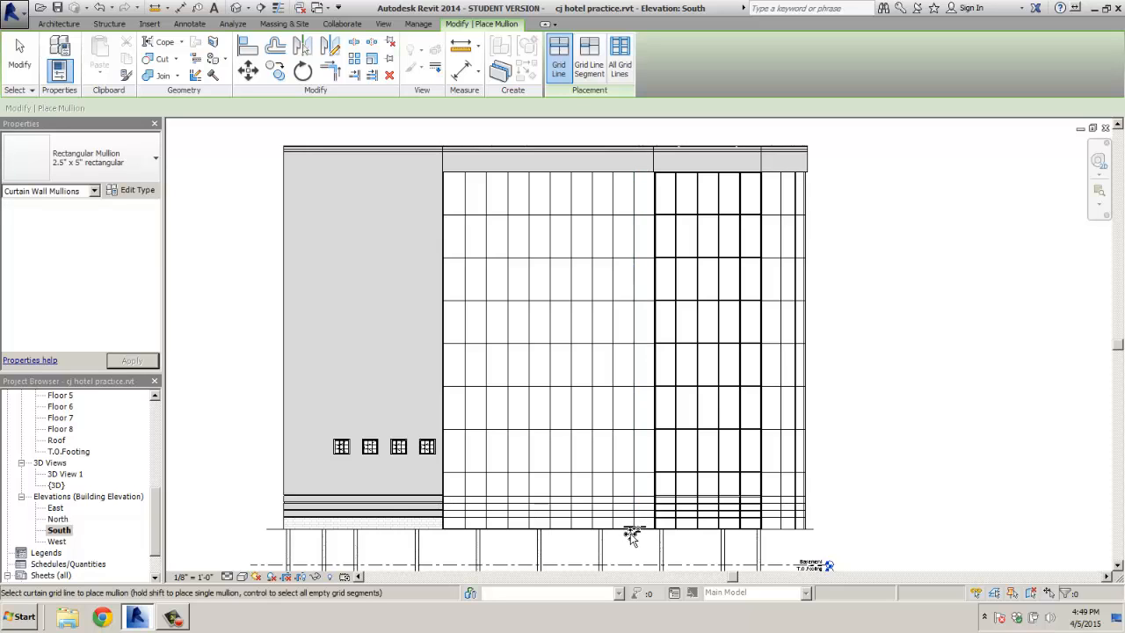
# Add All Grid Lines mullions to the wide left wall, deleting too-small segments, then the right wall
pyautogui.click(621, 67)
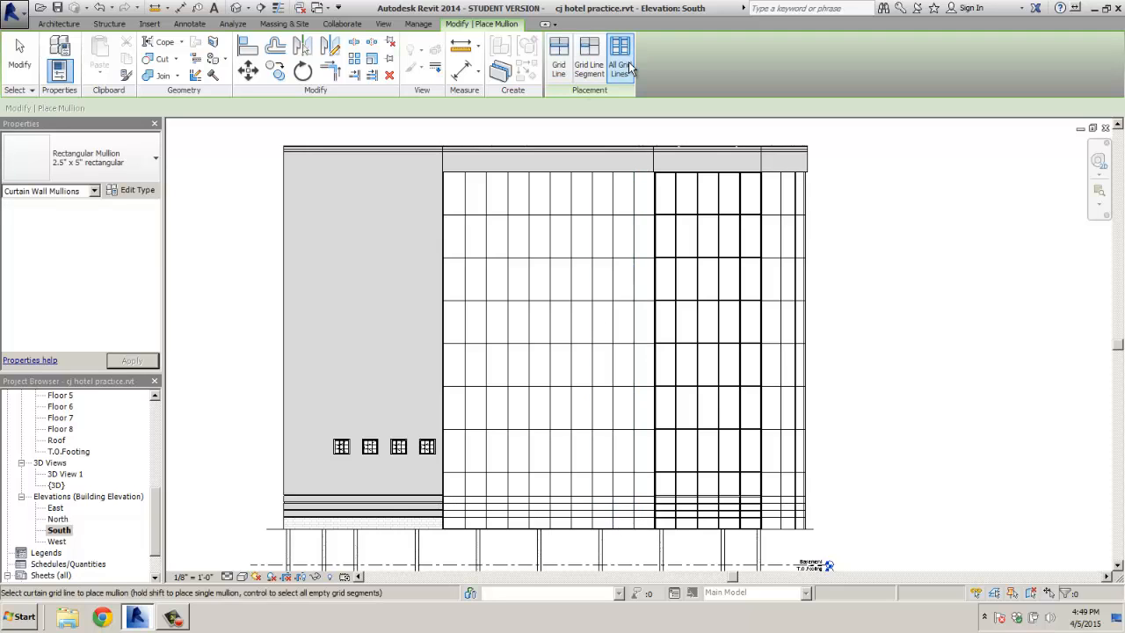
pyautogui.click(626, 510)
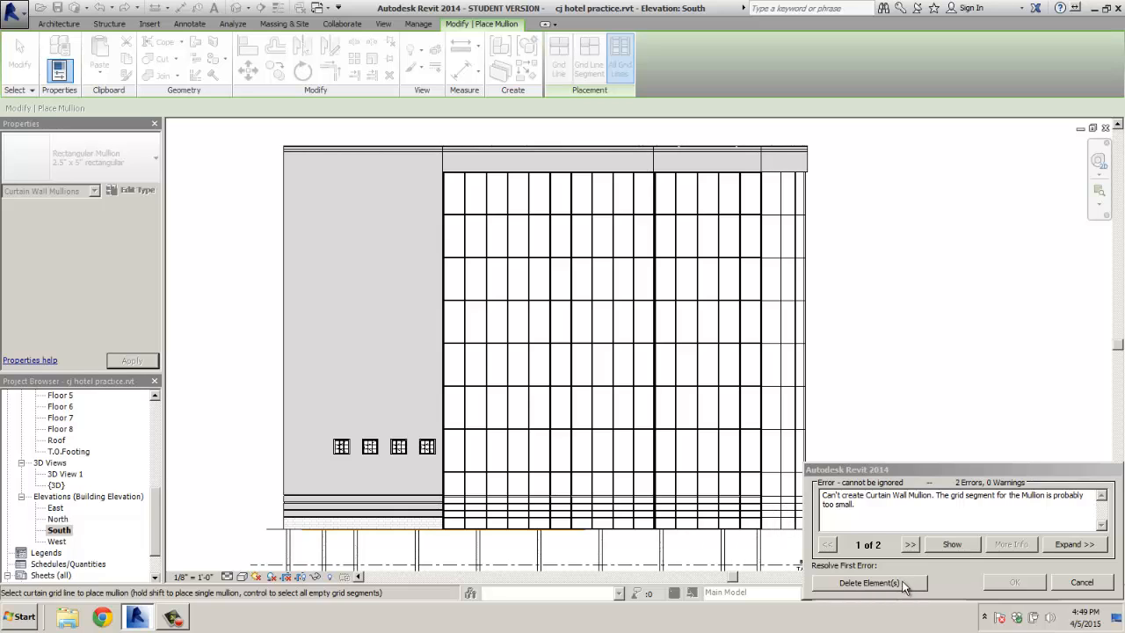
pyautogui.click(822, 580)
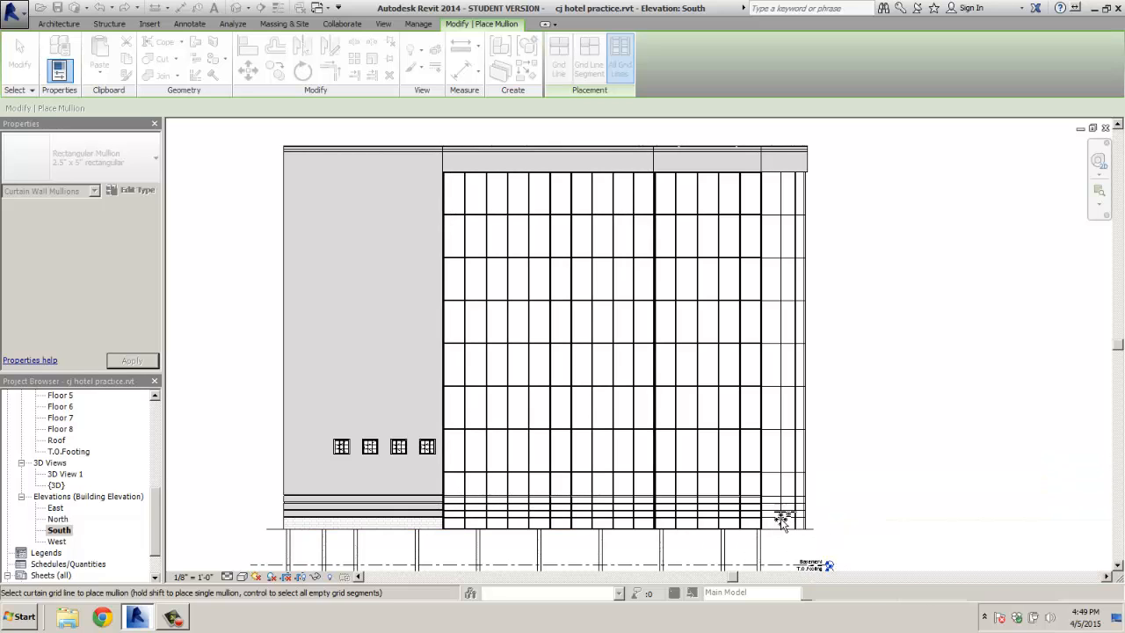
pyautogui.click(899, 490)
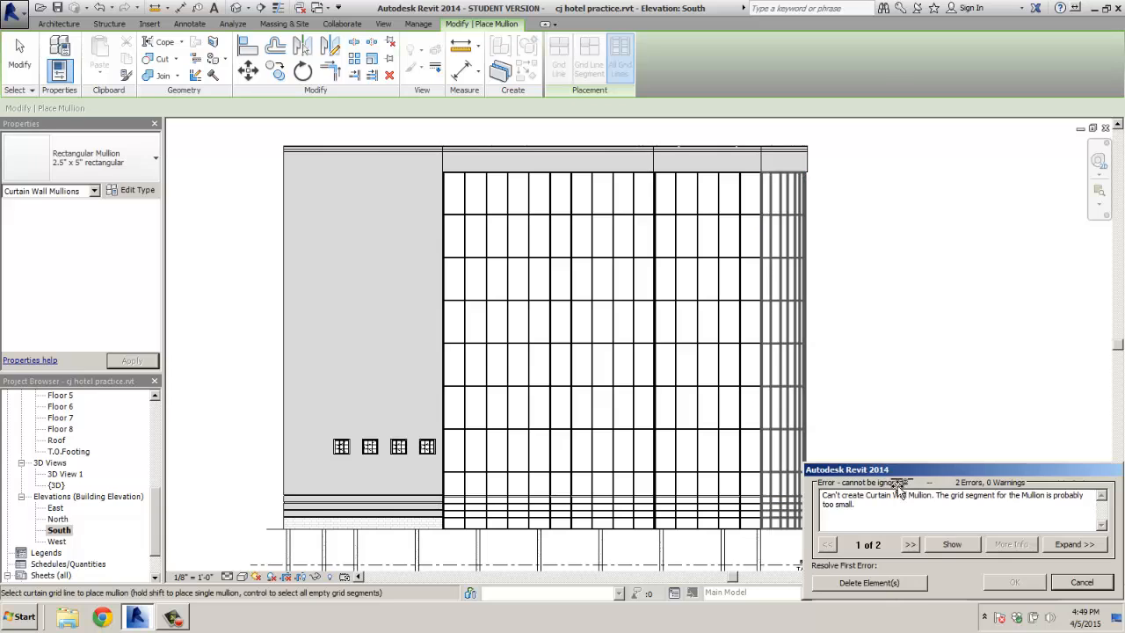
pyautogui.press('Escape')
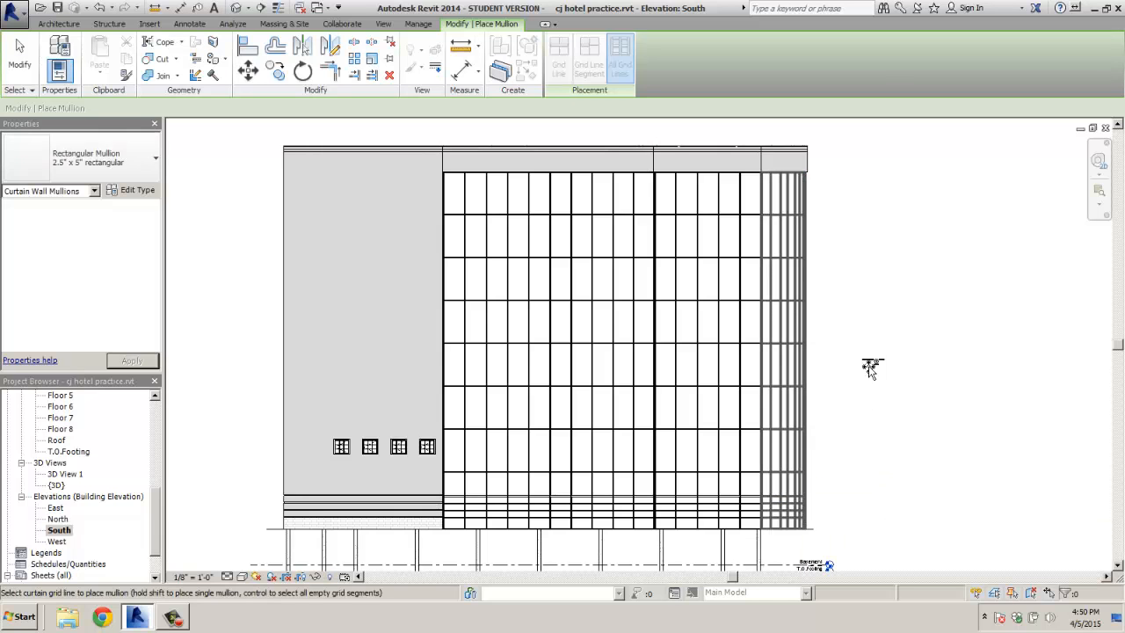
pyautogui.scroll(-2, 868, 483)
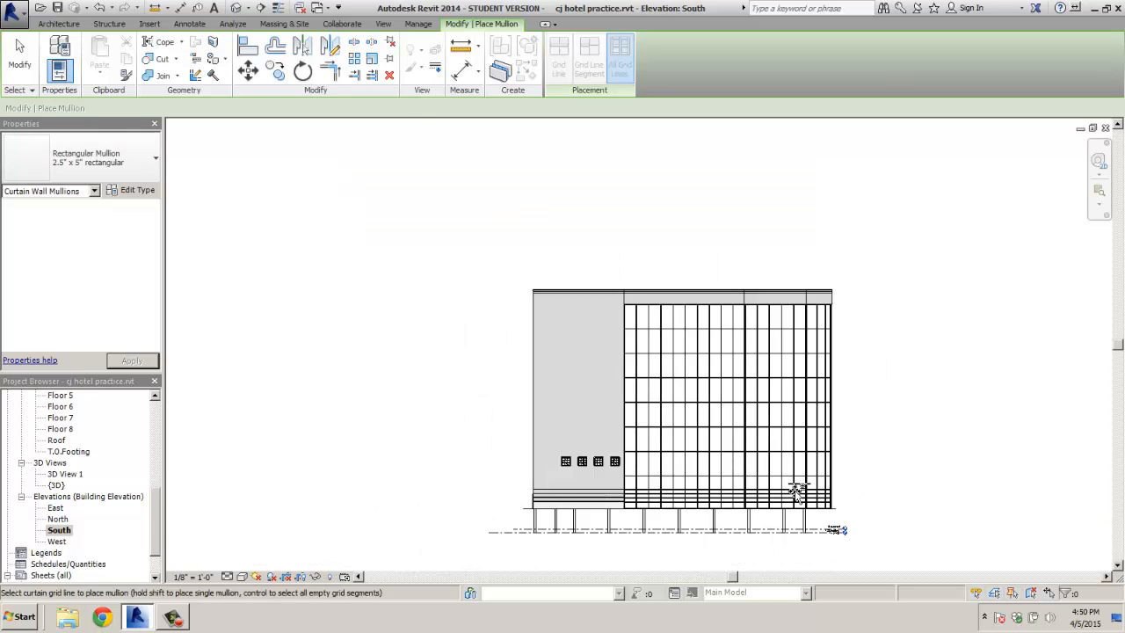
pyautogui.scroll(5, 795, 492)
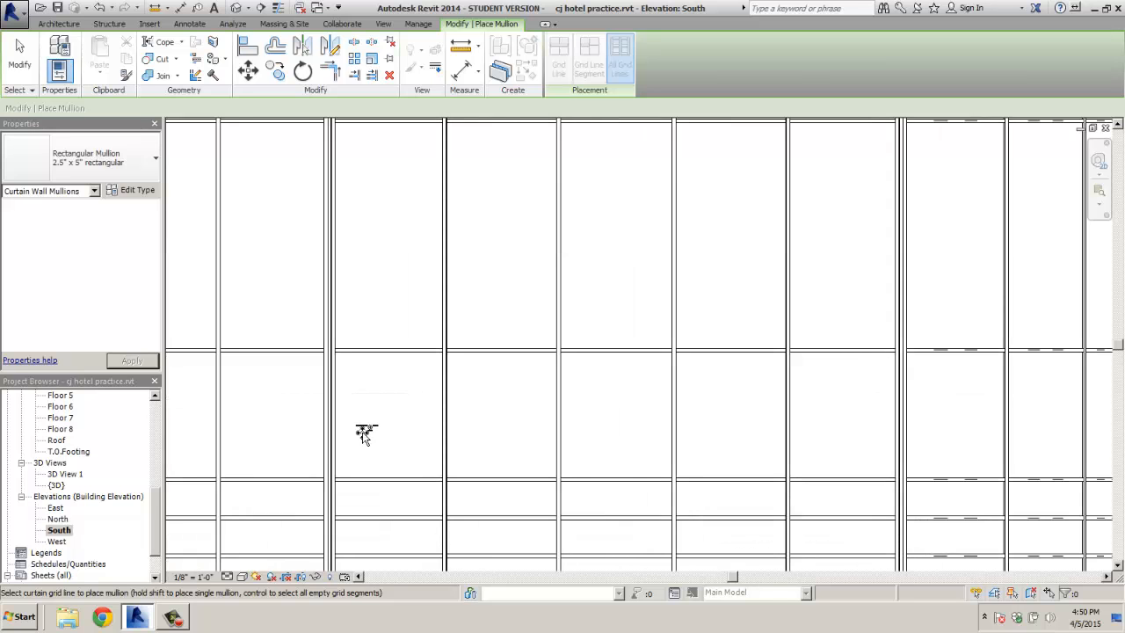
pyautogui.moveTo(373, 440); pyautogui.dragTo(517, 269, button='middle')
pyautogui.scroll(2, 483, 476)
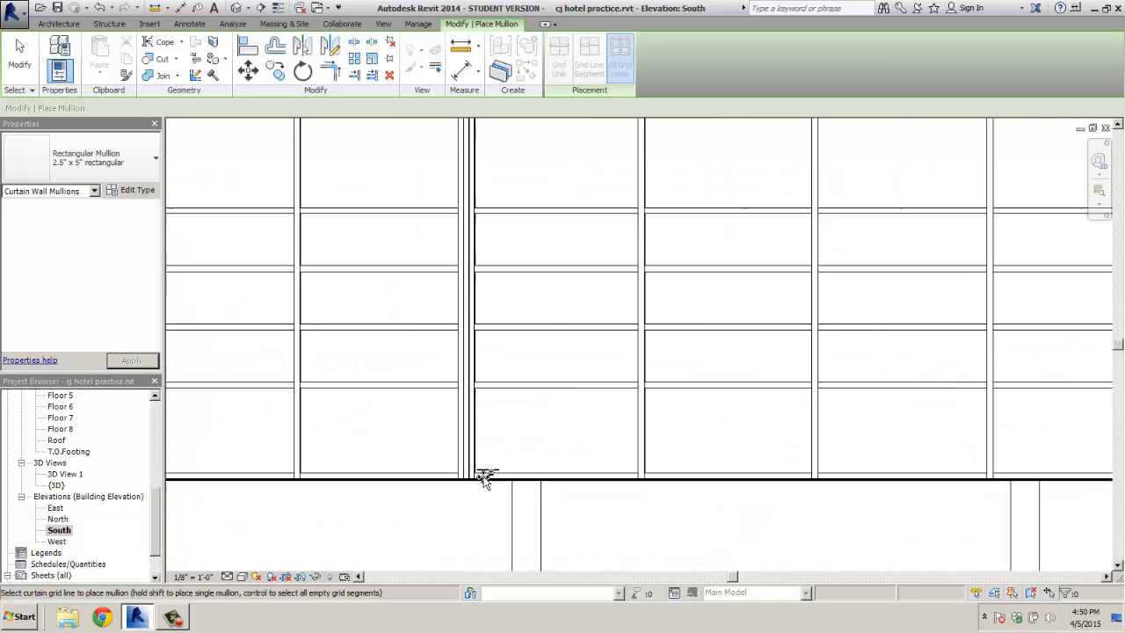
pyautogui.scroll(1, 484, 477)
pyautogui.scroll(-4, 472, 431)
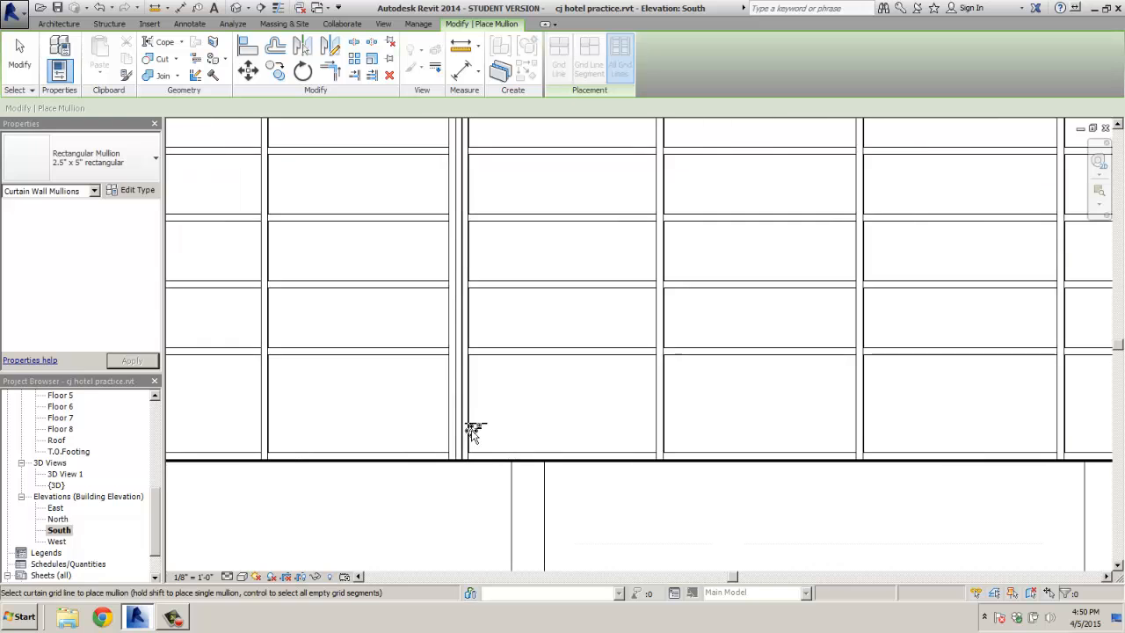
pyautogui.moveTo(496, 284); pyautogui.dragTo(488, 531, button='middle')
pyautogui.moveTo(496, 348); pyautogui.dragTo(498, 461, button='middle')
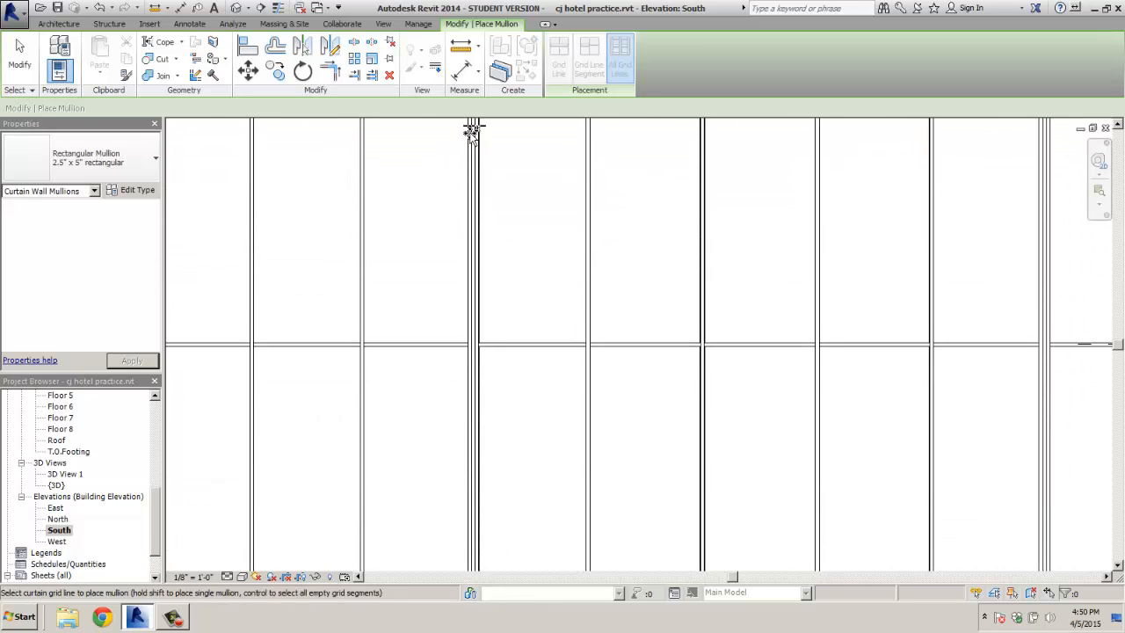
pyautogui.moveTo(475, 157); pyautogui.dragTo(475, 451, button='middle')
pyautogui.moveTo(486, 167); pyautogui.dragTo(479, 452, button='middle')
pyautogui.scroll(2, 466, 308)
pyautogui.scroll(2, 465, 307)
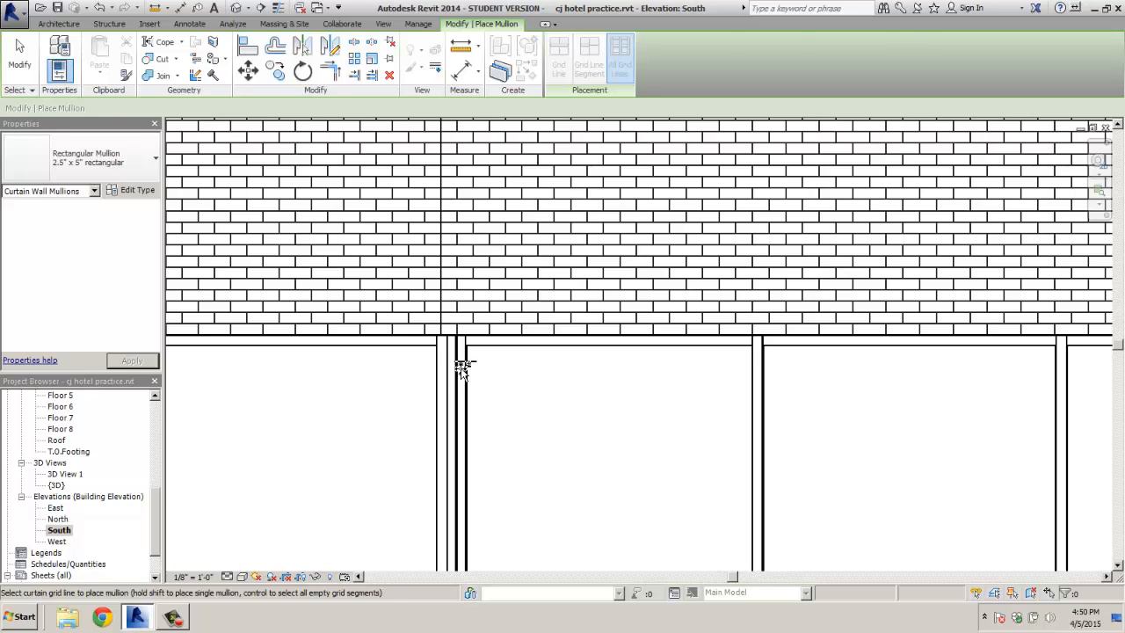
# End mullion placement and delete the two overlapping mullions at the curtain wall junction
pyautogui.press('Escape')
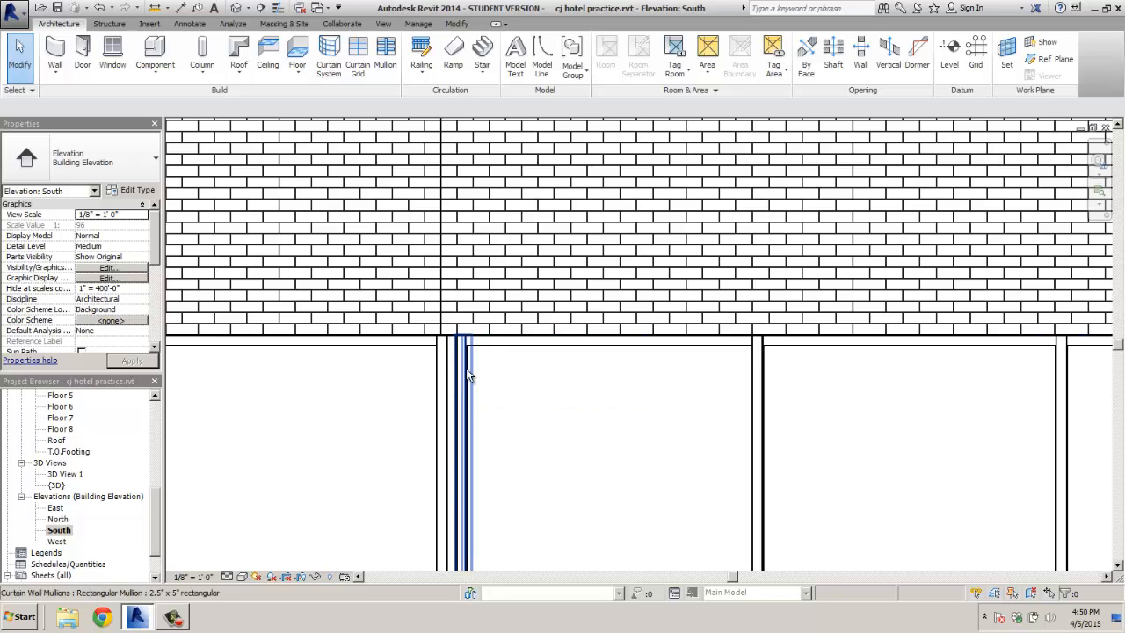
pyautogui.click(466, 349)
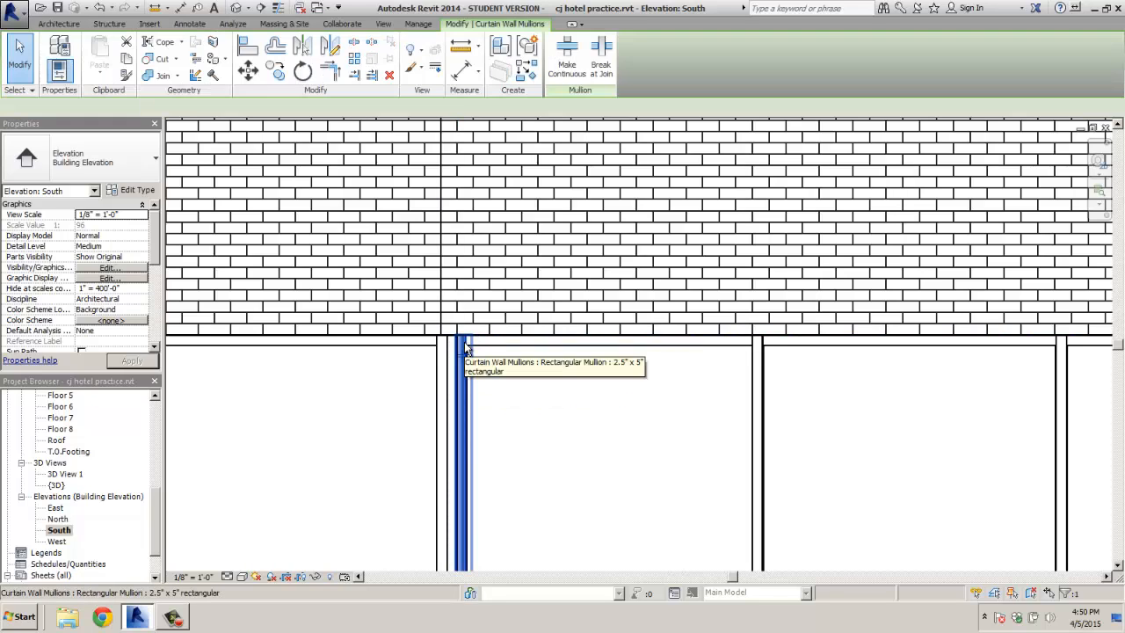
pyautogui.press('Delete')
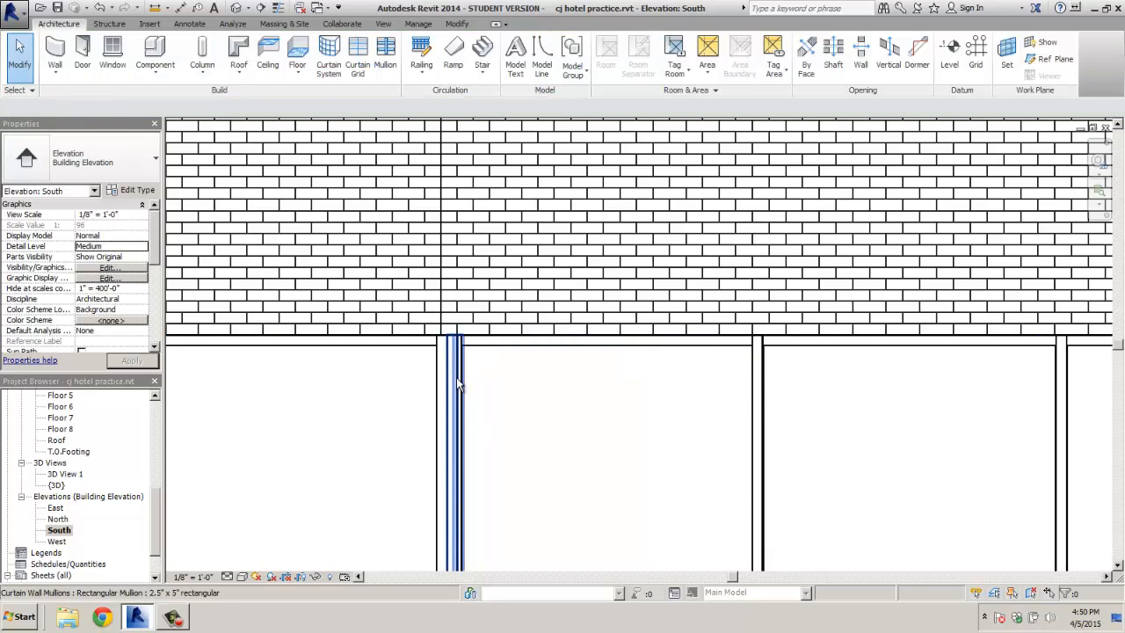
pyautogui.click(456, 377)
pyautogui.press('Delete')
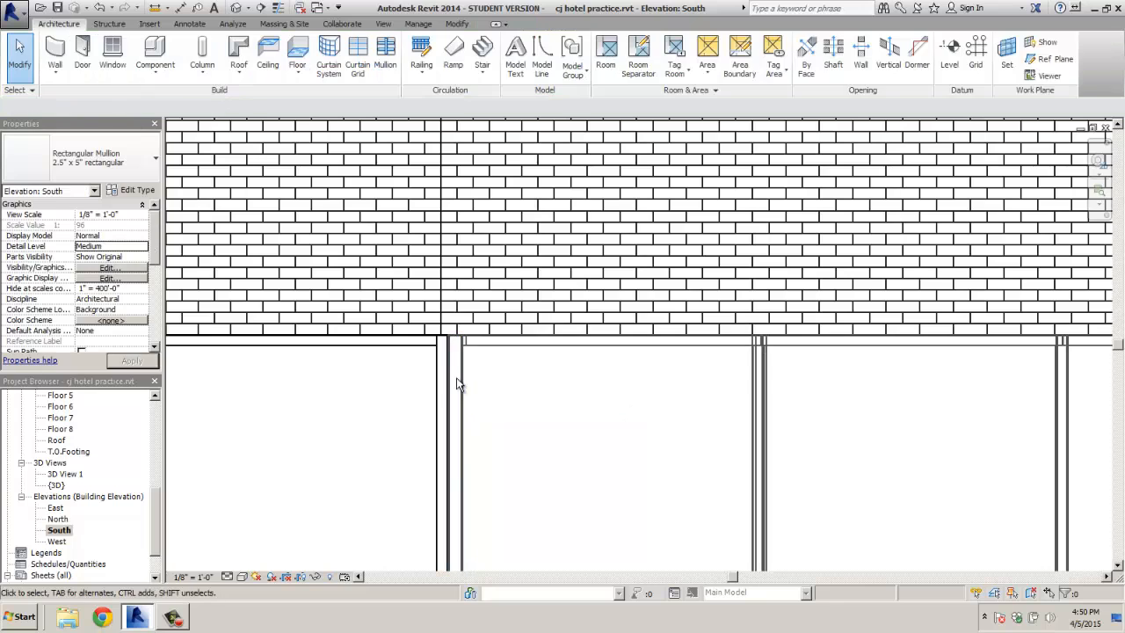
# Farther down the junction below the brick, delete two more duplicate mullions under the grid line
pyautogui.scroll(-3, 535, 422)
pyautogui.moveTo(565, 445); pyautogui.dragTo(568, 240, button='middle')
pyautogui.scroll(2, 510, 387)
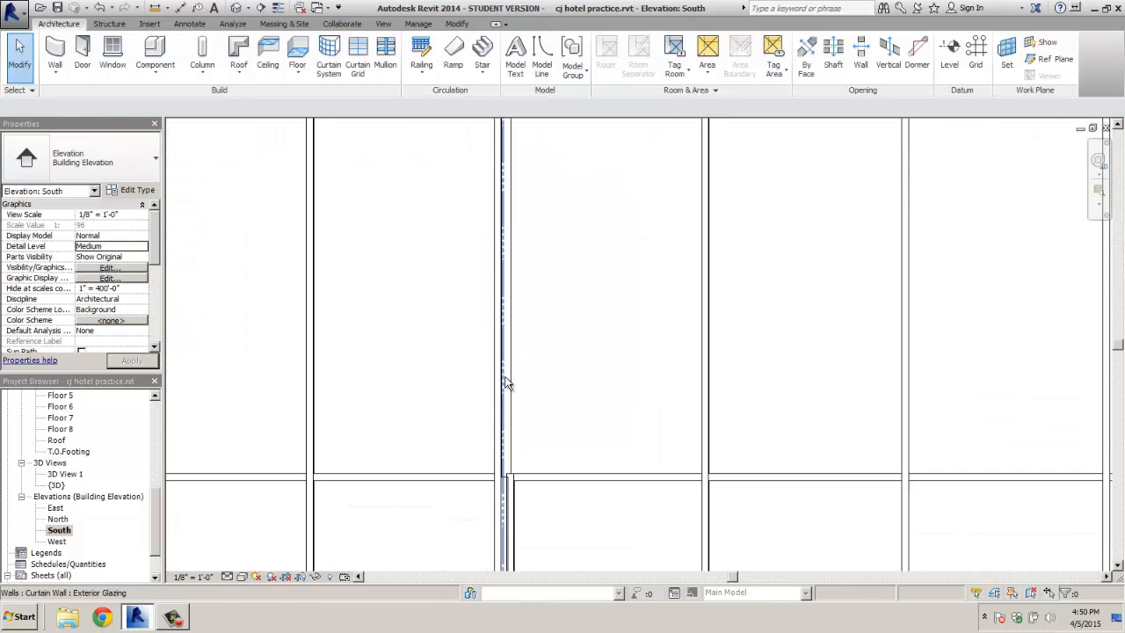
pyautogui.click(515, 499)
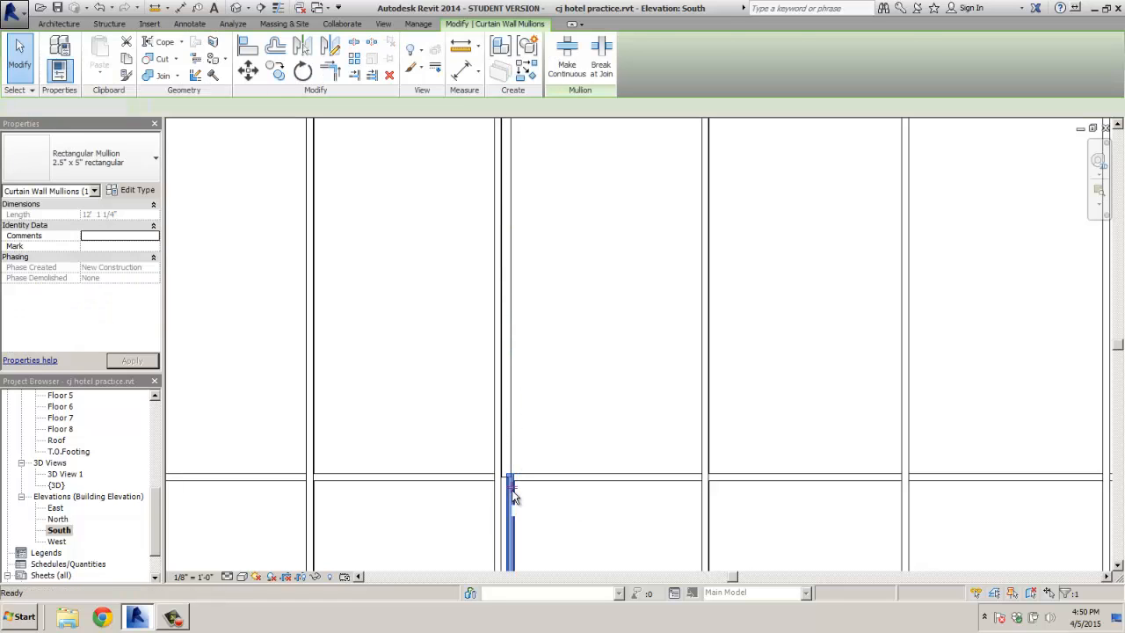
pyautogui.press('Delete')
pyautogui.click(509, 498)
pyautogui.press('Delete')
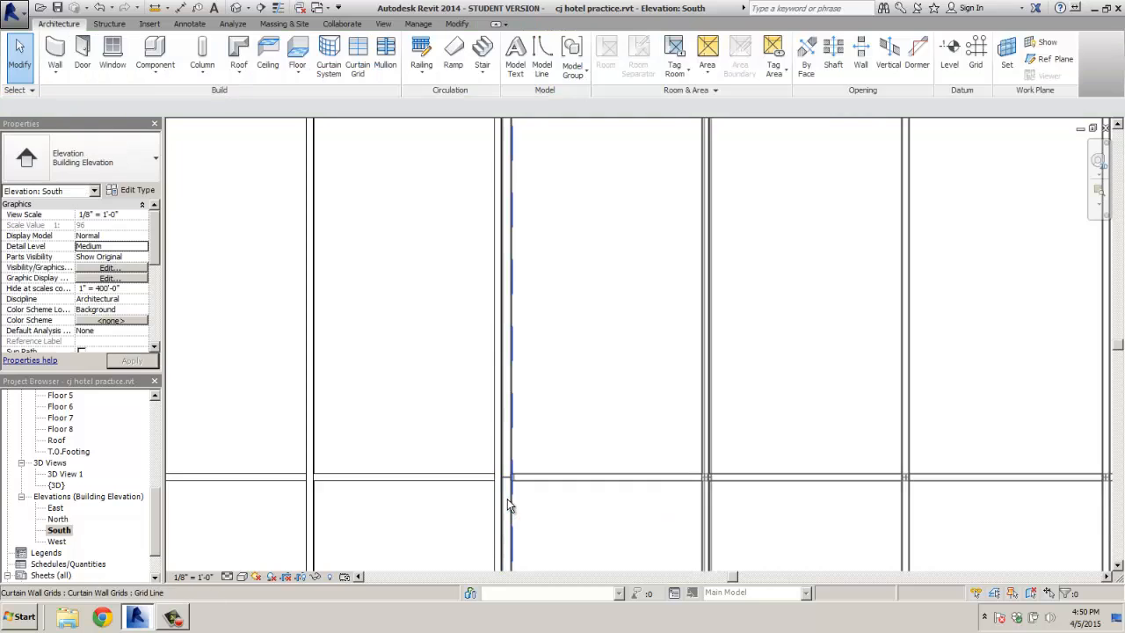
# Select the Exterior Glazing curtain wall, then pick two doubled mullions on the junction
pyautogui.click(496, 435)
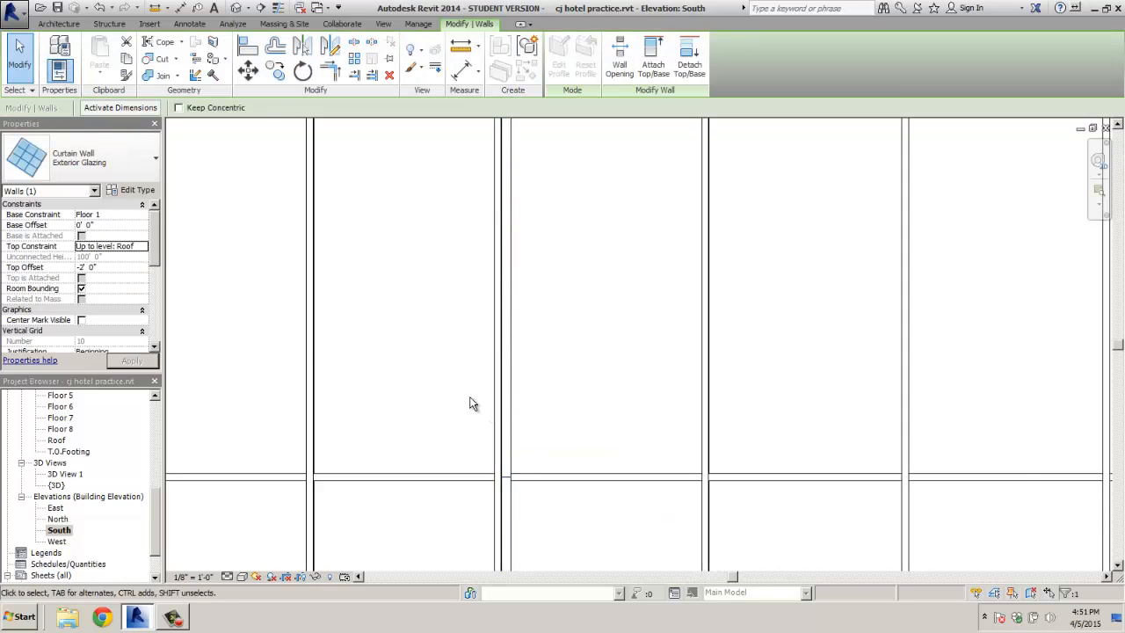
pyautogui.scroll(-4, 472, 396)
pyautogui.moveTo(487, 419)
pyautogui.mouseDown(button='middle')
pyautogui.moveTo(518, 319)
pyautogui.moveTo(503, 422)
pyautogui.mouseUp(button='middle')
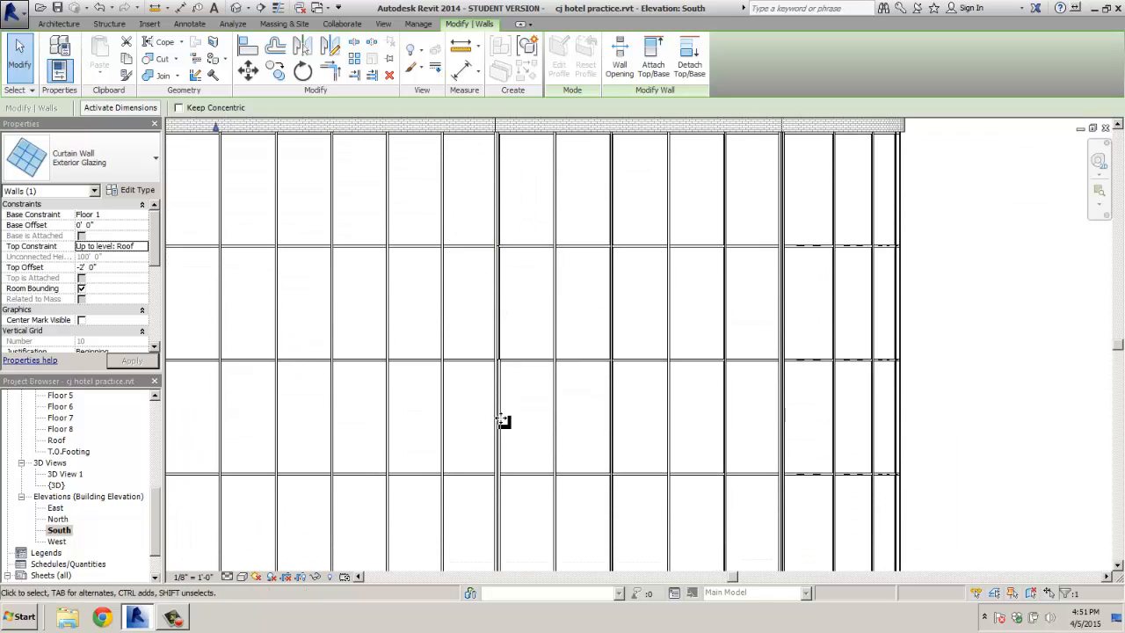
pyautogui.scroll(2, 501, 421)
pyautogui.scroll(2, 494, 401)
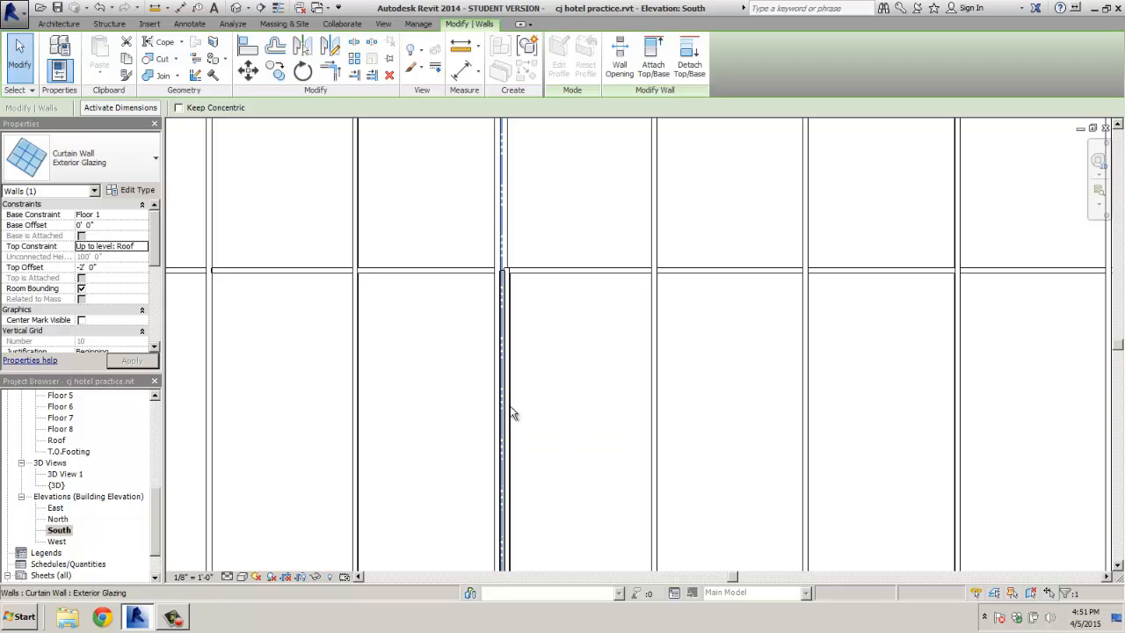
pyautogui.click(508, 407)
pyautogui.press('Escape')
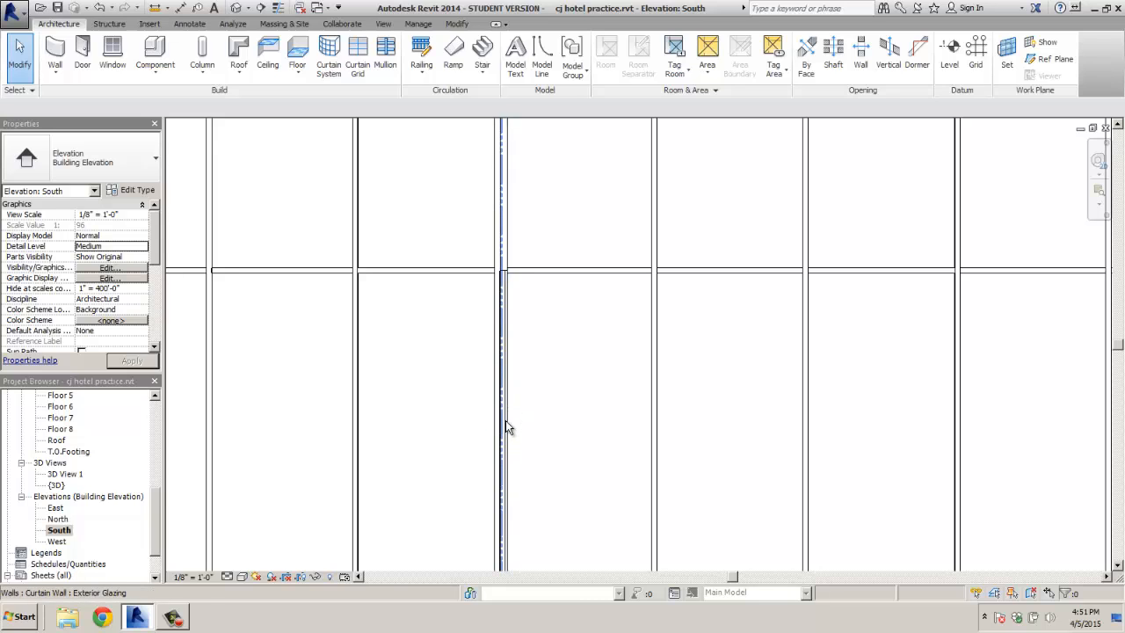
pyautogui.click(504, 423)
pyautogui.press('Escape')
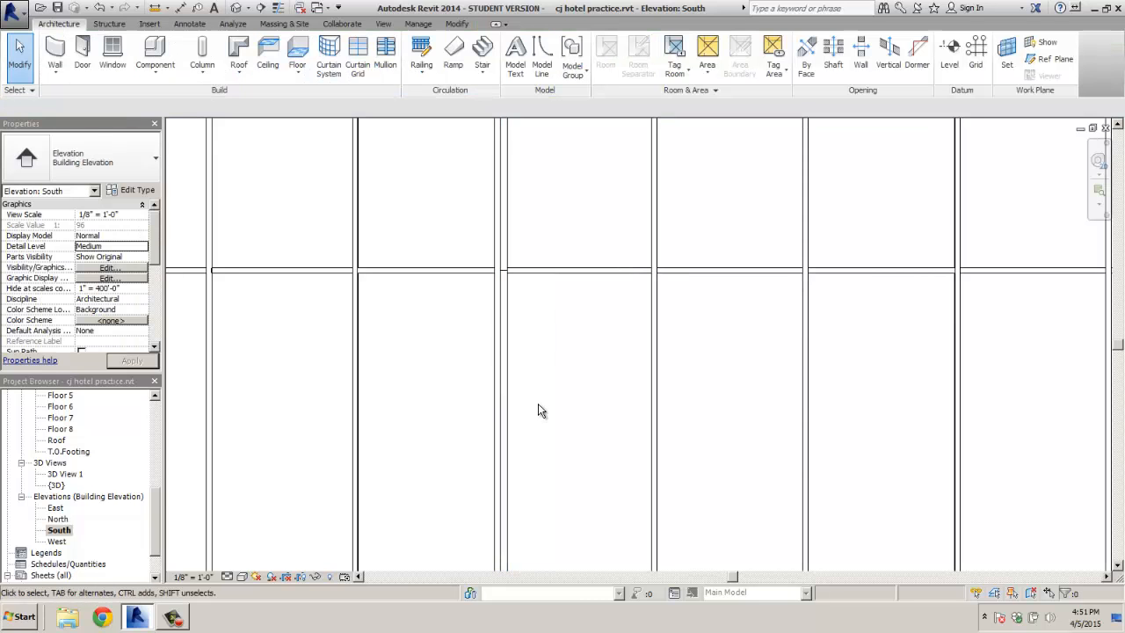
# On a higher stretch of the junction, pick the next two doubled mullions
pyautogui.scroll(-2, 519, 402)
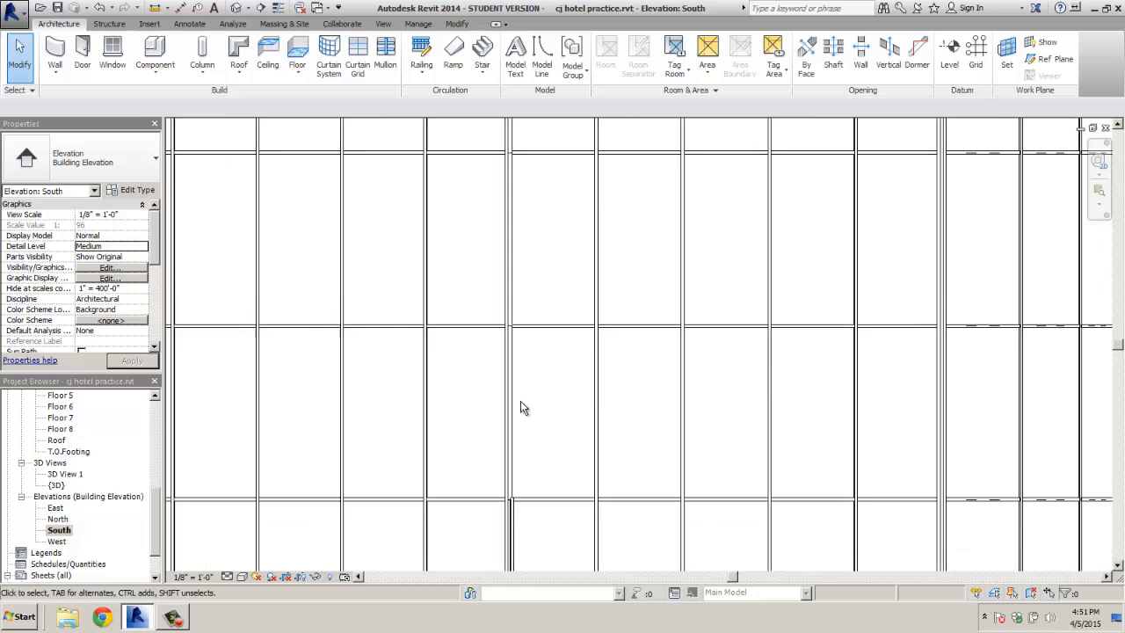
pyautogui.moveTo(562, 350); pyautogui.dragTo(569, 188, button='middle')
pyautogui.moveTo(557, 428); pyautogui.dragTo(559, 300, button='middle')
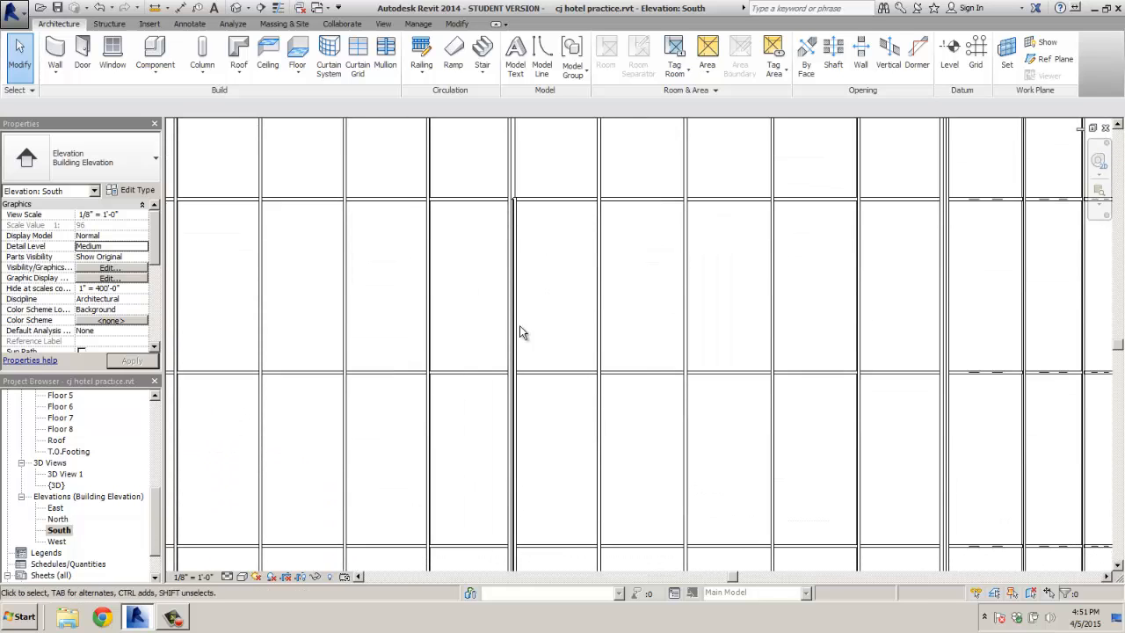
pyautogui.scroll(2, 517, 349)
pyautogui.click(517, 351)
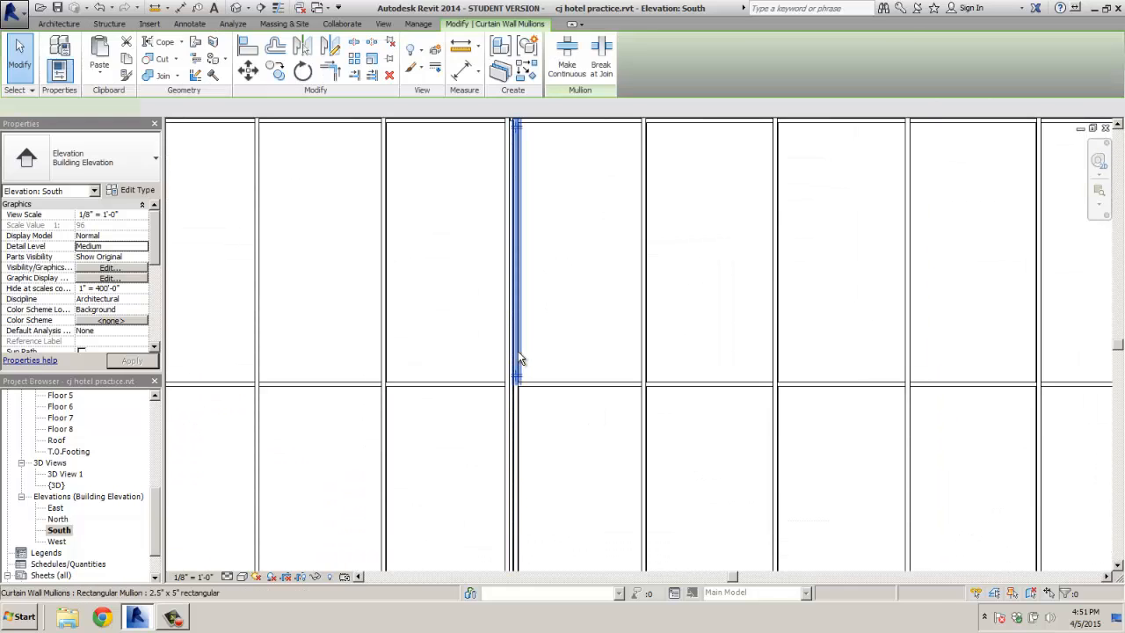
pyautogui.press('Escape')
pyautogui.click(517, 362)
pyautogui.press('Escape')
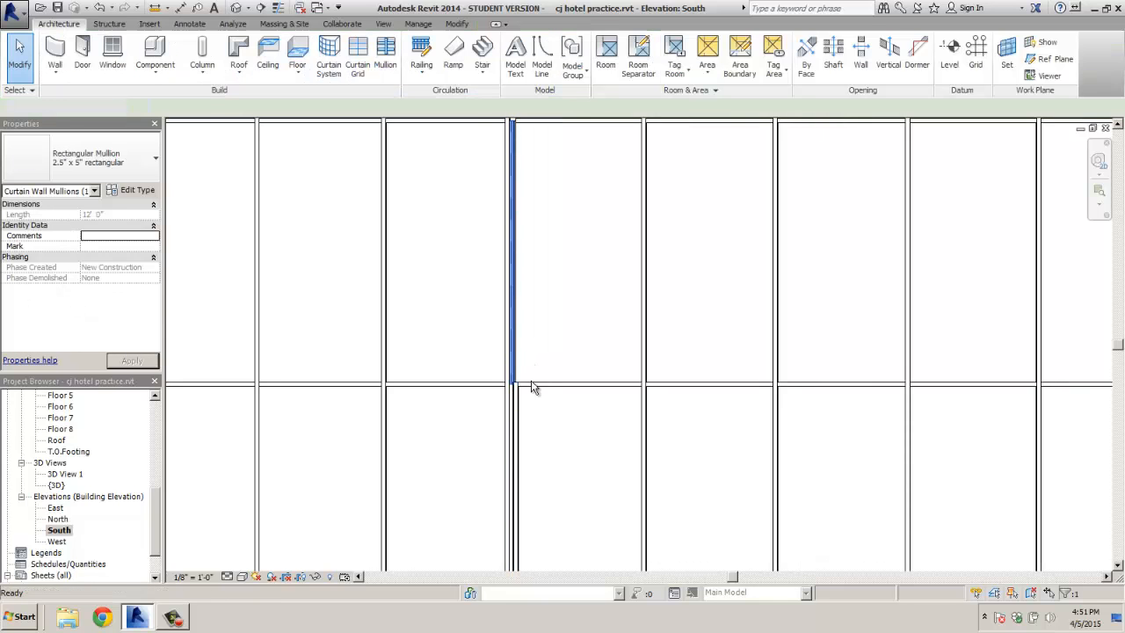
# Pick three more overlapping mullions along the junction, including the one at the crossing
pyautogui.click(506, 427)
pyautogui.press('Escape')
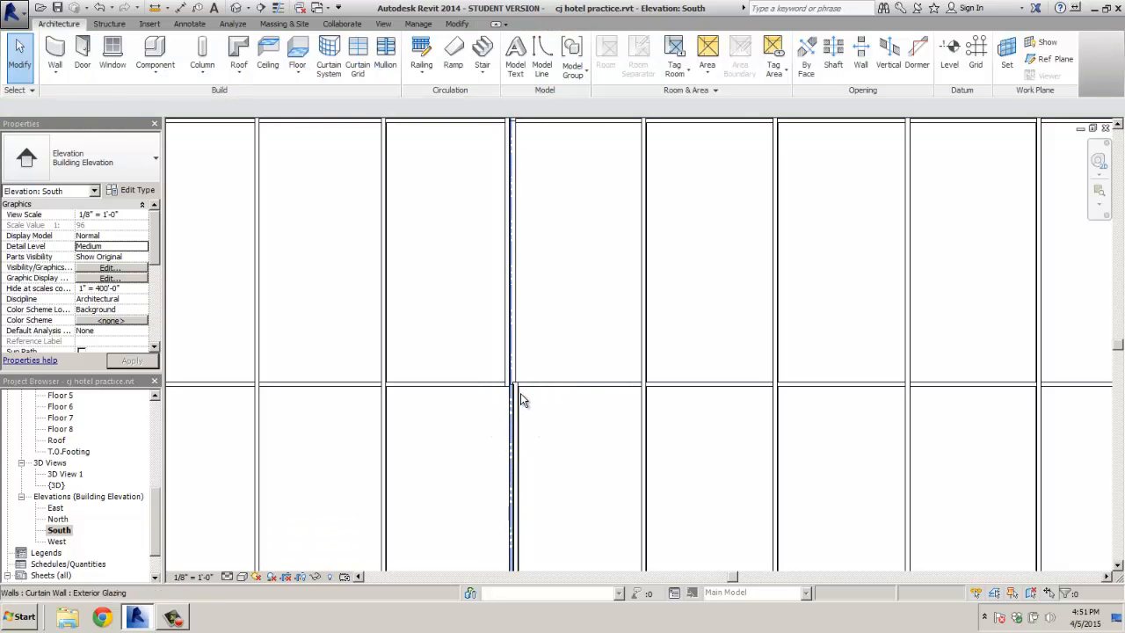
pyautogui.click(521, 404)
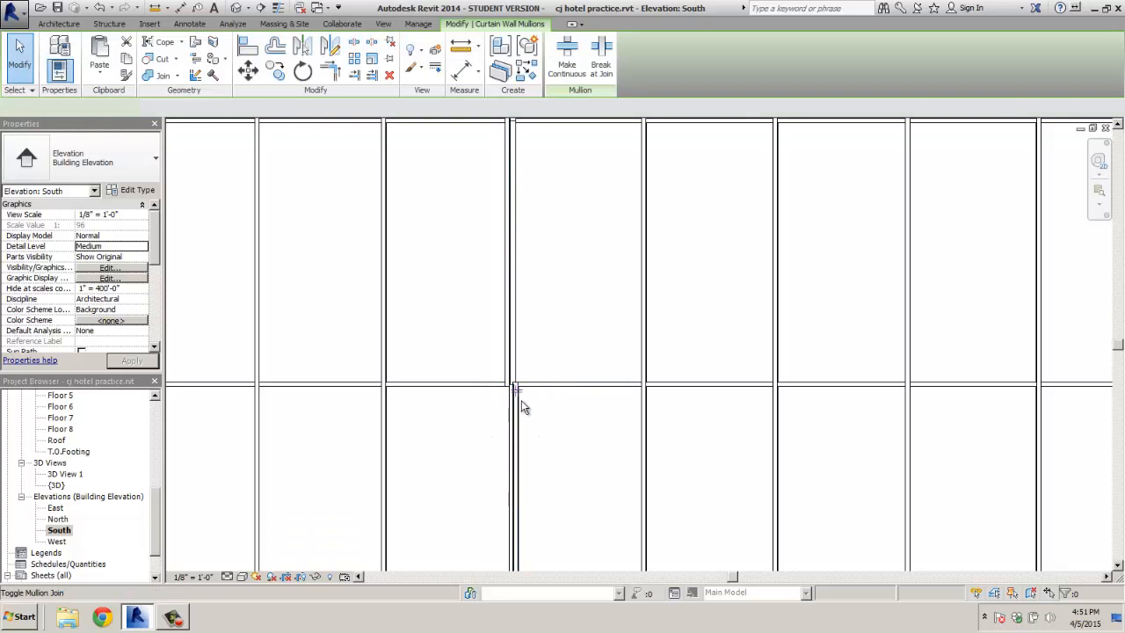
pyautogui.press('Escape')
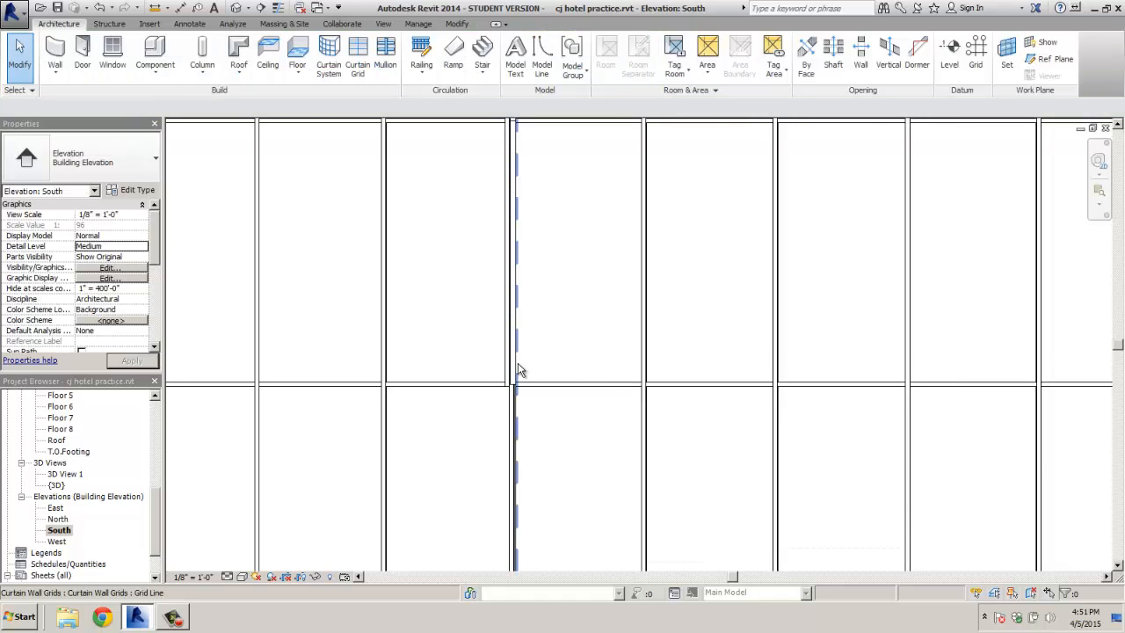
pyautogui.click(517, 371)
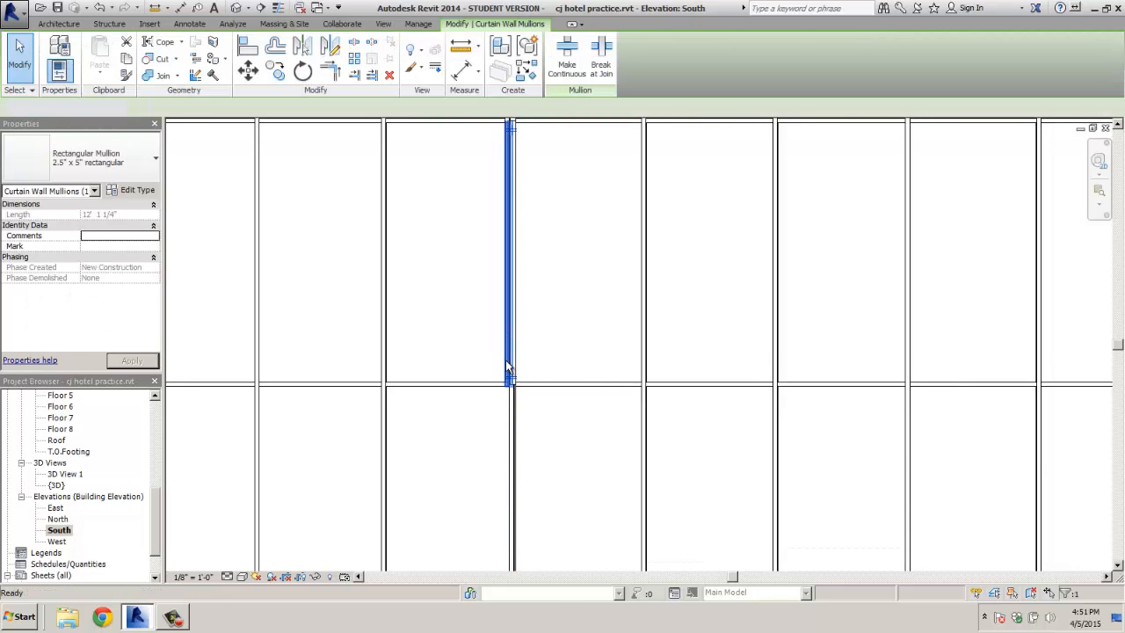
pyautogui.press('Escape')
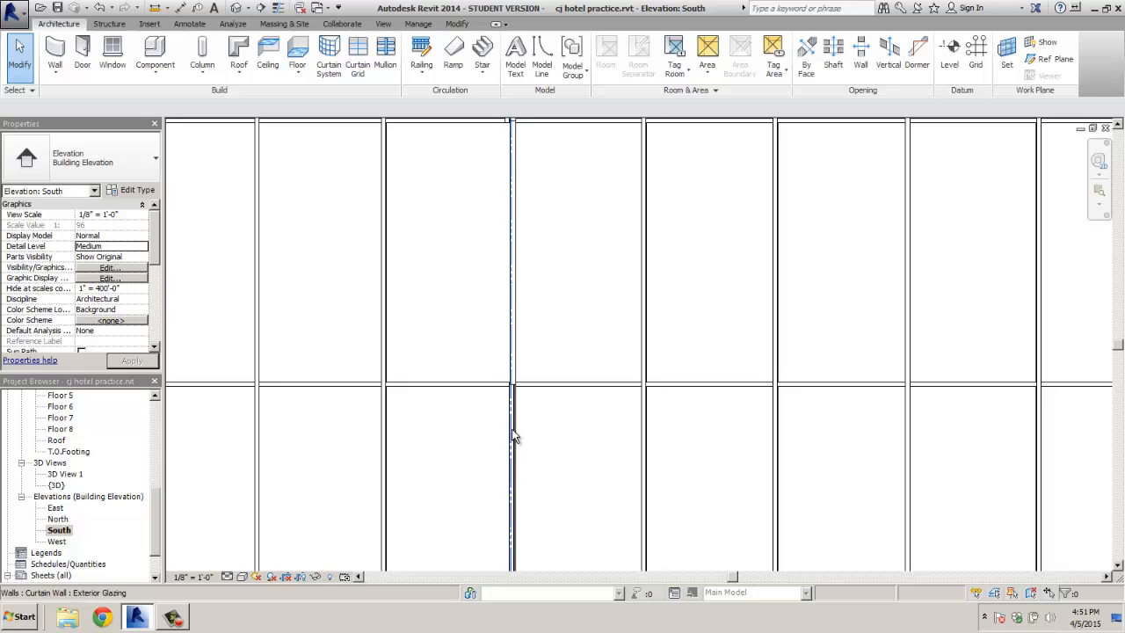
# Delete the duplicate mullion below the grid line and pick another on the junction
pyautogui.scroll(3, 517, 437)
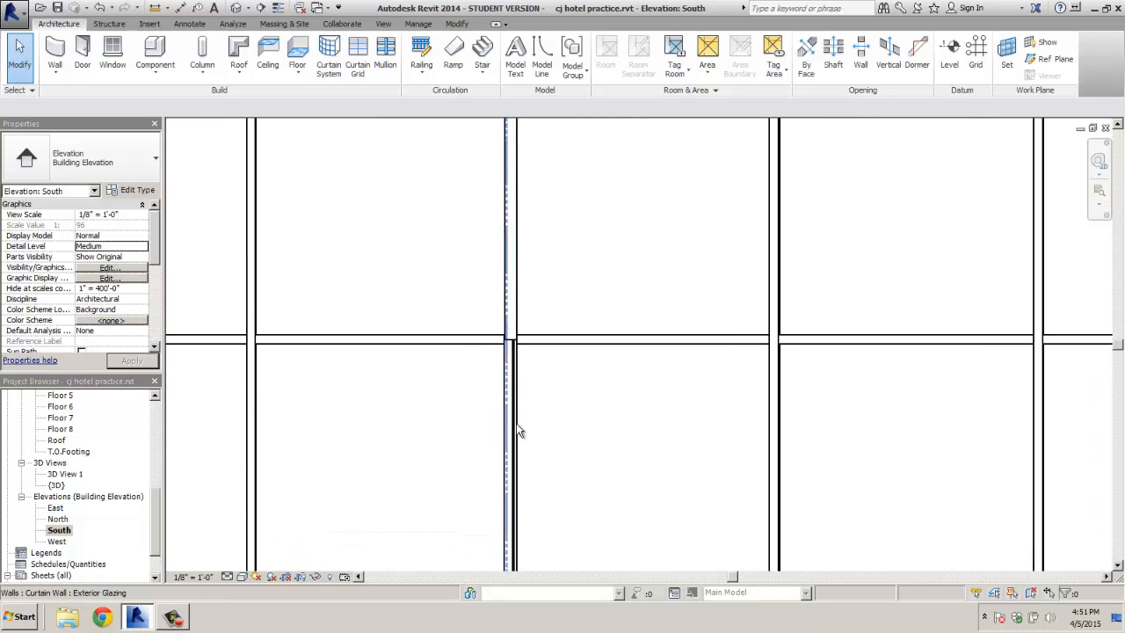
pyautogui.click(512, 378)
pyautogui.press('Delete')
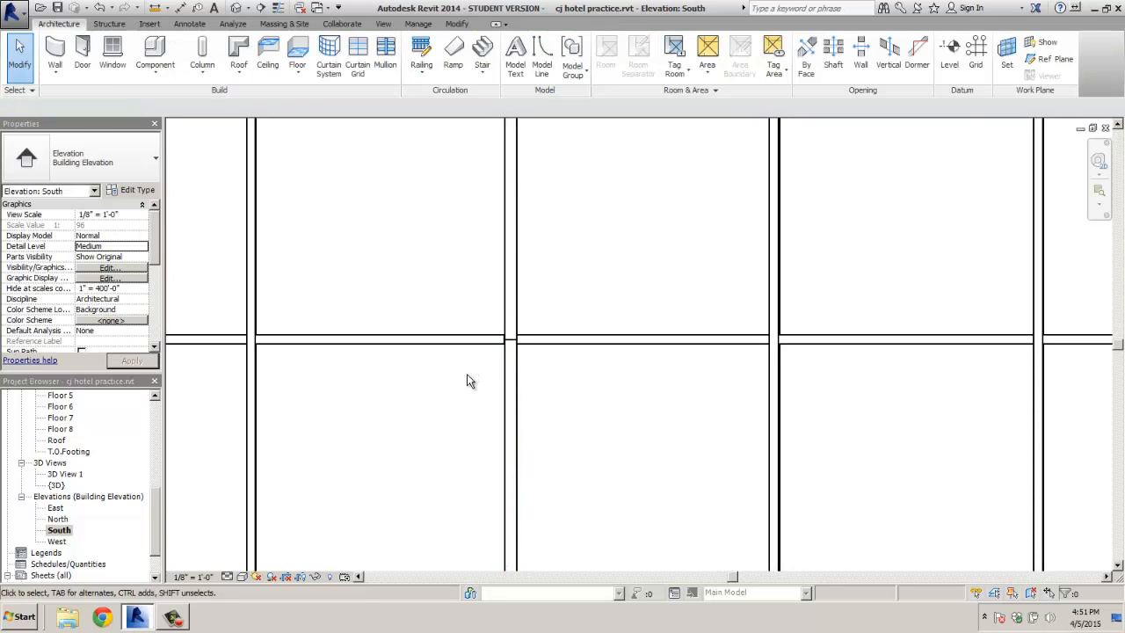
pyautogui.scroll(-5, 475, 376)
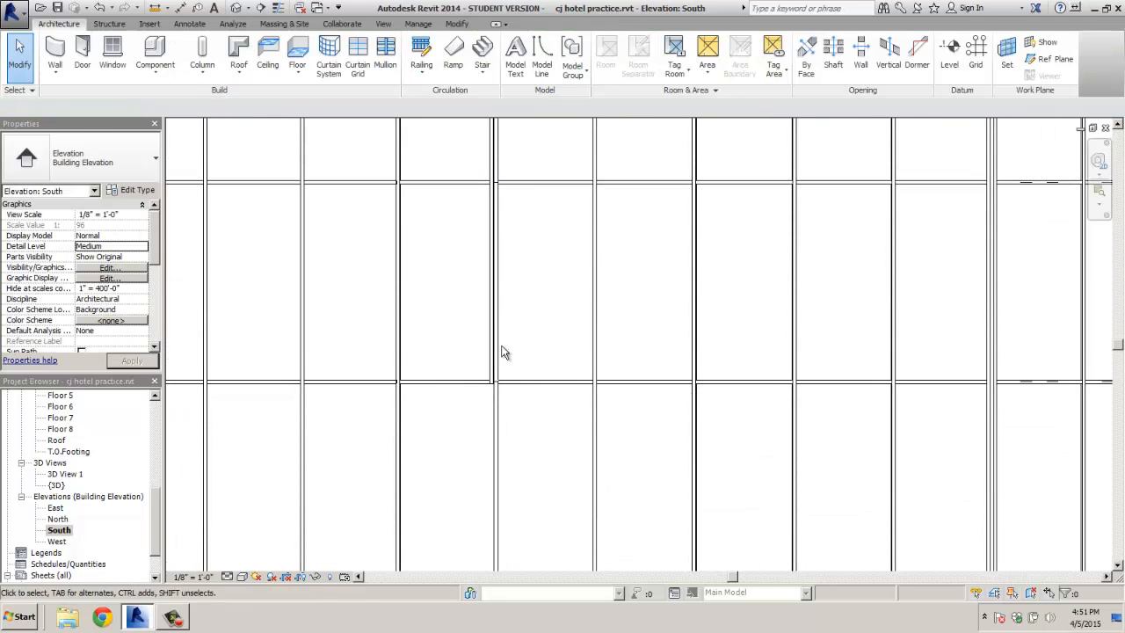
pyautogui.scroll(2, 503, 352)
pyautogui.click(483, 330)
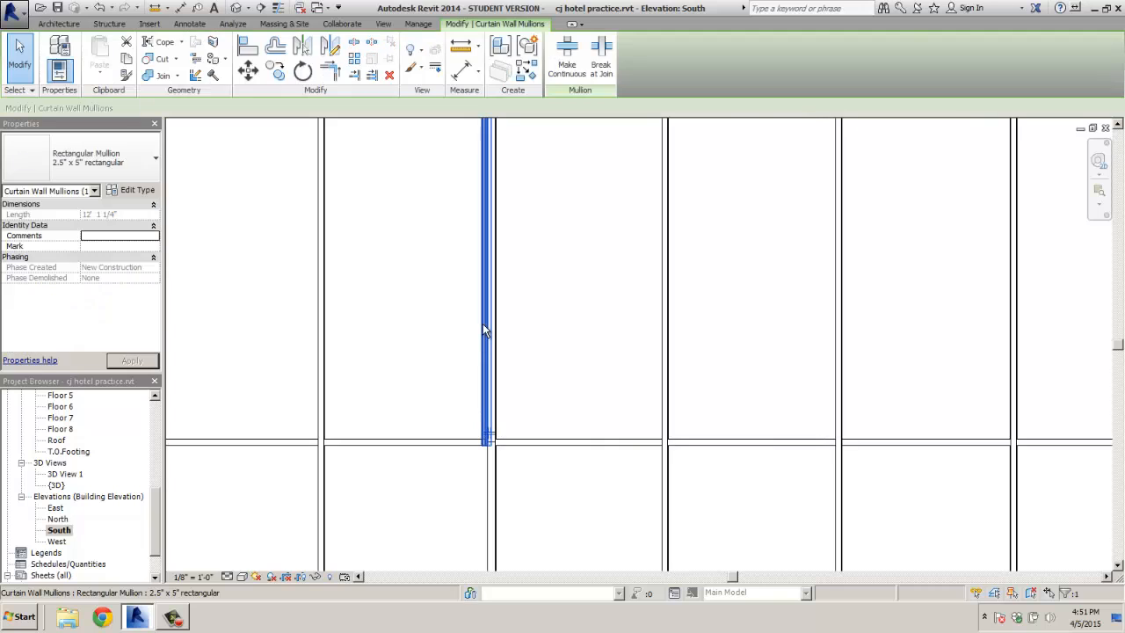
pyautogui.press('Escape')
pyautogui.moveTo(446, 314); pyautogui.dragTo(482, 515, button='middle')
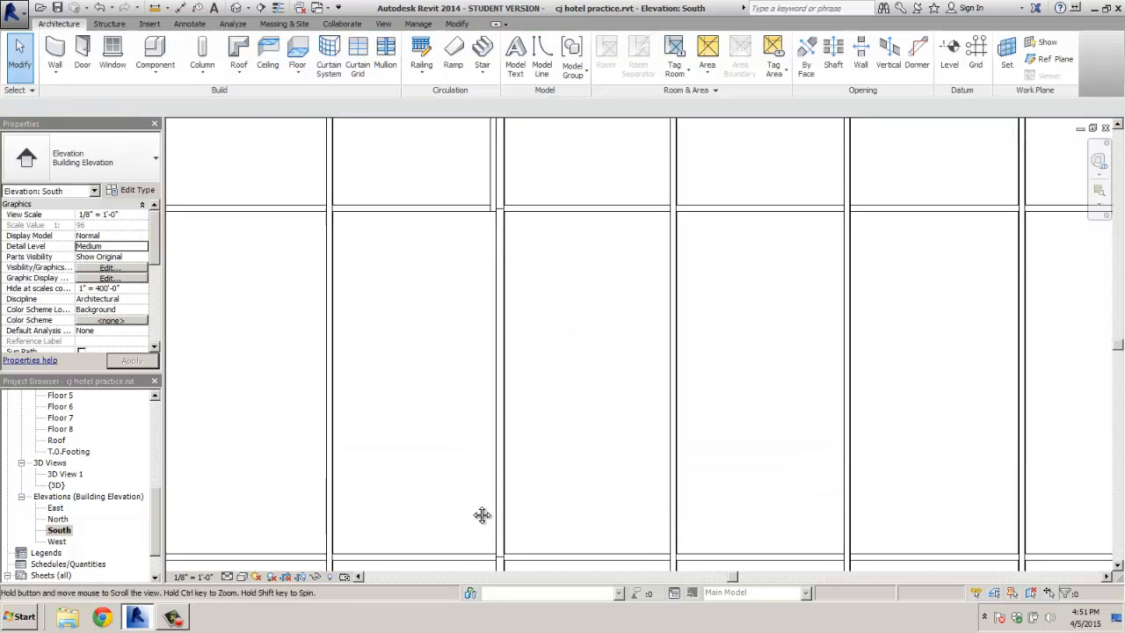
# Select the Exterior Glazing curtain wall, follow the junction up to the brick parapet, then deselect
pyautogui.click(509, 268)
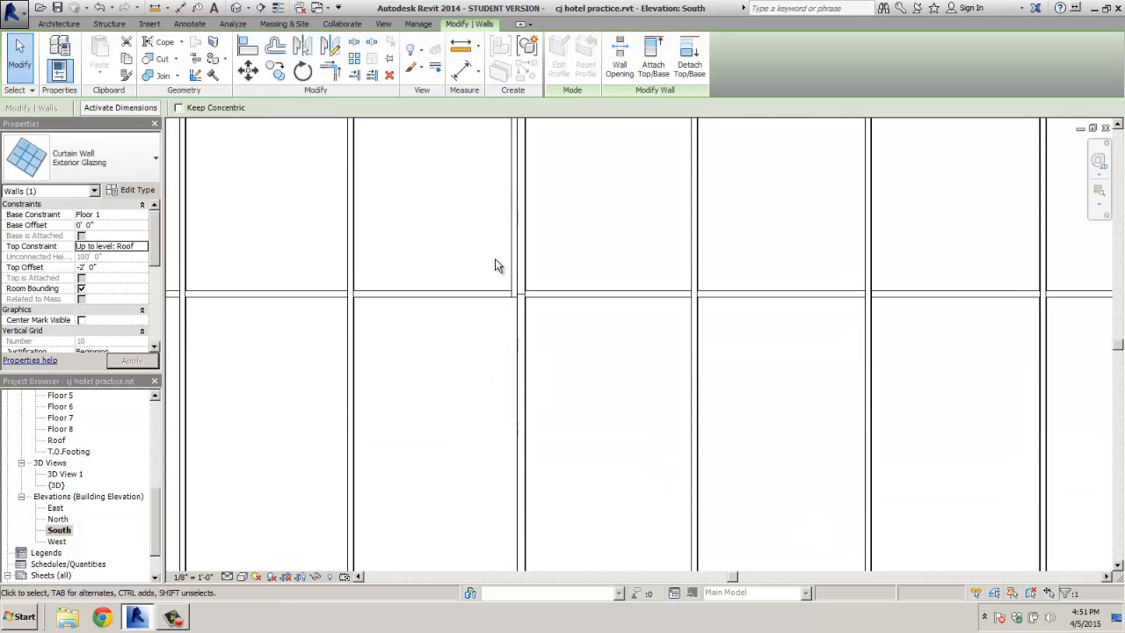
pyautogui.moveTo(511, 216); pyautogui.dragTo(510, 413, button='middle')
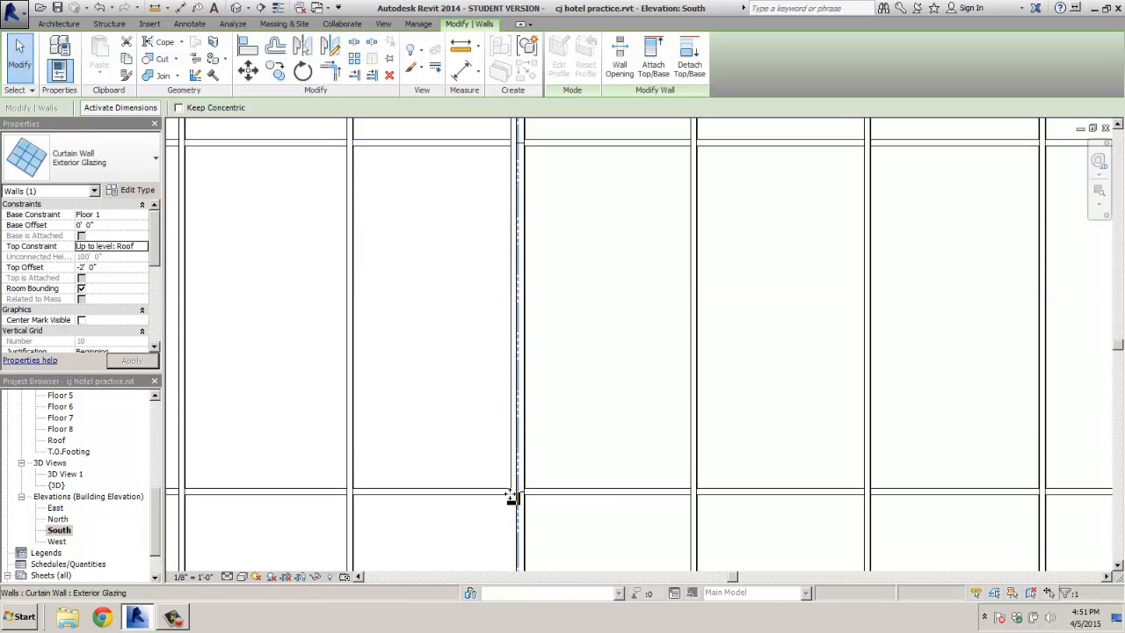
pyautogui.moveTo(512, 462); pyautogui.dragTo(518, 311, button='middle')
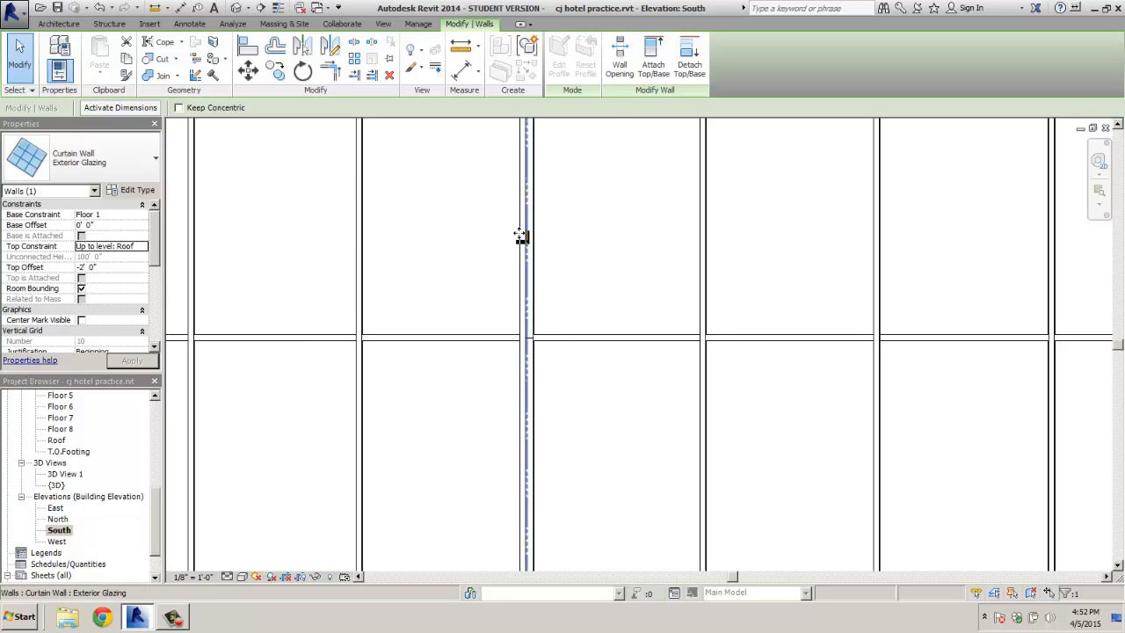
pyautogui.moveTo(519, 230); pyautogui.dragTo(521, 523, button='middle')
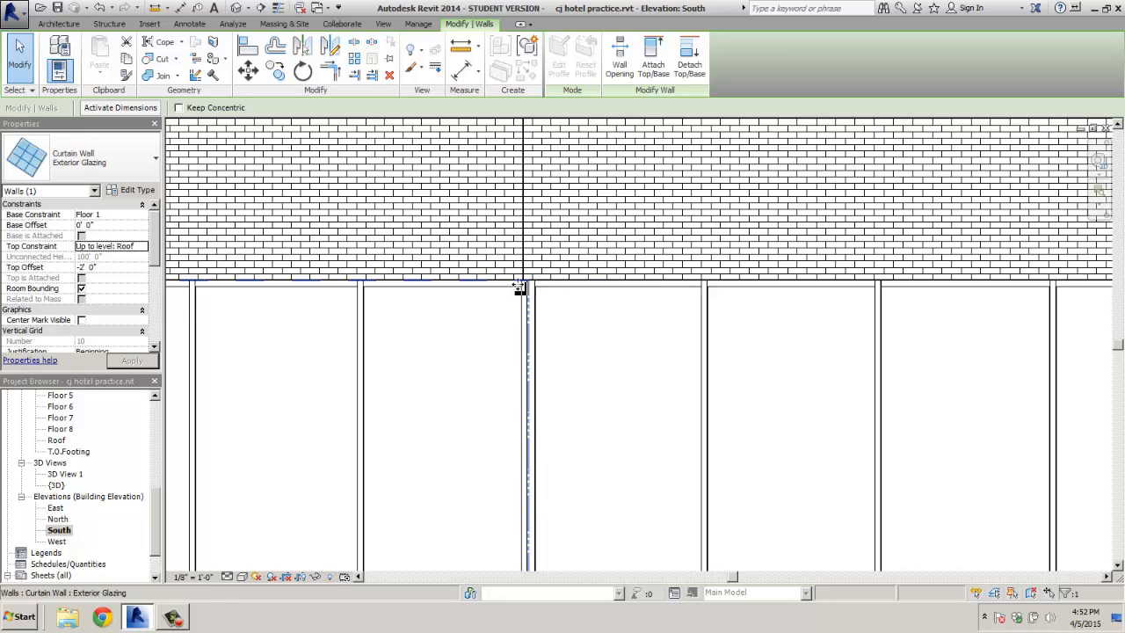
pyautogui.scroll(2, 519, 290)
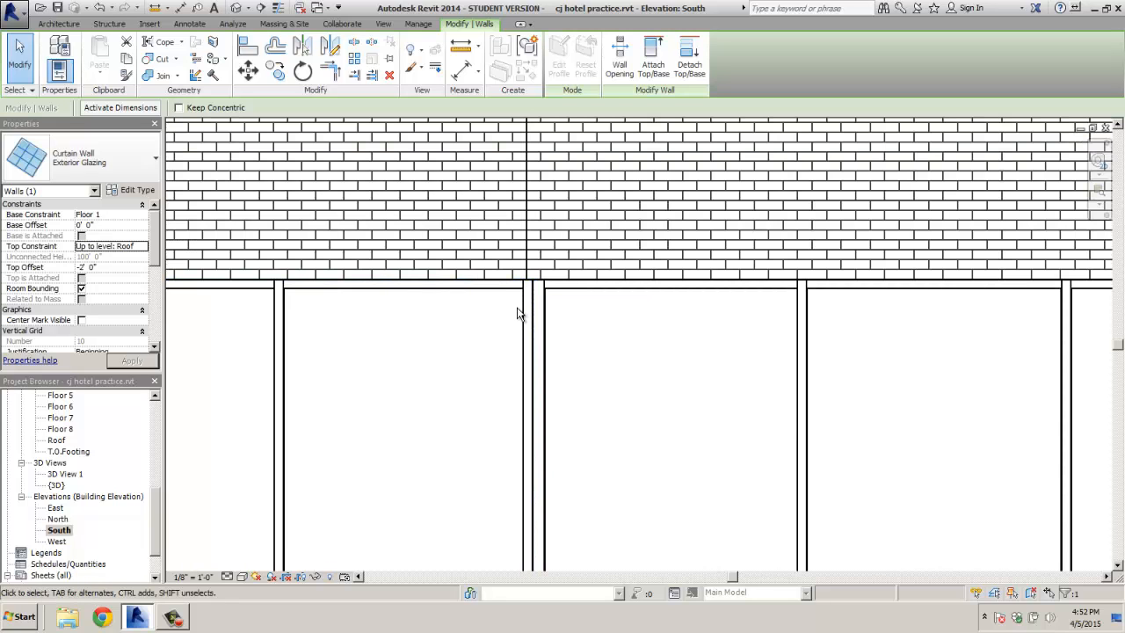
pyautogui.press('Escape')
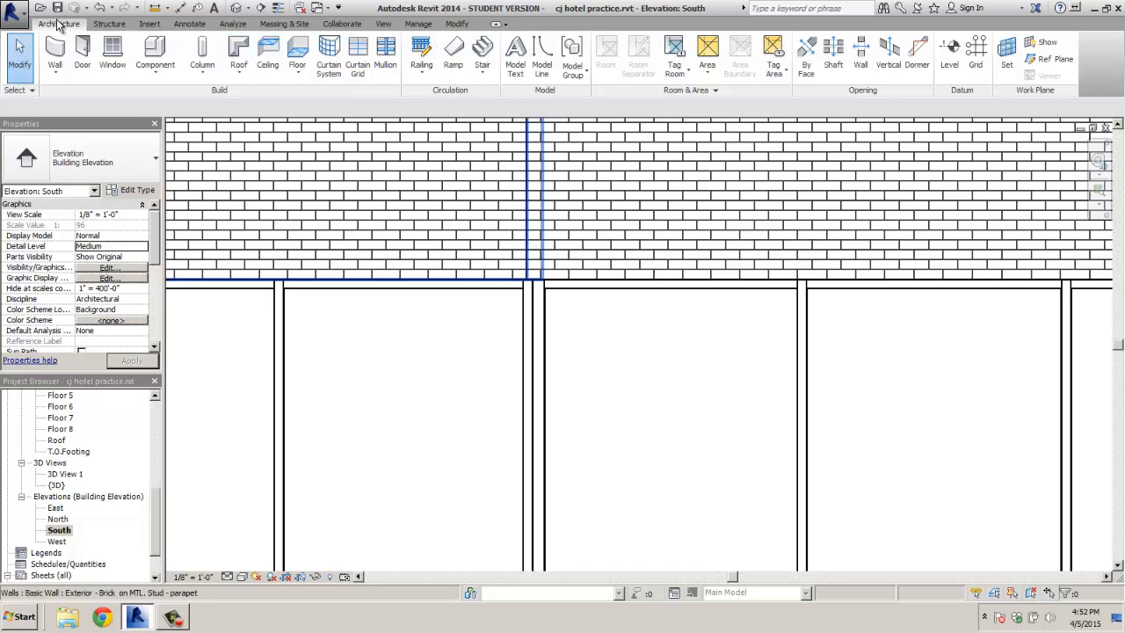
# Start and cancel the Mullion tool, then delete the doubled mullion at the junction
pyautogui.click(384, 55)
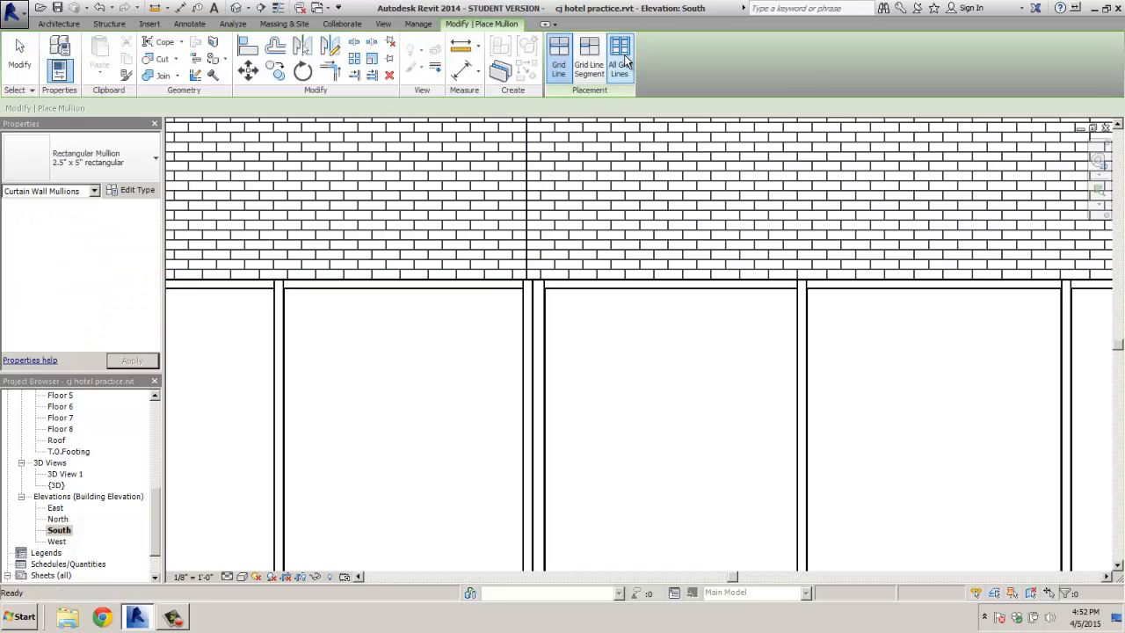
pyautogui.press('Escape')
pyautogui.click(527, 334)
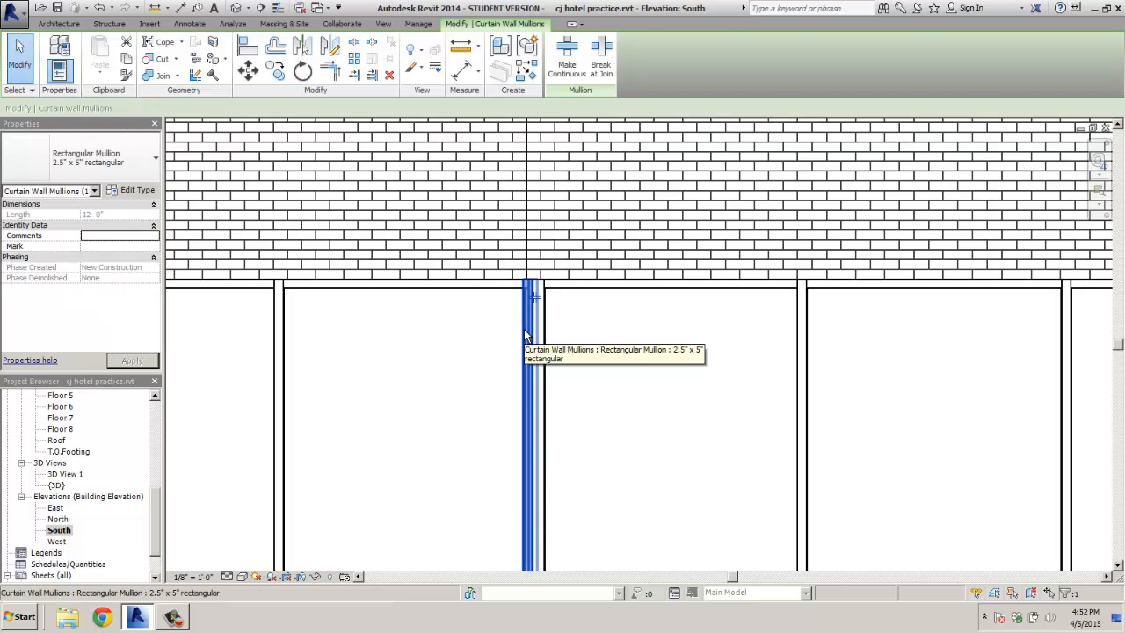
pyautogui.press('Delete')
pyautogui.scroll(-2, 482, 358)
# Delete the extra mullion at the junction on the lower panels
pyautogui.moveTo(491, 420); pyautogui.dragTo(486, 208, button='middle')
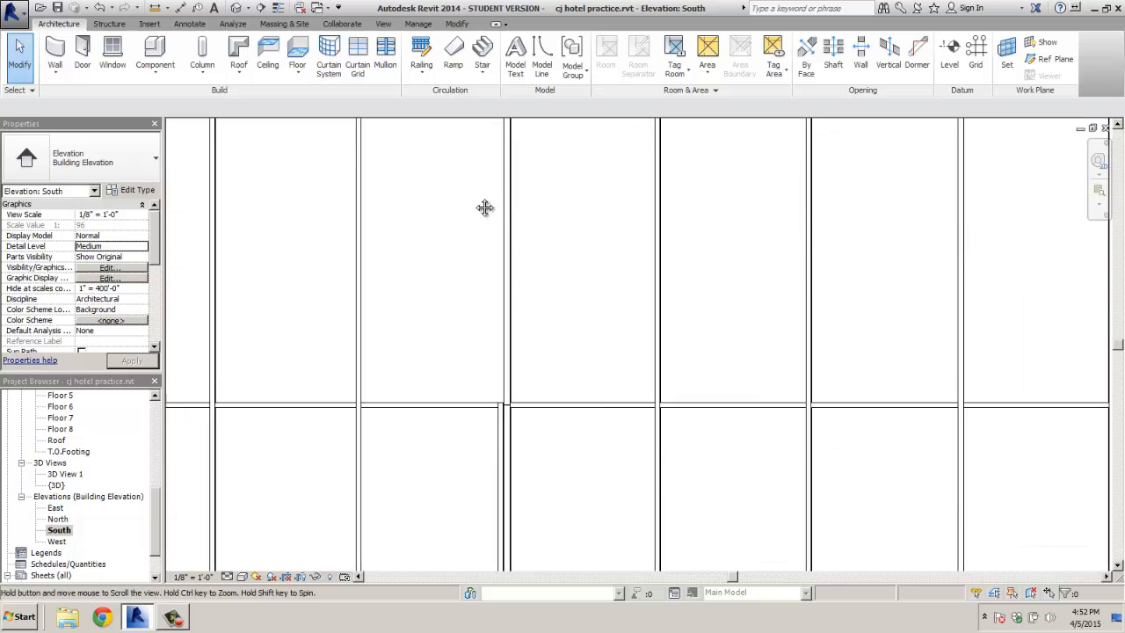
pyautogui.scroll(3, 492, 407)
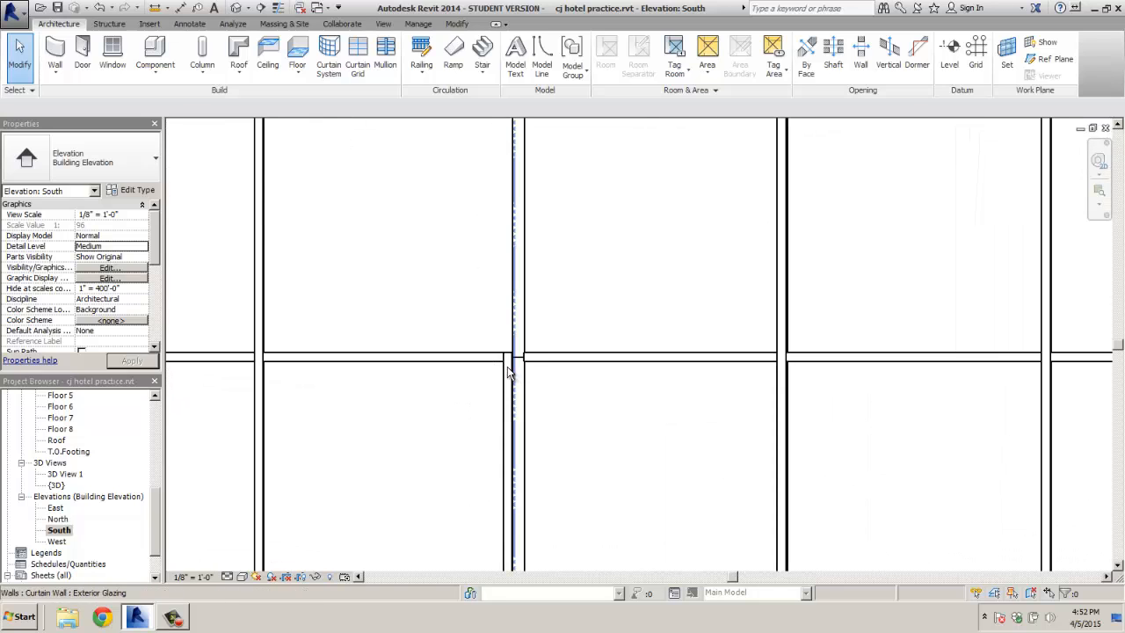
pyautogui.click(507, 373)
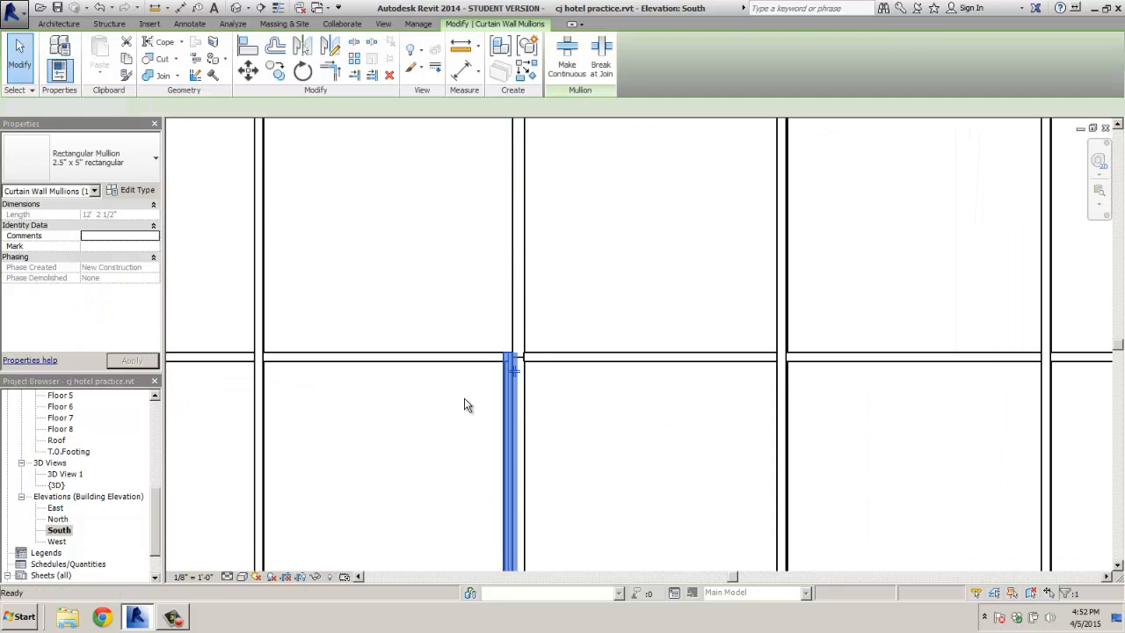
pyautogui.press('Delete')
# Farther down the junction, inspect the neighbouring mullions to check for duplicates
pyautogui.scroll(-2, 467, 403)
pyautogui.moveTo(564, 536)
pyautogui.mouseDown(button='middle')
pyautogui.moveTo(543, 283)
pyautogui.moveTo(564, 330)
pyautogui.moveTo(580, 284)
pyautogui.moveTo(580, 154)
pyautogui.mouseUp(button='middle')
pyautogui.moveTo(593, 442); pyautogui.dragTo(570, 206, button='middle')
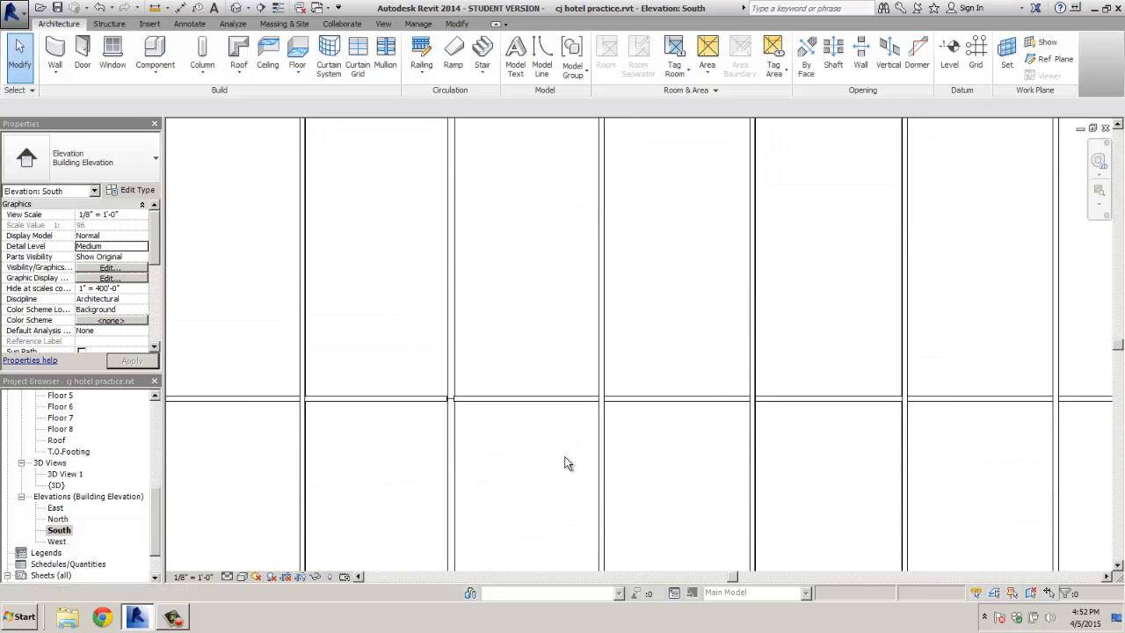
pyautogui.moveTo(565, 515)
pyautogui.mouseDown(button='middle')
pyautogui.moveTo(560, 254)
pyautogui.moveTo(557, 377)
pyautogui.mouseUp(button='middle')
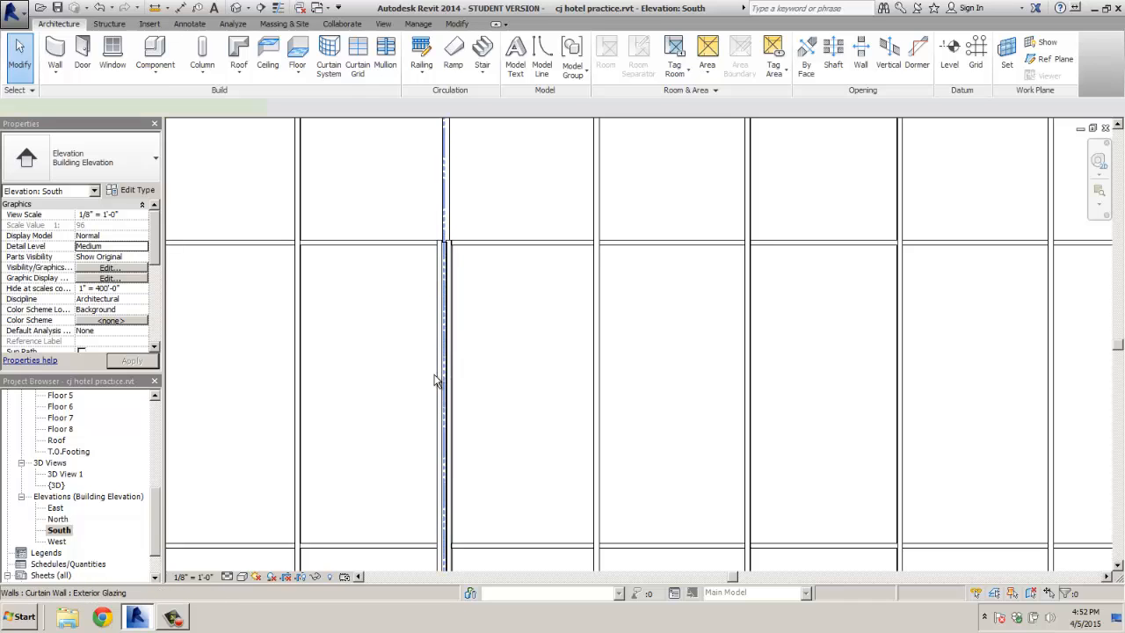
pyautogui.click(435, 380)
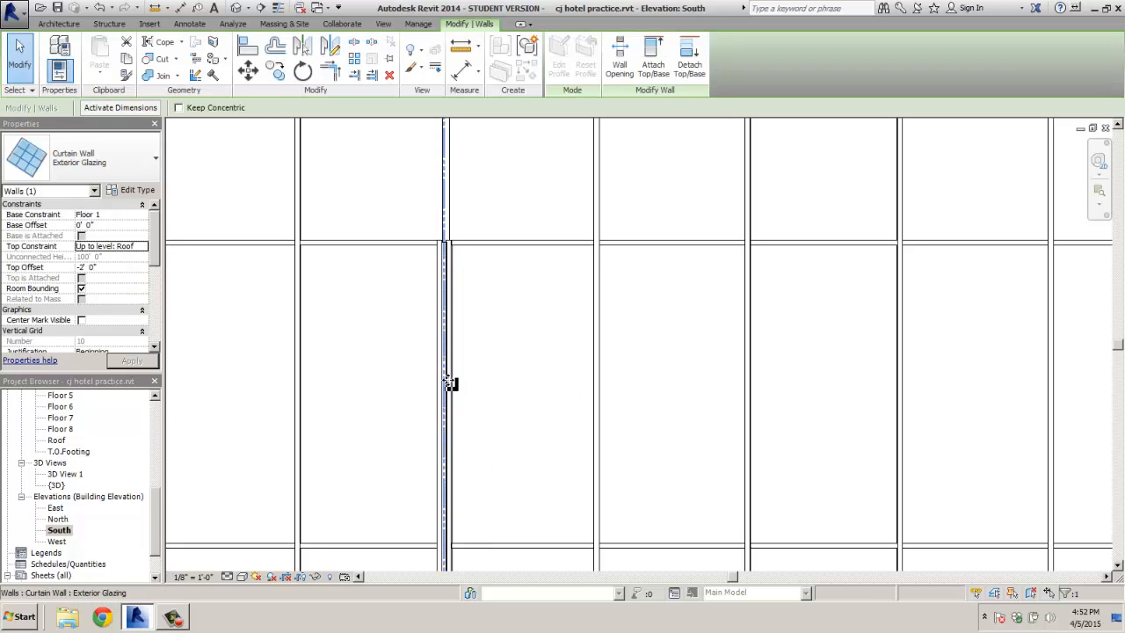
pyautogui.scroll(2, 449, 383)
pyautogui.click(451, 378)
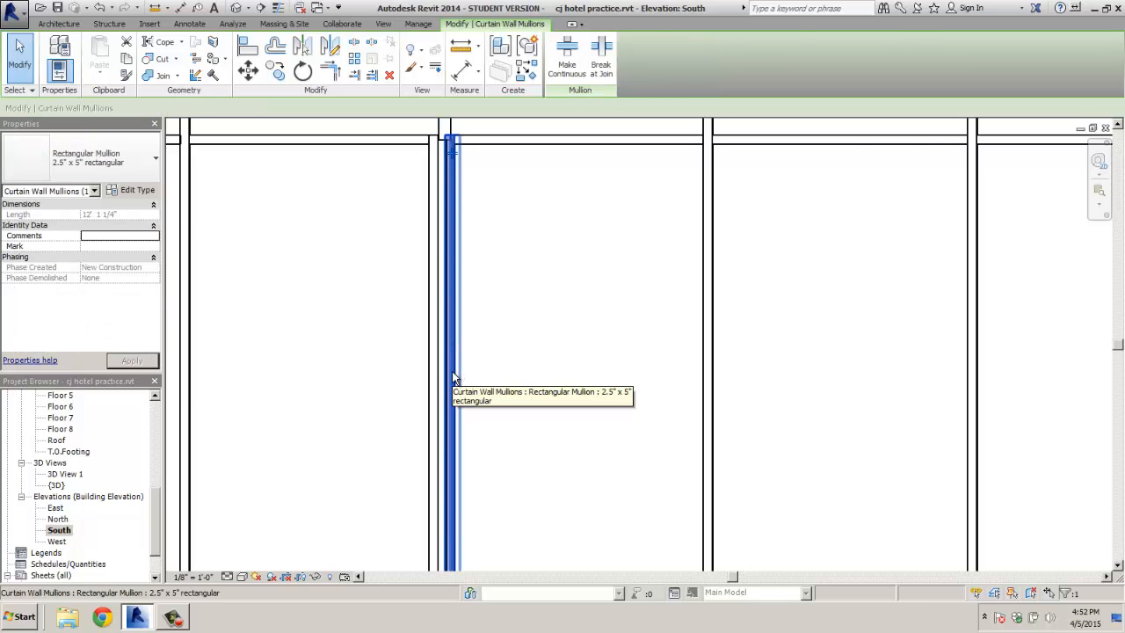
pyautogui.press('Escape')
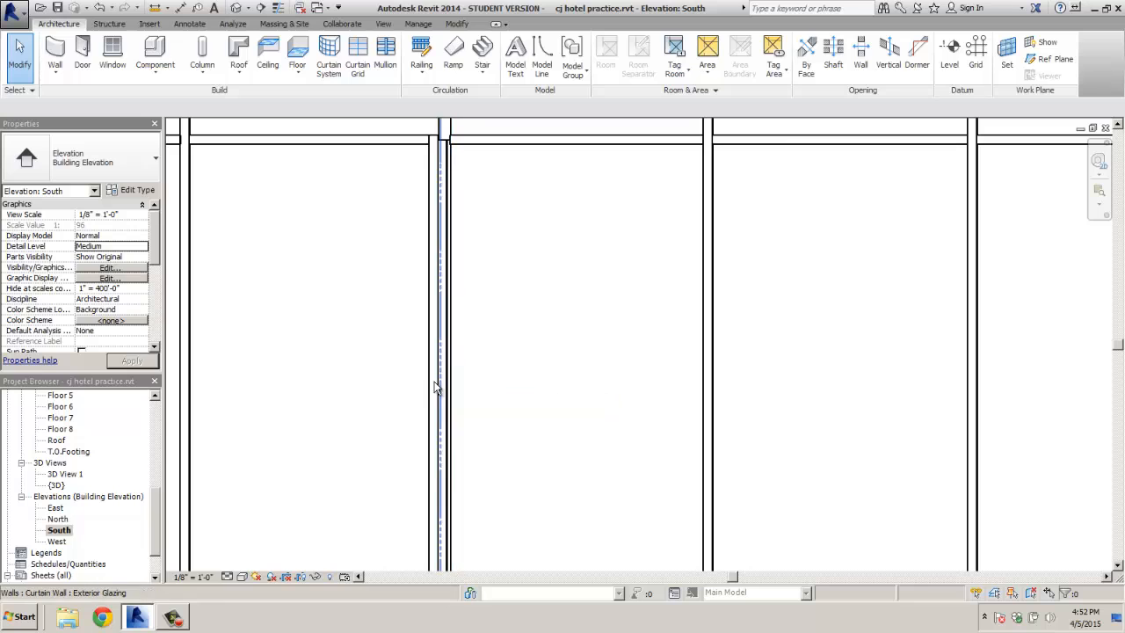
pyautogui.click(442, 388)
pyautogui.press('Escape')
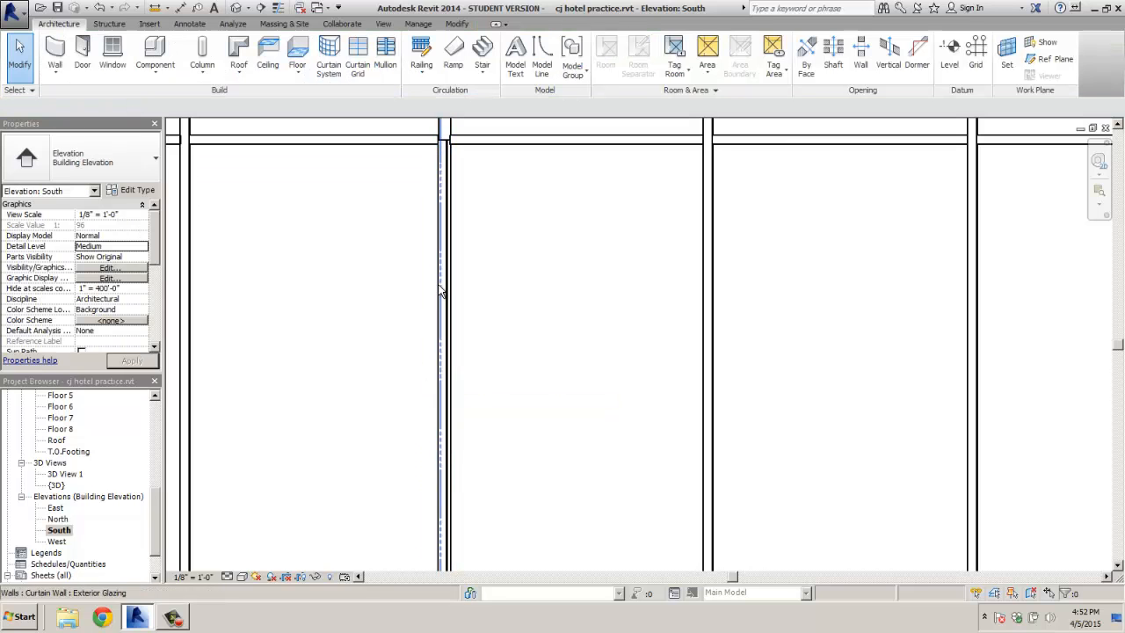
pyautogui.click(441, 369)
pyautogui.press('Escape')
# At the next floor's junction, delete the two remaining duplicate mullions
pyautogui.scroll(-2, 380, 302)
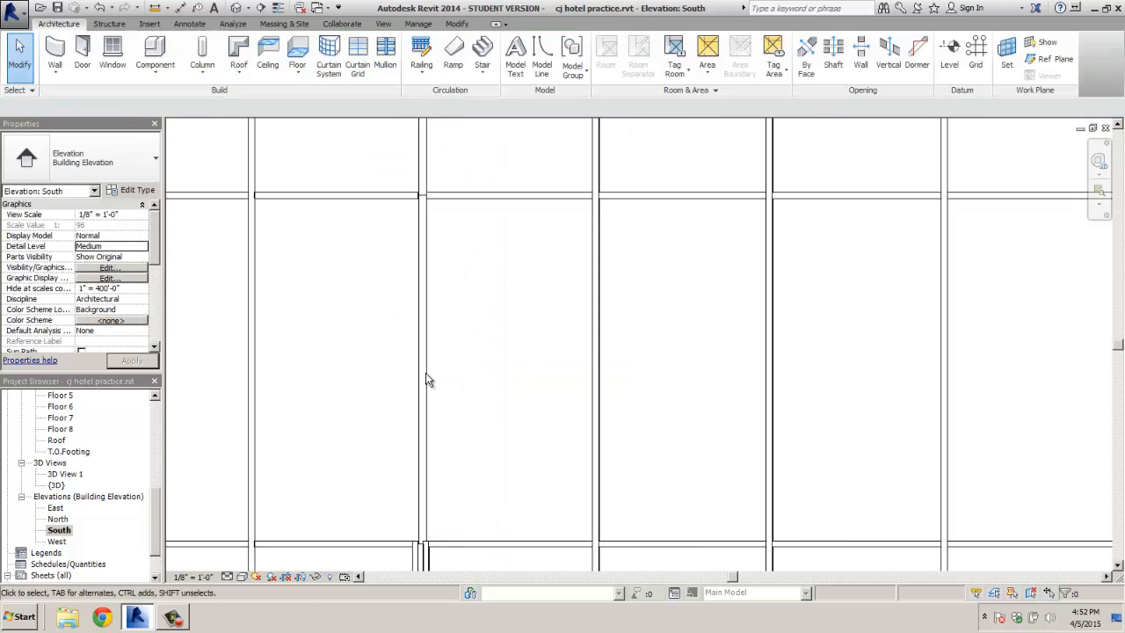
pyautogui.moveTo(482, 431); pyautogui.dragTo(481, 193, button='middle')
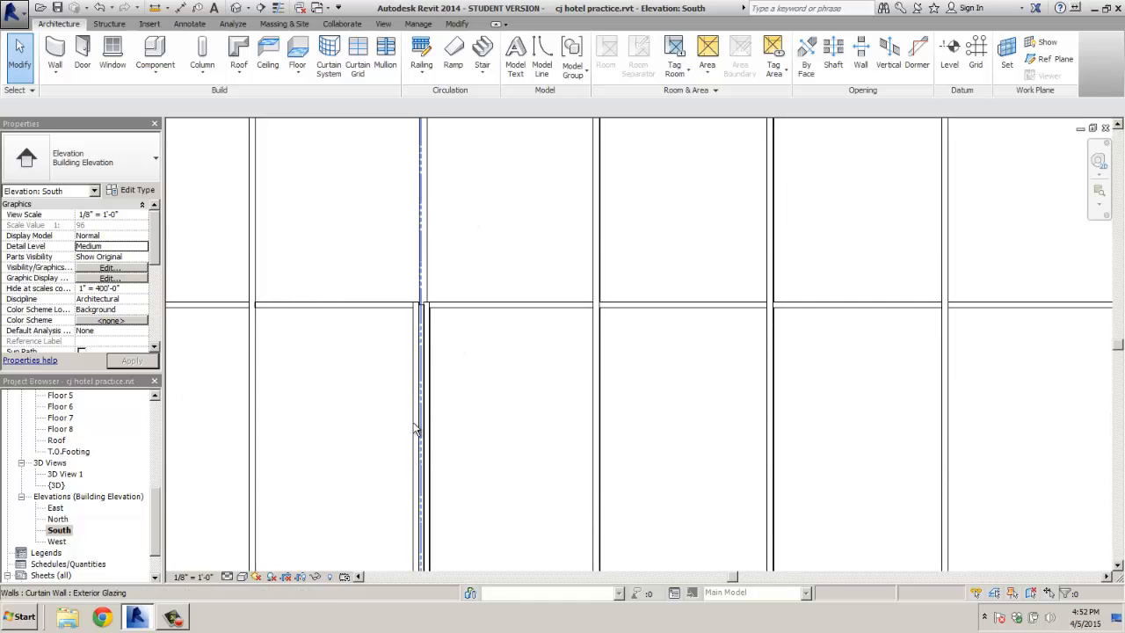
pyautogui.scroll(2, 415, 427)
pyautogui.click(417, 418)
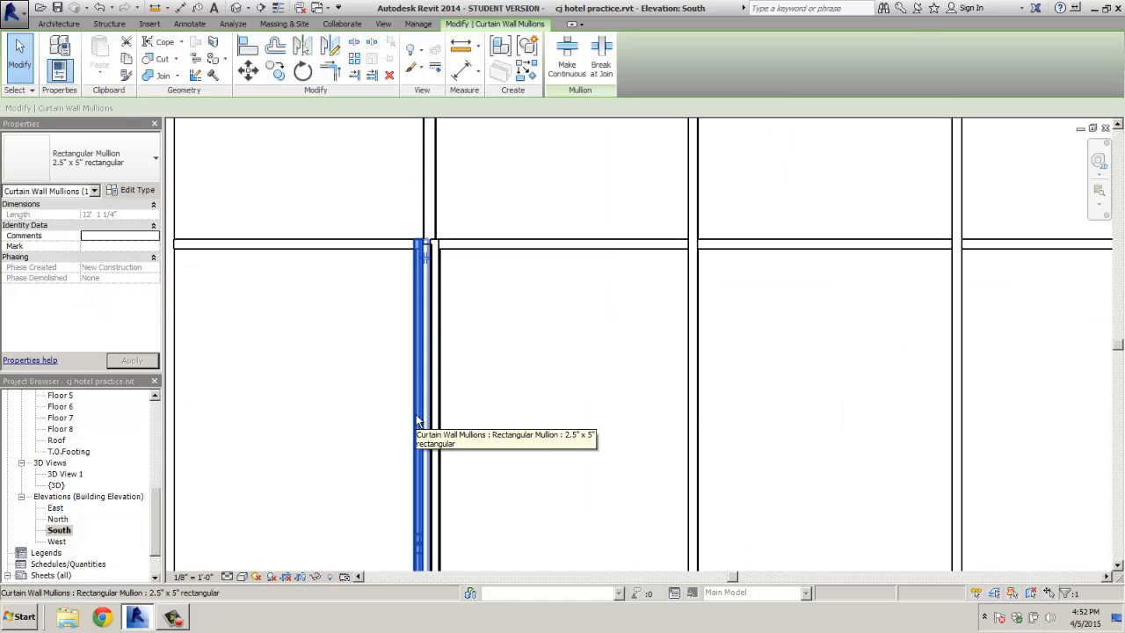
pyautogui.press('Escape')
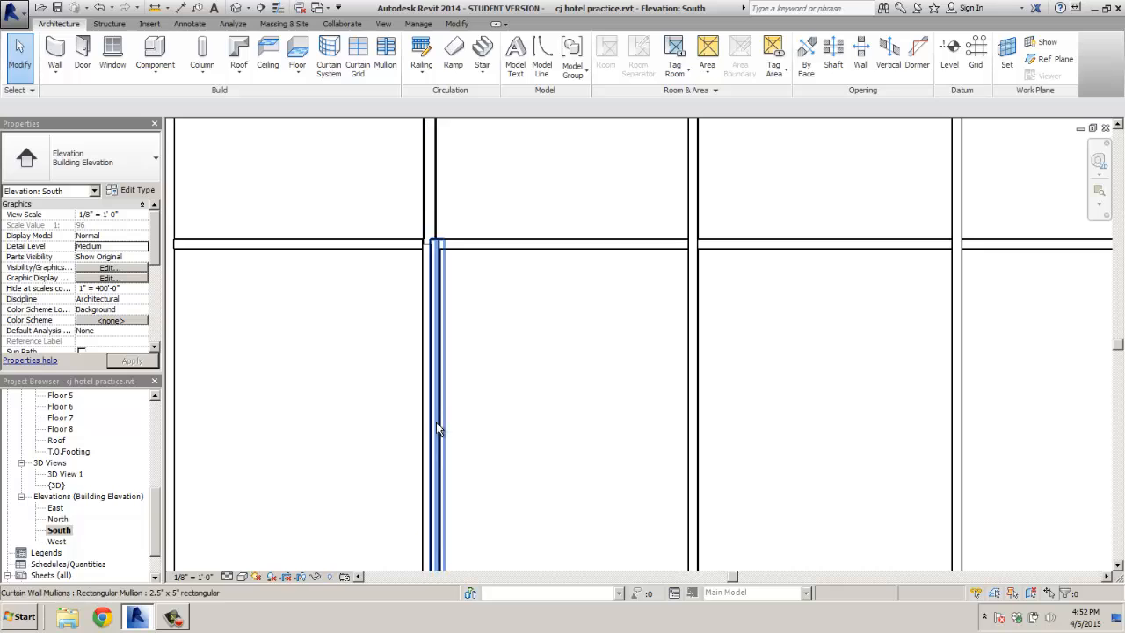
pyautogui.click(439, 425)
pyautogui.press('Delete')
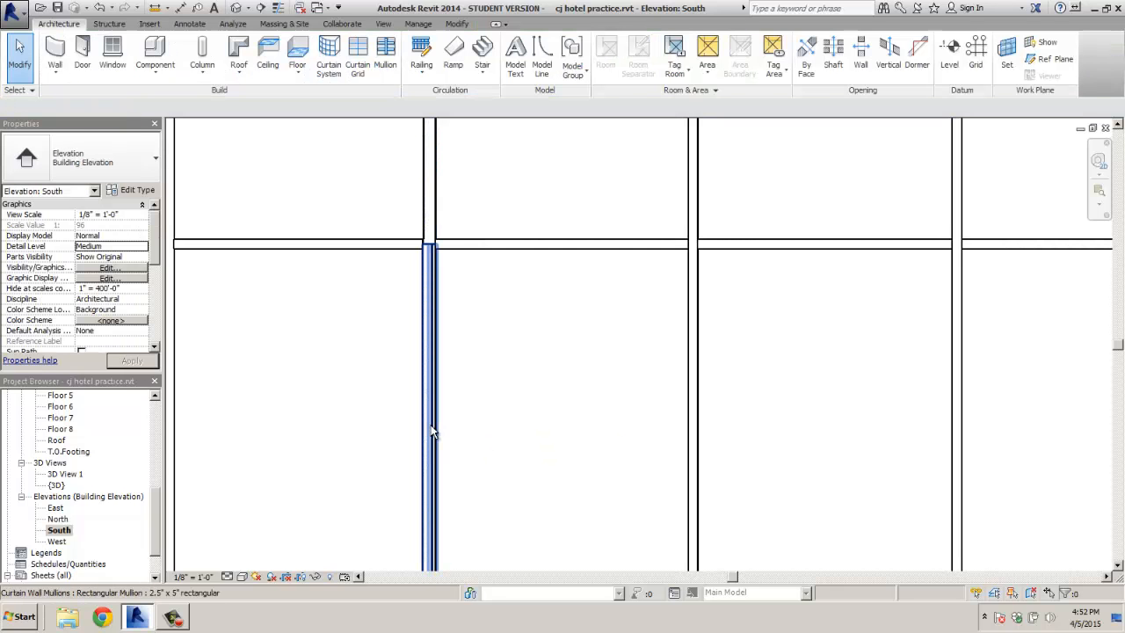
pyautogui.click(432, 430)
pyautogui.press('Delete')
# On the lower floors, select three junction elements to check them, then clear the selection
pyautogui.scroll(-2, 447, 425)
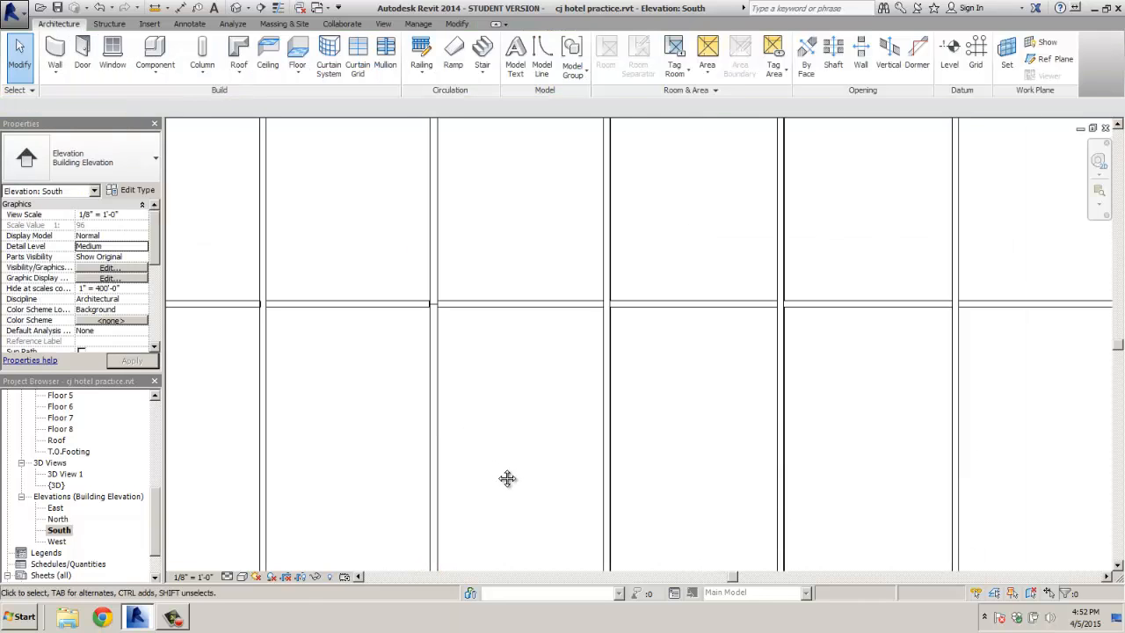
pyautogui.moveTo(508, 479); pyautogui.dragTo(510, 290, button='middle')
pyautogui.moveTo(519, 376); pyautogui.dragTo(510, 286, button='middle')
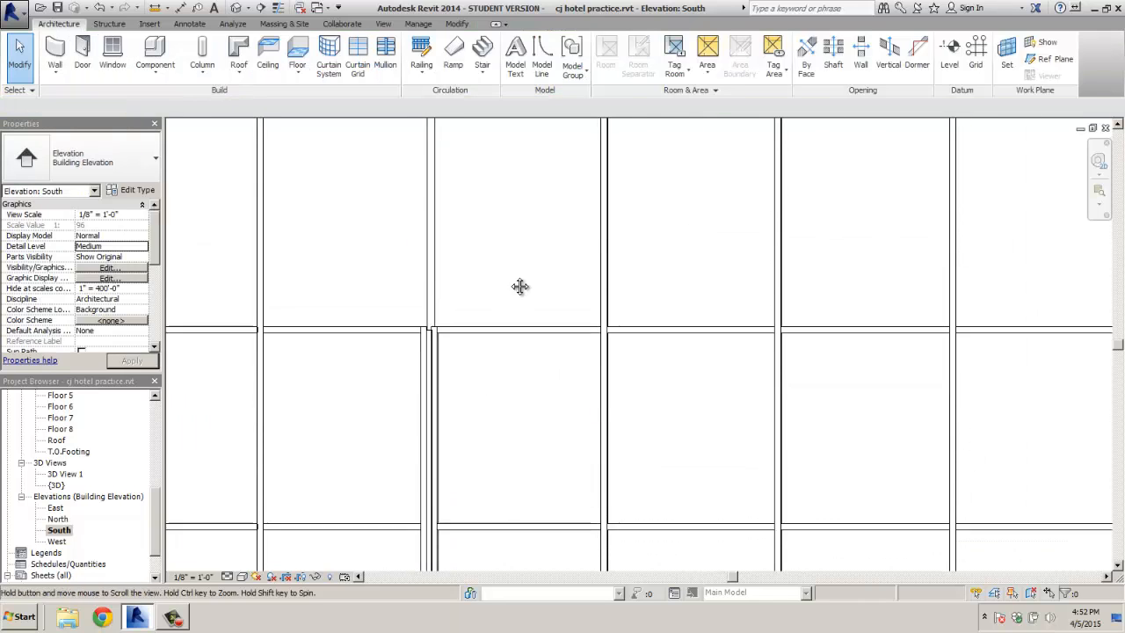
pyautogui.click(423, 368)
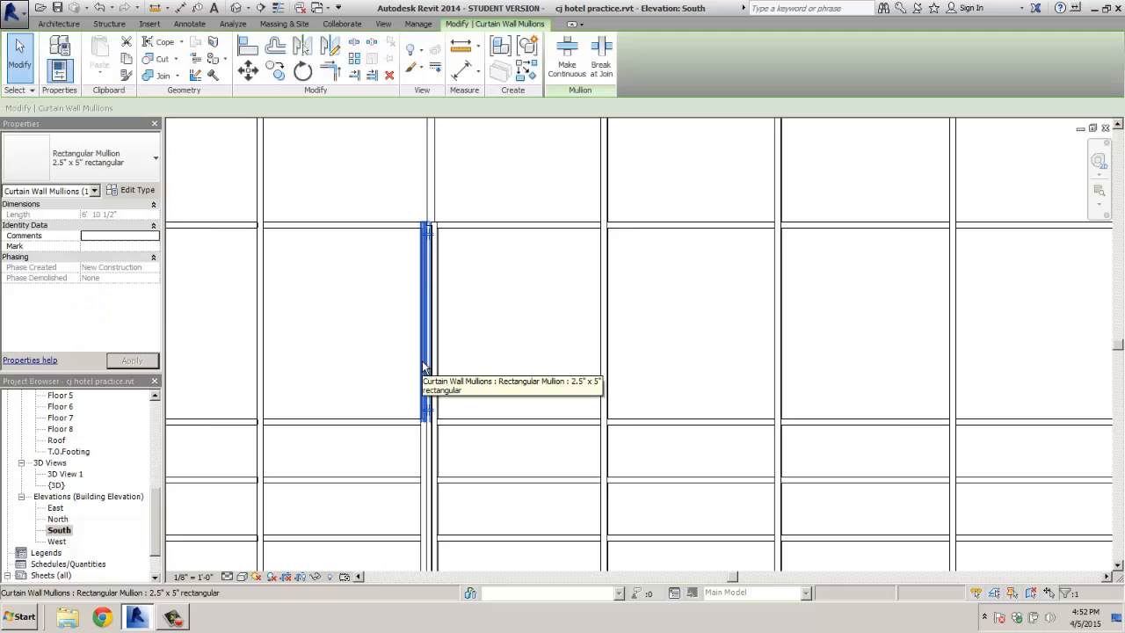
pyautogui.keyDown('ctrl'); pyautogui.click(422, 458); pyautogui.keyUp('ctrl')
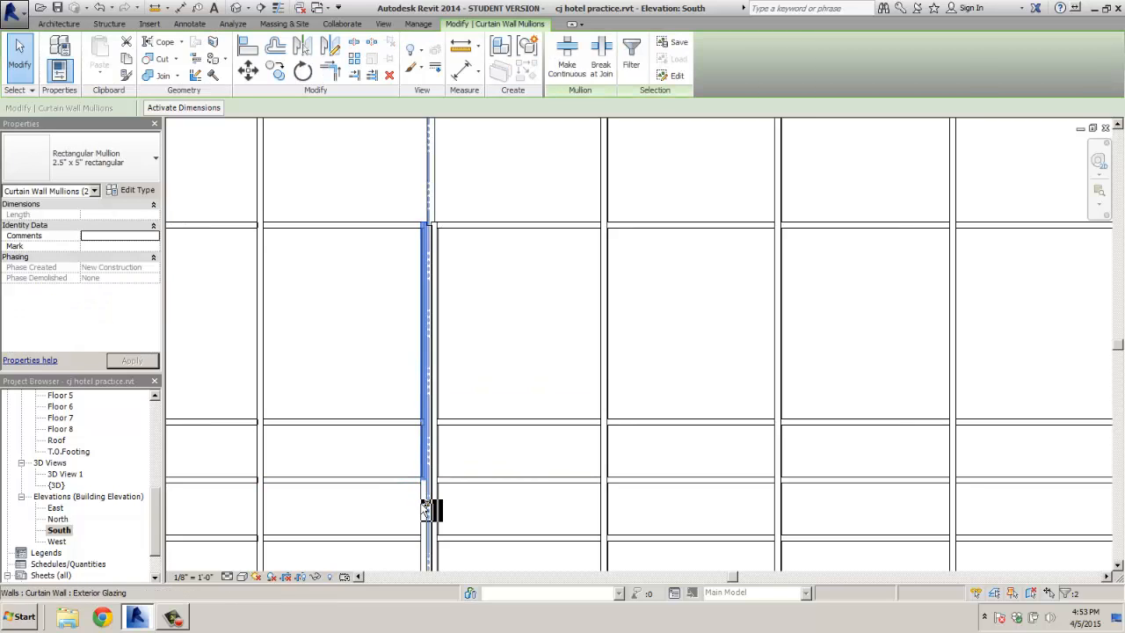
pyautogui.keyDown('ctrl'); pyautogui.click(427, 514); pyautogui.keyUp('ctrl')
pyautogui.moveTo(428, 517); pyautogui.dragTo(412, 392, button='middle')
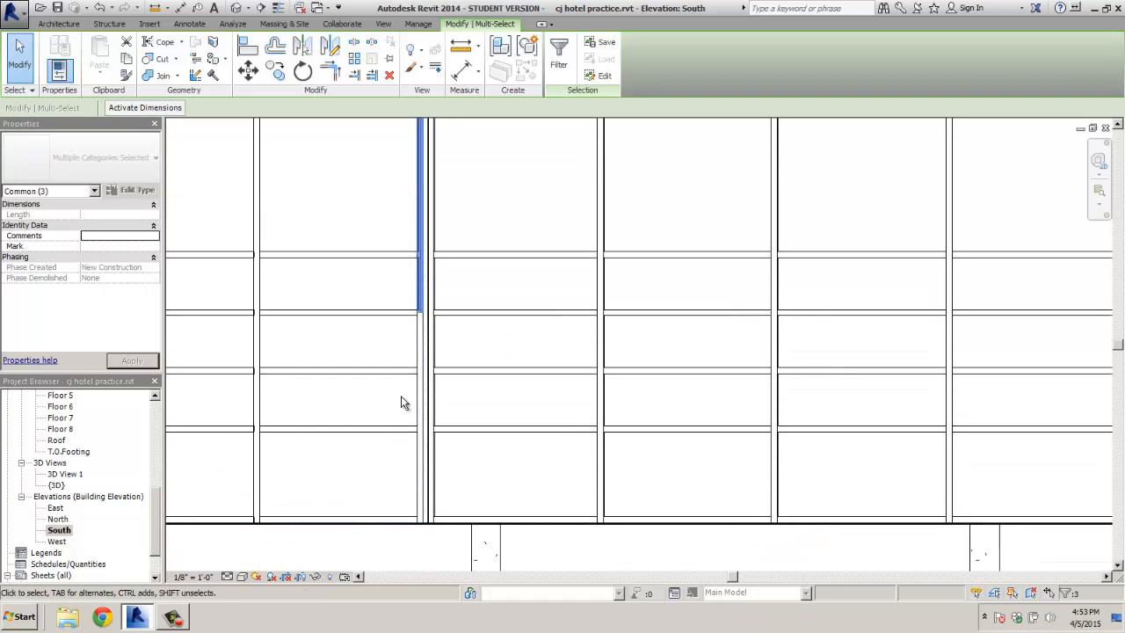
pyautogui.press('Escape')
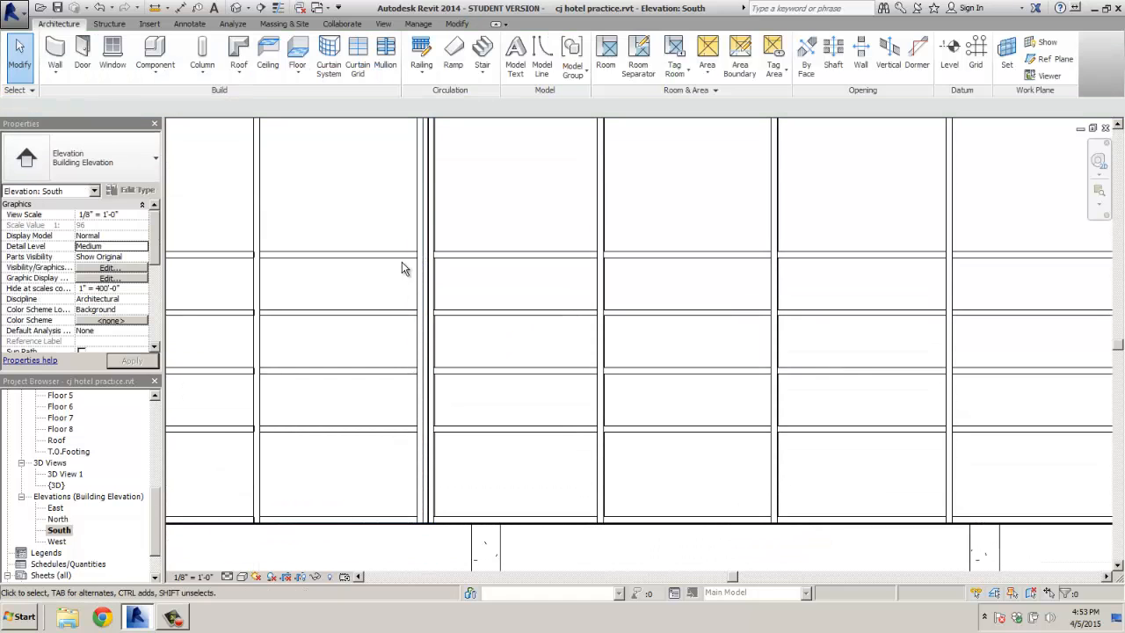
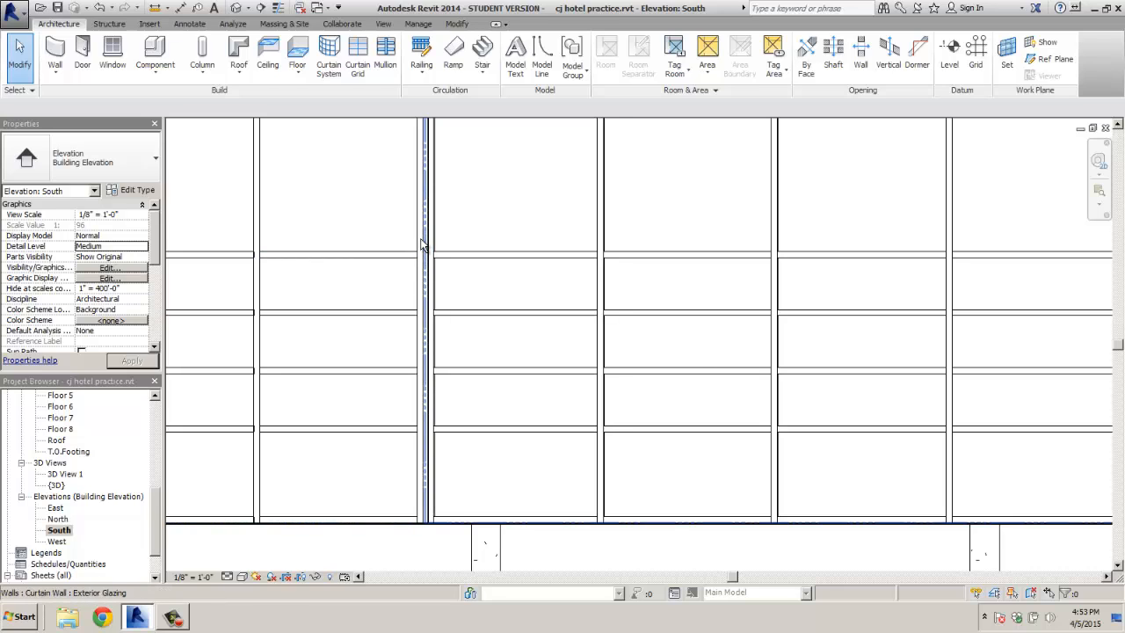
# Select five mullion segments on the narrow grid line, then clear the selection
pyautogui.click(422, 245)
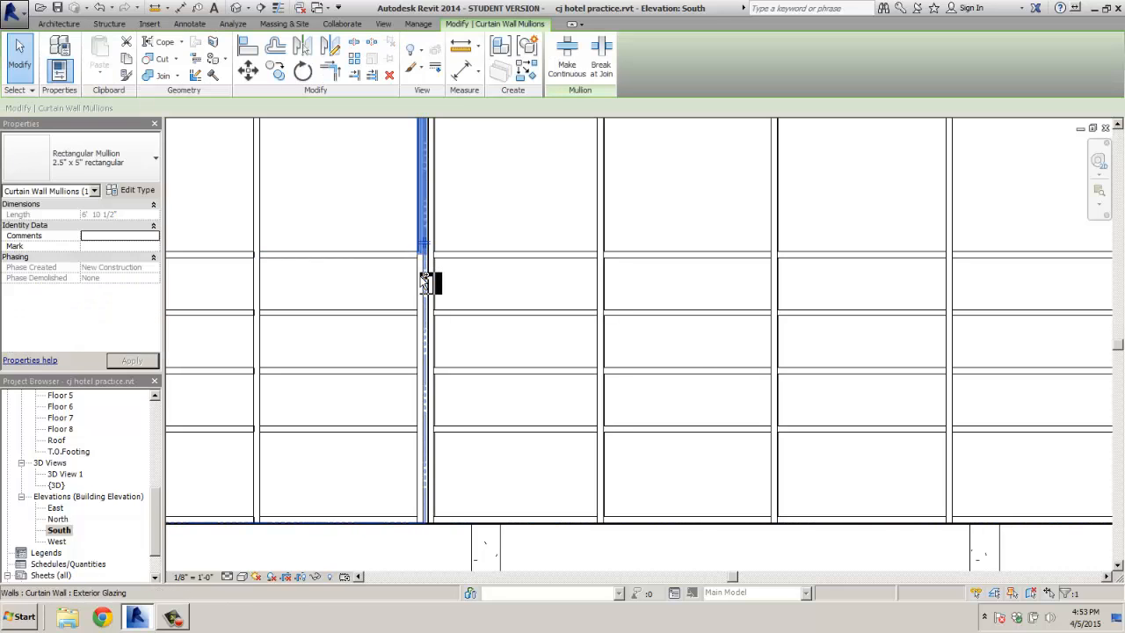
pyautogui.keyDown('ctrl'); pyautogui.click(422, 283); pyautogui.keyUp('ctrl')
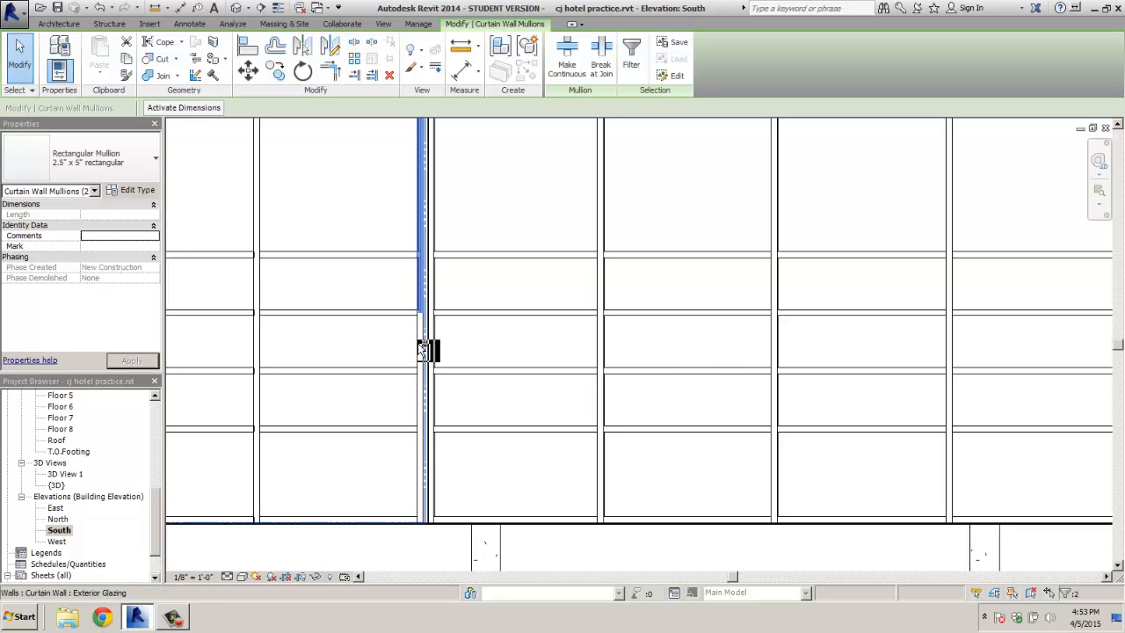
pyautogui.keyDown('ctrl'); pyautogui.click(418, 343); pyautogui.keyUp('ctrl')
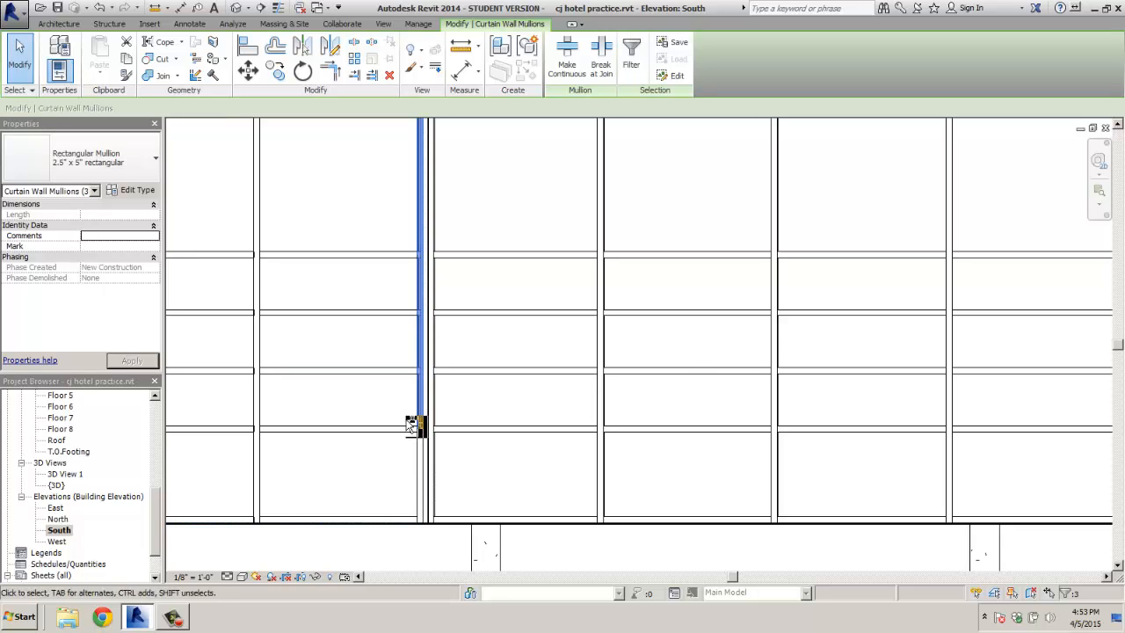
pyautogui.keyDown('ctrl'); pyautogui.click(413, 419); pyautogui.keyUp('ctrl')
pyautogui.keyDown('ctrl'); pyautogui.click(425, 459); pyautogui.keyUp('ctrl')
pyautogui.press('Escape')
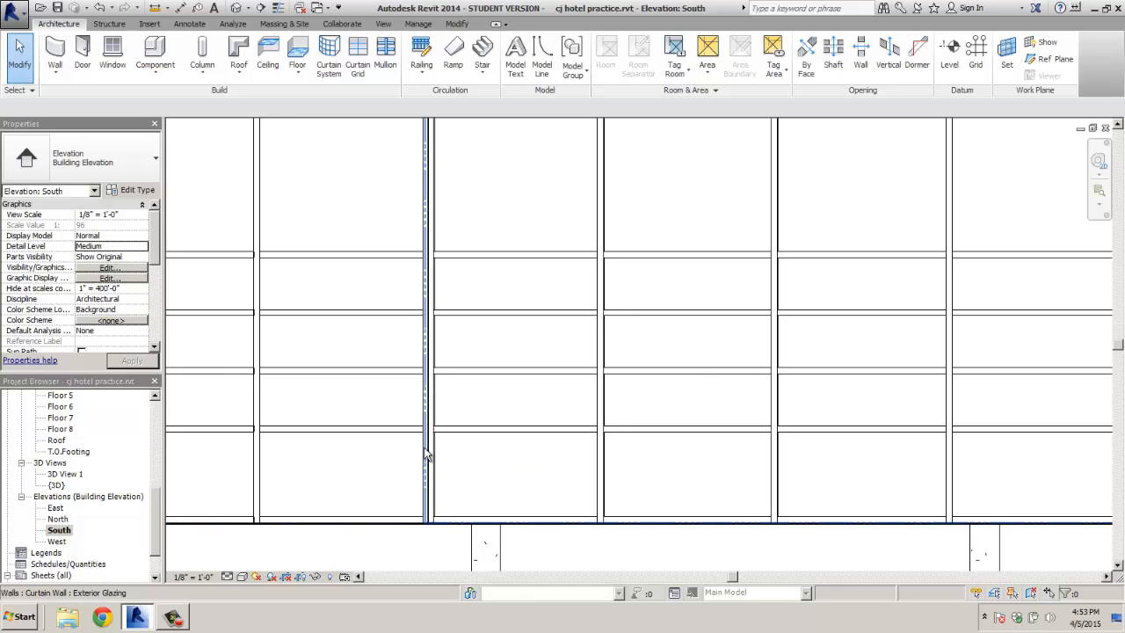
pyautogui.scroll(-1, 426, 492)
pyautogui.scroll(2, 426, 506)
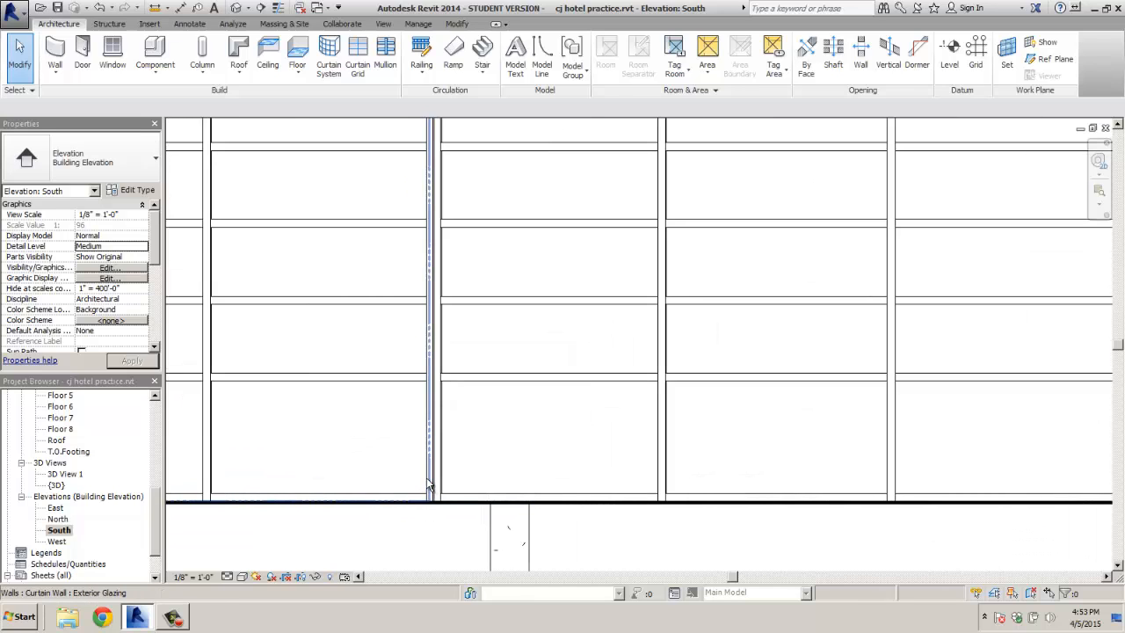
# Reselect the grid line's mullion segments from the bottom upward, then clear the selection again
pyautogui.click(431, 490)
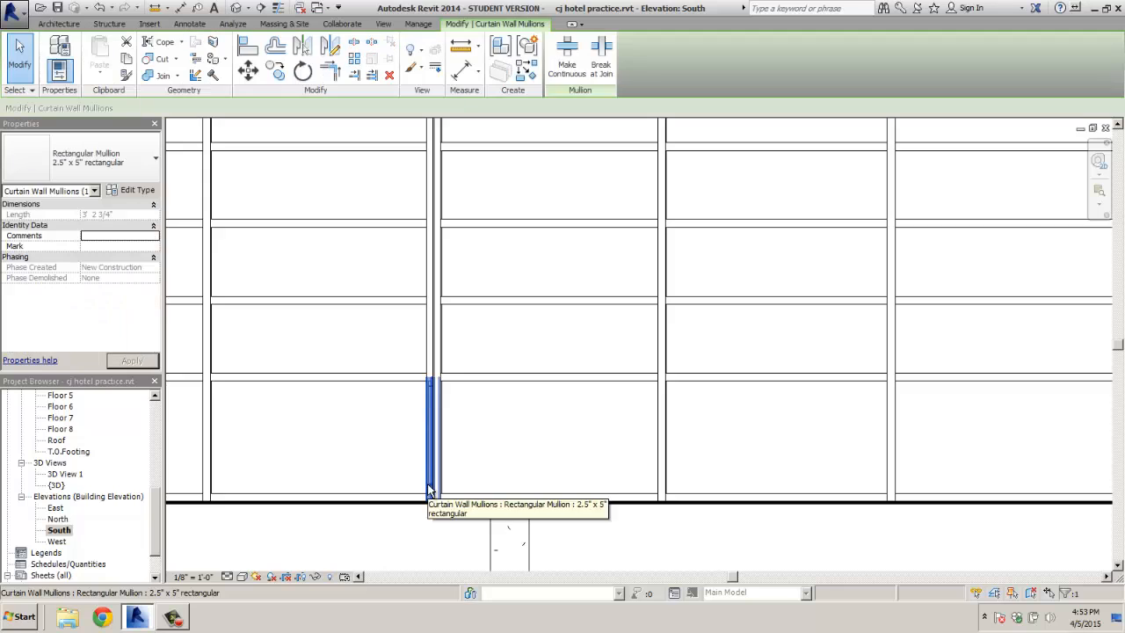
pyautogui.keyDown('ctrl'); pyautogui.click(429, 288); pyautogui.keyUp('ctrl')
pyautogui.keyDown('ctrl'); pyautogui.click(432, 213); pyautogui.keyUp('ctrl')
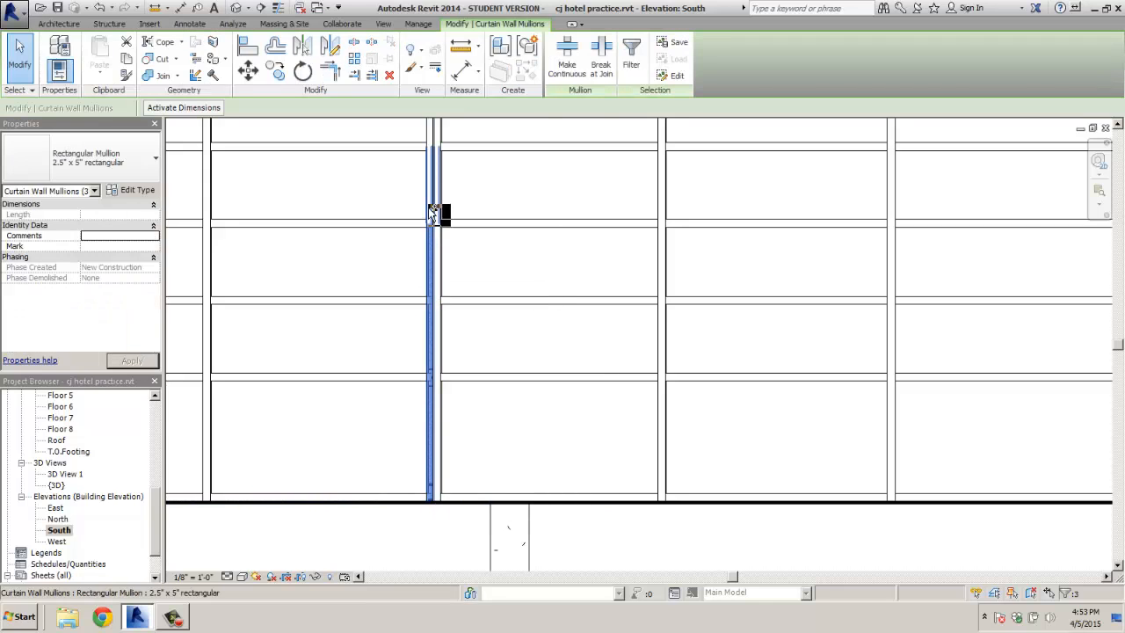
pyautogui.keyDown('ctrl'); pyautogui.click(431, 130); pyautogui.keyUp('ctrl')
pyautogui.keyDown('ctrl'); pyautogui.click(424, 141); pyautogui.keyUp('ctrl')
pyautogui.moveTo(417, 167); pyautogui.dragTo(411, 458, button='middle')
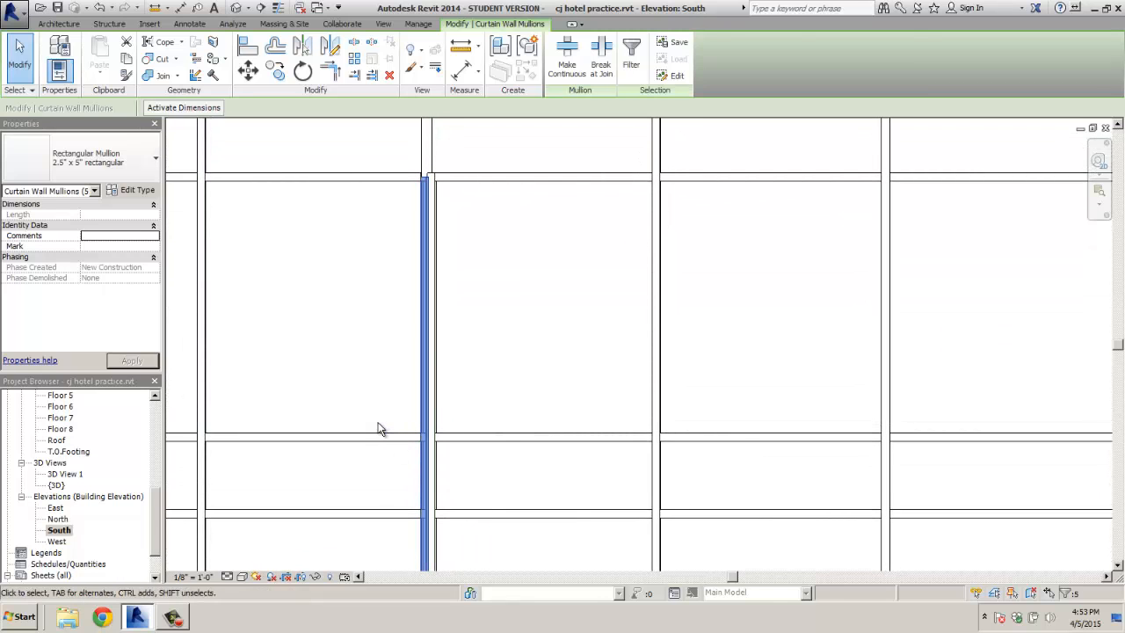
pyautogui.press('Escape')
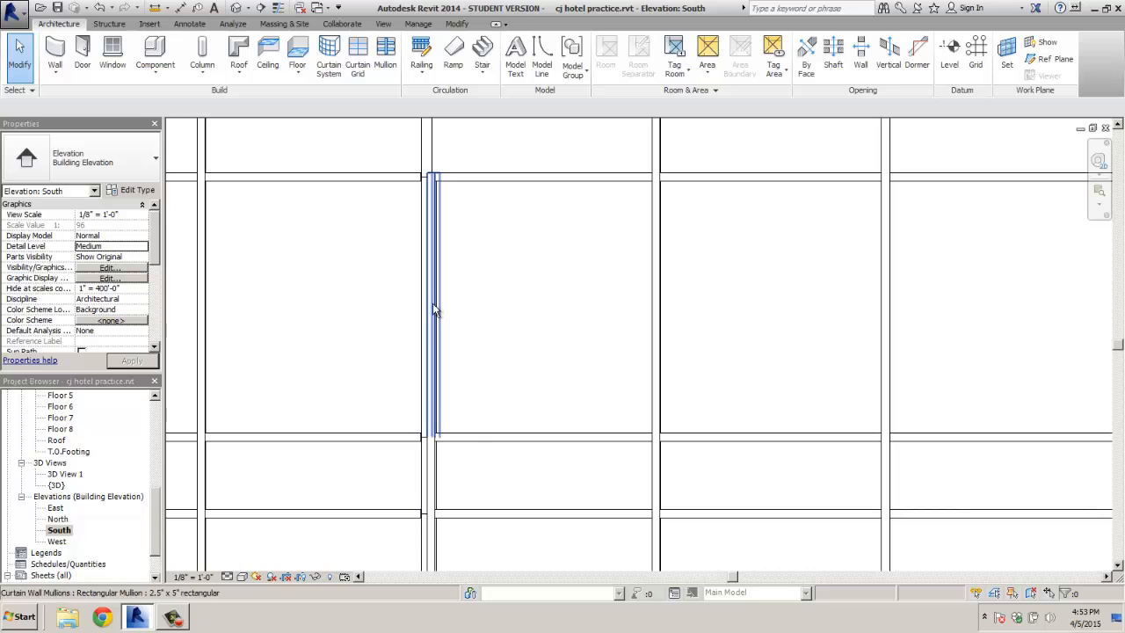
# Select the five vertical mullion segments down the grid line and delete them
pyautogui.click(437, 311)
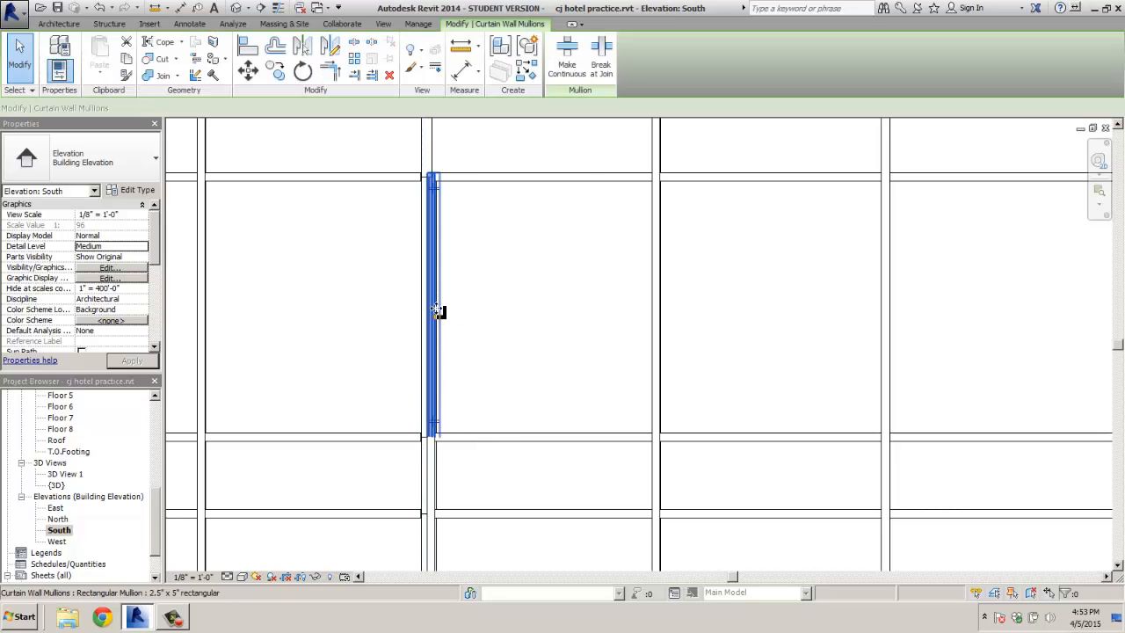
pyautogui.keyDown('ctrl'); pyautogui.click(439, 472); pyautogui.keyUp('ctrl')
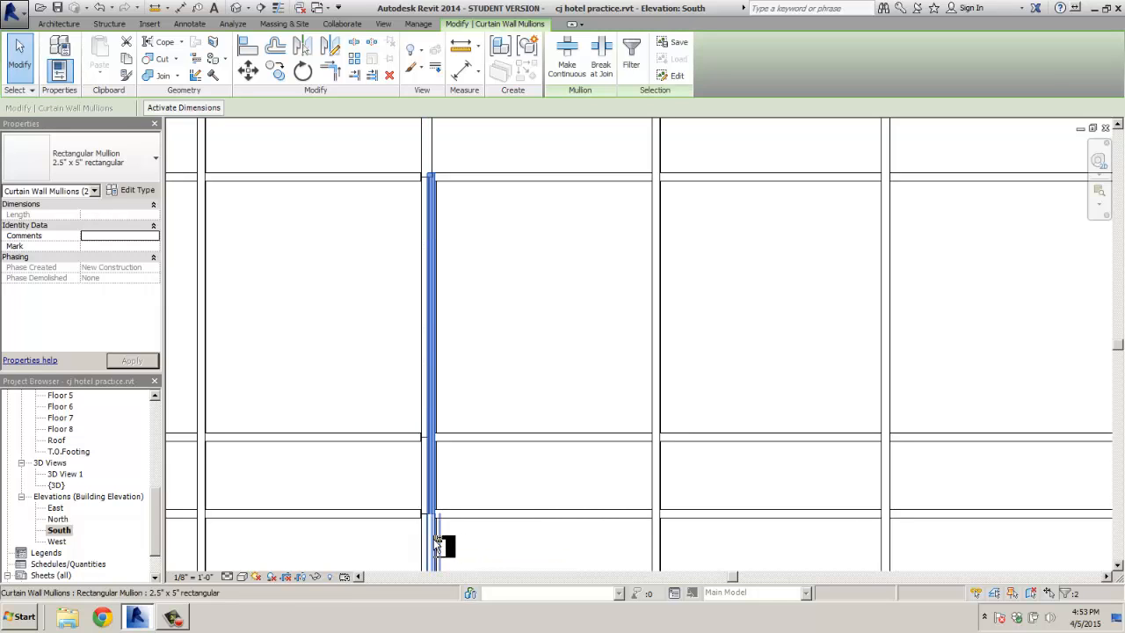
pyautogui.keyDown('ctrl'); pyautogui.click(437, 545); pyautogui.keyUp('ctrl')
pyautogui.moveTo(452, 535); pyautogui.dragTo(477, 394, button='middle')
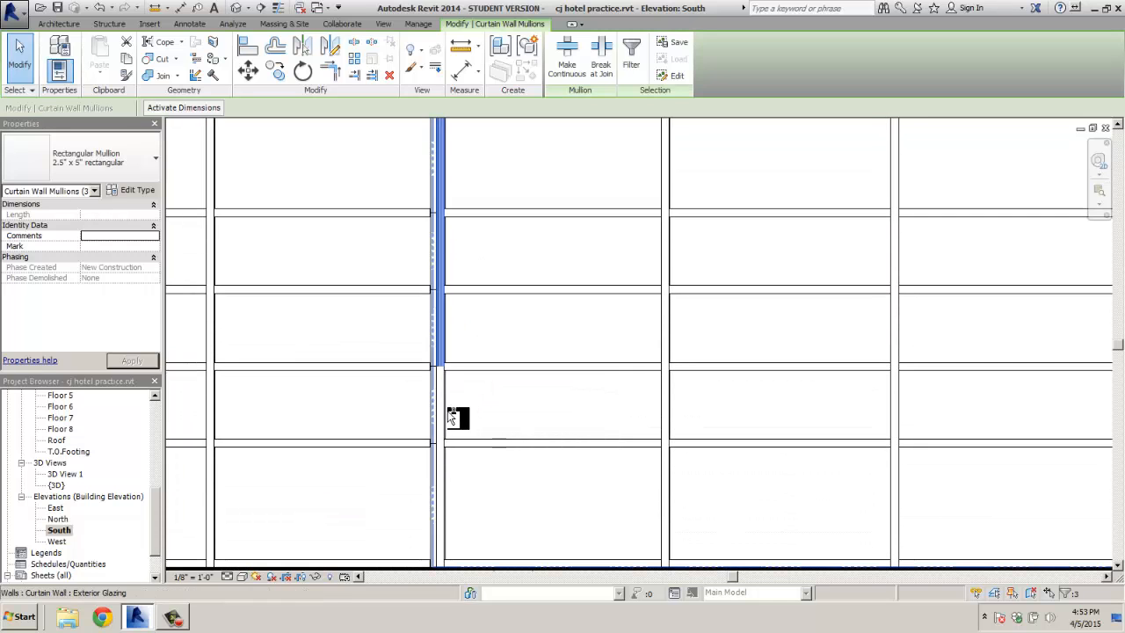
pyautogui.keyDown('ctrl'); pyautogui.click(450, 418); pyautogui.keyUp('ctrl')
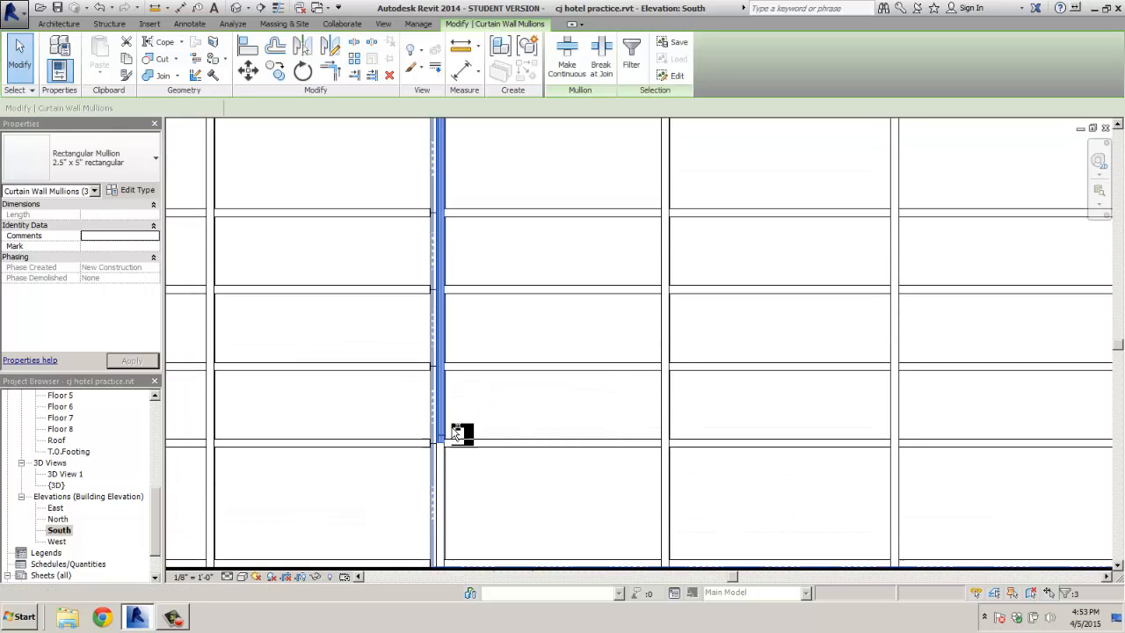
pyautogui.keyDown('ctrl'); pyautogui.click(449, 492); pyautogui.keyUp('ctrl')
pyautogui.moveTo(504, 457); pyautogui.dragTo(505, 410, button='middle')
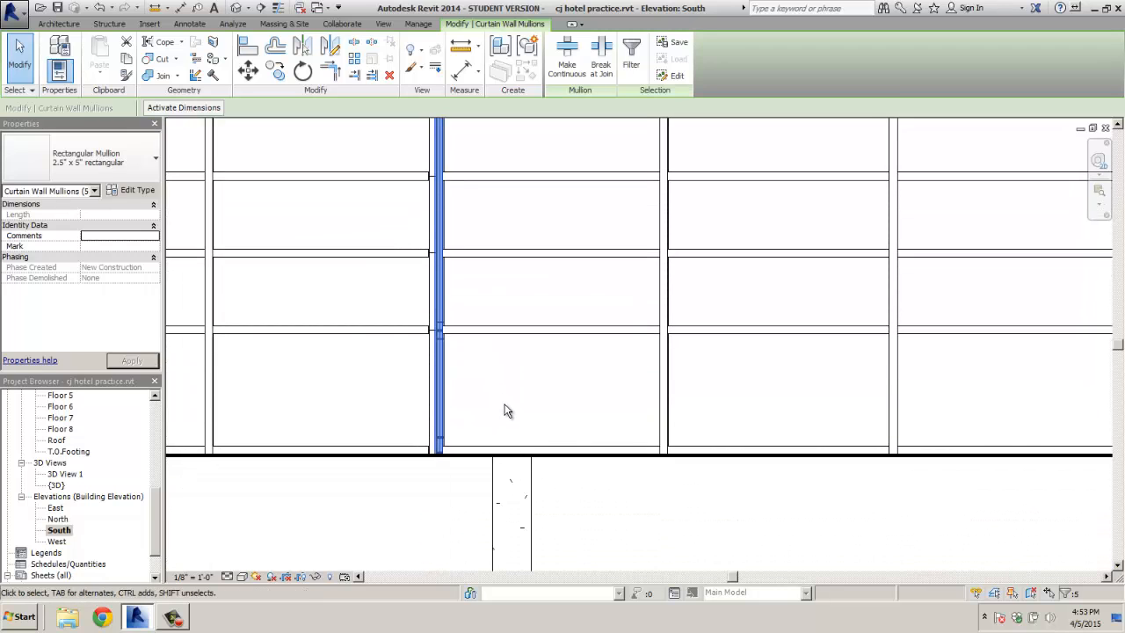
pyautogui.press('Delete')
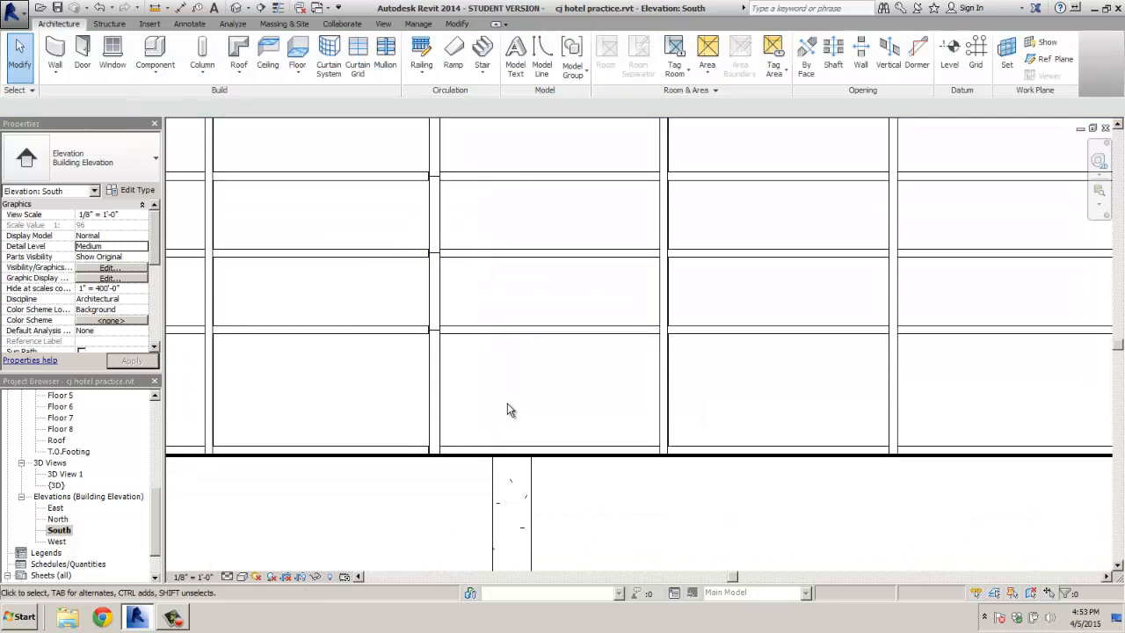
pyautogui.scroll(-5, 507, 411)
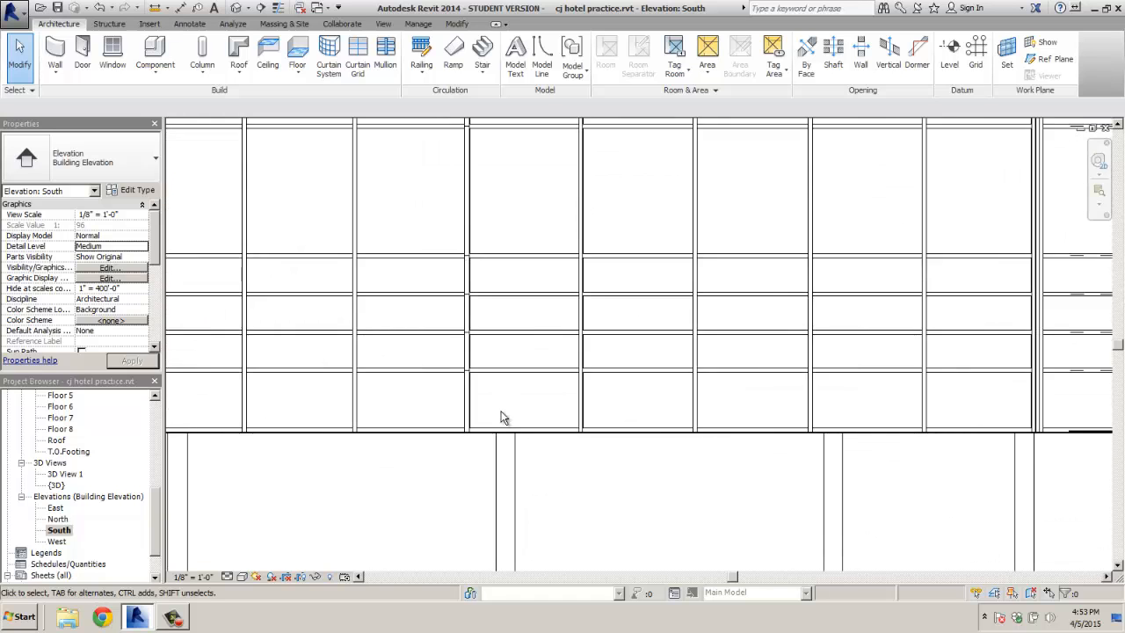
pyautogui.scroll(5, 601, 378)
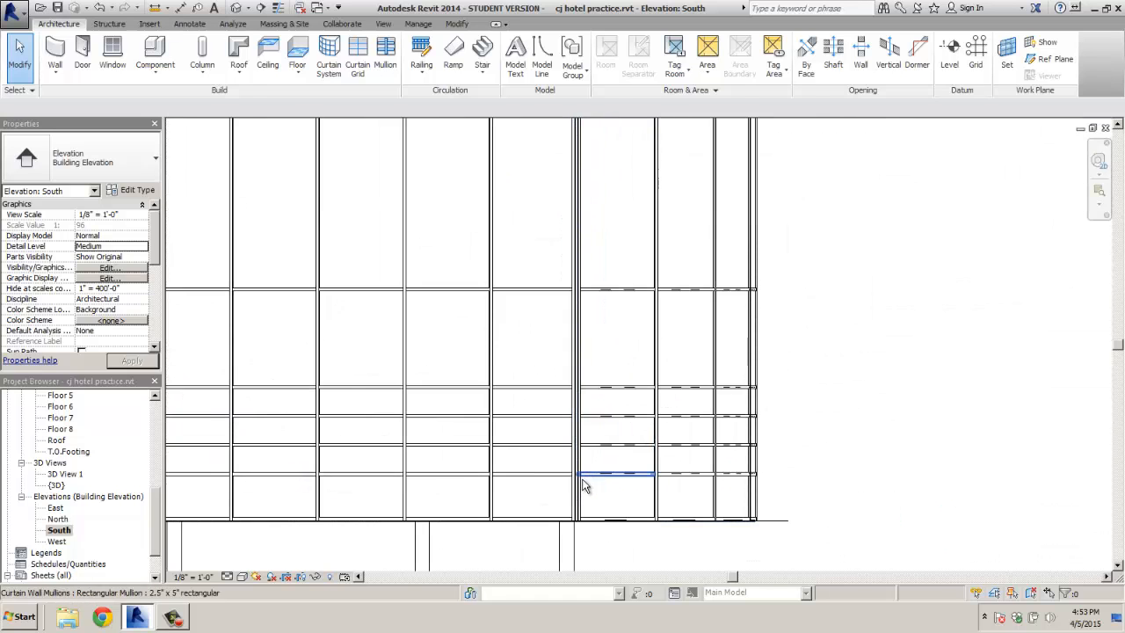
pyautogui.scroll(1, 567, 497)
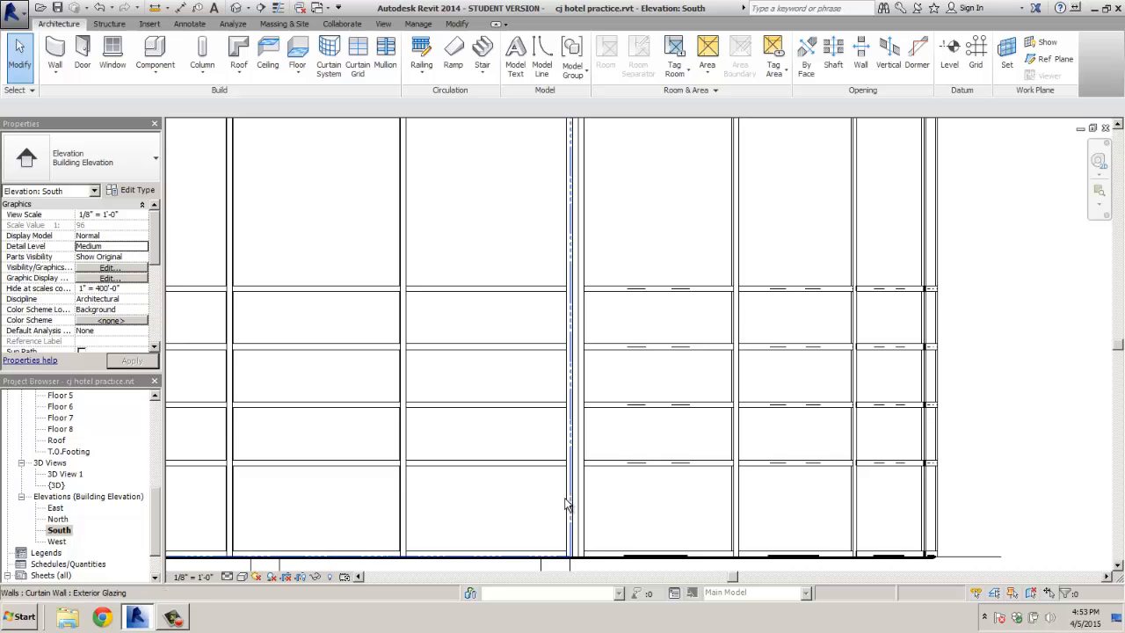
pyautogui.click(567, 501)
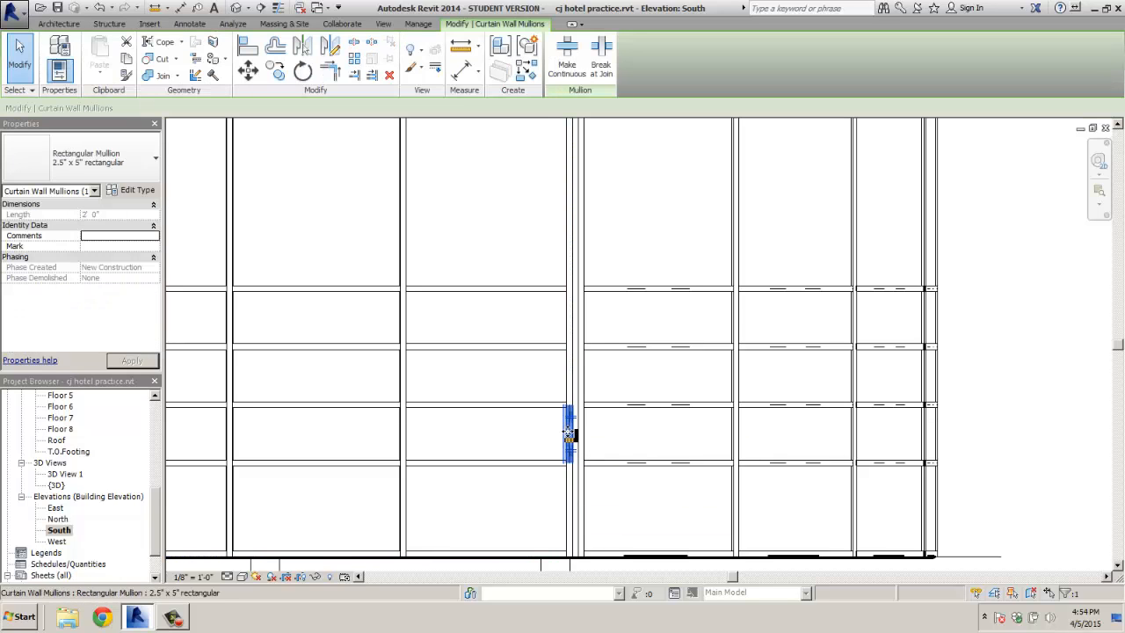
pyautogui.keyDown('ctrl'); pyautogui.click(577, 509); pyautogui.keyUp('ctrl')
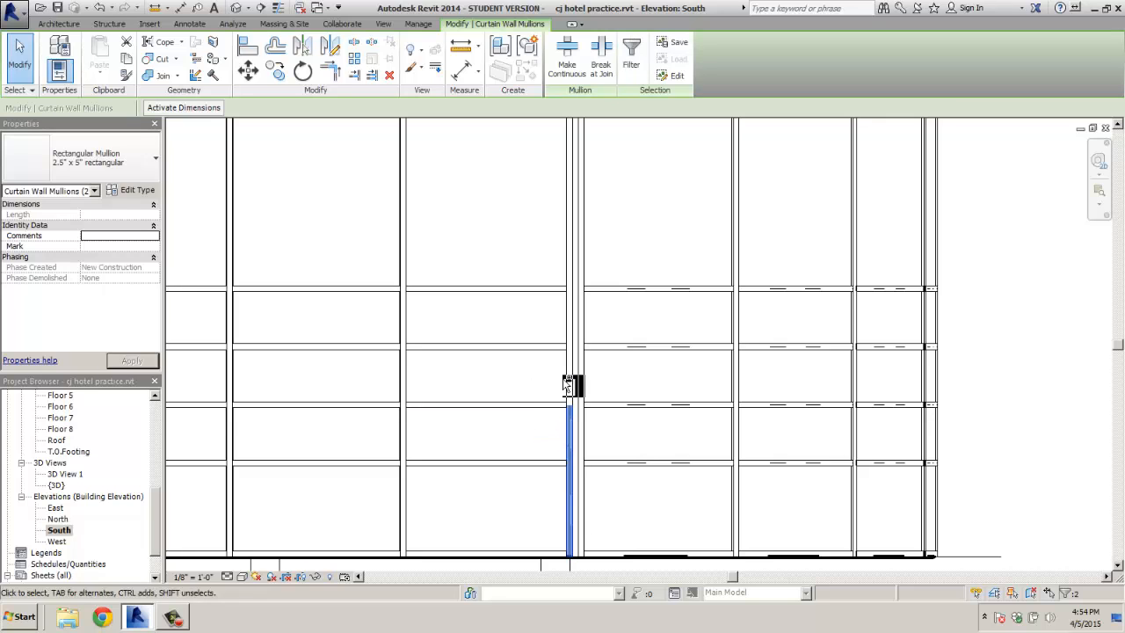
pyautogui.keyDown('ctrl'); pyautogui.click(571, 326); pyautogui.keyUp('ctrl')
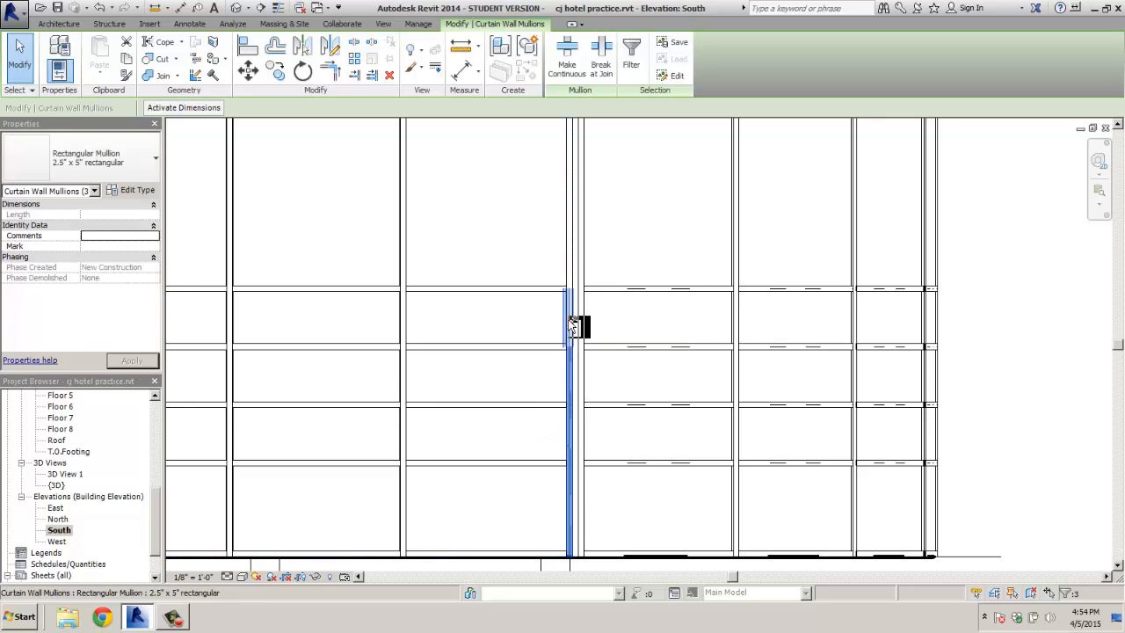
pyautogui.keyDown('ctrl'); pyautogui.click(573, 268); pyautogui.keyUp('ctrl')
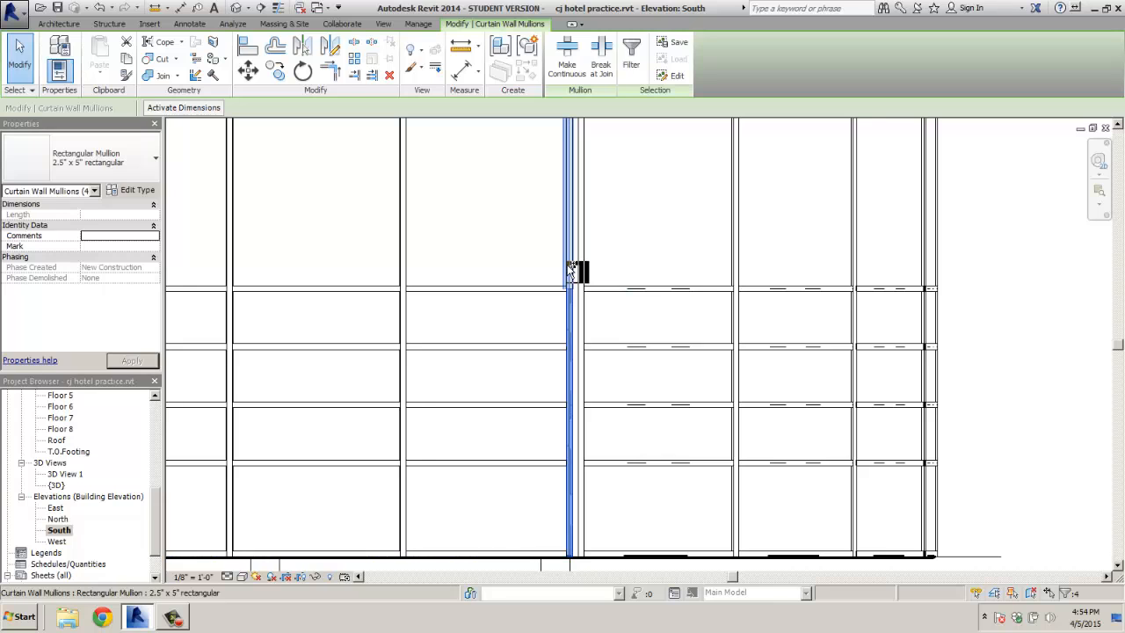
pyautogui.scroll(3, 569, 299)
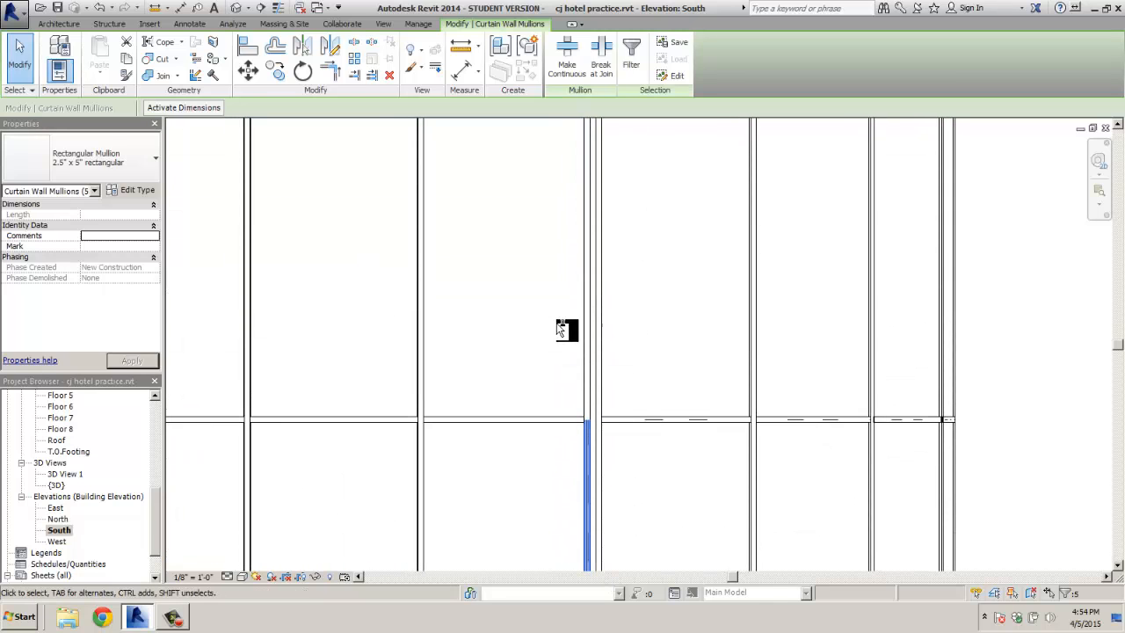
pyautogui.keyDown('ctrl'); pyautogui.click(590, 349); pyautogui.keyUp('ctrl')
pyautogui.keyDown('ctrl'); pyautogui.click(589, 348); pyautogui.keyUp('ctrl')
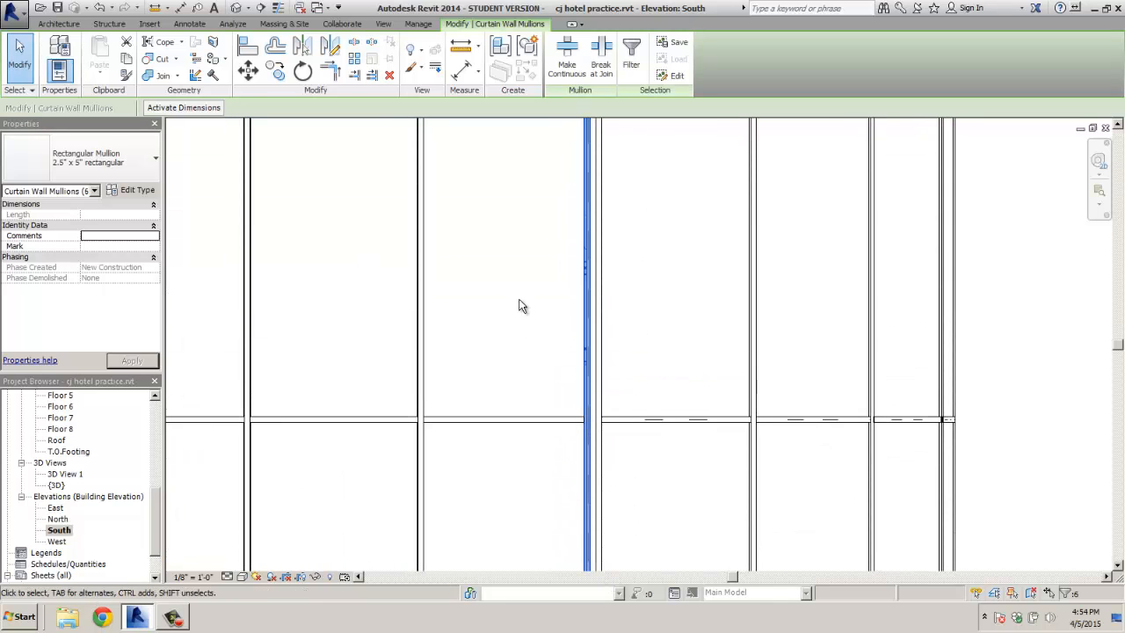
pyautogui.moveTo(520, 301); pyautogui.dragTo(540, 517, button='middle')
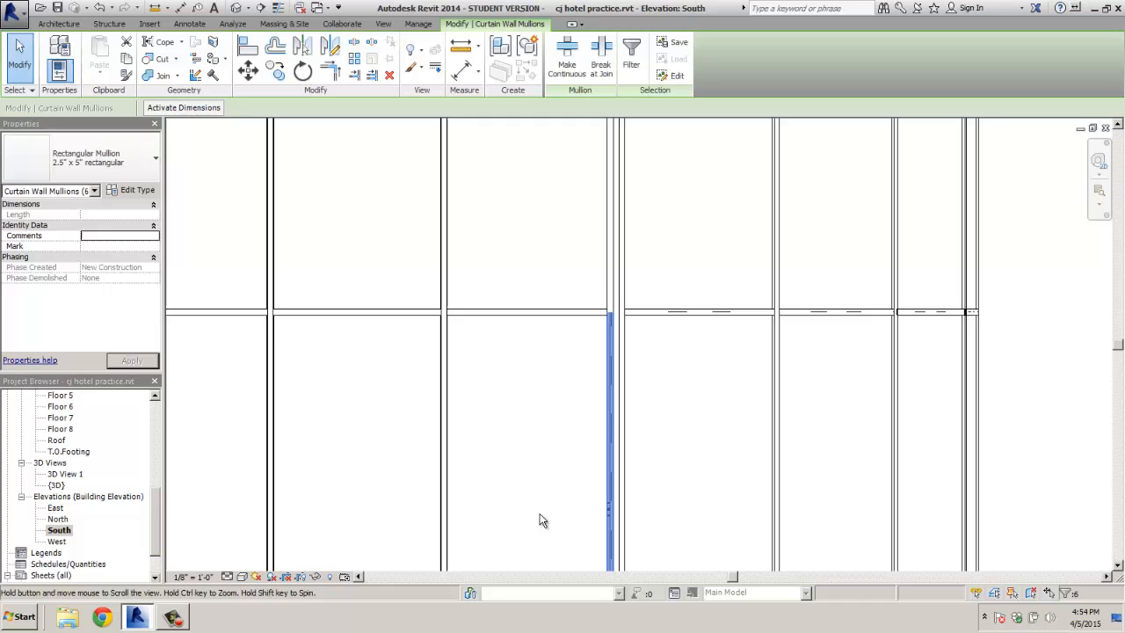
pyautogui.keyDown('ctrl'); pyautogui.click(613, 285); pyautogui.keyUp('ctrl')
pyautogui.moveTo(577, 352); pyautogui.dragTo(564, 503, button='middle')
pyautogui.keyDown('ctrl'); pyautogui.click(620, 255); pyautogui.keyUp('ctrl')
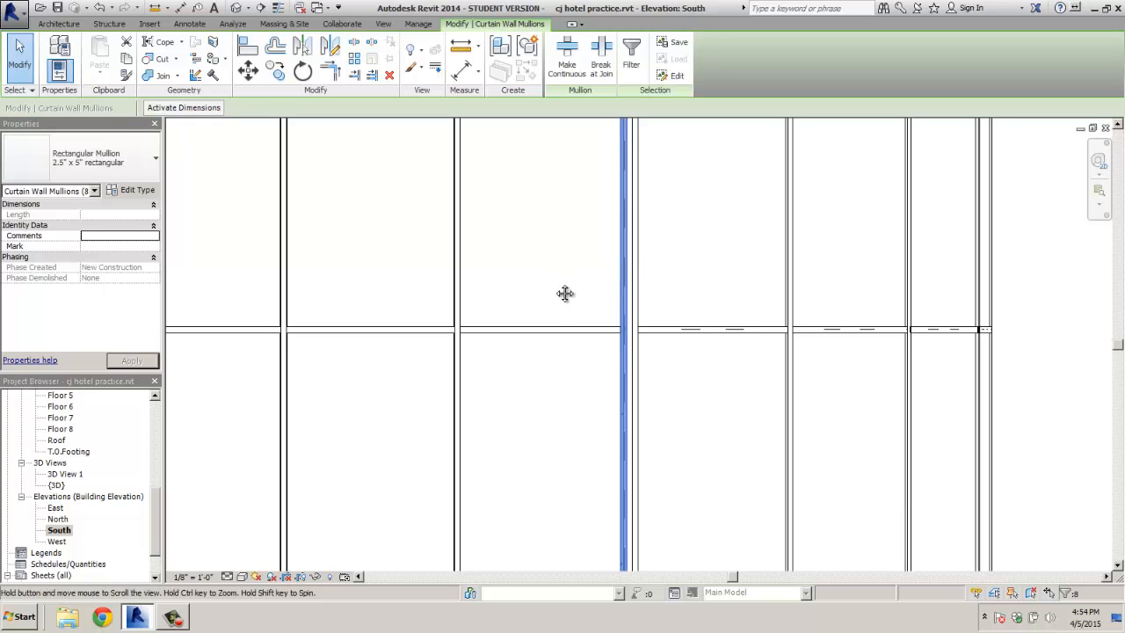
pyautogui.moveTo(565, 294); pyautogui.dragTo(572, 464, button='middle')
pyautogui.moveTo(559, 314)
pyautogui.mouseDown(button='middle')
pyautogui.moveTo(567, 510)
pyautogui.moveTo(568, 440)
pyautogui.mouseUp(button='middle')
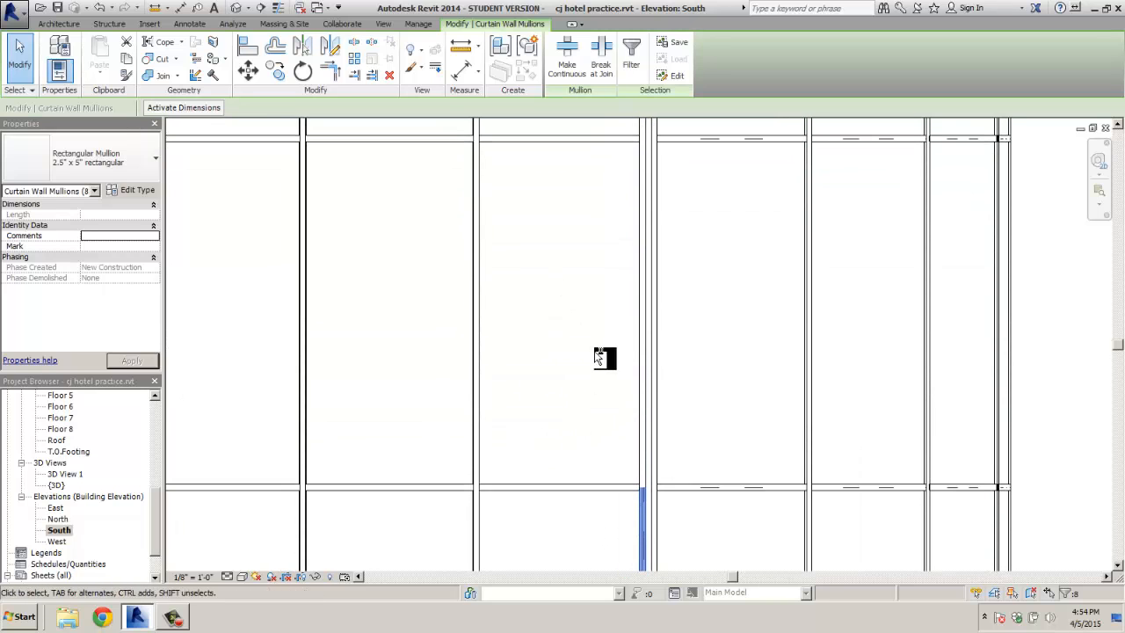
pyautogui.keyDown('ctrl'); pyautogui.click(643, 352); pyautogui.keyUp('ctrl')
pyautogui.moveTo(597, 373); pyautogui.dragTo(597, 447, button='middle')
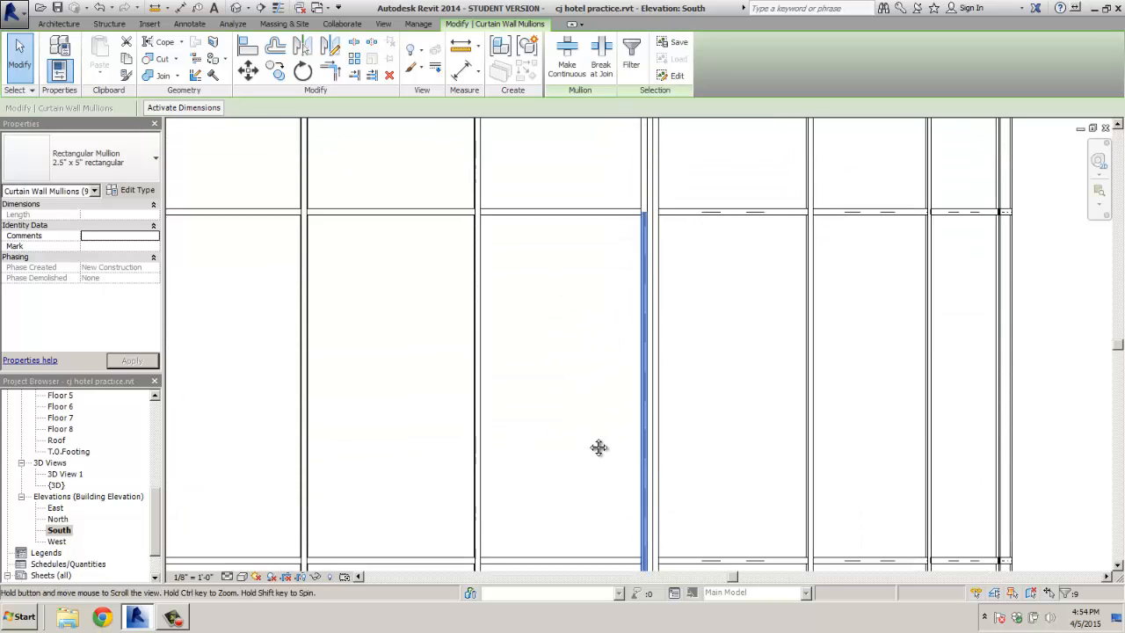
pyautogui.moveTo(594, 167); pyautogui.dragTo(565, 407, button='middle')
pyautogui.keyDown('ctrl'); pyautogui.click(642, 262); pyautogui.keyUp('ctrl')
pyautogui.moveTo(567, 342); pyautogui.dragTo(562, 490, button='middle')
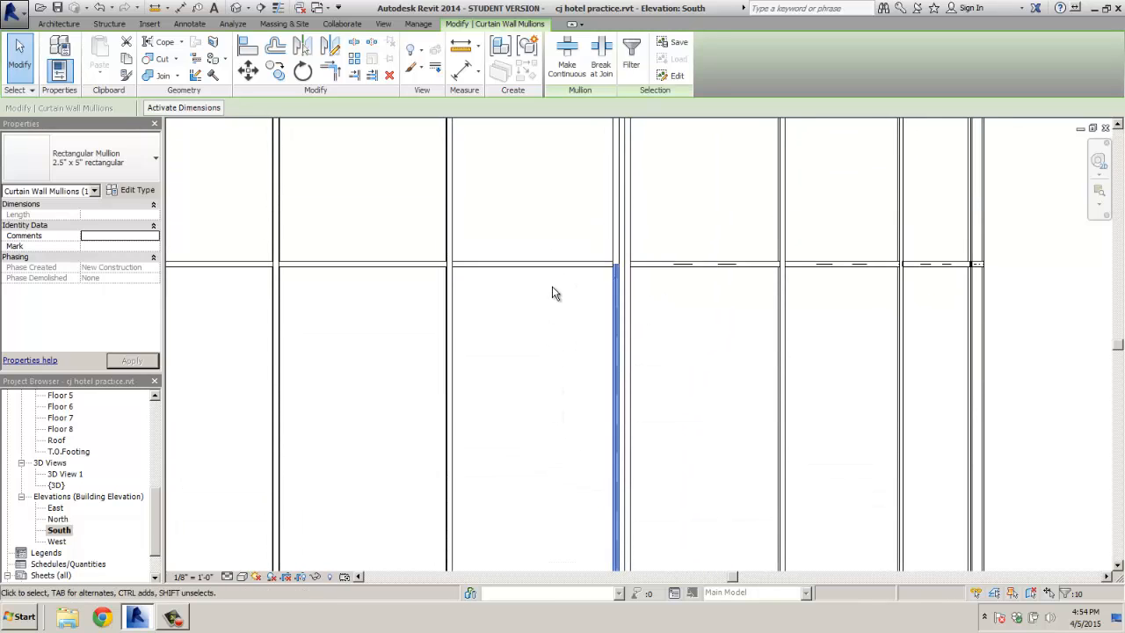
pyautogui.moveTo(553, 291); pyautogui.dragTo(554, 435, button='middle')
pyautogui.keyDown('ctrl'); pyautogui.click(625, 315); pyautogui.keyUp('ctrl')
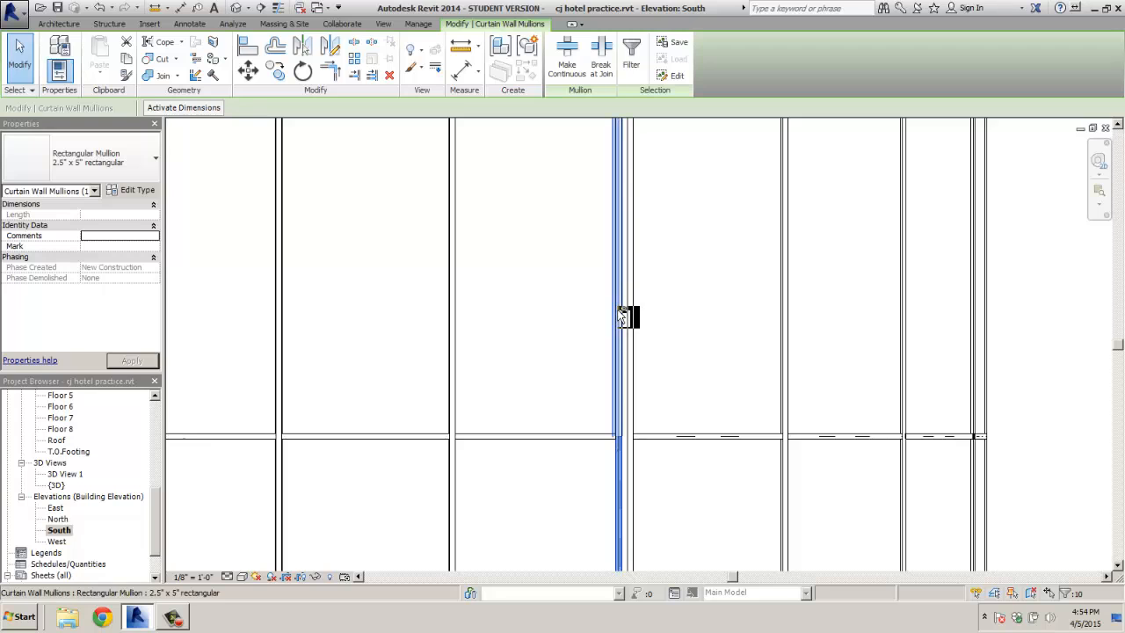
pyautogui.moveTo(580, 304); pyautogui.dragTo(581, 481, button='middle')
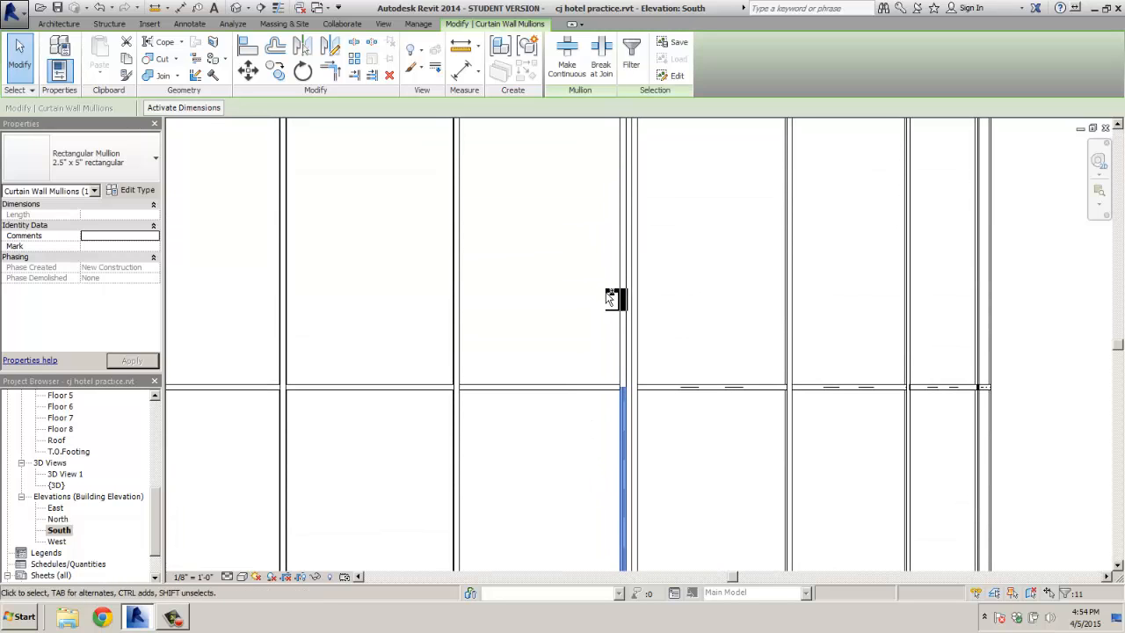
pyautogui.keyDown('ctrl'); pyautogui.click(624, 299); pyautogui.keyUp('ctrl')
pyautogui.moveTo(577, 291); pyautogui.dragTo(554, 468, button='middle')
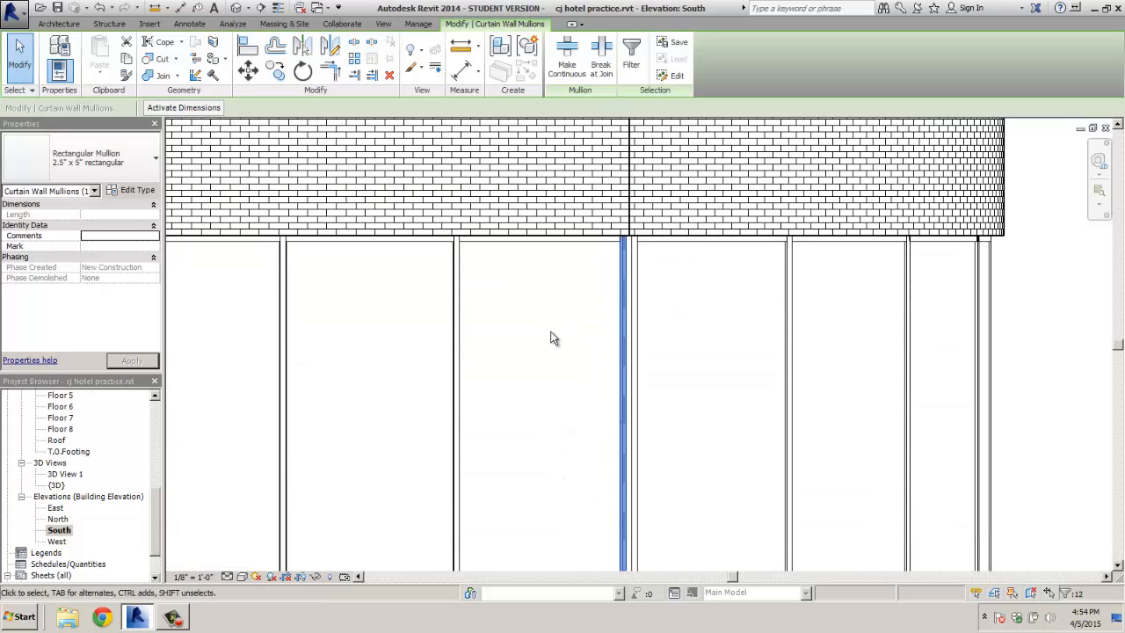
pyautogui.press('Escape')
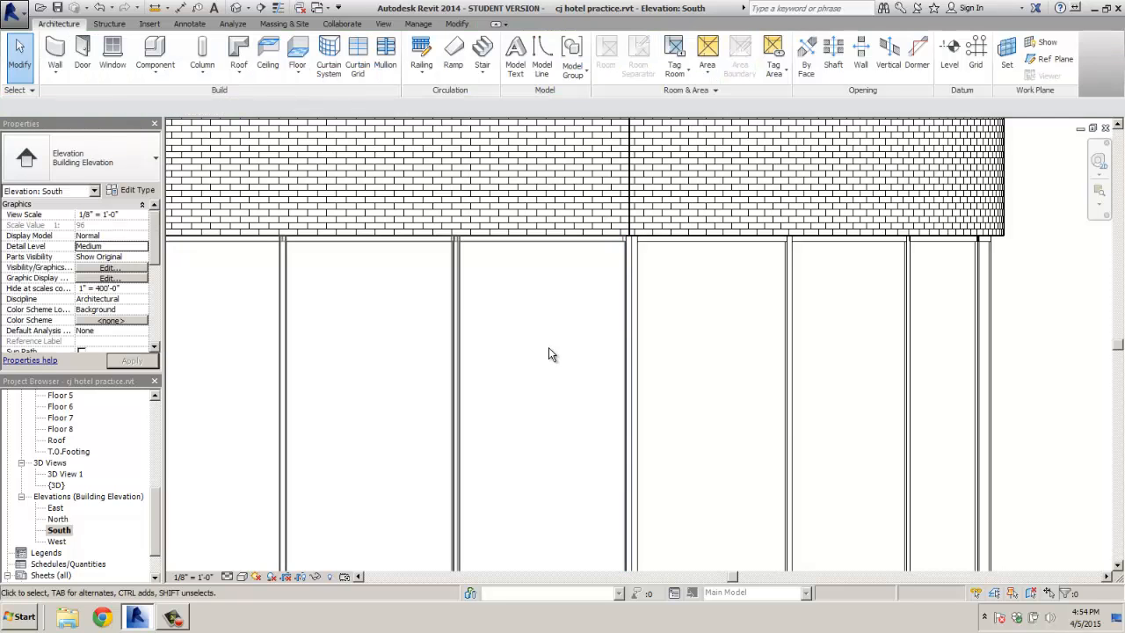
# Select the mullion segments from below the brick down the grid line's upper floors
pyautogui.click(633, 339)
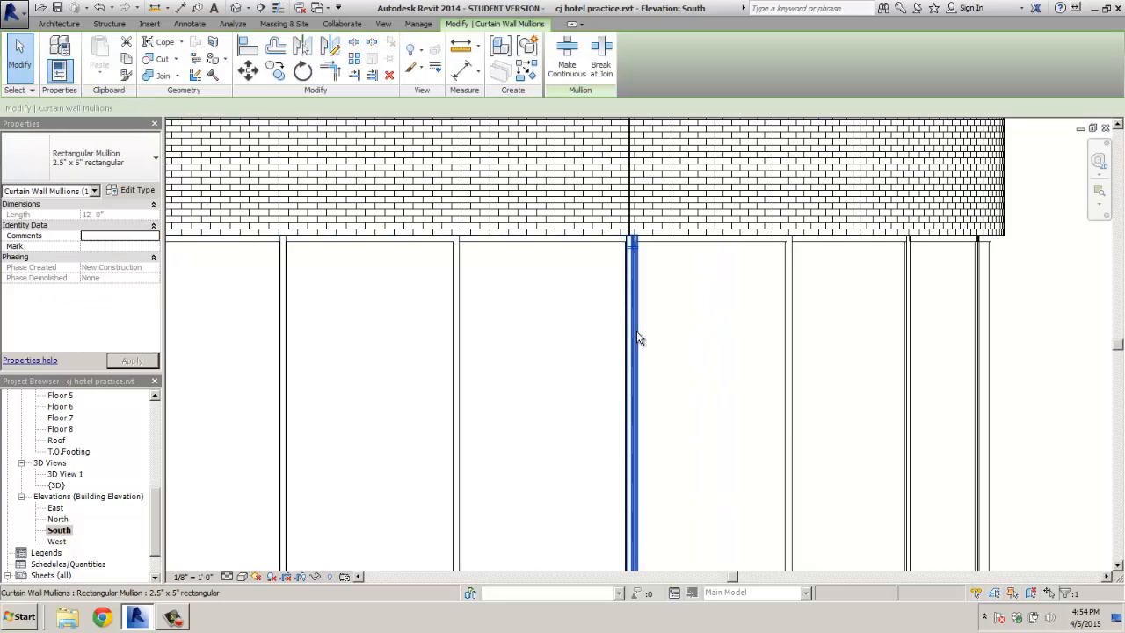
pyautogui.scroll(-2, 639, 371)
pyautogui.moveTo(668, 445); pyautogui.dragTo(601, 250, button='middle')
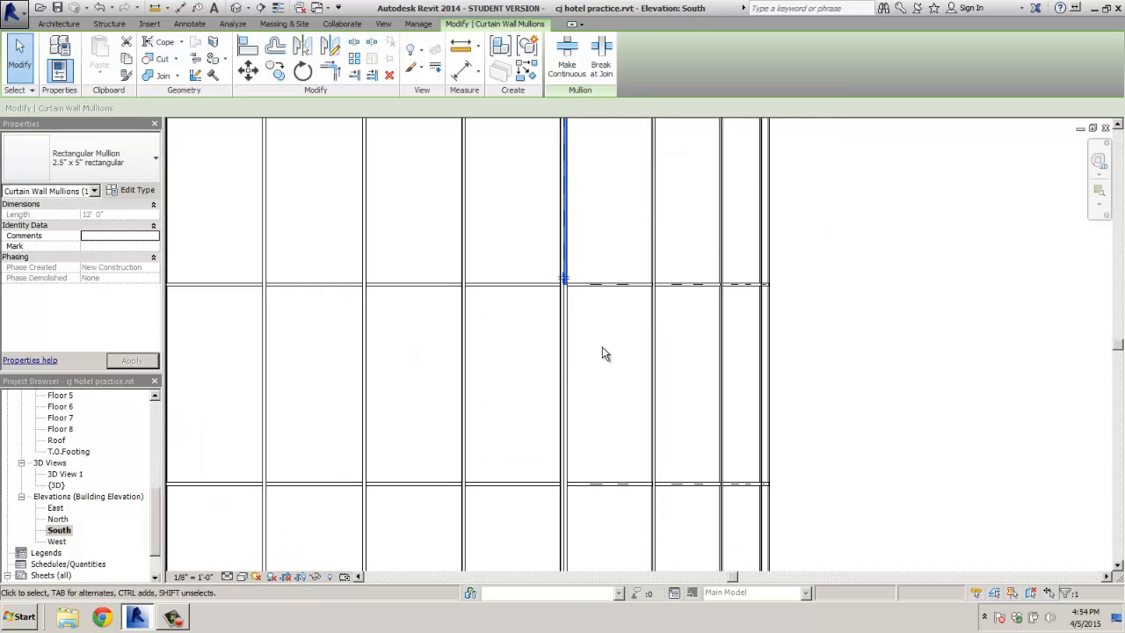
pyautogui.keyDown('ctrl'); pyautogui.click(573, 354); pyautogui.keyUp('ctrl')
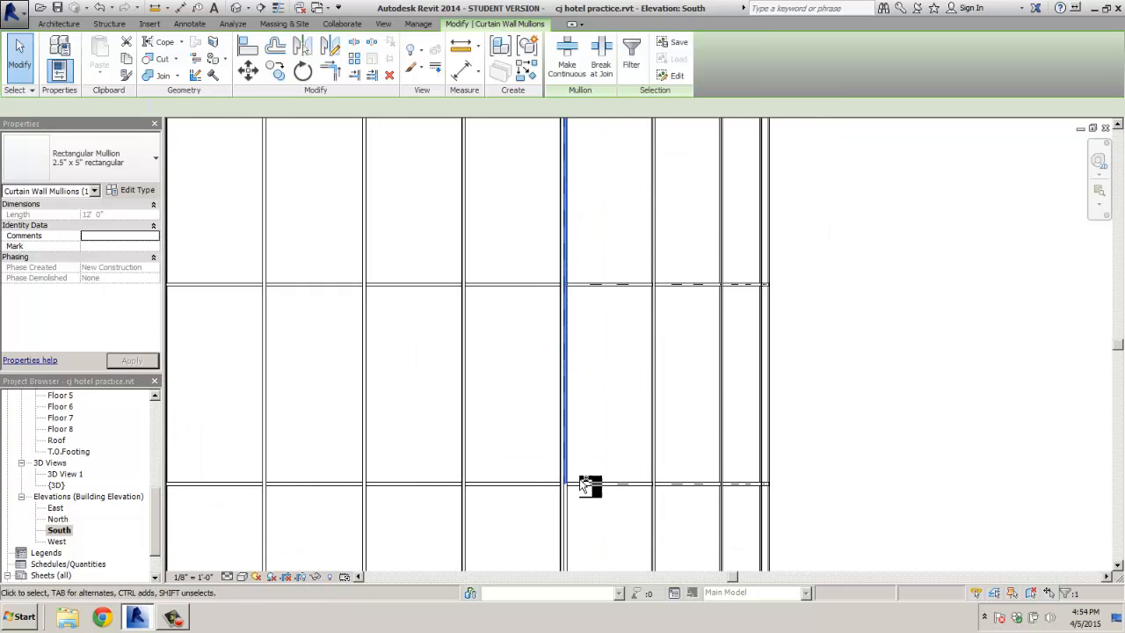
pyautogui.keyDown('ctrl'); pyautogui.click(573, 519); pyautogui.keyUp('ctrl')
pyautogui.moveTo(599, 498); pyautogui.dragTo(583, 442, button='middle')
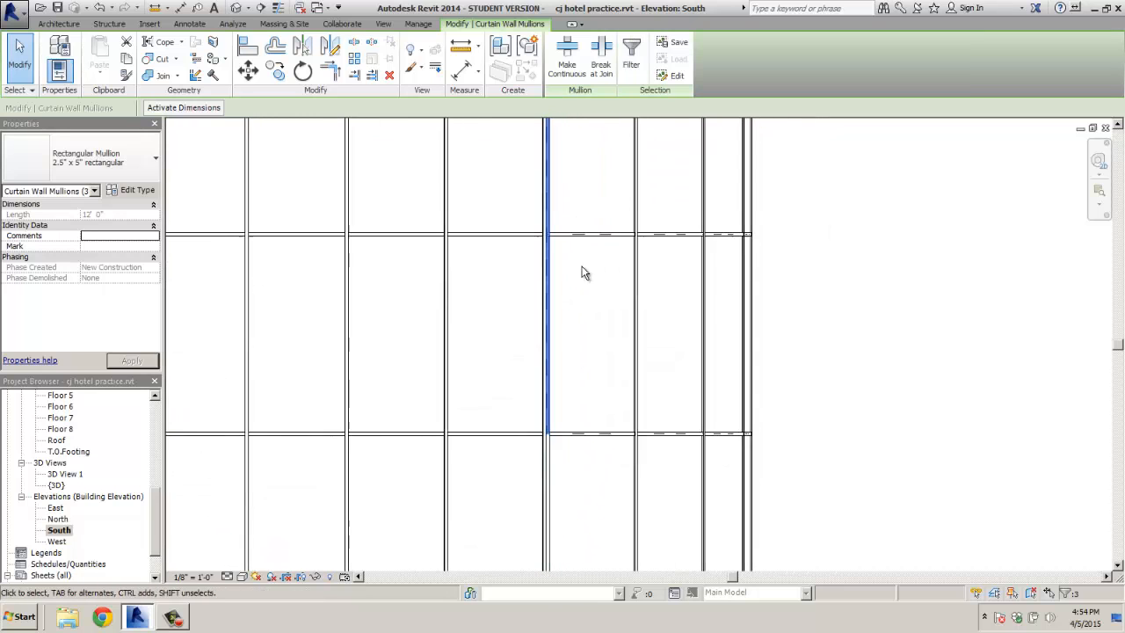
pyautogui.keyDown('ctrl'); pyautogui.click(550, 480); pyautogui.keyUp('ctrl')
pyautogui.moveTo(586, 464); pyautogui.dragTo(564, 231, button='middle')
pyautogui.keyDown('ctrl'); pyautogui.click(533, 428); pyautogui.keyUp('ctrl')
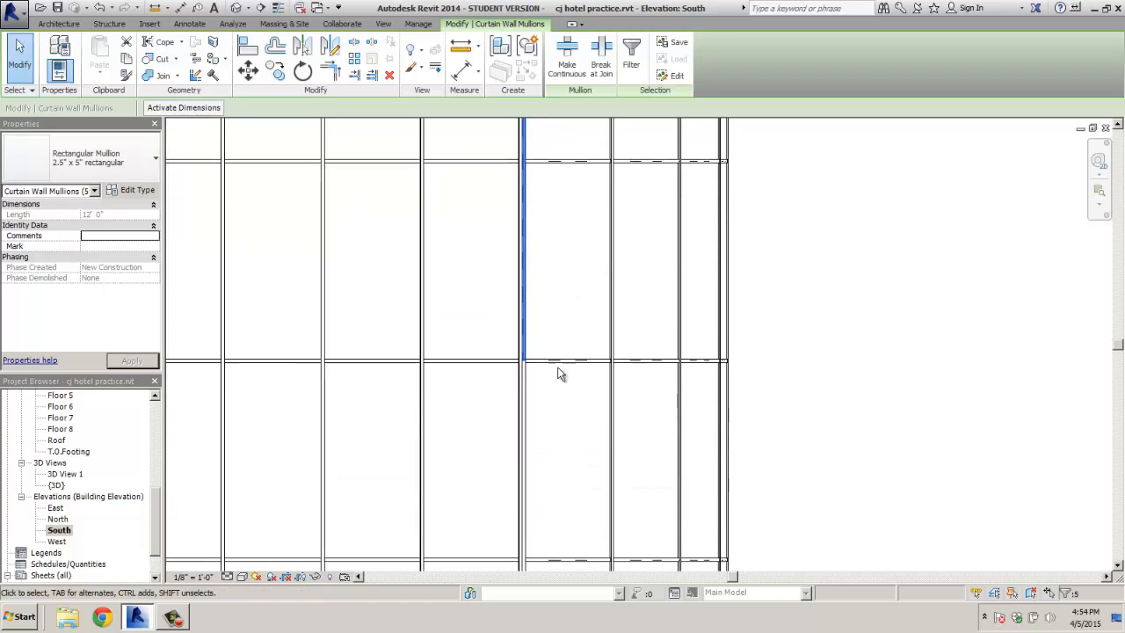
pyautogui.keyDown('ctrl'); pyautogui.click(526, 432); pyautogui.keyUp('ctrl')
# Add the lower segments down to the storefront bottom, then clear the selection and check the grid line
pyautogui.moveTo(571, 395); pyautogui.dragTo(543, 422, button='middle')
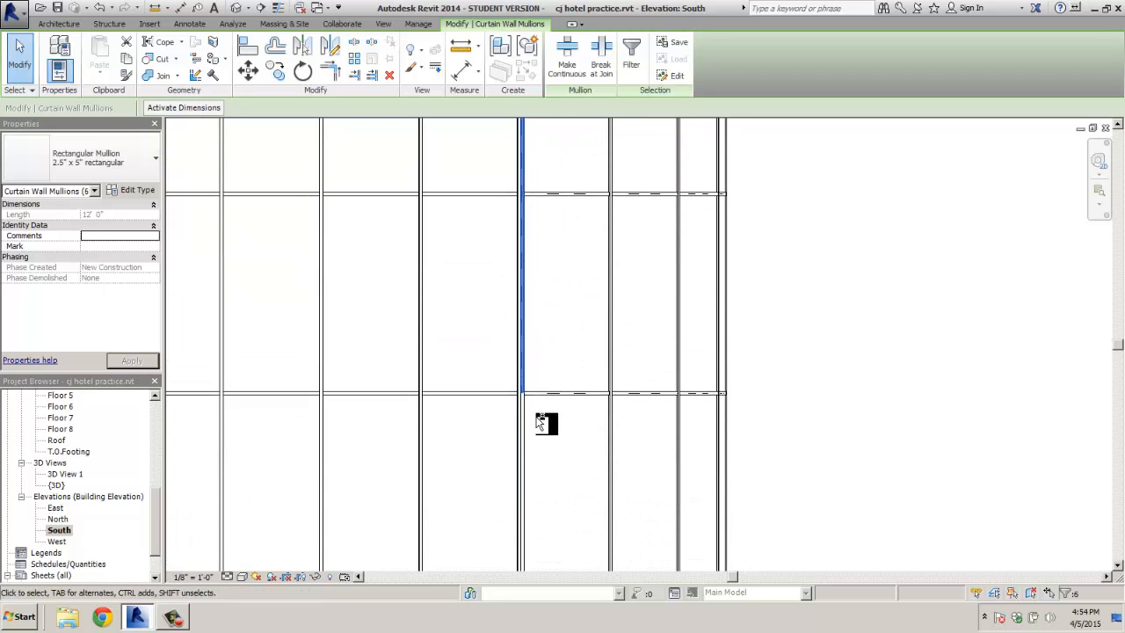
pyautogui.moveTo(540, 301); pyautogui.dragTo(537, 352, button='middle')
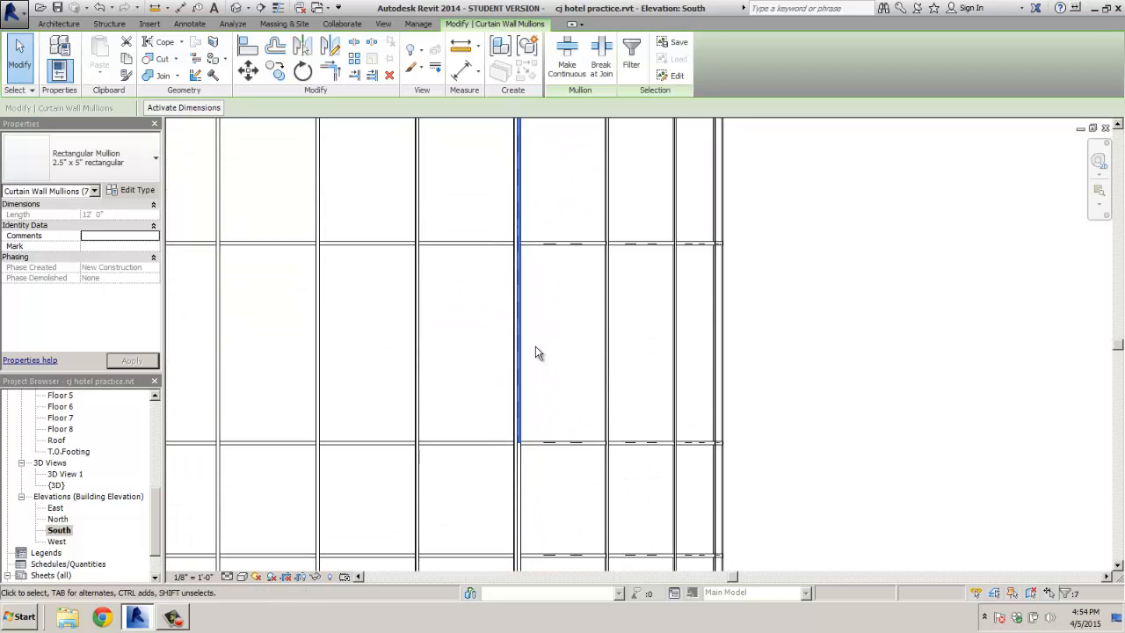
pyautogui.keyDown('ctrl'); pyautogui.click(523, 477); pyautogui.keyUp('ctrl')
pyautogui.keyDown('ctrl'); pyautogui.click(522, 475); pyautogui.keyUp('ctrl')
pyautogui.moveTo(549, 483); pyautogui.dragTo(545, 269, button='middle')
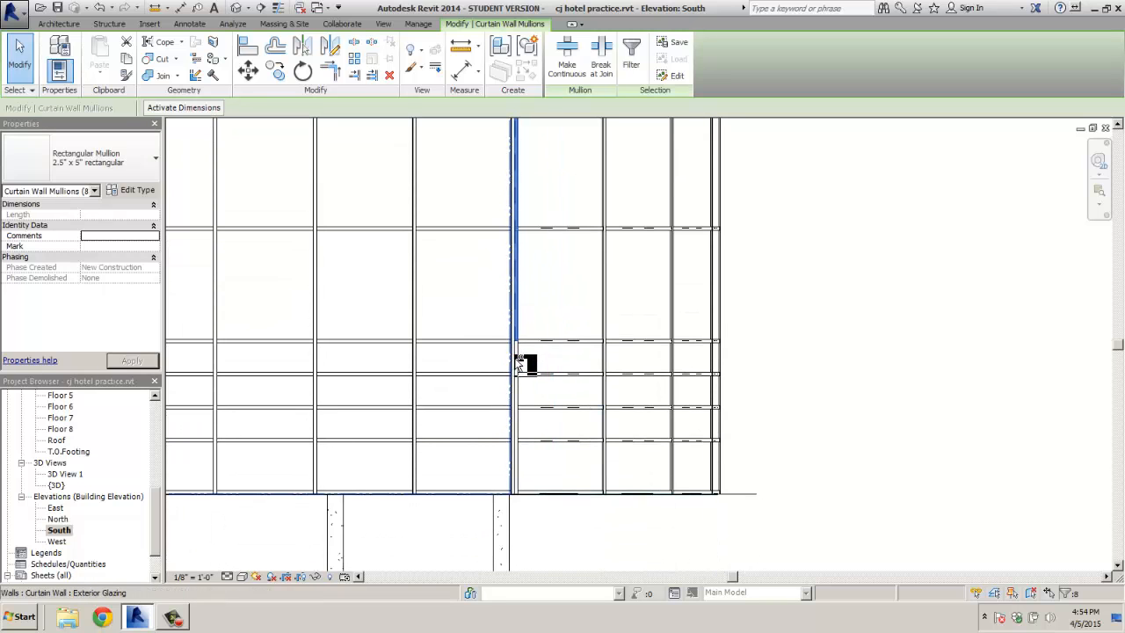
pyautogui.keyDown('ctrl'); pyautogui.click(517, 357); pyautogui.keyUp('ctrl')
pyautogui.keyDown('ctrl'); pyautogui.click(520, 391); pyautogui.keyUp('ctrl')
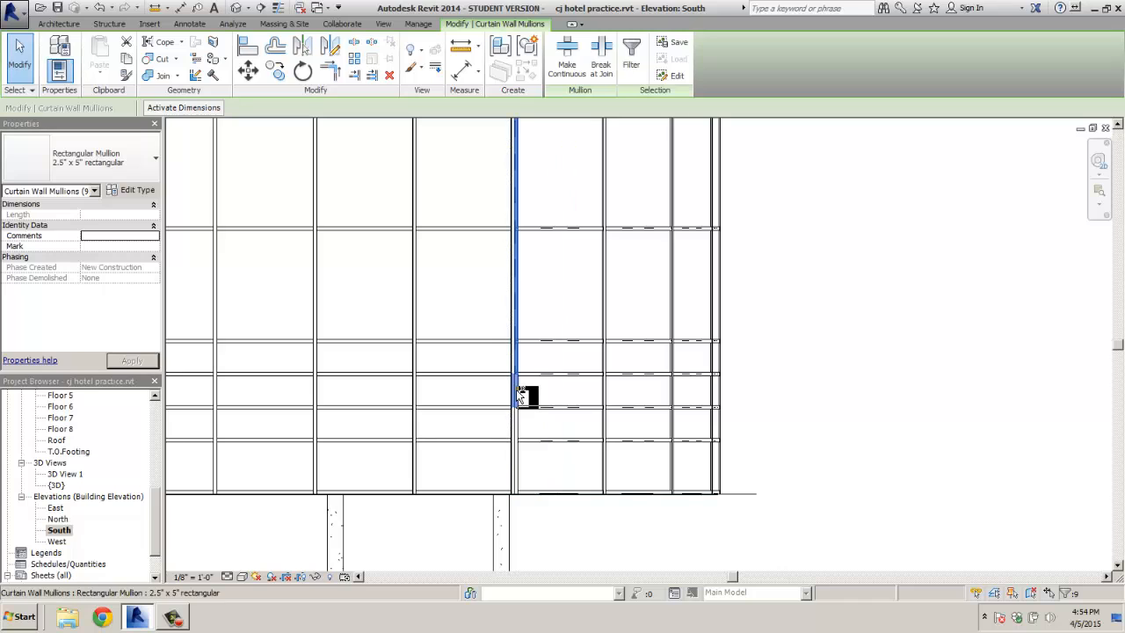
pyautogui.keyDown('ctrl'); pyautogui.click(519, 424); pyautogui.keyUp('ctrl')
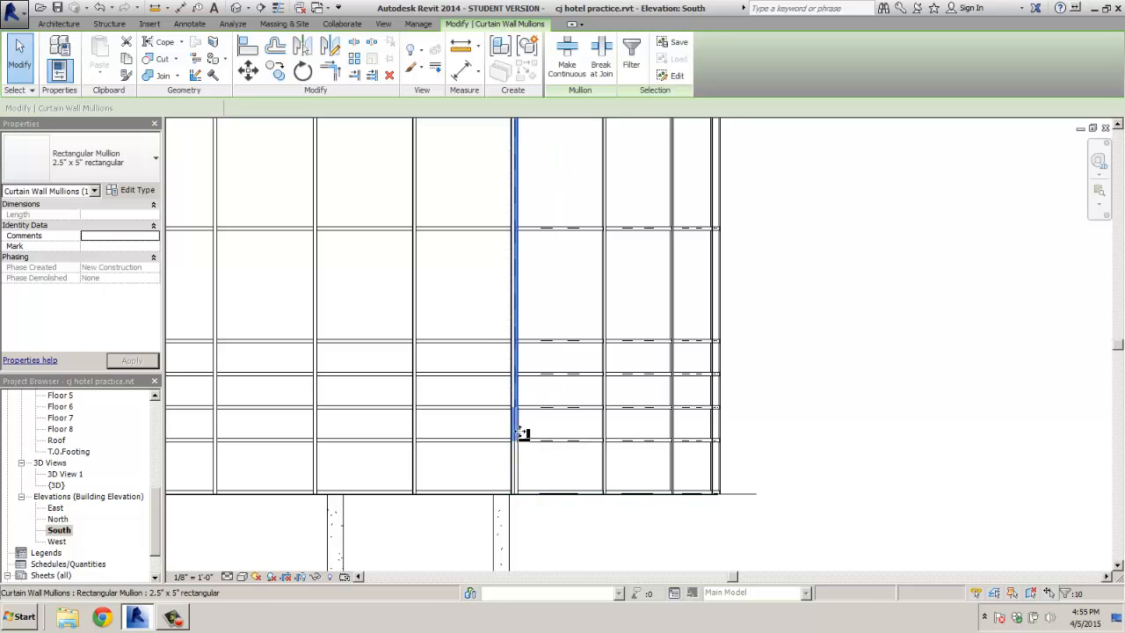
pyautogui.keyDown('ctrl'); pyautogui.click(522, 466); pyautogui.keyUp('ctrl')
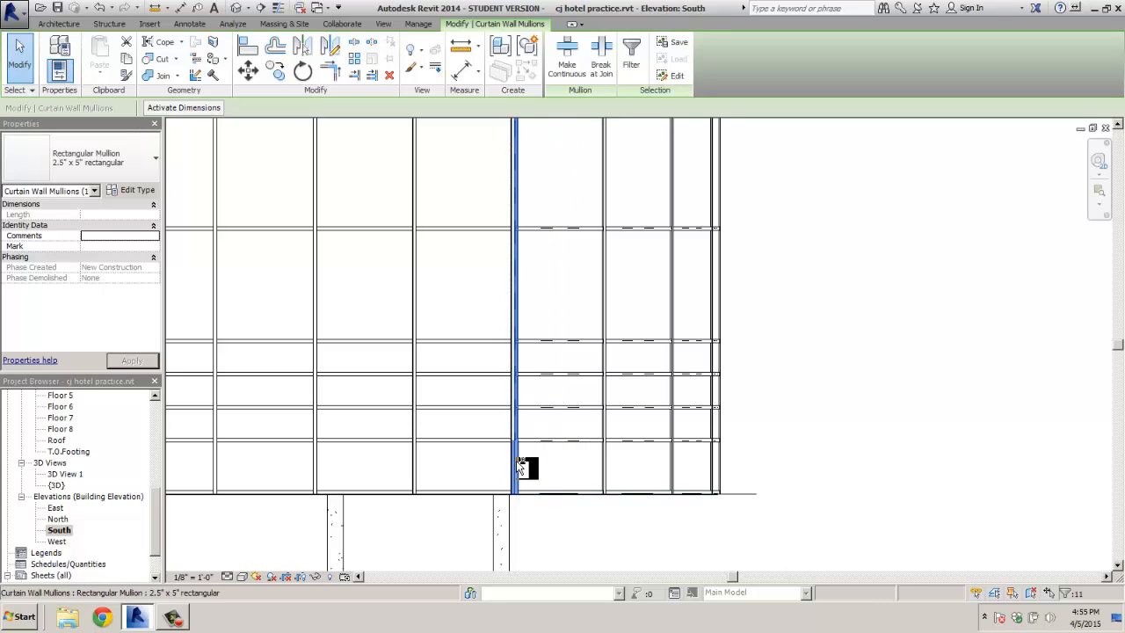
pyautogui.keyDown('ctrl'); pyautogui.click(522, 466); pyautogui.keyUp('ctrl')
pyautogui.press('Escape')
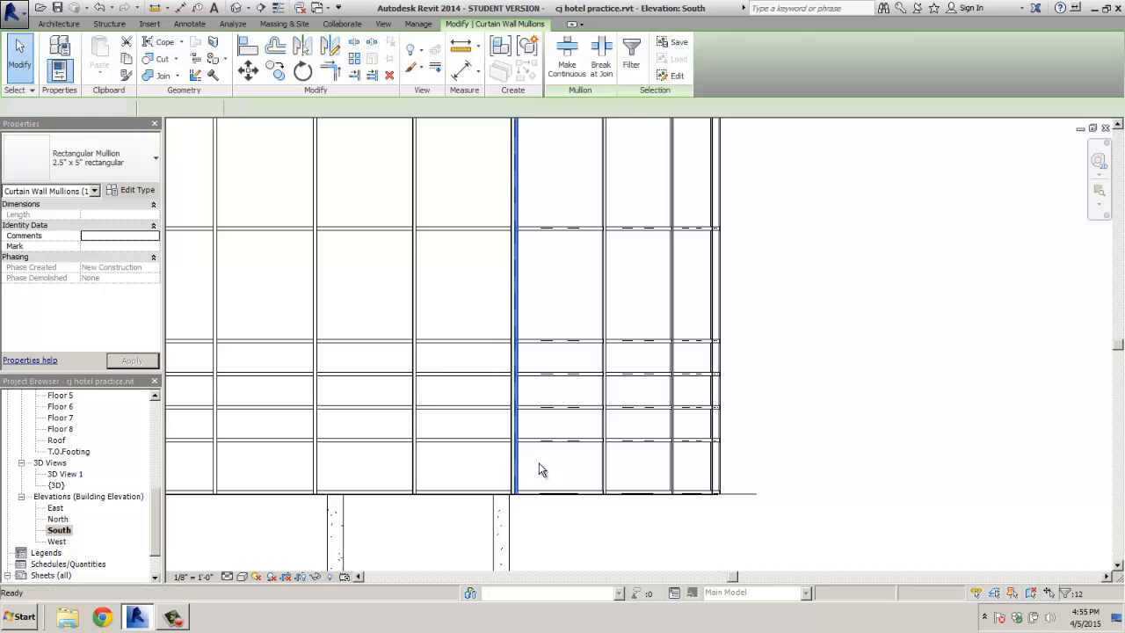
pyautogui.scroll(3, 511, 432)
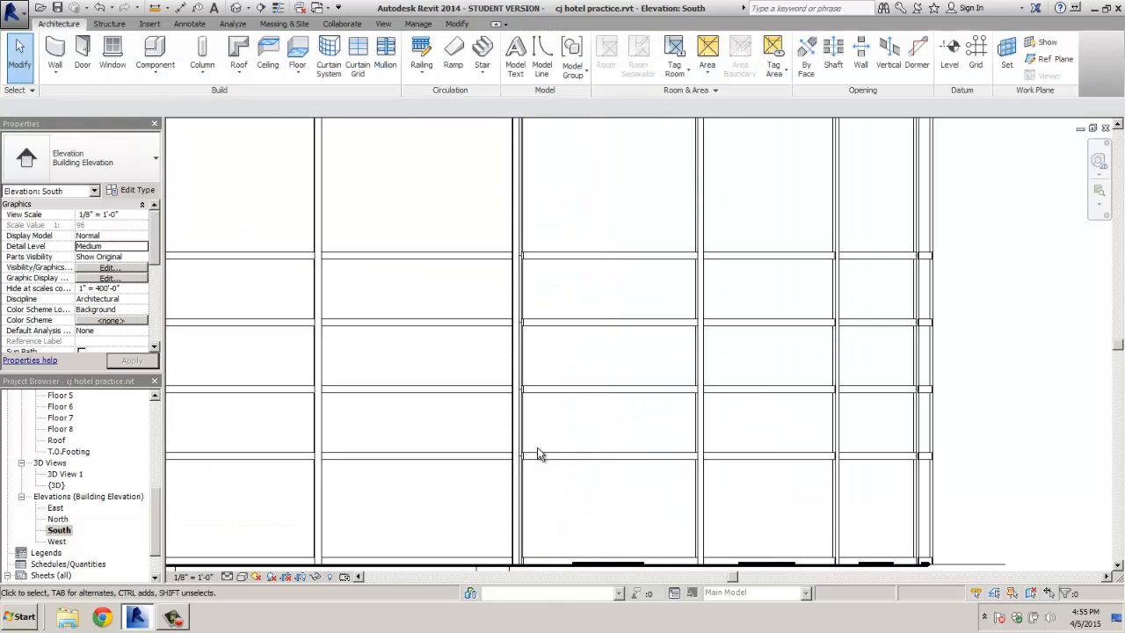
pyautogui.click(523, 490)
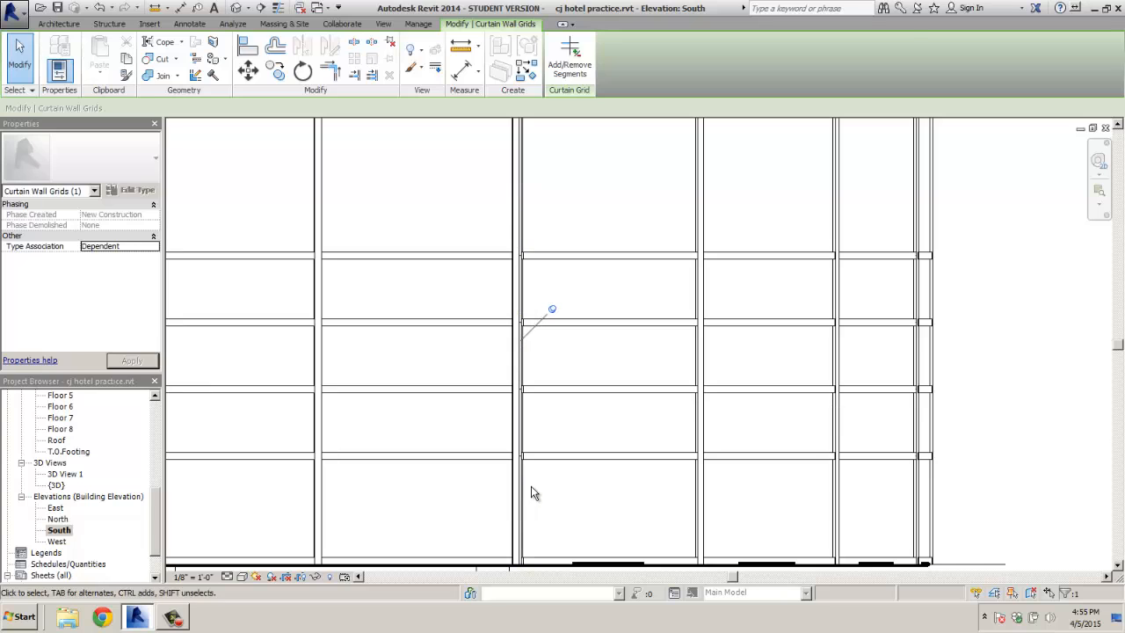
pyautogui.press('Escape')
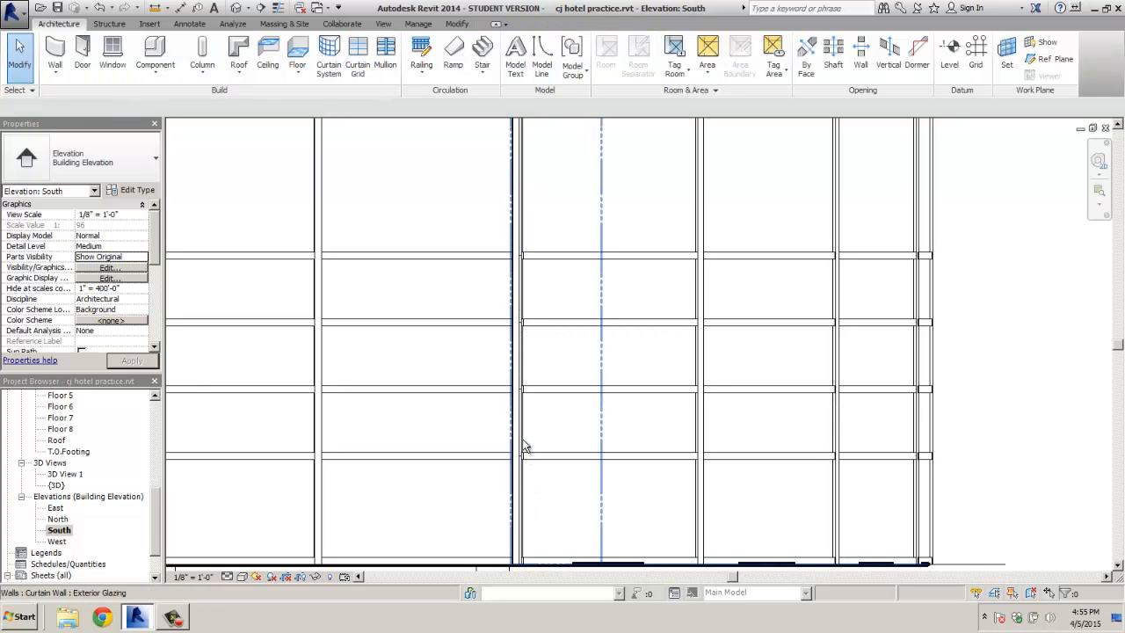
# Reselect the grid line's mullions from the bottom segment up through the lower floors
pyautogui.click(520, 481)
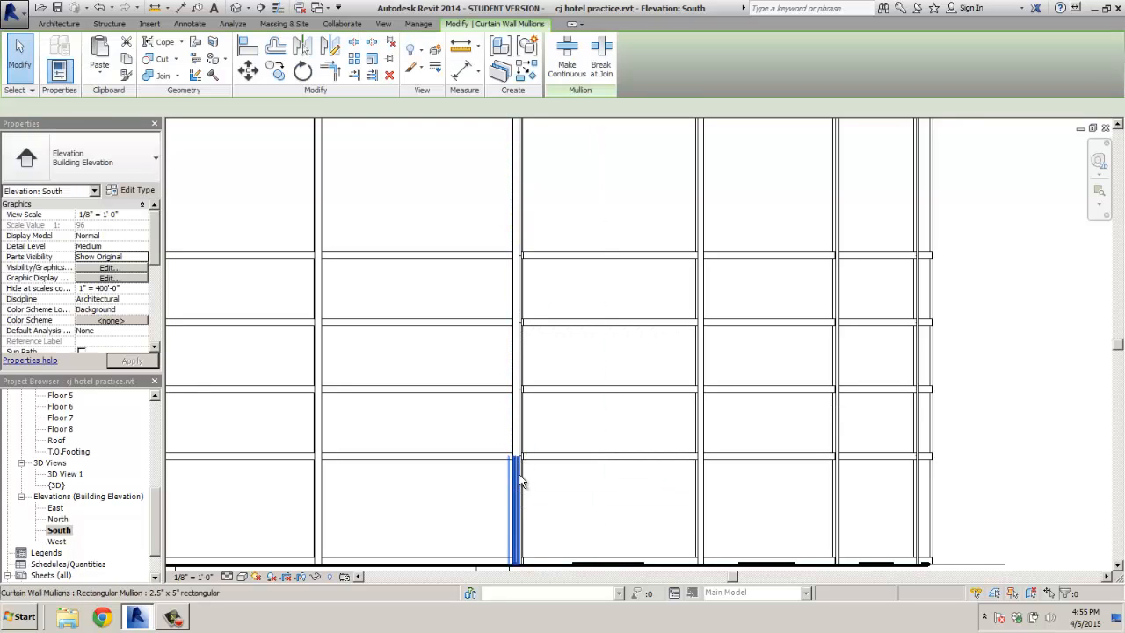
pyautogui.keyDown('ctrl'); pyautogui.click(524, 418); pyautogui.keyUp('ctrl')
pyautogui.keyDown('ctrl'); pyautogui.click(524, 378); pyautogui.keyUp('ctrl')
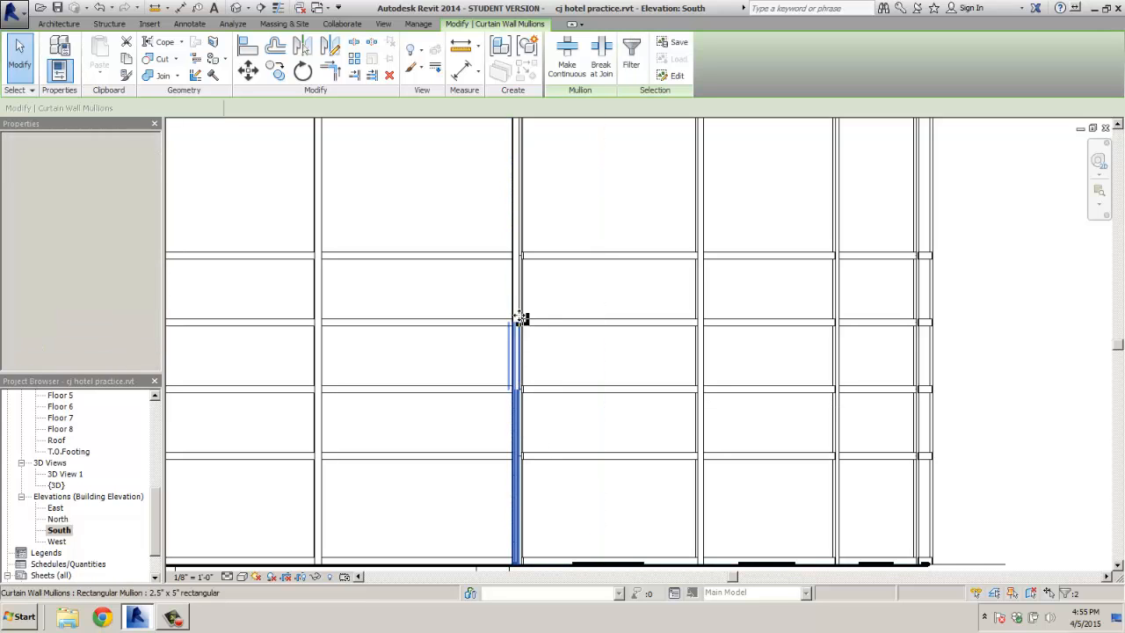
pyautogui.keyDown('ctrl'); pyautogui.click(520, 277); pyautogui.keyUp('ctrl')
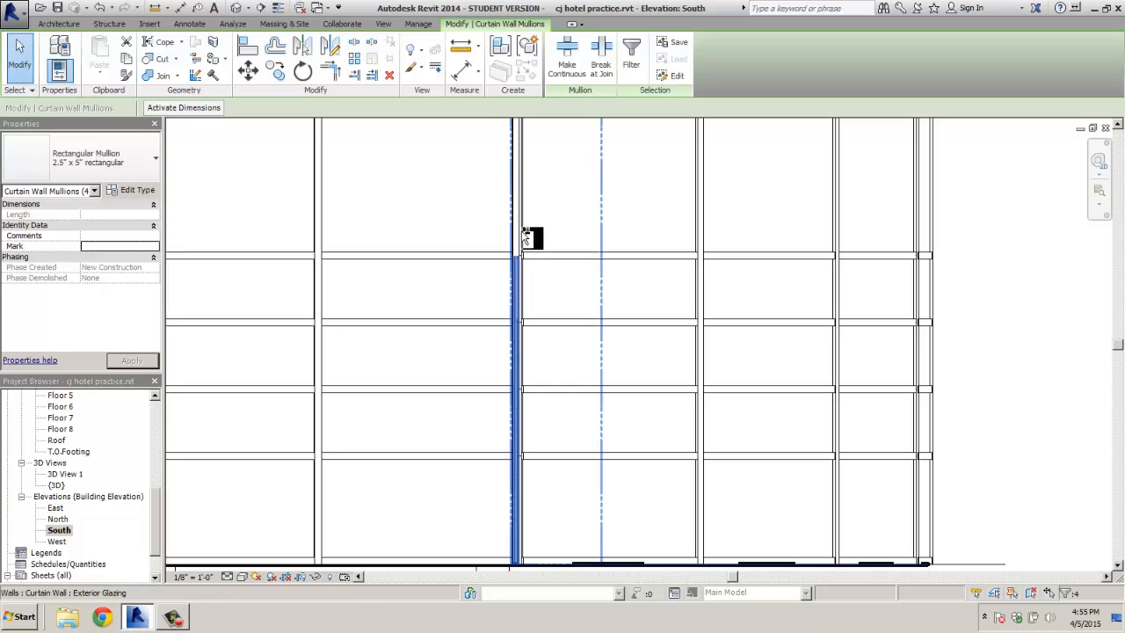
pyautogui.keyDown('ctrl'); pyautogui.click(527, 238); pyautogui.keyUp('ctrl')
pyautogui.moveTo(532, 218); pyautogui.dragTo(549, 432, button='middle')
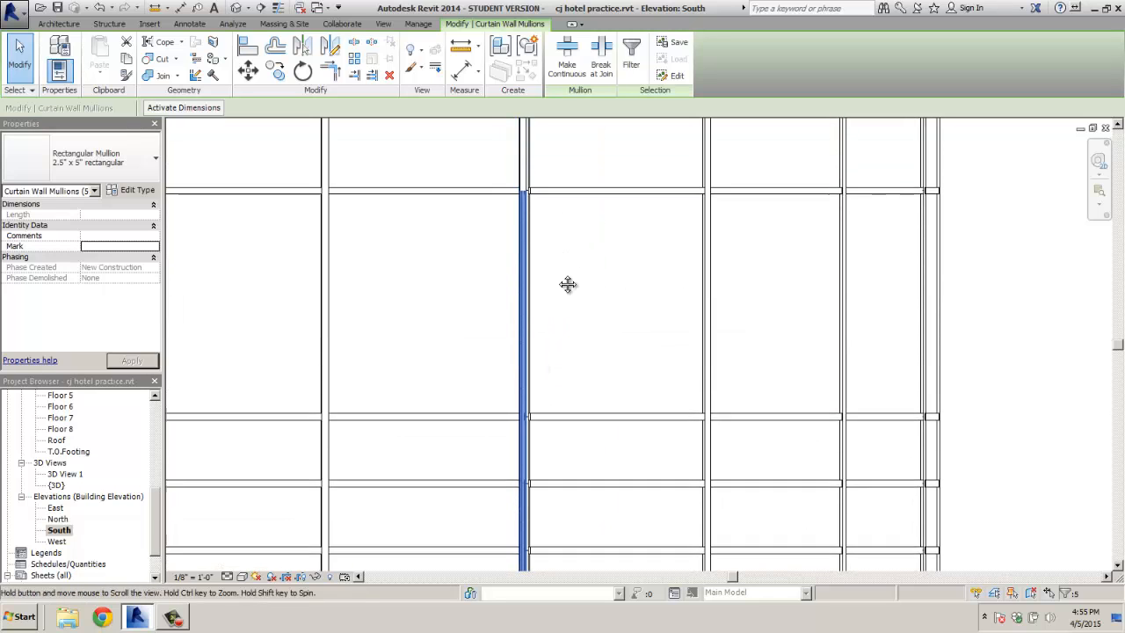
pyautogui.moveTo(567, 284); pyautogui.dragTo(572, 488, button='middle')
pyautogui.keyDown('ctrl'); pyautogui.click(530, 309); pyautogui.keyUp('ctrl')
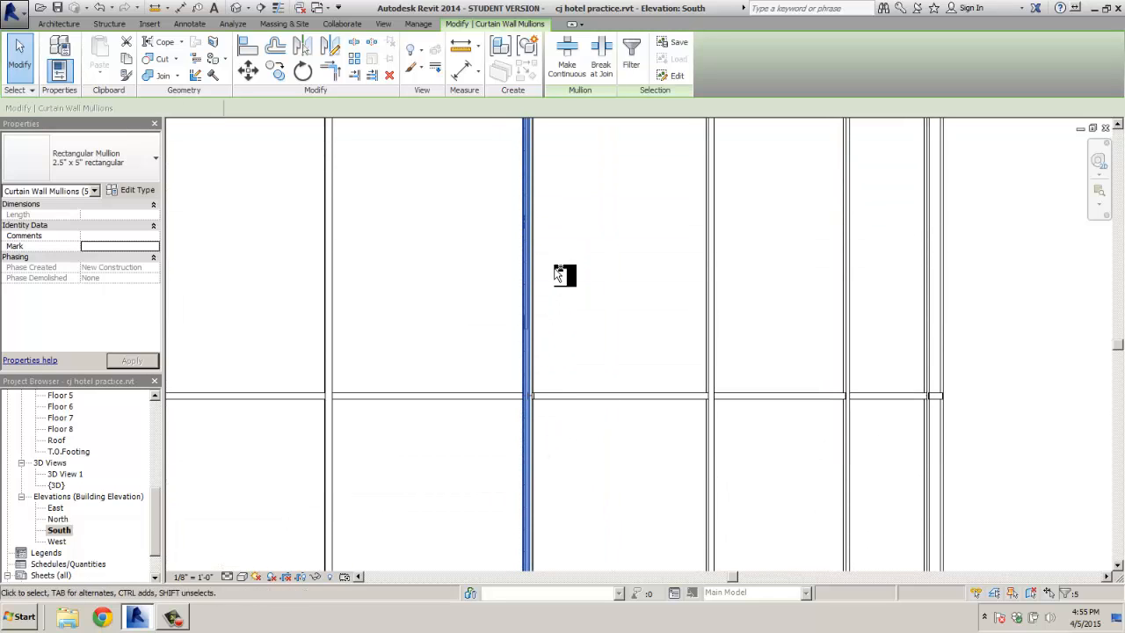
pyautogui.moveTo(563, 271); pyautogui.dragTo(568, 474, button='middle')
pyautogui.moveTo(571, 294); pyautogui.dragTo(576, 471, button='middle')
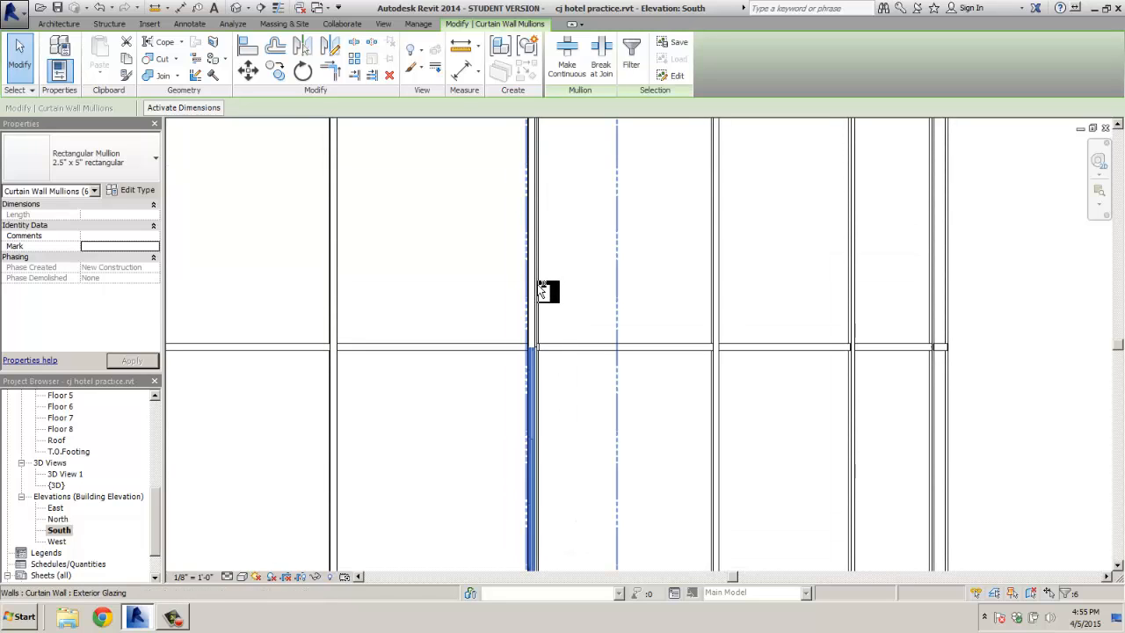
pyautogui.keyDown('ctrl'); pyautogui.click(538, 291); pyautogui.keyUp('ctrl')
pyautogui.moveTo(563, 271); pyautogui.dragTo(568, 456, button='middle')
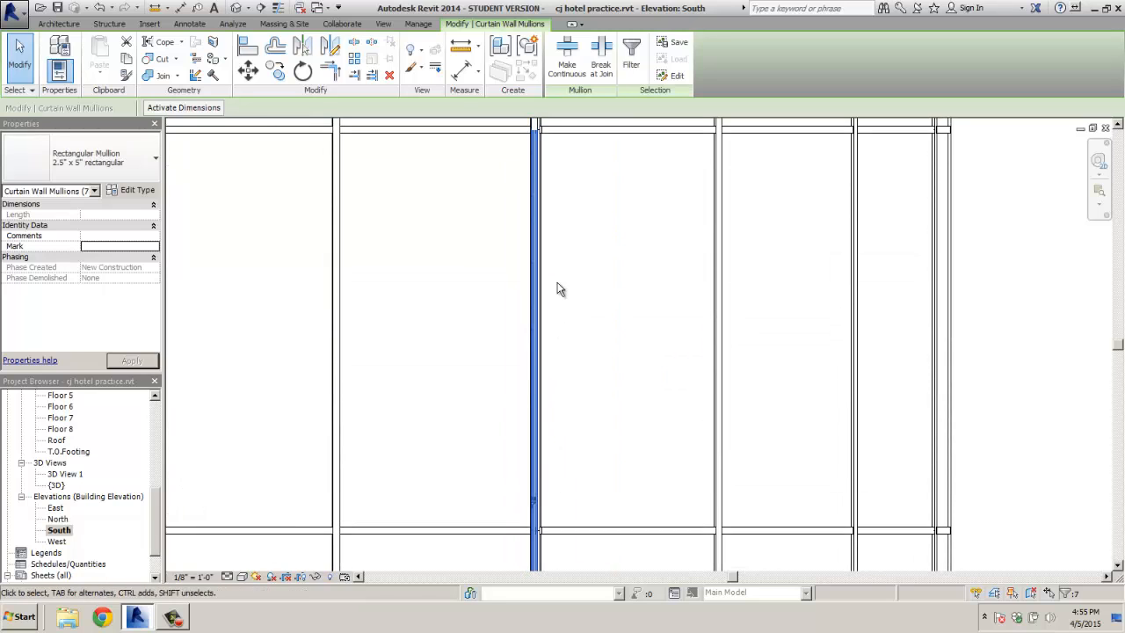
pyautogui.moveTo(573, 327); pyautogui.dragTo(570, 483, button='middle')
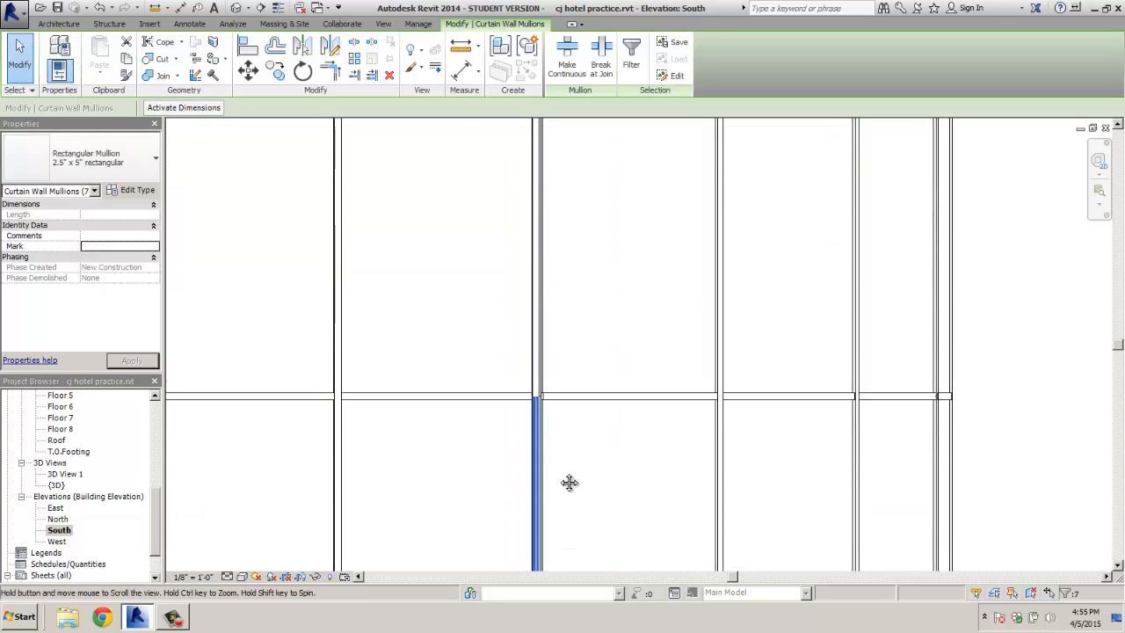
# Add each upper floor's mullion up to the brick band and remove the gathered column
pyautogui.keyDown('ctrl'); pyautogui.click(543, 359); pyautogui.keyUp('ctrl')
pyautogui.moveTo(568, 319)
pyautogui.mouseDown(button='middle')
pyautogui.moveTo(578, 322)
pyautogui.moveTo(577, 414)
pyautogui.moveTo(565, 433)
pyautogui.moveTo(604, 479)
pyautogui.moveTo(611, 532)
pyautogui.mouseUp(button='middle')
pyautogui.keyDown('ctrl'); pyautogui.click(553, 355); pyautogui.keyUp('ctrl')
pyautogui.moveTo(598, 330); pyautogui.dragTo(601, 526, button='middle')
pyautogui.moveTo(599, 404); pyautogui.dragTo(607, 547, button='middle')
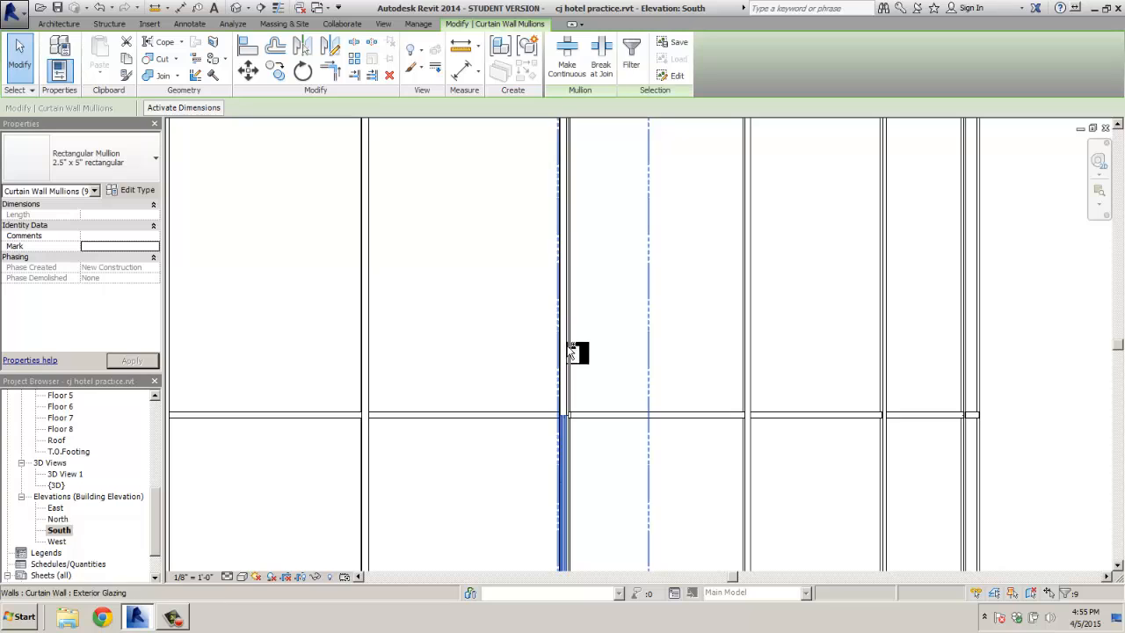
pyautogui.keyDown('ctrl'); pyautogui.click(566, 346); pyautogui.keyUp('ctrl')
pyautogui.moveTo(588, 192); pyautogui.dragTo(591, 341, button='middle')
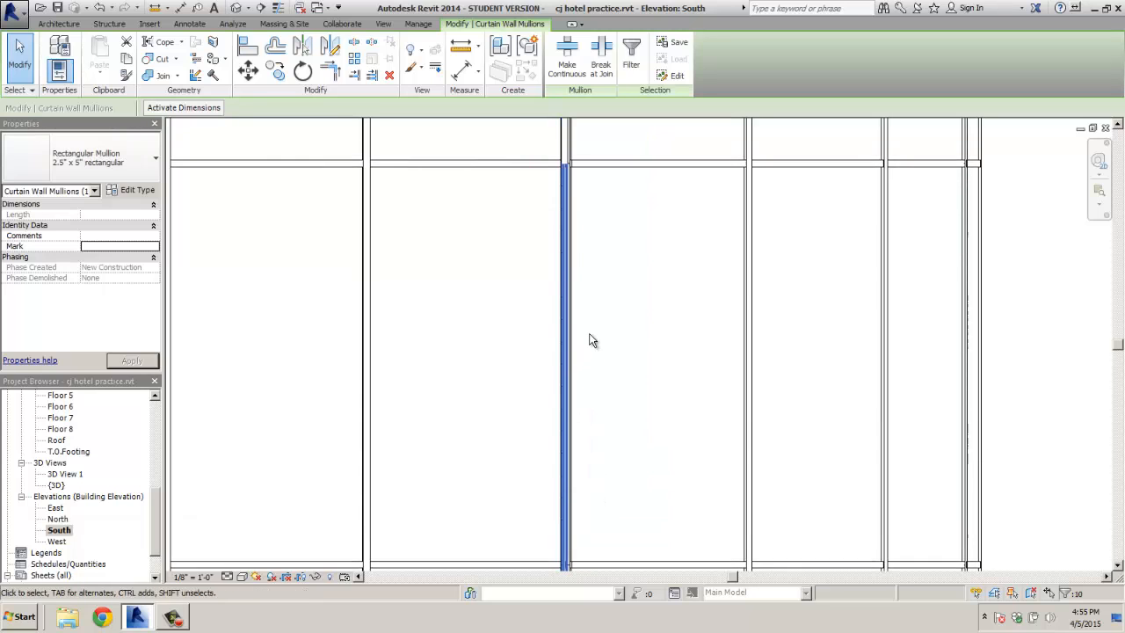
pyautogui.moveTo(595, 256); pyautogui.dragTo(597, 407, button='middle')
pyautogui.moveTo(563, 266); pyautogui.dragTo(557, 384, button='middle')
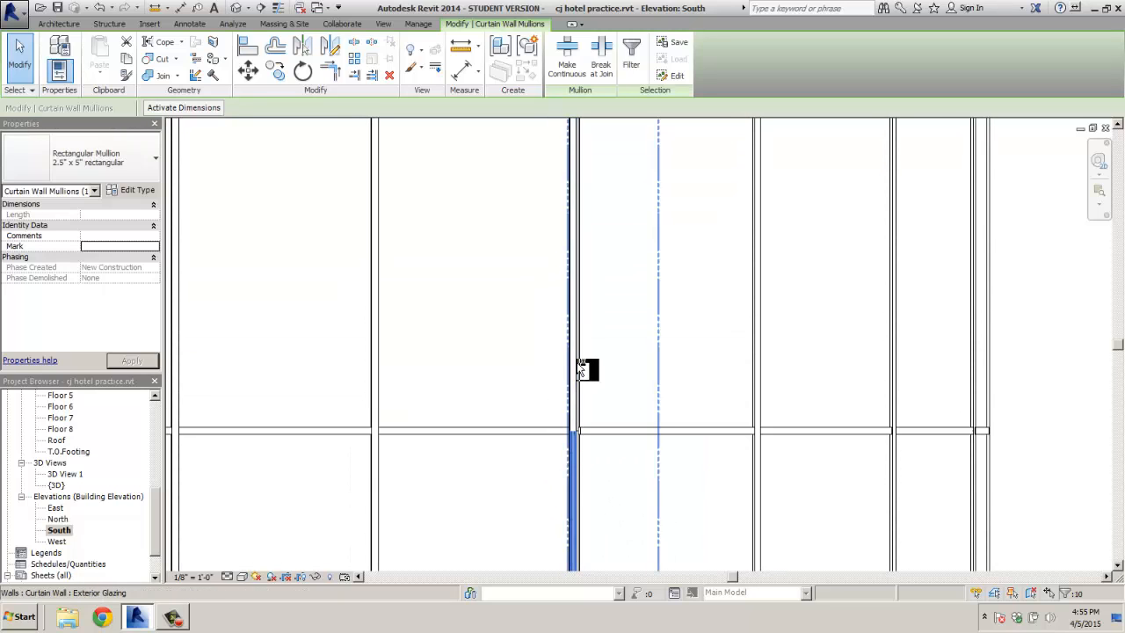
pyautogui.keyDown('ctrl'); pyautogui.click(580, 369); pyautogui.keyUp('ctrl')
pyautogui.moveTo(603, 340); pyautogui.dragTo(624, 430, button='middle')
pyautogui.moveTo(629, 360)
pyautogui.mouseDown(button='middle')
pyautogui.moveTo(641, 547)
pyautogui.moveTo(658, 565)
pyautogui.mouseUp(button='middle')
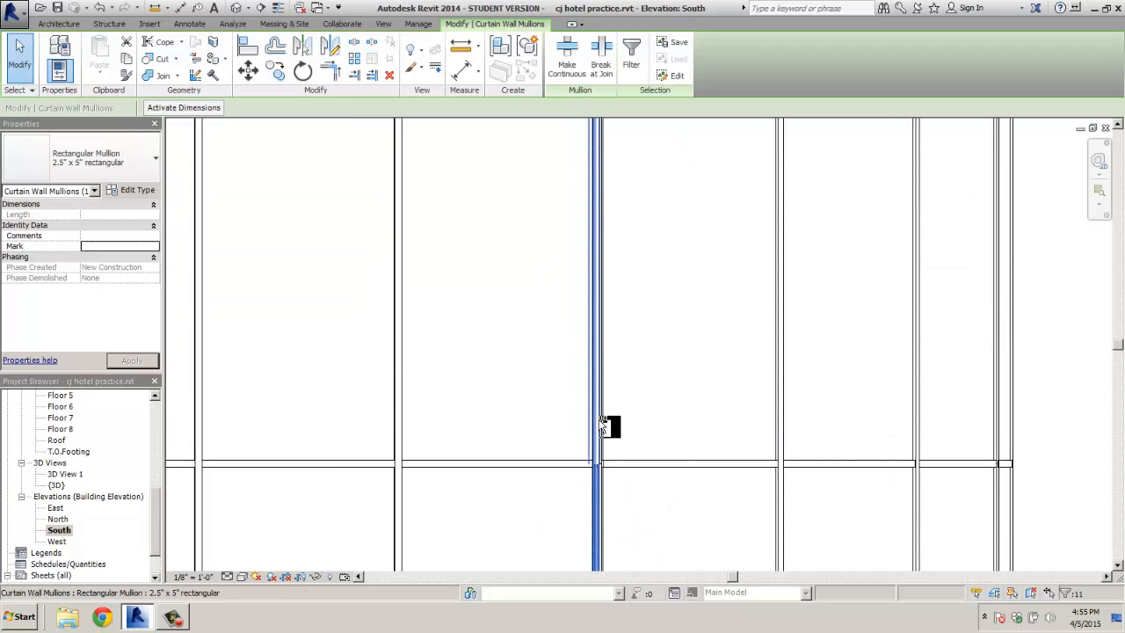
pyautogui.keyDown('ctrl'); pyautogui.click(605, 427); pyautogui.keyUp('ctrl')
pyautogui.moveTo(625, 386); pyautogui.dragTo(648, 469, button='middle')
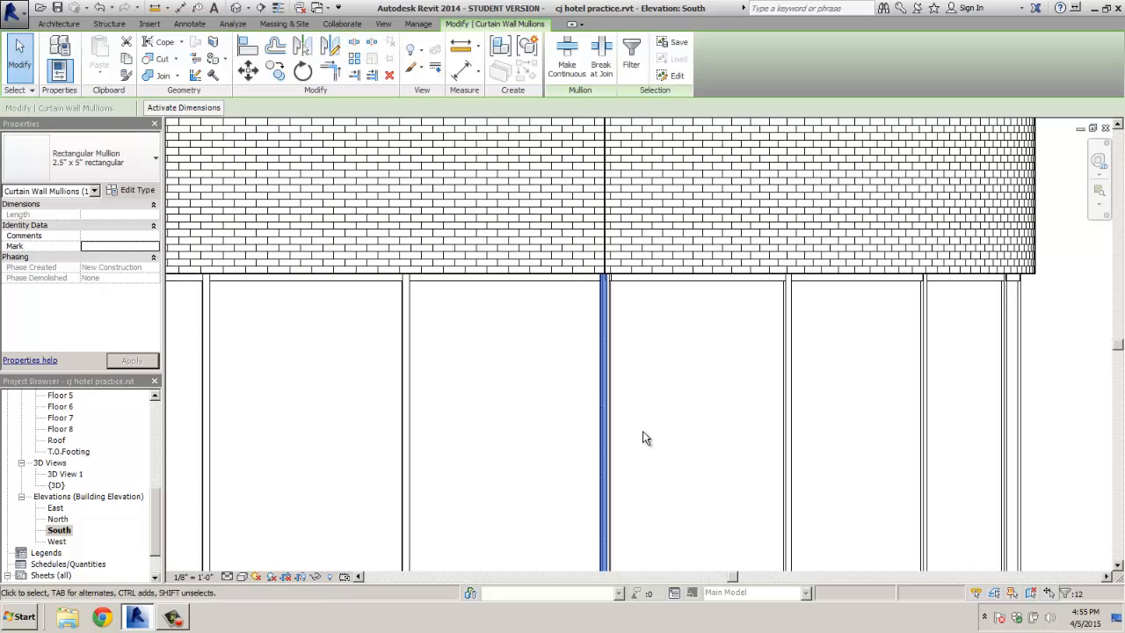
pyautogui.press('Escape')
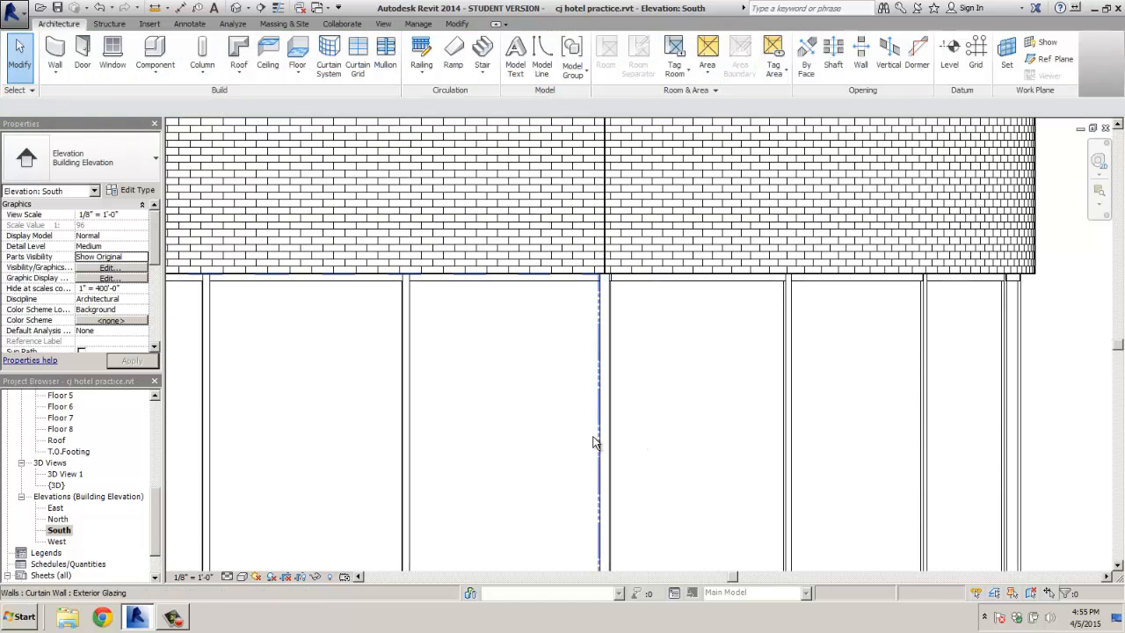
pyautogui.scroll(-2, 589, 424)
pyautogui.scroll(-2, 590, 424)
pyautogui.moveTo(820, 426); pyautogui.dragTo(756, 263, button='middle')
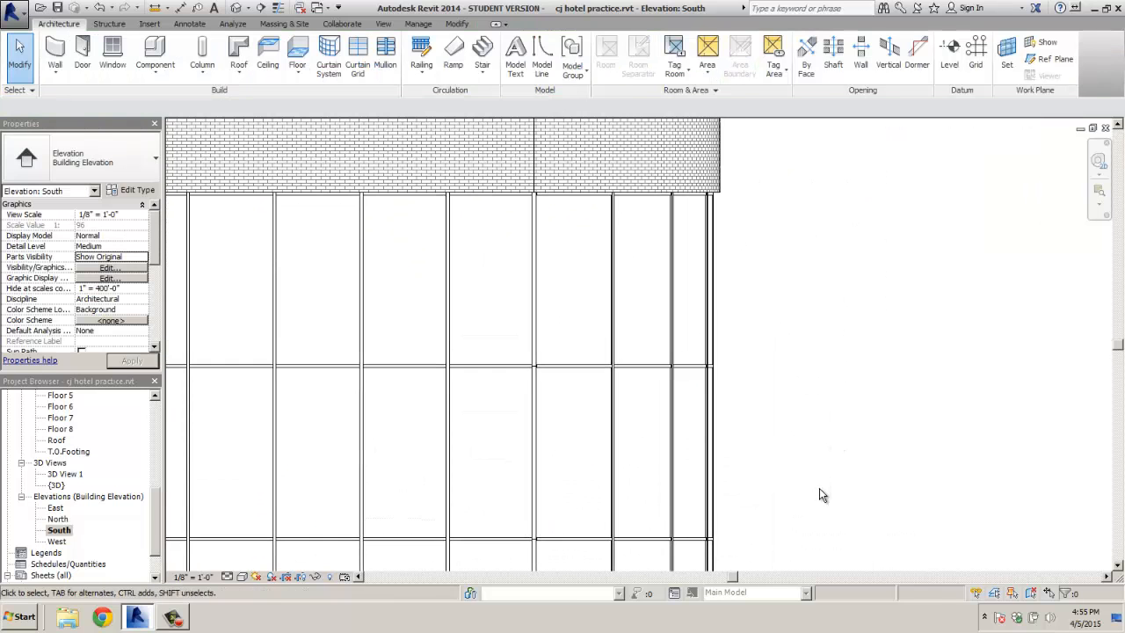
pyautogui.moveTo(820, 493); pyautogui.dragTo(818, 277, button='middle')
pyautogui.moveTo(826, 358); pyautogui.dragTo(930, 173, button='middle')
pyautogui.moveTo(883, 473); pyautogui.dragTo(885, 151, button='middle')
pyautogui.scroll(1, 899, 360)
pyautogui.moveTo(915, 370); pyautogui.dragTo(978, 186, button='middle')
pyautogui.scroll(-2, 918, 296)
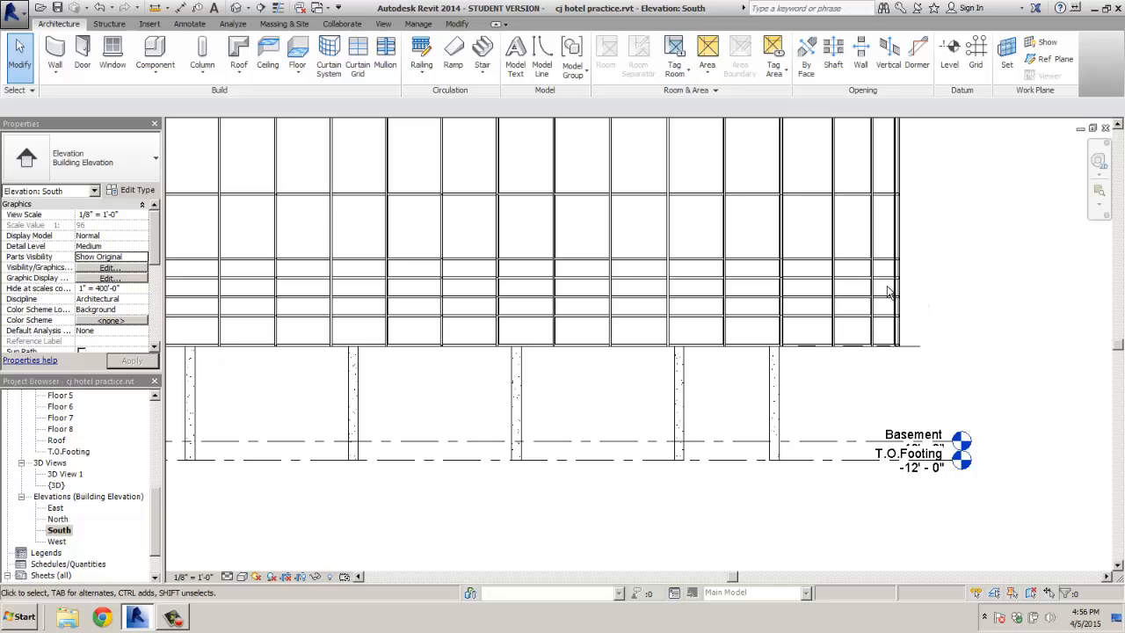
# Window-select the horizontal mullions along the storefront's bottom edge and apply Make Continuous
pyautogui.scroll(-2, 964, 329)
pyautogui.moveTo(721, 359); pyautogui.dragTo(835, 371, button='middle')
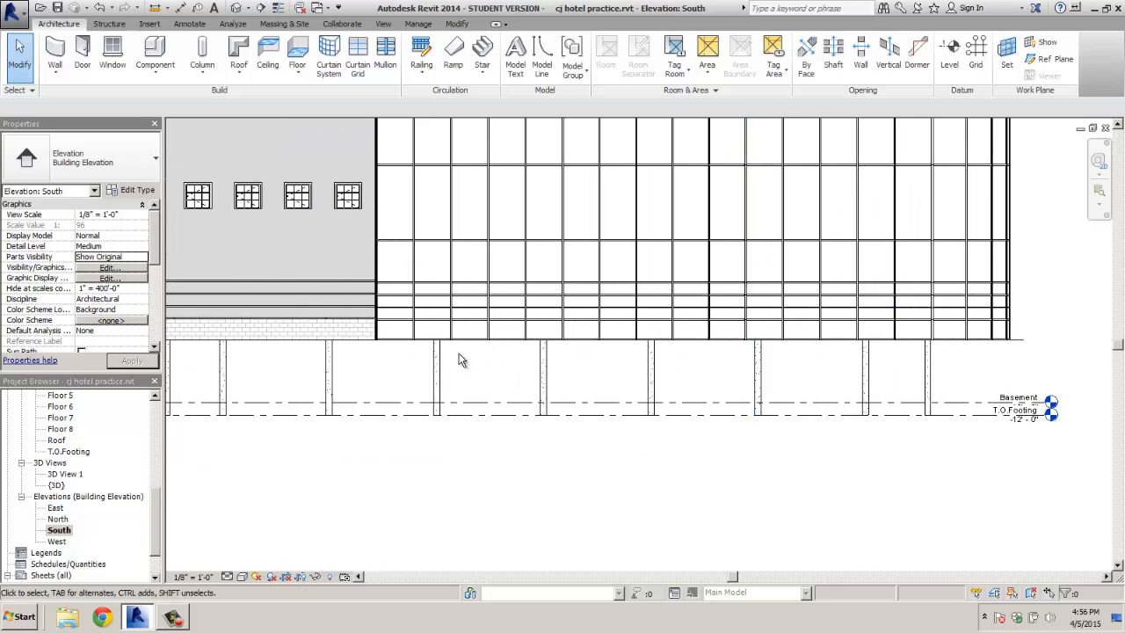
pyautogui.moveTo(912, 332); pyautogui.dragTo(1067, 333)
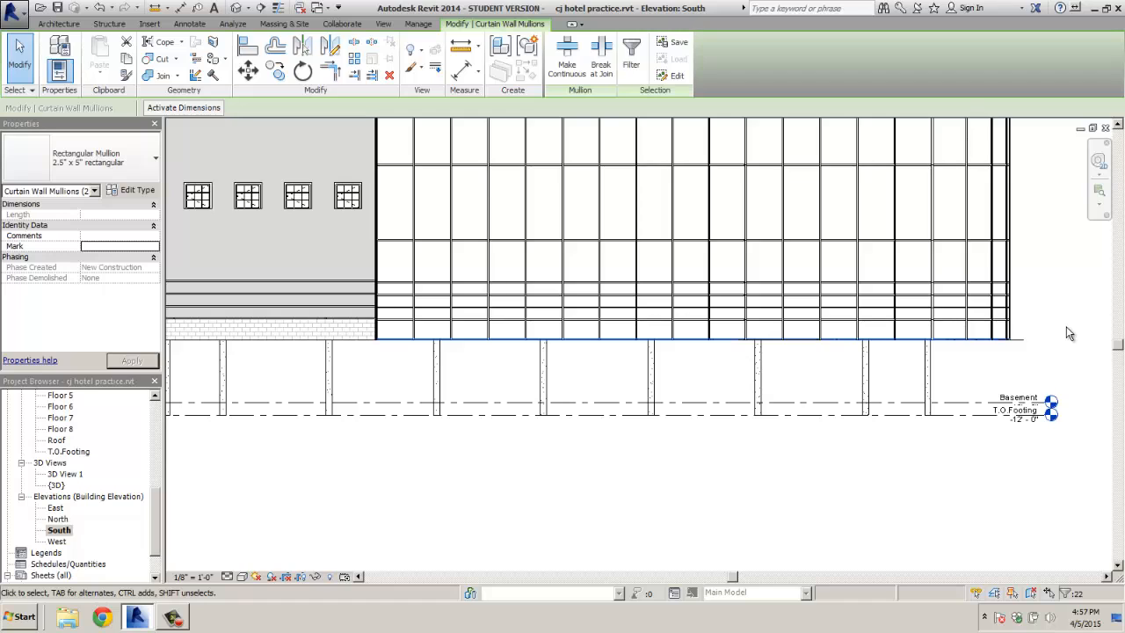
pyautogui.click(567, 51)
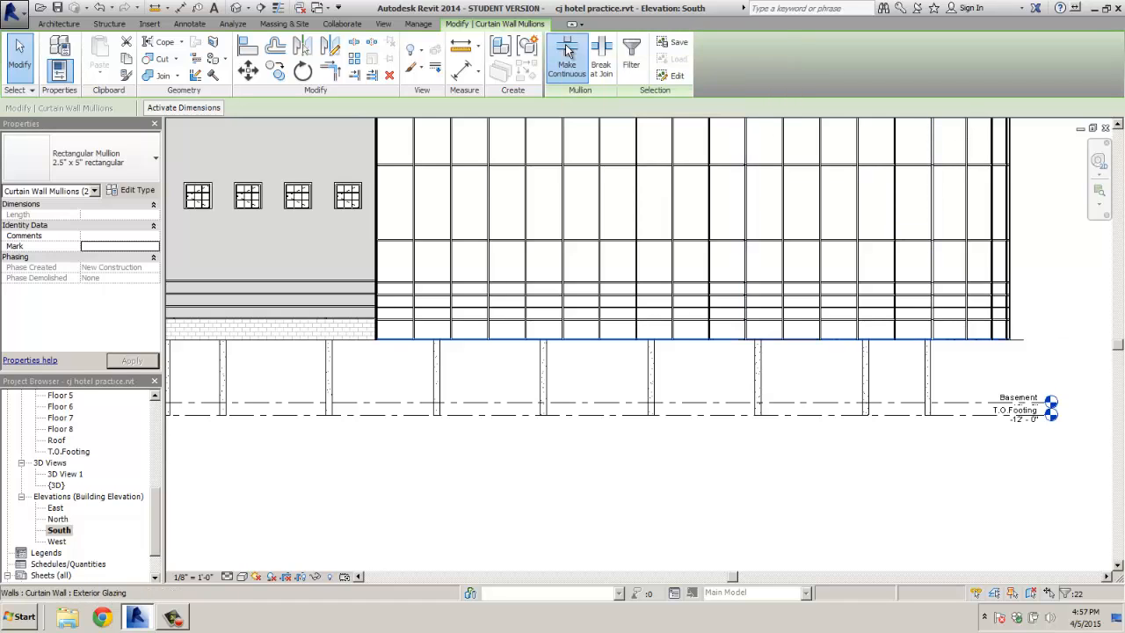
pyautogui.click(596, 366)
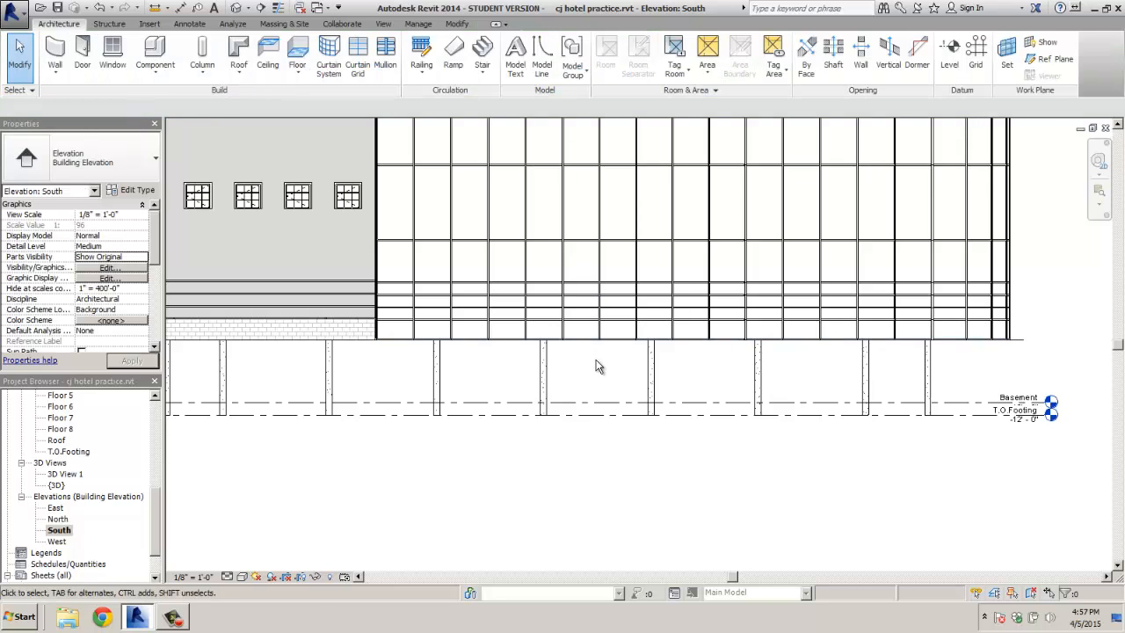
pyautogui.scroll(3, 595, 366)
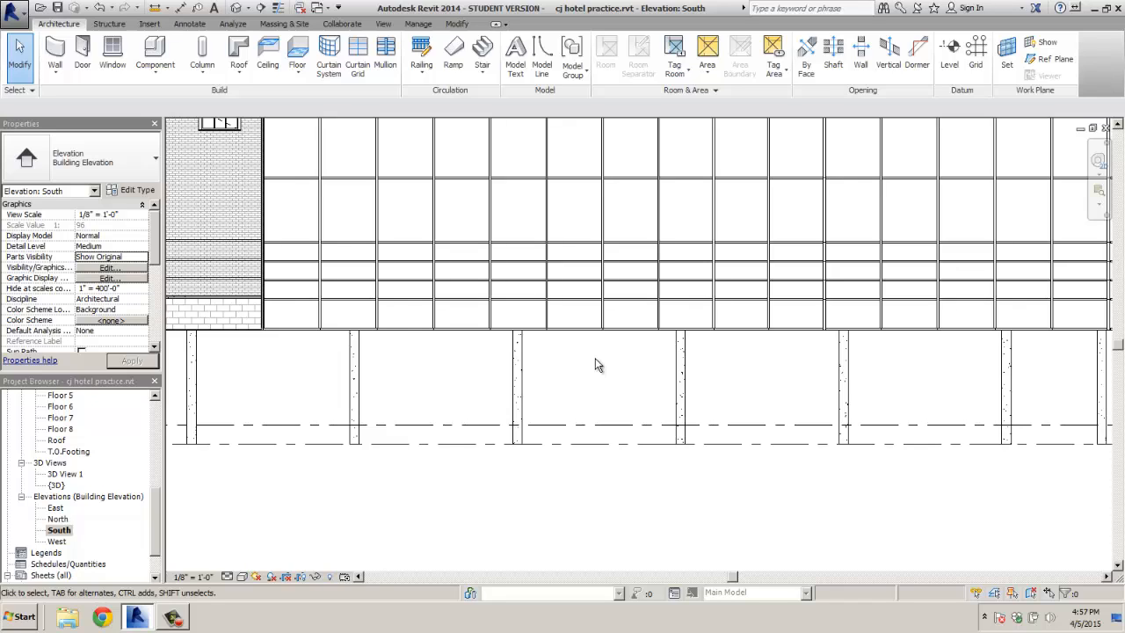
# At the roof parapet, window-select the top-edge mullions and apply Make Continuous
pyautogui.scroll(-3, 595, 358)
pyautogui.moveTo(645, 271); pyautogui.dragTo(620, 538, button='middle')
pyautogui.moveTo(627, 328); pyautogui.dragTo(628, 469, button='middle')
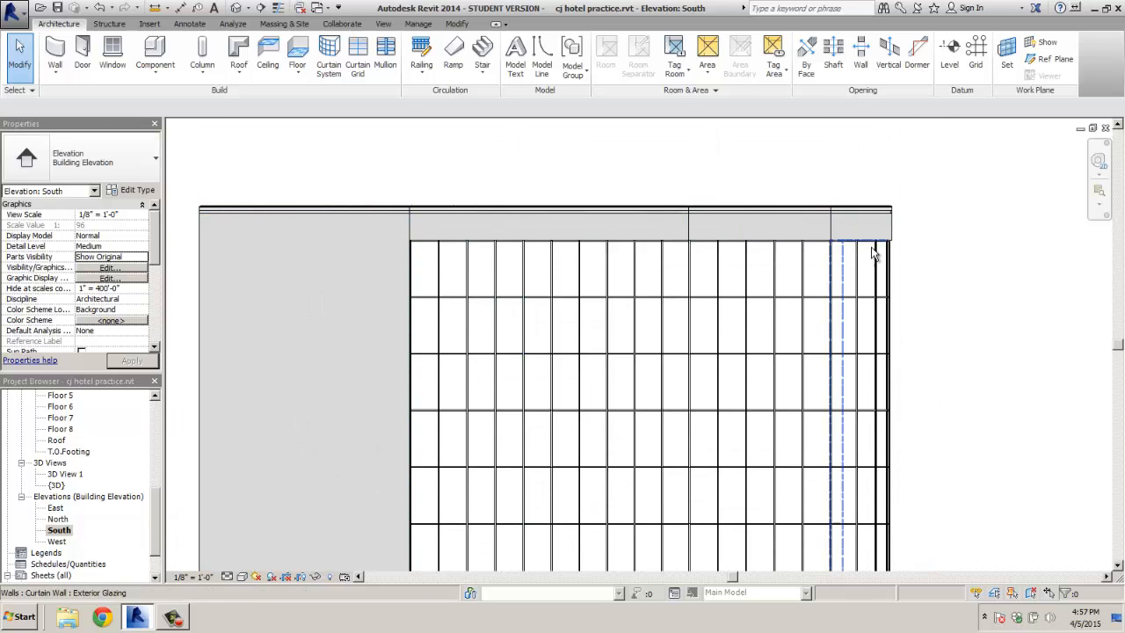
pyautogui.moveTo(394, 226); pyautogui.dragTo(950, 263)
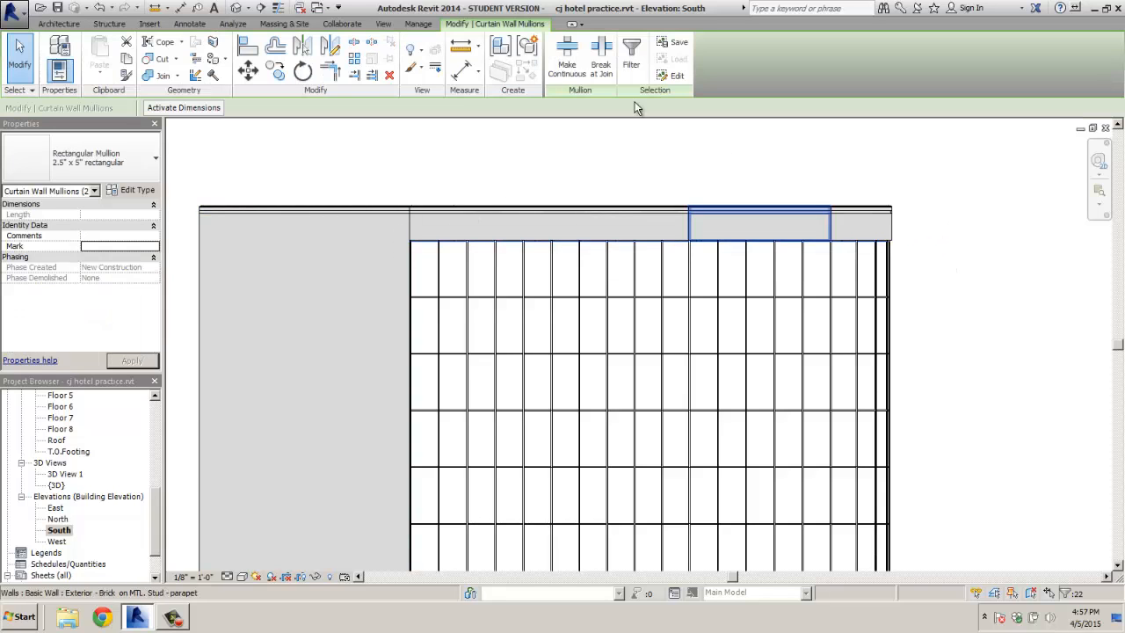
pyautogui.click(570, 51)
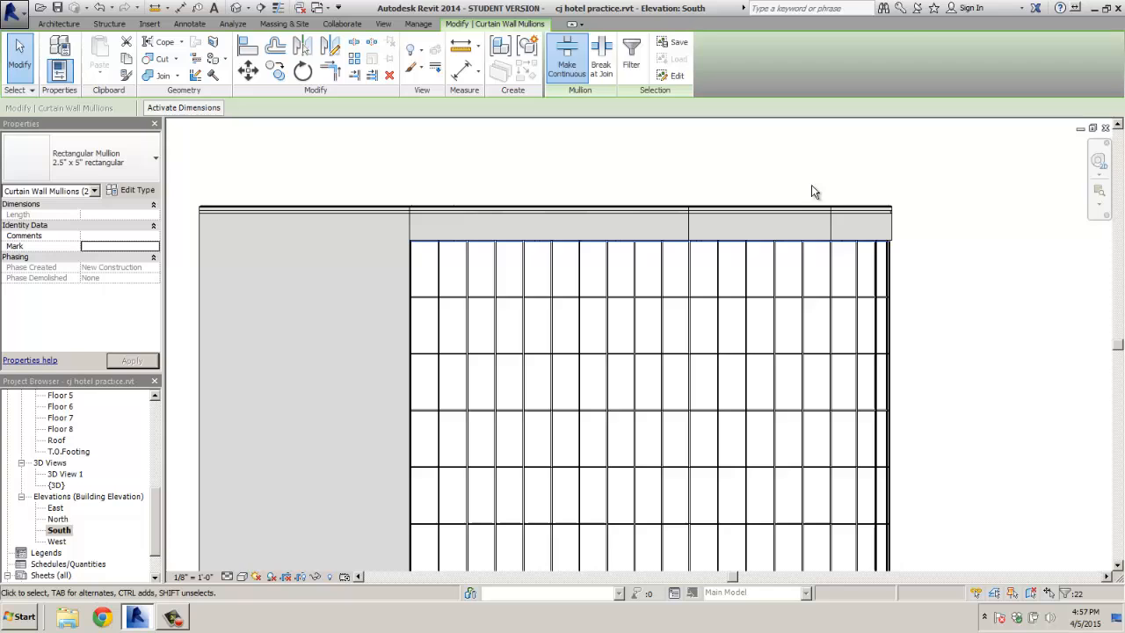
pyautogui.click(973, 199)
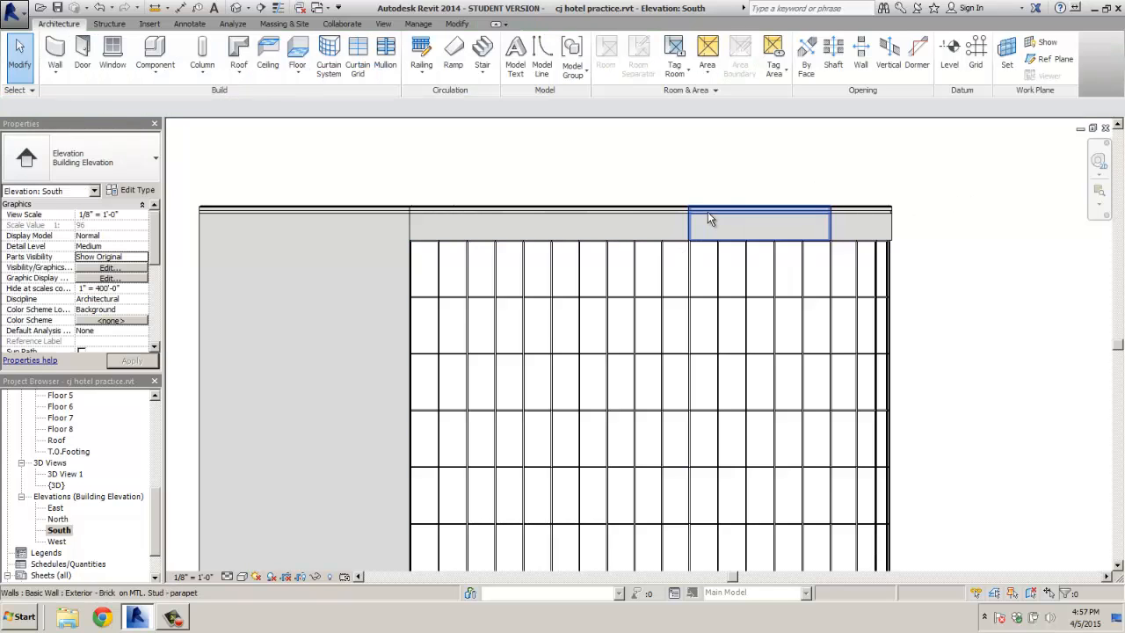
pyautogui.scroll(-4, 707, 212)
pyautogui.scroll(6, 694, 204)
pyautogui.scroll(3, 703, 211)
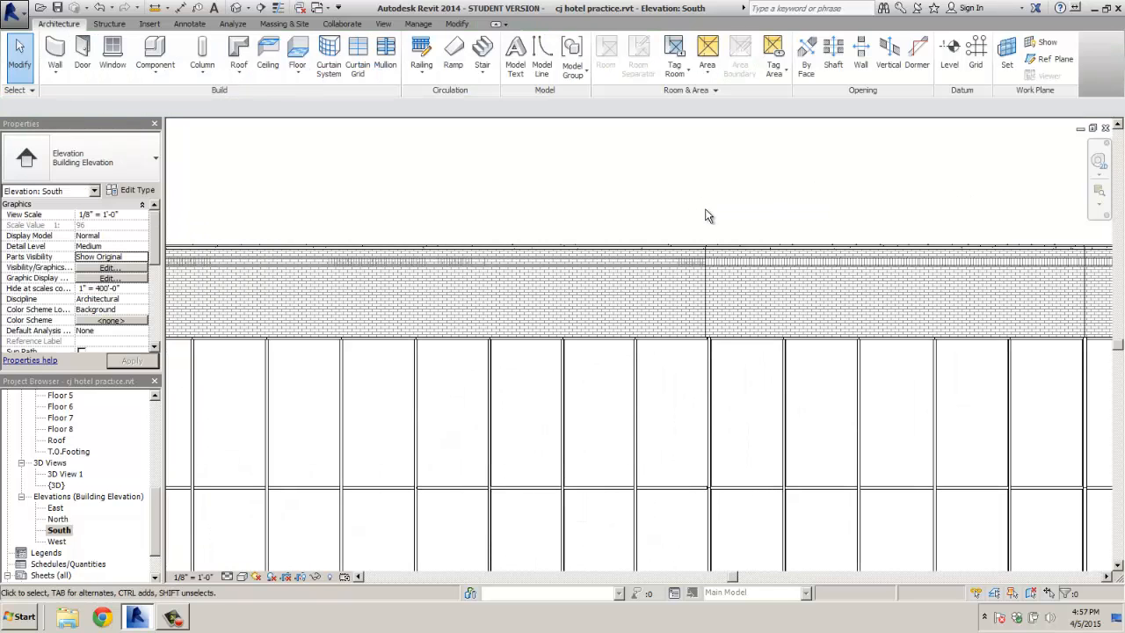
pyautogui.scroll(2, 615, 198)
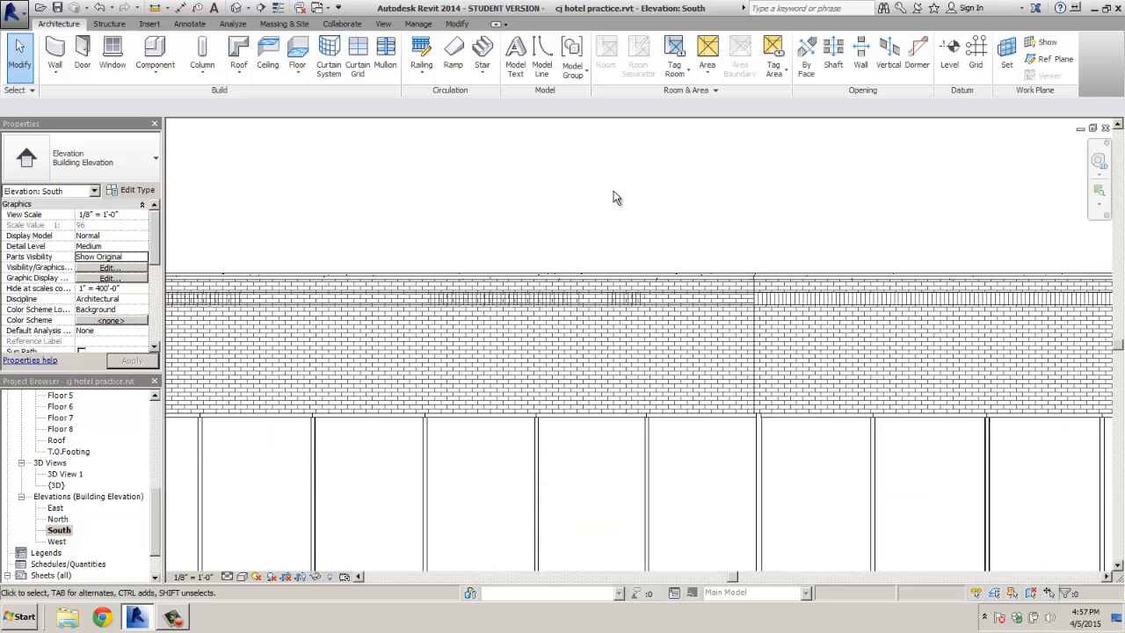
pyautogui.scroll(-2, 615, 198)
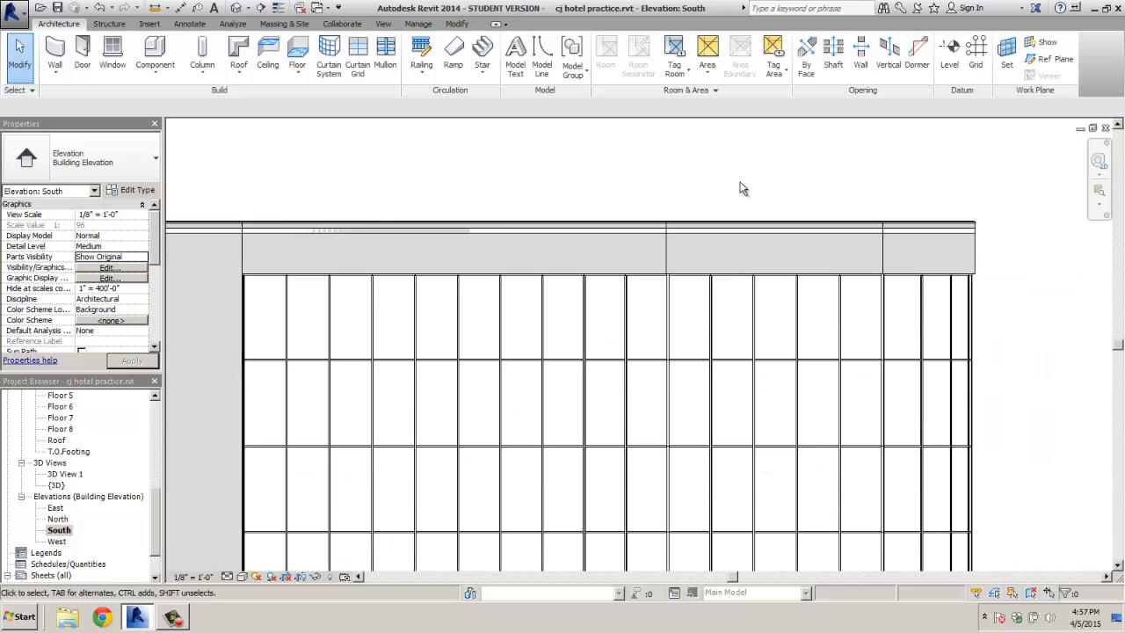
pyautogui.scroll(-1, 945, 213)
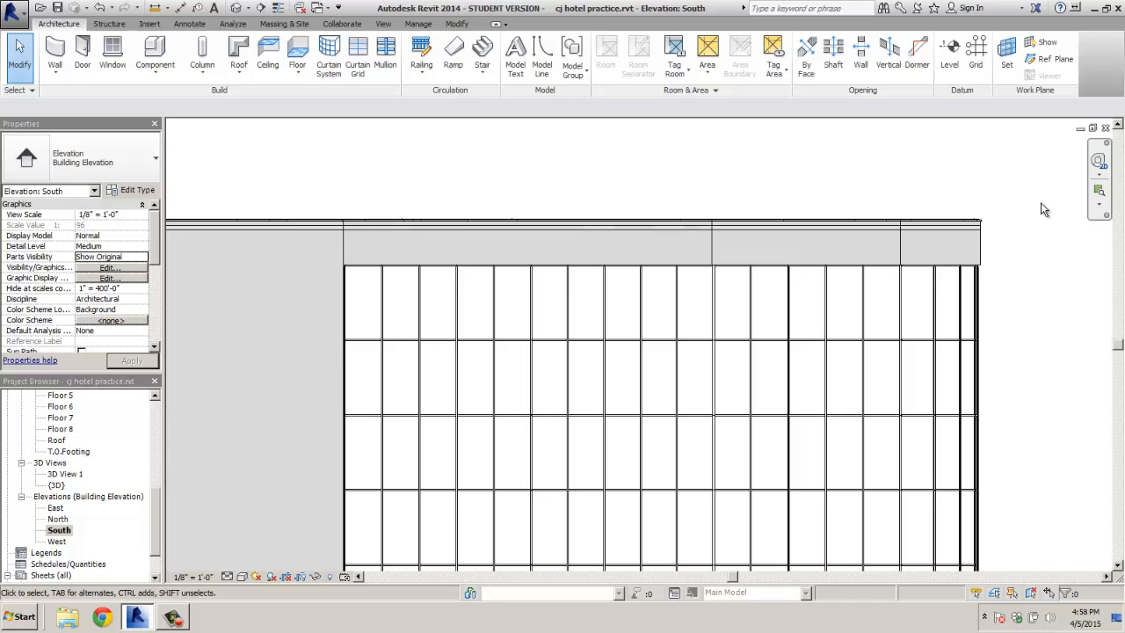
# Open the Floor 1 plan from the Project Browser's Floor Plans list
pyautogui.moveTo(158, 501); pyautogui.dragTo(146, 406)
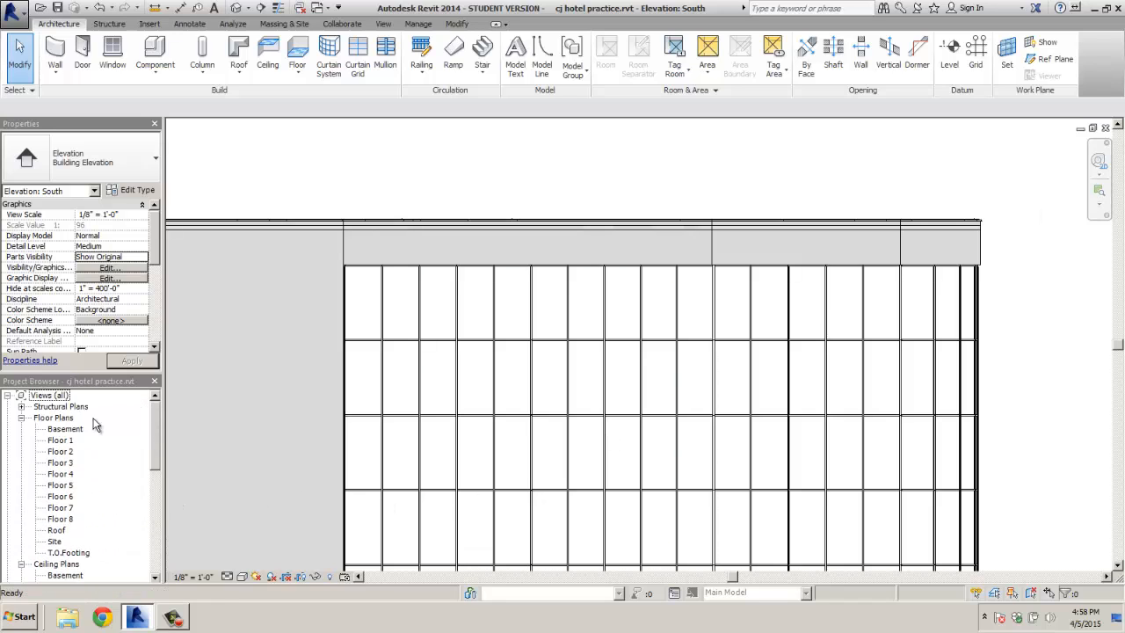
pyautogui.click(61, 439)
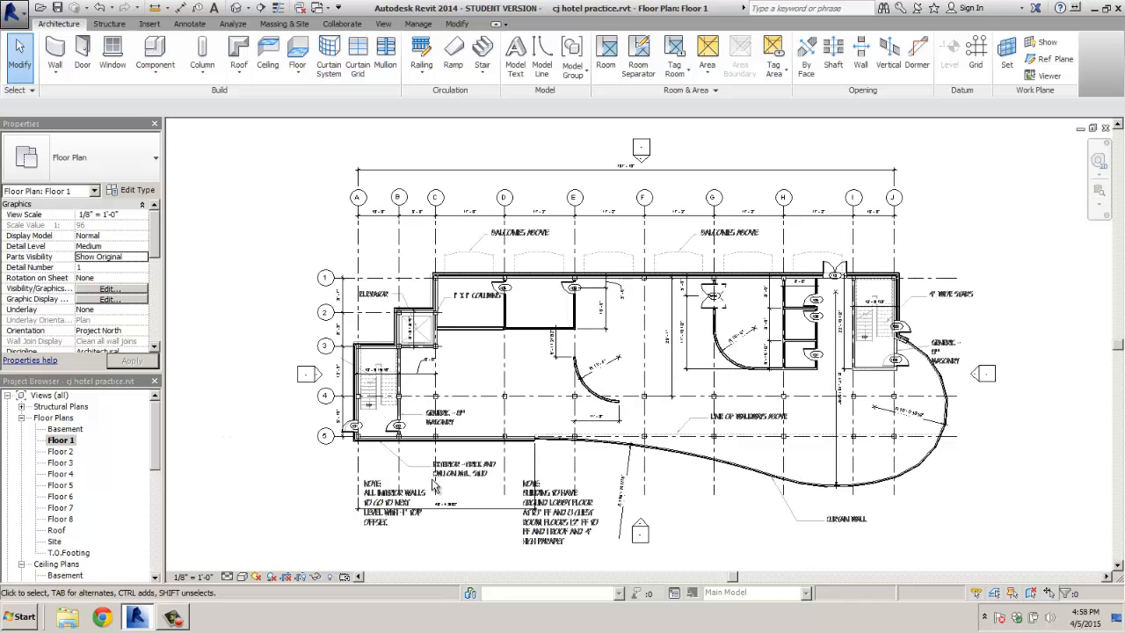
pyautogui.scroll(2, 665, 494)
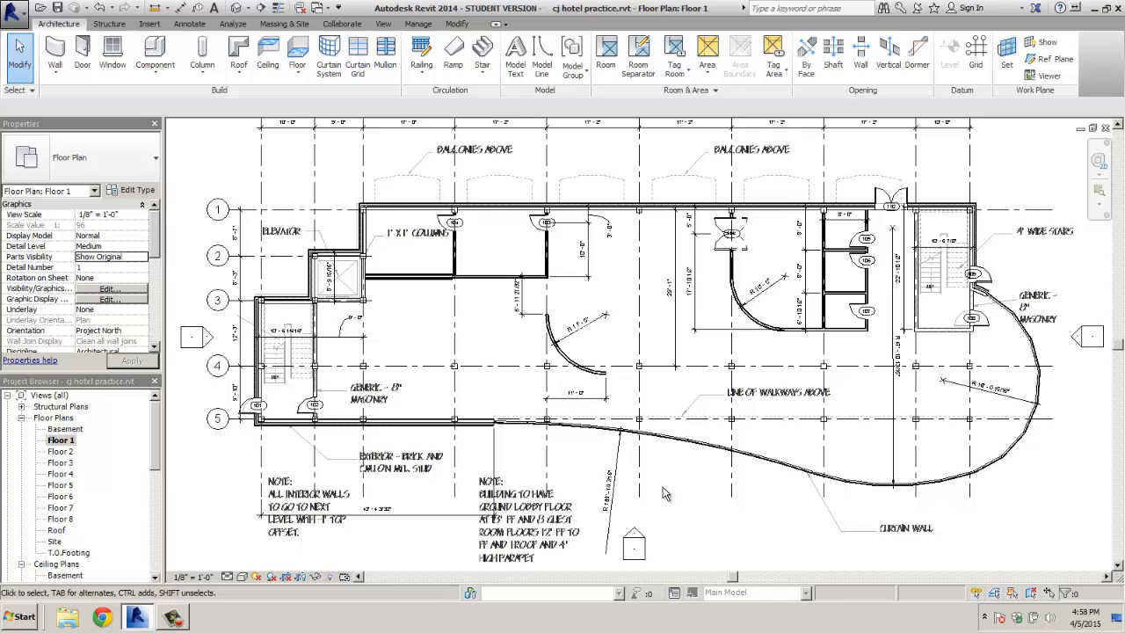
# Start the Wall tool and choose the Curtain Wall: Storefront type
pyautogui.click(55, 55)
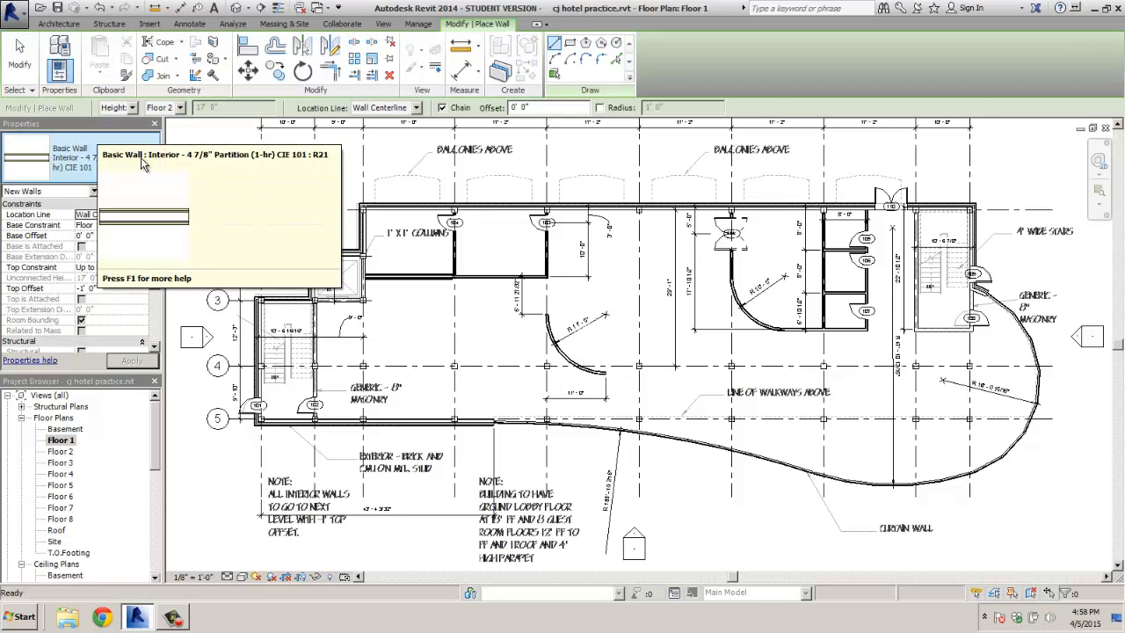
pyautogui.click(155, 171)
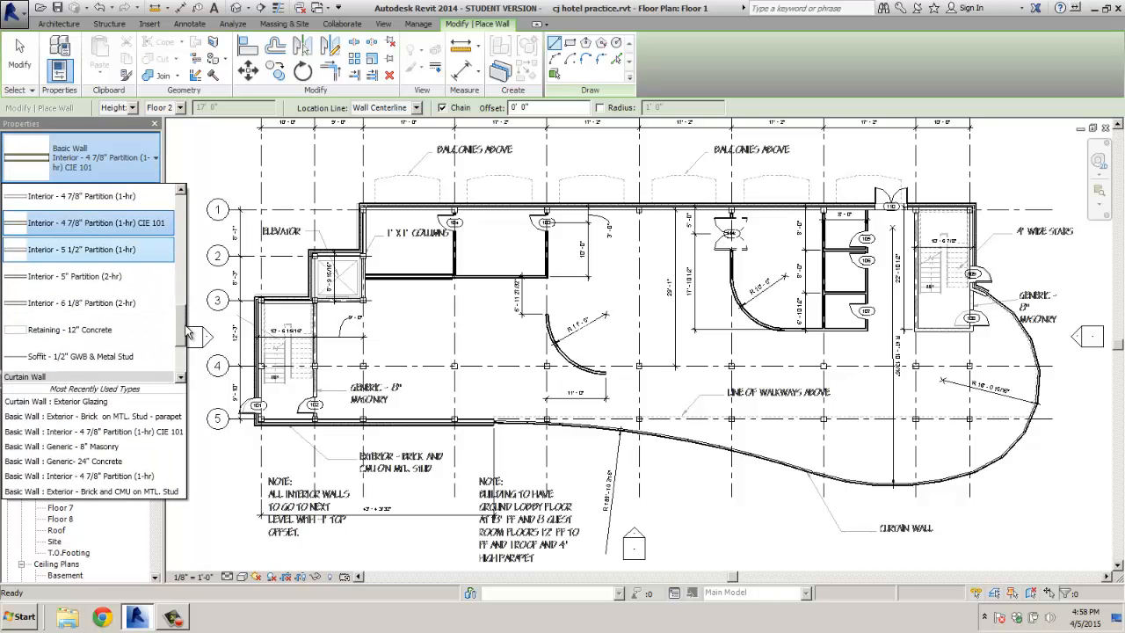
pyautogui.scroll(1, 186, 316)
pyautogui.moveTo(185, 308); pyautogui.dragTo(190, 383)
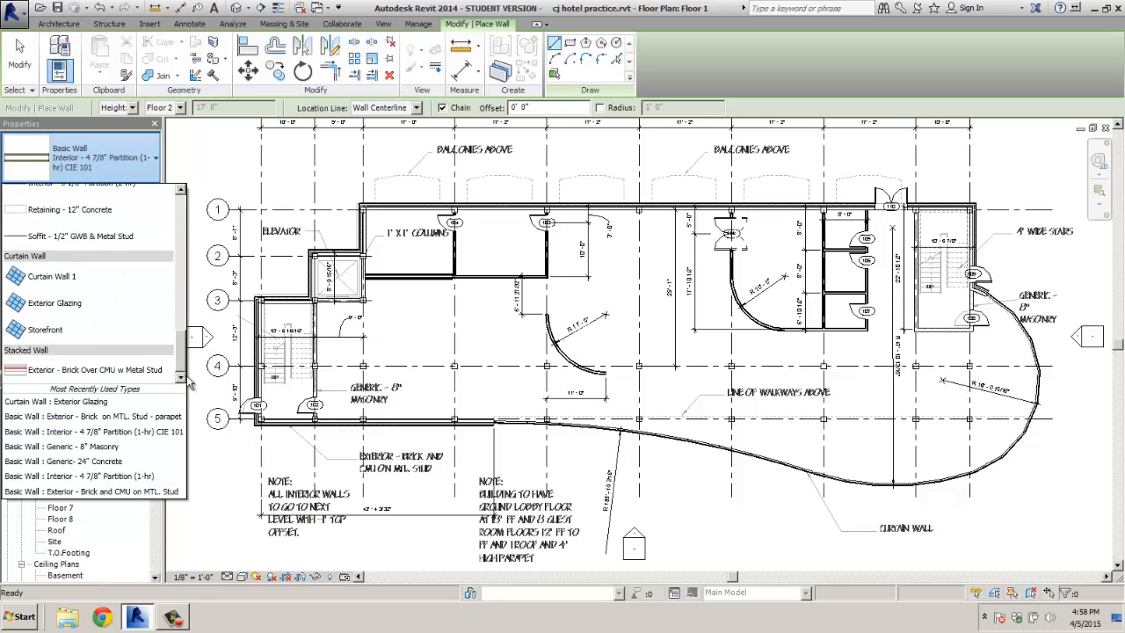
pyautogui.click(38, 331)
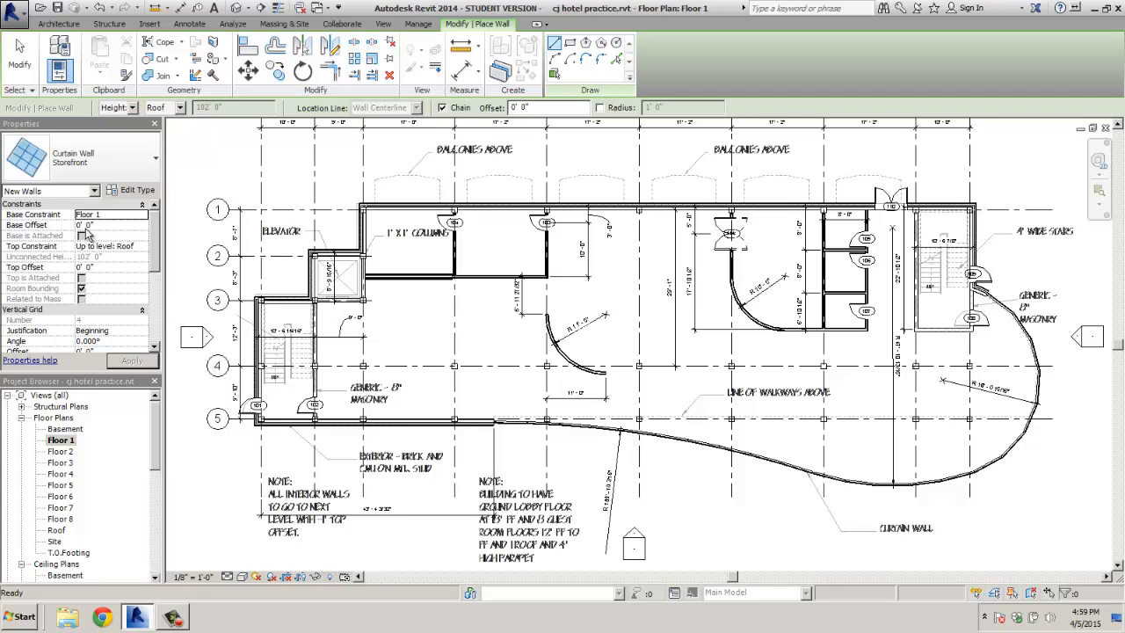
# Set Top Constraint to Floor 2 with a -6' 0" top offset and apply
pyautogui.click(138, 249)
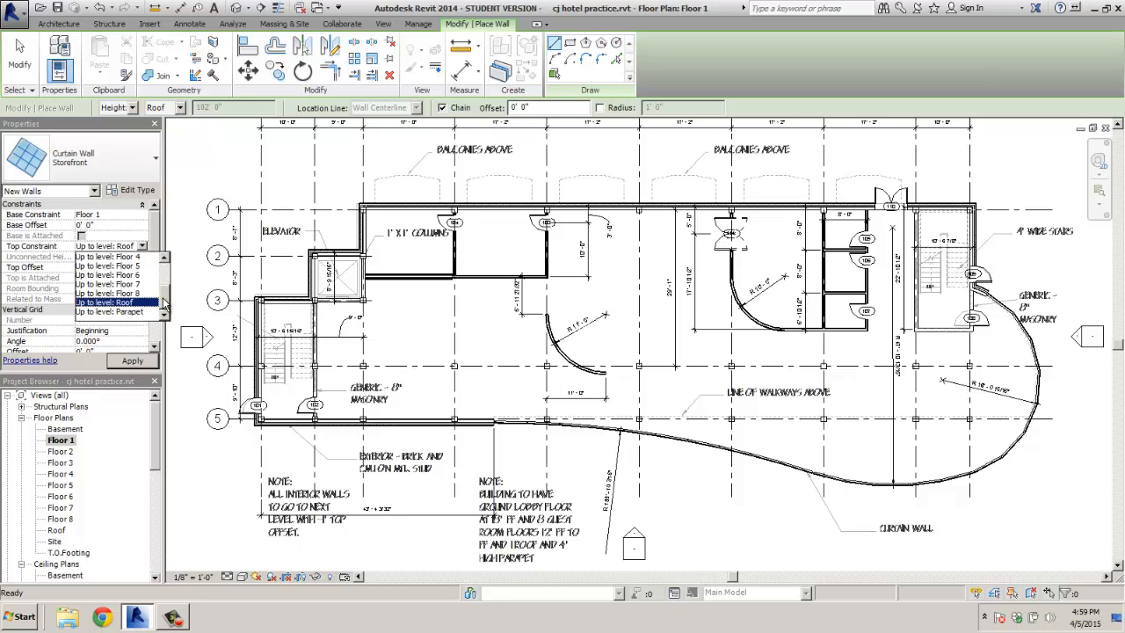
pyautogui.moveTo(164, 303); pyautogui.dragTo(165, 289)
pyautogui.click(147, 291)
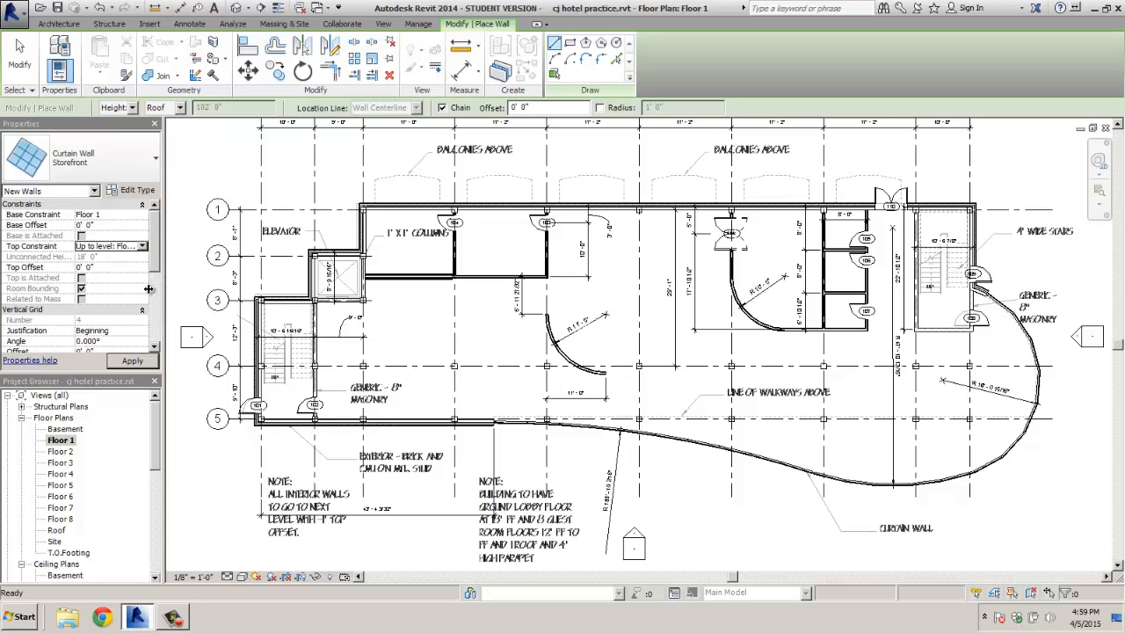
pyautogui.doubleClick(79, 268)
pyautogui.write('-')
pyautogui.write('6')
pyautogui.click(81, 288)
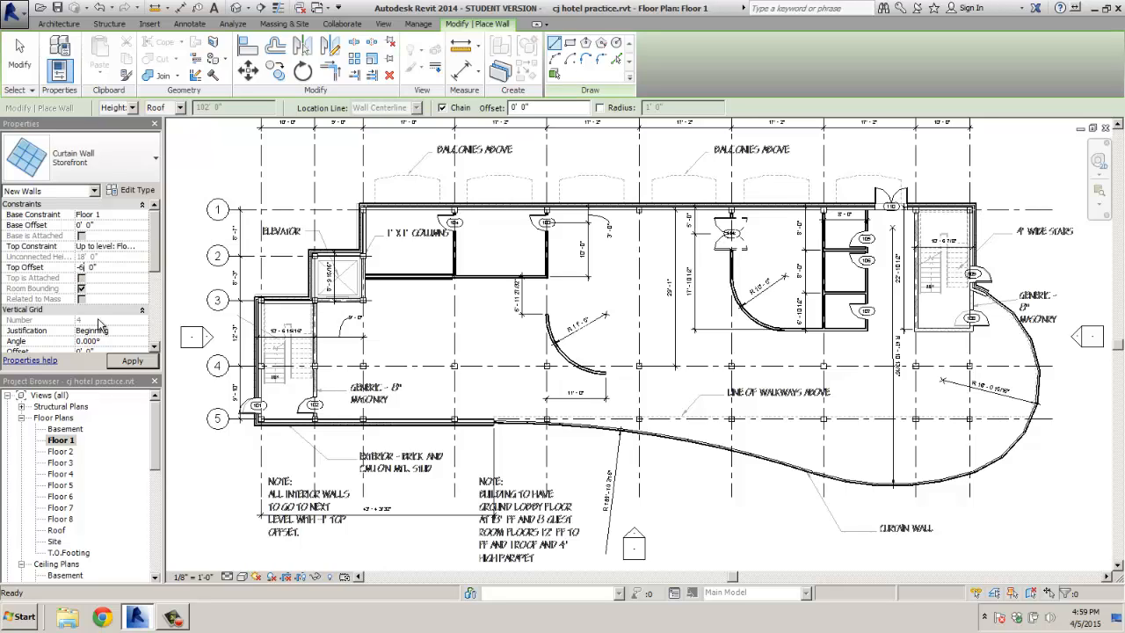
pyautogui.click(132, 361)
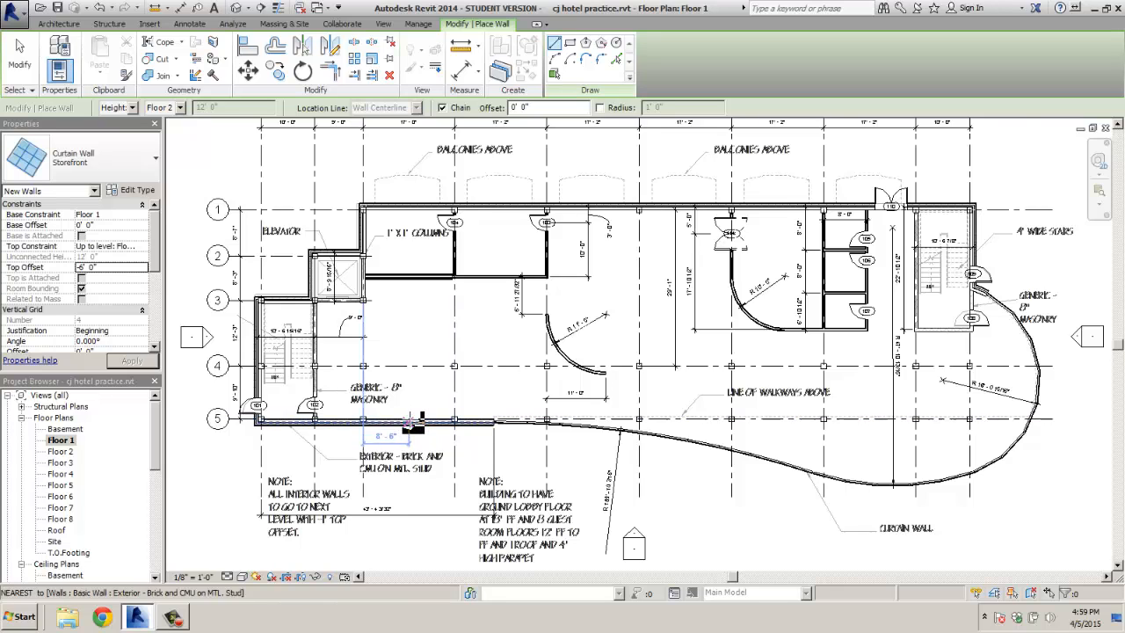
# Draw a storefront between the grid 5 columns, then undo the misplaced wall
pyautogui.scroll(5, 414, 428)
pyautogui.scroll(1, 318, 418)
pyautogui.moveTo(318, 419); pyautogui.dragTo(615, 417, button='middle')
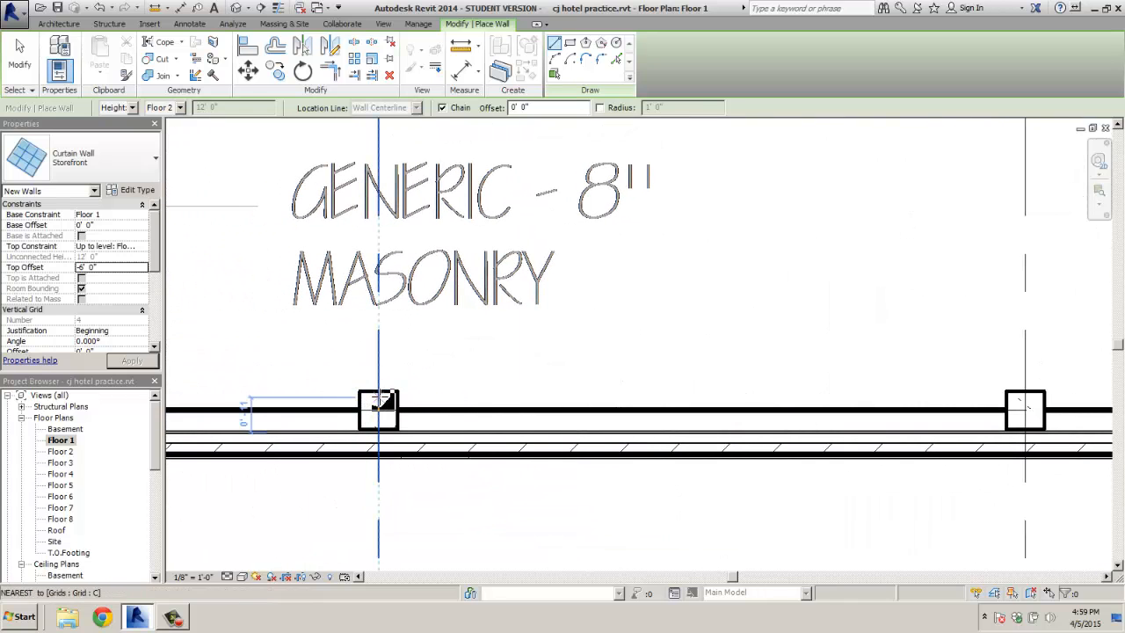
pyautogui.click(429, 411)
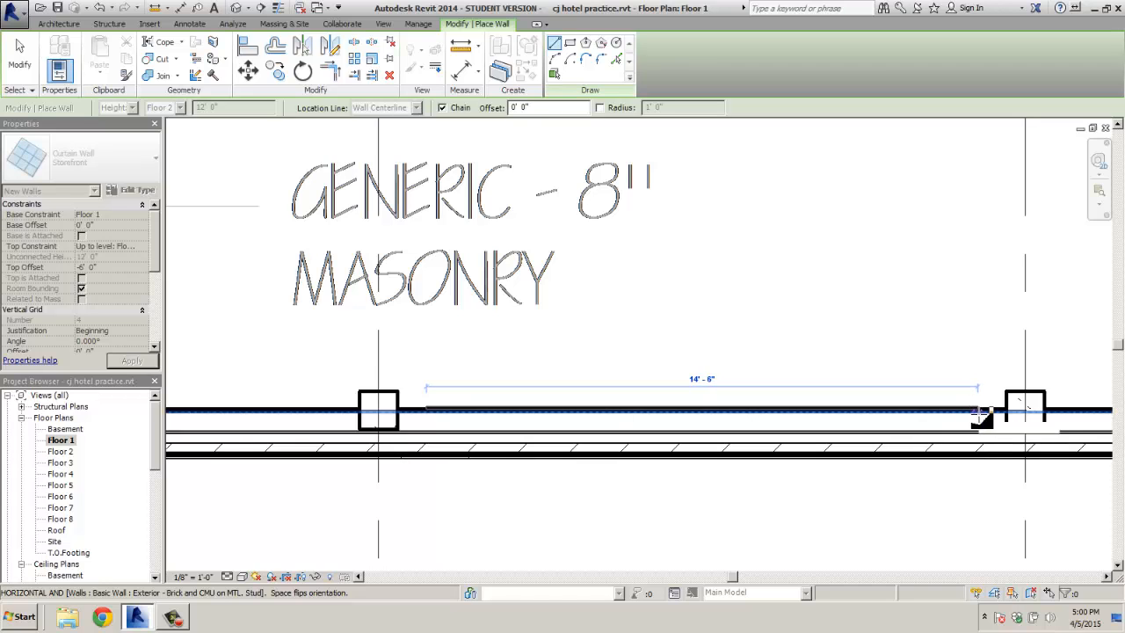
pyautogui.click(978, 421)
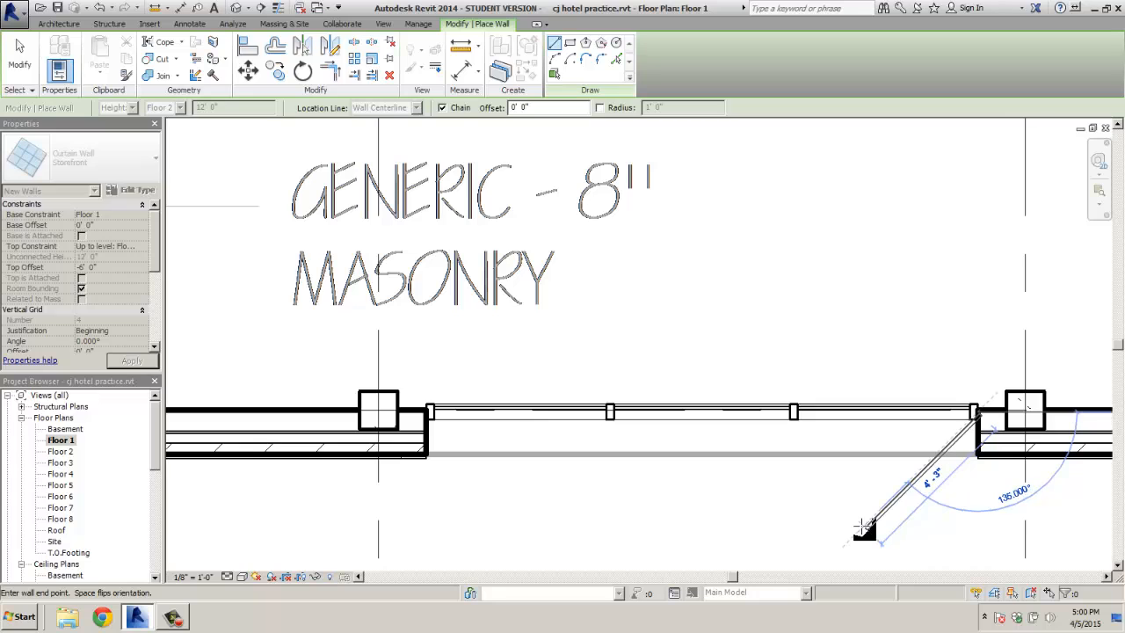
pyautogui.press('Escape')
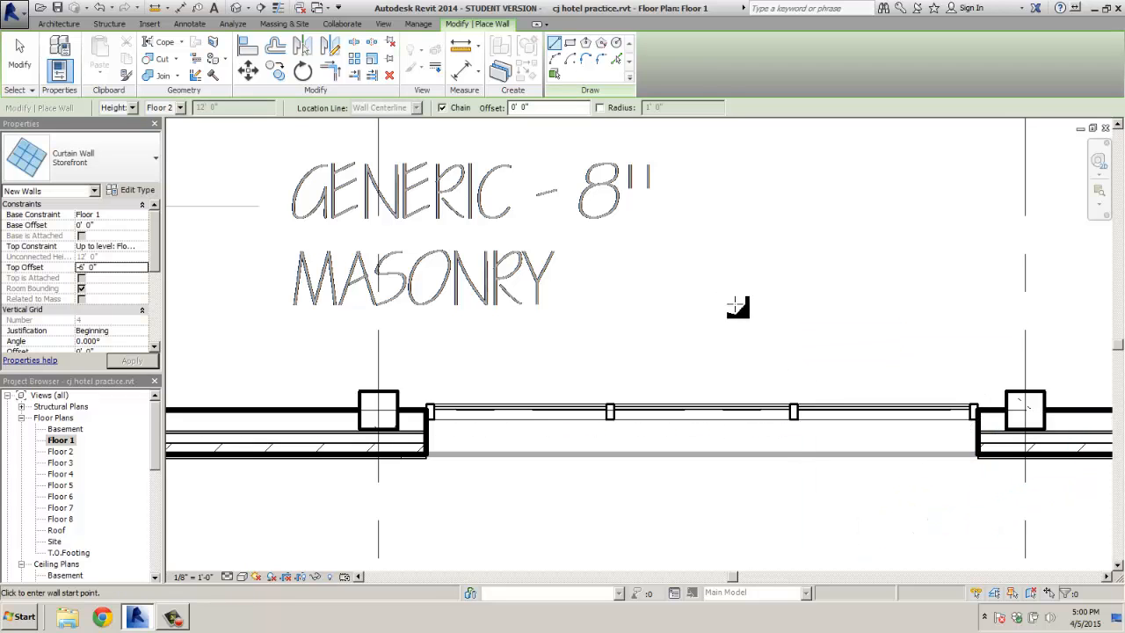
pyautogui.press('Escape')
pyautogui.hotkey('ctrl', 'z')
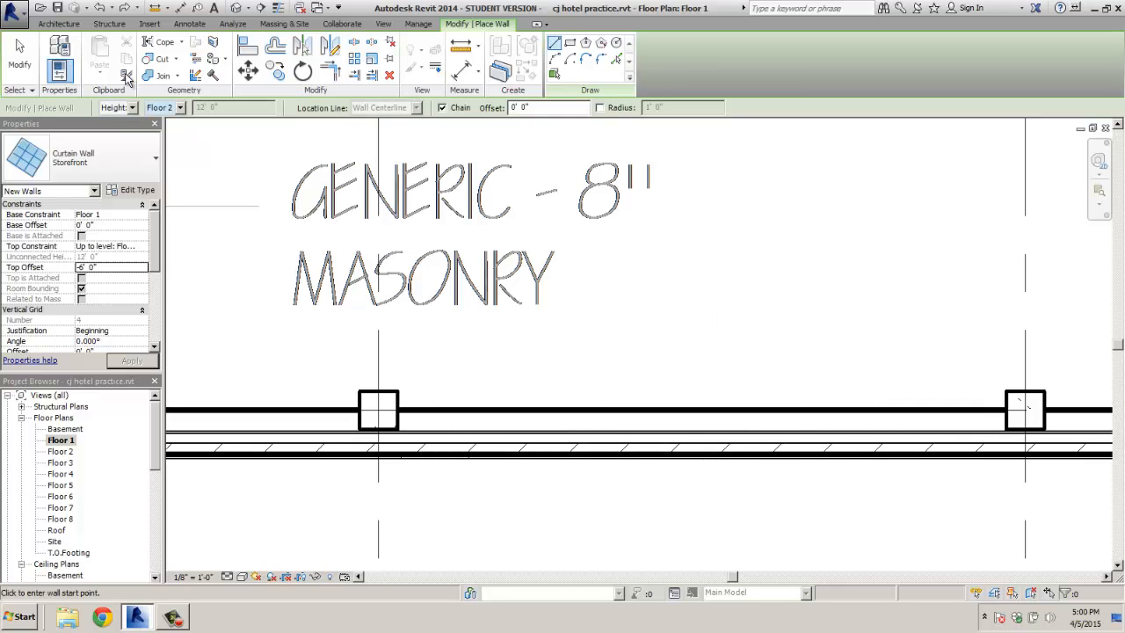
# Redraw the 14'-6" storefront from the left column to the right column
pyautogui.click(48, 23)
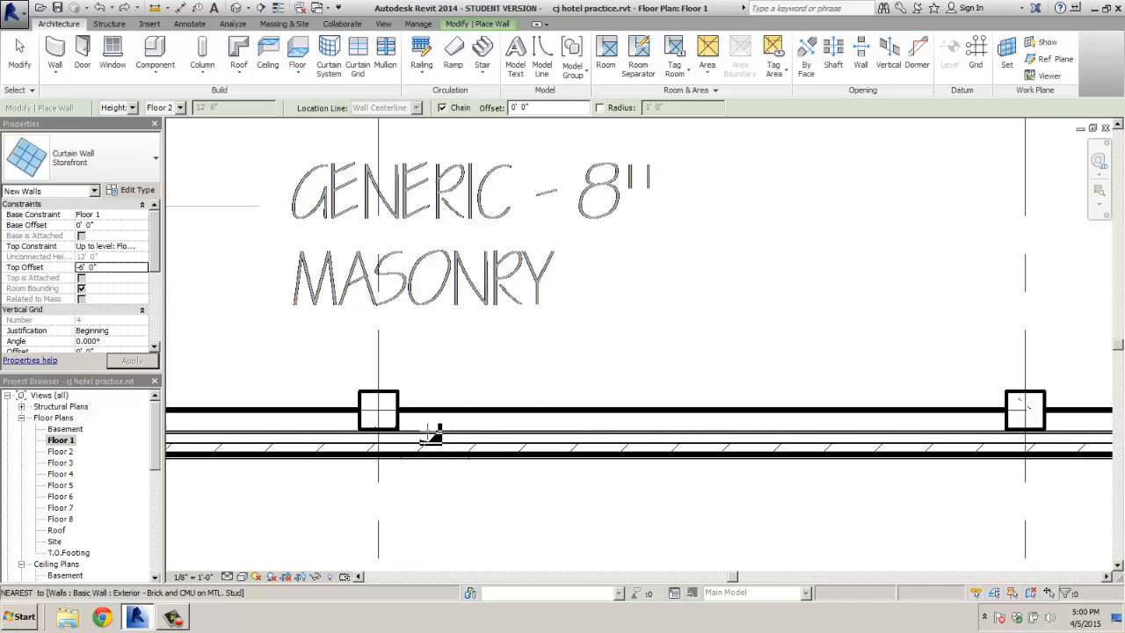
pyautogui.click(428, 430)
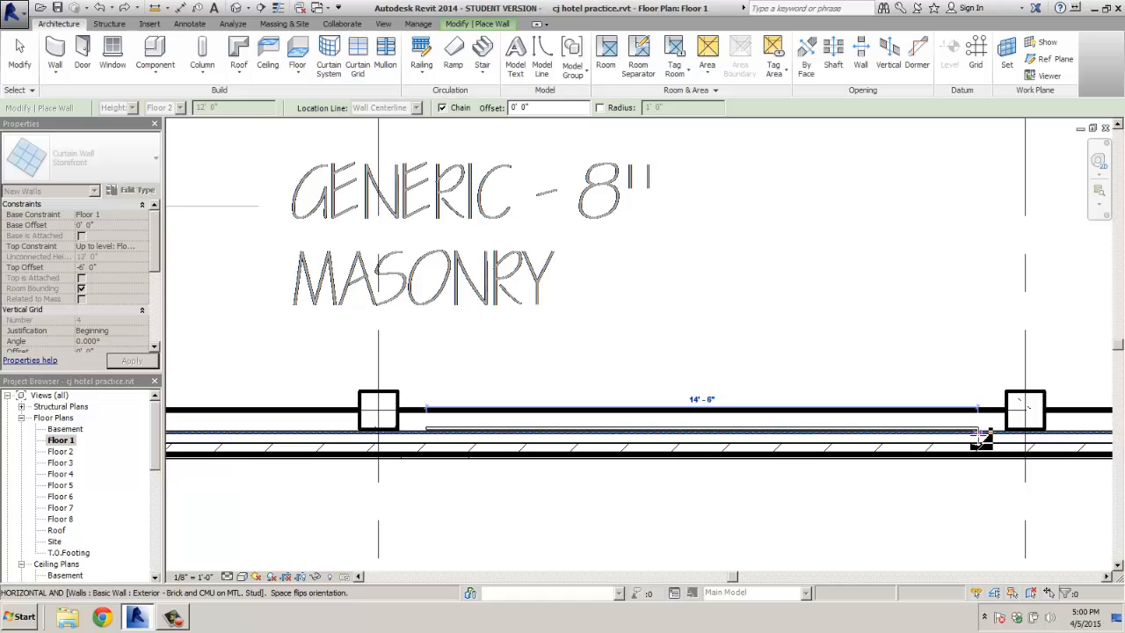
pyautogui.click(980, 433)
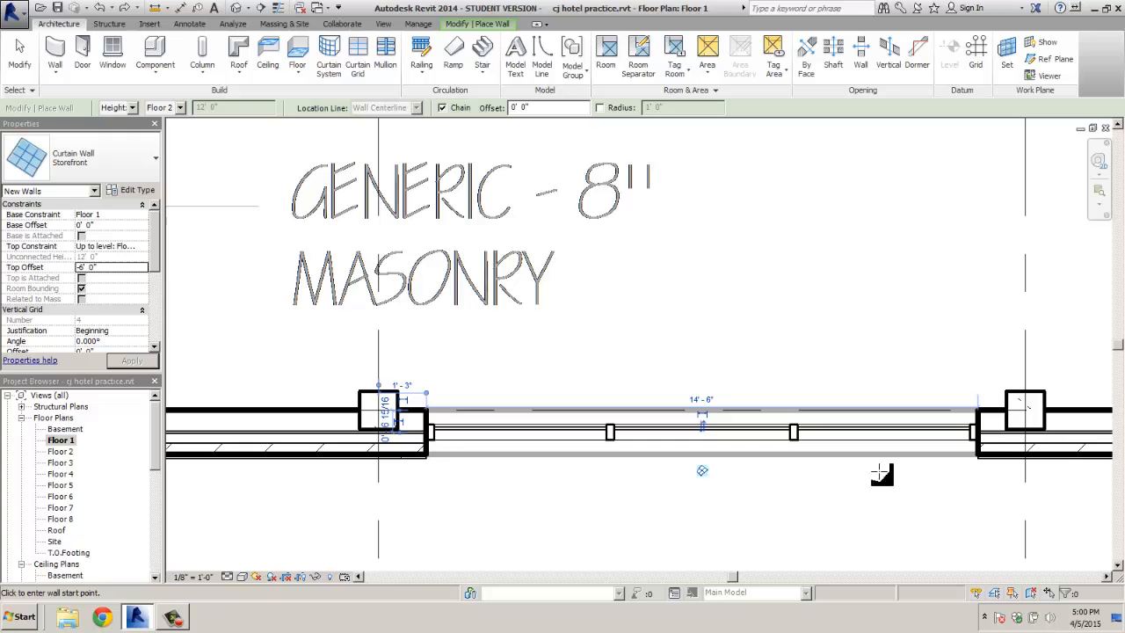
pyautogui.moveTo(158, 450); pyautogui.dragTo(149, 547)
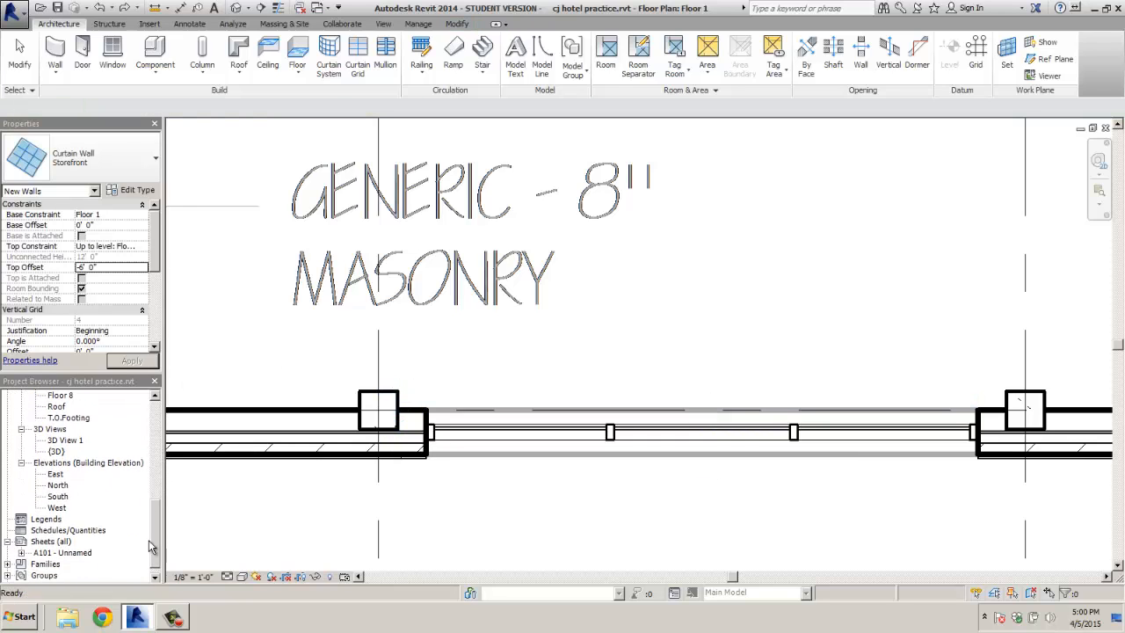
# Open the South elevation, frame the entrance, and window-select the new storefront
pyautogui.doubleClick(58, 496)
pyautogui.scroll(-1, 464, 455)
pyautogui.moveTo(469, 462); pyautogui.dragTo(746, 178, button='middle')
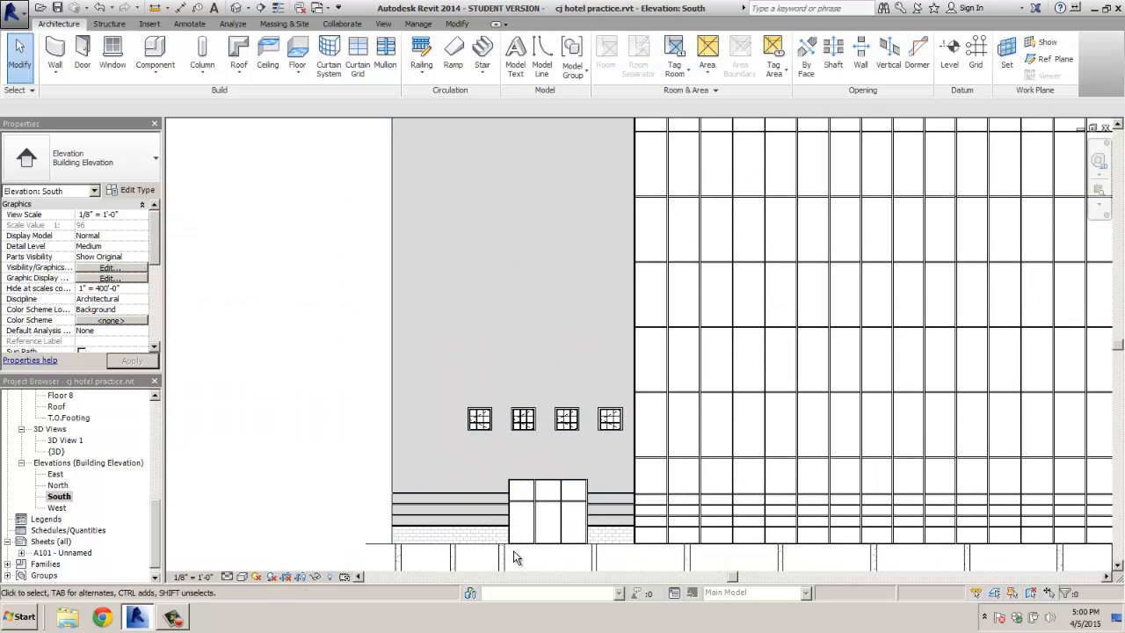
pyautogui.scroll(1, 514, 547)
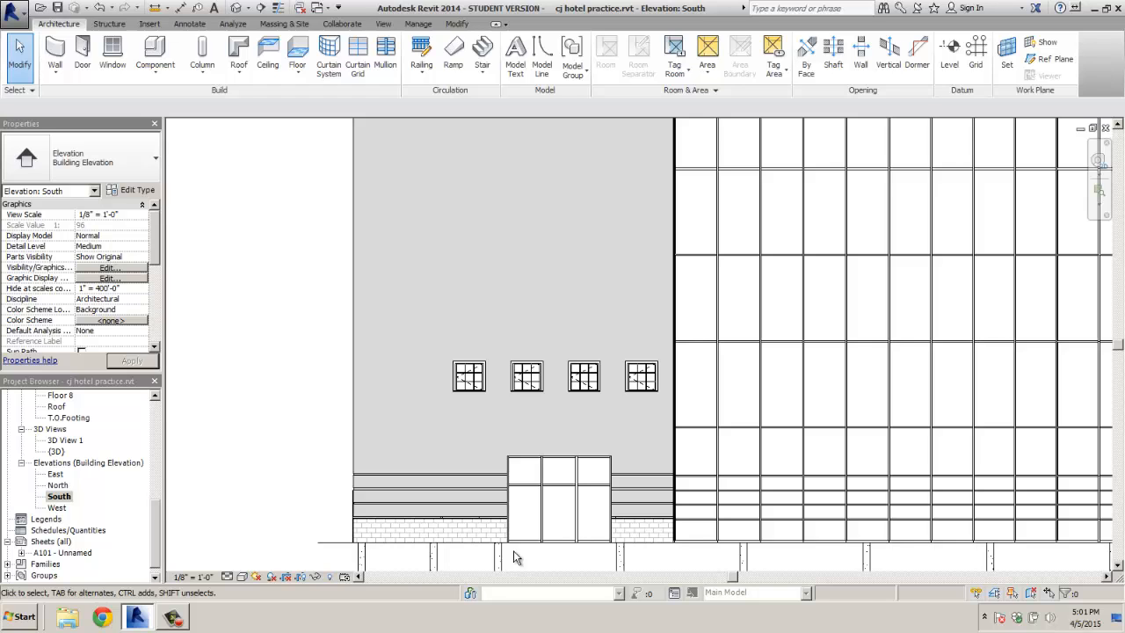
pyautogui.moveTo(515, 558); pyautogui.dragTo(507, 448, button='middle')
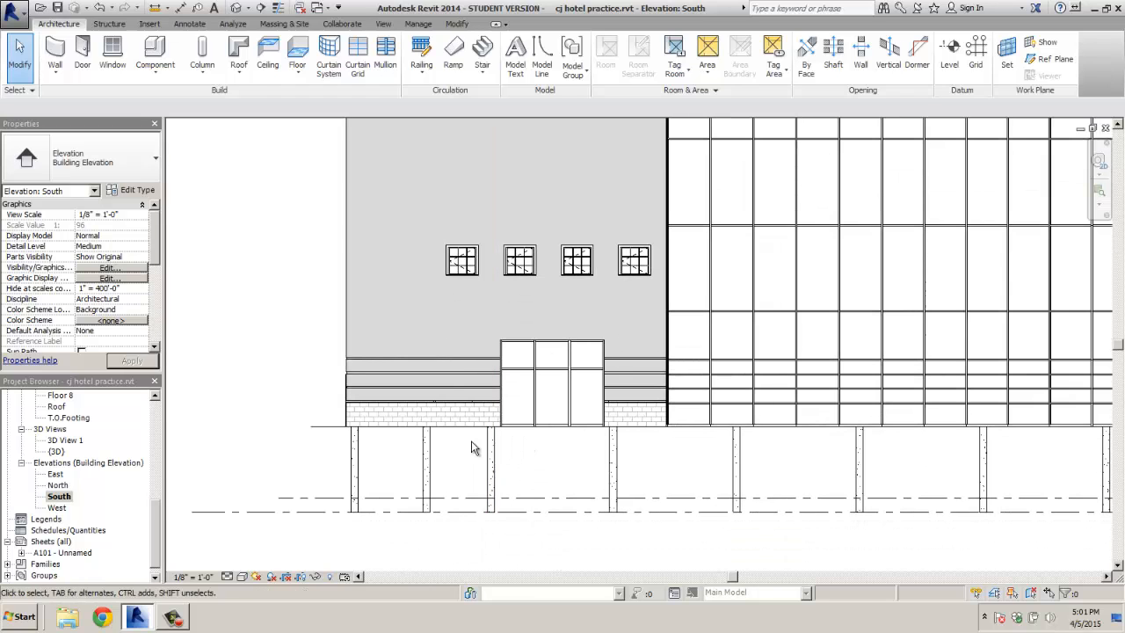
pyautogui.moveTo(478, 444); pyautogui.dragTo(611, 331)
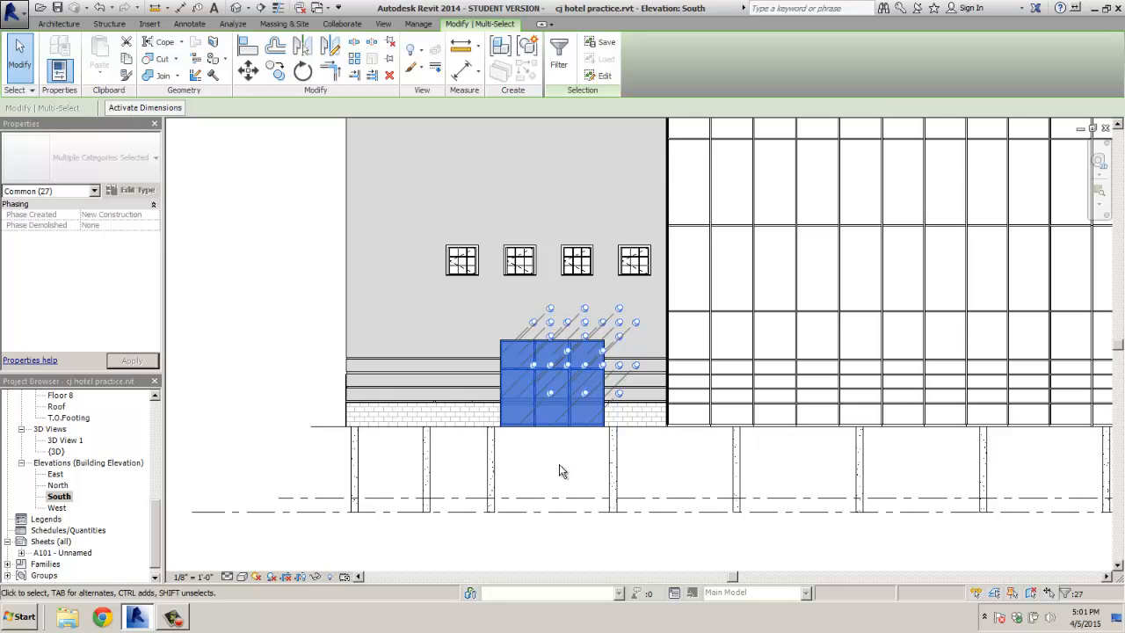
# Unpin the selected storefront parts with PN, test a delete and undo, then reselect and clear
pyautogui.press('u')
pyautogui.press('p')
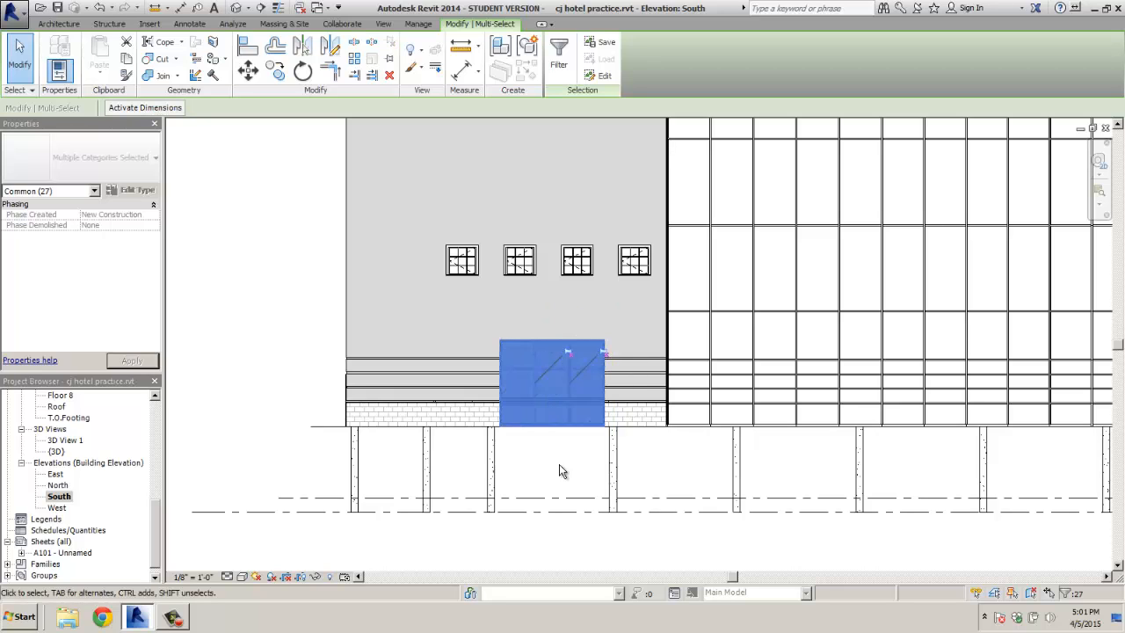
pyautogui.press('Delete')
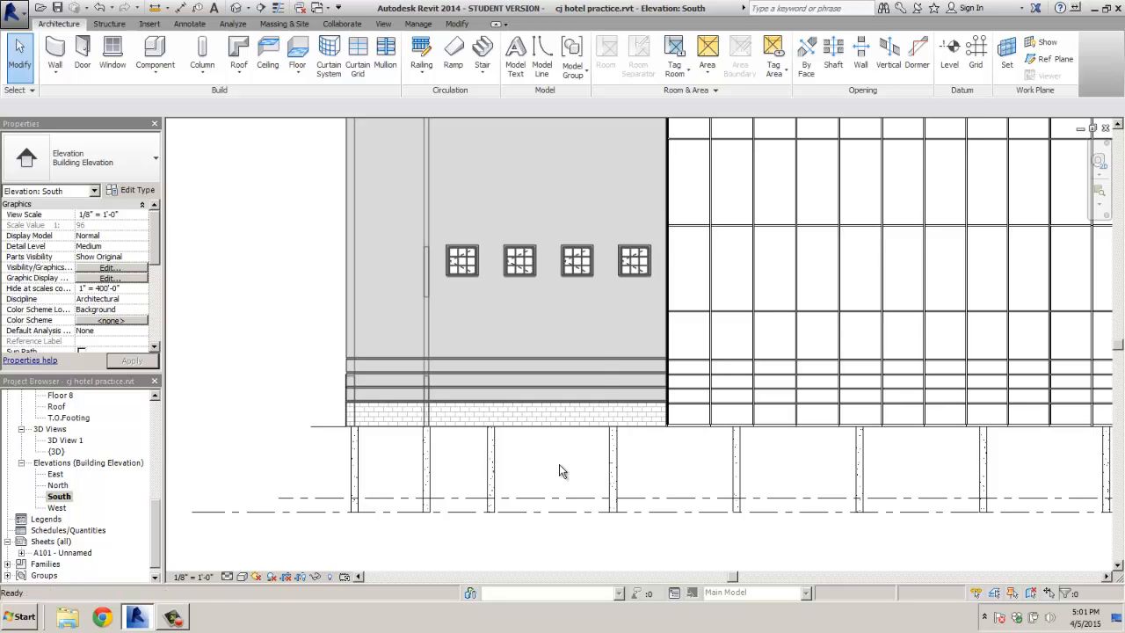
pyautogui.hotkey('ctrl', 'z')
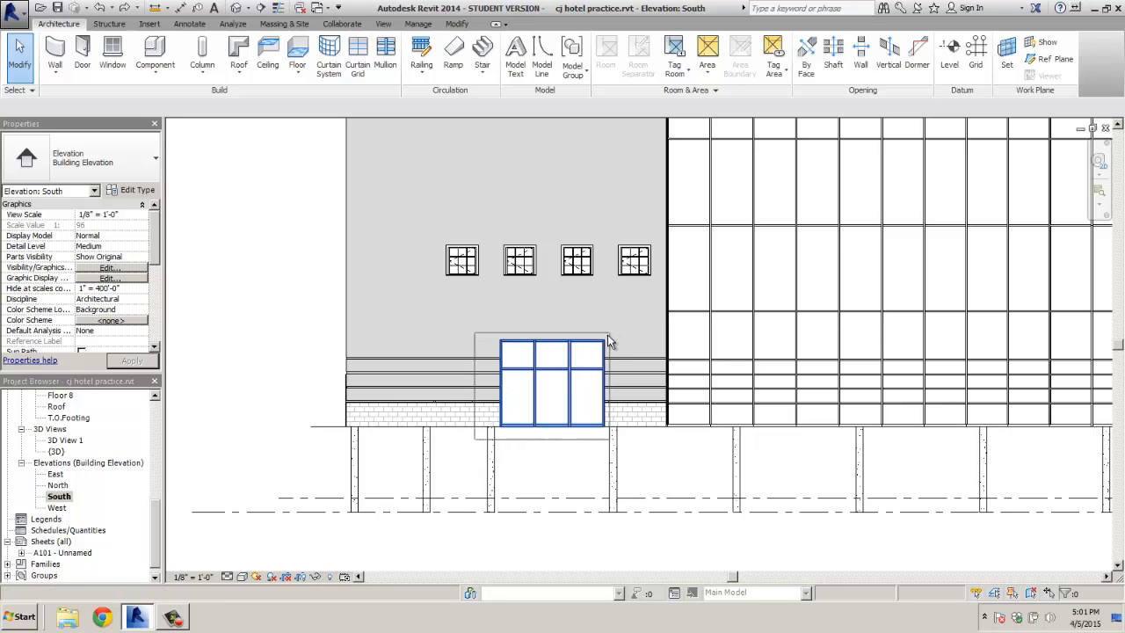
pyautogui.moveTo(609, 344); pyautogui.dragTo(566, 462)
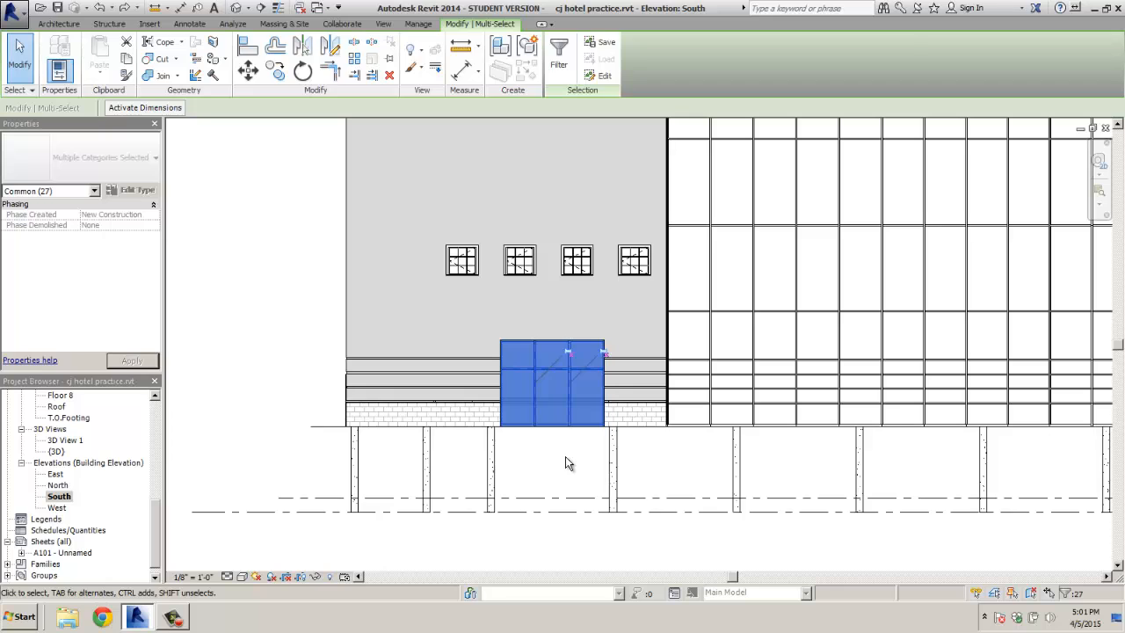
pyautogui.press('Escape')
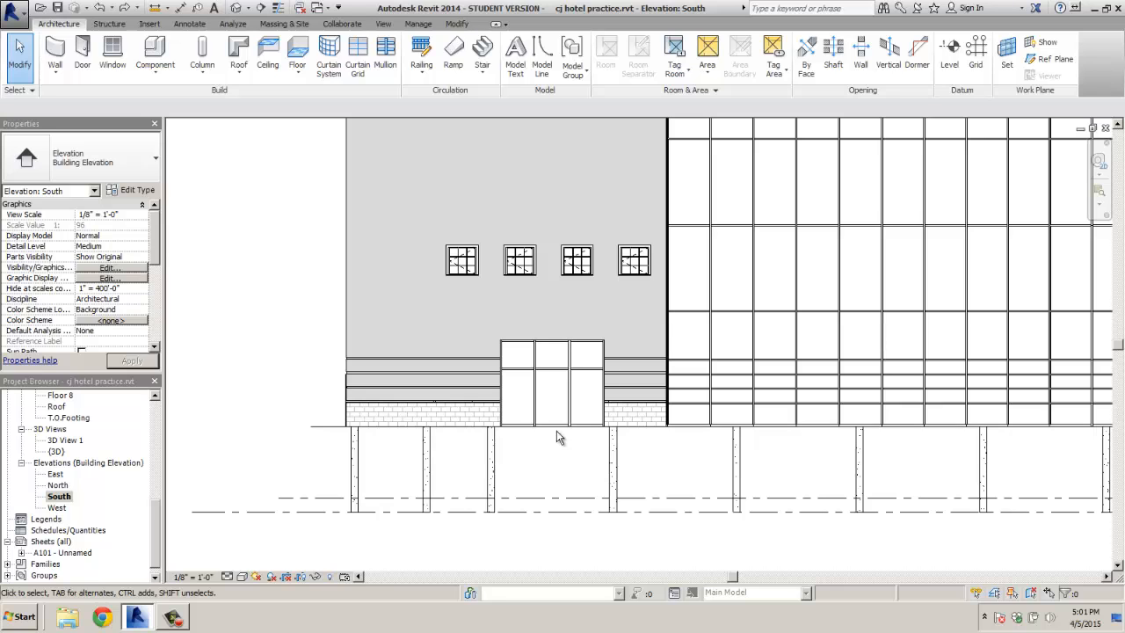
pyautogui.scroll(4, 545, 415)
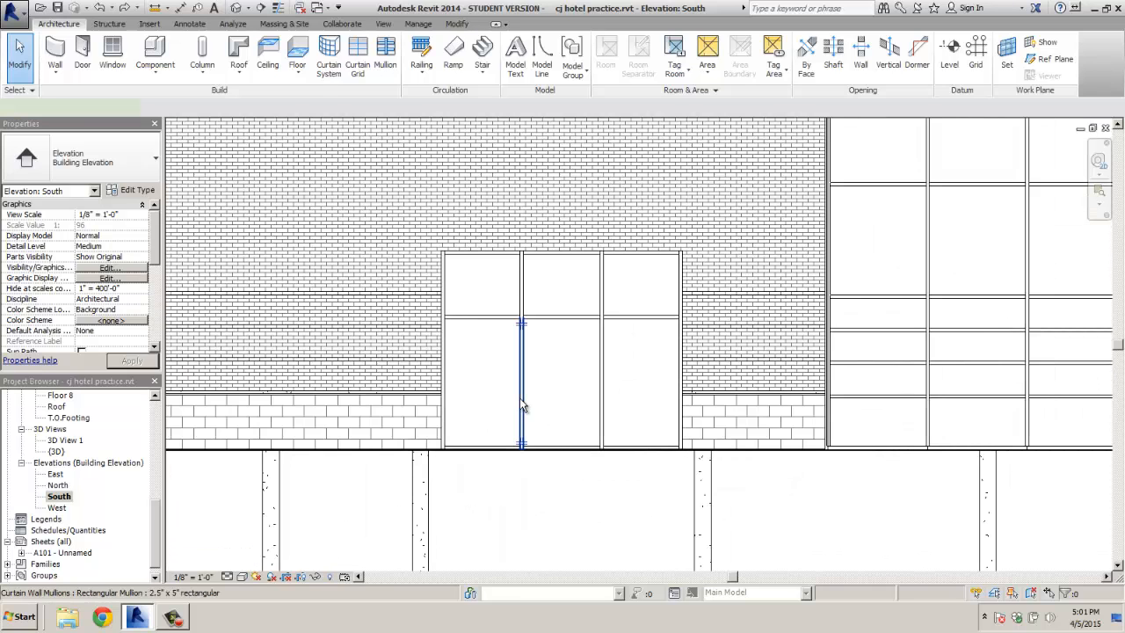
# Try selecting the left mullion's segments and sliding them left, then cancel and deselect
pyautogui.click(522, 406)
pyautogui.moveTo(518, 397); pyautogui.dragTo(498, 396)
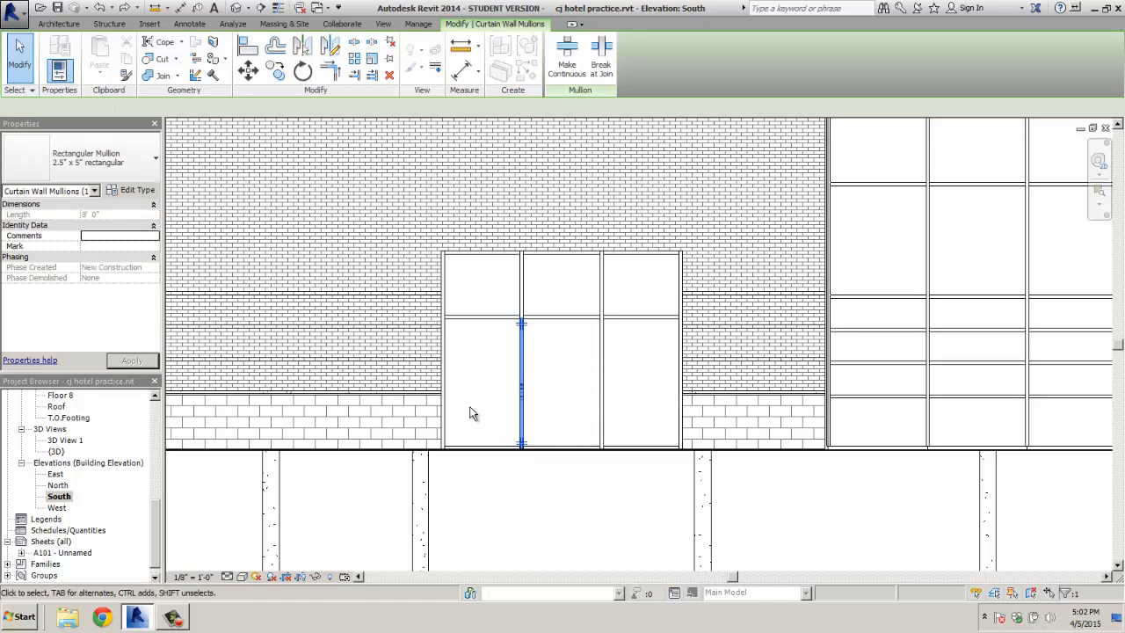
pyautogui.click(521, 292)
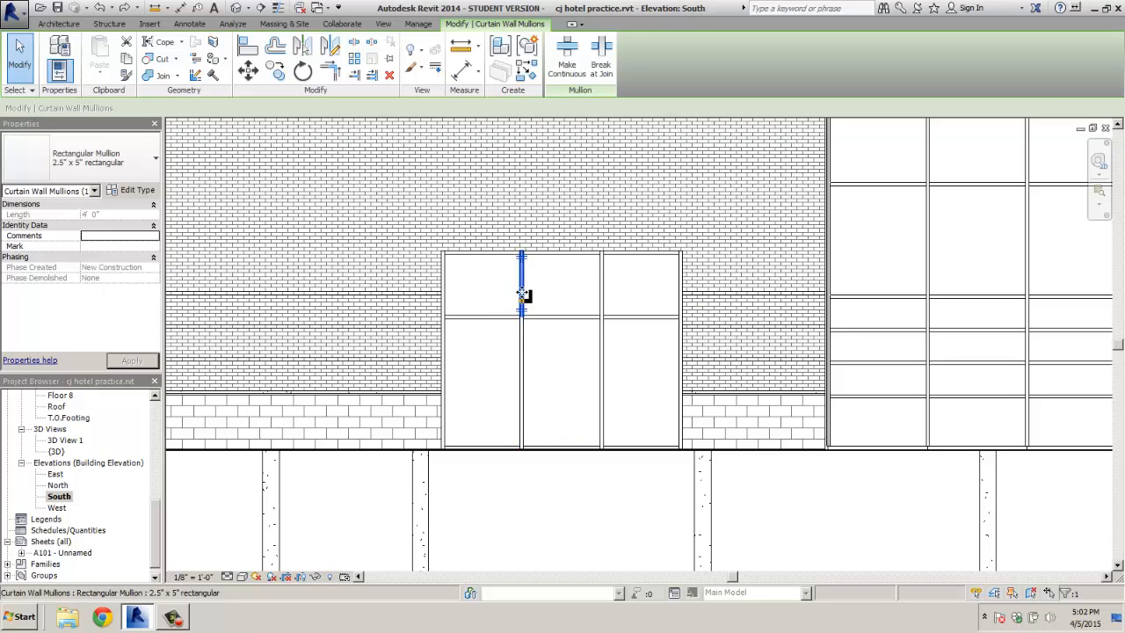
pyautogui.keyDown('ctrl'); pyautogui.click(522, 341); pyautogui.keyUp('ctrl')
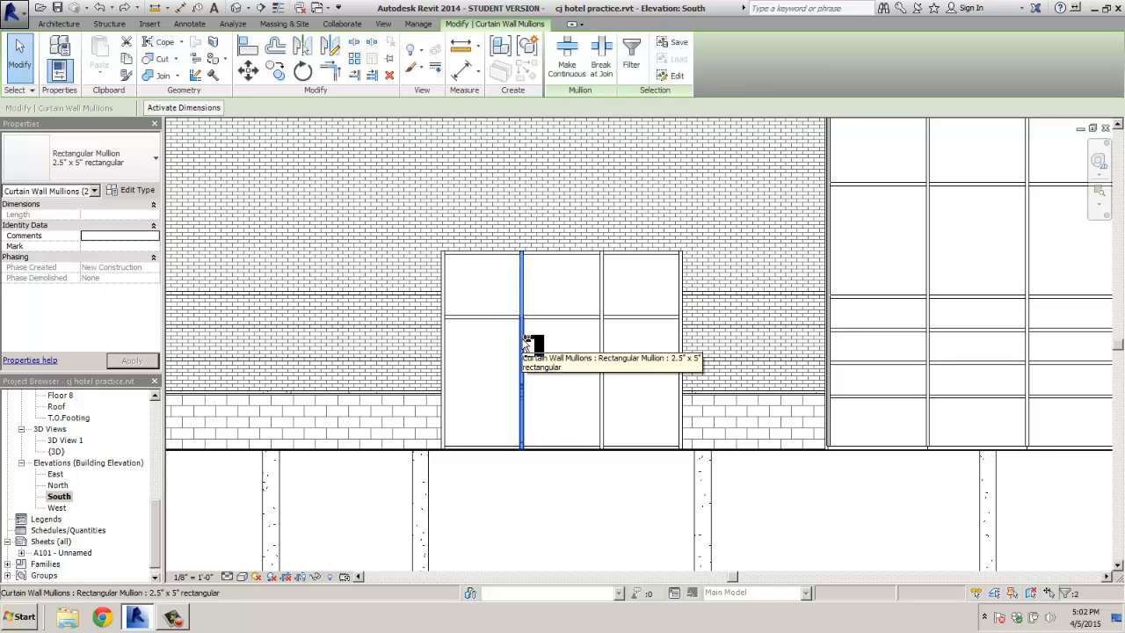
pyautogui.moveTo(519, 341); pyautogui.dragTo(488, 347)
pyautogui.click(248, 74)
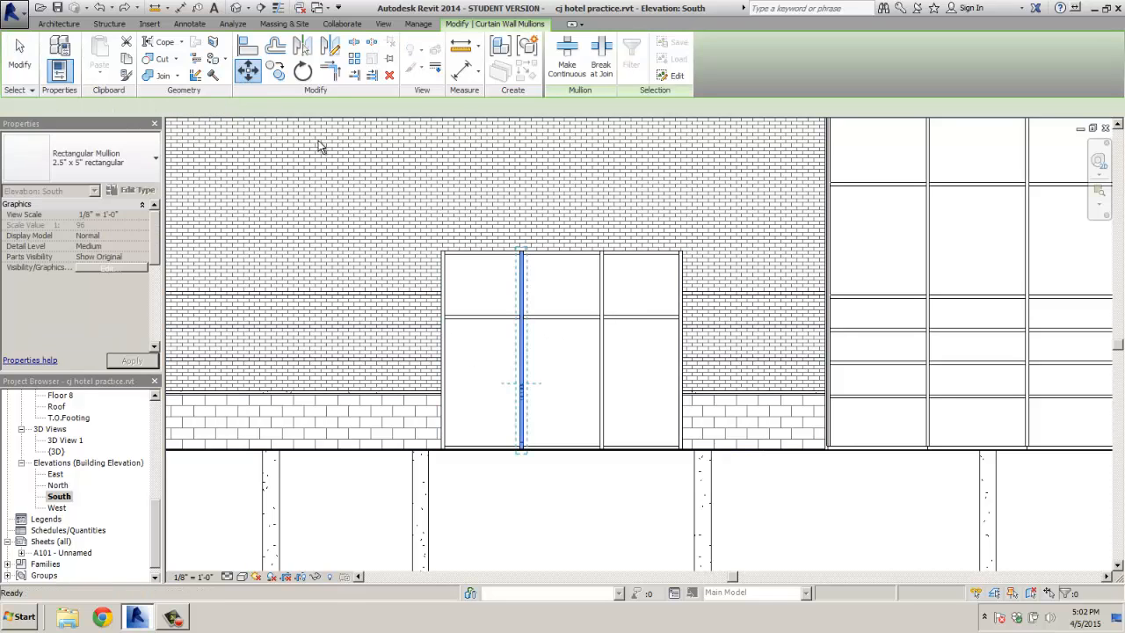
pyautogui.click(522, 351)
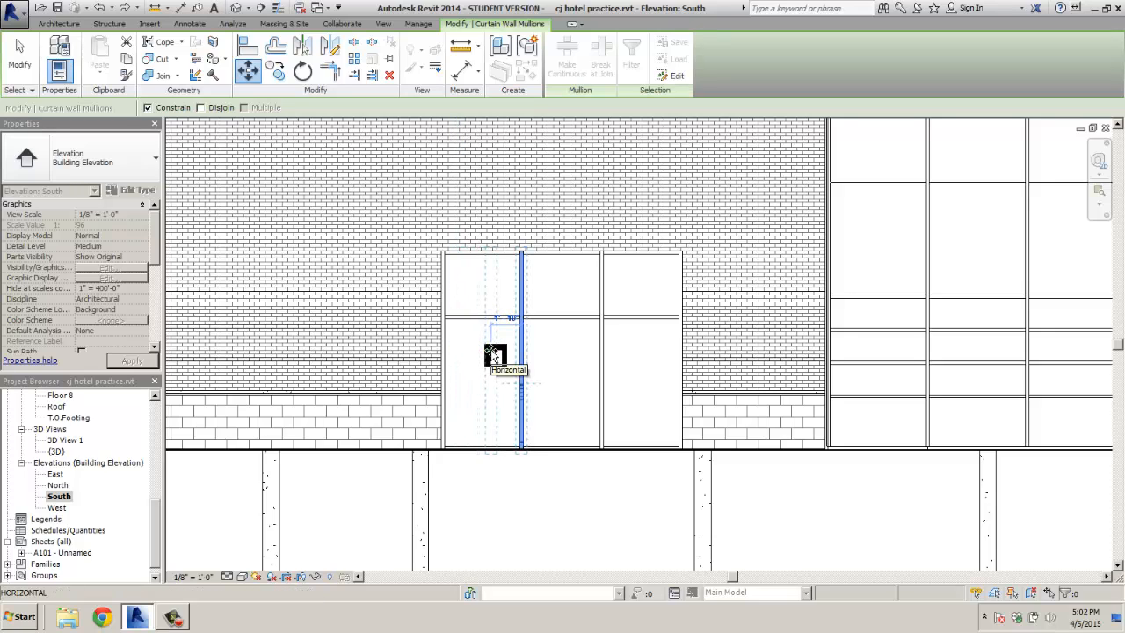
pyautogui.press('Escape')
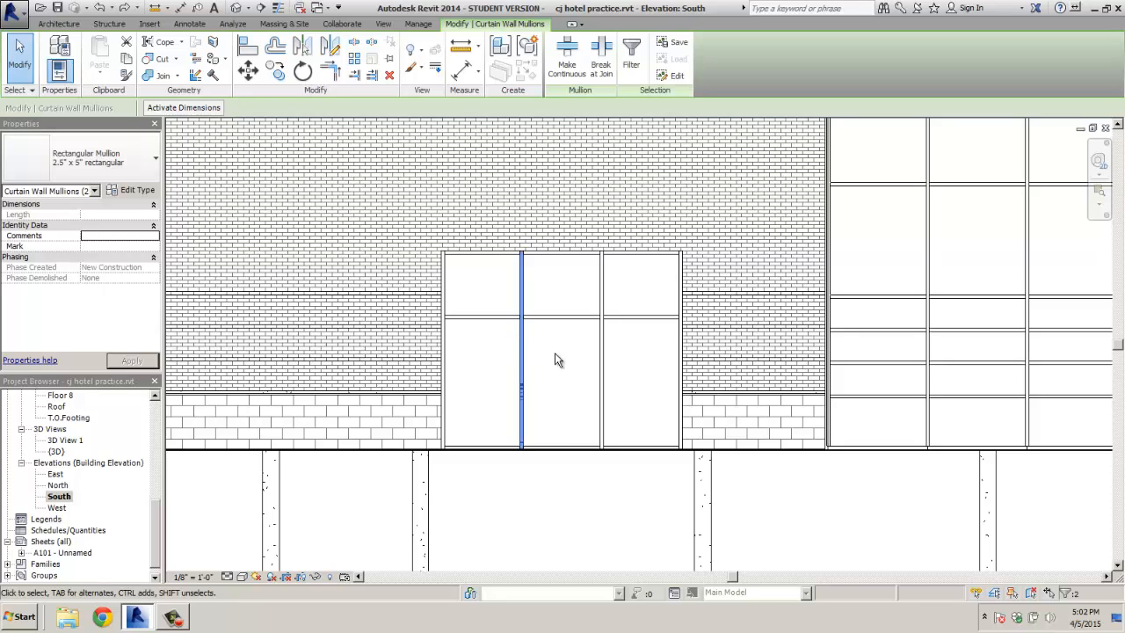
pyautogui.moveTo(524, 355); pyautogui.dragTo(494, 358)
pyautogui.press('Escape')
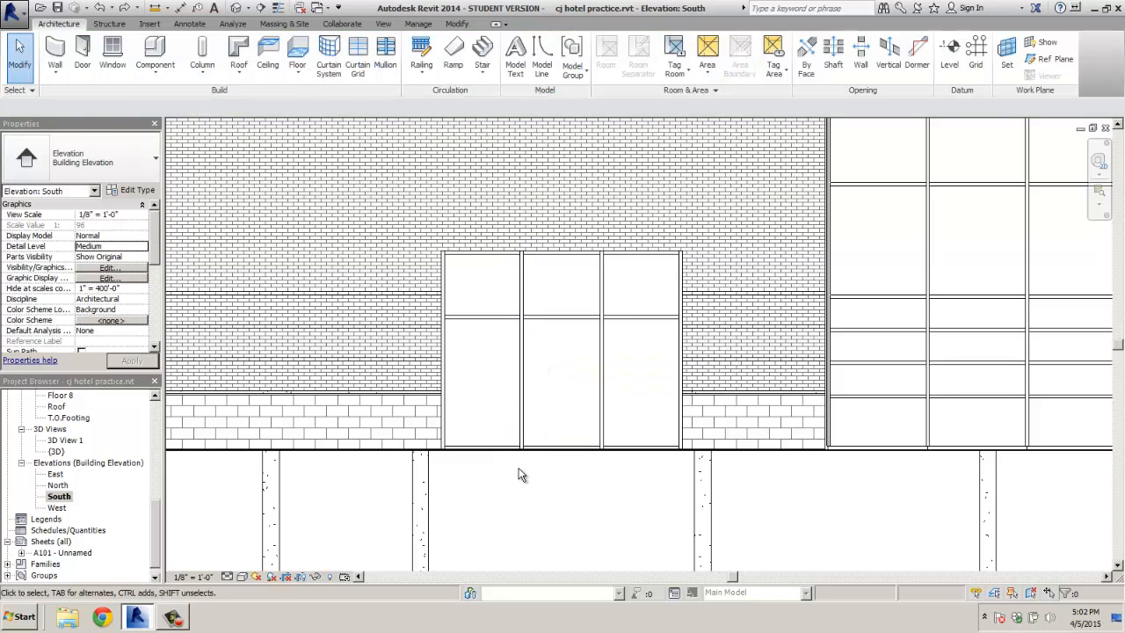
# Window-select the full-height left vertical mullion, move it further left, then select the right mullion
pyautogui.moveTo(515, 472); pyautogui.dragTo(530, 237)
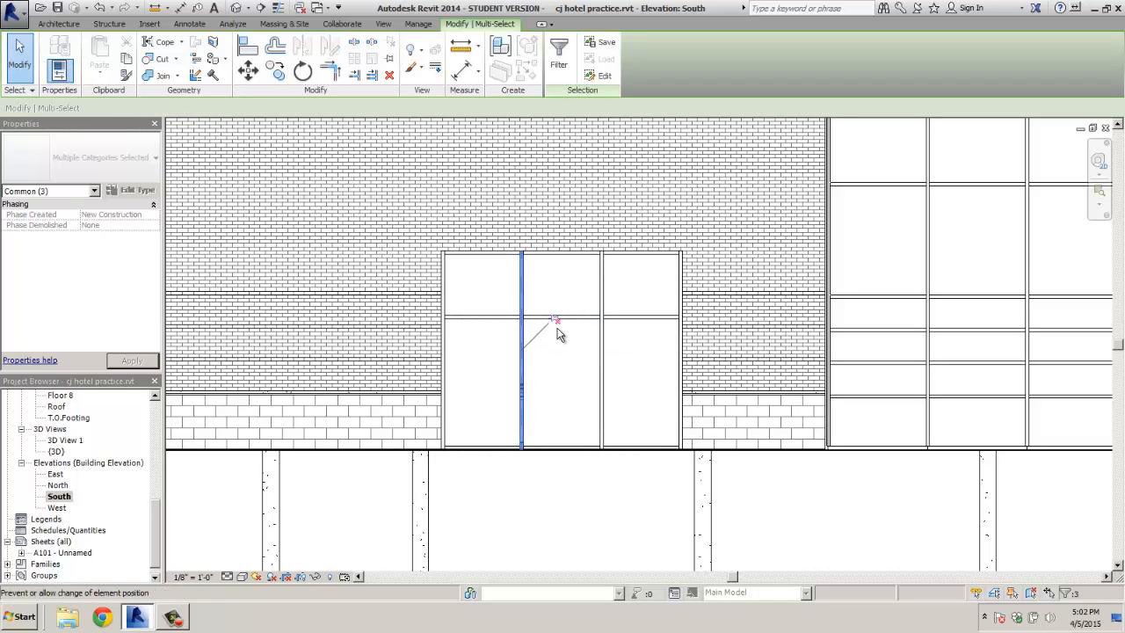
pyautogui.click(249, 73)
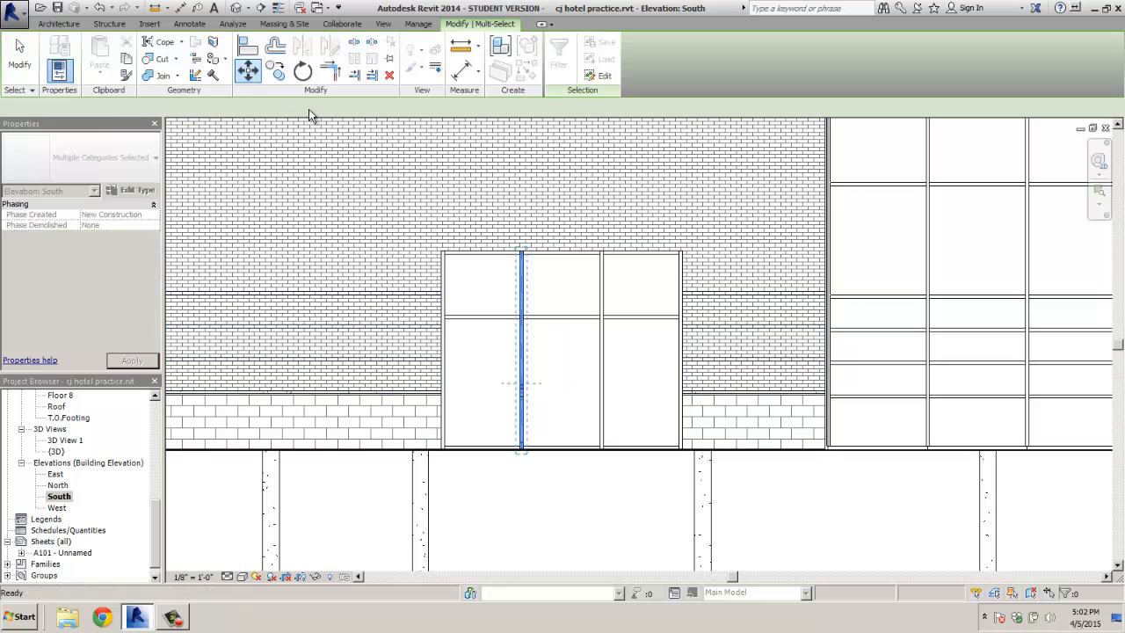
pyautogui.click(524, 315)
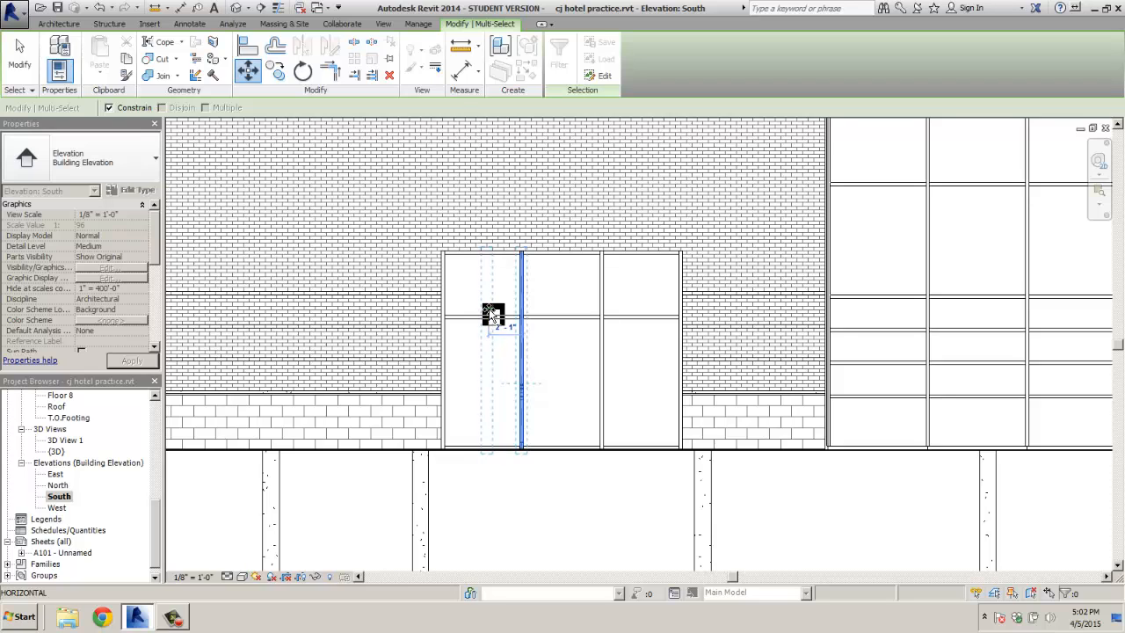
pyautogui.click(493, 314)
pyautogui.press('Escape')
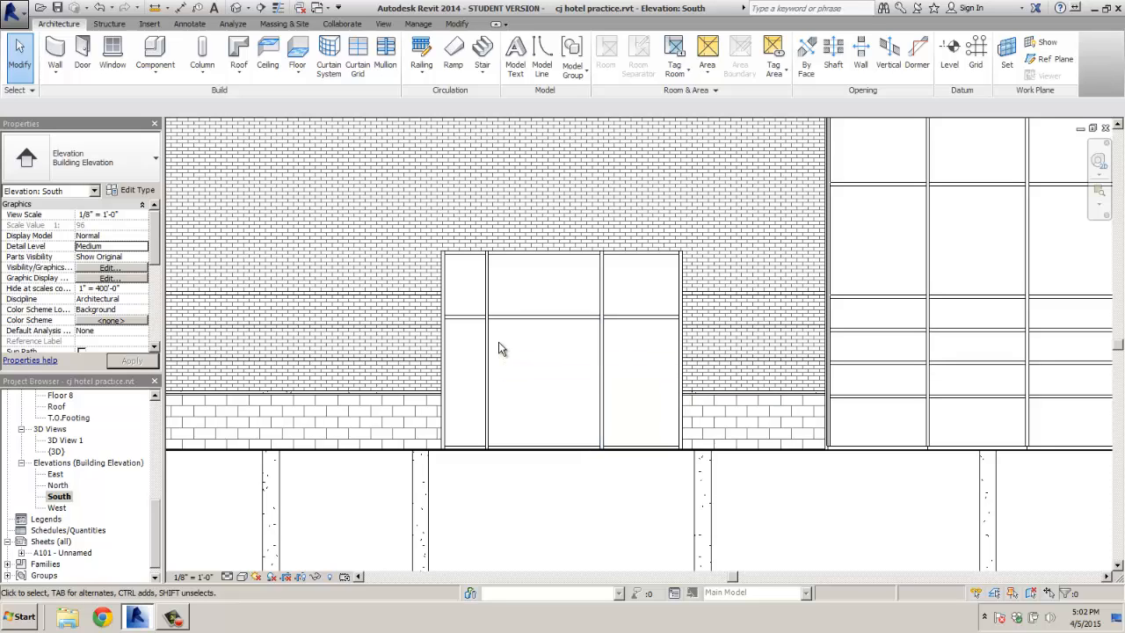
pyautogui.click(602, 384)
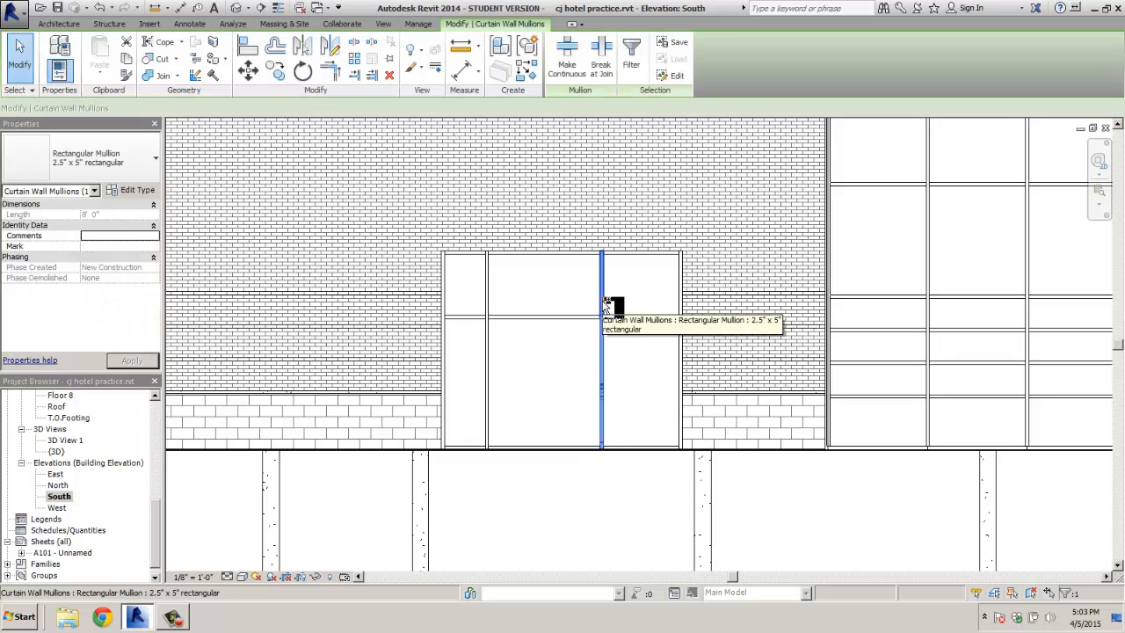
pyautogui.click(247, 70)
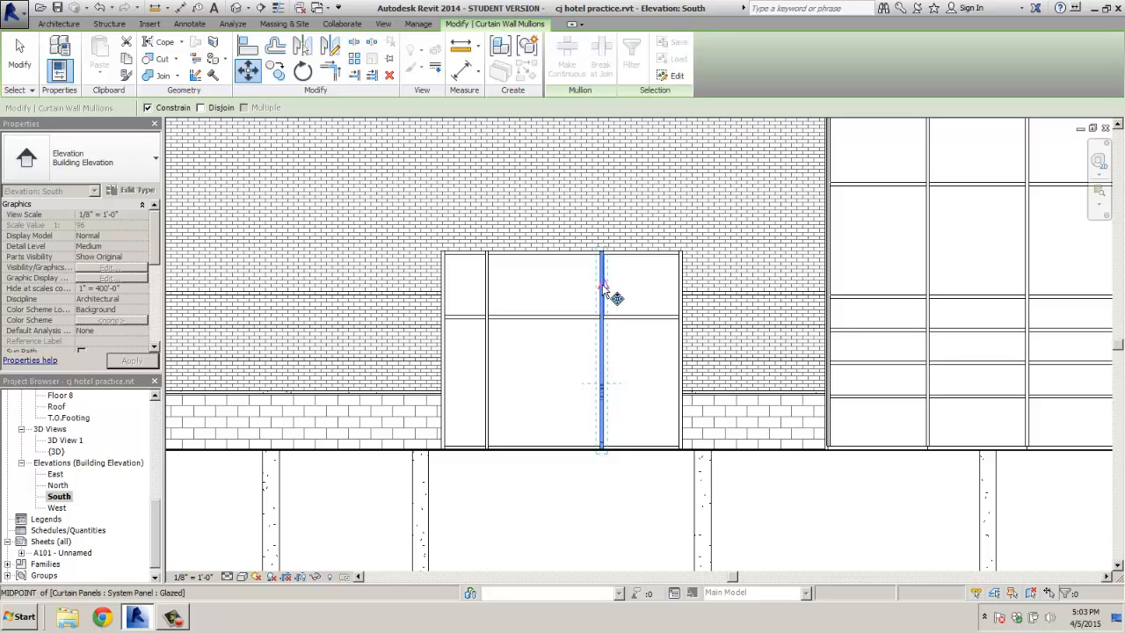
pyautogui.scroll(1, 603, 292)
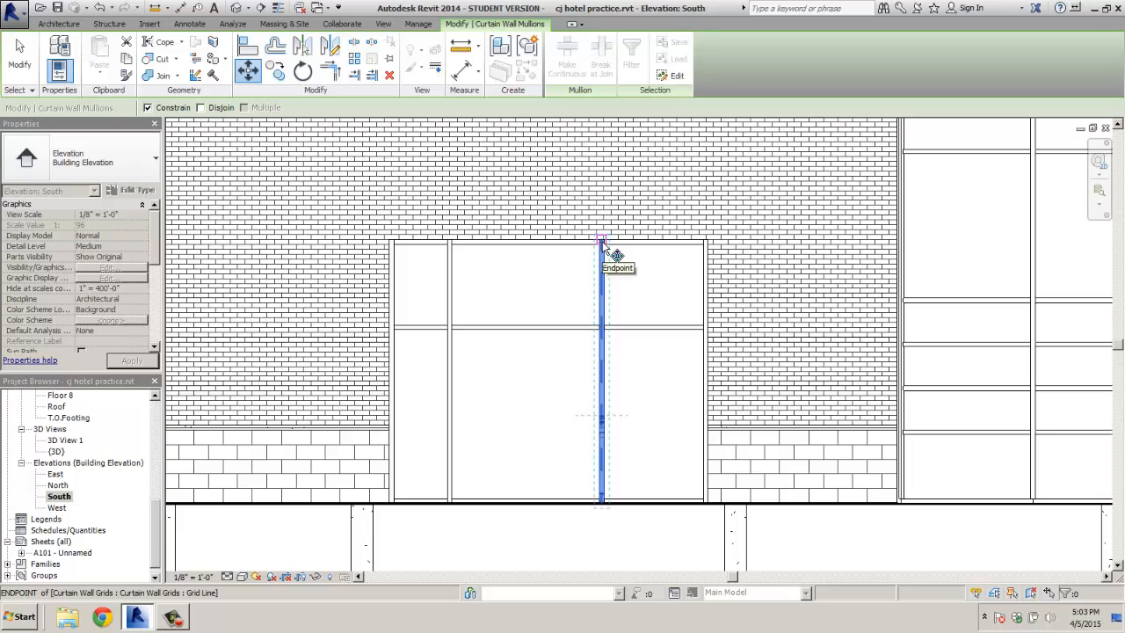
pyautogui.click(602, 245)
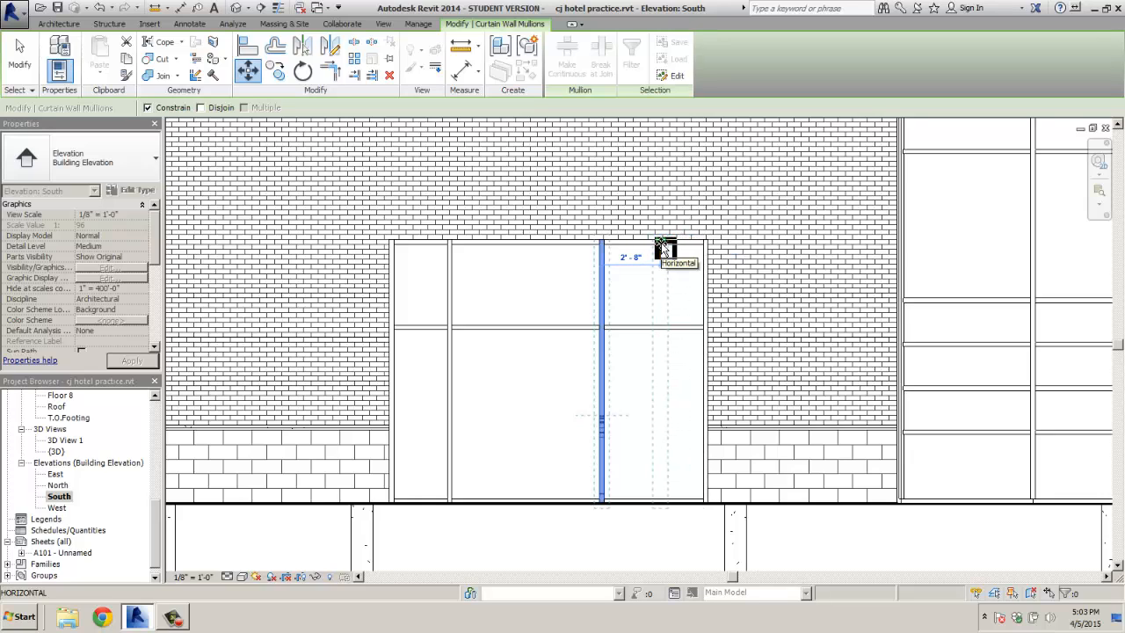
pyautogui.press('Escape')
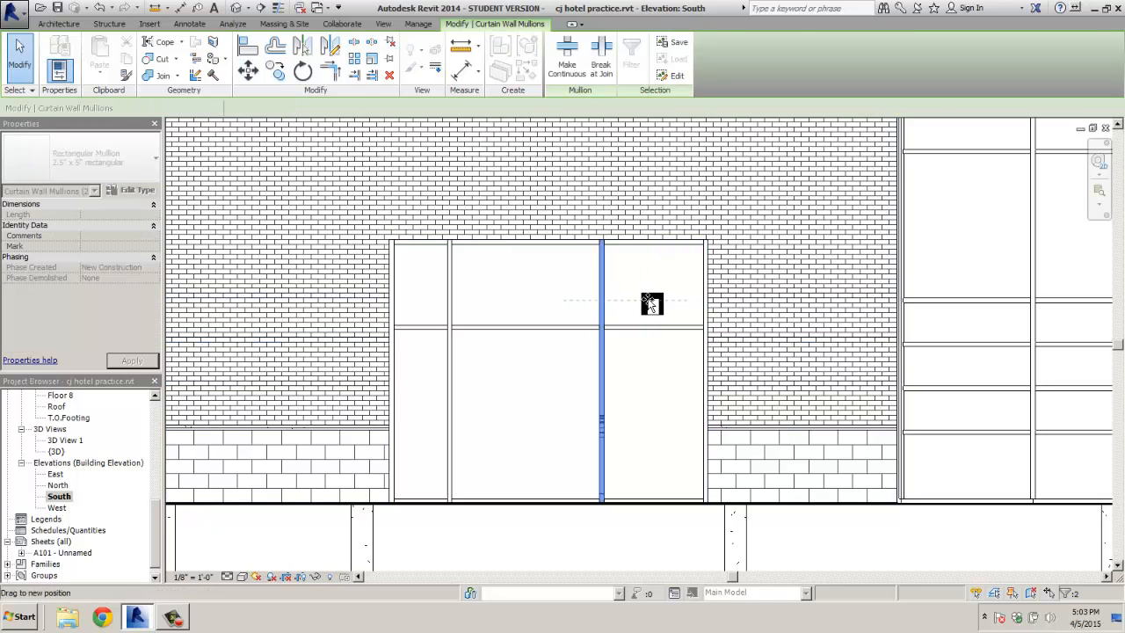
pyautogui.press('Escape')
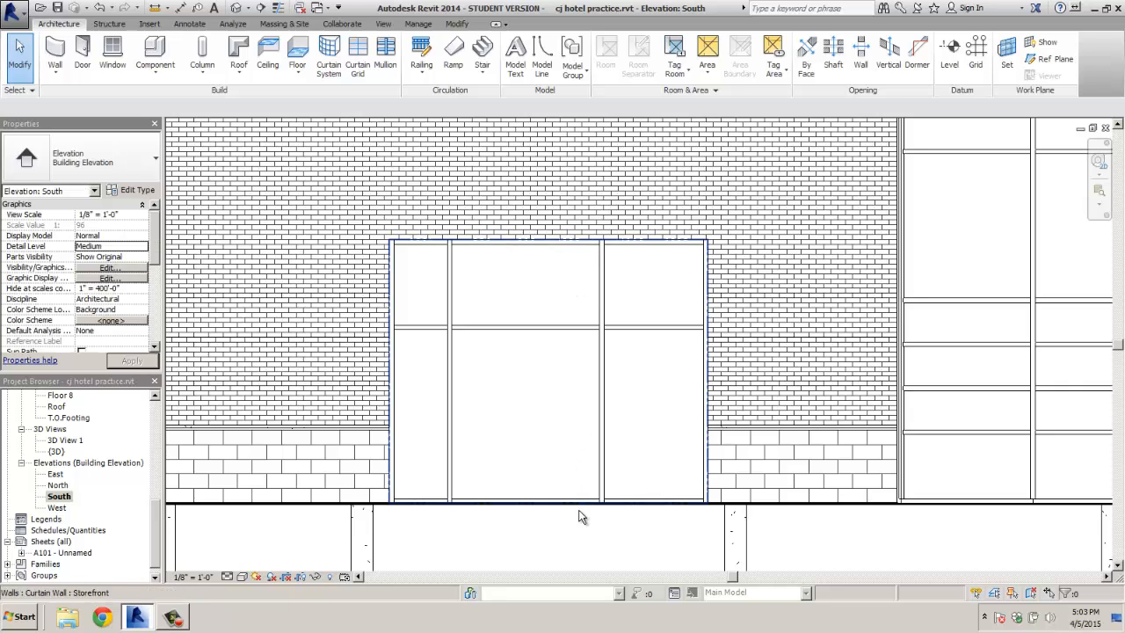
pyautogui.moveTo(585, 514); pyautogui.dragTo(629, 231)
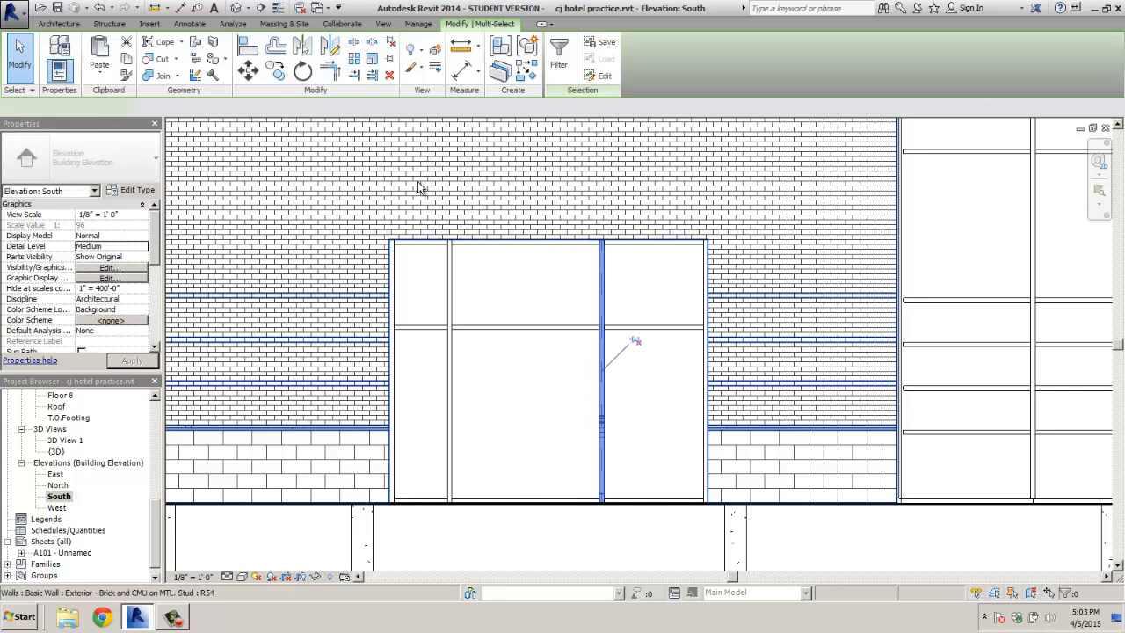
# Move the right vertical mullion further right using MV from the wall intersection
pyautogui.press('m')
pyautogui.press('v')
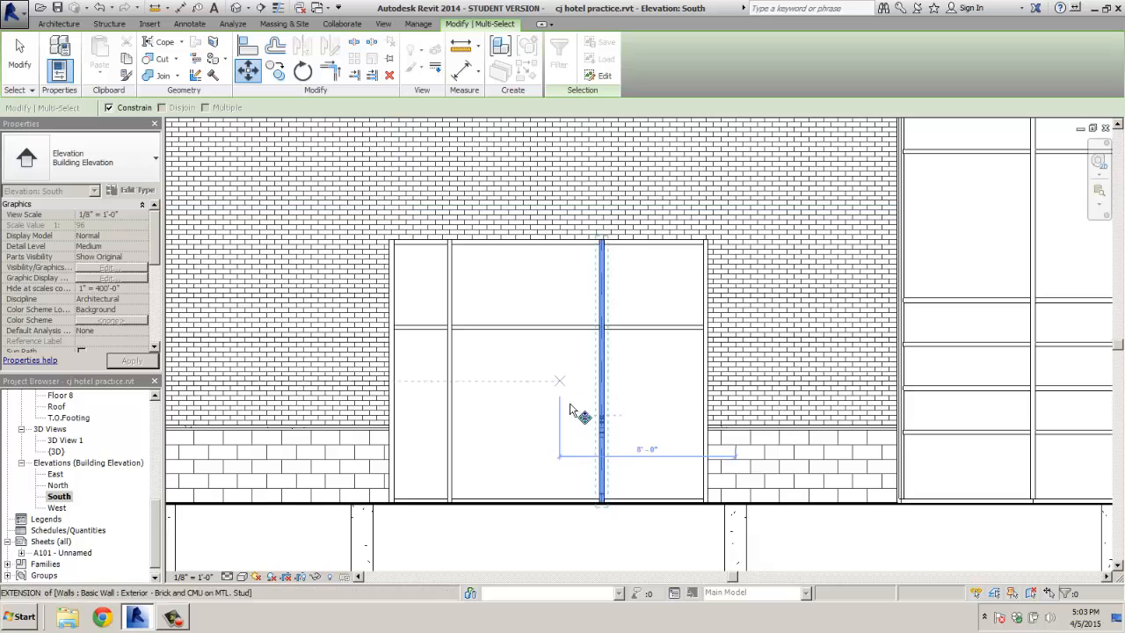
pyautogui.click(709, 477)
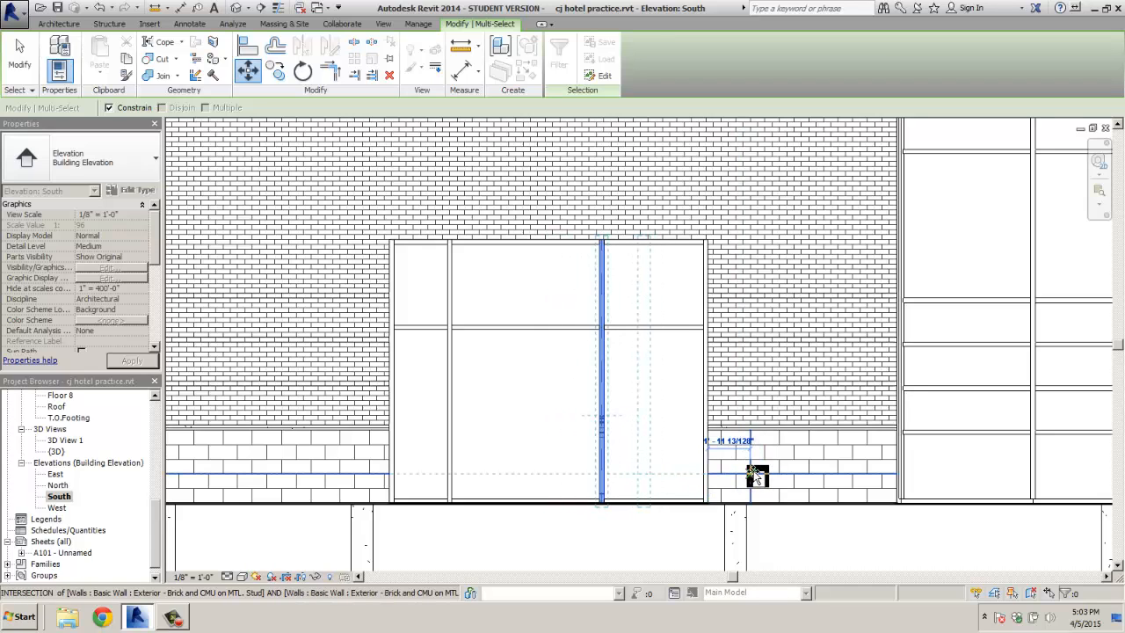
pyautogui.click(749, 471)
pyautogui.press('Escape')
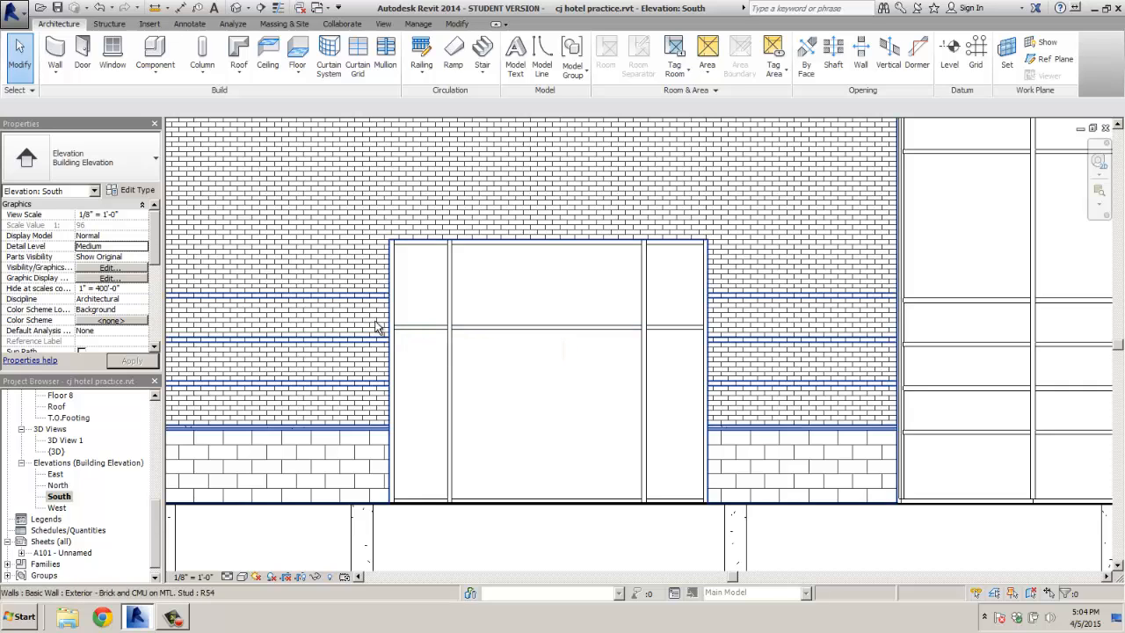
# Select the horizontal transom mullions and attempt a move that leaves them unchanged
pyautogui.scroll(-2, 402, 374)
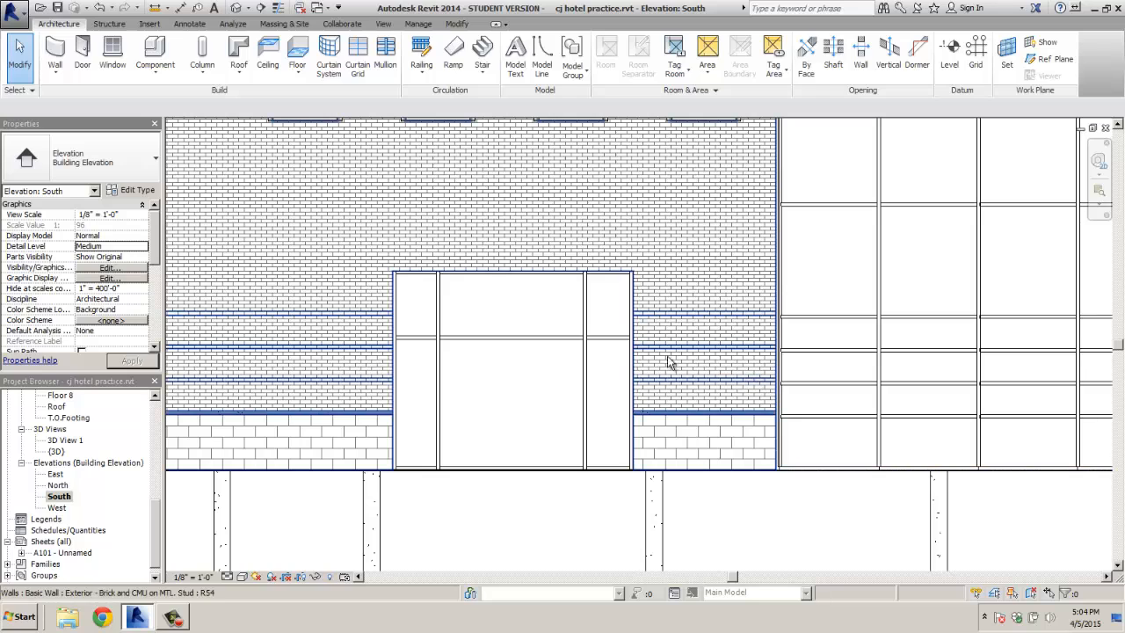
pyautogui.click(612, 345)
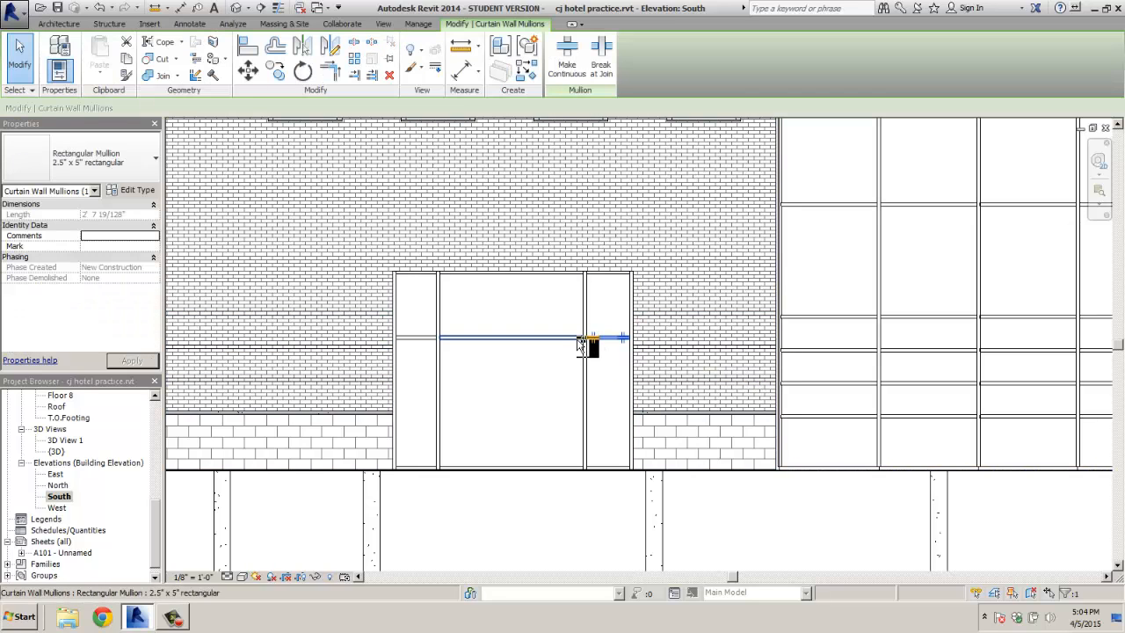
pyautogui.keyDown('ctrl'); pyautogui.click(580, 343); pyautogui.keyUp('ctrl')
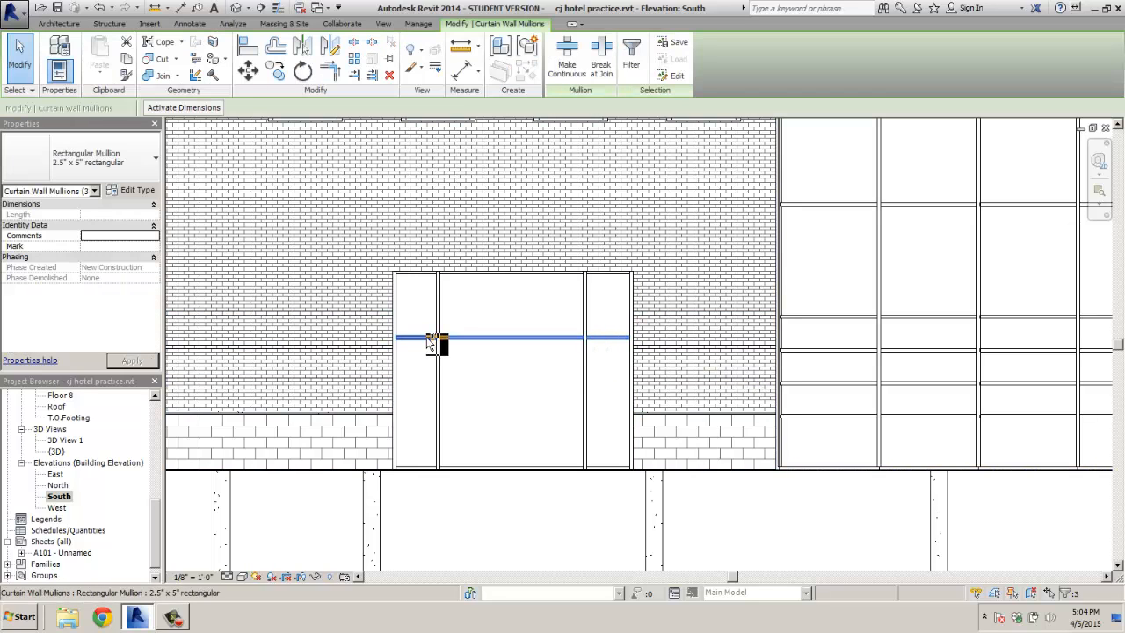
pyautogui.click(247, 71)
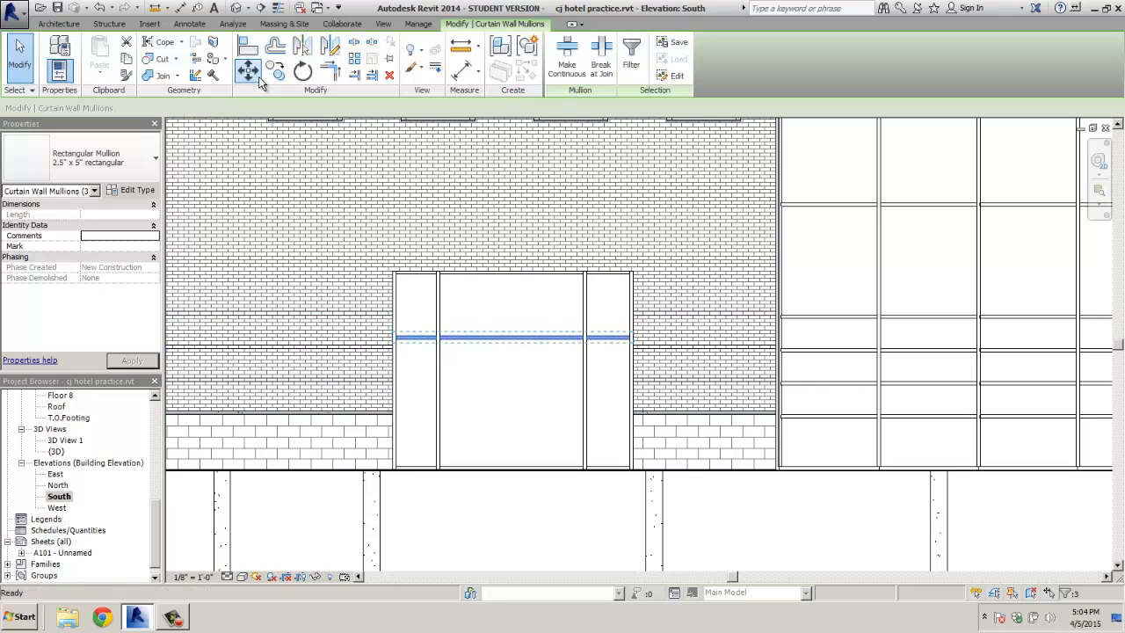
pyautogui.click(621, 336)
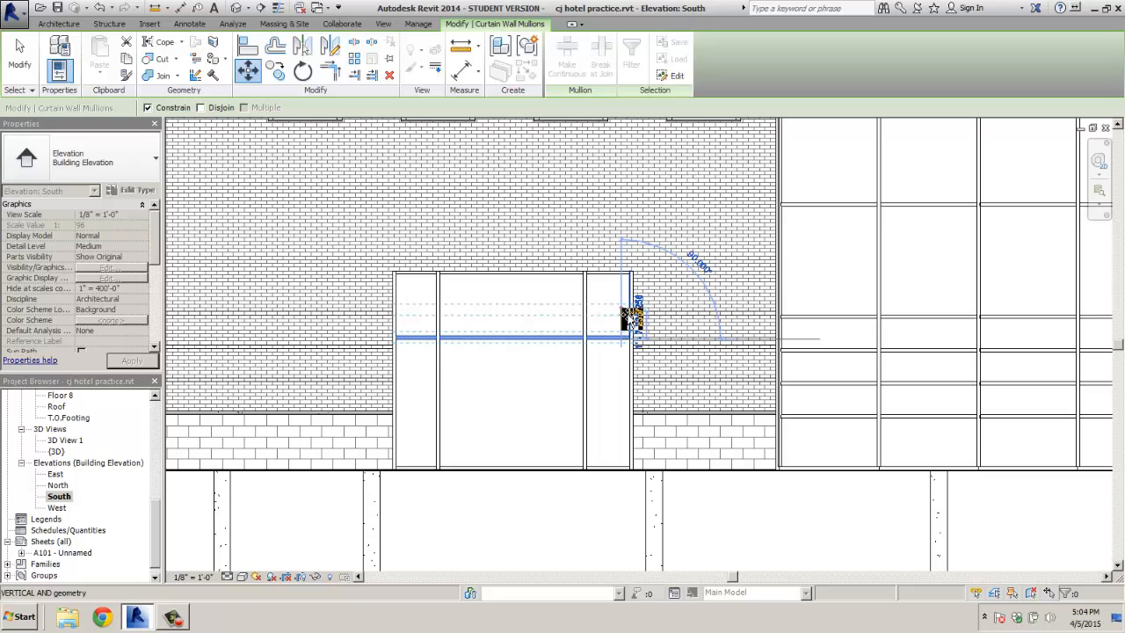
pyautogui.click(629, 320)
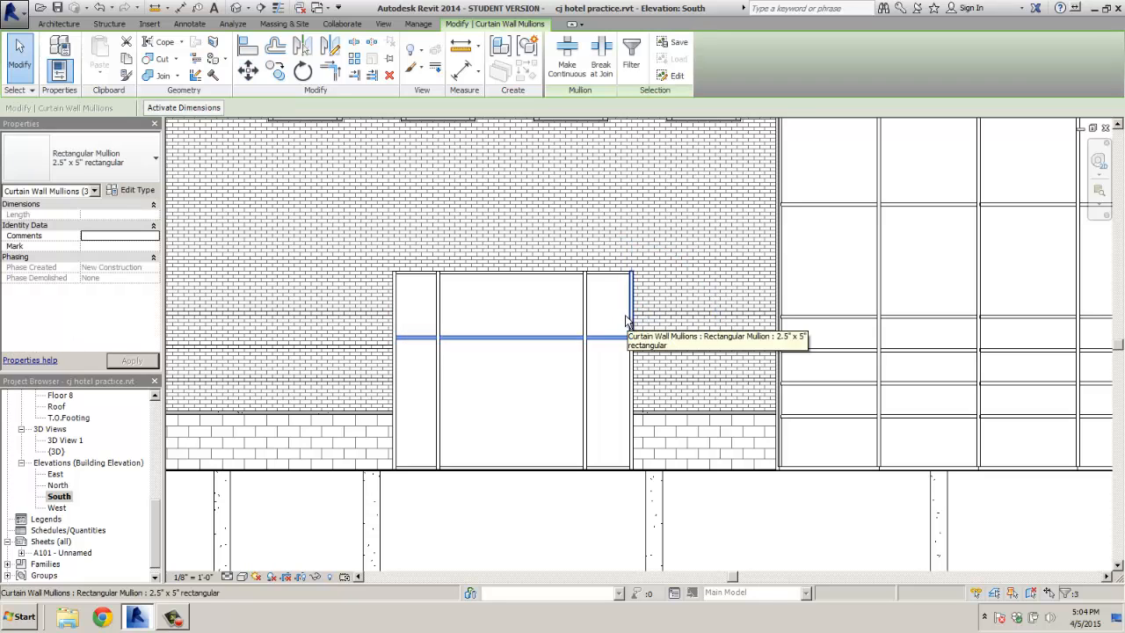
# Retry moving the transom mullions twice with MV, cancelling each time so they stay put
pyautogui.press('m')
pyautogui.press('v')
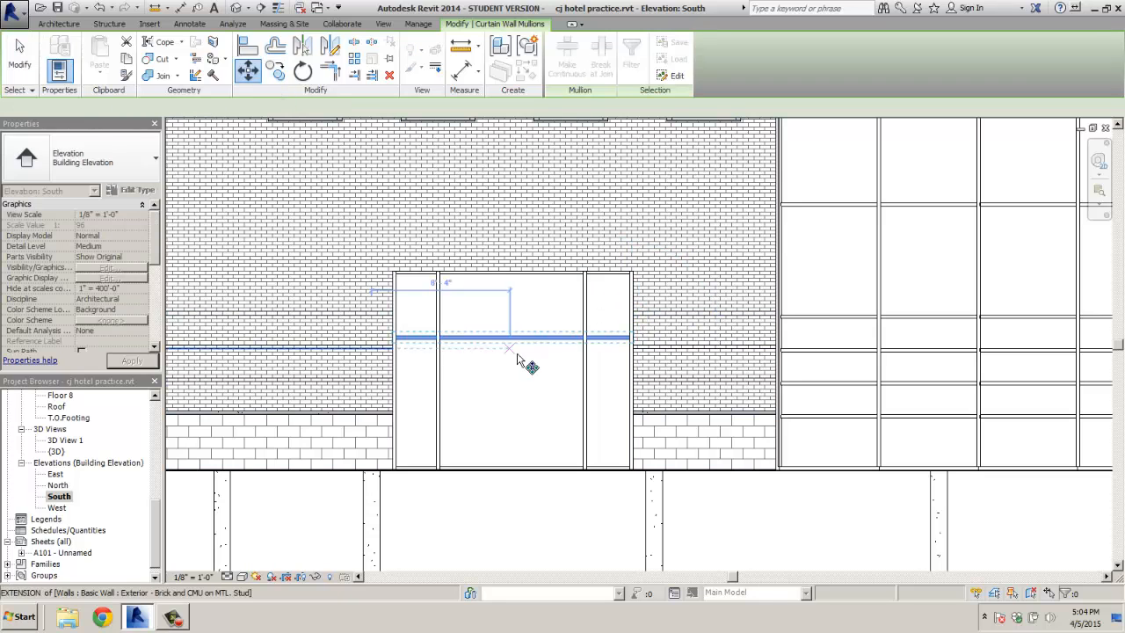
pyautogui.click(516, 342)
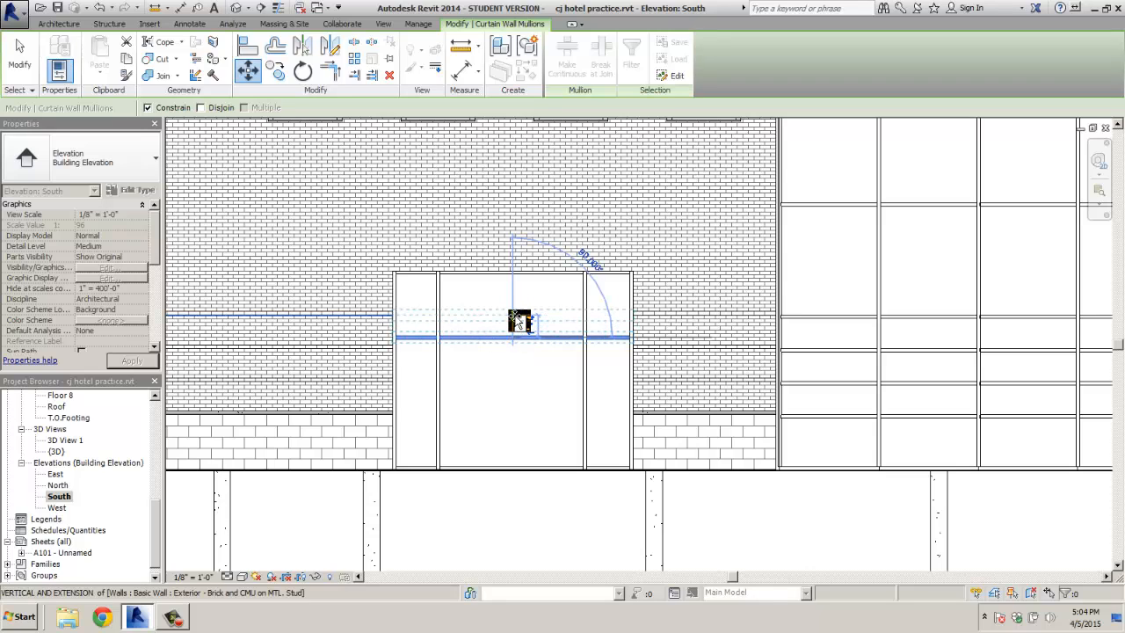
pyautogui.press('Escape')
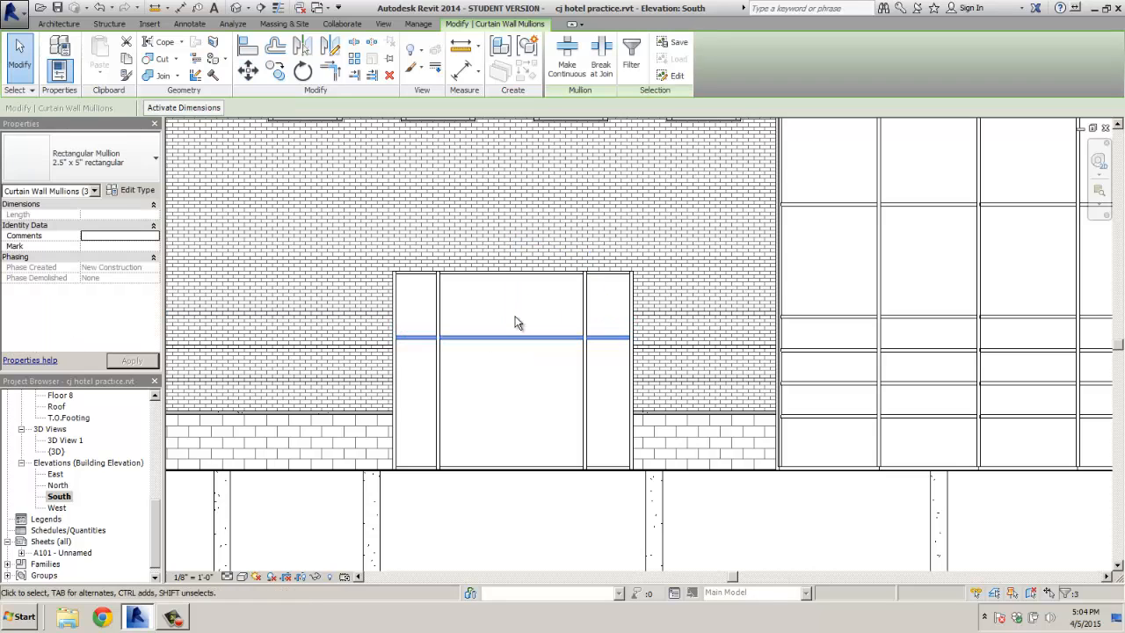
pyautogui.press('m')
pyautogui.press('v')
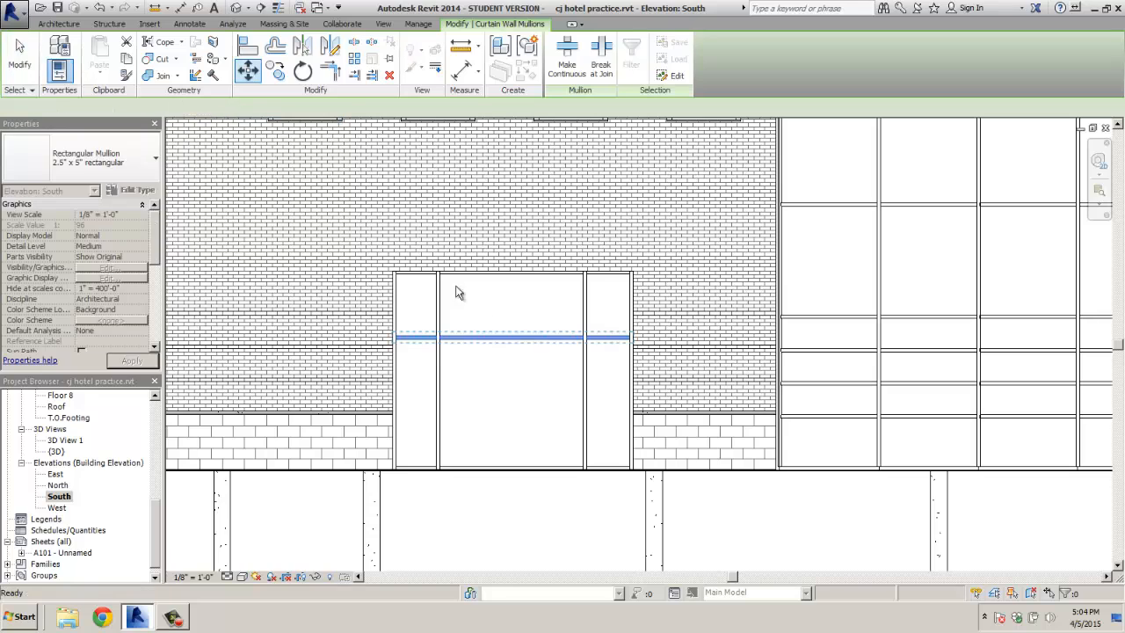
pyautogui.click(510, 339)
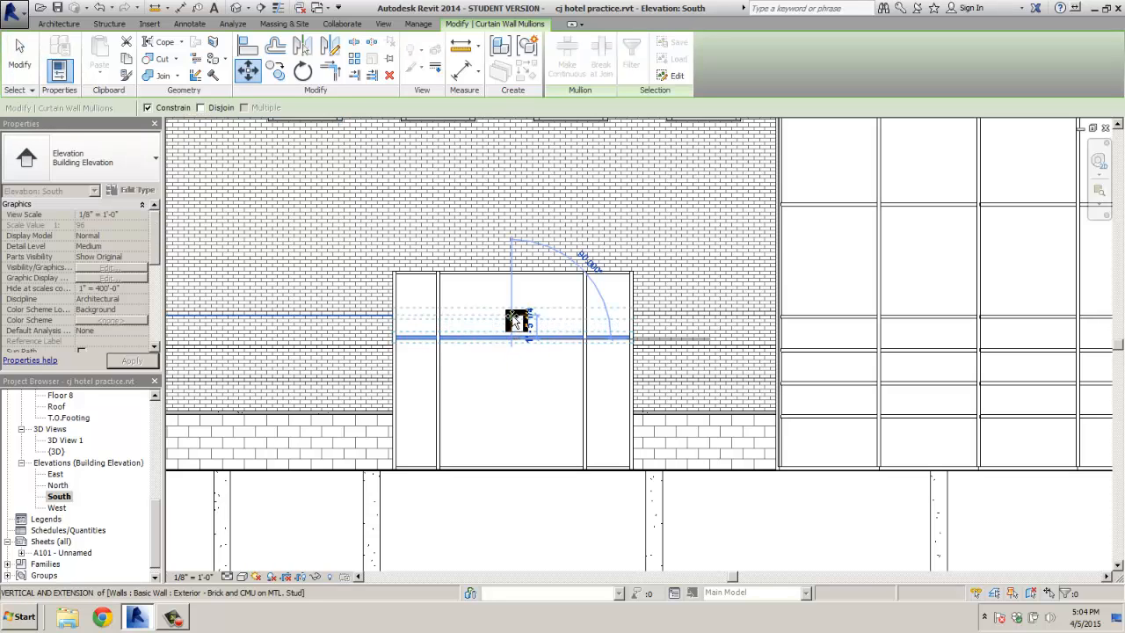
pyautogui.press('Escape')
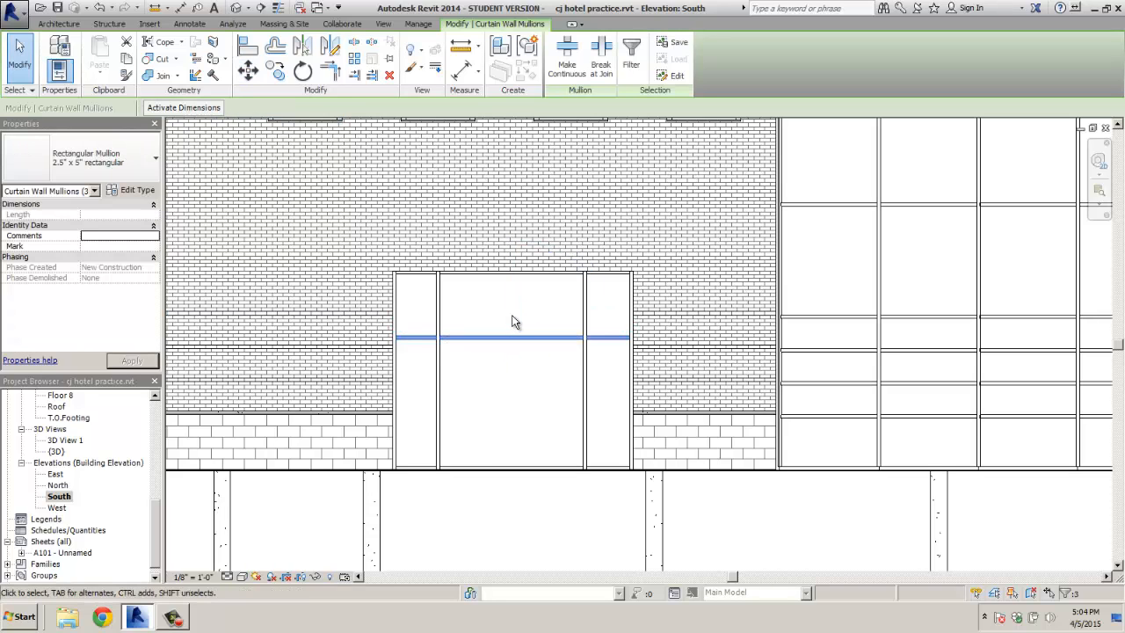
pyautogui.scroll(2, 516, 322)
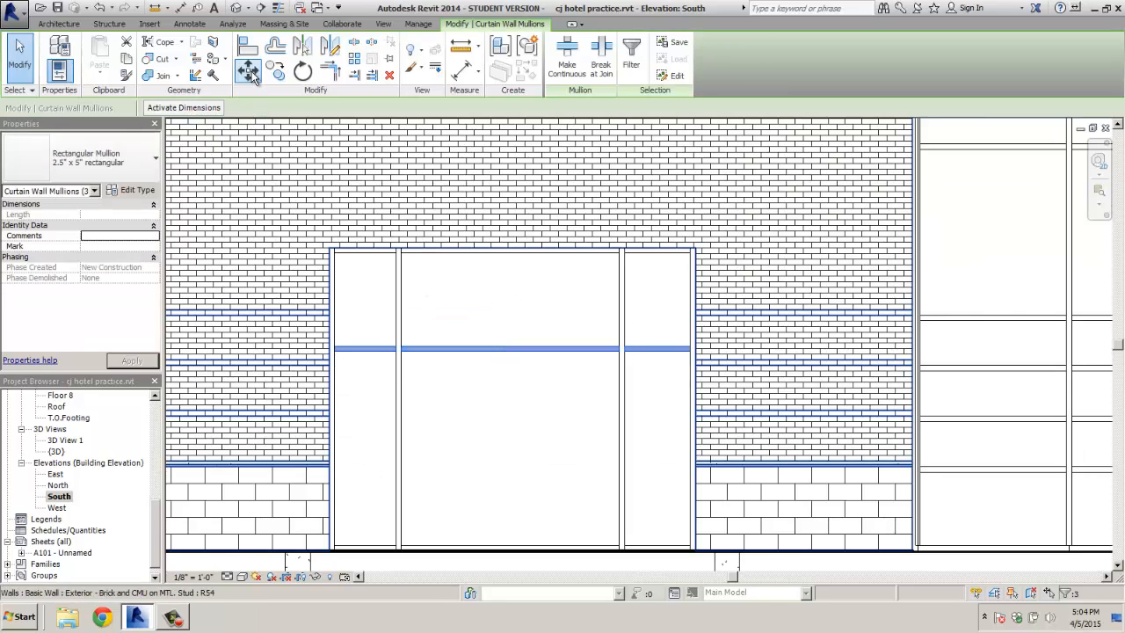
pyautogui.click(247, 70)
pyautogui.click(517, 391)
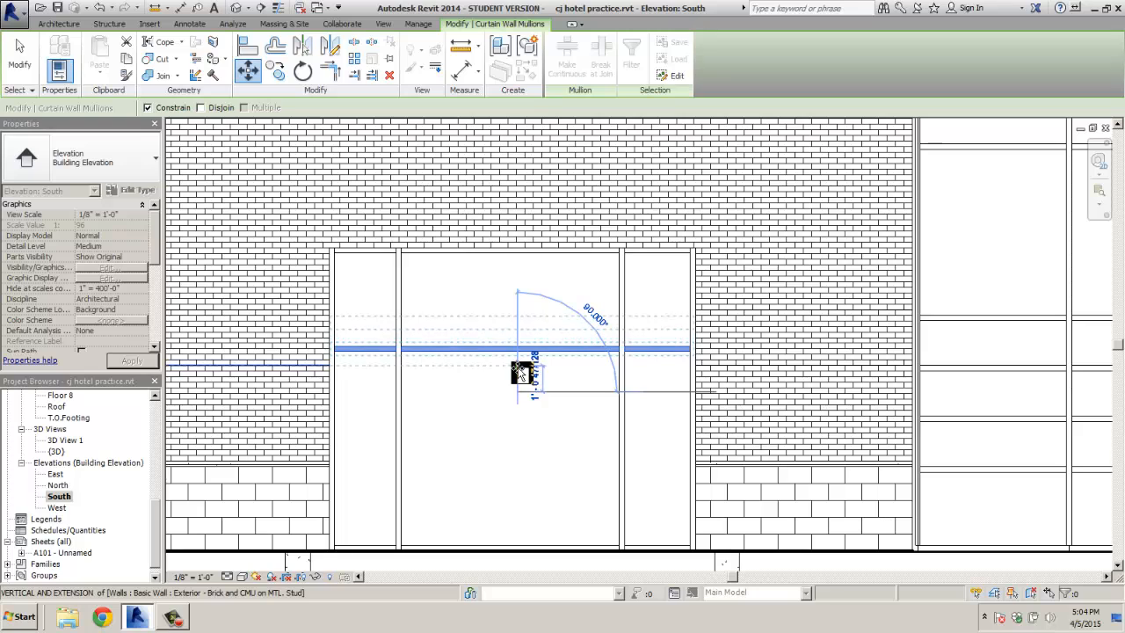
pyautogui.click(519, 351)
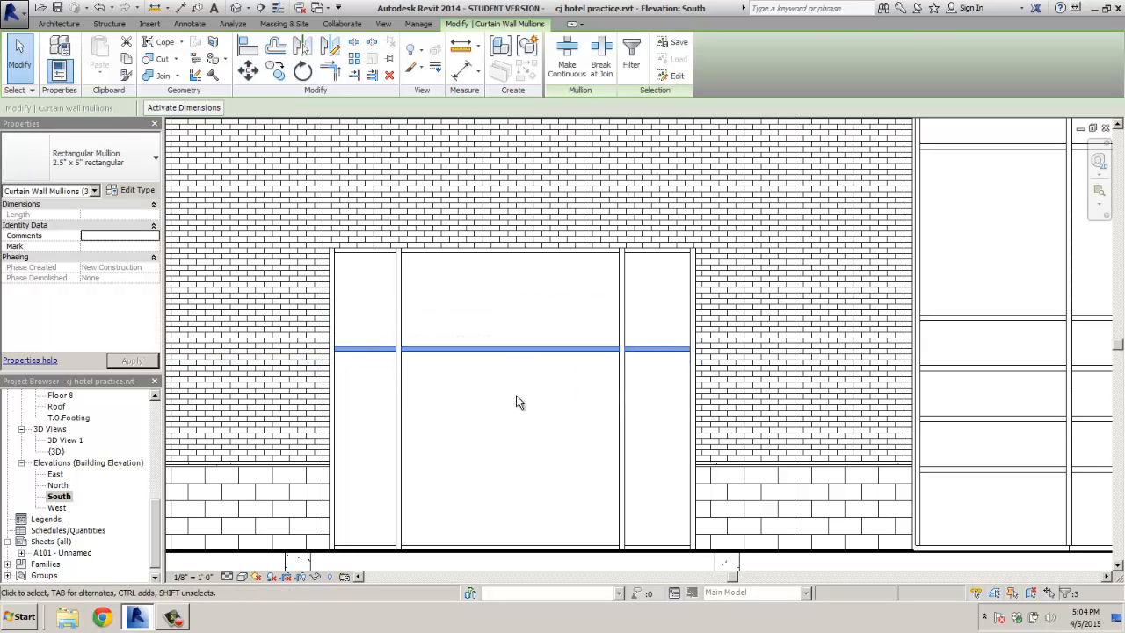
pyautogui.press('Escape')
pyautogui.click(375, 350)
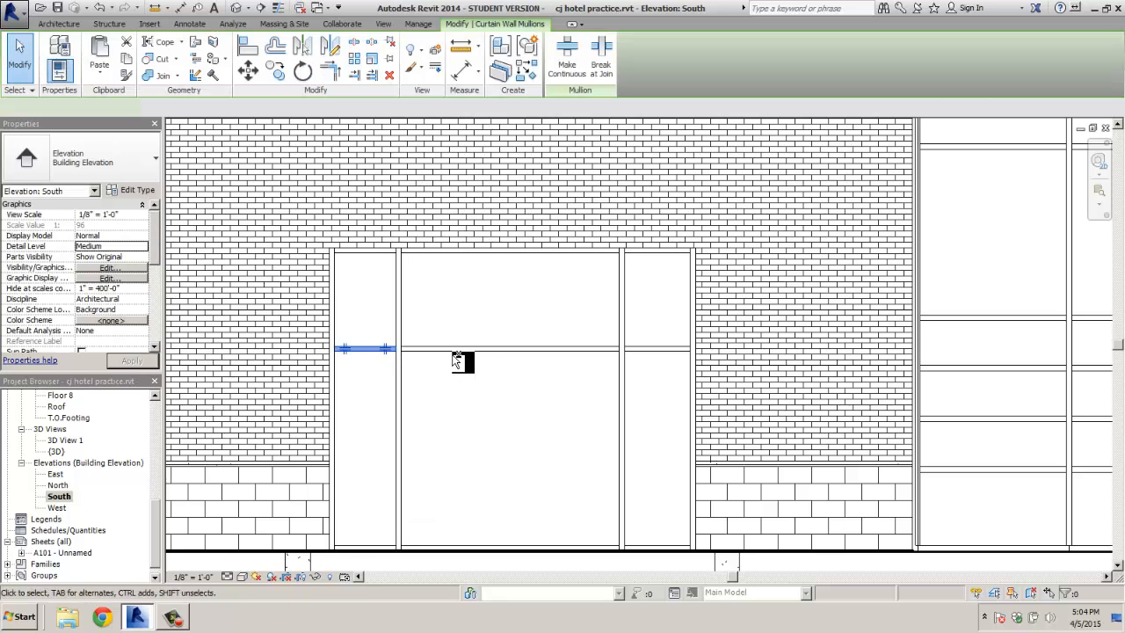
pyautogui.keyDown('ctrl'); pyautogui.click(466, 350); pyautogui.keyUp('ctrl')
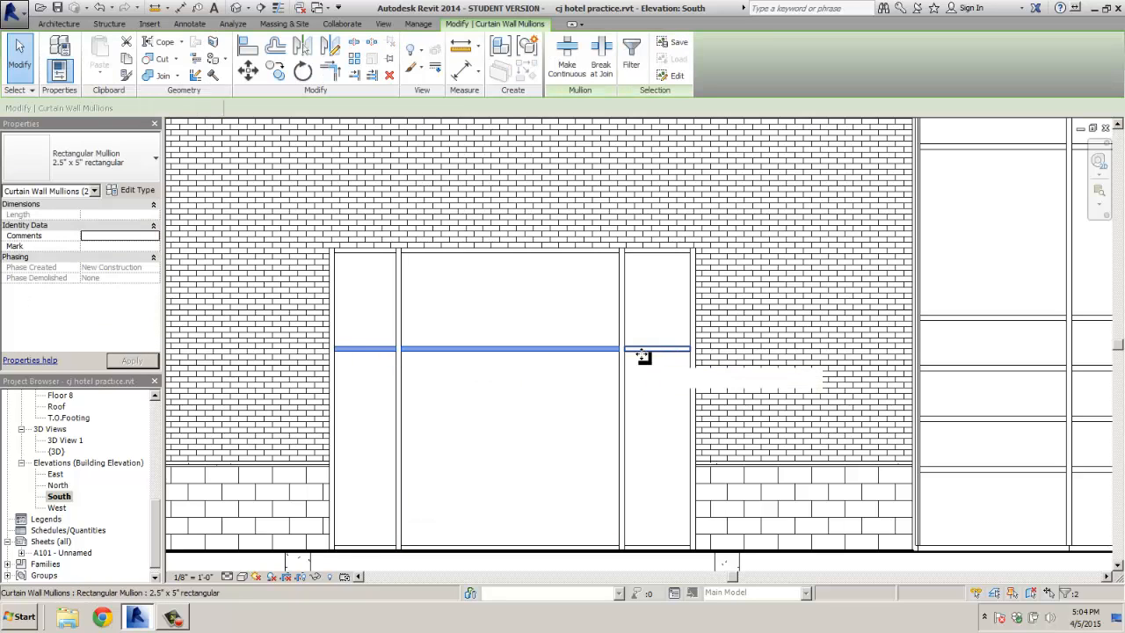
pyautogui.keyDown('ctrl'); pyautogui.click(645, 350); pyautogui.keyUp('ctrl')
pyautogui.press('Escape')
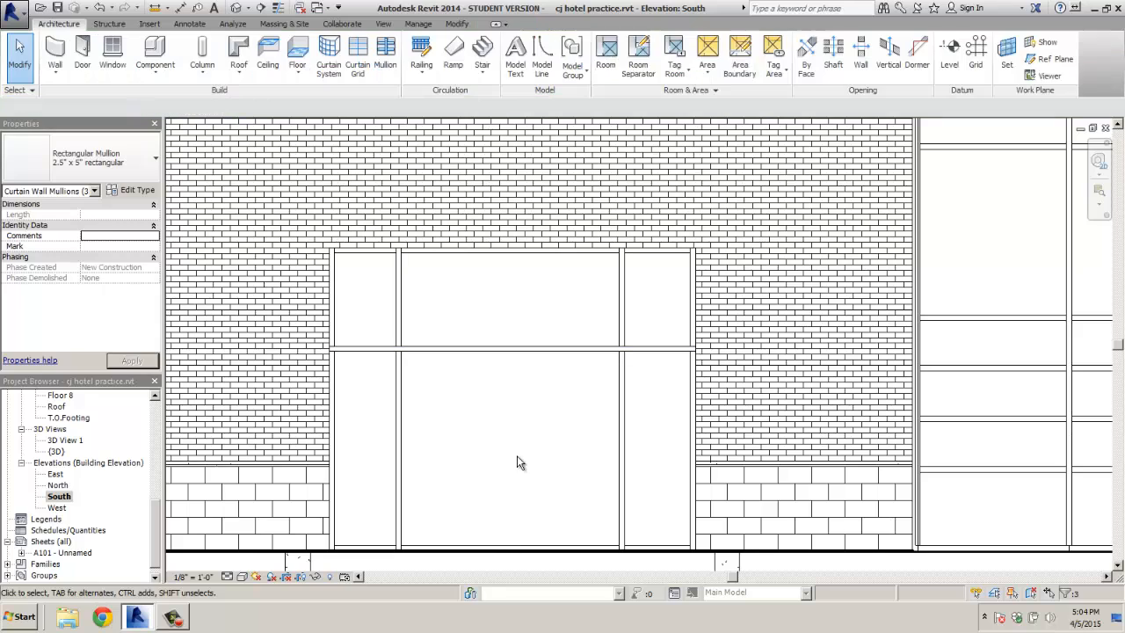
pyautogui.click(384, 352)
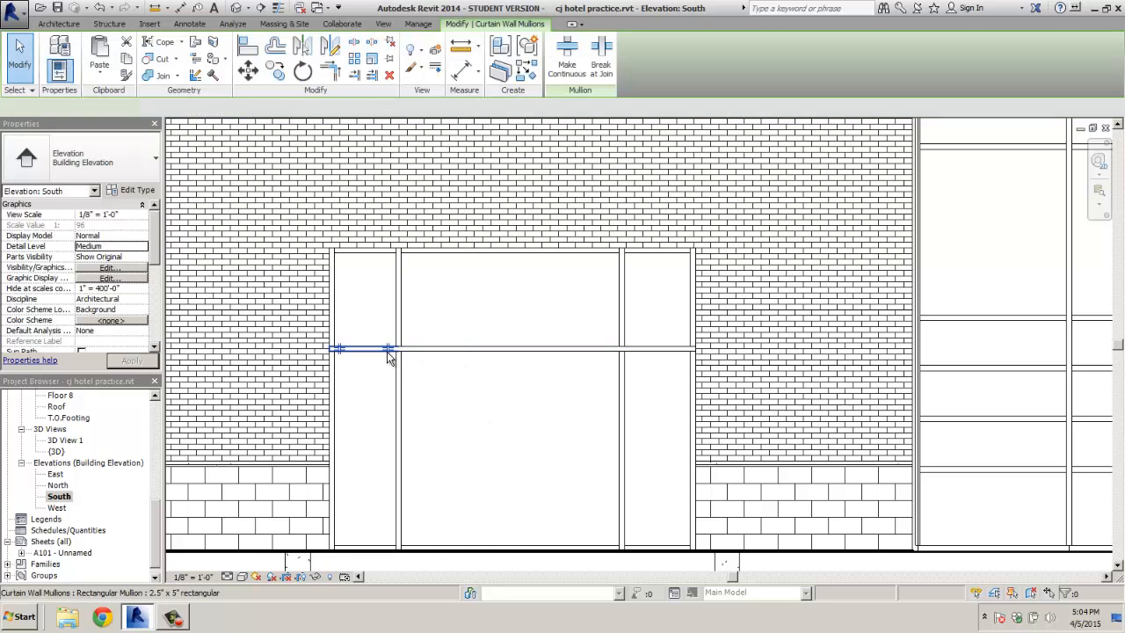
pyautogui.keyDown('ctrl'); pyautogui.click(452, 350); pyautogui.keyUp('ctrl')
pyautogui.keyDown('ctrl'); pyautogui.click(647, 352); pyautogui.keyUp('ctrl')
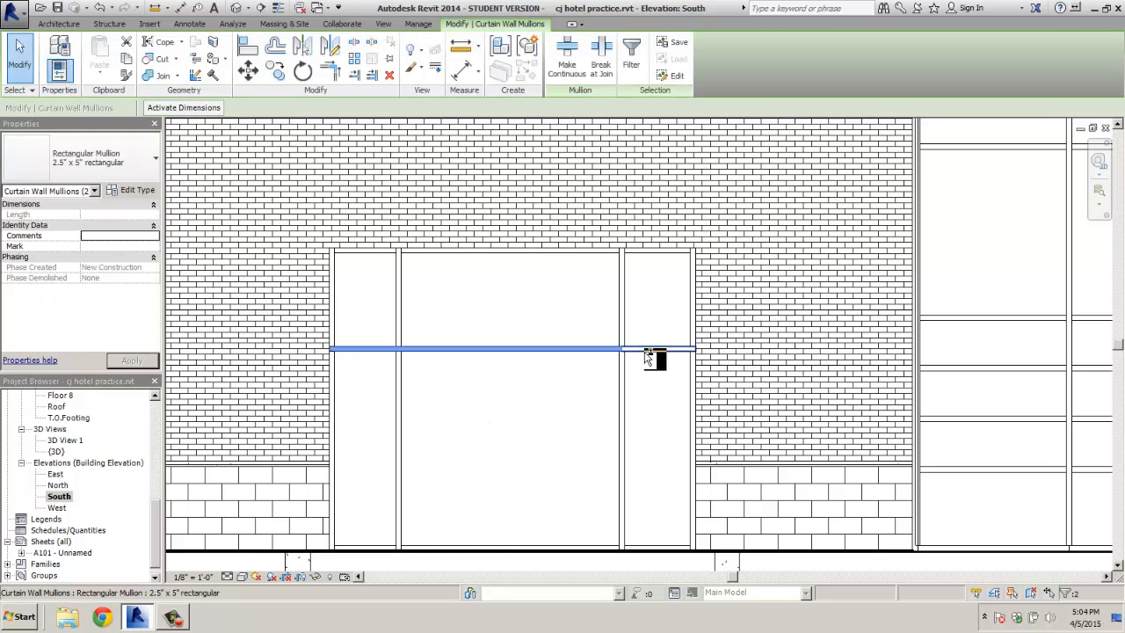
pyautogui.click(248, 72)
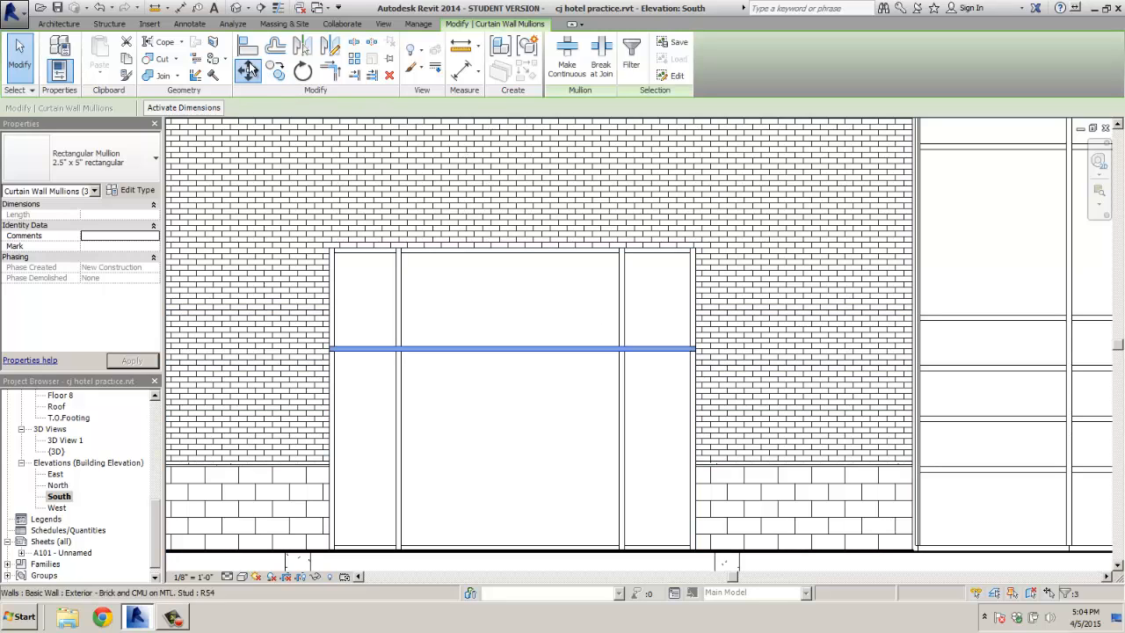
pyautogui.click(529, 352)
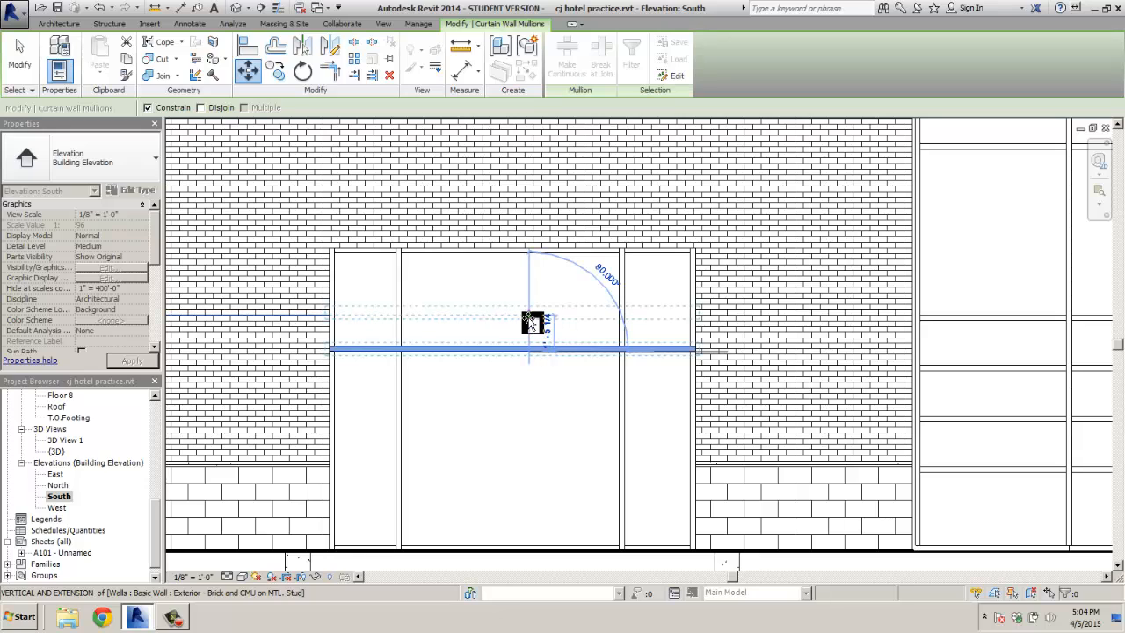
pyautogui.press('Escape')
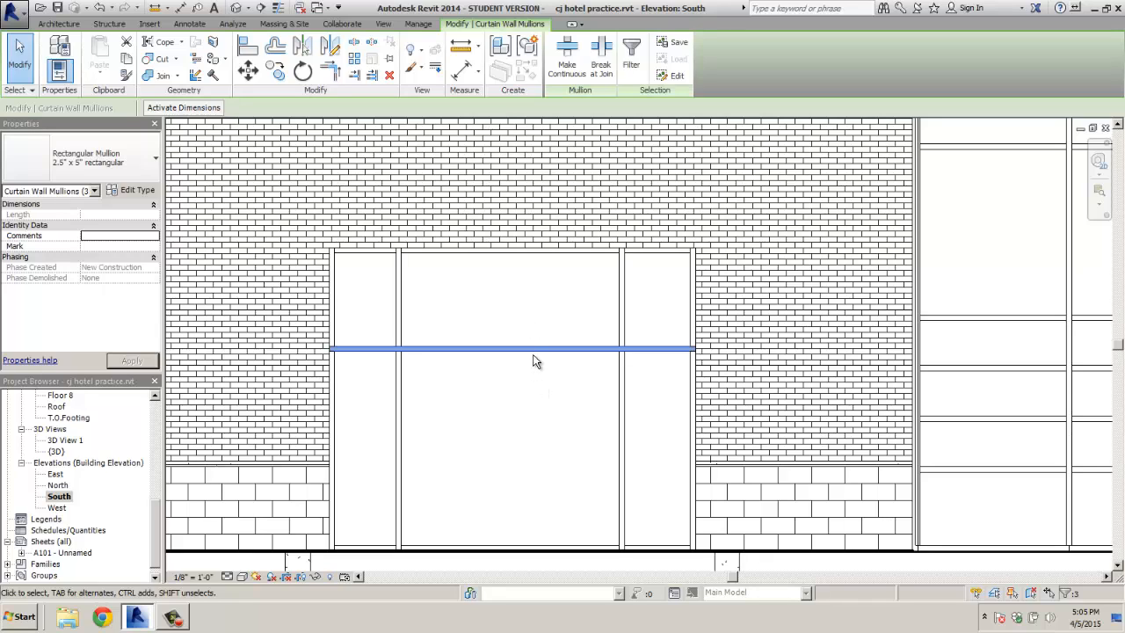
pyautogui.click(532, 350)
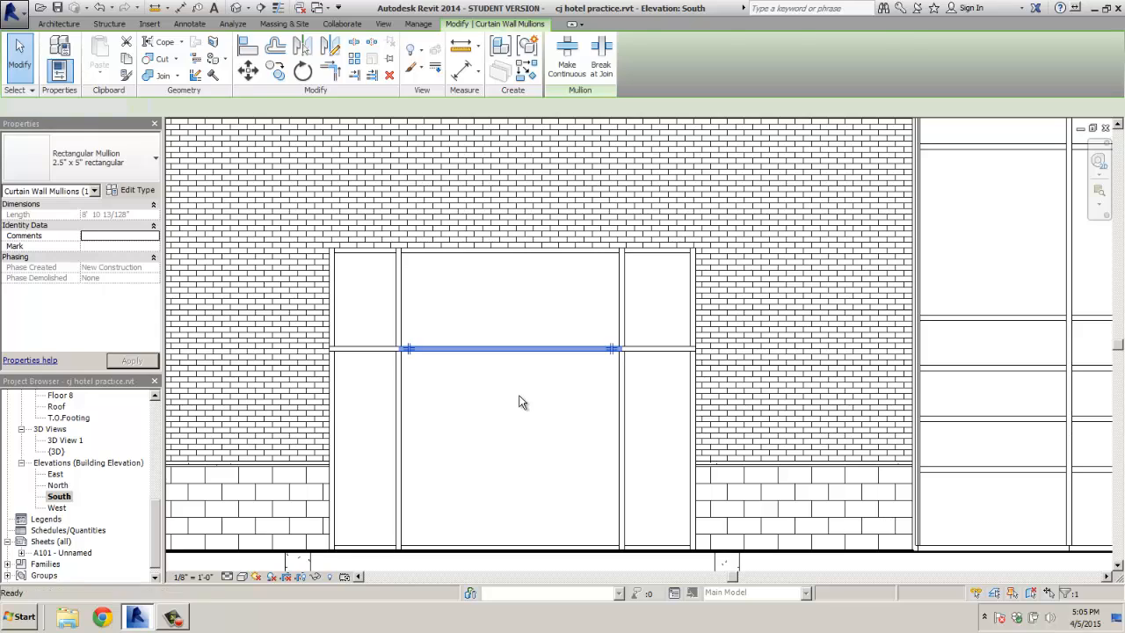
pyautogui.press('Escape')
pyautogui.click(374, 350)
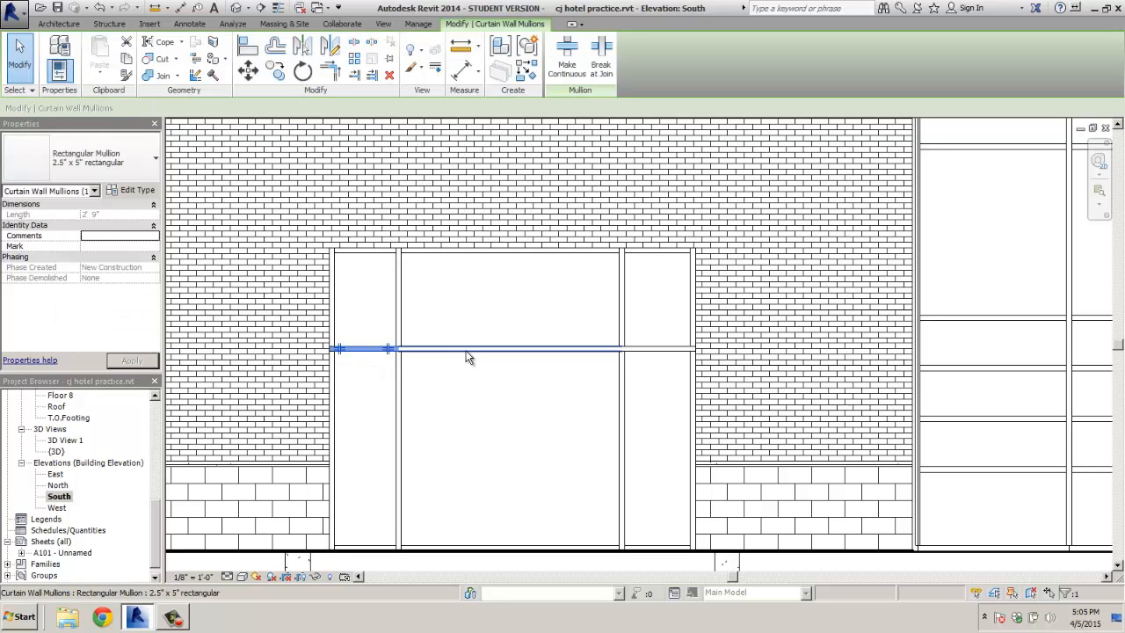
pyautogui.click(646, 351)
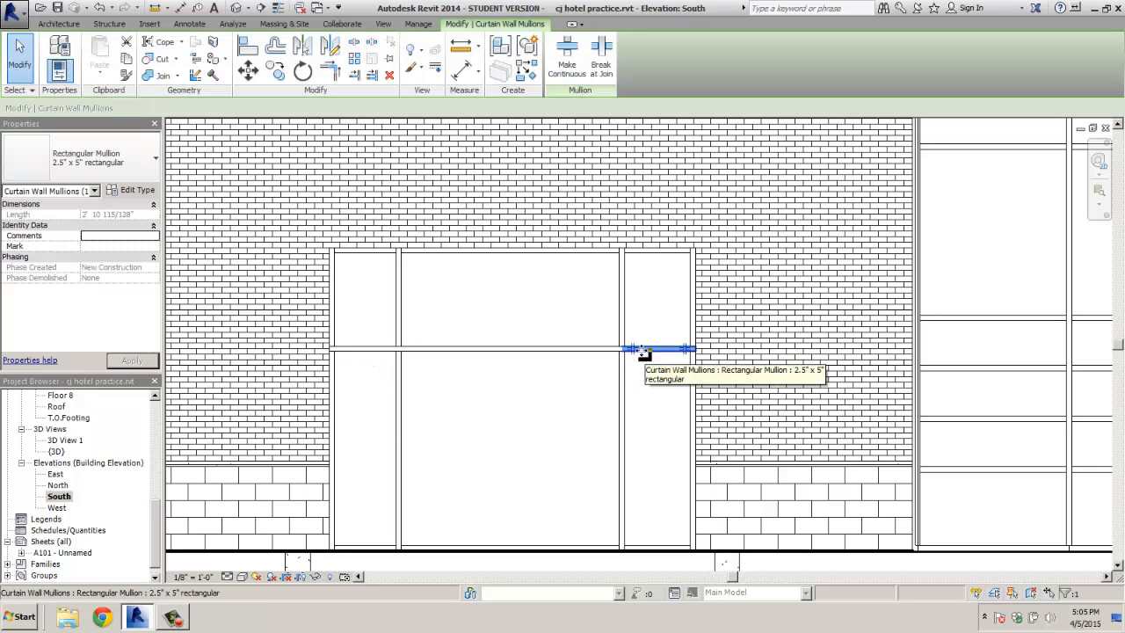
pyautogui.click(370, 351)
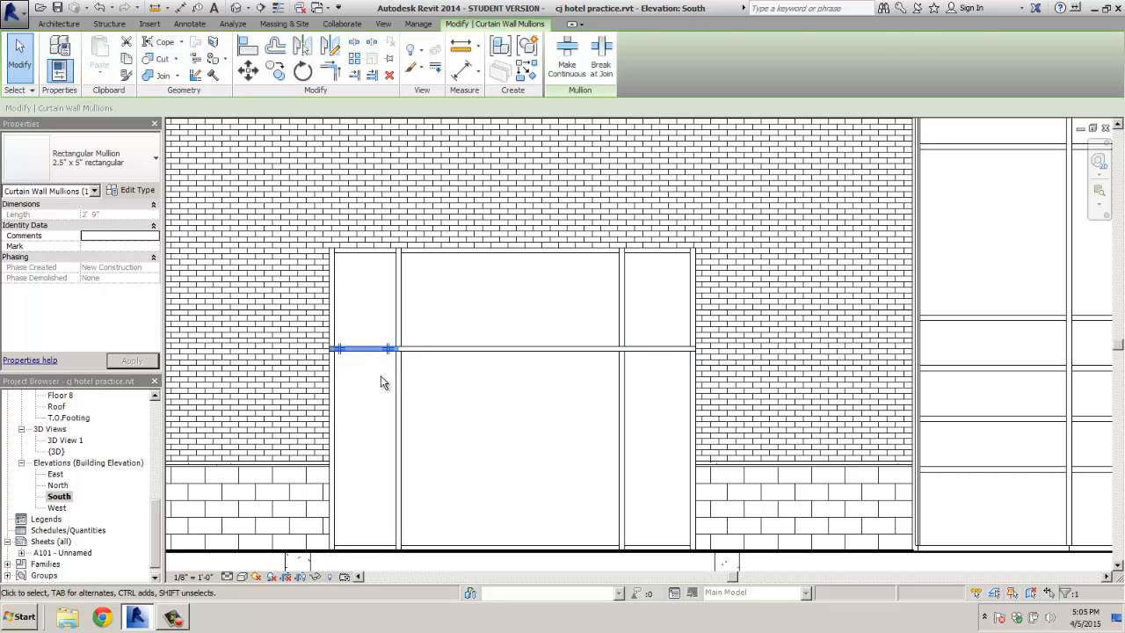
pyautogui.press('Escape')
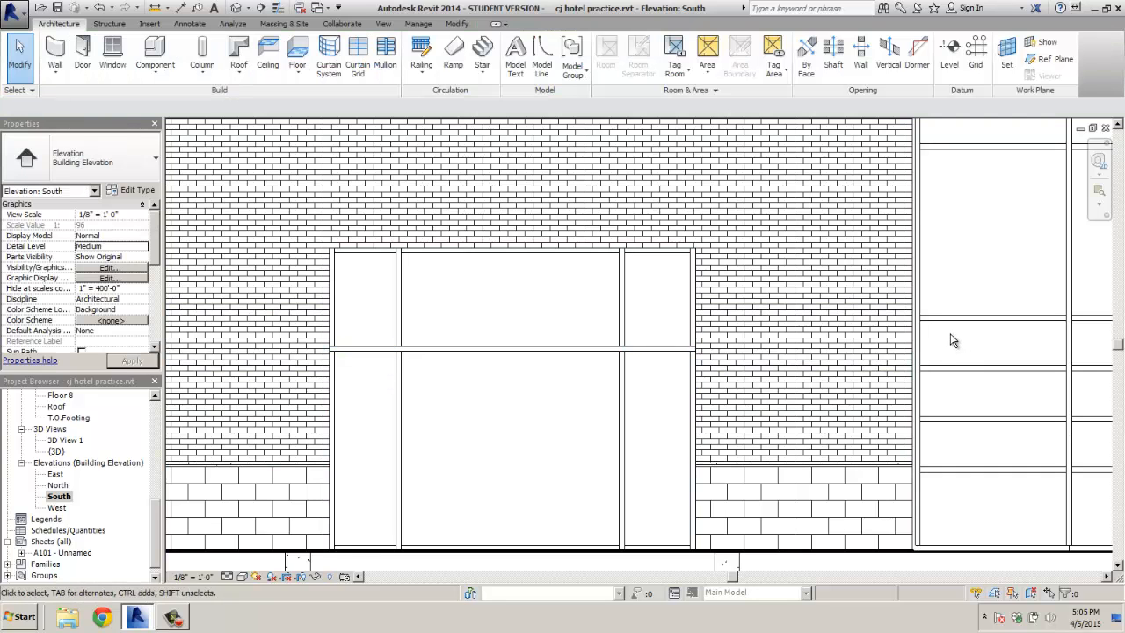
pyautogui.moveTo(950, 341); pyautogui.dragTo(473, 350)
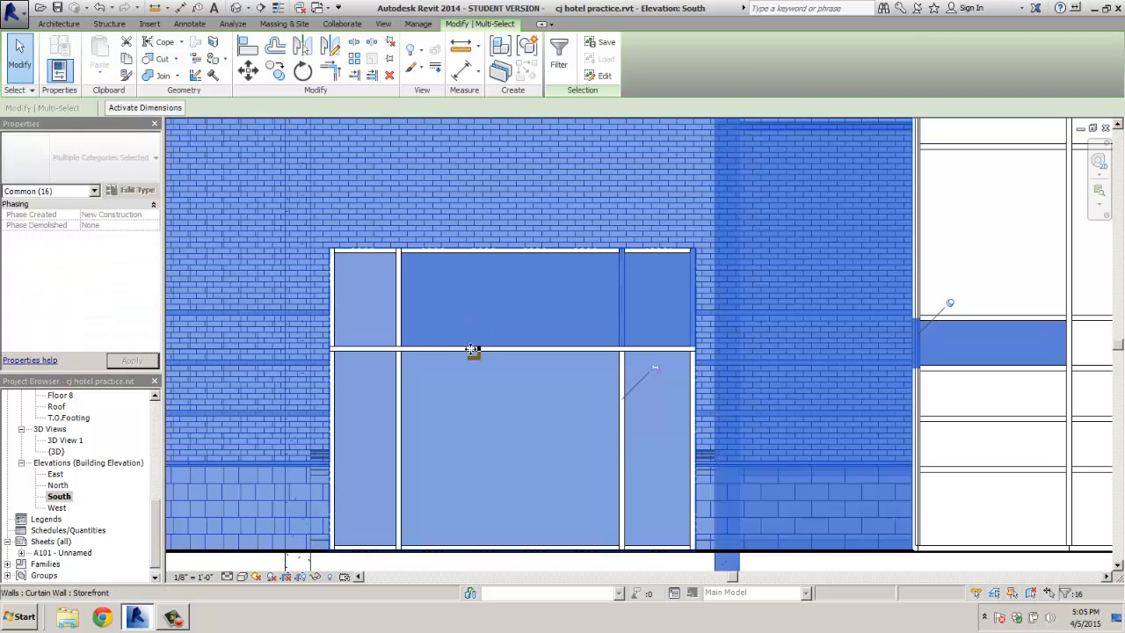
pyautogui.press('Escape')
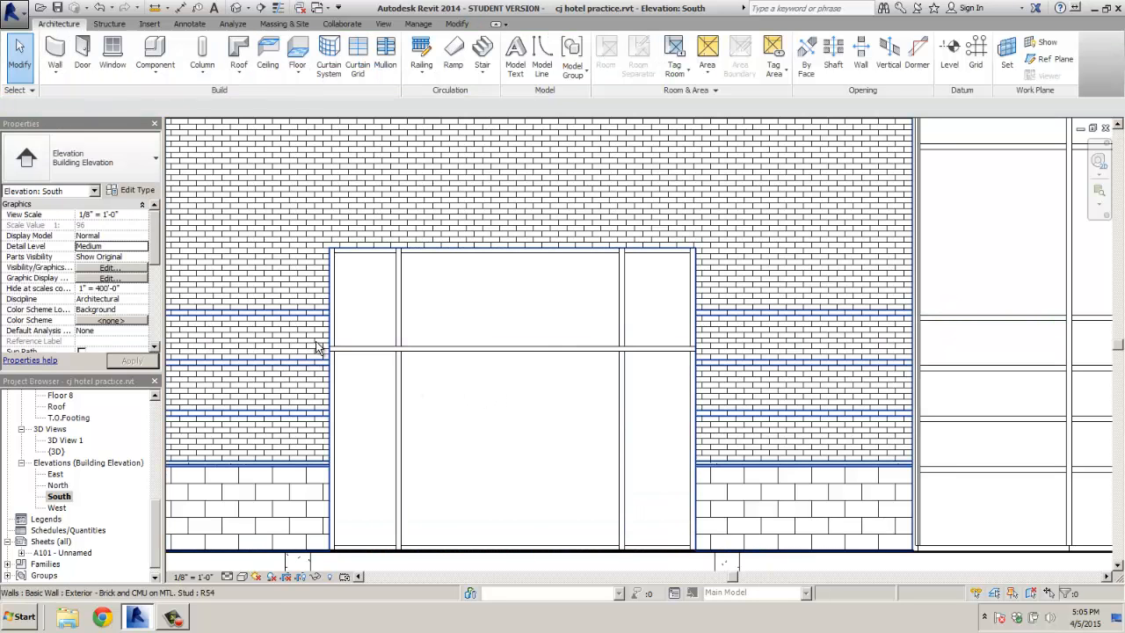
pyautogui.scroll(2, 319, 365)
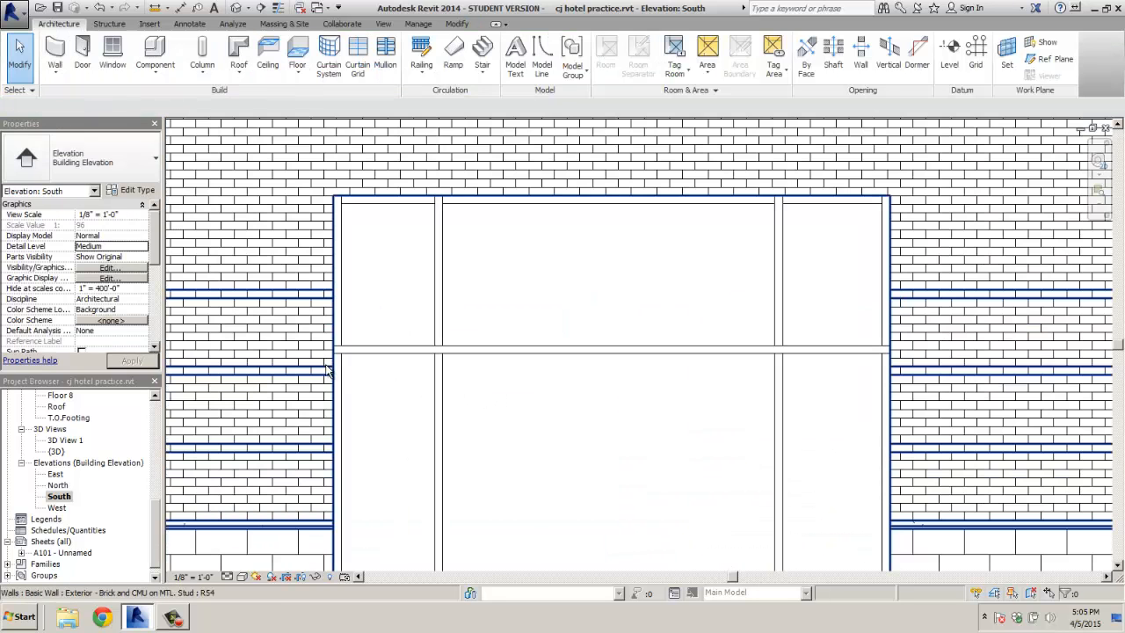
pyautogui.click(347, 352)
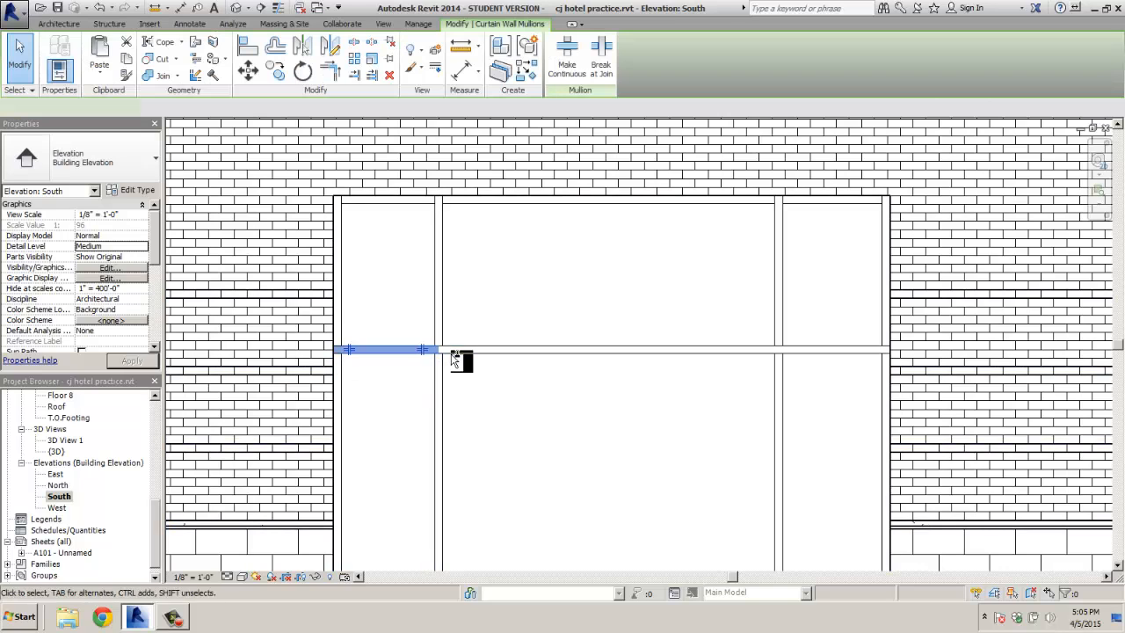
pyautogui.keyDown('ctrl'); pyautogui.click(455, 352); pyautogui.keyUp('ctrl')
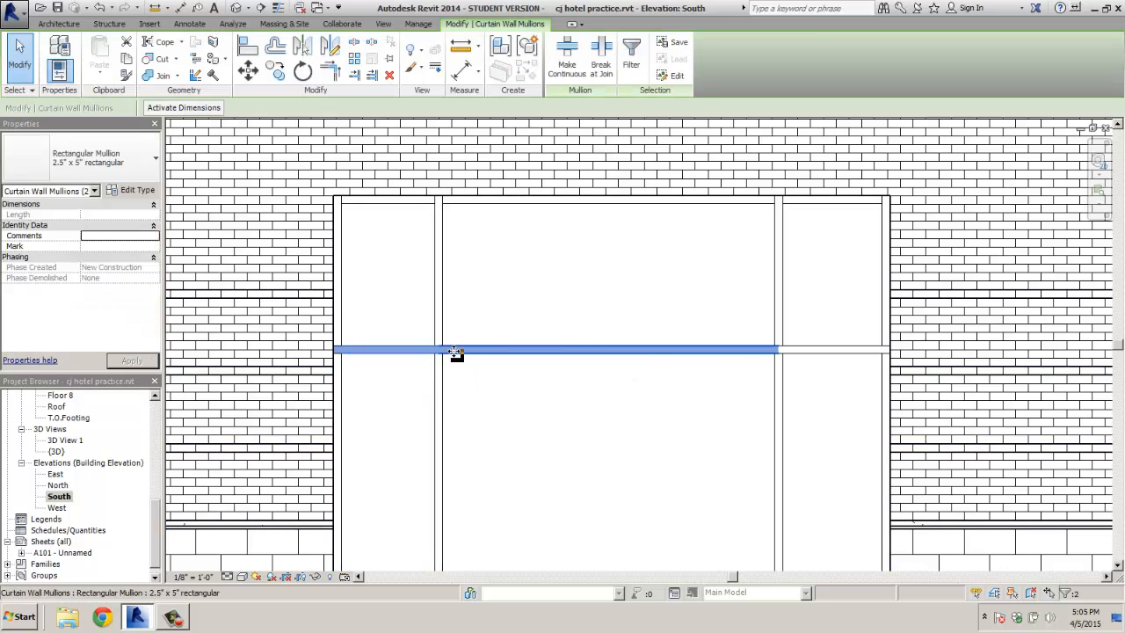
pyautogui.keyDown('ctrl'); pyautogui.click(812, 353); pyautogui.keyUp('ctrl')
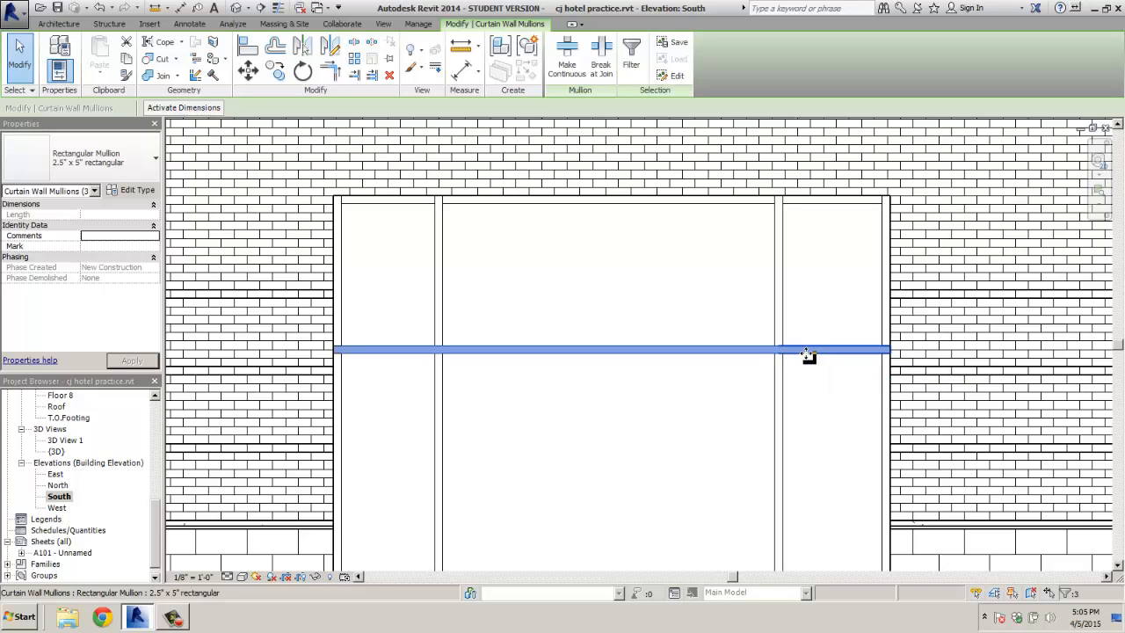
pyautogui.click(249, 72)
pyautogui.click(606, 334)
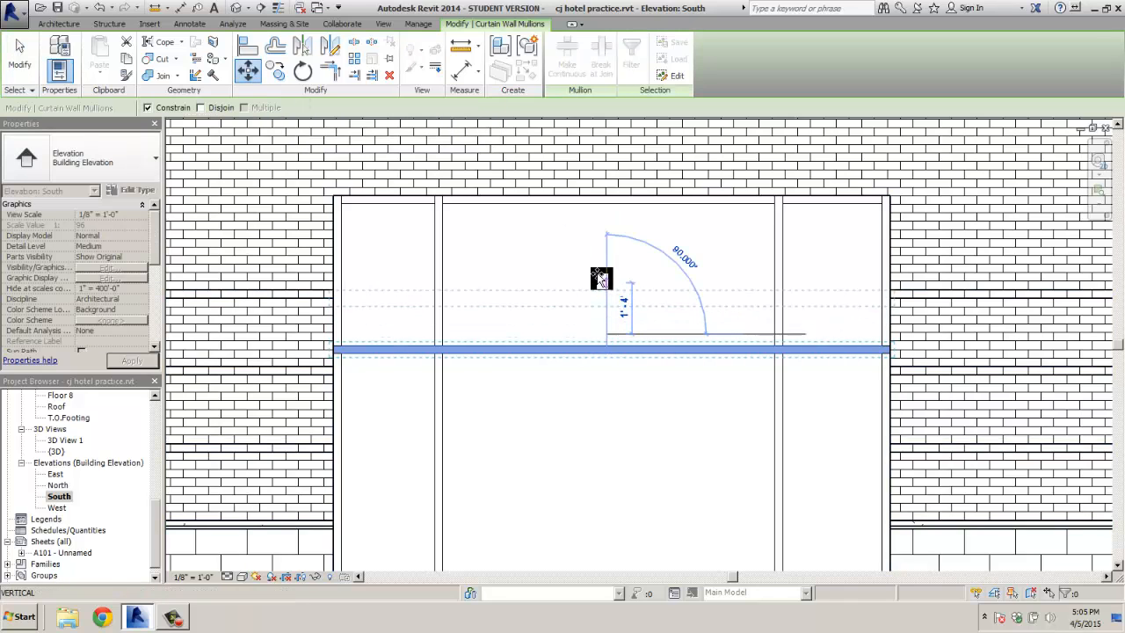
pyautogui.press('Escape')
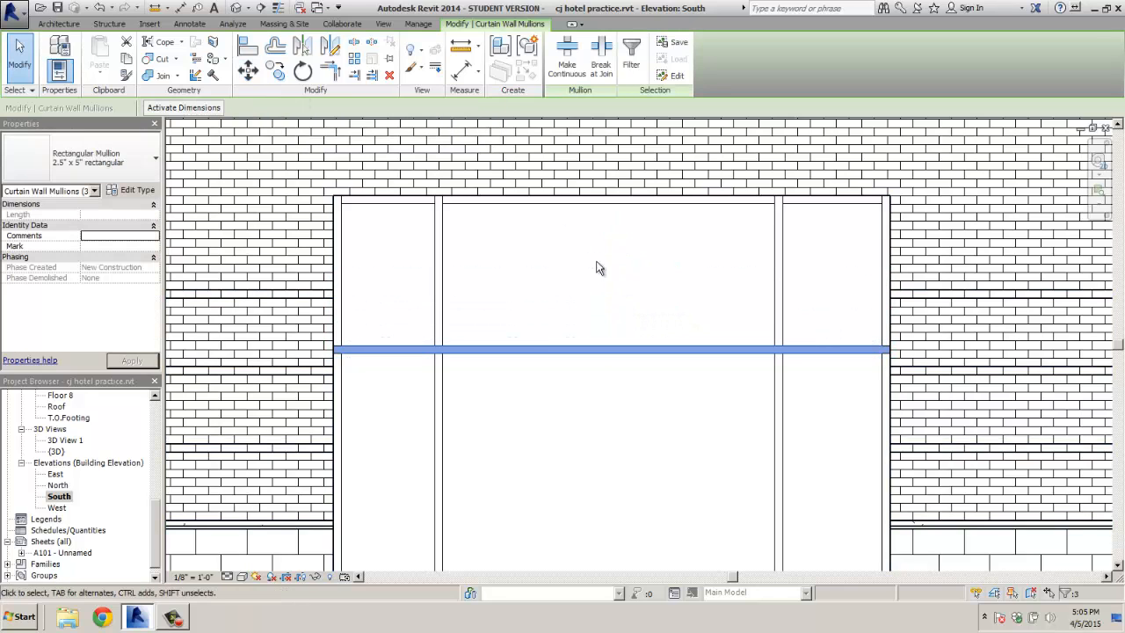
pyautogui.scroll(-5, 601, 277)
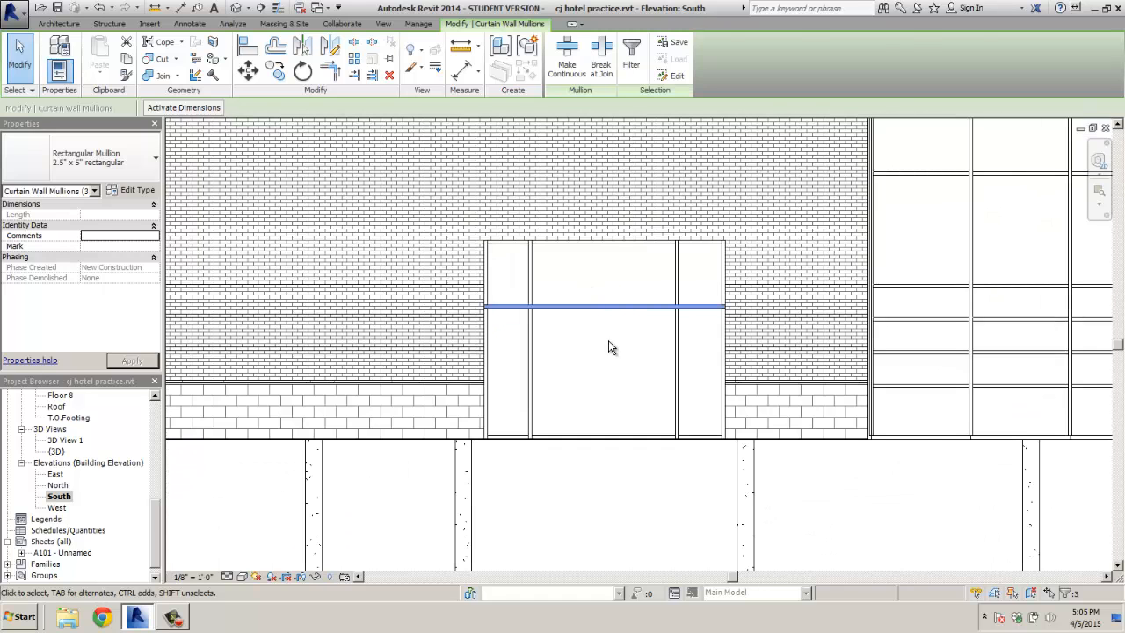
pyautogui.press('Escape')
# Undo back to before the storefront, switch to the Floor 1 plan, and save the project
pyautogui.hotkey('ctrl', 'z')
pyautogui.hotkey('ctrl', 'z')
pyautogui.hotkey('ctrl', 'z')
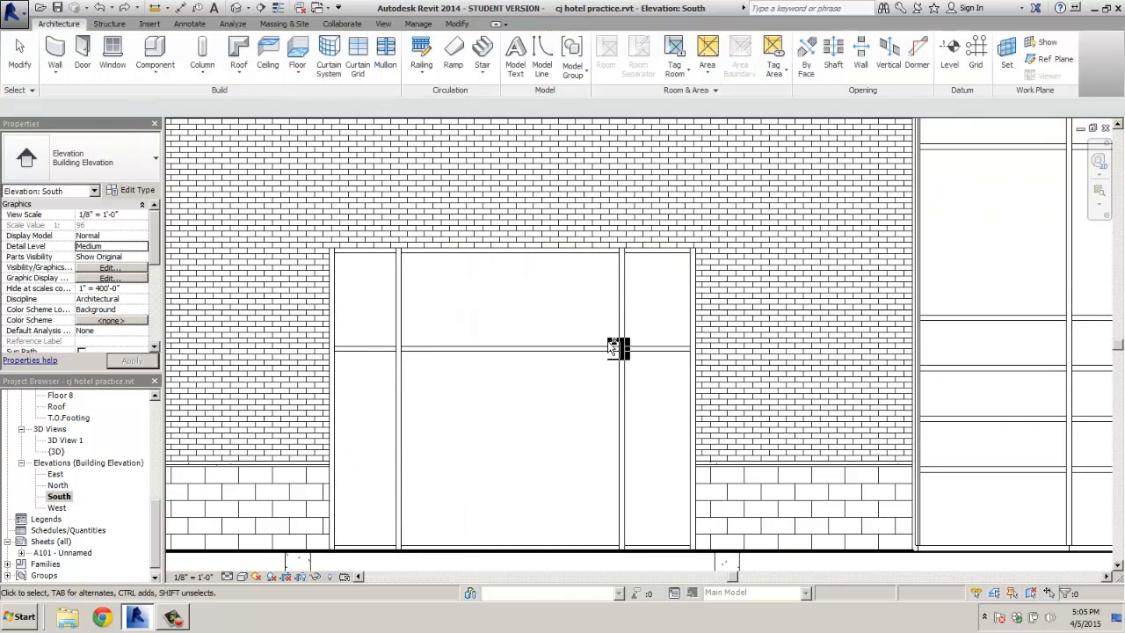
pyautogui.hotkey('ctrl', 'z')
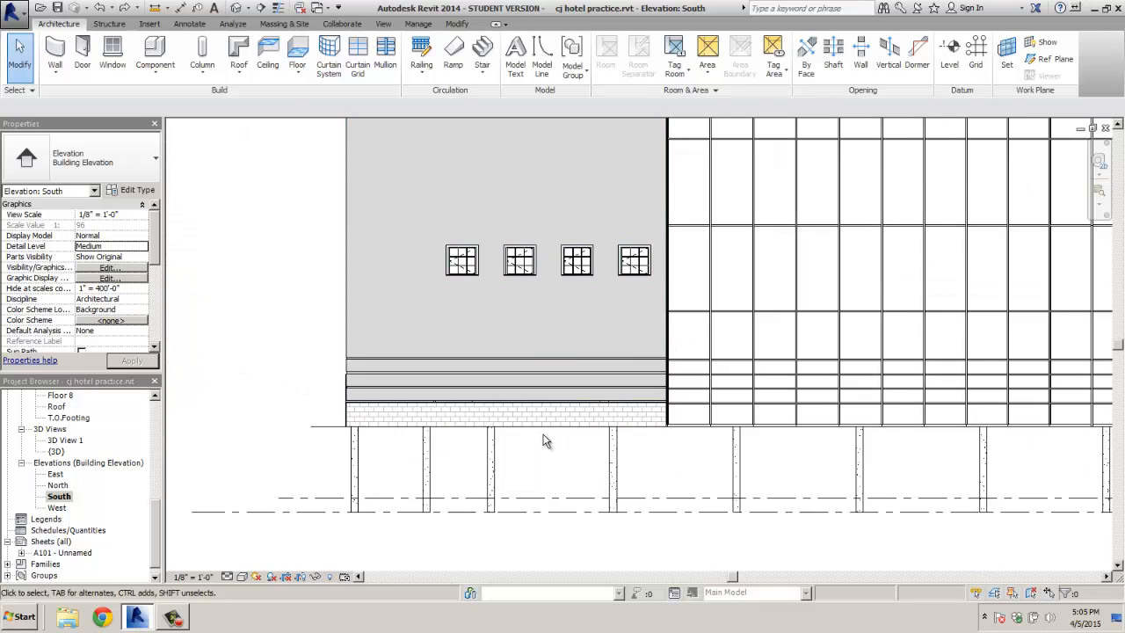
pyautogui.scroll(5, 102, 431)
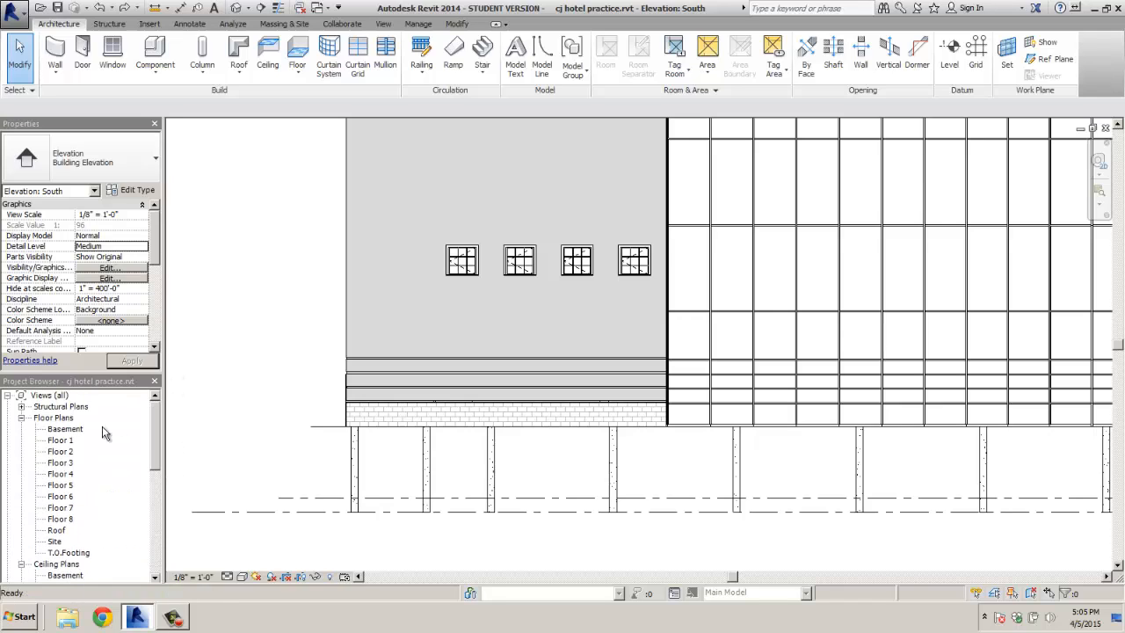
pyautogui.doubleClick(59, 442)
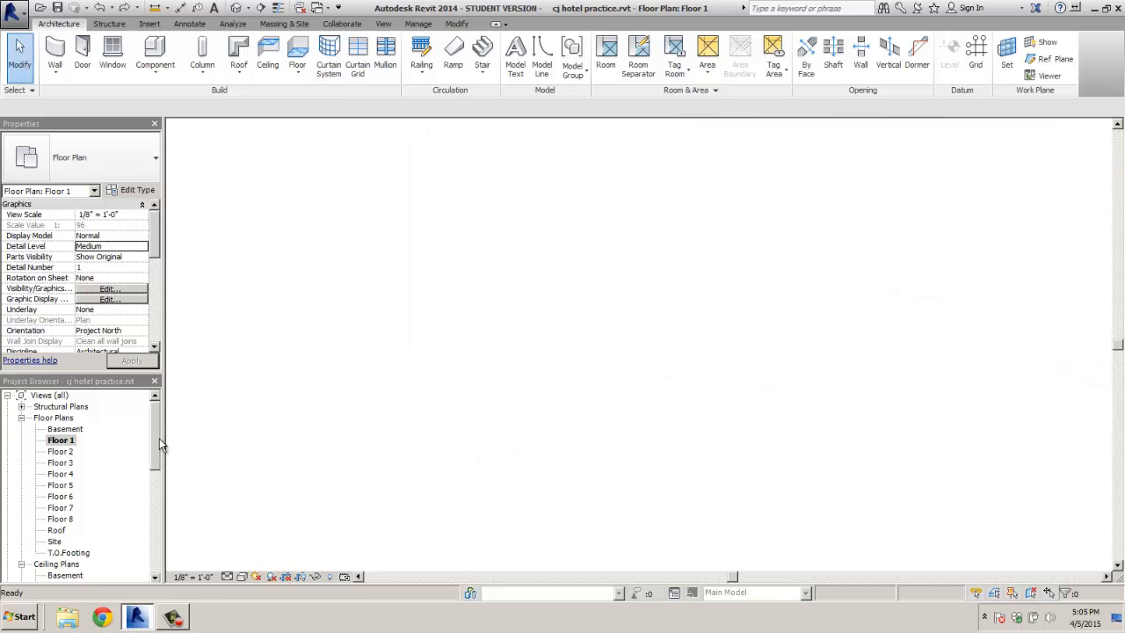
pyautogui.scroll(-3, 576, 341)
pyautogui.moveTo(633, 318)
pyautogui.mouseDown(button='middle')
pyautogui.moveTo(615, 324)
pyautogui.moveTo(556, 308)
pyautogui.moveTo(619, 306)
pyautogui.mouseUp(button='middle')
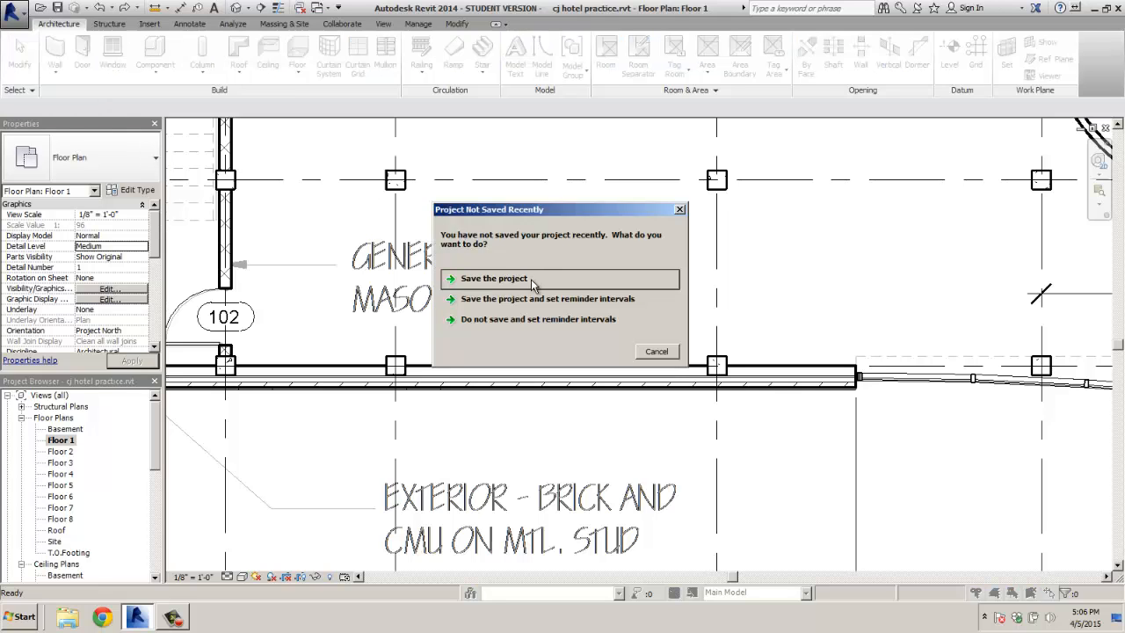
pyautogui.click(532, 279)
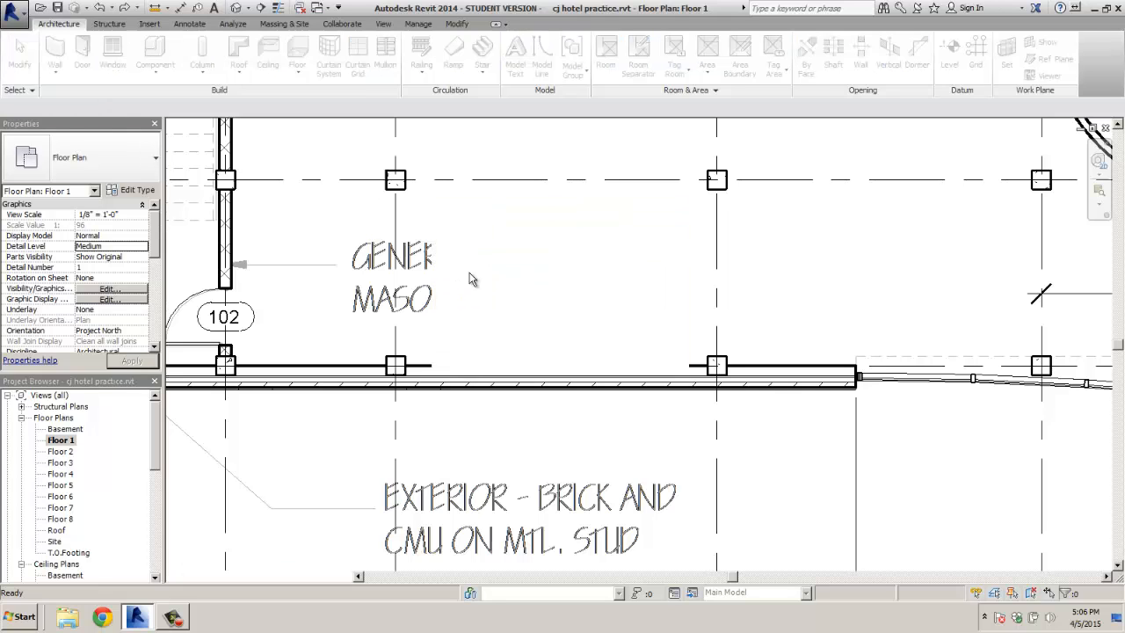
# Draw a Storefront curtain wall along the masonry wall, ending at the right column, then exit Wall
pyautogui.click(52, 53)
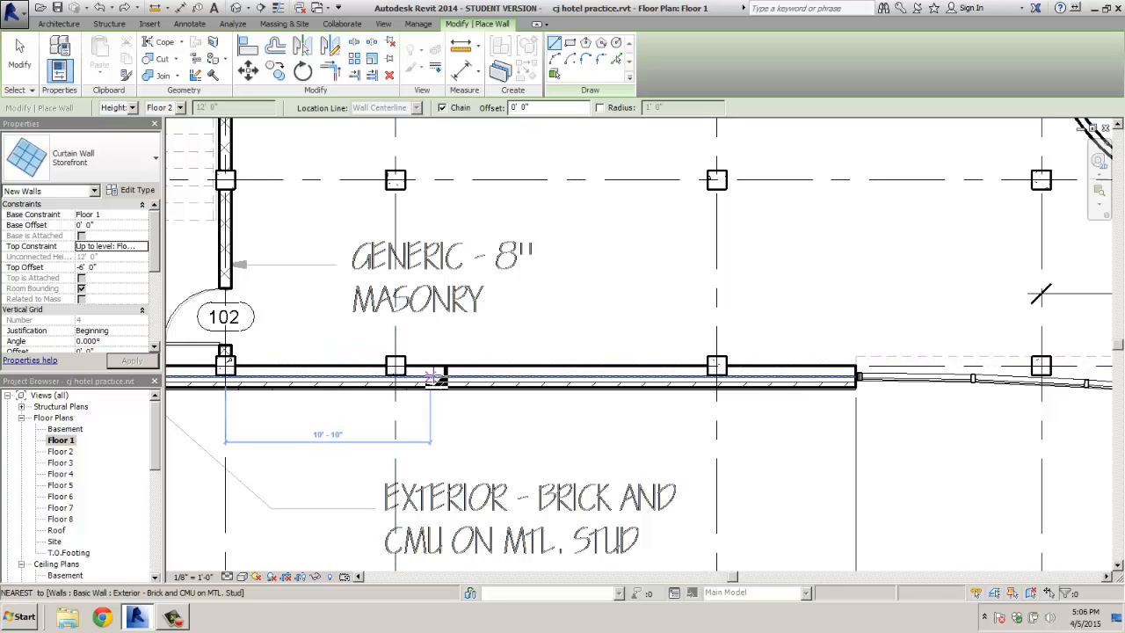
pyautogui.scroll(-2, 443, 379)
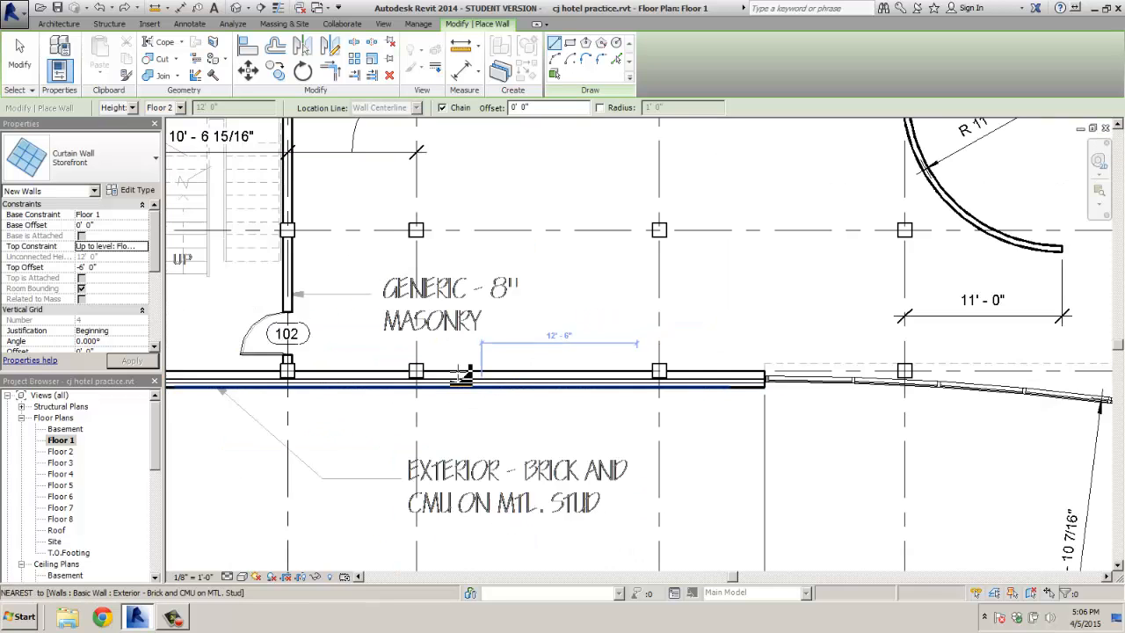
pyautogui.scroll(5, 466, 376)
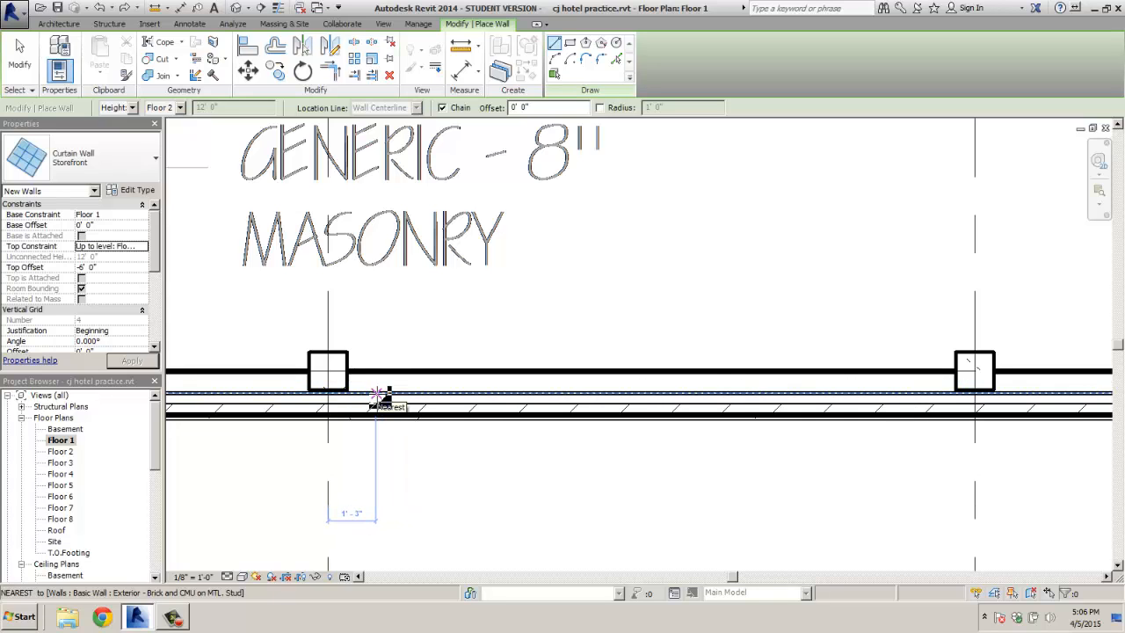
pyautogui.click(376, 393)
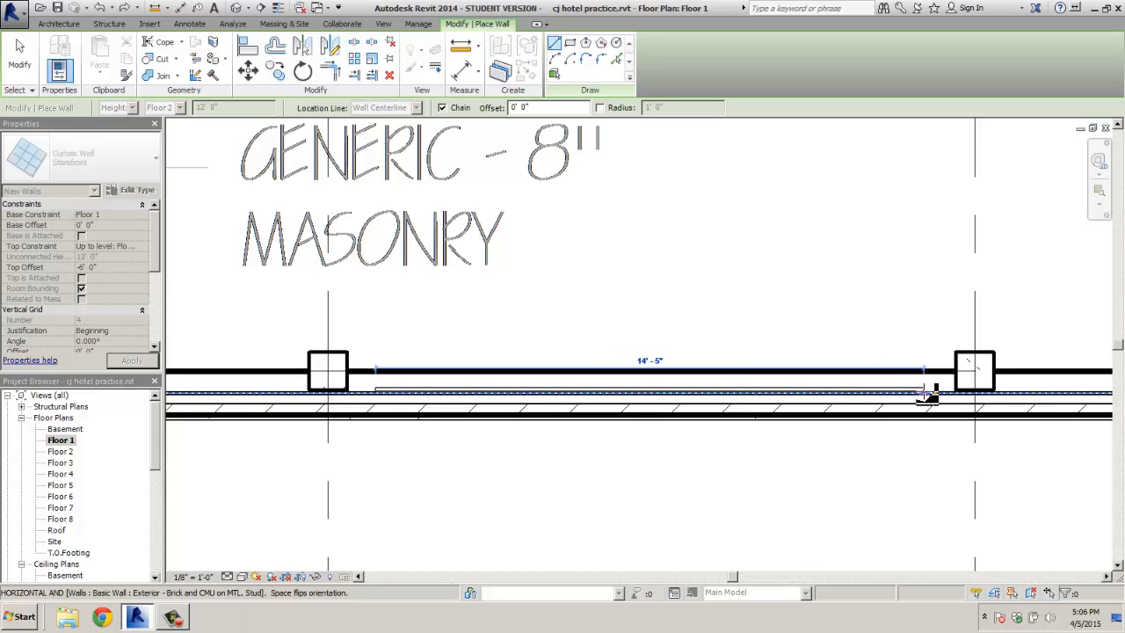
pyautogui.click(929, 392)
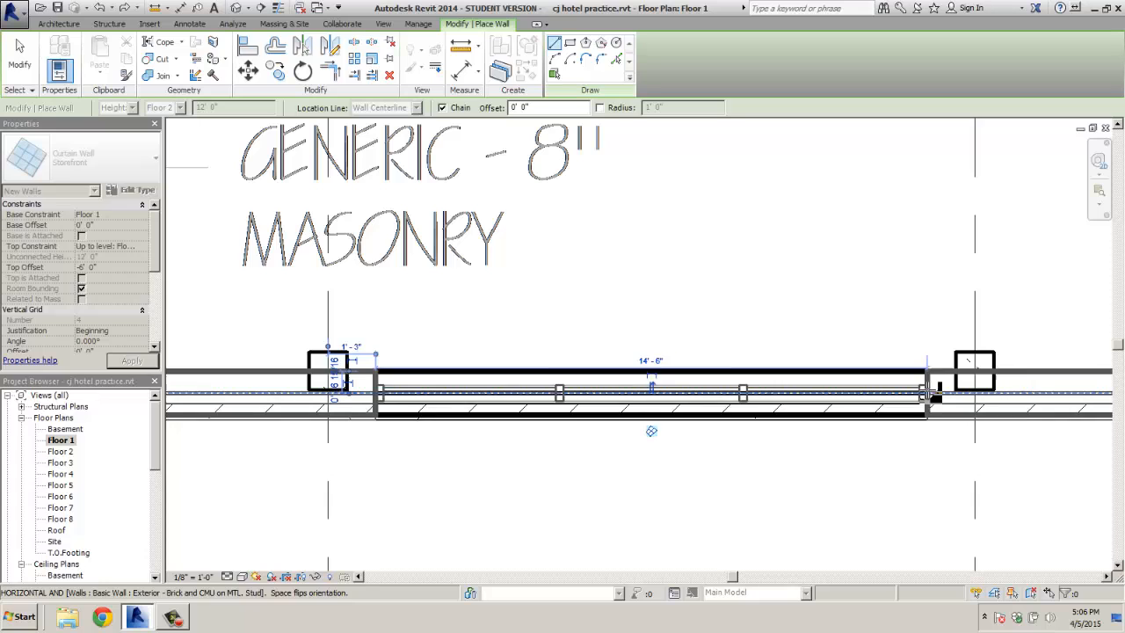
pyautogui.click(811, 473)
pyautogui.press('Escape')
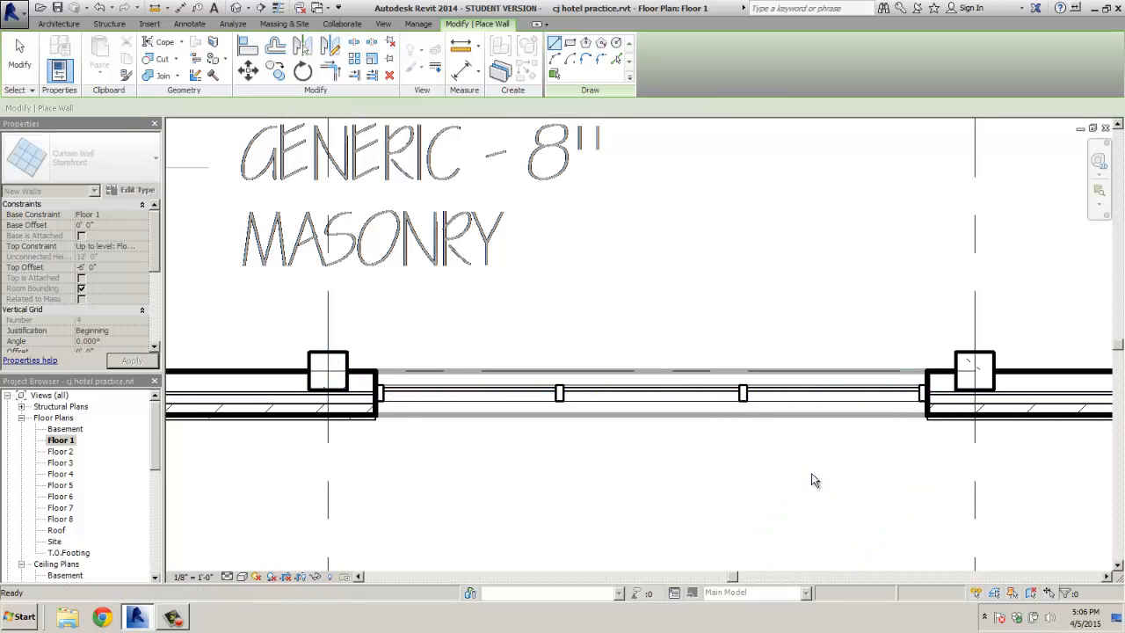
pyautogui.press('Escape')
pyautogui.moveTo(157, 450); pyautogui.dragTo(158, 546)
# Open the South elevation, select the new storefront, and unpin its mullions and grid lines
pyautogui.doubleClick(58, 507)
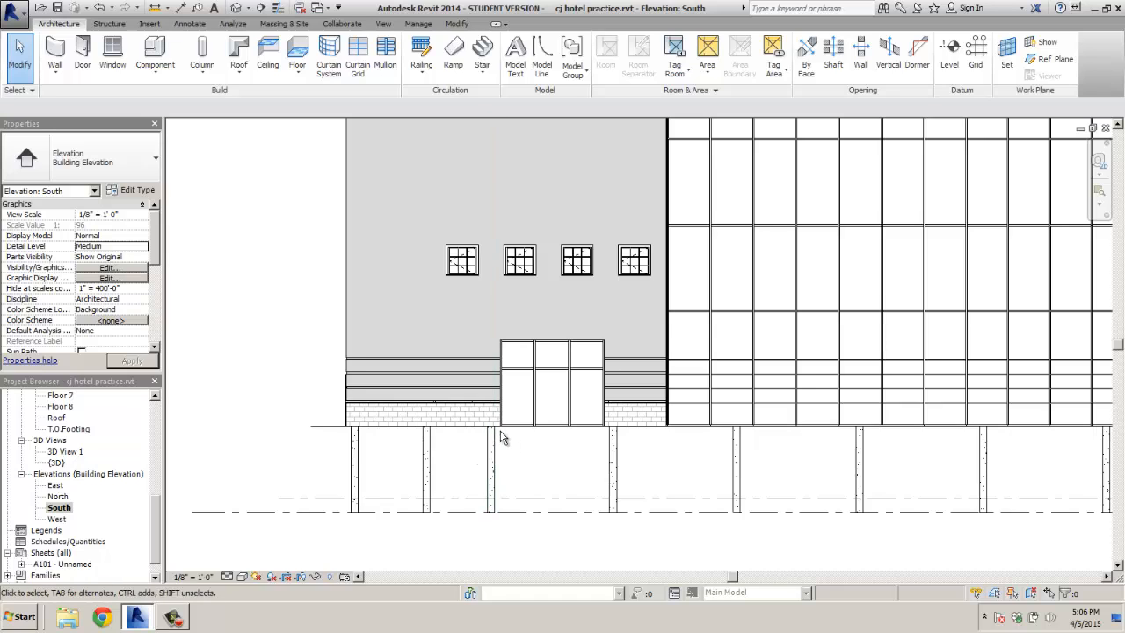
pyautogui.scroll(3, 501, 439)
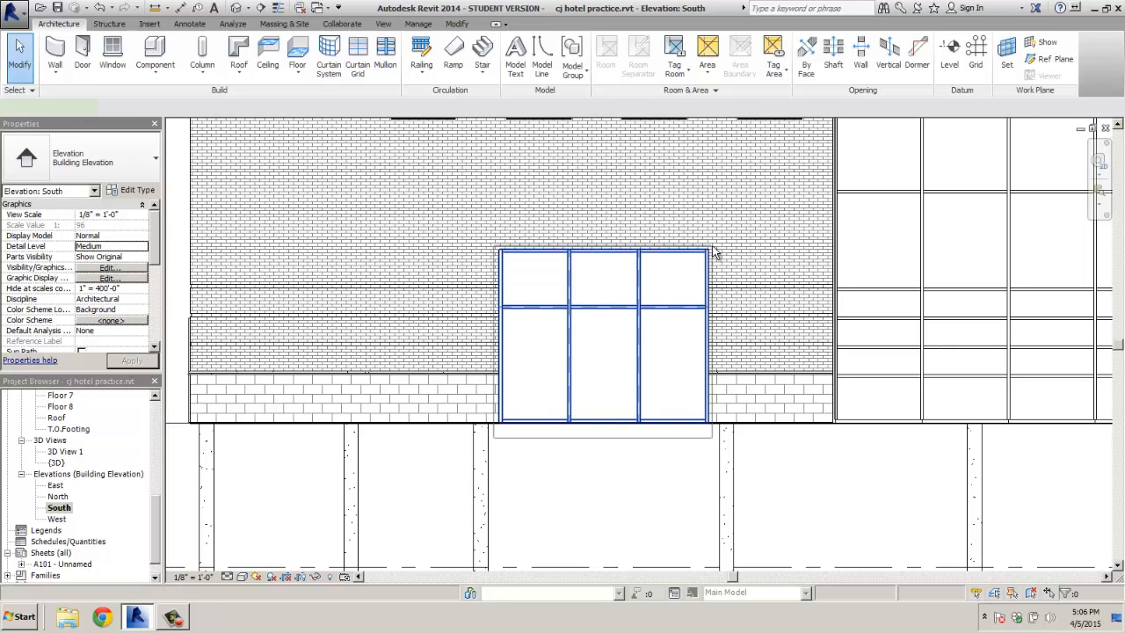
pyautogui.click(663, 303)
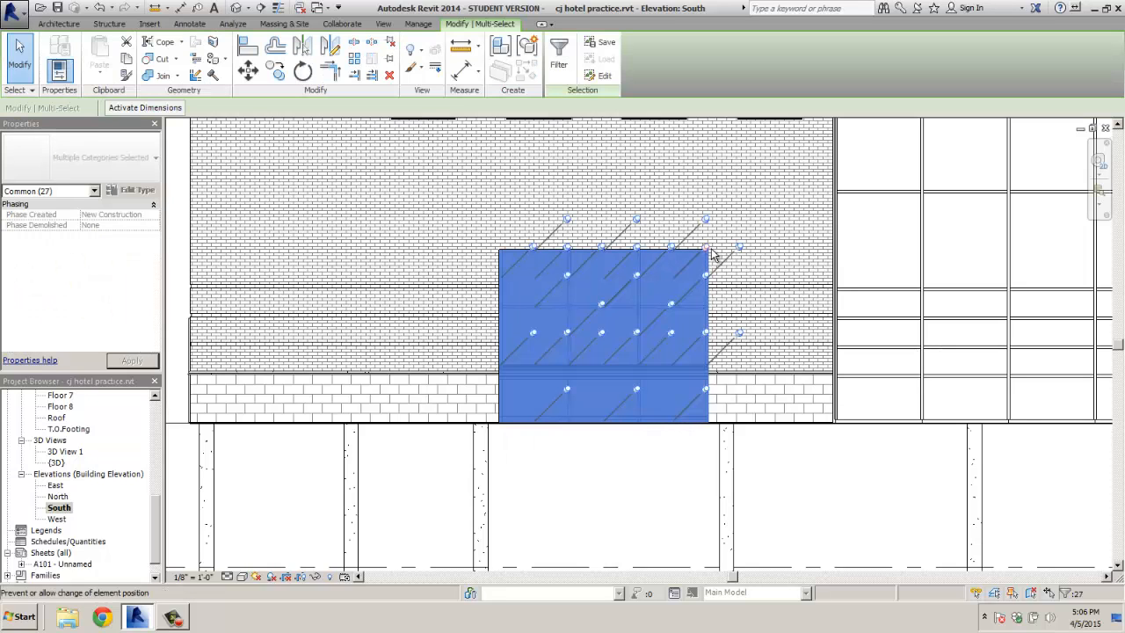
pyautogui.click(669, 298)
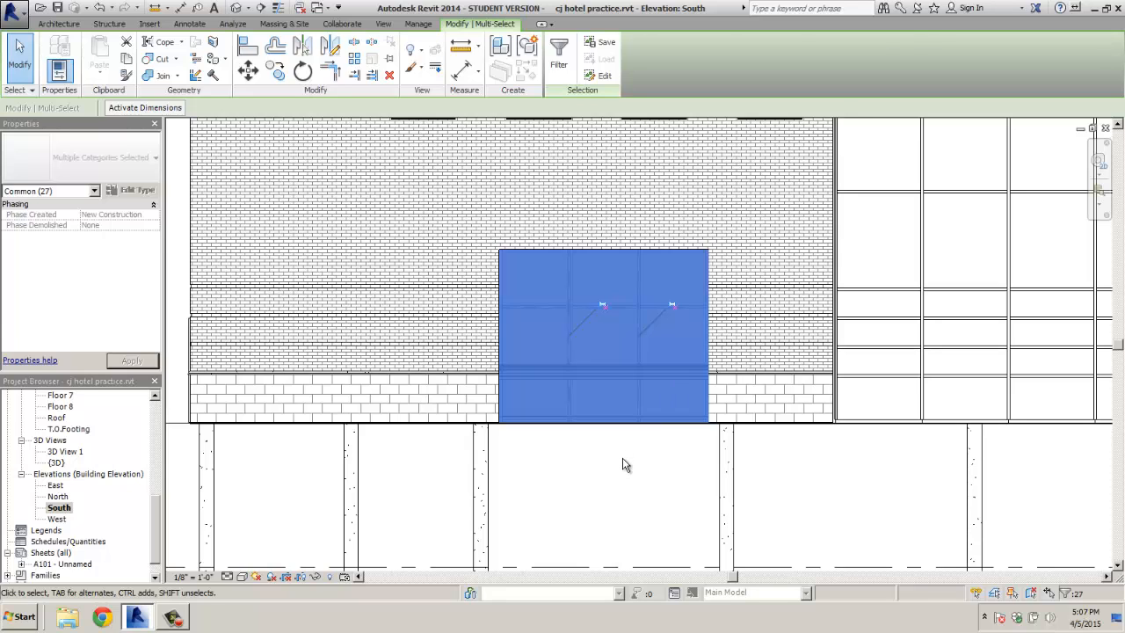
pyautogui.press('Escape')
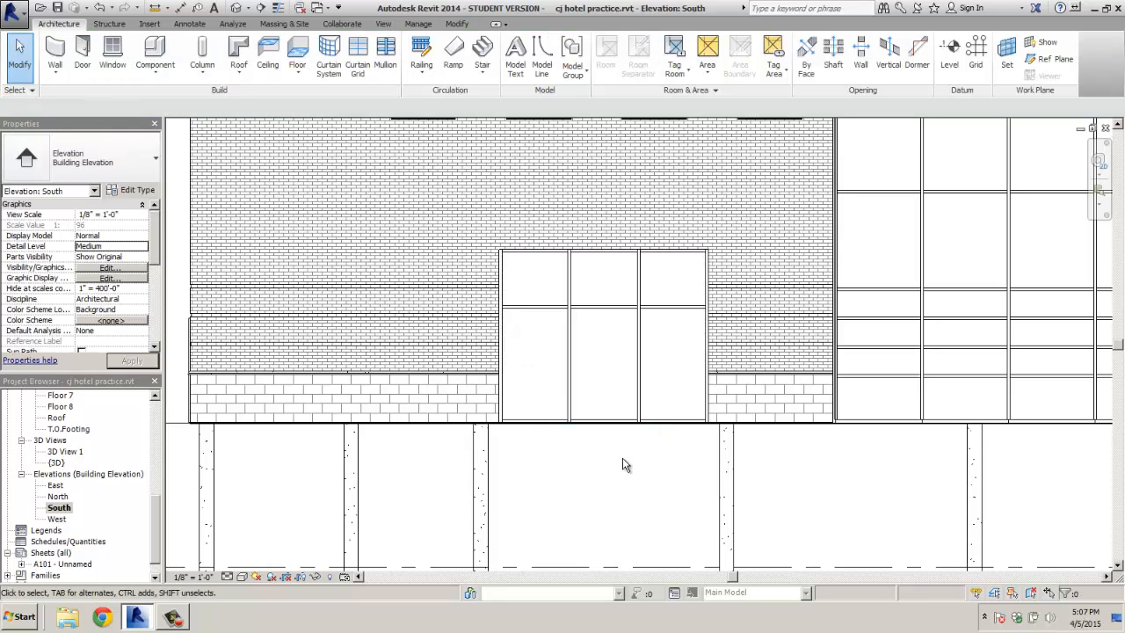
pyautogui.click(611, 310)
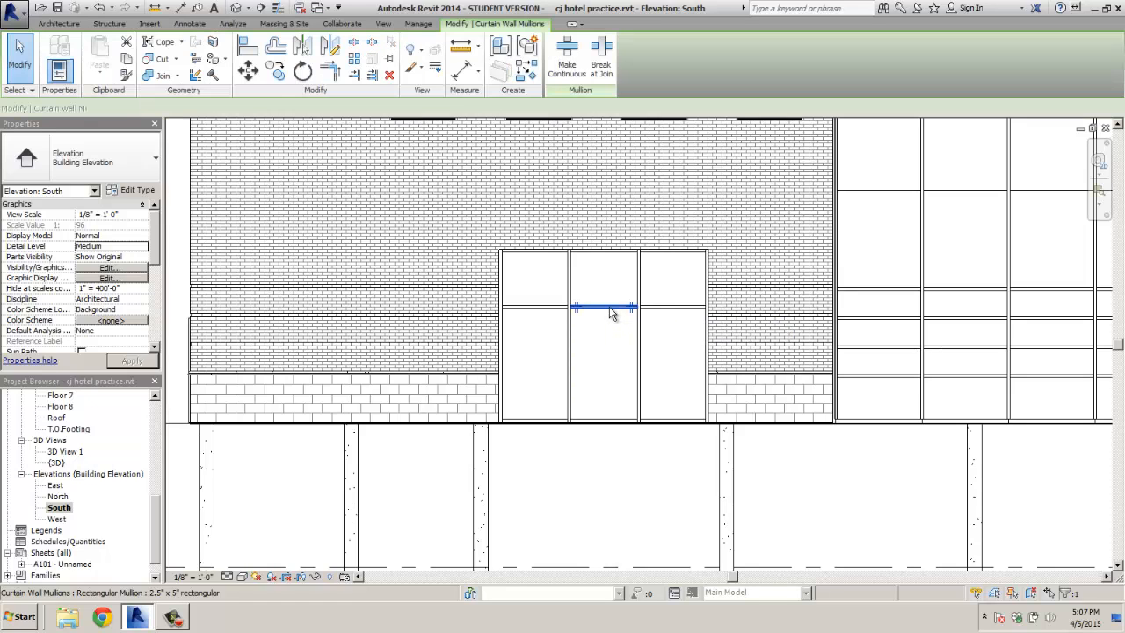
pyautogui.click(248, 72)
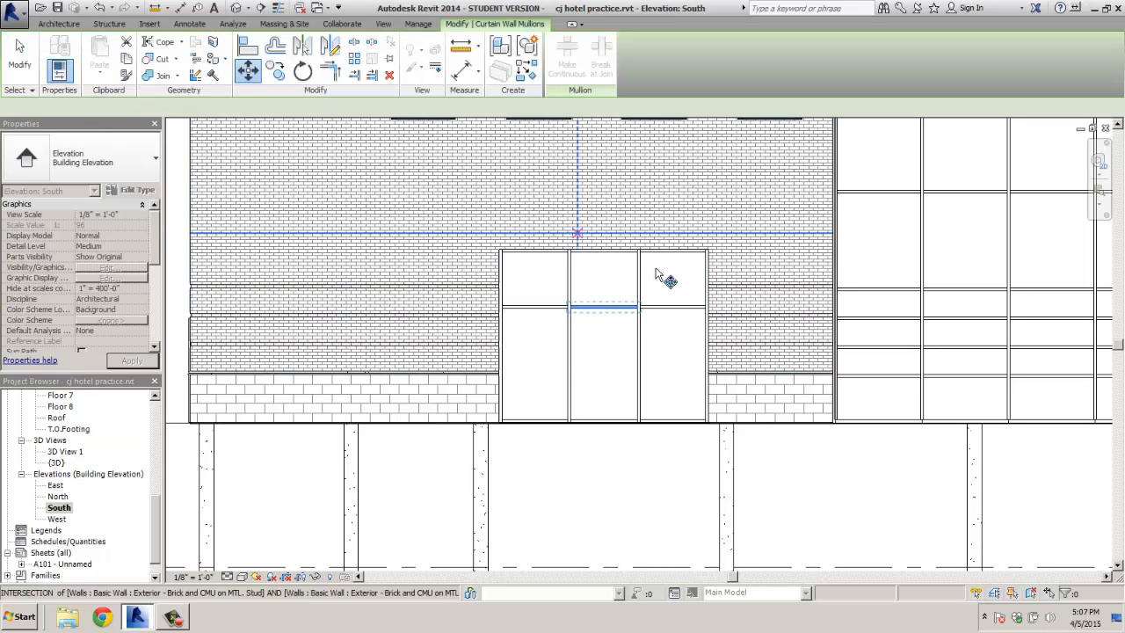
pyautogui.click(607, 309)
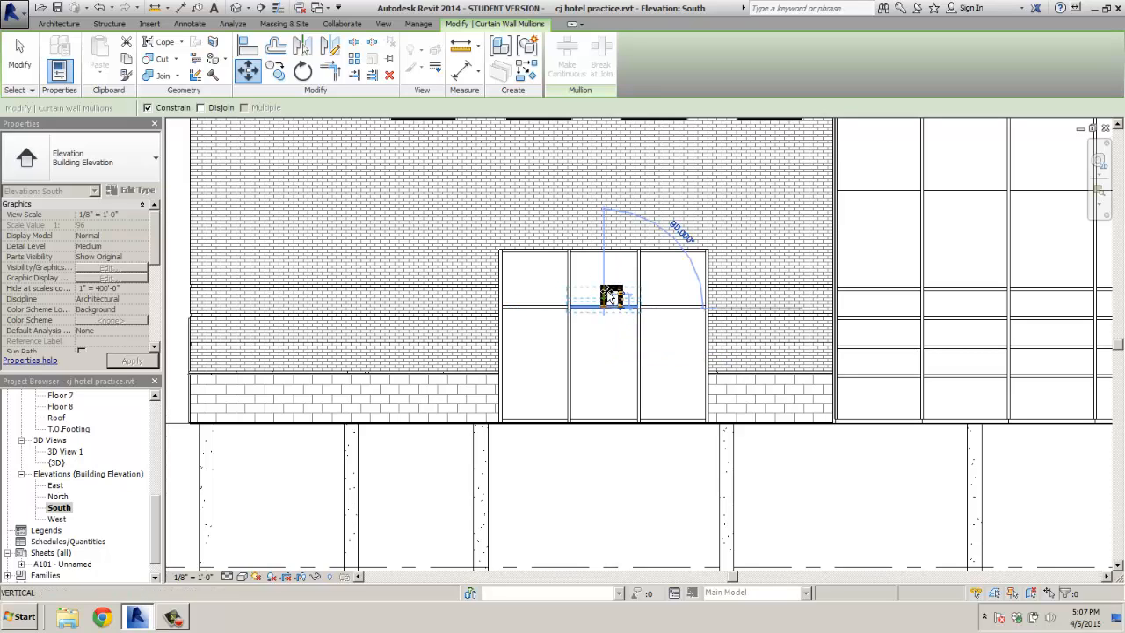
pyautogui.click(608, 294)
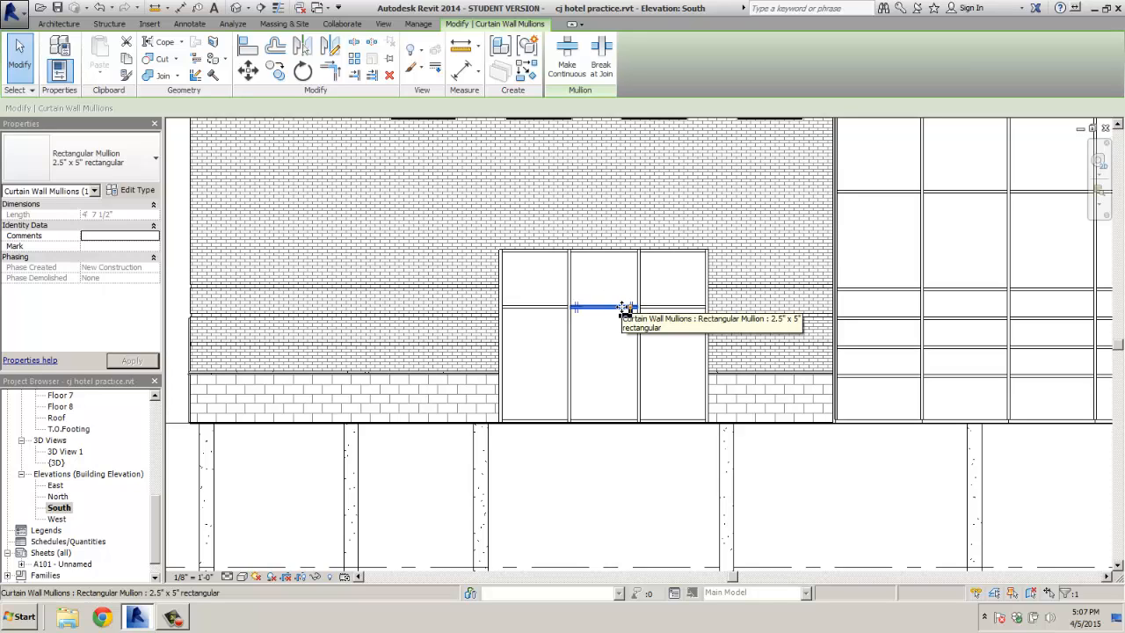
pyautogui.rightClick(625, 310)
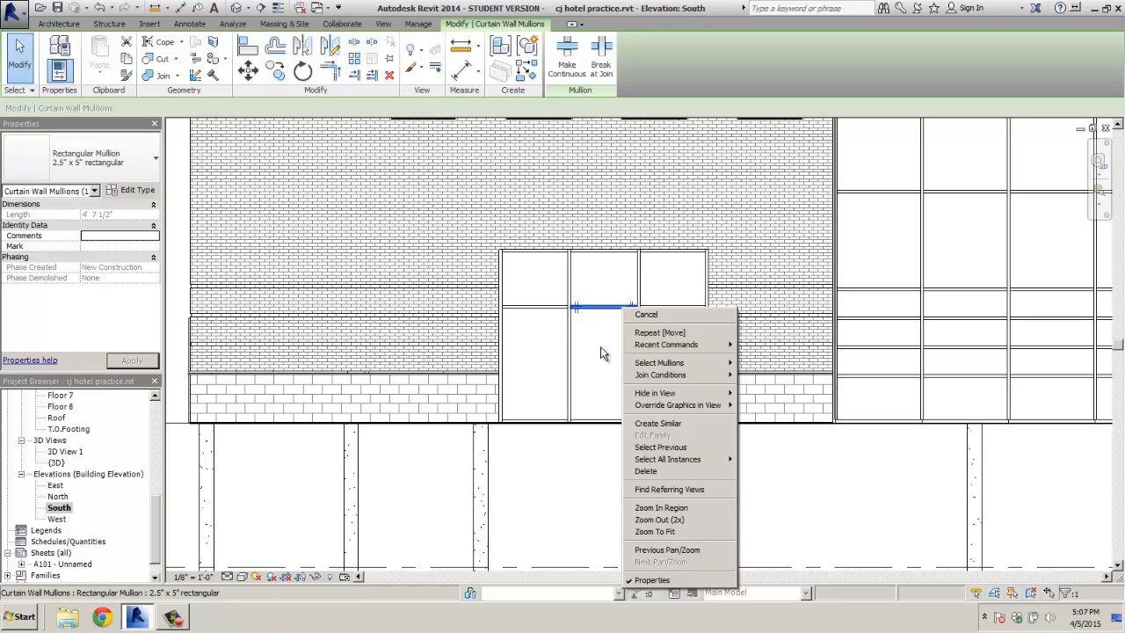
pyautogui.moveTo(681, 363)
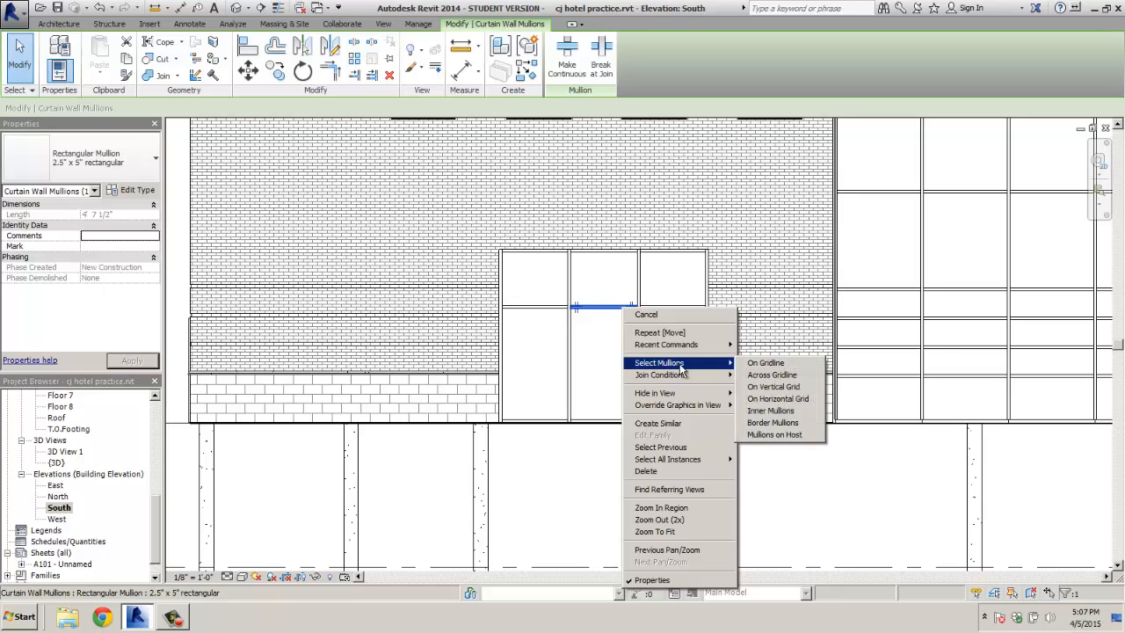
pyautogui.click(785, 376)
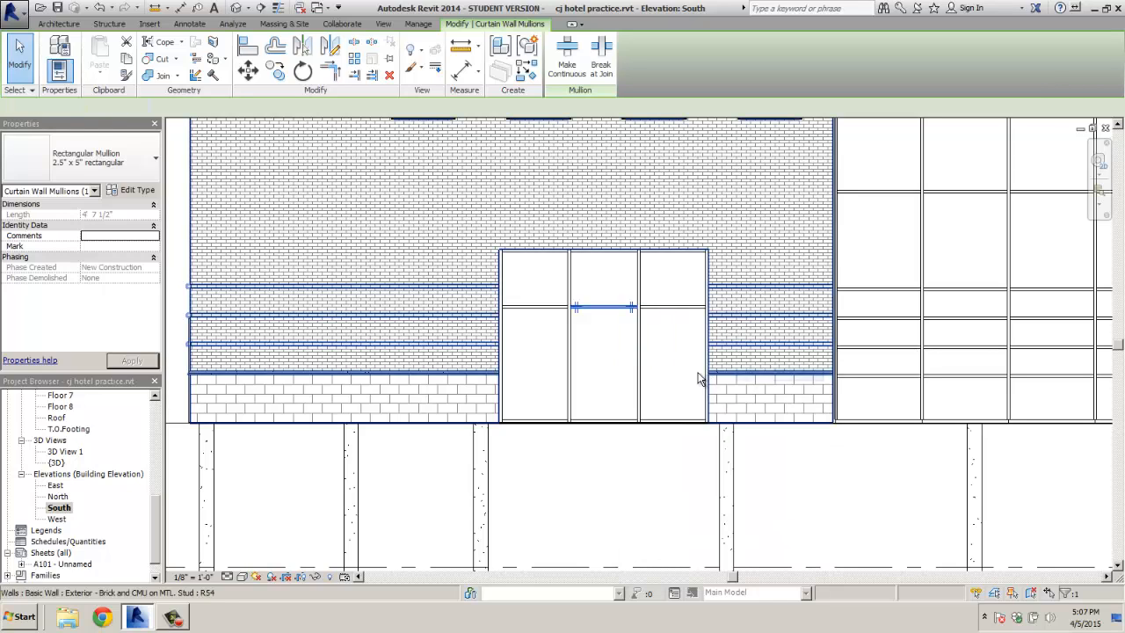
pyautogui.click(676, 307)
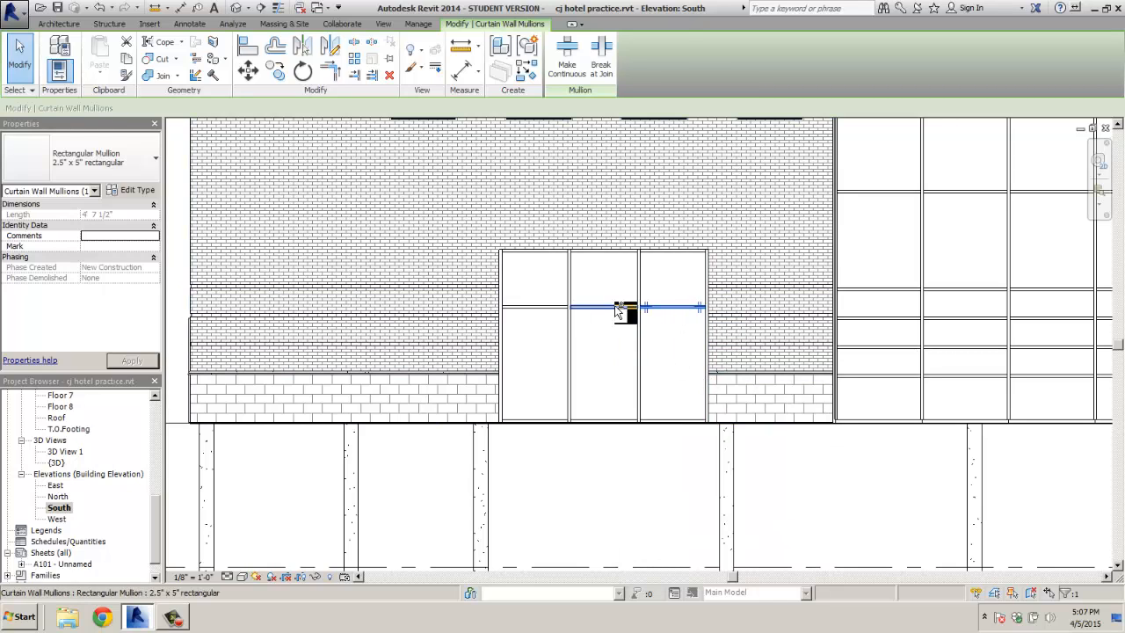
pyautogui.keyDown('ctrl'); pyautogui.click(580, 308); pyautogui.keyUp('ctrl')
pyautogui.keyDown('ctrl'); pyautogui.click(523, 308); pyautogui.keyUp('ctrl')
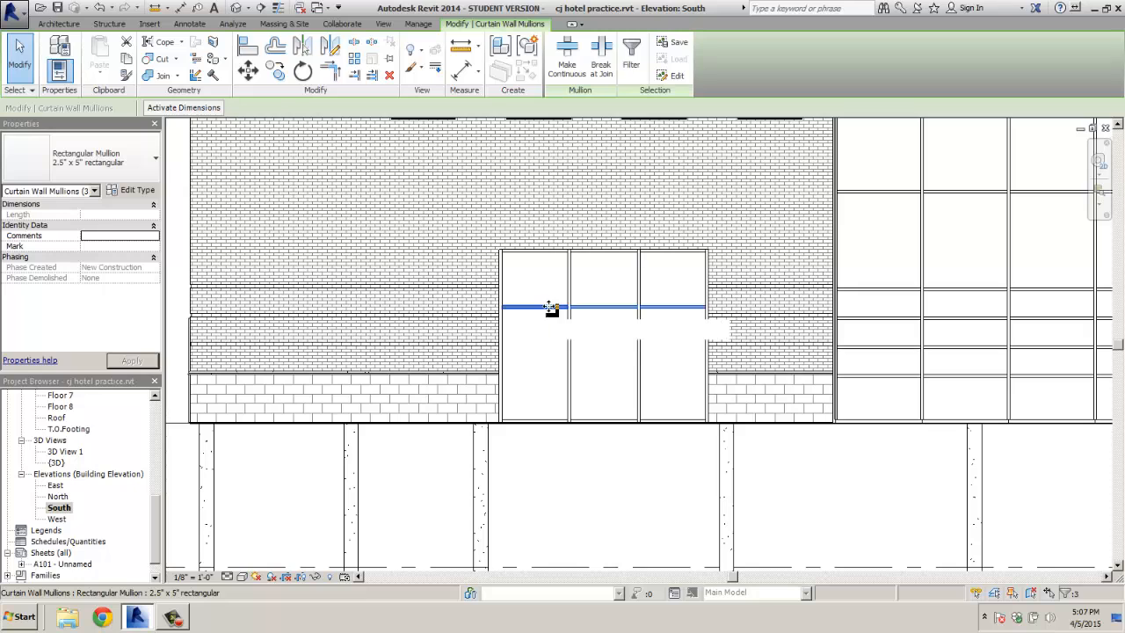
pyautogui.click(247, 71)
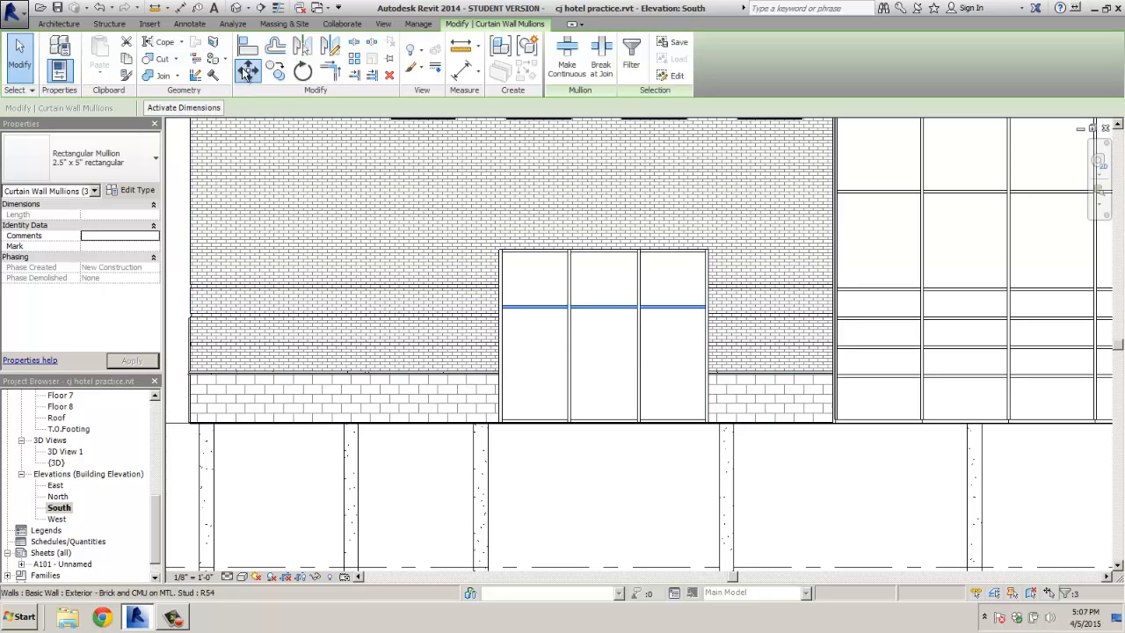
pyautogui.click(603, 308)
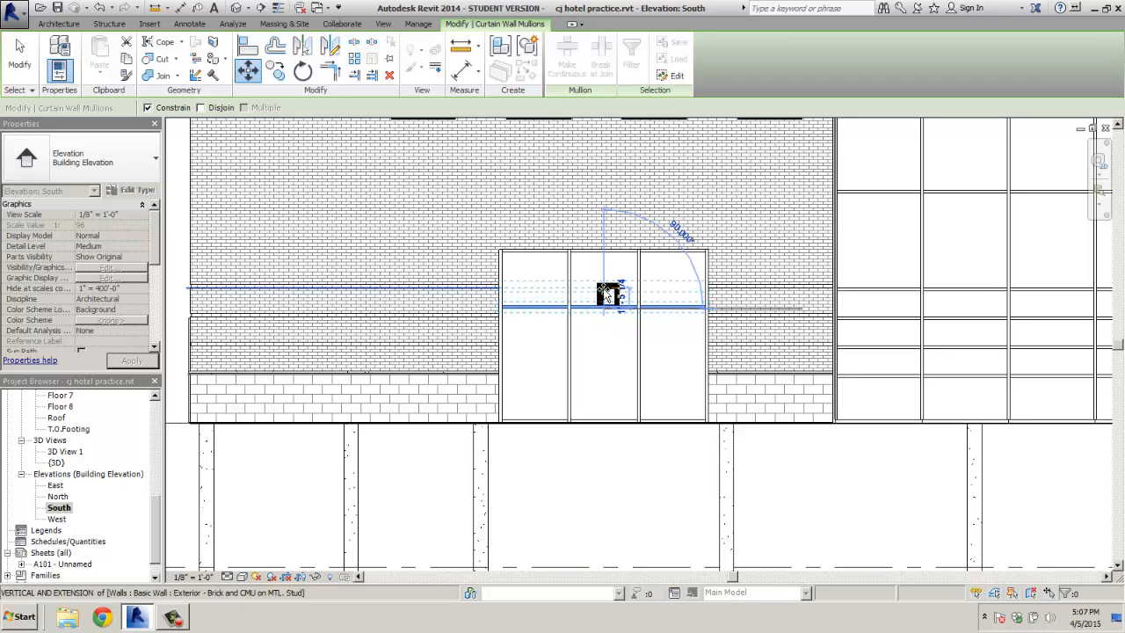
pyautogui.click(607, 295)
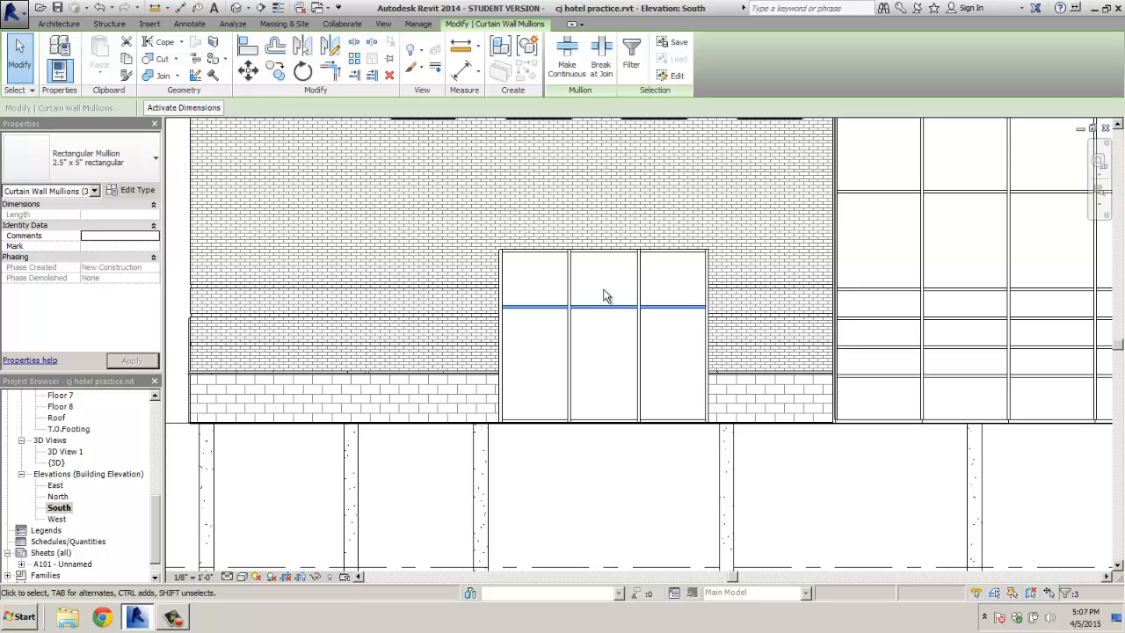
# Align the storefront's transom grid line to the brick wall's horizontal band line
pyautogui.click(247, 47)
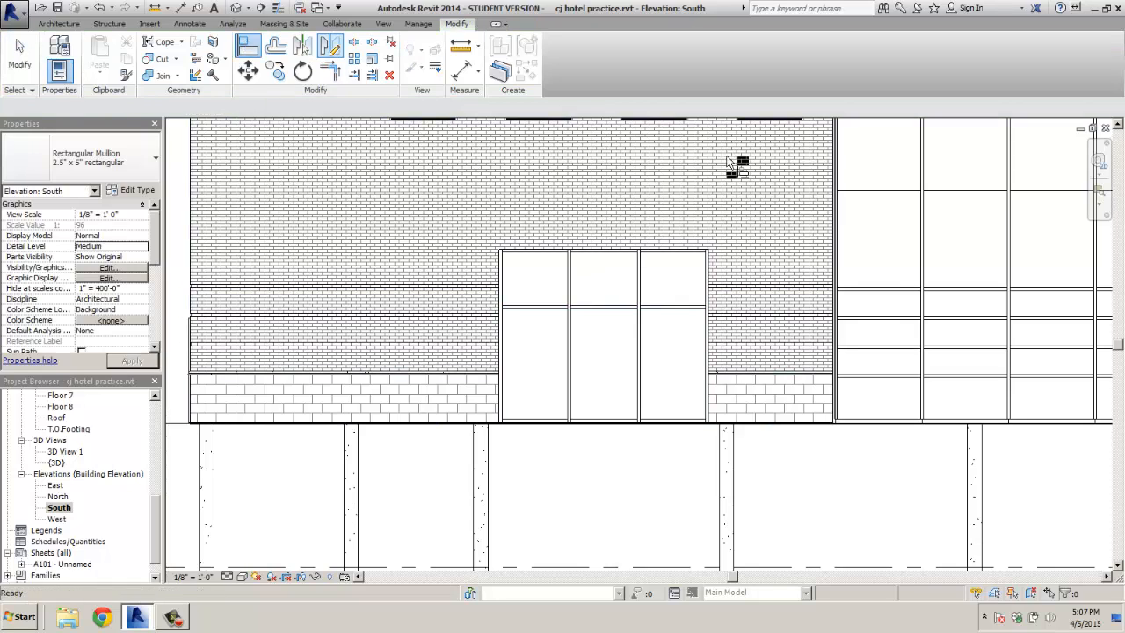
pyautogui.click(882, 293)
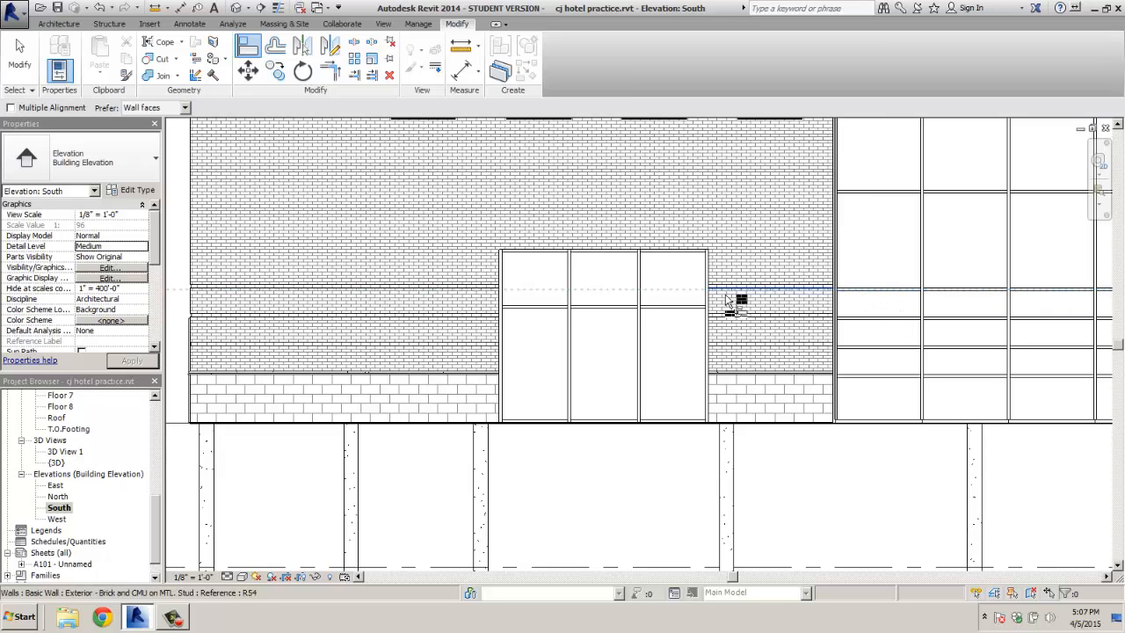
pyautogui.click(693, 308)
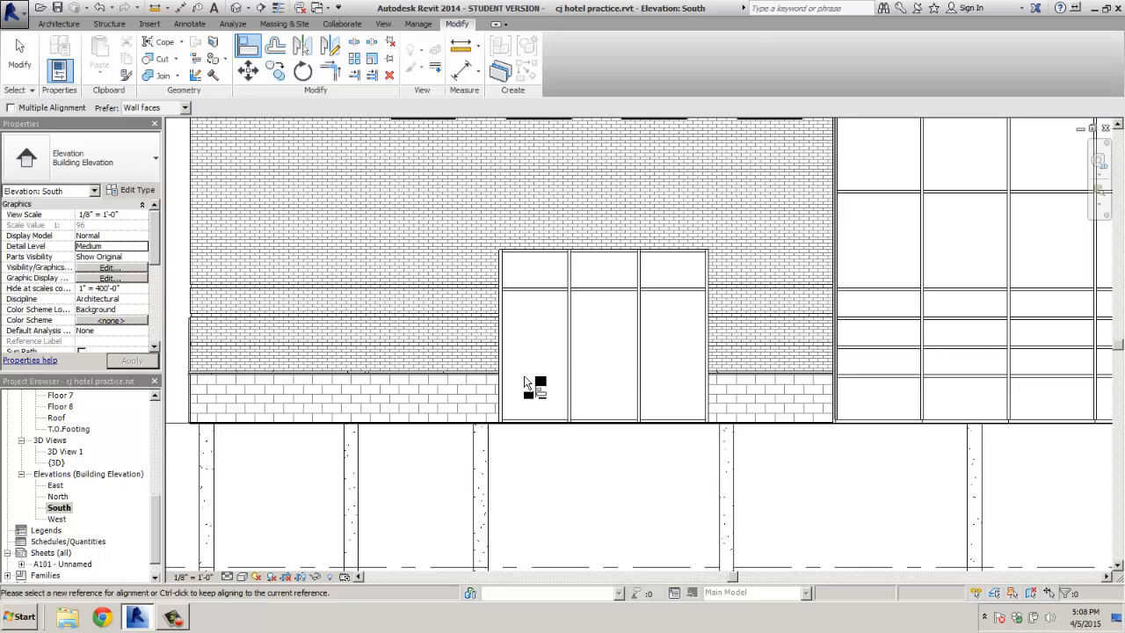
pyautogui.click(71, 26)
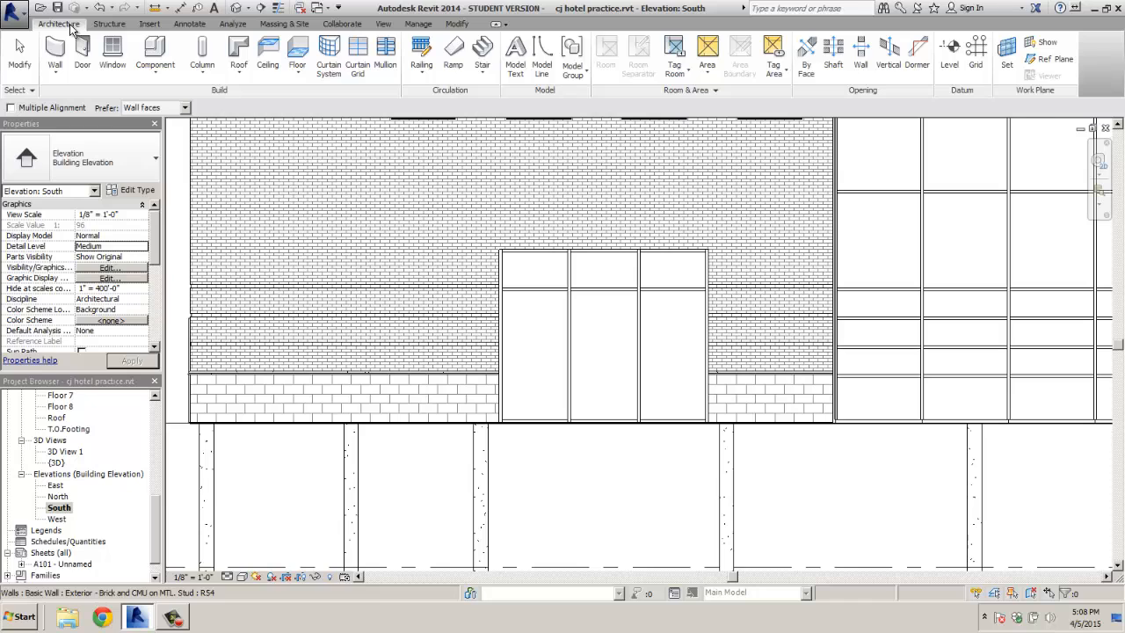
pyautogui.click(541, 57)
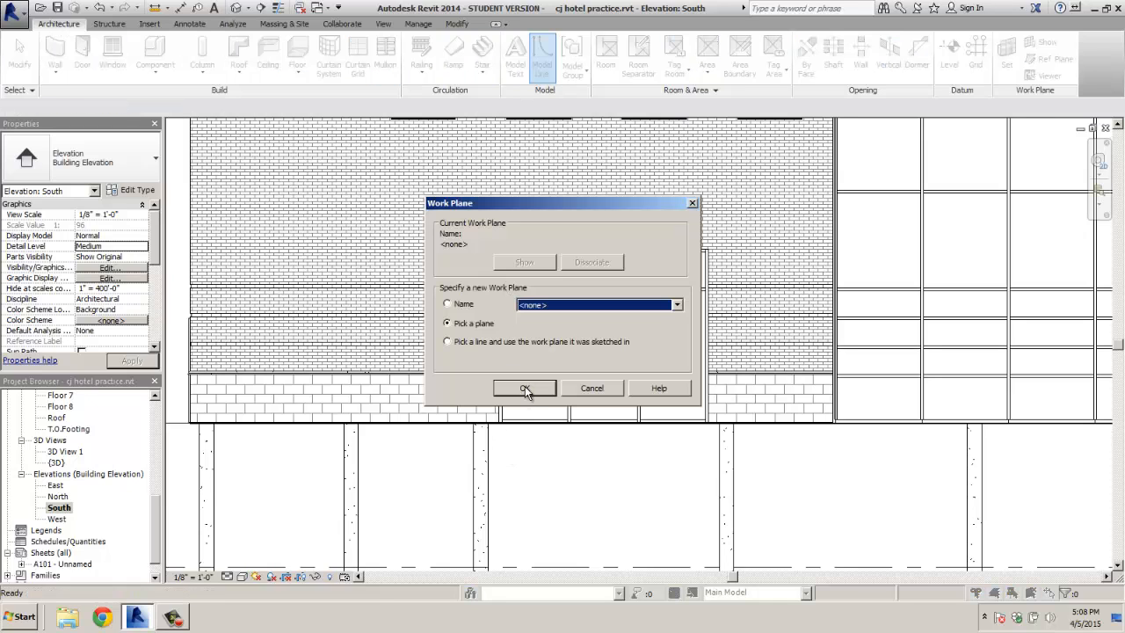
pyautogui.click(591, 387)
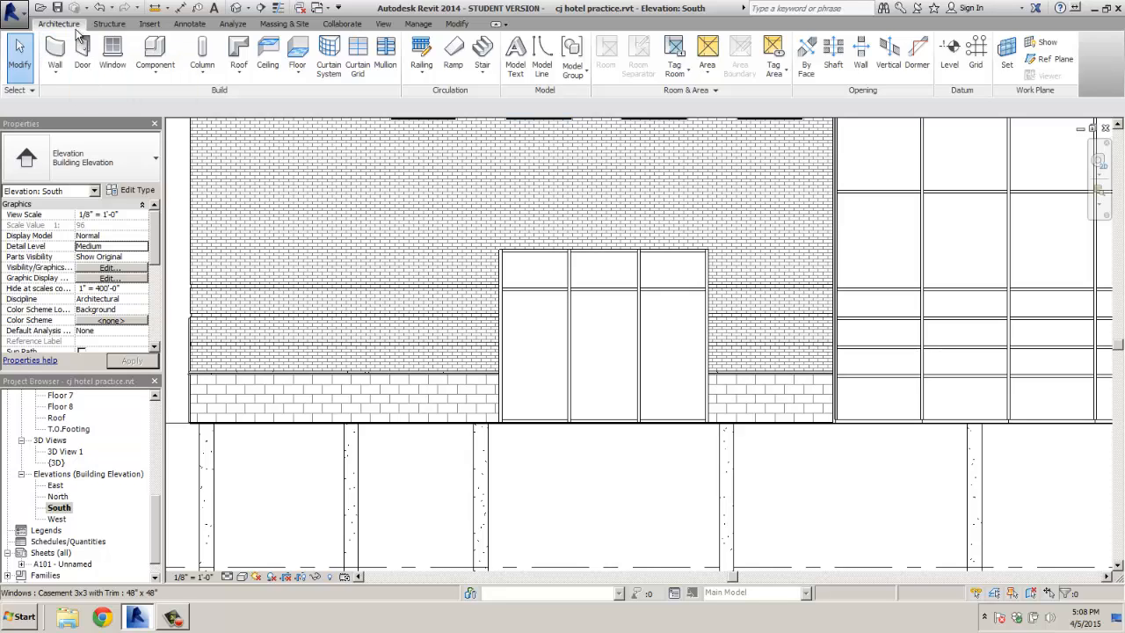
# Select both segments of the left vertical mullion and move it 1.5' (1'-6")
pyautogui.click(571, 358)
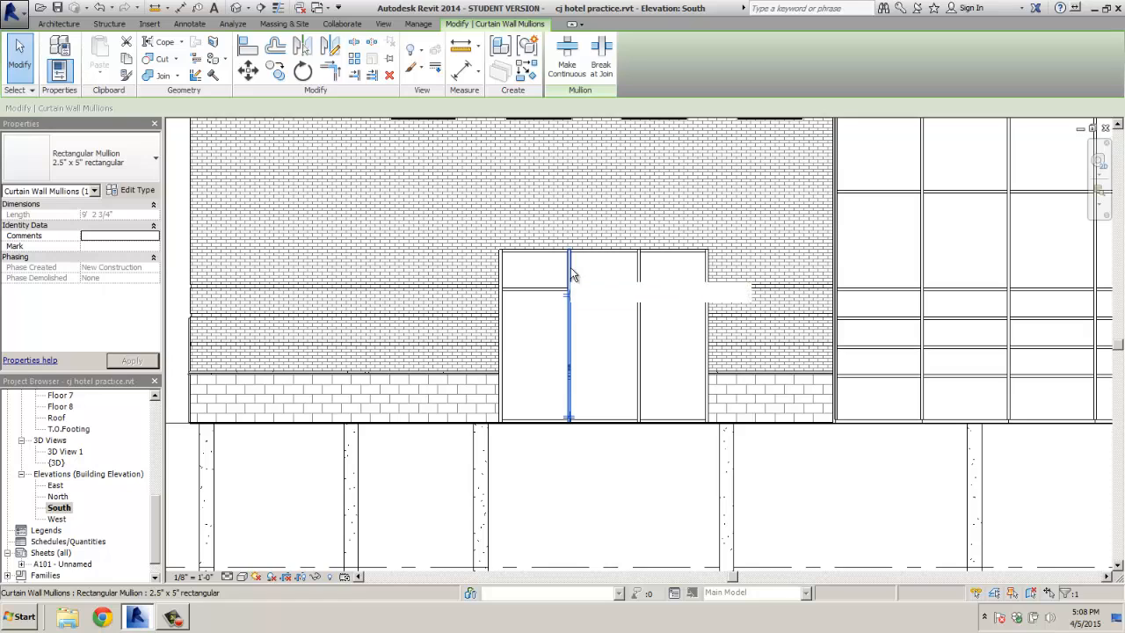
pyautogui.keyDown('ctrl'); pyautogui.click(575, 310); pyautogui.keyUp('ctrl')
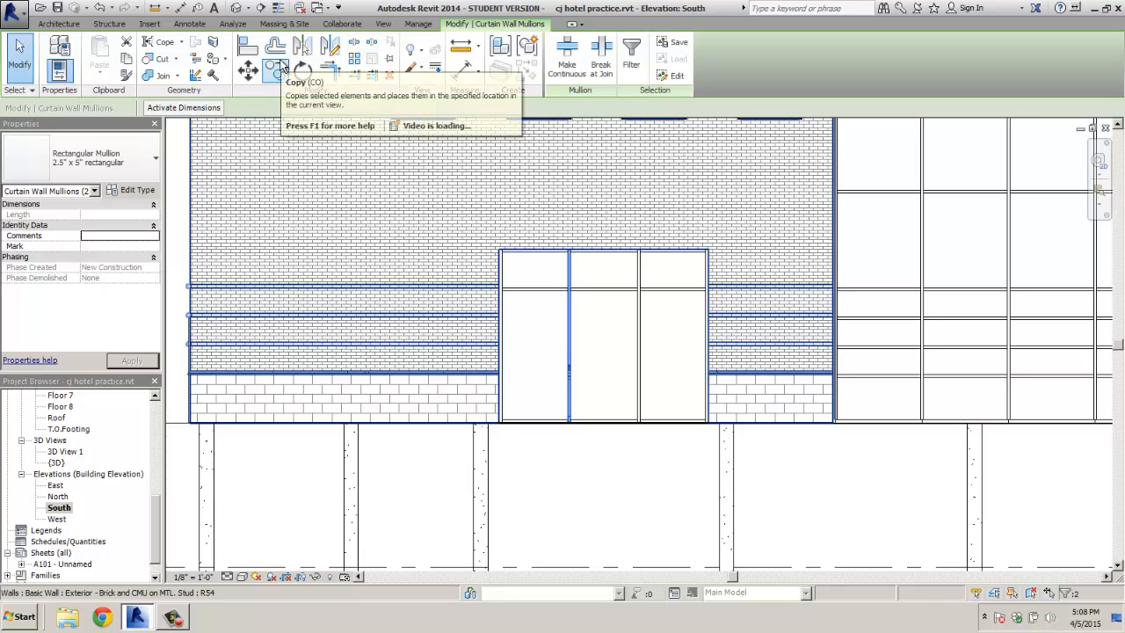
pyautogui.click(248, 71)
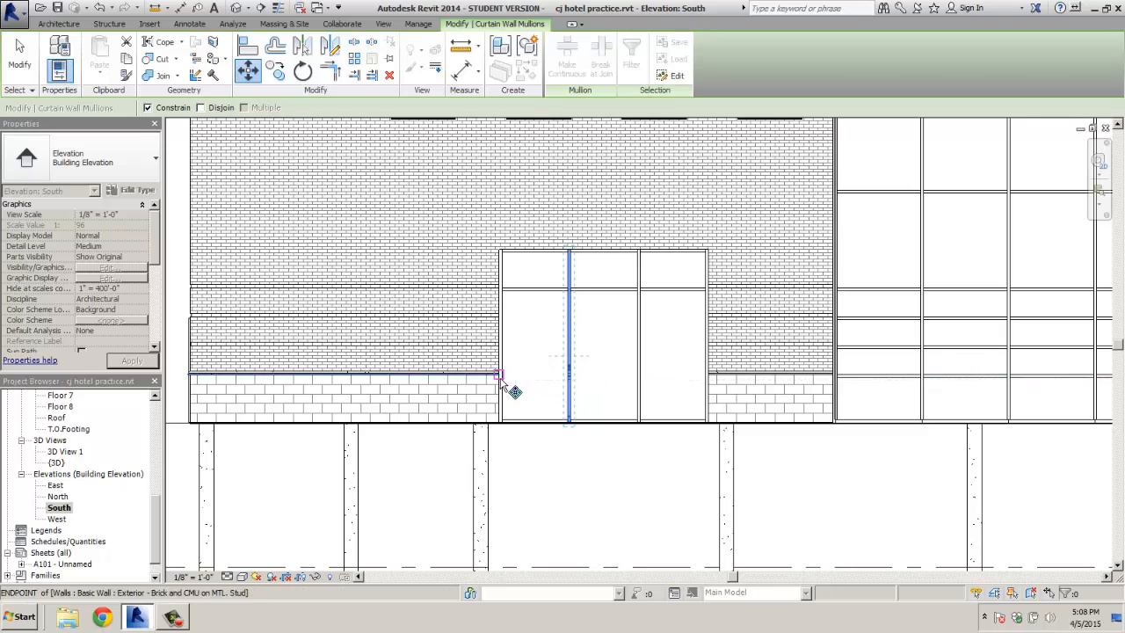
pyautogui.click(569, 423)
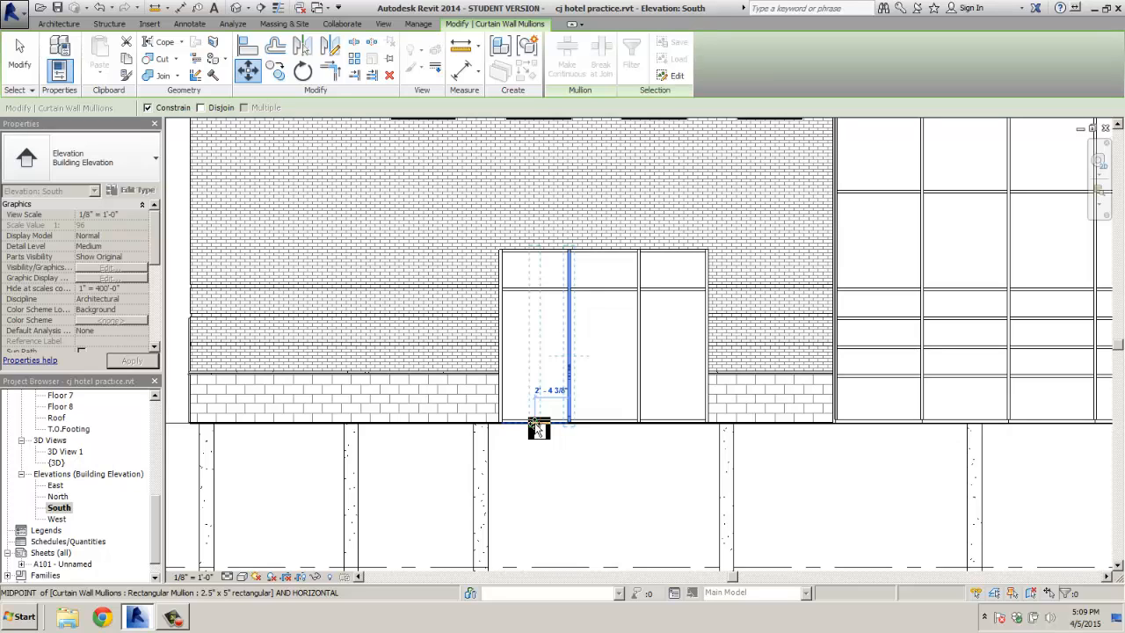
pyautogui.write('1.')
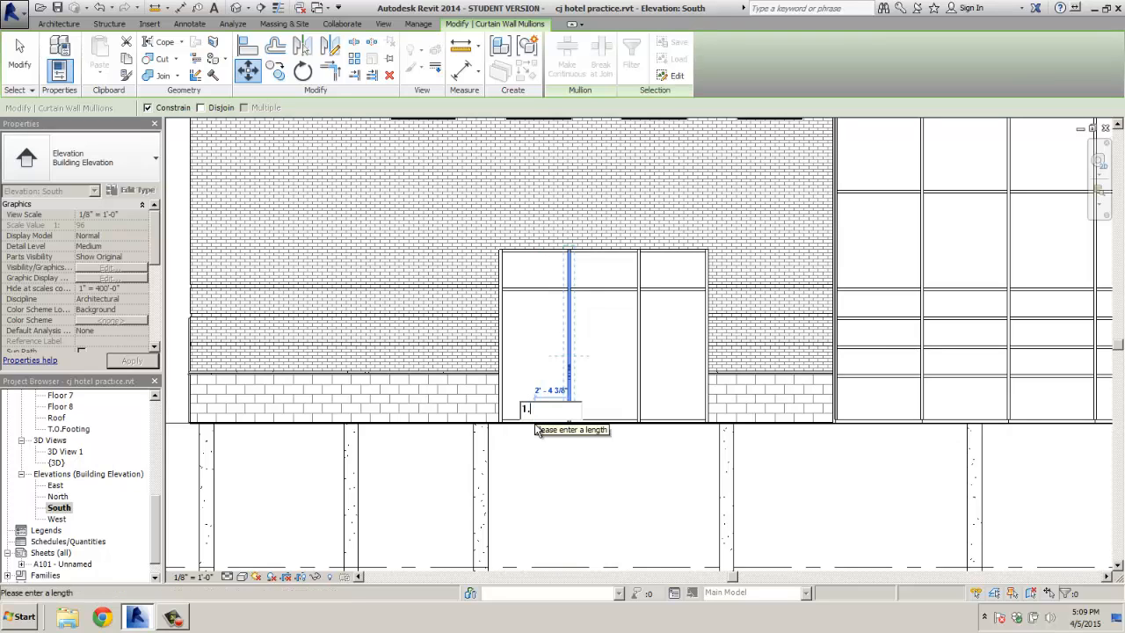
pyautogui.write("5'")
pyautogui.press('Return')
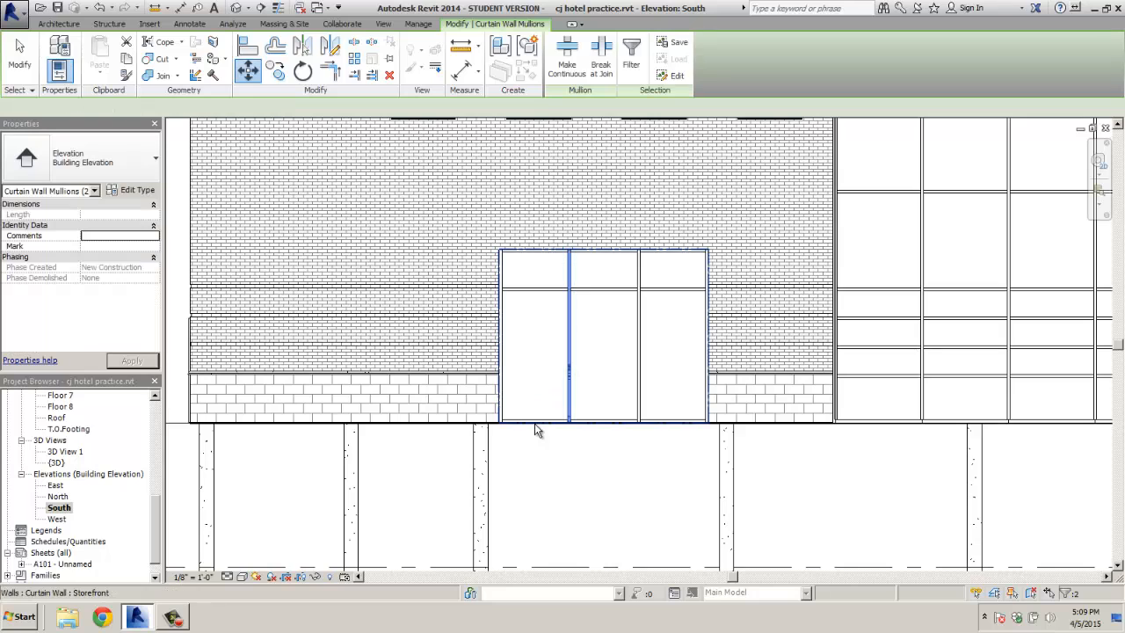
pyautogui.click(247, 70)
pyautogui.click(569, 345)
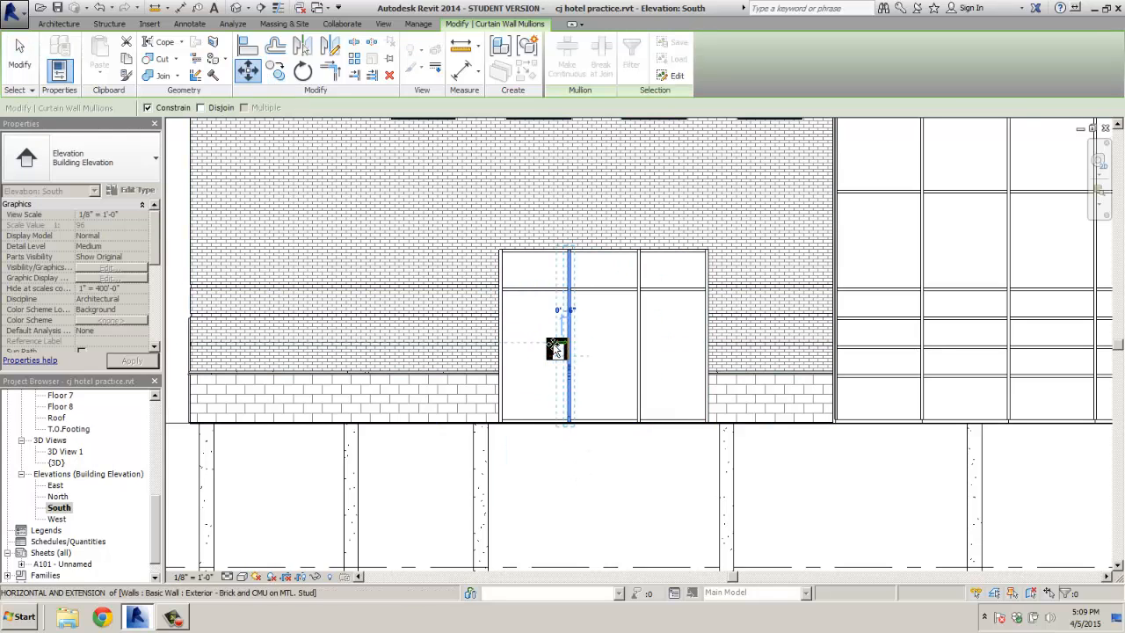
pyautogui.press('Escape')
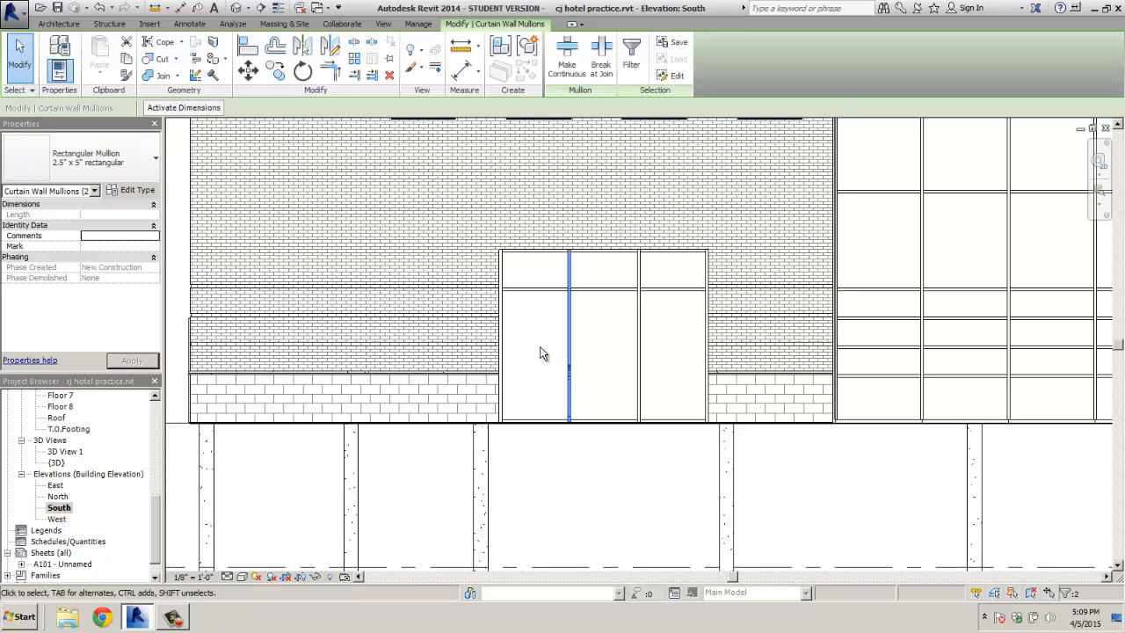
pyautogui.click(151, 25)
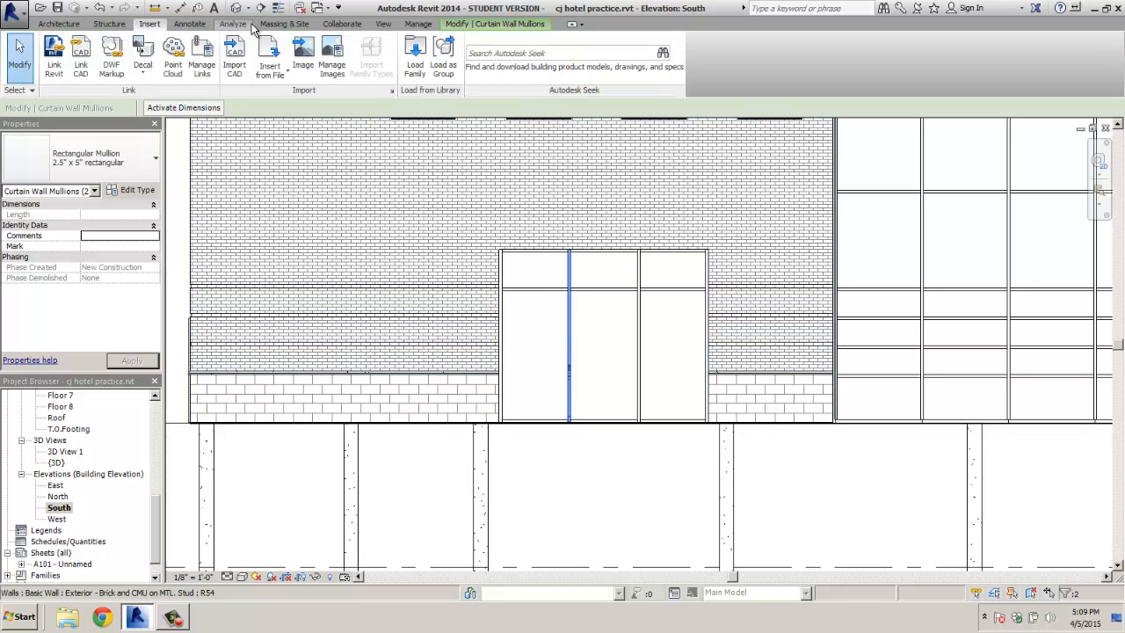
pyautogui.click(419, 24)
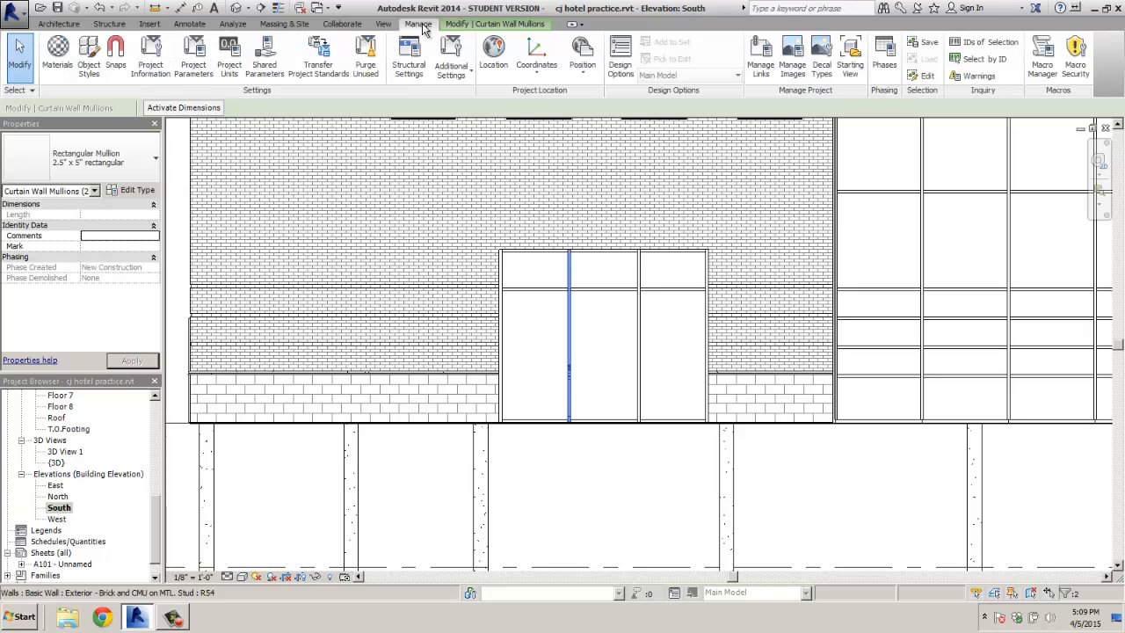
pyautogui.click(59, 25)
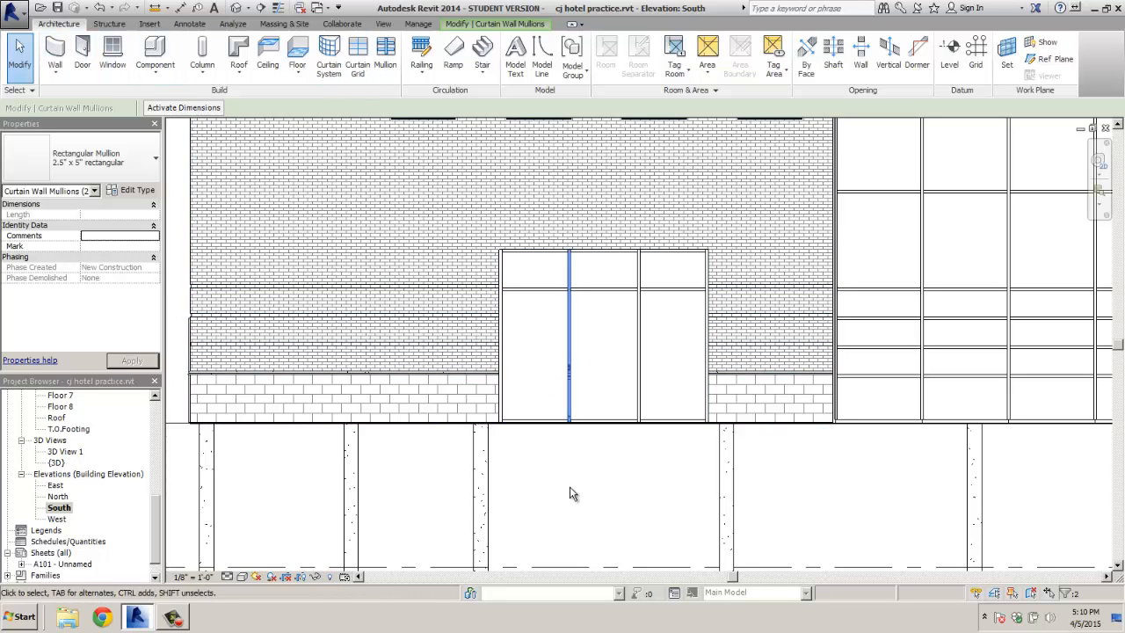
# Window-select the left interior mullion and move it further left
pyautogui.click(20, 52)
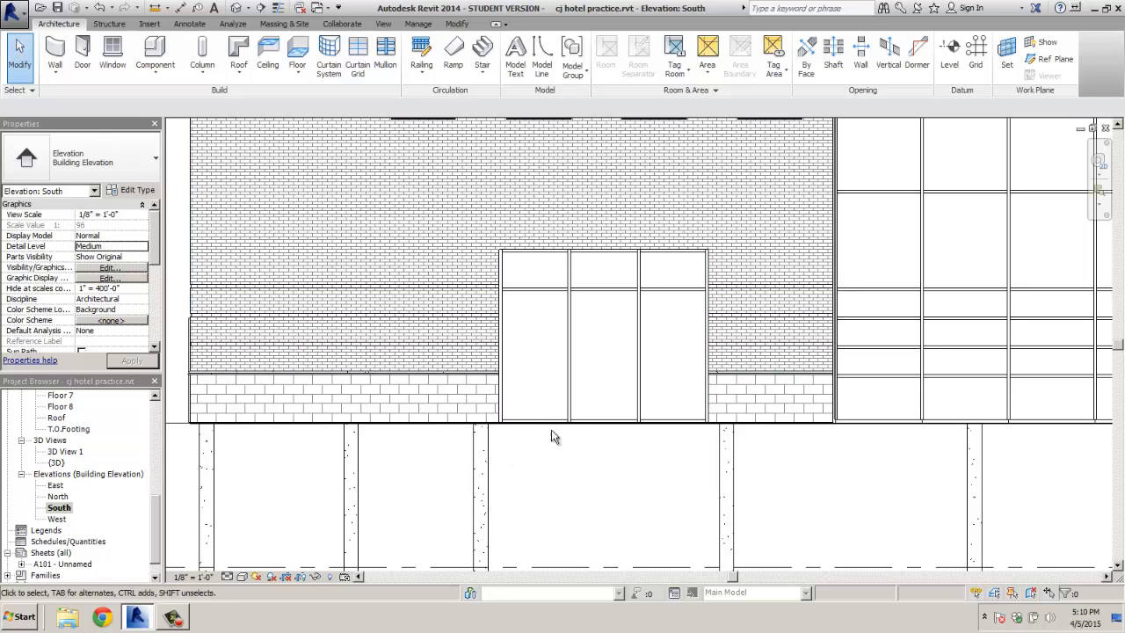
pyautogui.moveTo(546, 448); pyautogui.dragTo(577, 238)
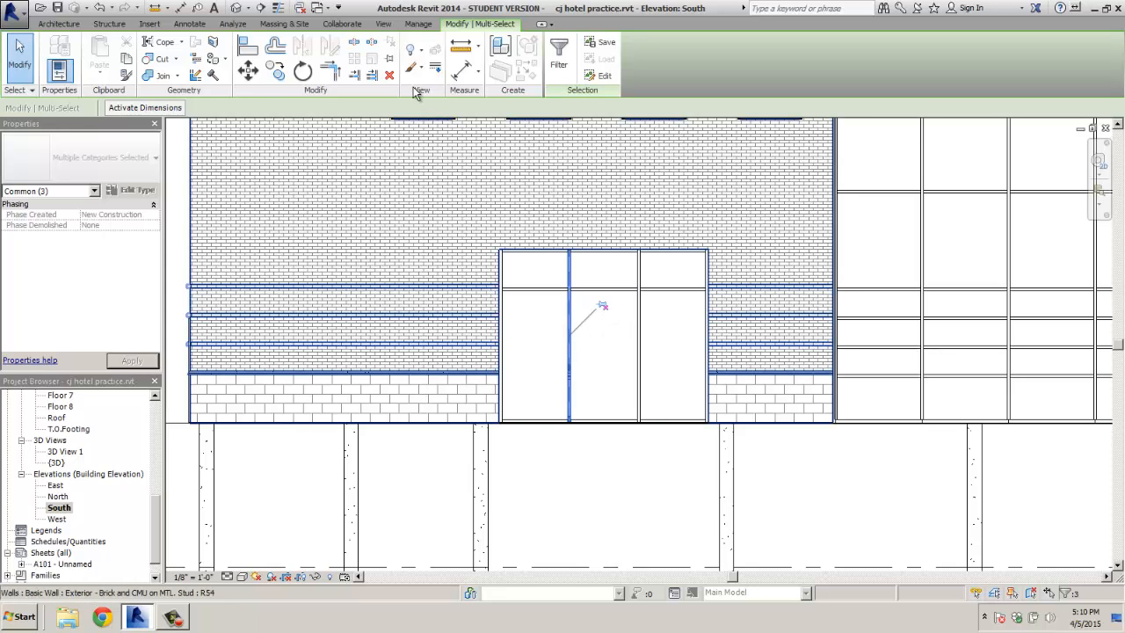
pyautogui.click(250, 74)
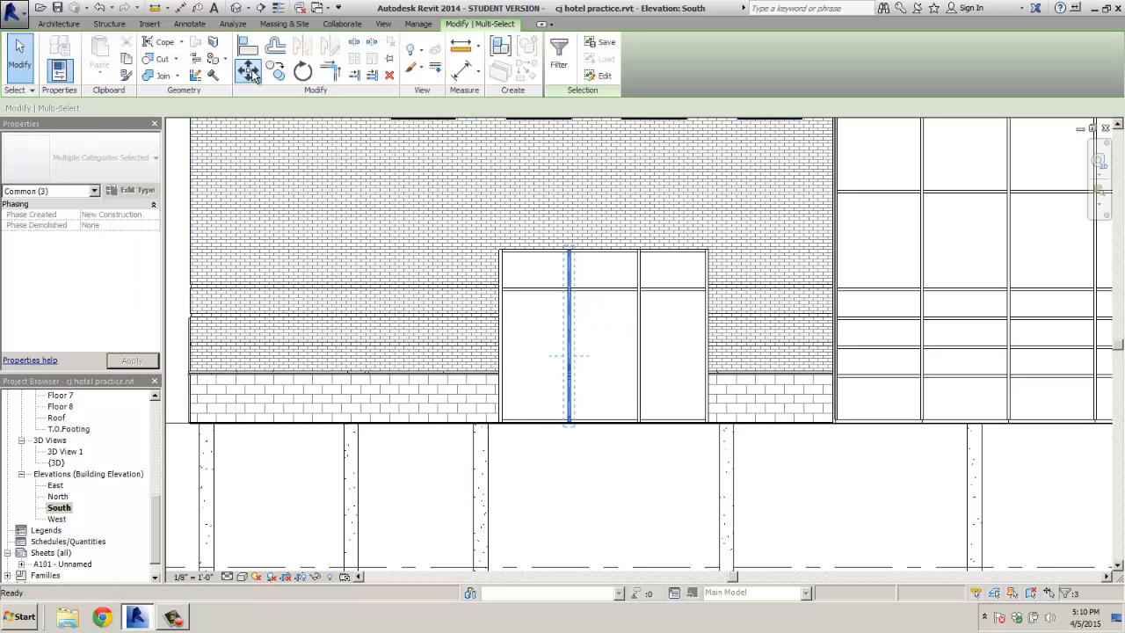
pyautogui.click(570, 348)
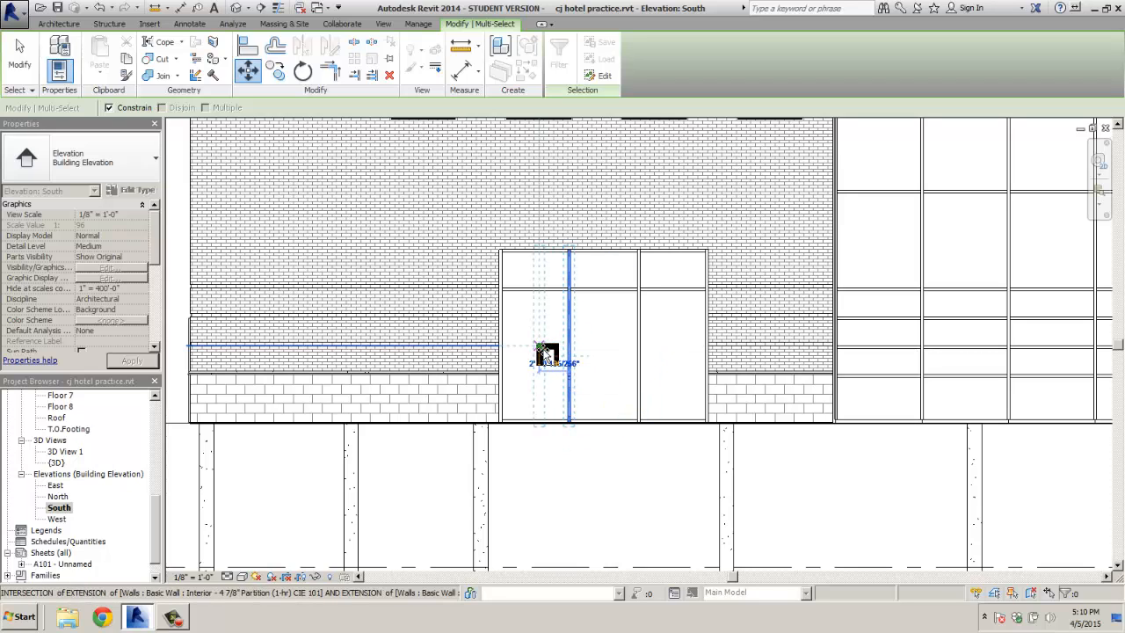
pyautogui.click(548, 353)
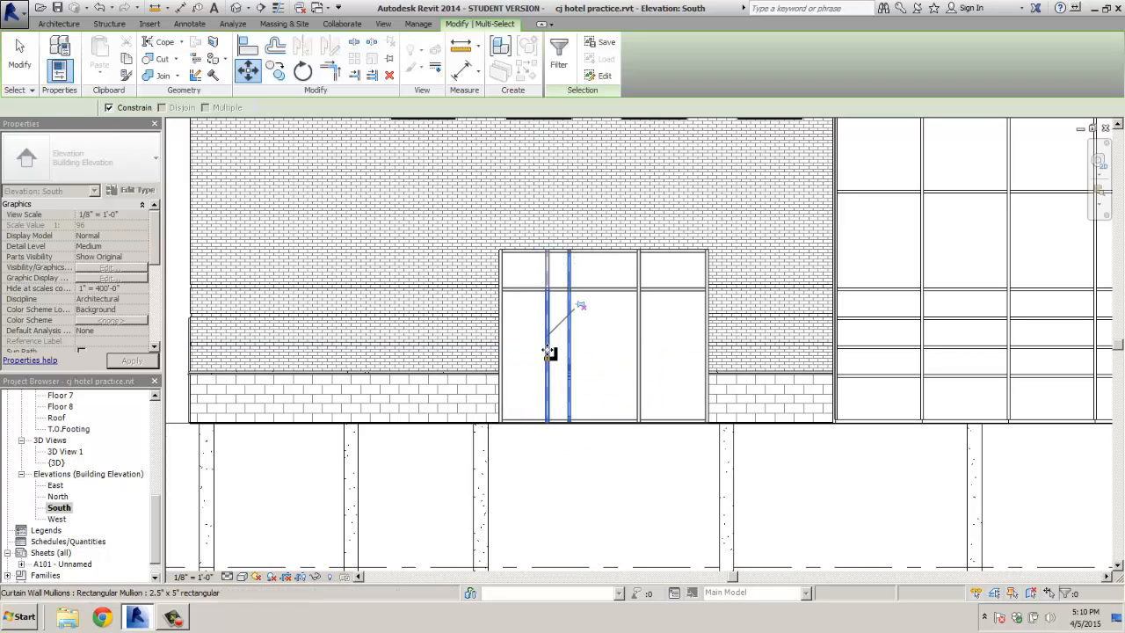
pyautogui.press('Escape')
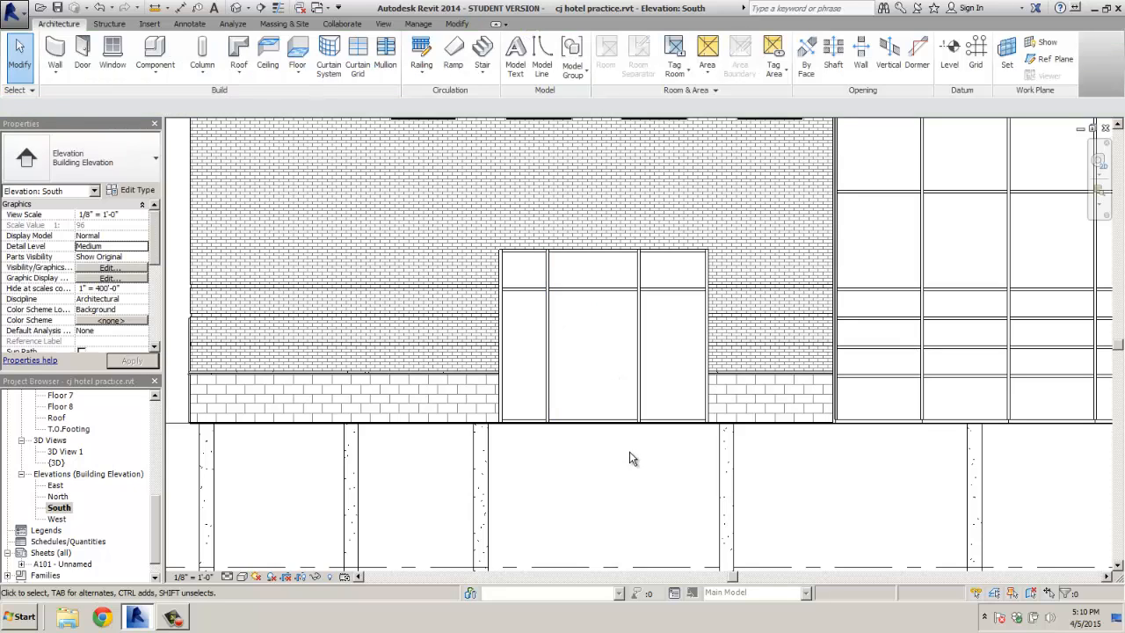
# Select the right interior mullion and move it about 1'-6" to the right
pyautogui.click(645, 250)
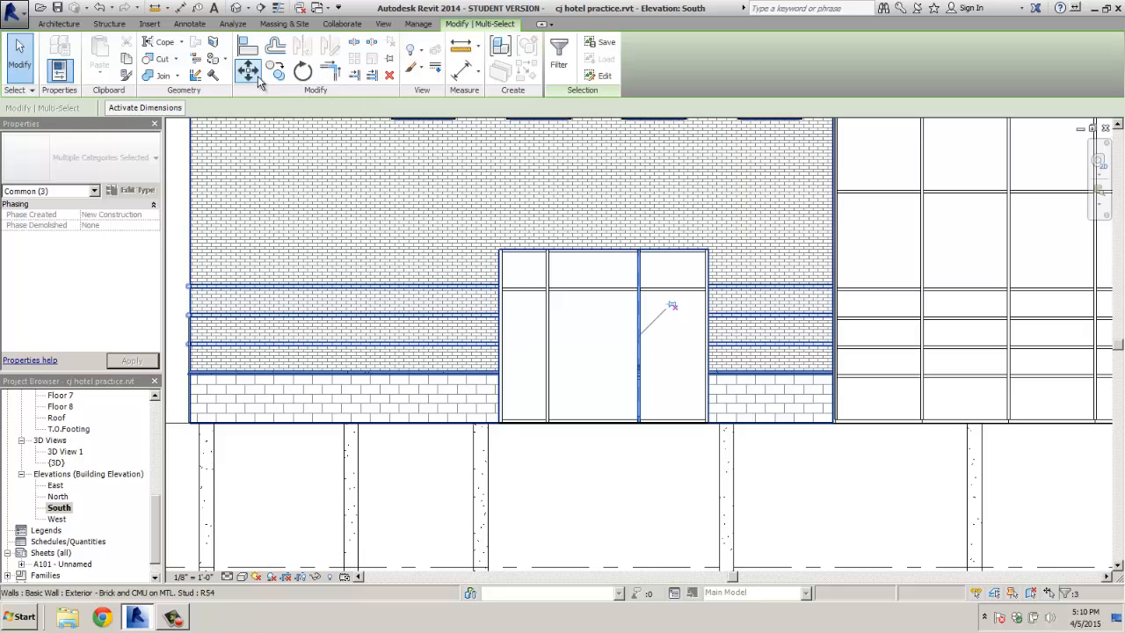
pyautogui.press('m')
pyautogui.press('v')
pyautogui.click(640, 339)
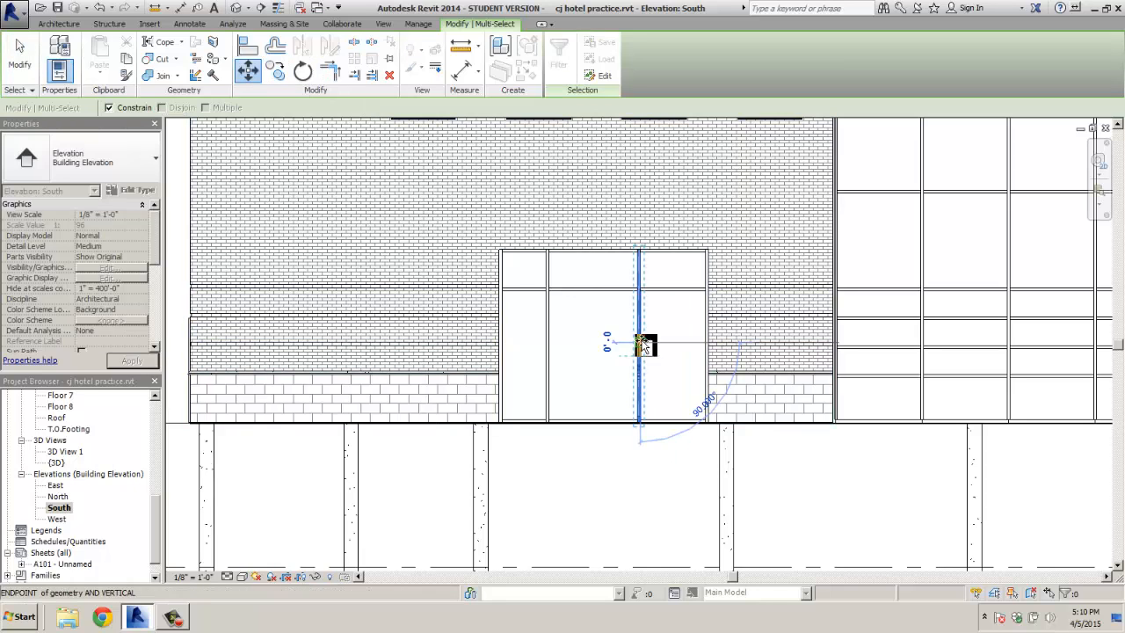
pyautogui.click(661, 346)
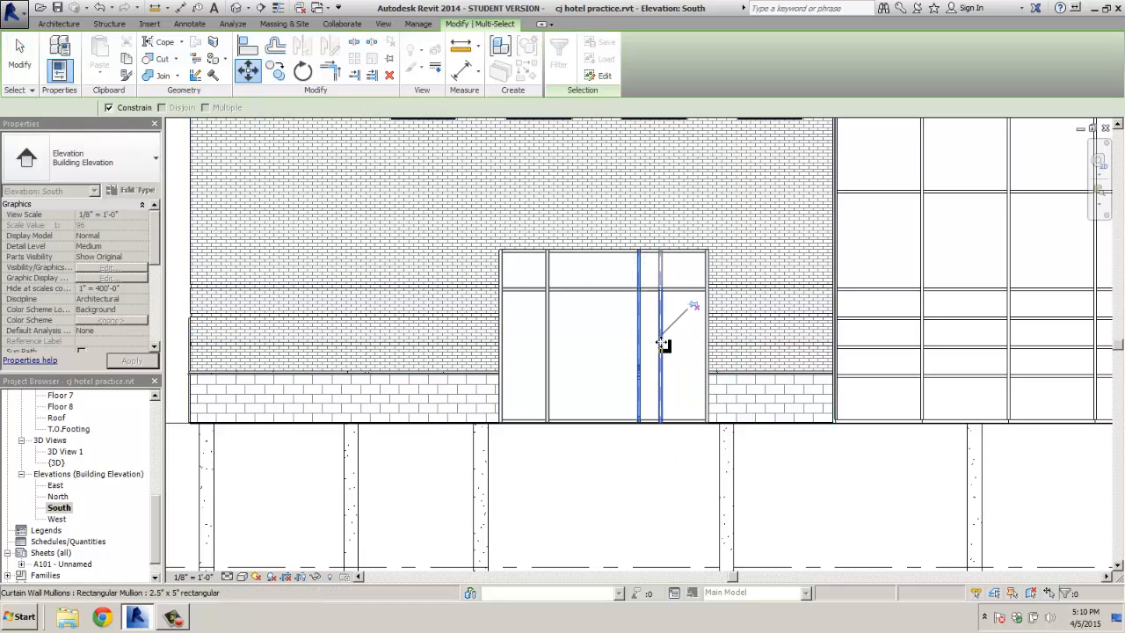
pyautogui.press('Escape')
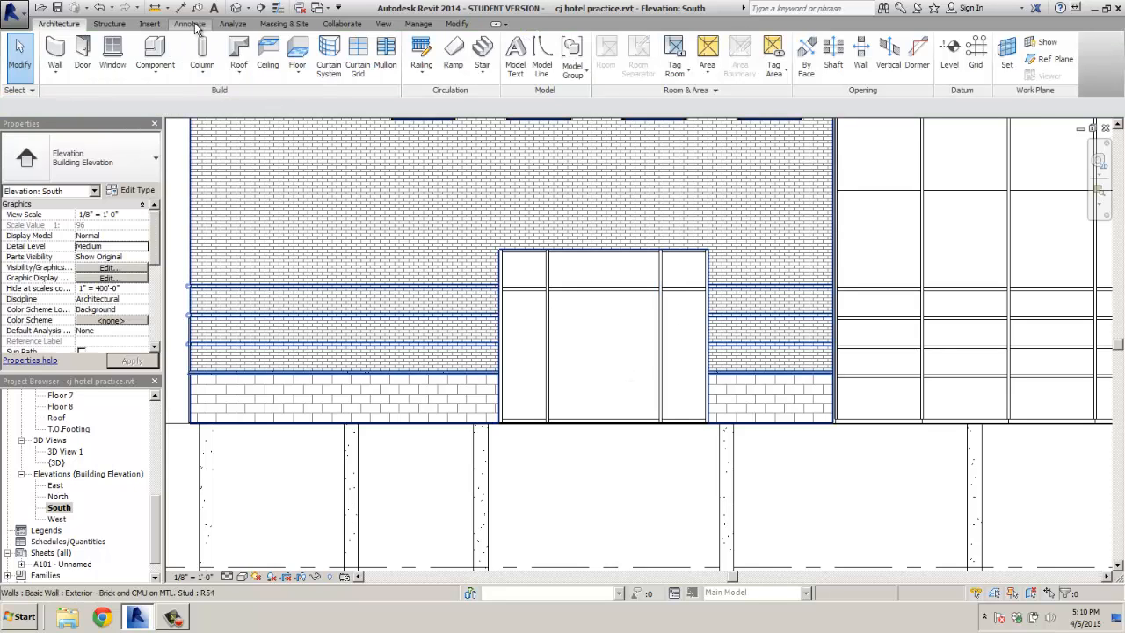
# Measure between the mullions (7'-7 1/2") and from the left mullion to the storefront's left edge
pyautogui.click(156, 8)
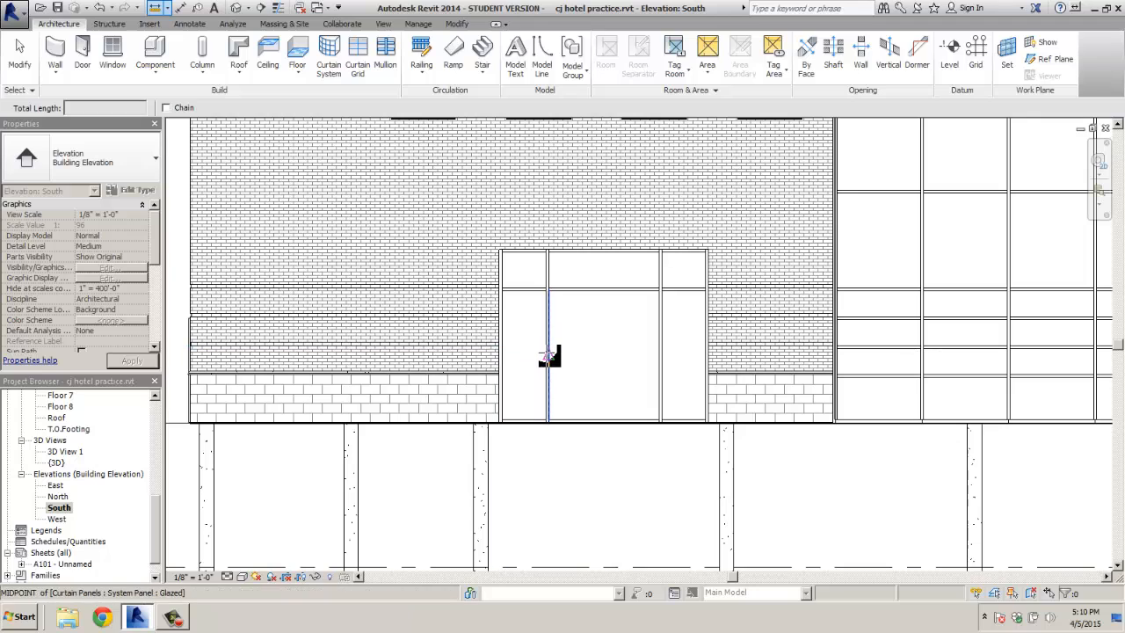
pyautogui.click(549, 355)
pyautogui.click(659, 355)
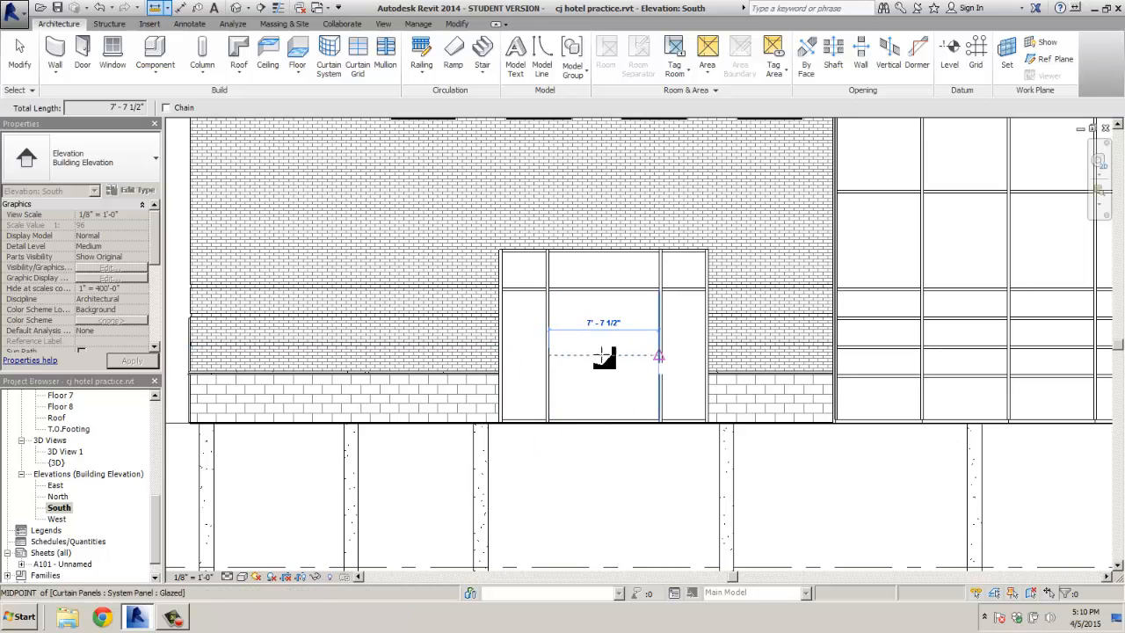
pyautogui.click(549, 355)
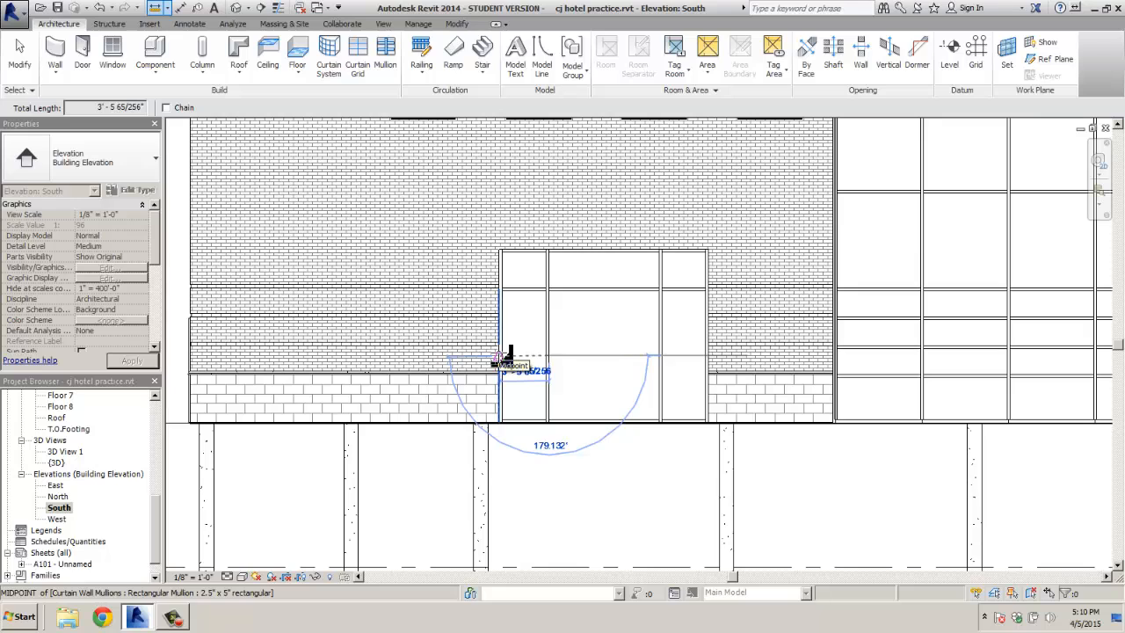
pyautogui.click(499, 356)
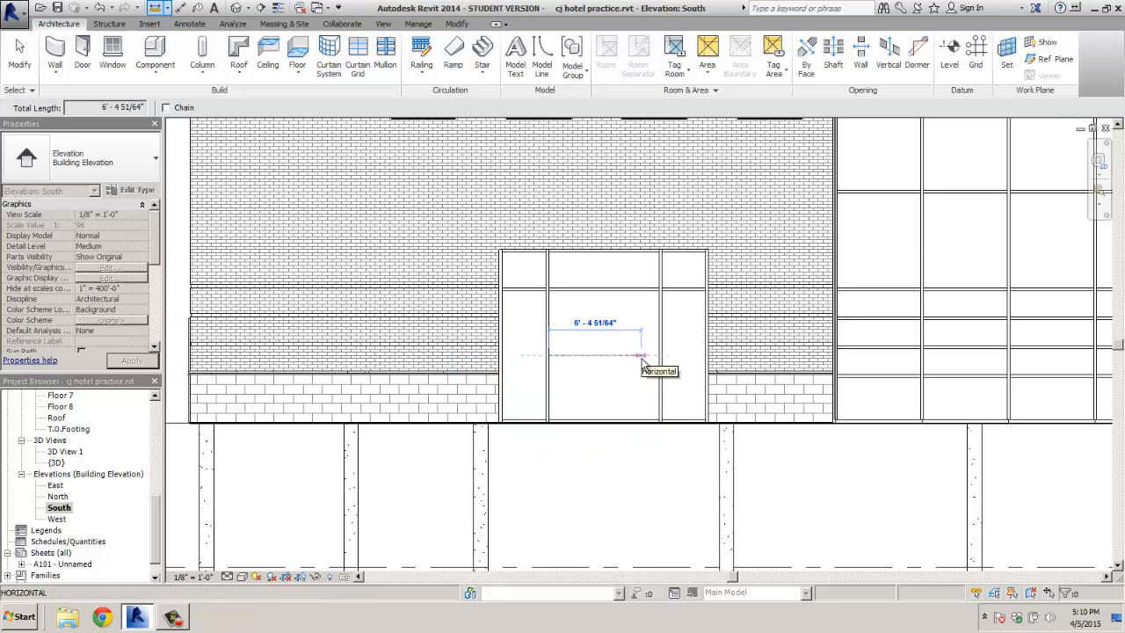
pyautogui.press('Escape')
pyautogui.press('Escape')
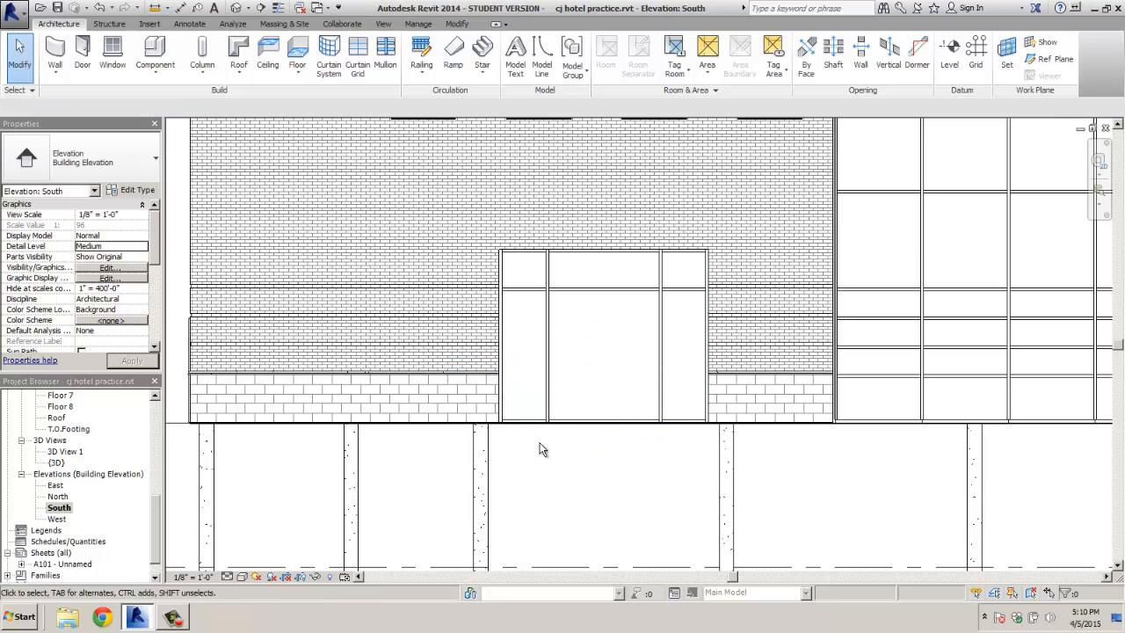
# Shift the left mullion slightly further left, attempt moving the right mullion, and start measuring from the left edge
pyautogui.click(548, 250)
pyautogui.click(247, 71)
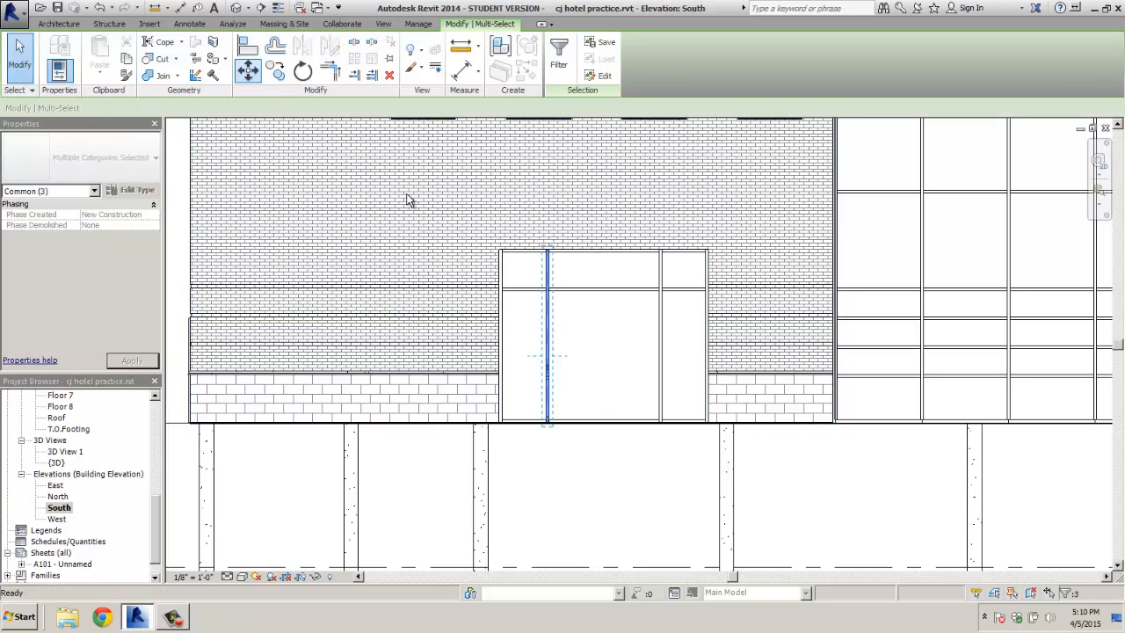
pyautogui.click(603, 341)
pyautogui.click(638, 445)
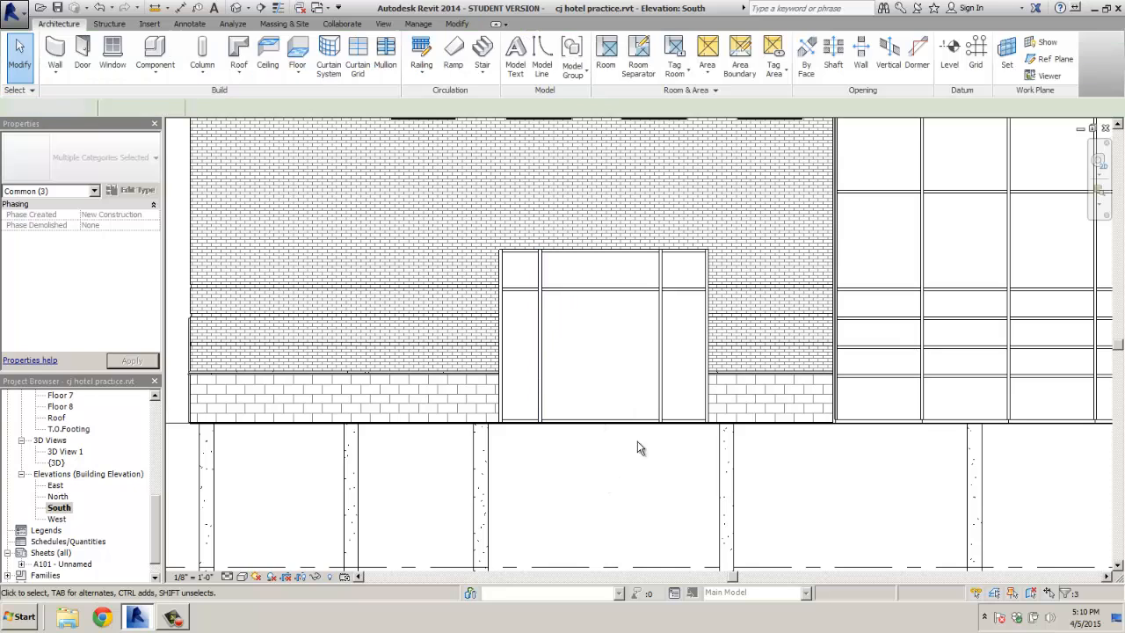
pyautogui.moveTo(641, 444); pyautogui.dragTo(661, 240)
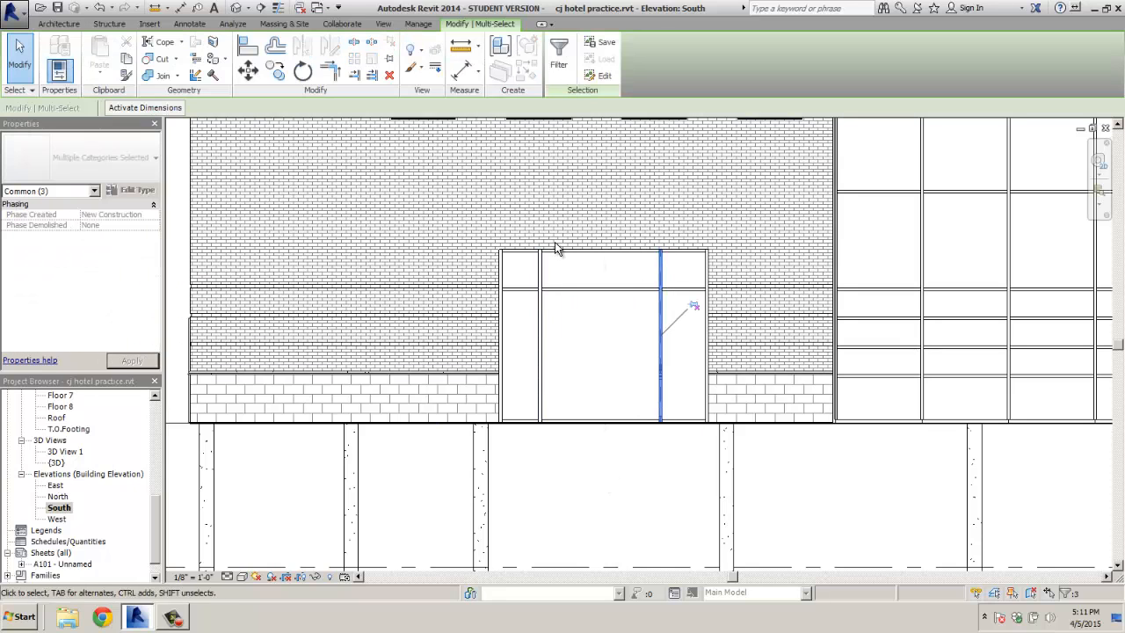
pyautogui.click(248, 72)
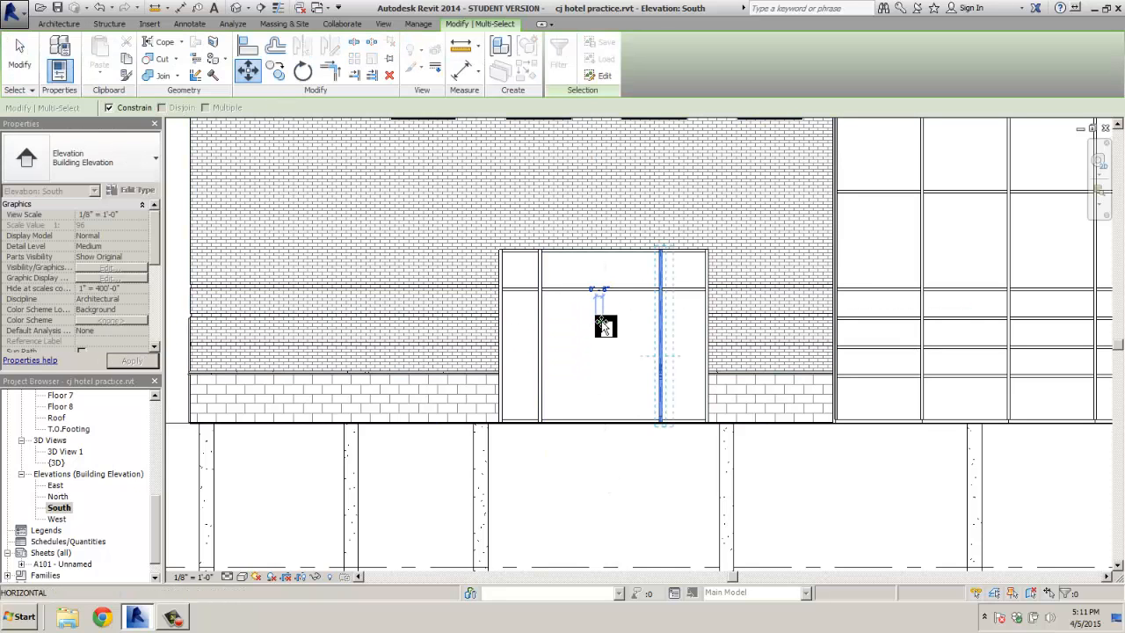
pyautogui.press('Escape')
pyautogui.press('Escape')
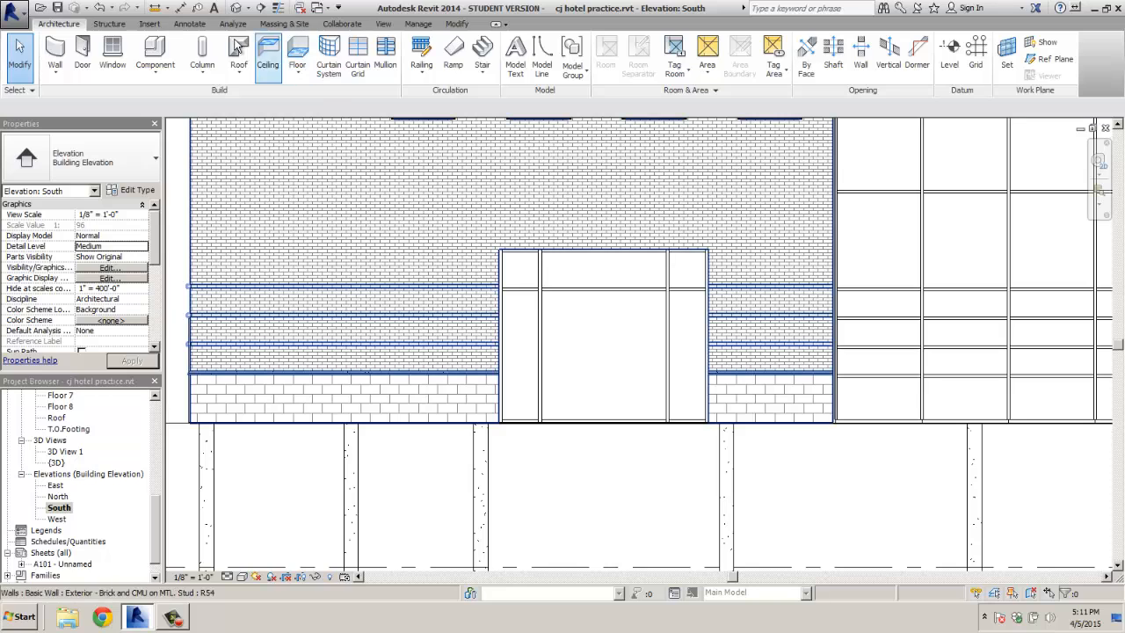
pyautogui.click(156, 9)
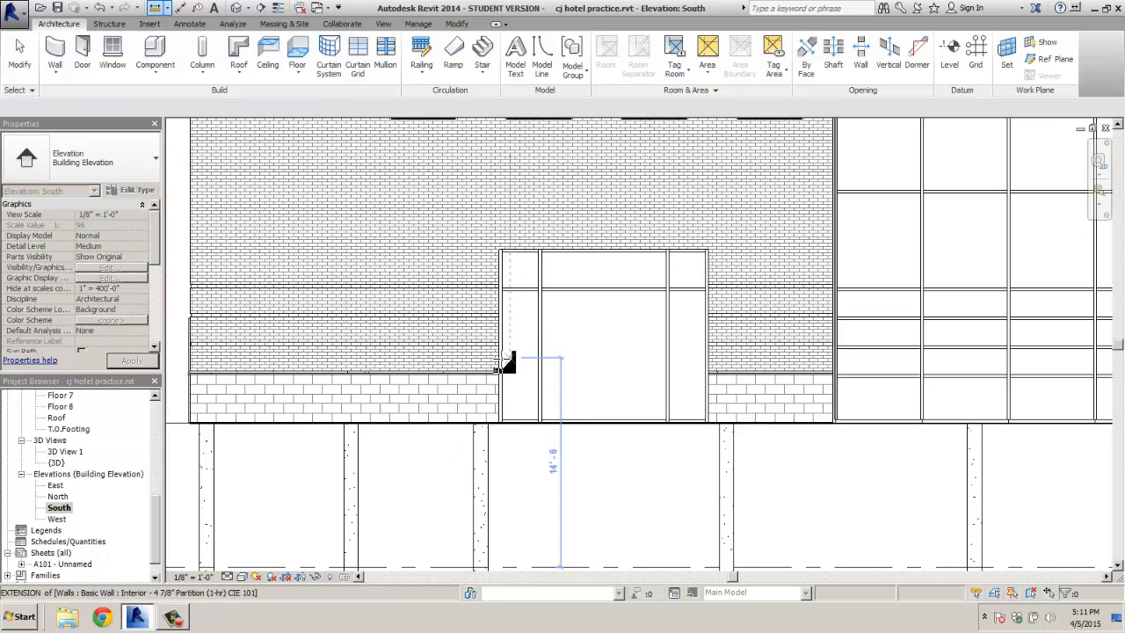
pyautogui.click(500, 358)
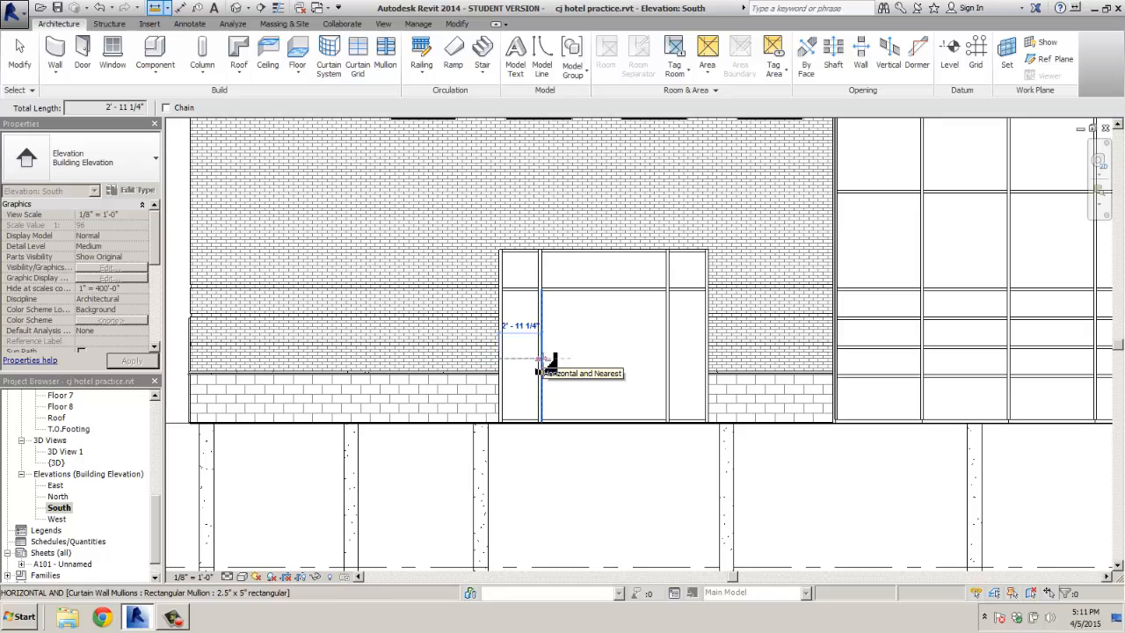
# Measure the distance from the wall edge to the right mullion
pyautogui.scroll(3, 538, 369)
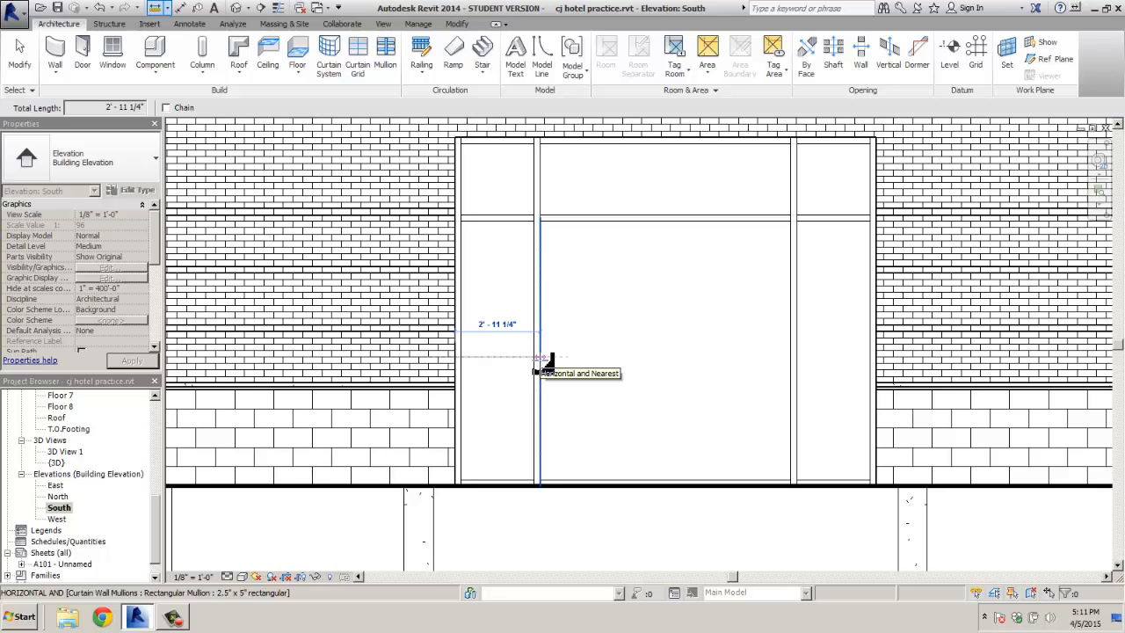
pyautogui.press('Escape')
pyautogui.press('Escape')
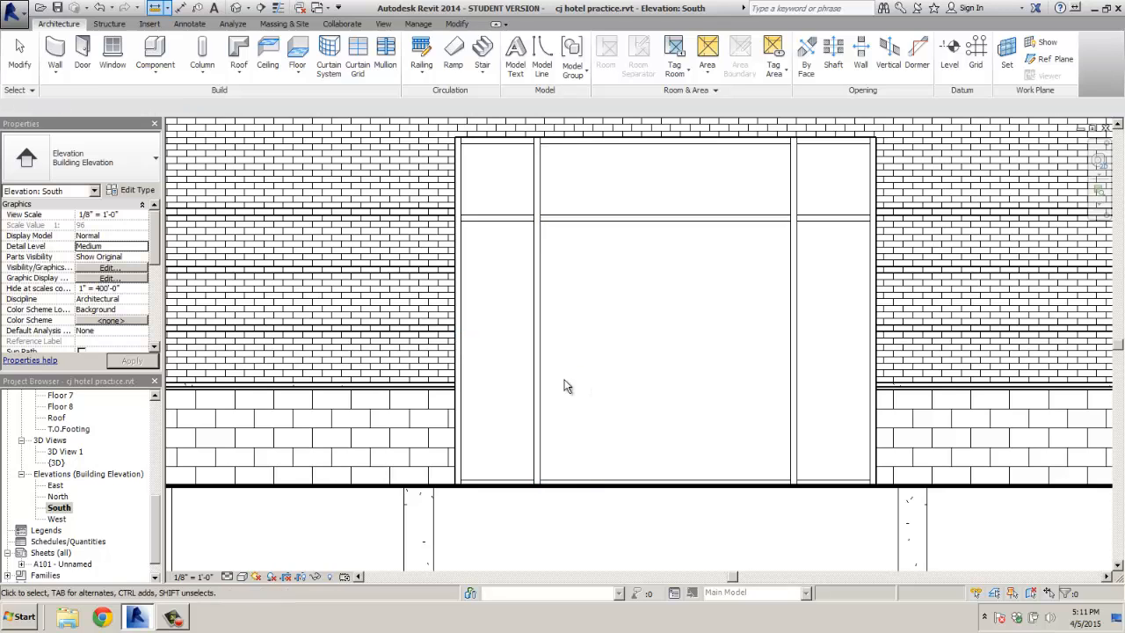
pyautogui.click(154, 9)
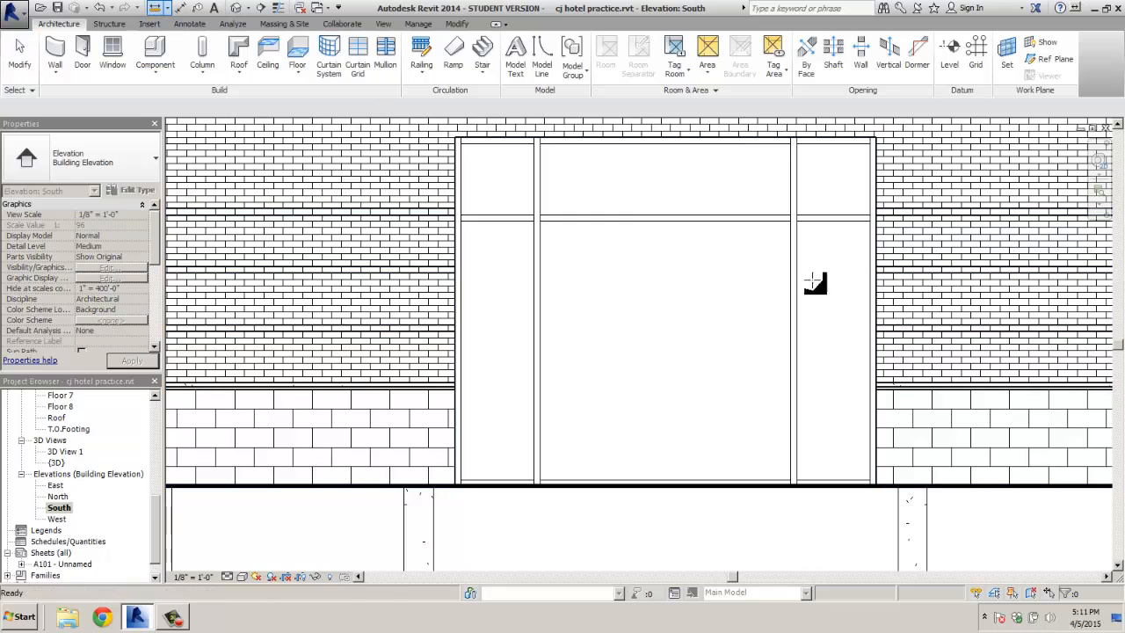
pyautogui.click(879, 322)
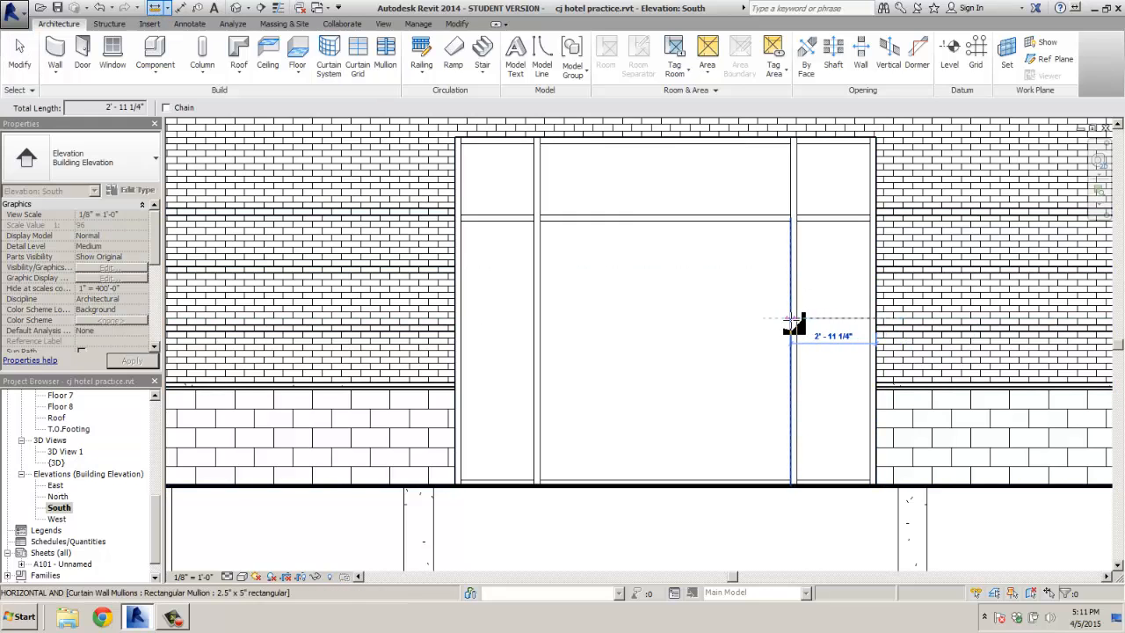
pyautogui.press('Escape')
pyautogui.press('Escape')
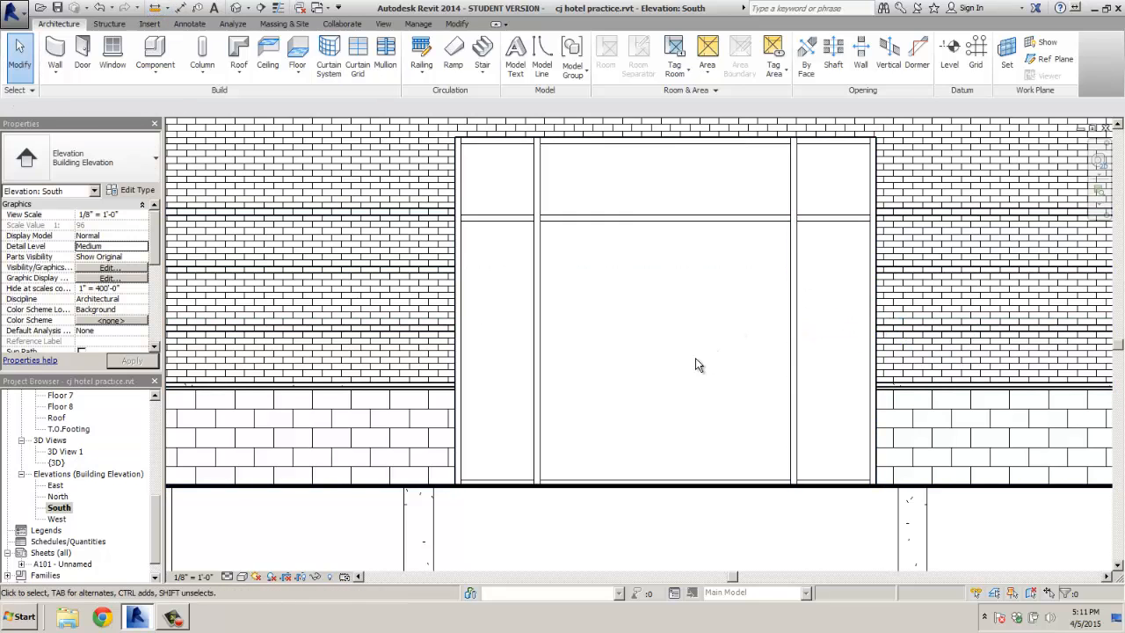
pyautogui.scroll(-1, 696, 358)
# Move the left vertical mullion .75" inward
pyautogui.moveTo(552, 494); pyautogui.dragTo(567, 167)
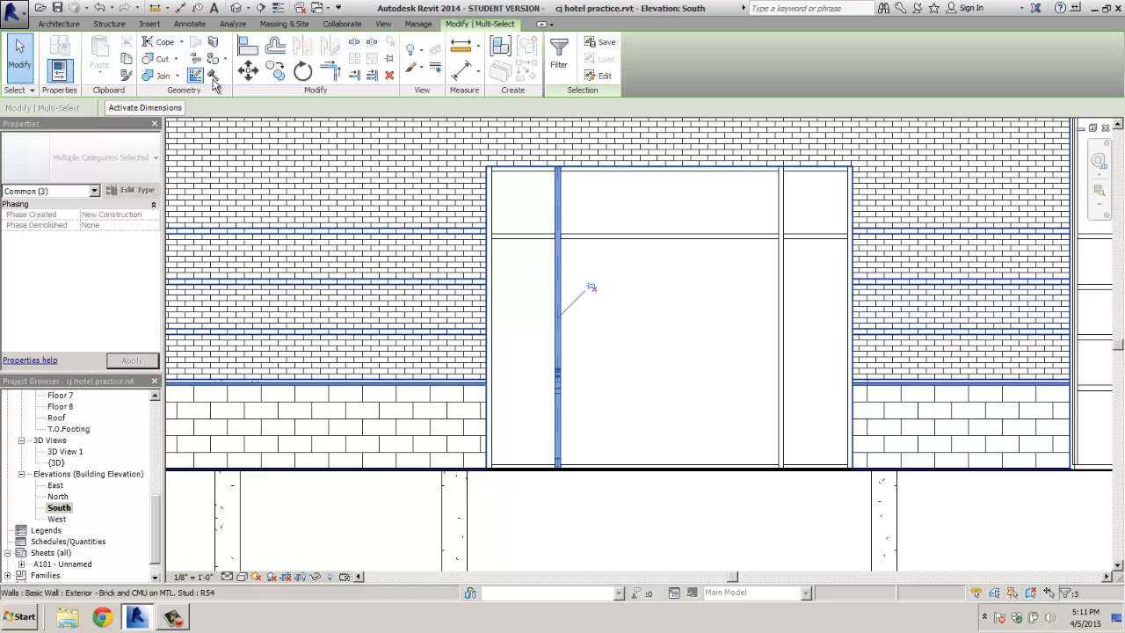
pyautogui.click(248, 70)
pyautogui.click(585, 318)
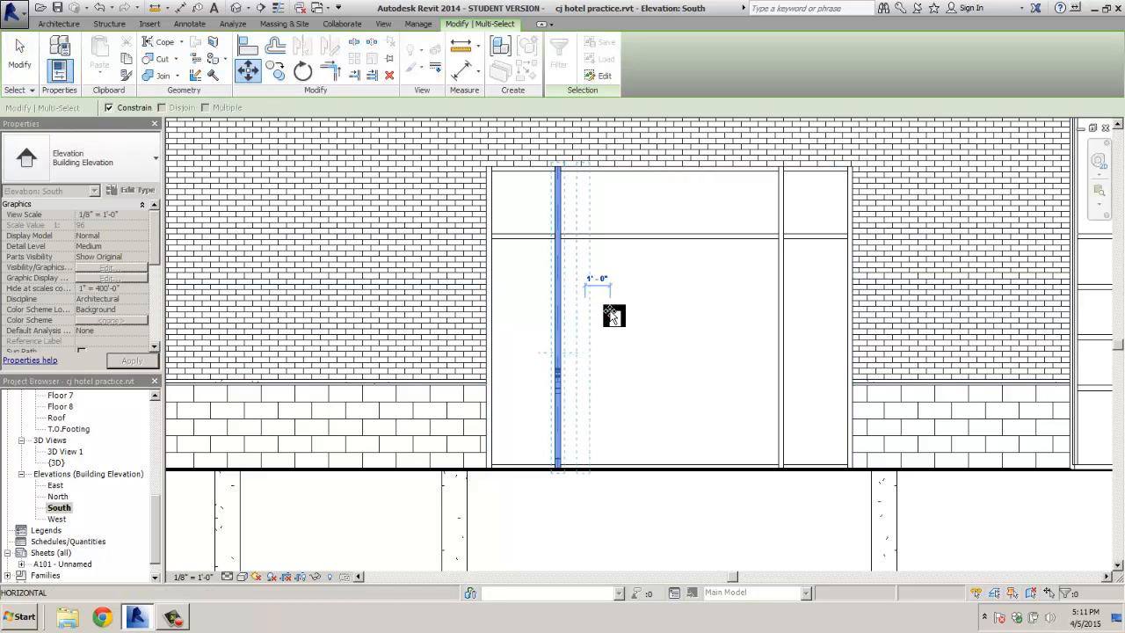
pyautogui.write('.')
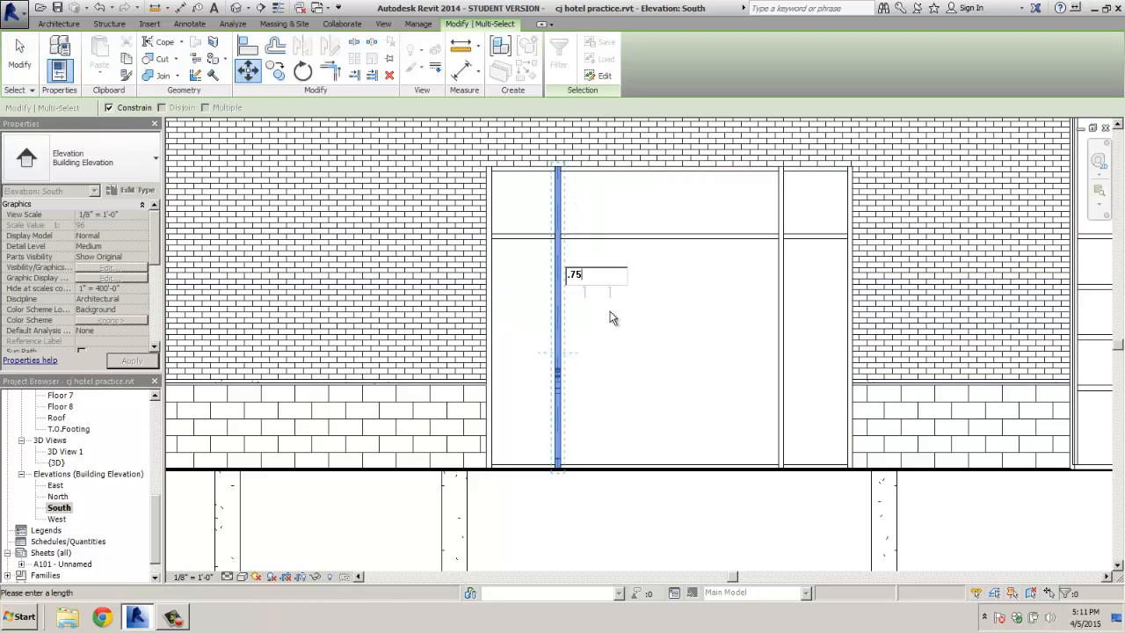
pyautogui.write('75')
pyautogui.press('Return')
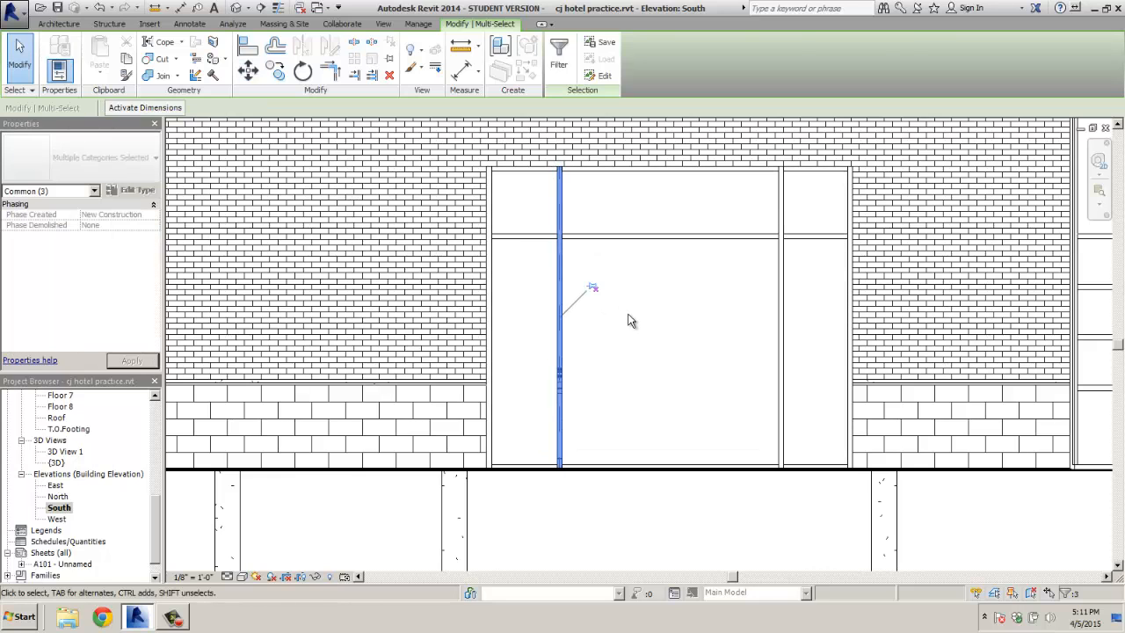
pyautogui.press('Escape')
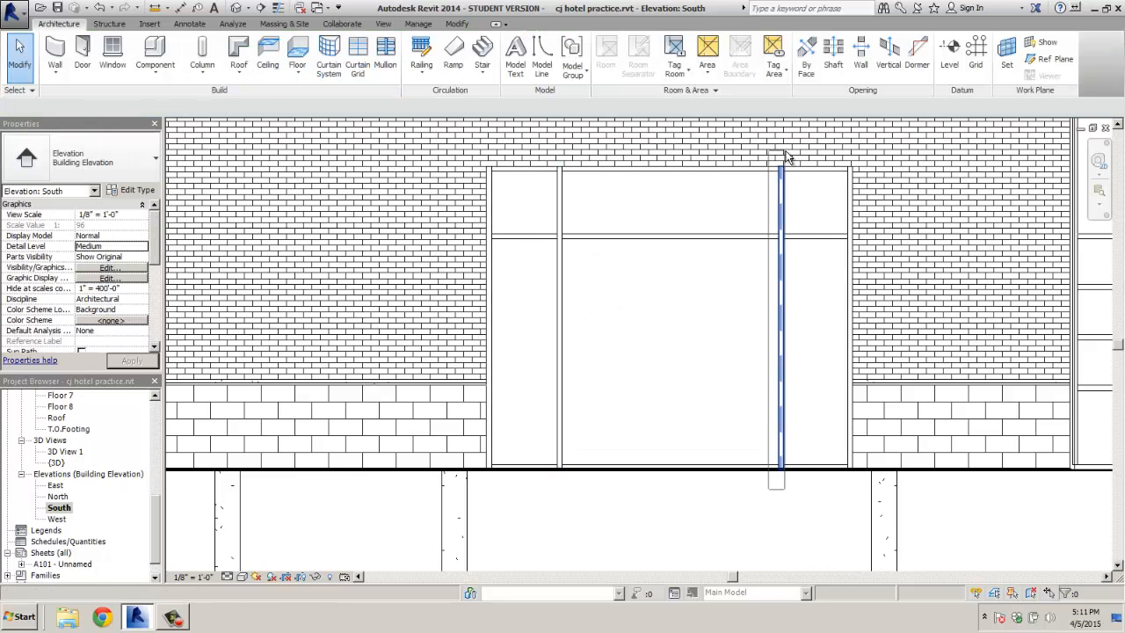
# Move the right vertical mullion .75" to the left
pyautogui.moveTo(785, 152); pyautogui.dragTo(791, 152)
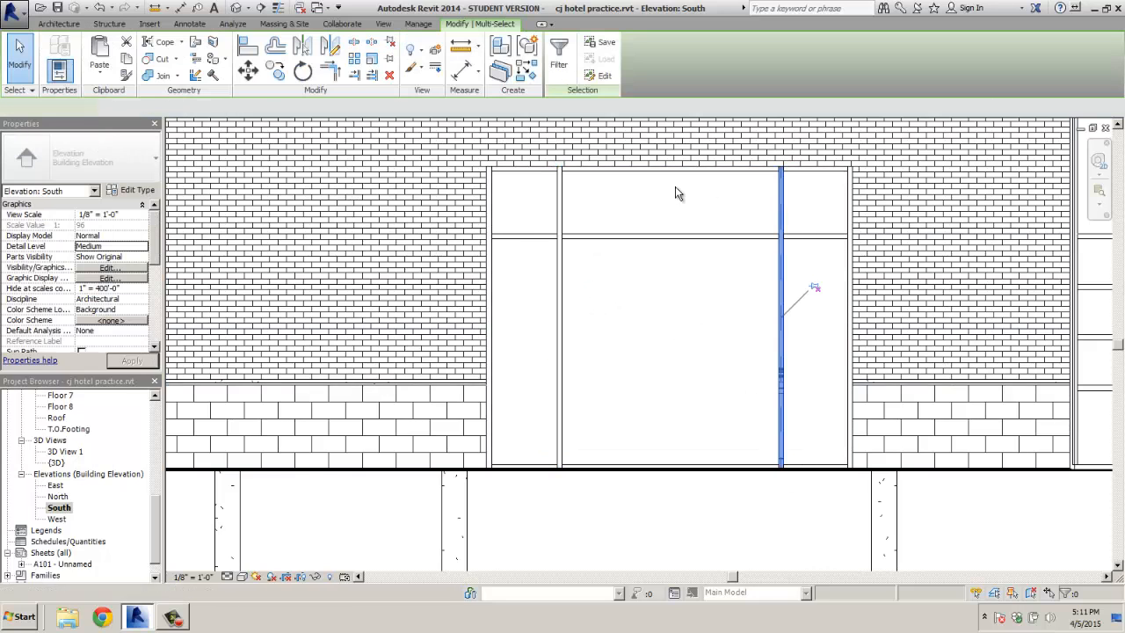
pyautogui.click(254, 81)
pyautogui.click(735, 316)
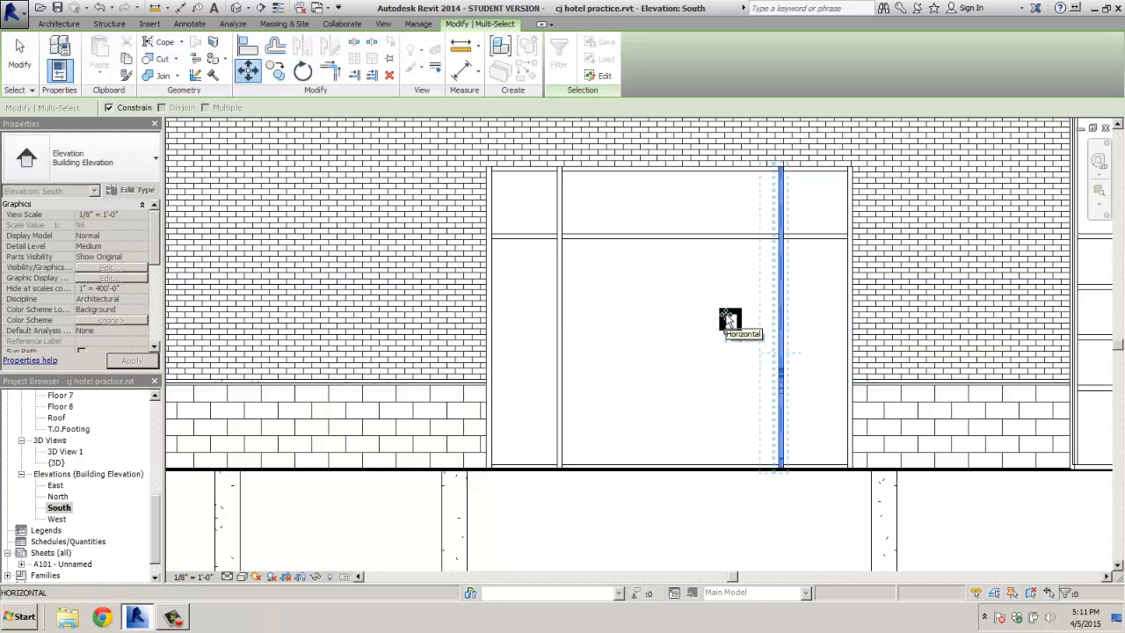
pyautogui.write('.75"')
pyautogui.press('Return')
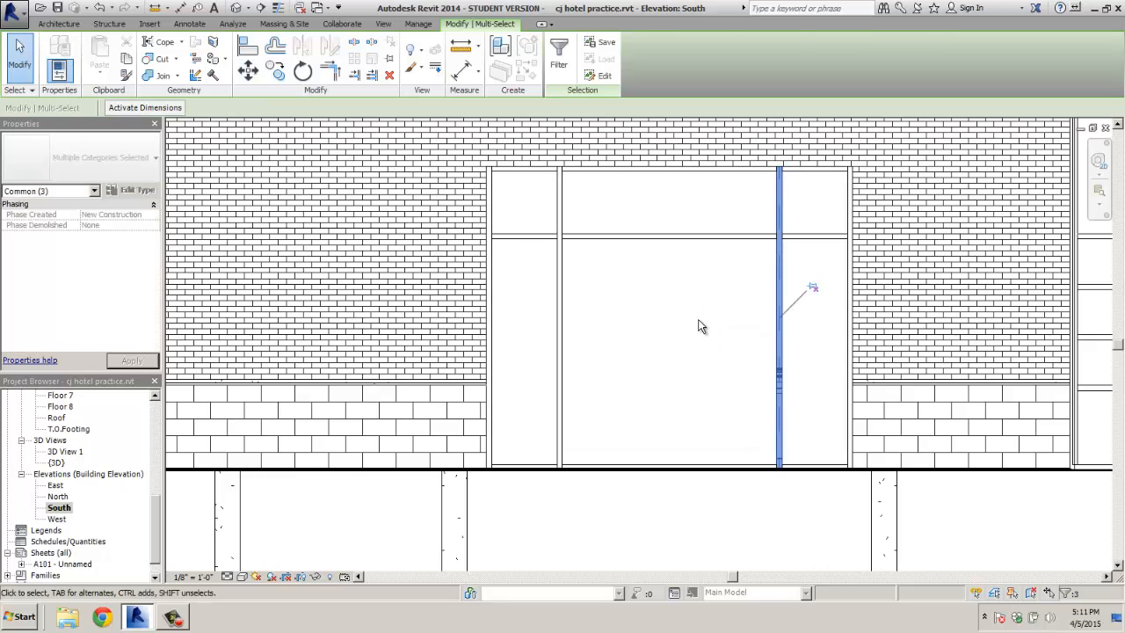
pyautogui.press('Escape')
# Re-measure from the wall edge to the left mullion, confirming 3'-0"
pyautogui.click(155, 8)
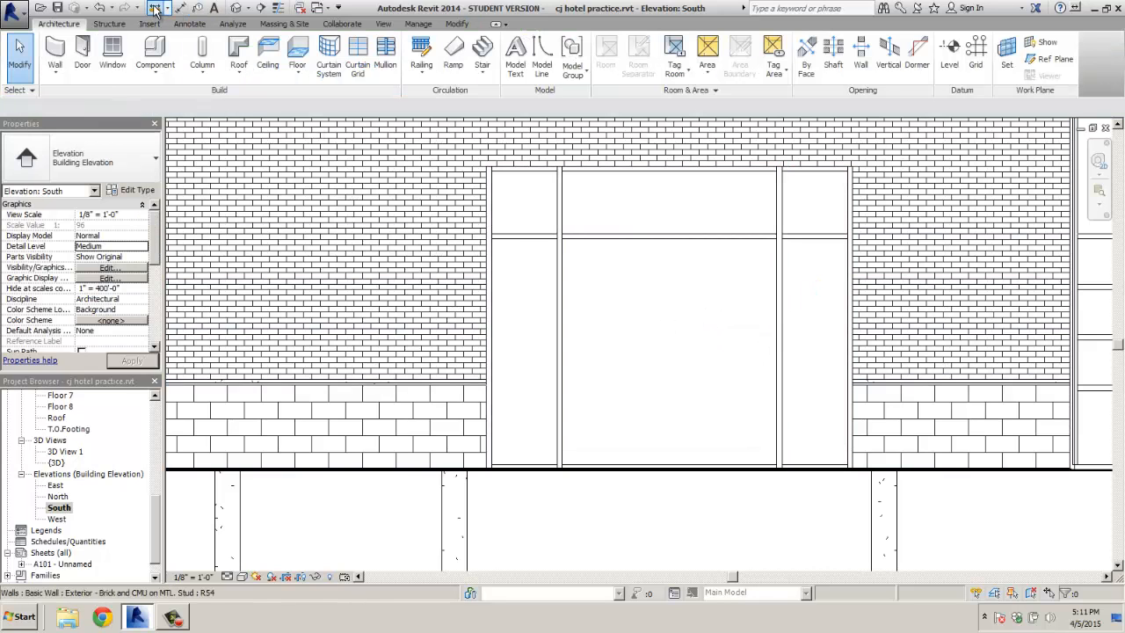
pyautogui.click(488, 331)
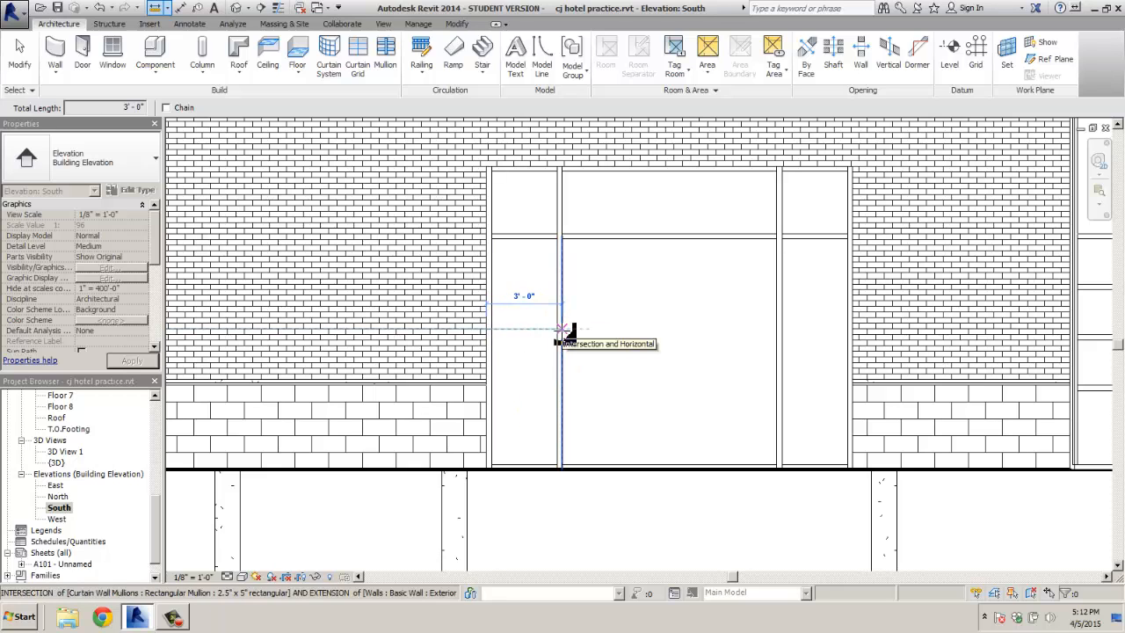
pyautogui.press('Escape')
pyautogui.press('Escape')
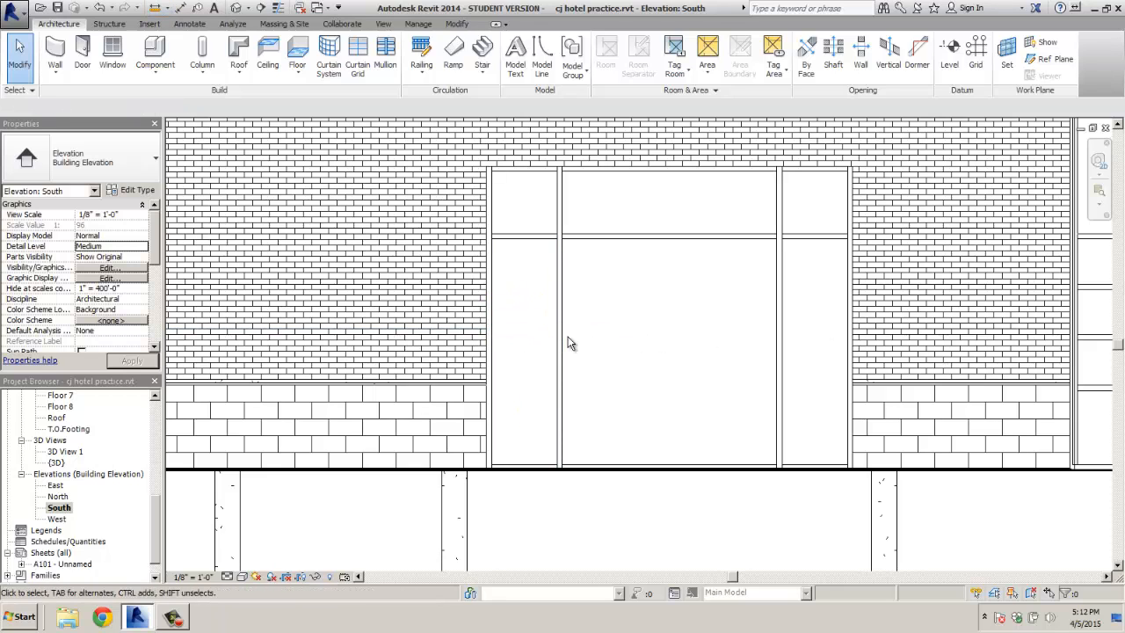
# Measure the spacing between the left and right vertical mullions, confirming 8'-6"
pyautogui.click(155, 8)
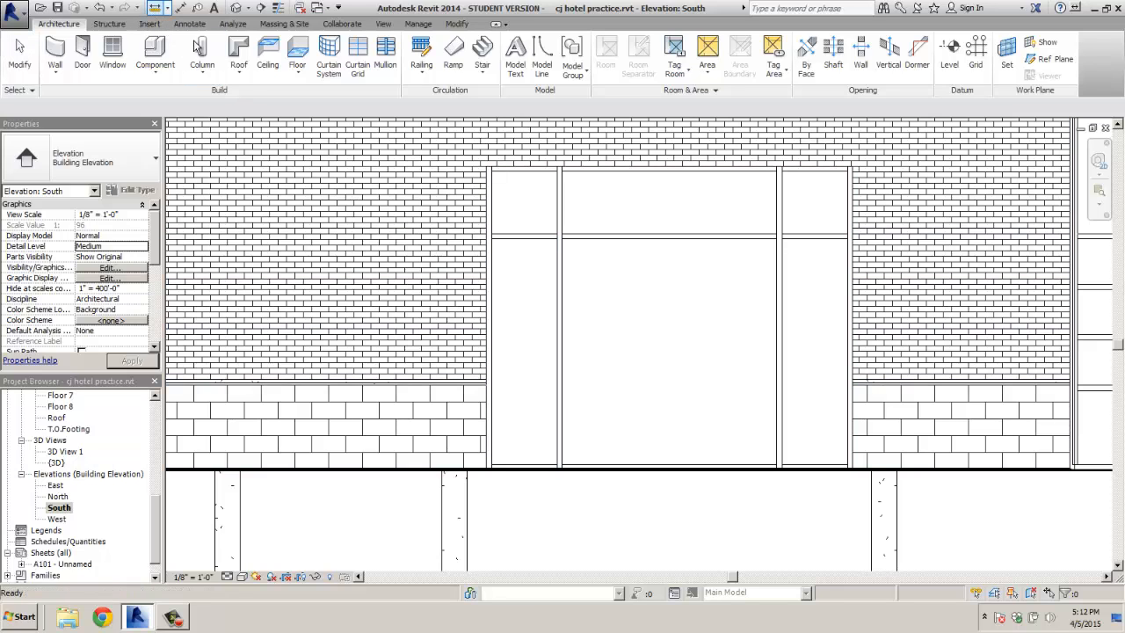
pyautogui.click(564, 334)
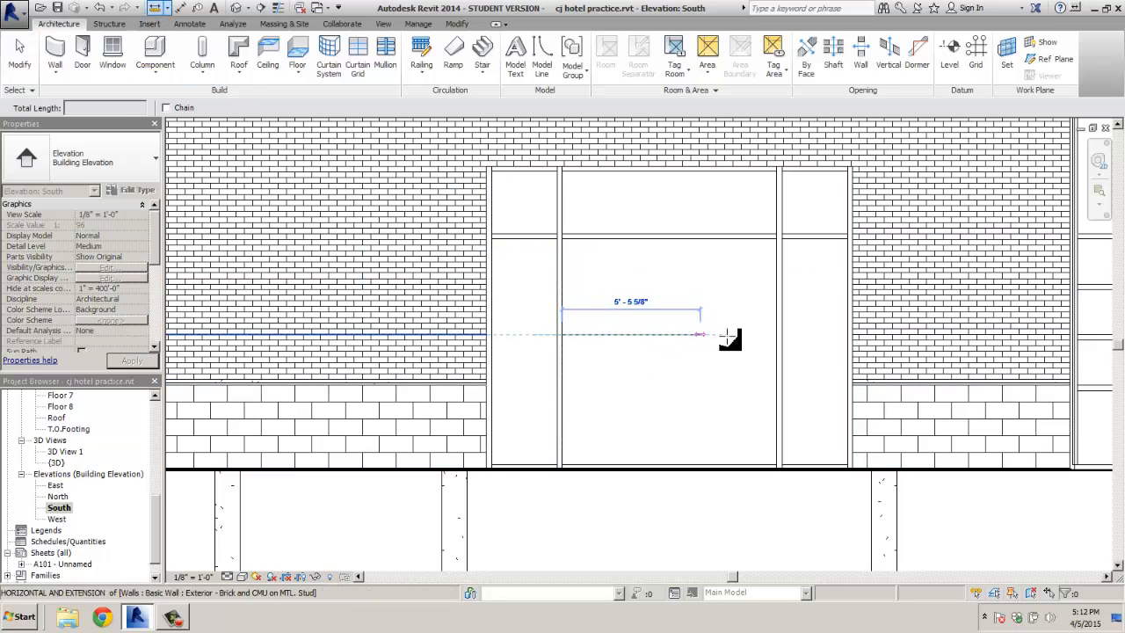
pyautogui.click(777, 335)
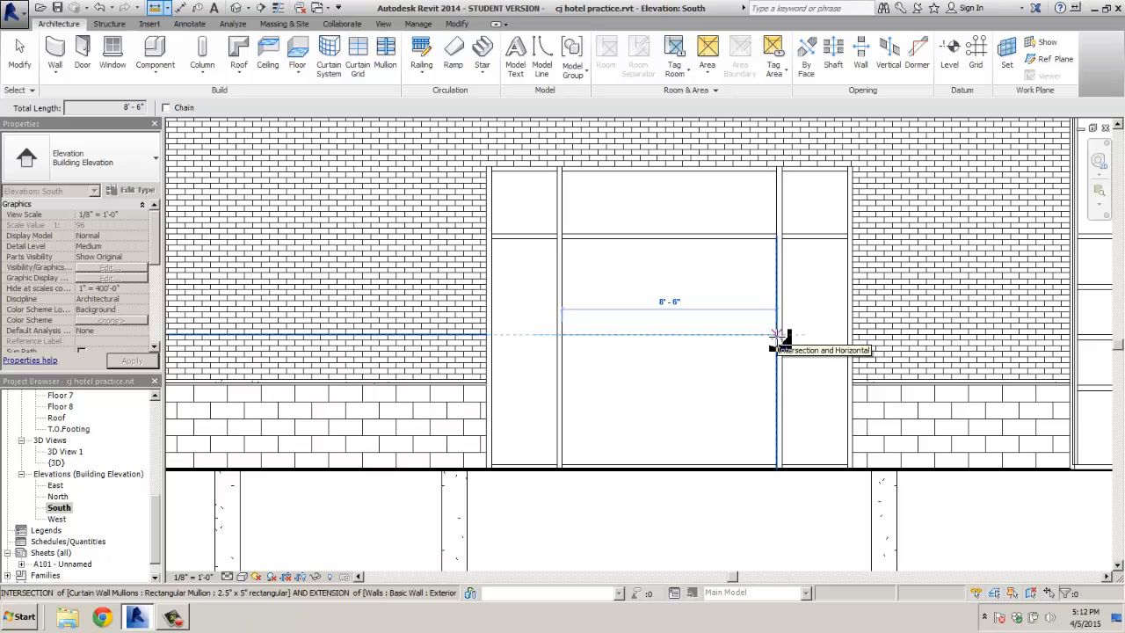
pyautogui.press('Escape')
pyautogui.press('Escape')
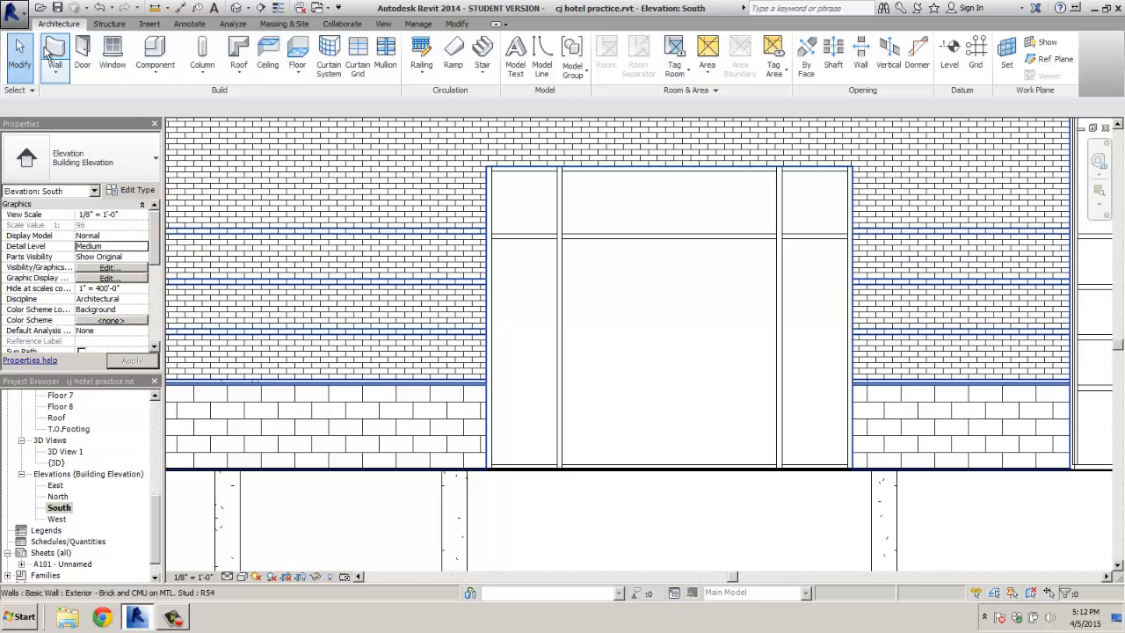
# Align the three transom mullions' grid line to the adjacent brick reference line
pyautogui.click(515, 237)
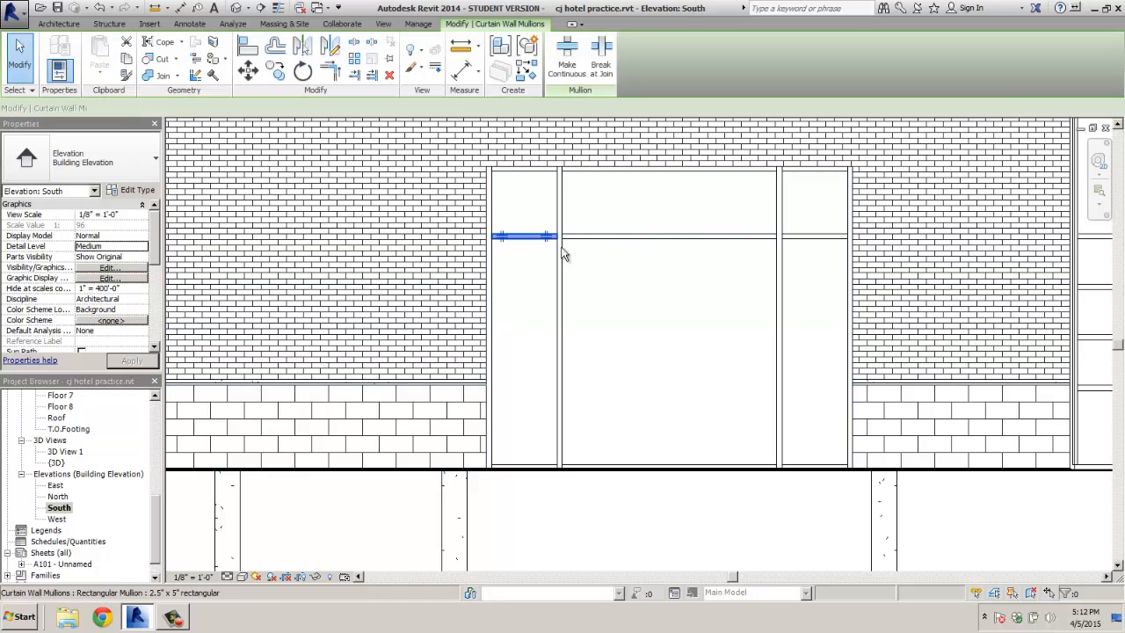
pyautogui.keyDown('ctrl'); pyautogui.click(615, 237); pyautogui.keyUp('ctrl')
pyautogui.keyDown('ctrl'); pyautogui.click(808, 236); pyautogui.keyUp('ctrl')
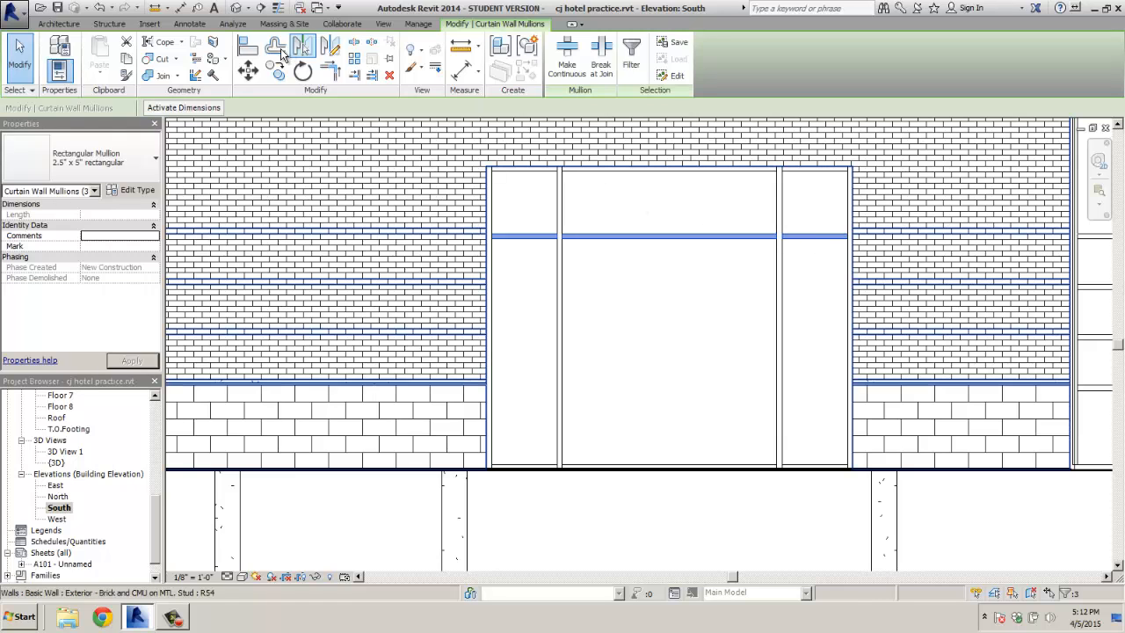
pyautogui.click(250, 47)
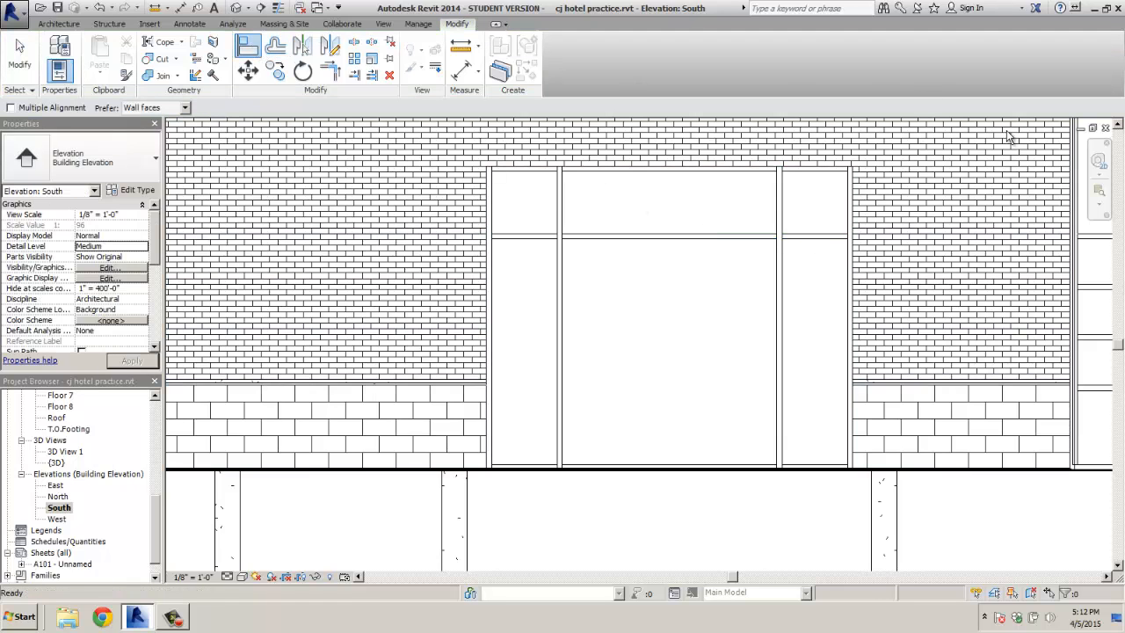
pyautogui.click(1098, 236)
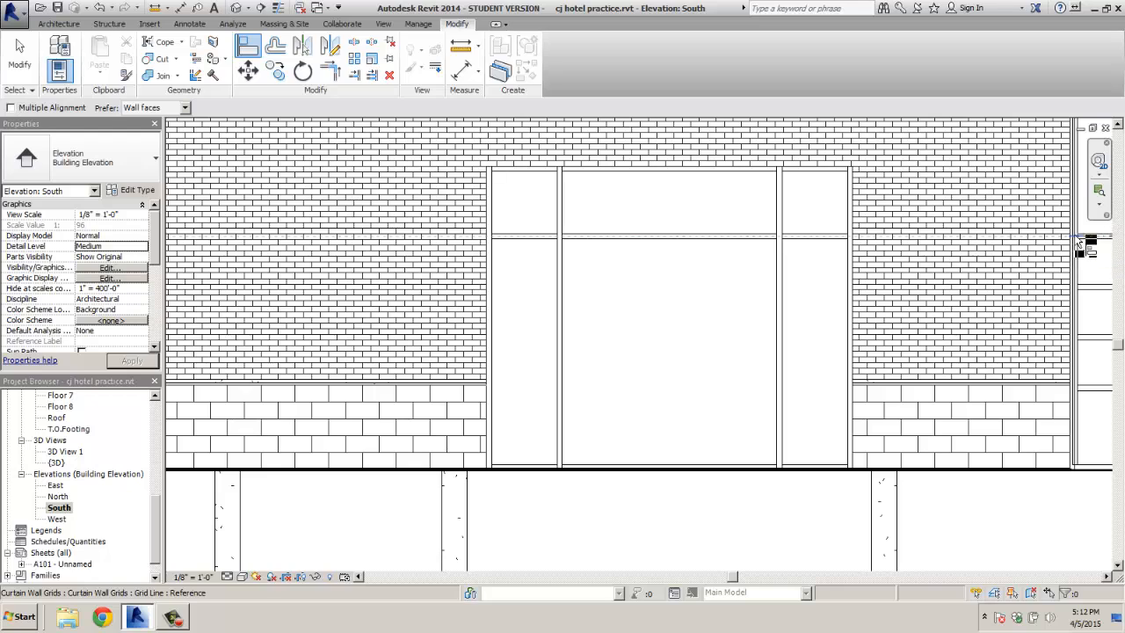
pyautogui.click(839, 239)
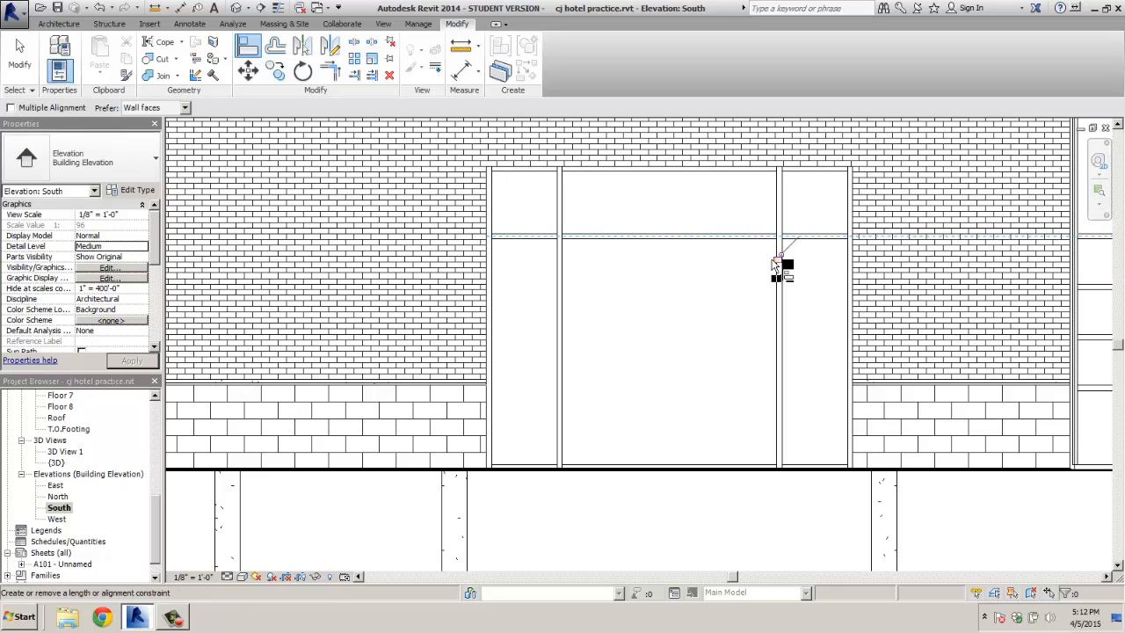
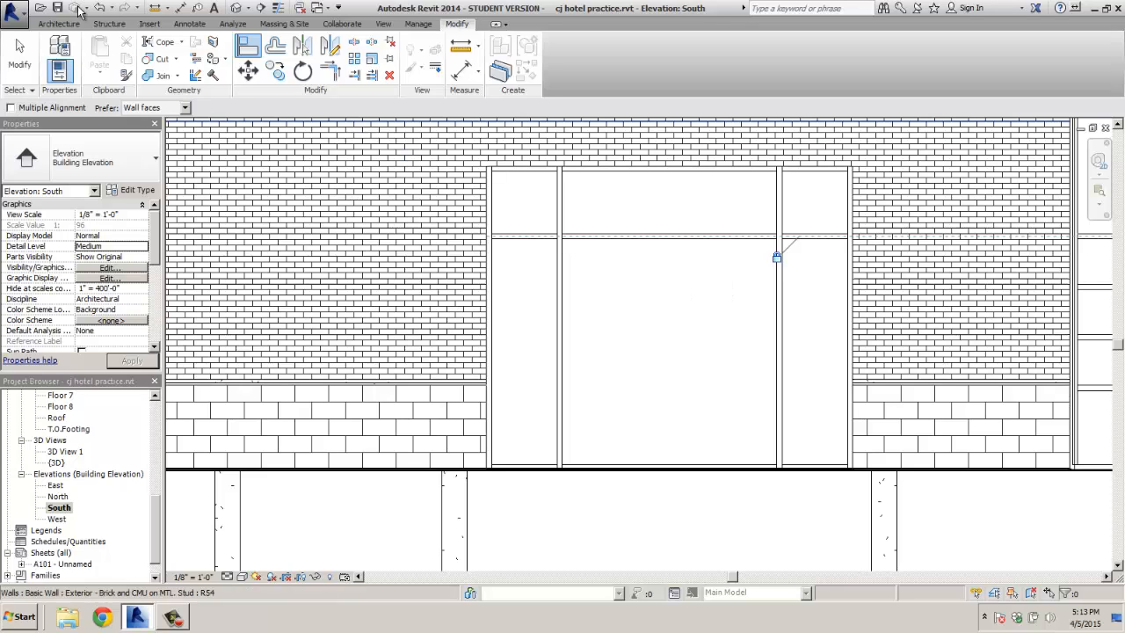
# End the alignment and load Curtain Wall-Store Front-Dbl.rfa from the library's Doors folder via Load Family
pyautogui.click(58, 24)
pyautogui.click(147, 25)
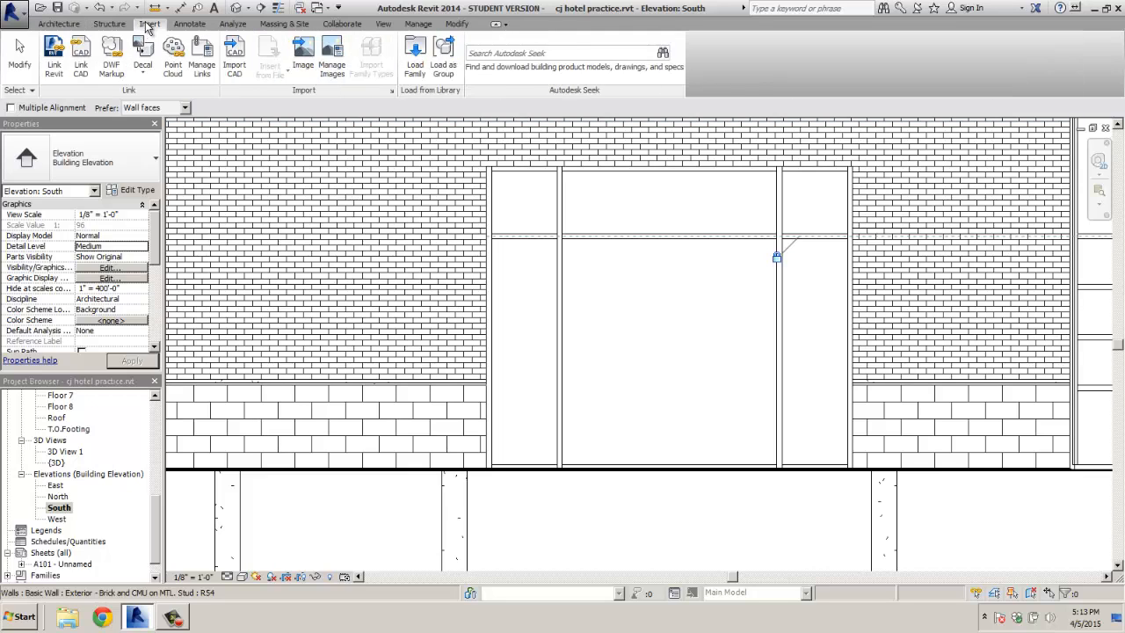
pyautogui.click(414, 55)
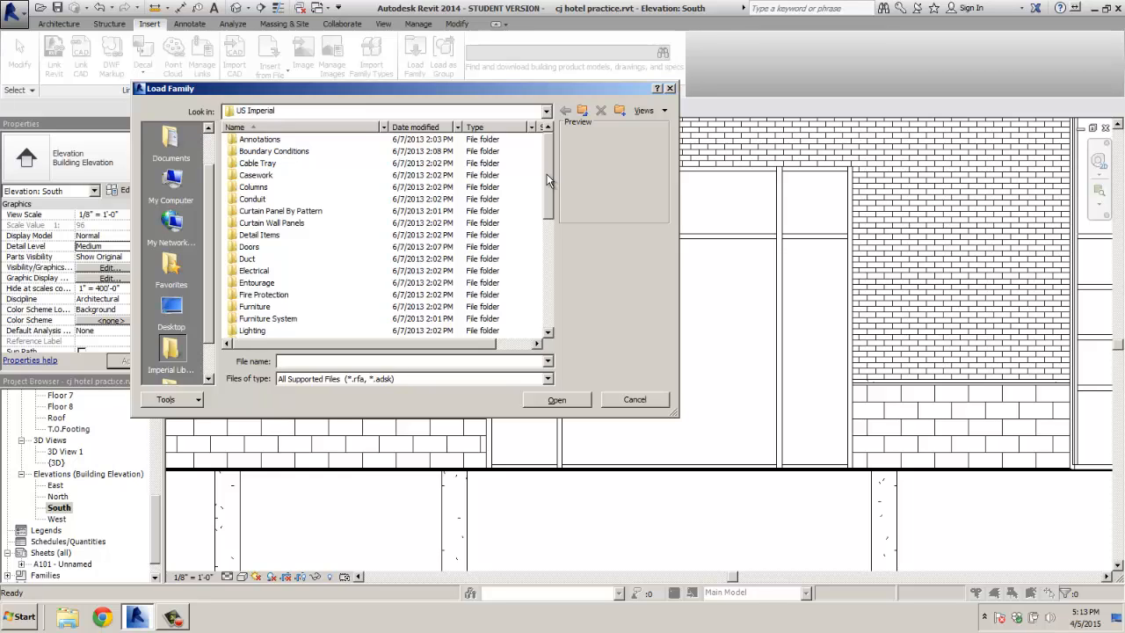
pyautogui.moveTo(546, 180); pyautogui.dragTo(547, 188)
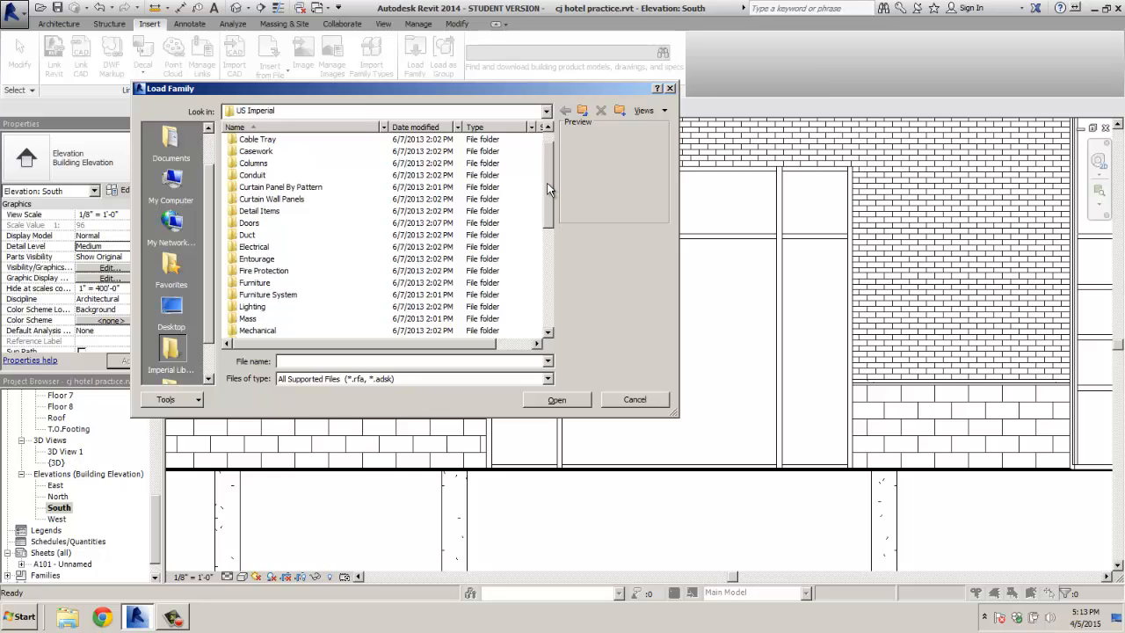
pyautogui.doubleClick(250, 222)
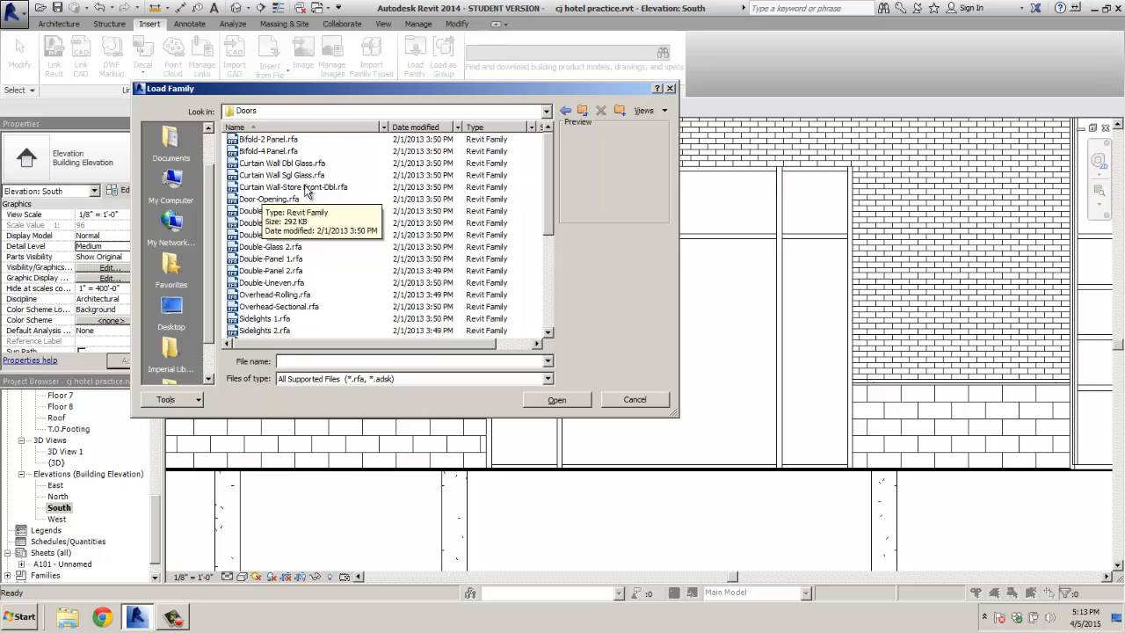
pyautogui.doubleClick(305, 188)
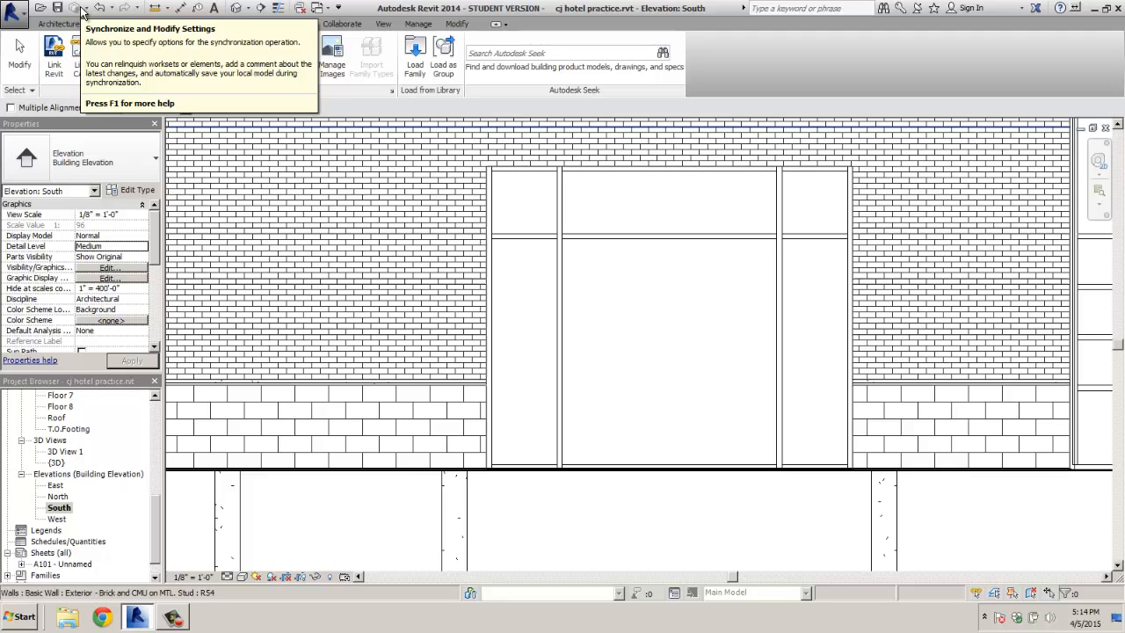
pyautogui.click(22, 65)
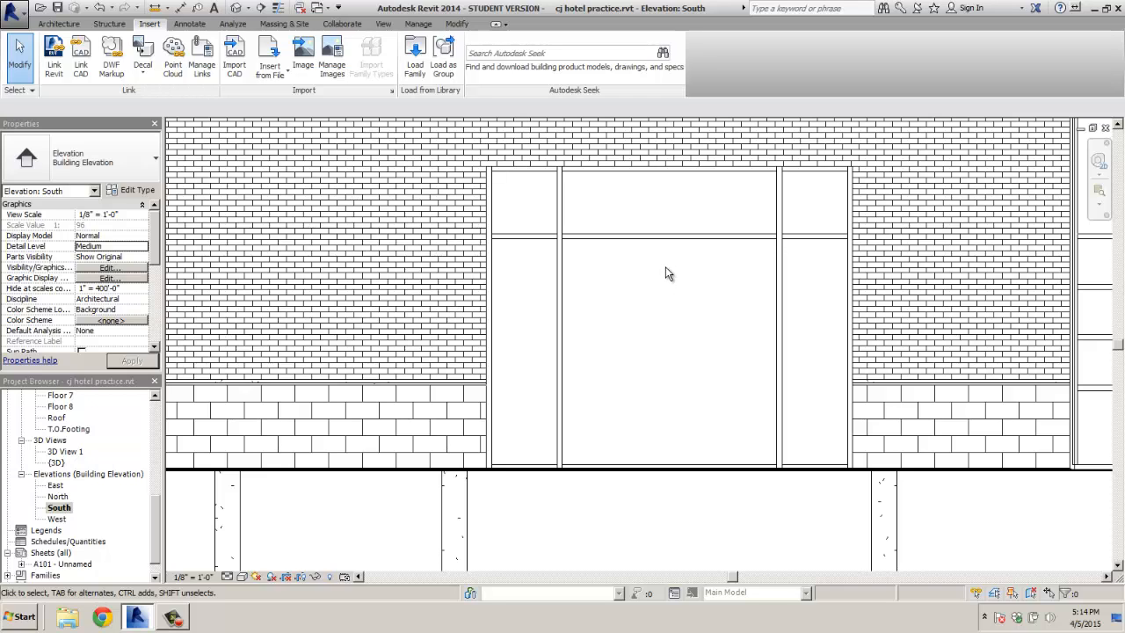
# Zoom into the storefront and select its central glazed panel, 8' 6" by 9' 1 1/2"
pyautogui.click(58, 24)
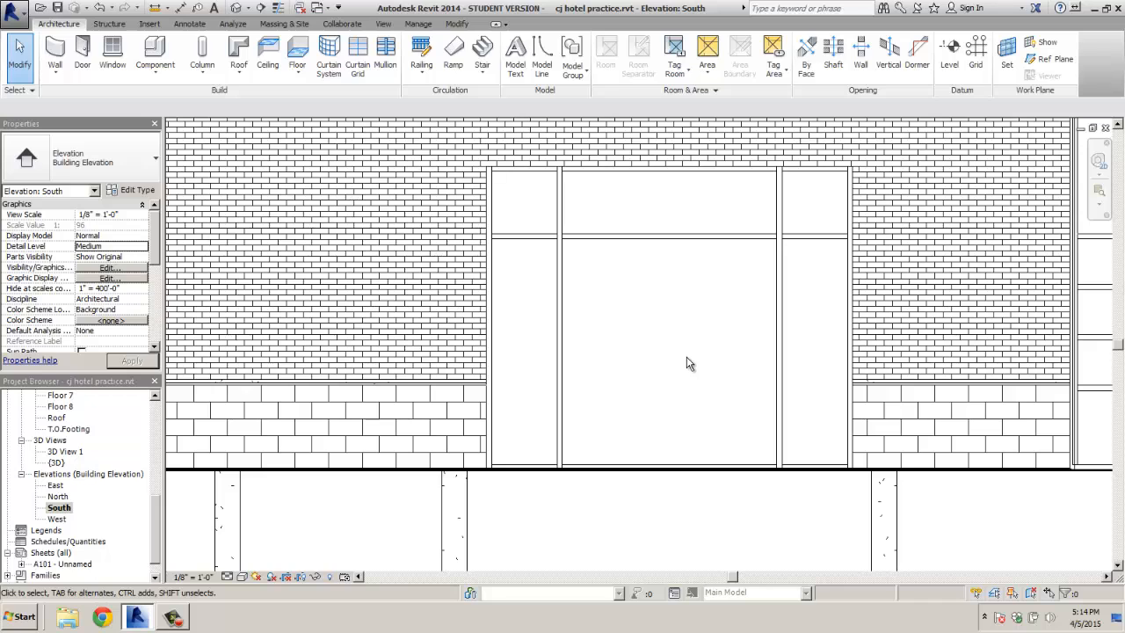
pyautogui.scroll(2, 686, 359)
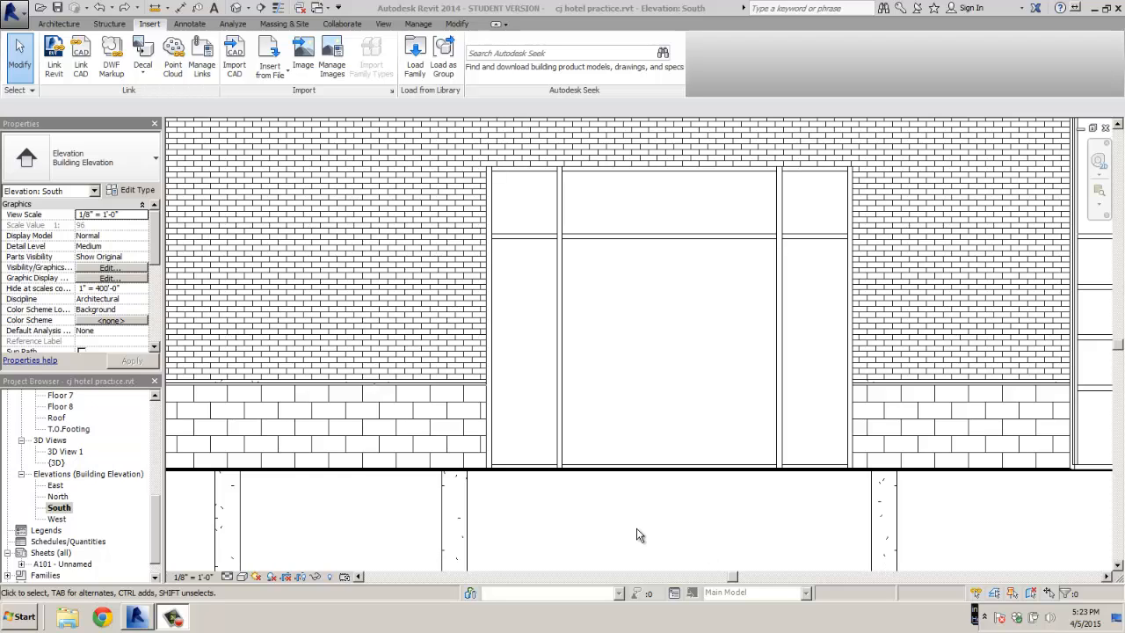
pyautogui.click(58, 24)
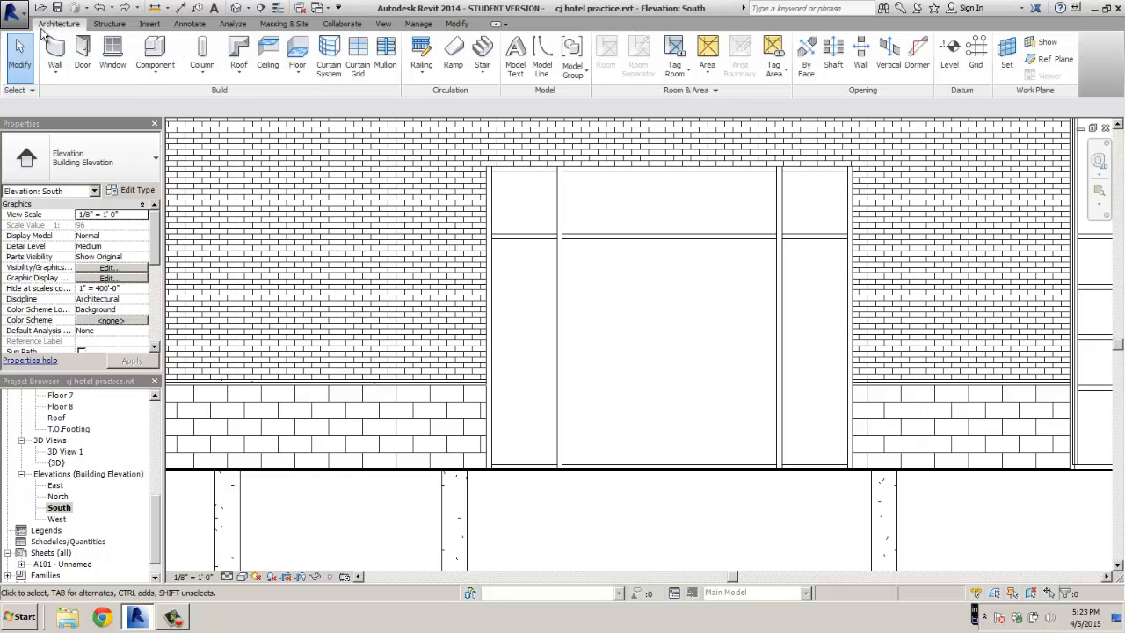
pyautogui.click(672, 468)
pyautogui.press('Escape')
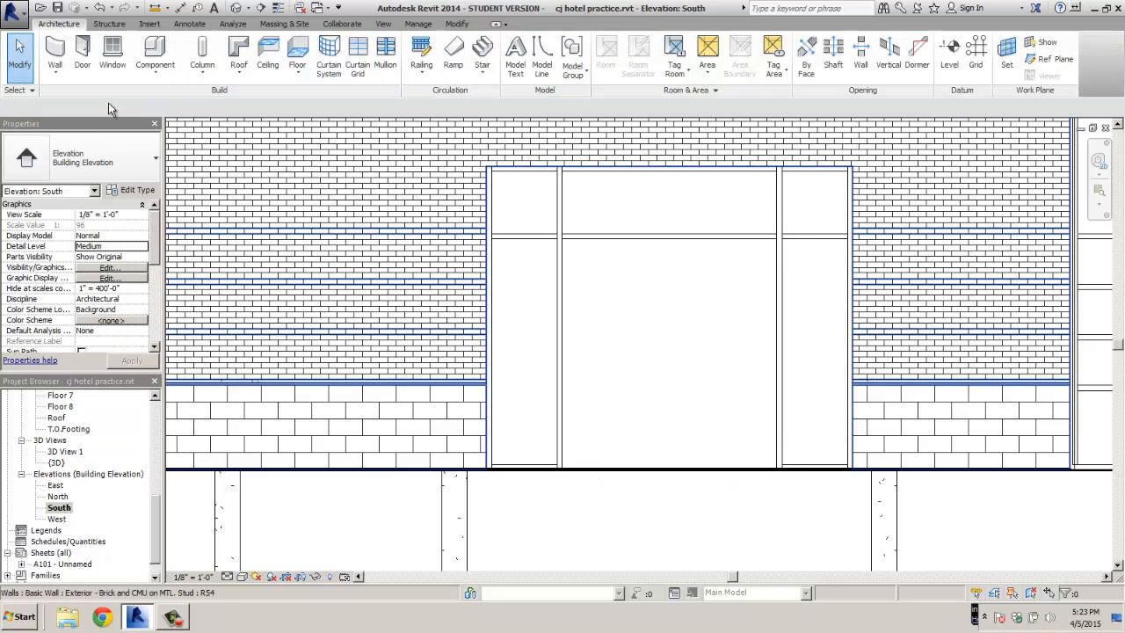
pyautogui.moveTo(558, 486); pyautogui.dragTo(783, 241)
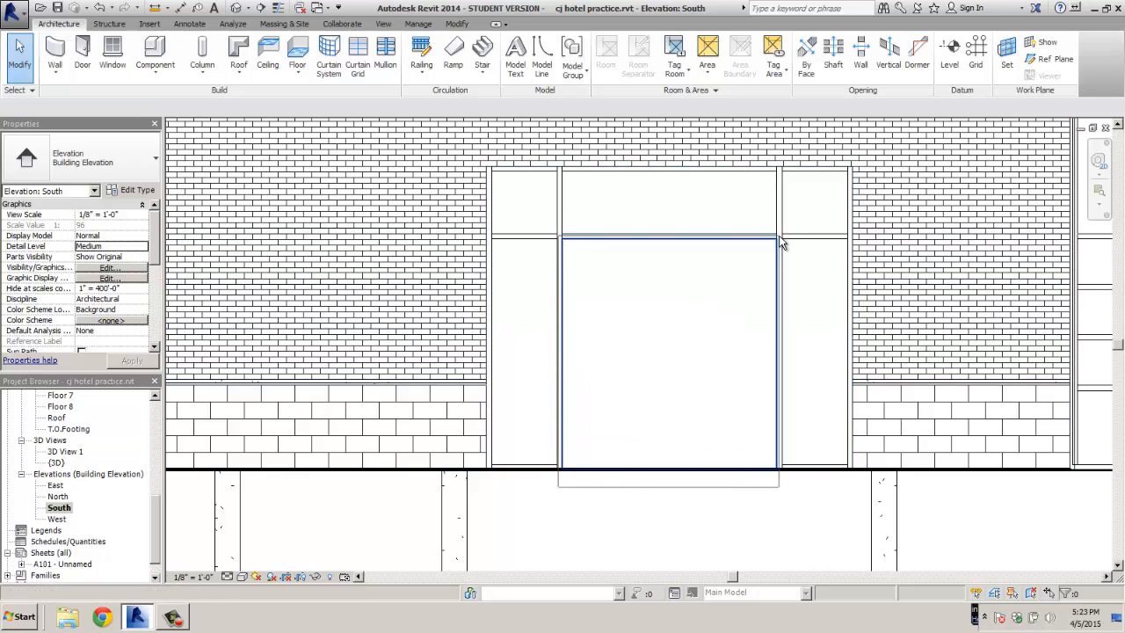
pyautogui.click(783, 244)
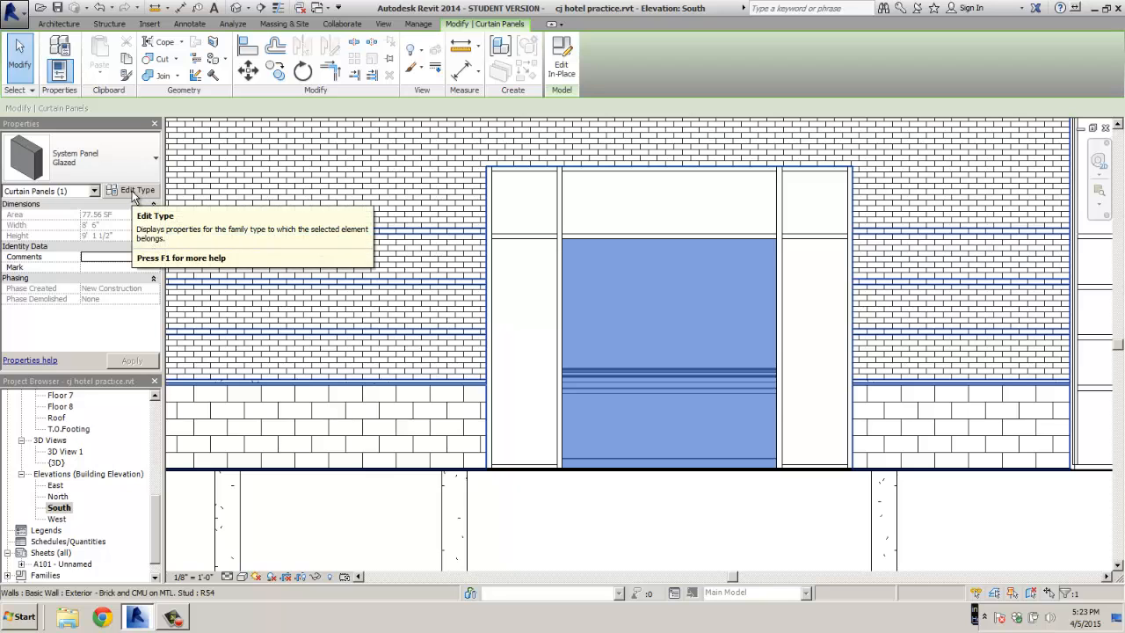
# Duplicate the curtain panel's Glazed type as a new type named 'glazed door'
pyautogui.click(132, 191)
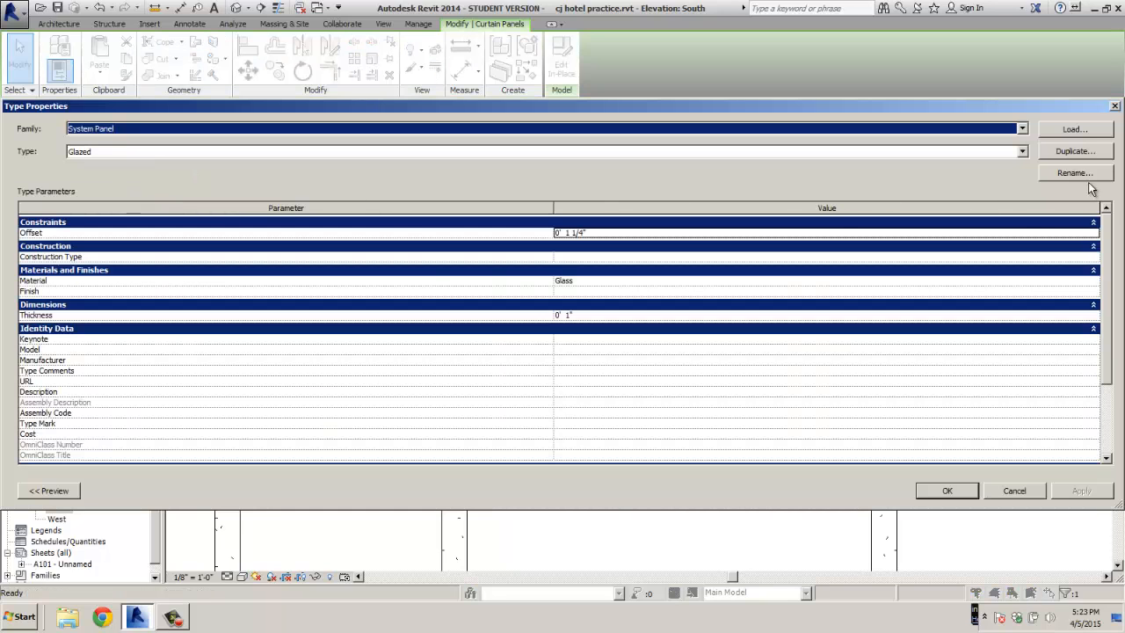
pyautogui.click(1095, 153)
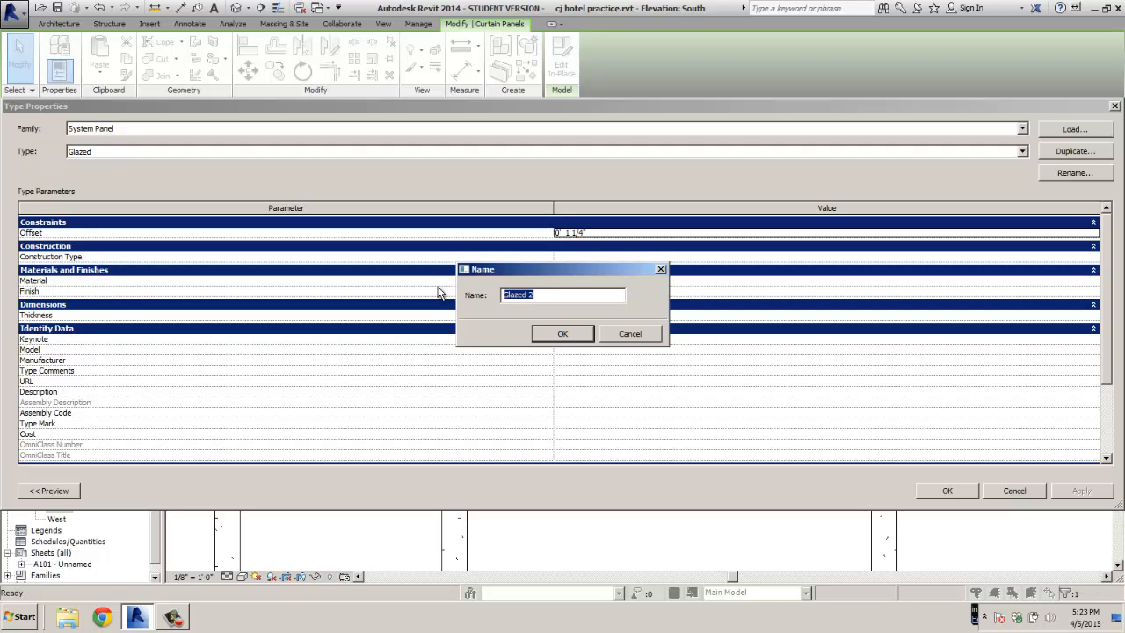
pyautogui.write('gla')
pyautogui.click(553, 335)
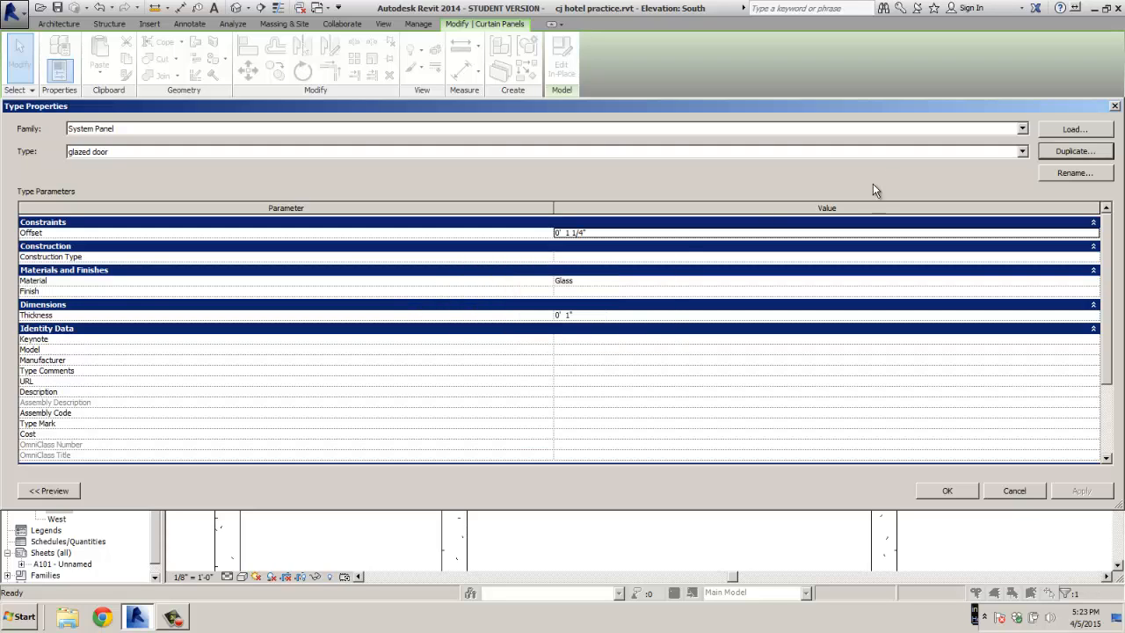
# Load Curtain Wall-Store Front-Dbl.rfa and assign it to the panel as Store Front Double Door
pyautogui.click(1073, 129)
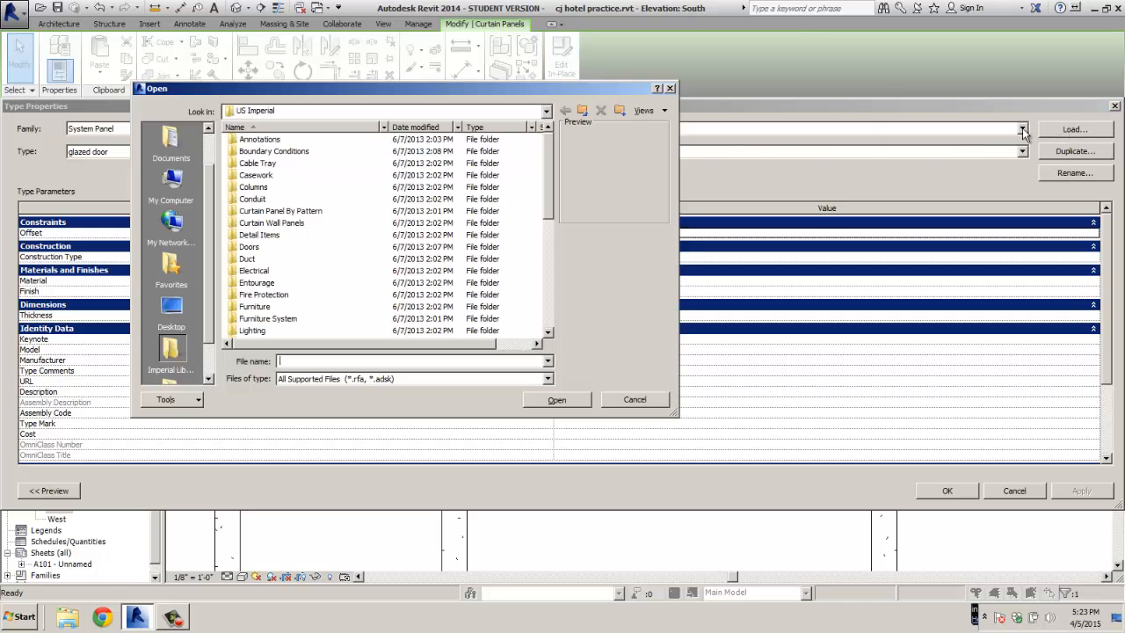
pyautogui.doubleClick(248, 247)
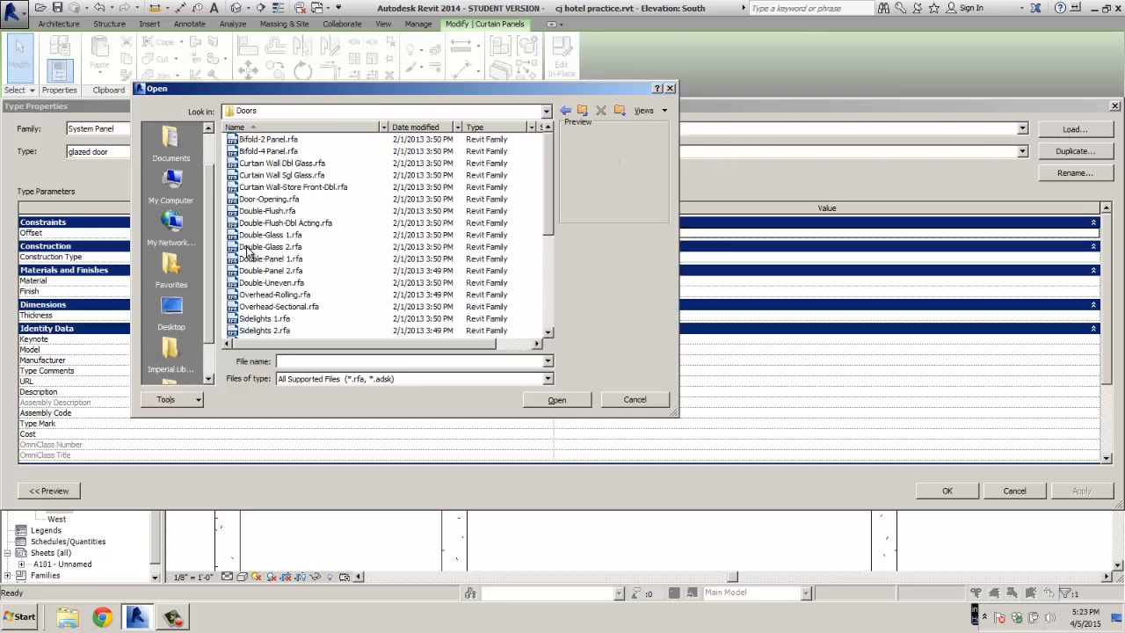
pyautogui.doubleClick(294, 187)
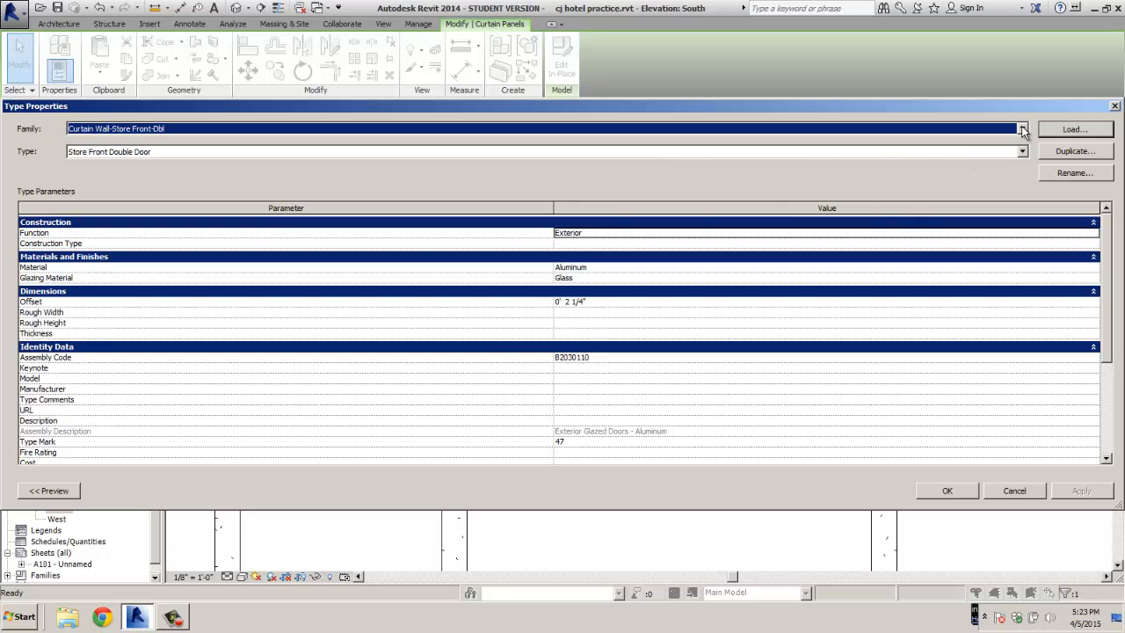
pyautogui.click(1022, 128)
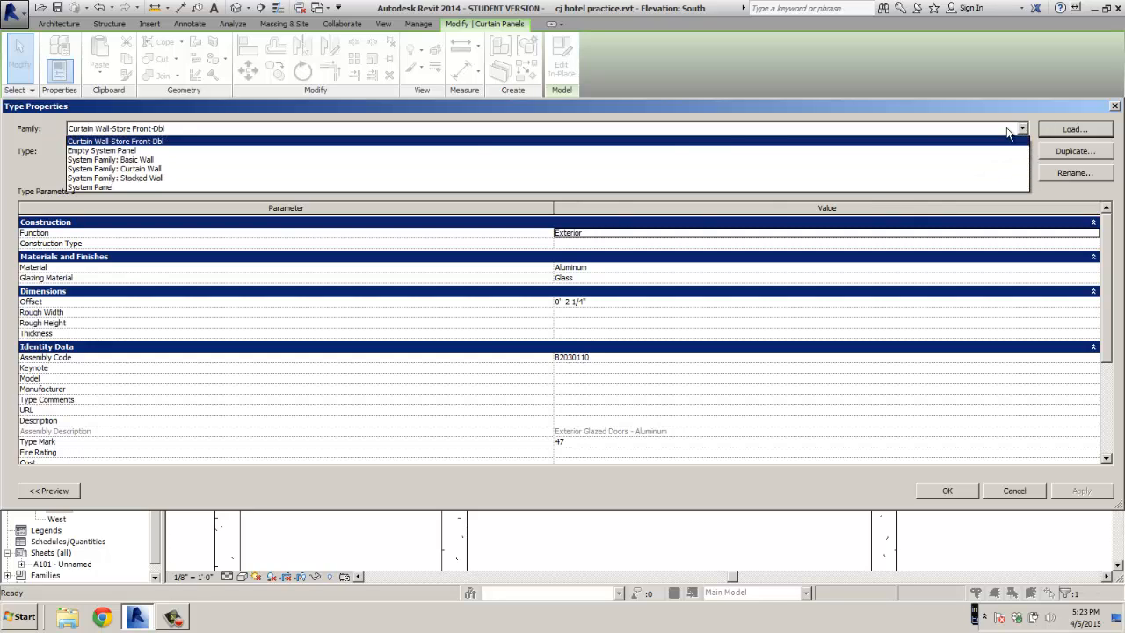
pyautogui.click(112, 141)
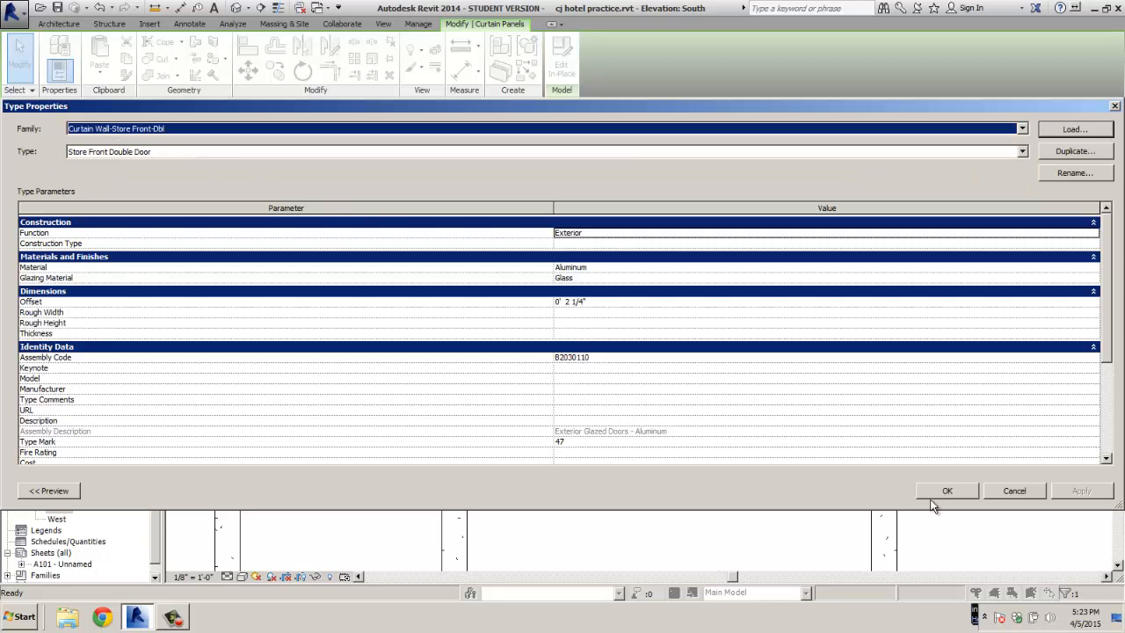
pyautogui.click(961, 493)
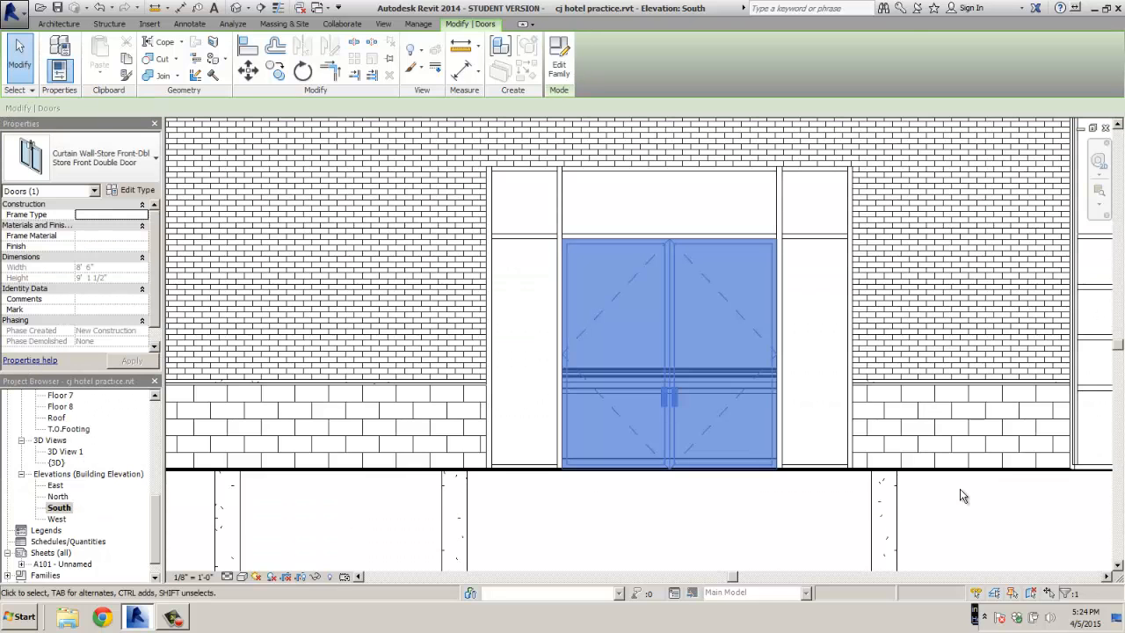
pyautogui.click(736, 506)
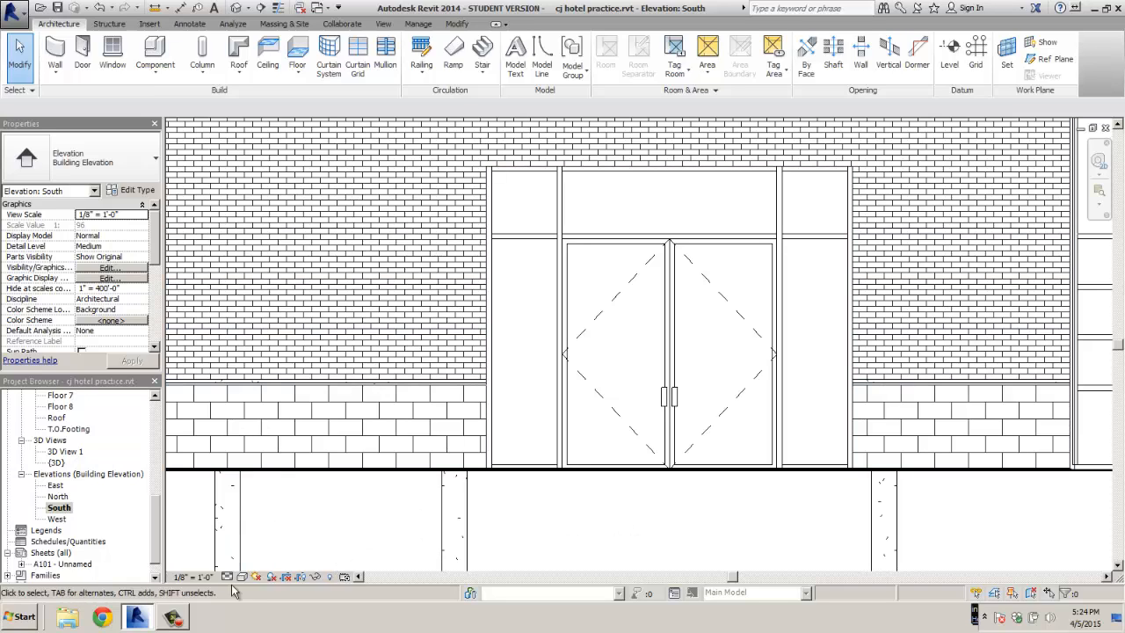
# Open the default {3D} view and orbit the hotel to inspect the new storefront door and curved facade
pyautogui.click(56, 462)
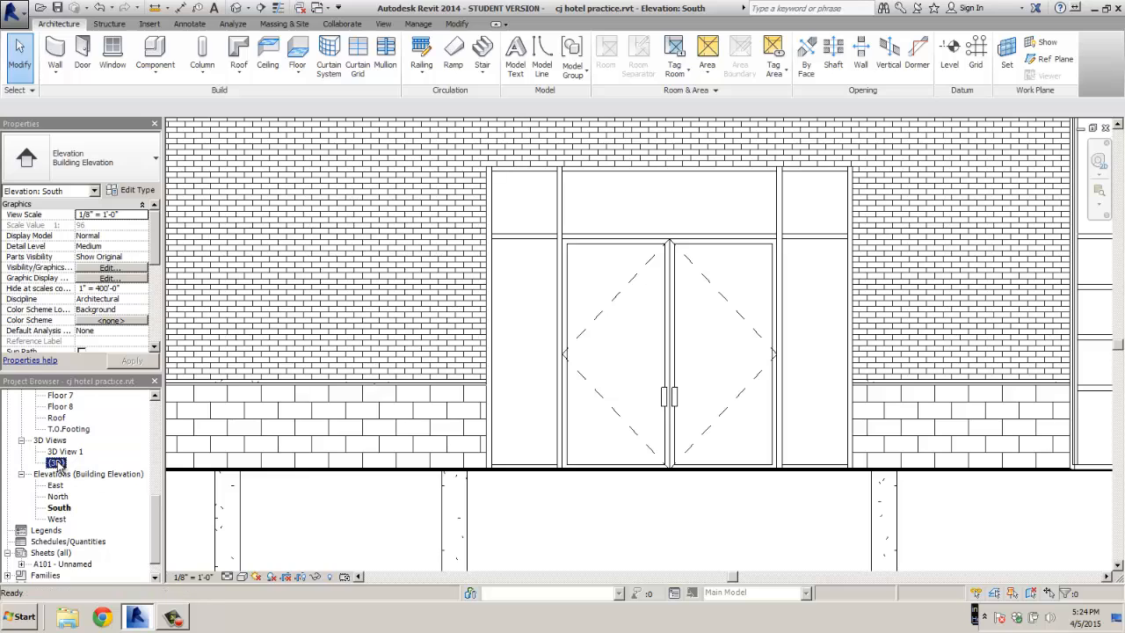
pyautogui.doubleClick(56, 462)
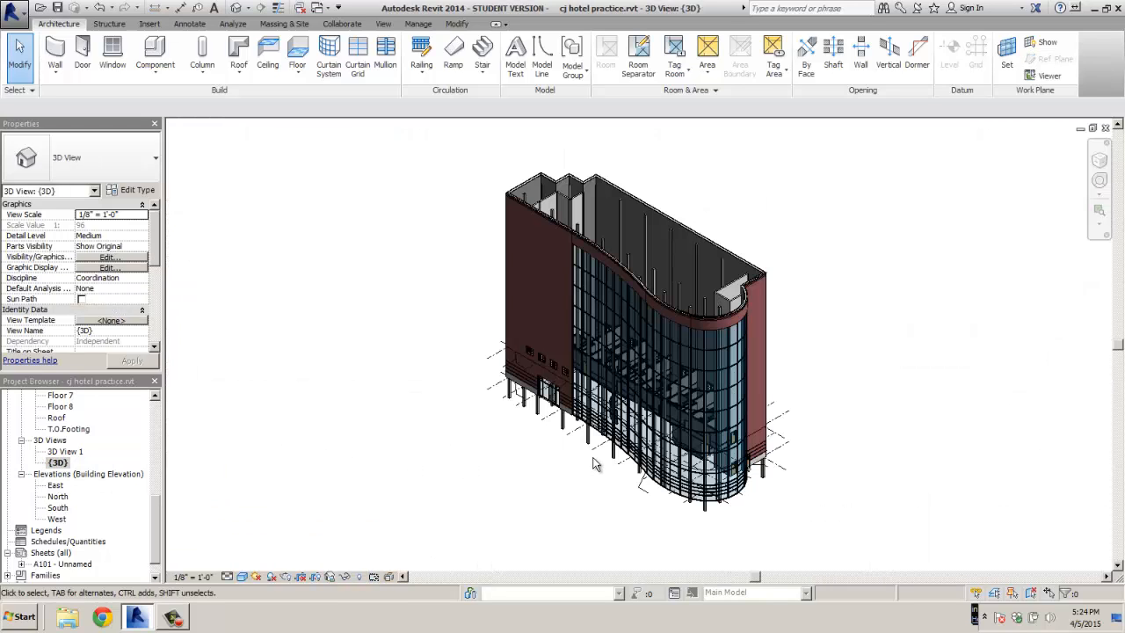
pyautogui.keyDown('shift'); pyautogui.moveTo(594, 467); pyautogui.dragTo(556, 454, button='middle'); pyautogui.keyUp('shift')
pyautogui.scroll(6, 547, 448)
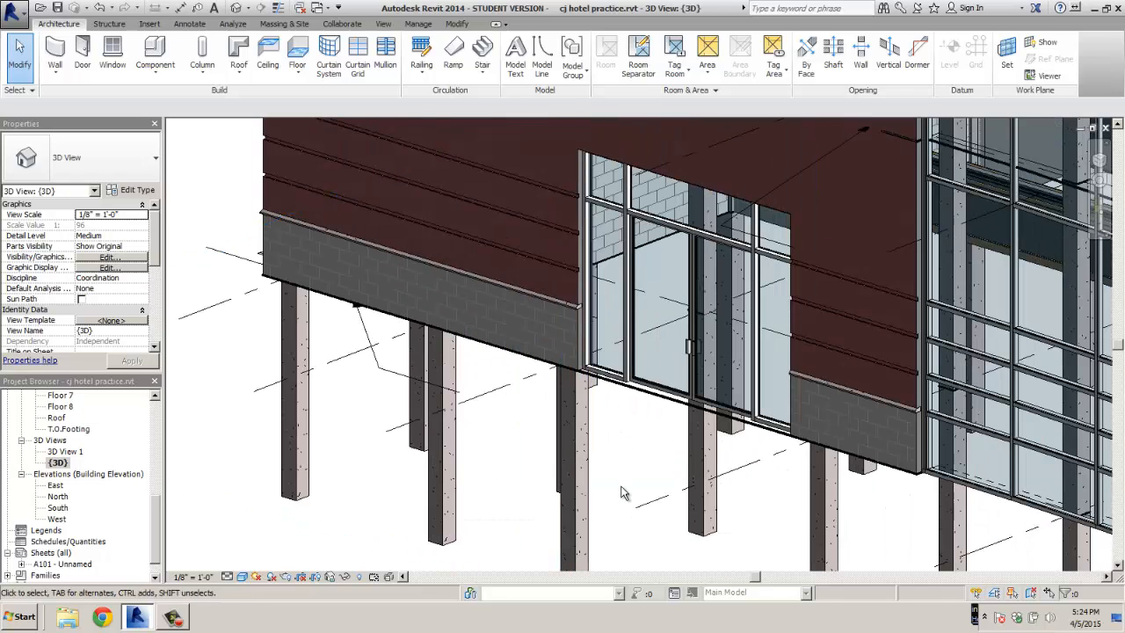
pyautogui.scroll(-3, 624, 493)
pyautogui.scroll(-2, 771, 533)
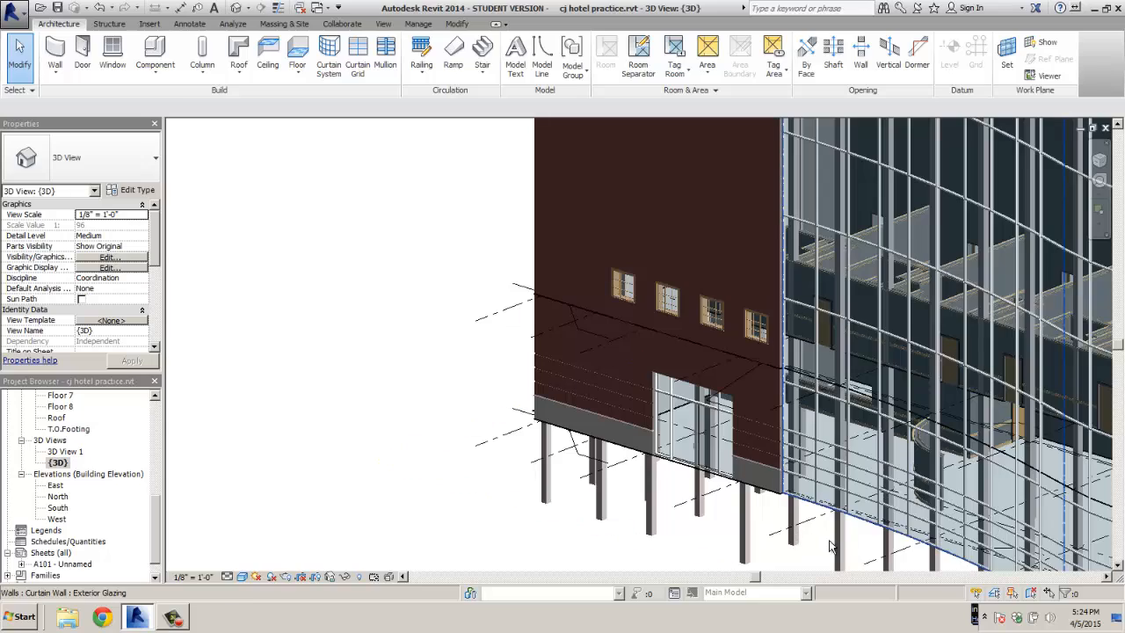
pyautogui.keyDown('shift'); pyautogui.moveTo(831, 546); pyautogui.dragTo(861, 512, button='middle'); pyautogui.keyUp('shift')
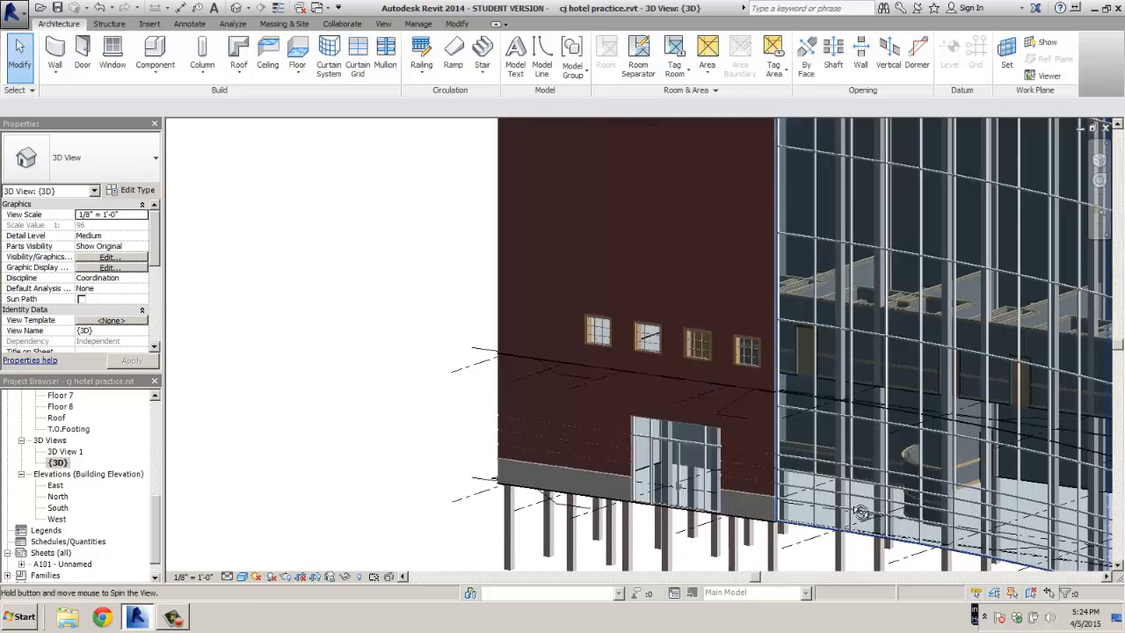
pyautogui.scroll(-6, 860, 513)
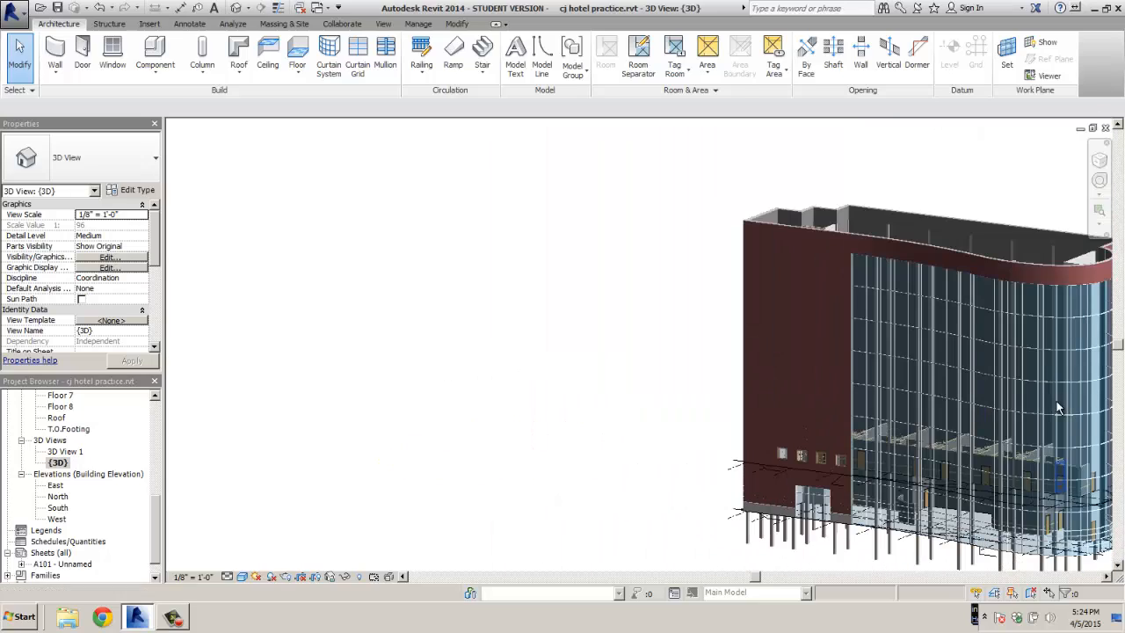
pyautogui.scroll(5, 1059, 408)
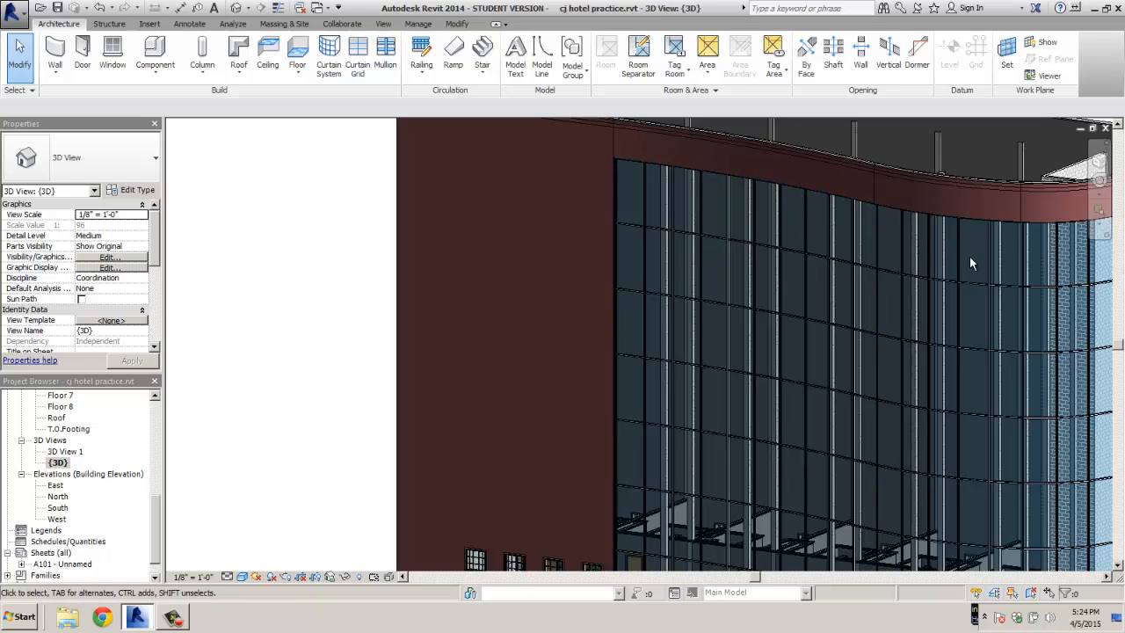
pyautogui.scroll(-6, 838, 313)
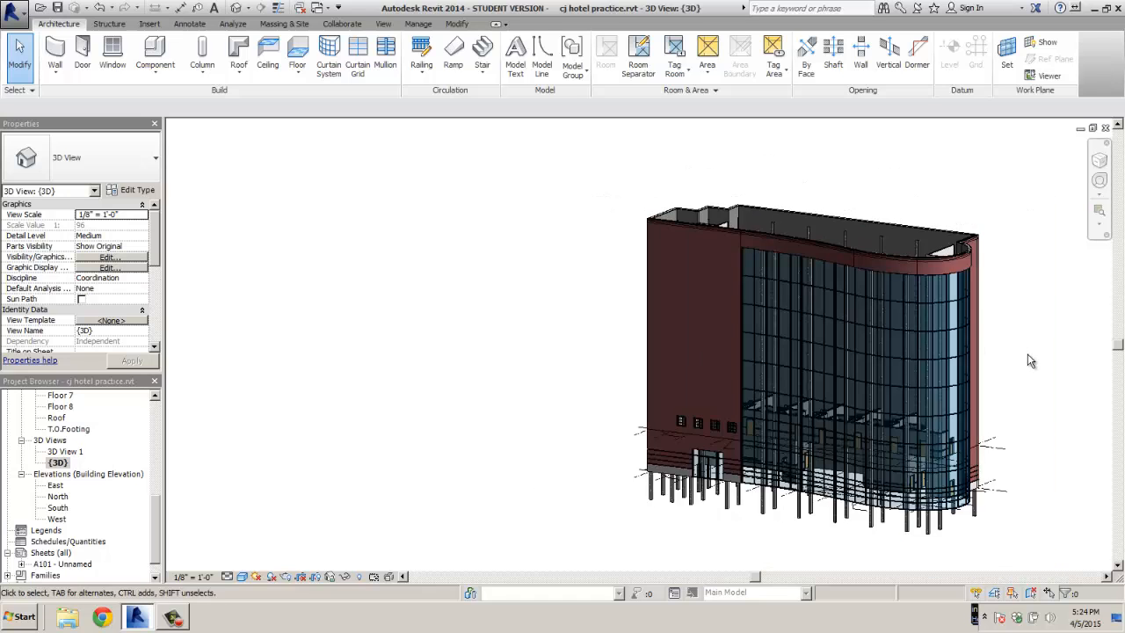
pyautogui.keyDown('shift'); pyautogui.moveTo(1030, 361); pyautogui.dragTo(932, 391, button='middle'); pyautogui.keyUp('shift')
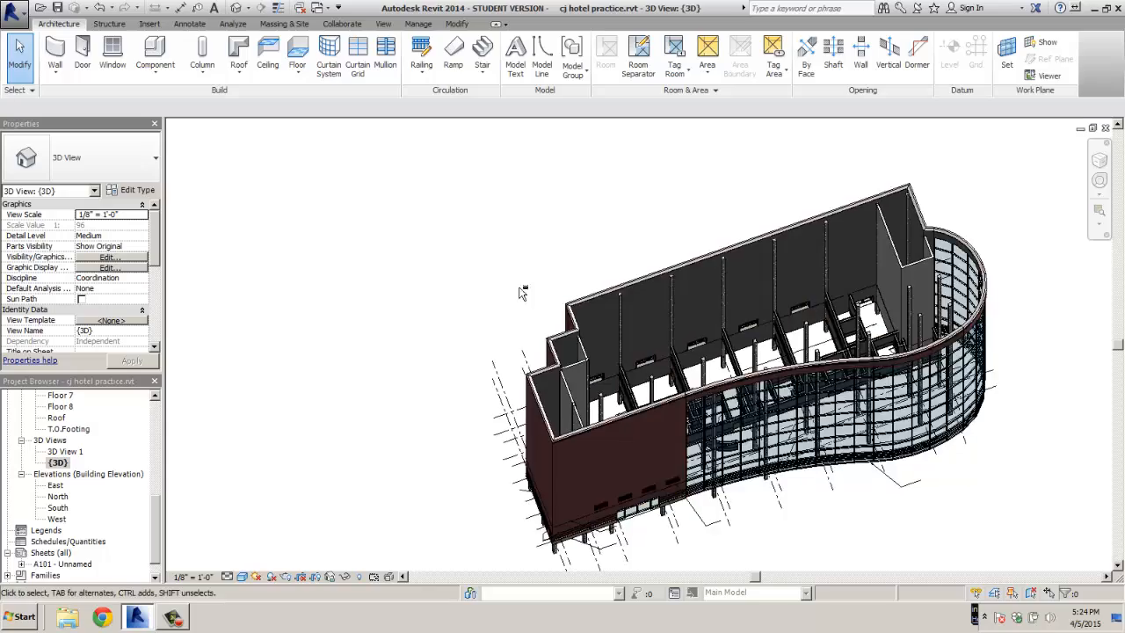
pyautogui.keyDown('shift'); pyautogui.moveTo(522, 293); pyautogui.dragTo(409, 287, button='middle'); pyautogui.keyUp('shift')
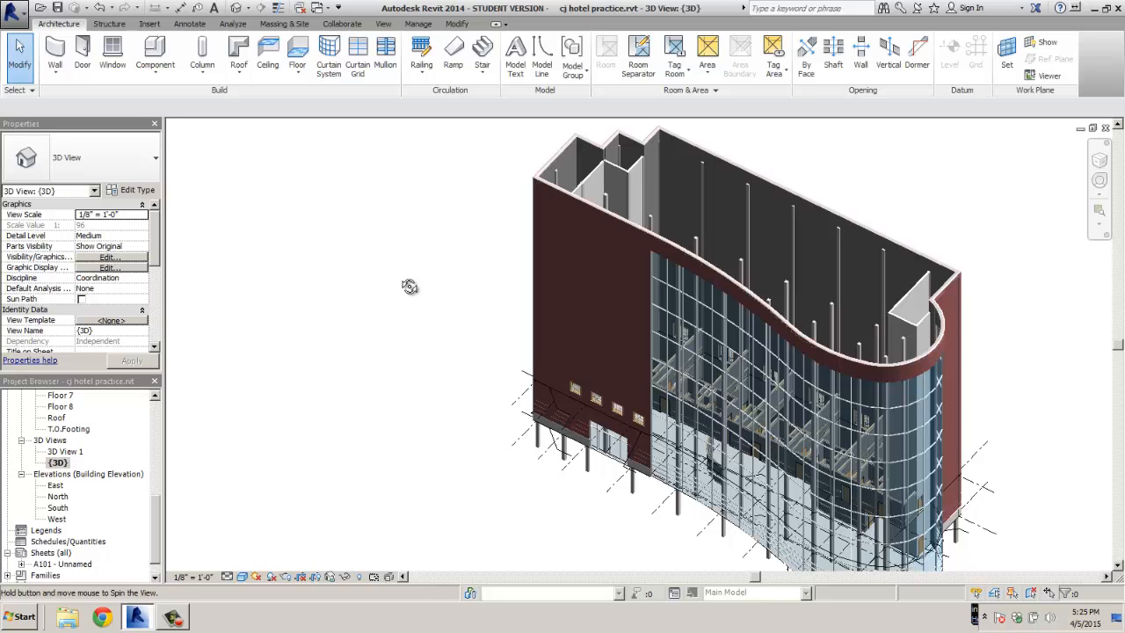
pyautogui.keyDown('shift'); pyautogui.moveTo(409, 286); pyautogui.dragTo(401, 281, button='middle'); pyautogui.keyUp('shift')
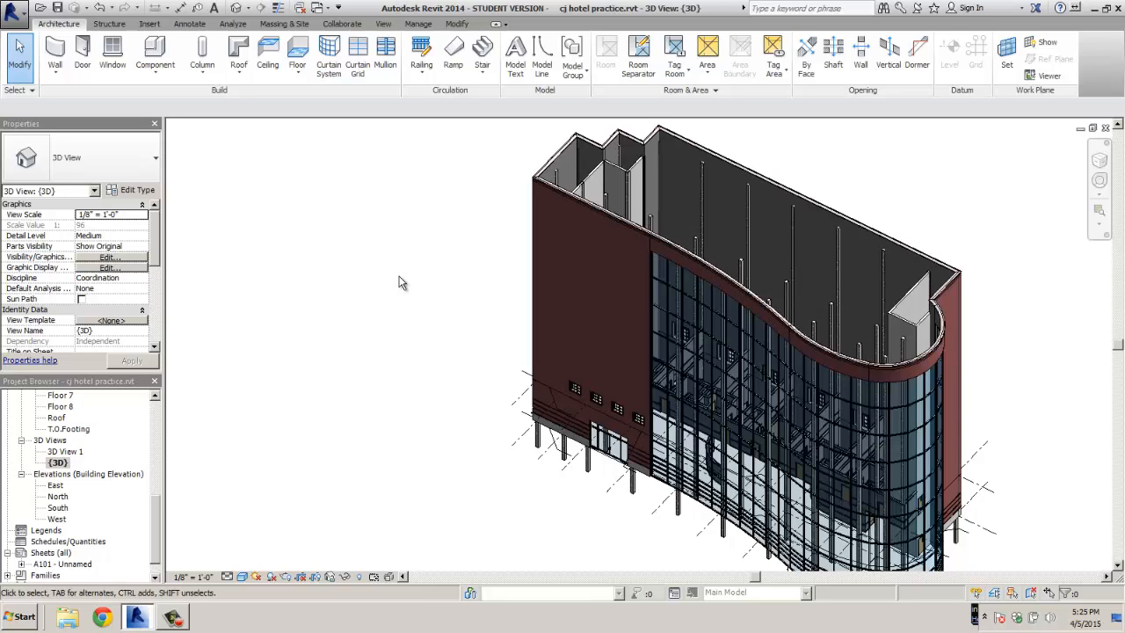
# Pan the model, then open the Floor 1 floor plan from the Project Browser
pyautogui.moveTo(425, 303); pyautogui.dragTo(356, 283, button='middle')
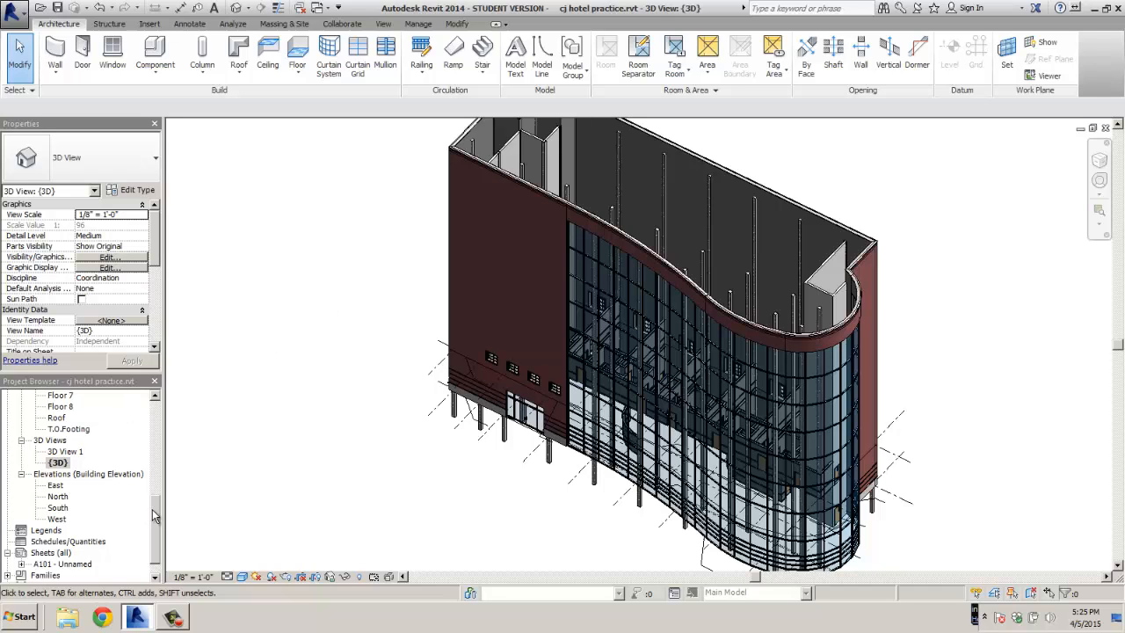
pyautogui.moveTo(152, 509); pyautogui.dragTo(154, 400)
pyautogui.doubleClick(60, 439)
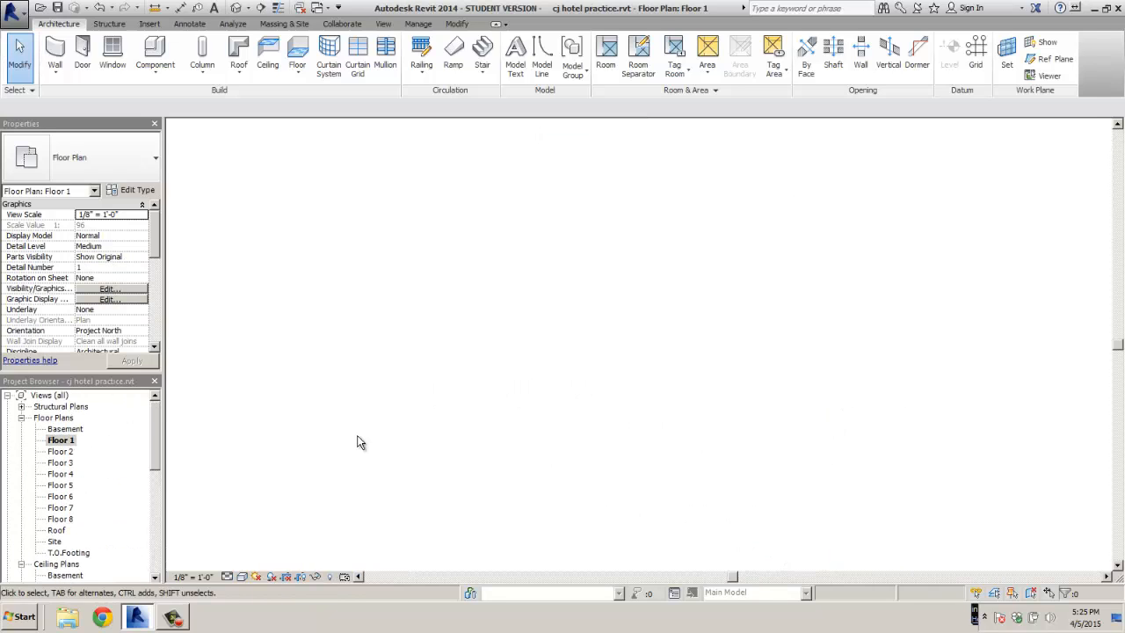
# Zoom in on the elevator shaft in the Floor 1 plan
pyautogui.scroll(-5, 365, 435)
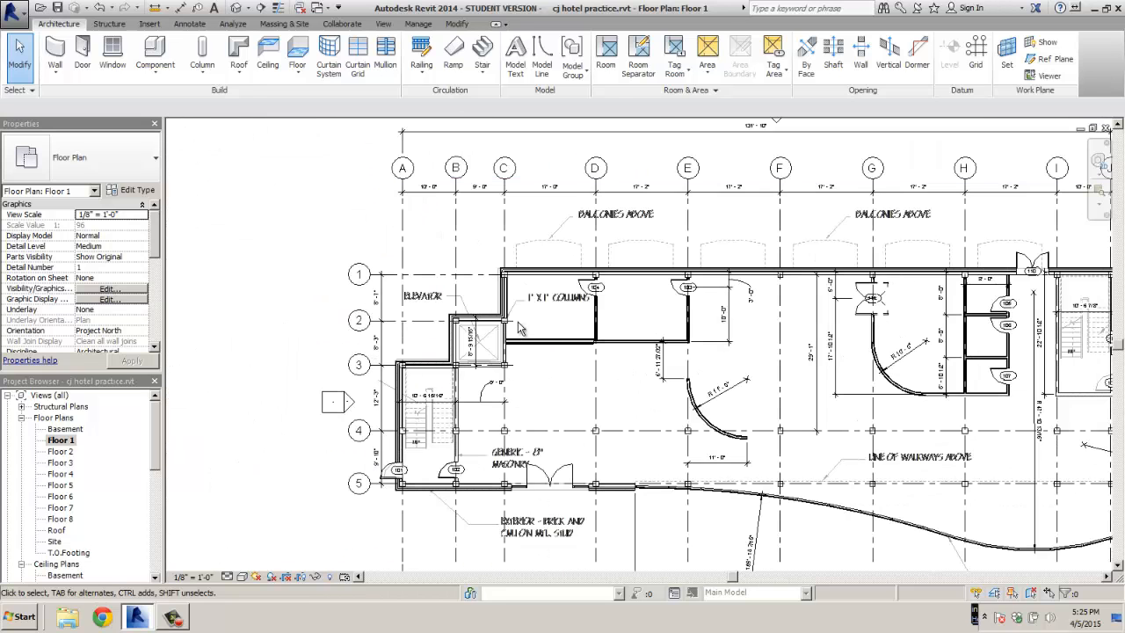
pyautogui.scroll(4, 521, 453)
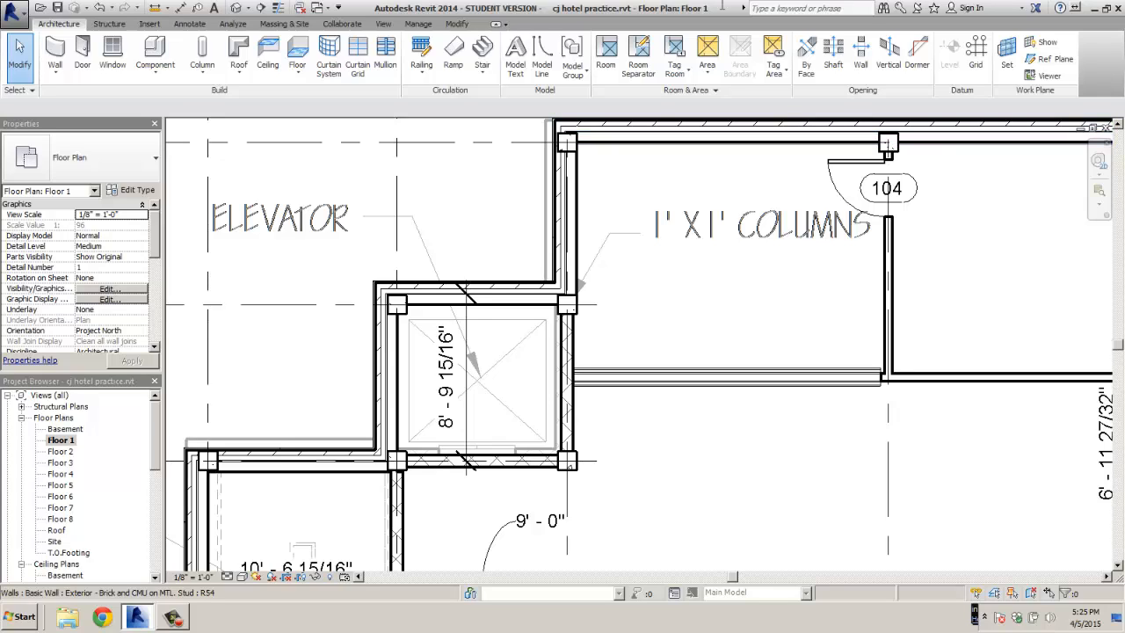
pyautogui.click(857, 7)
# Search Revit Help for 'elevator door' and read through the About Doors topic
pyautogui.write('elevator door')
pyautogui.press('Return')
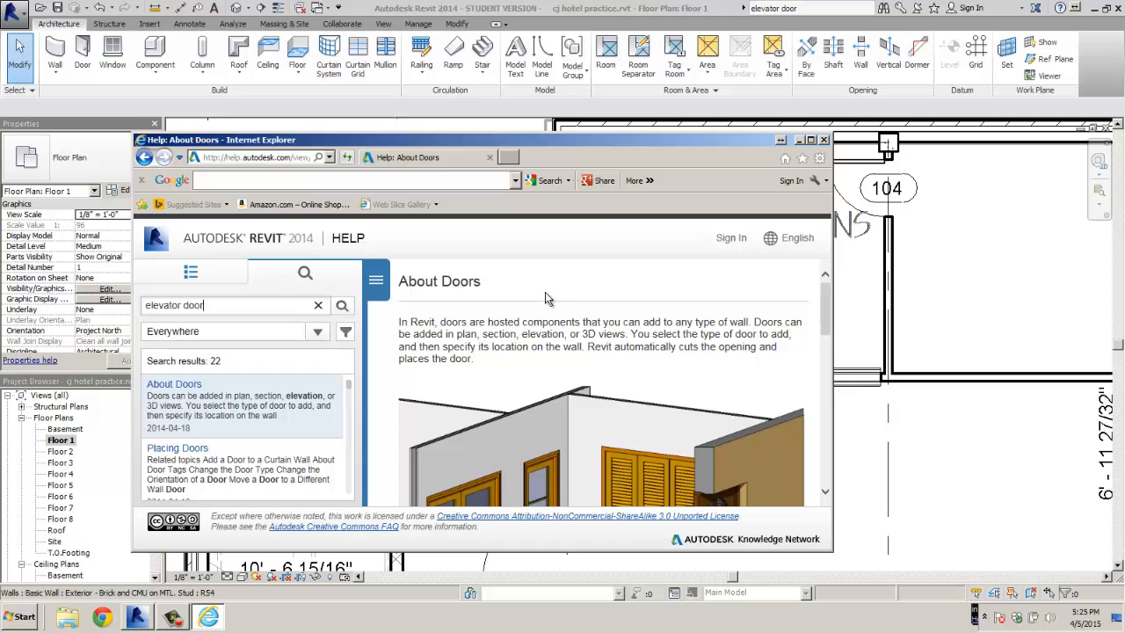
pyautogui.scroll(-2, 551, 299)
pyautogui.scroll(-2, 552, 294)
pyautogui.scroll(2, 552, 294)
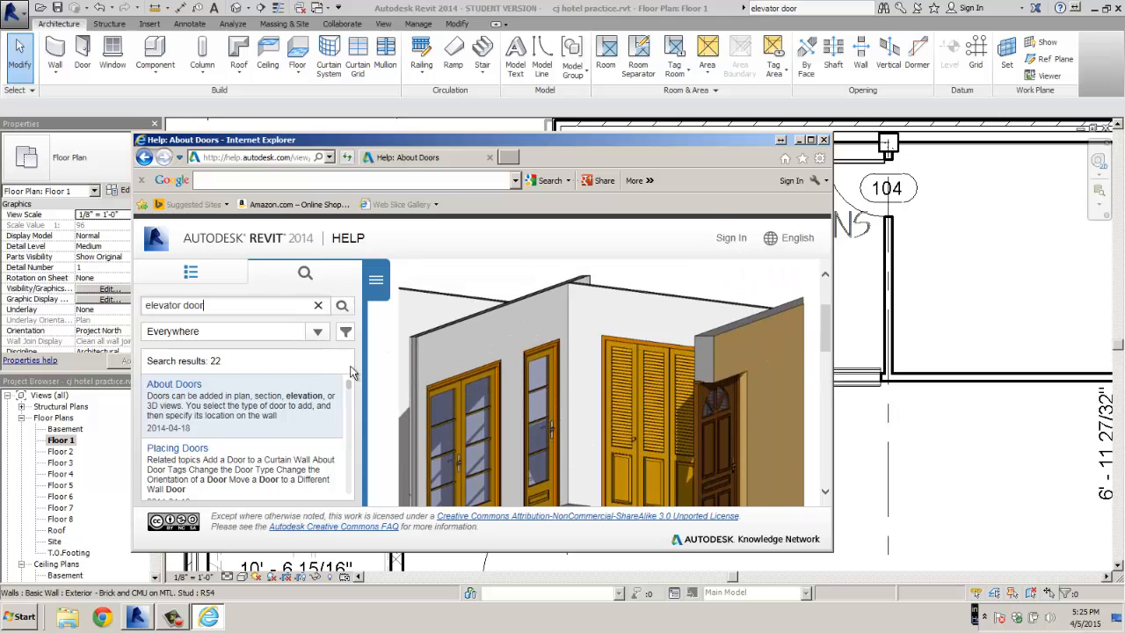
pyautogui.scroll(-6, 523, 375)
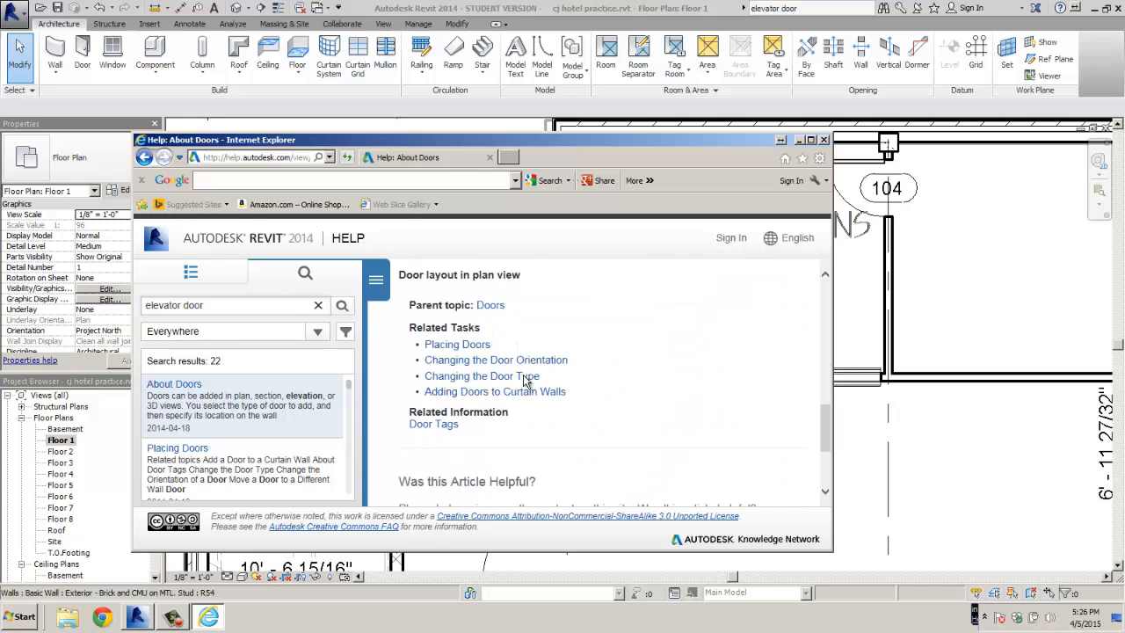
pyautogui.scroll(-2, 523, 375)
pyautogui.scroll(4, 523, 375)
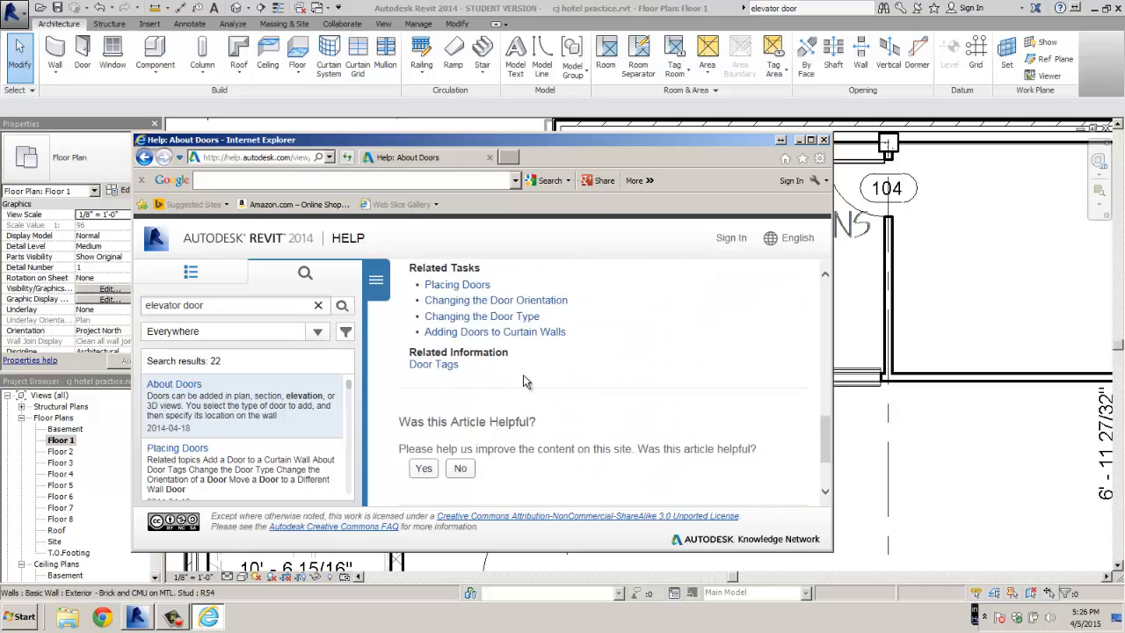
# Search the web for 'arcat' and open the ARCAT website
pyautogui.click(307, 182)
pyautogui.write('a')
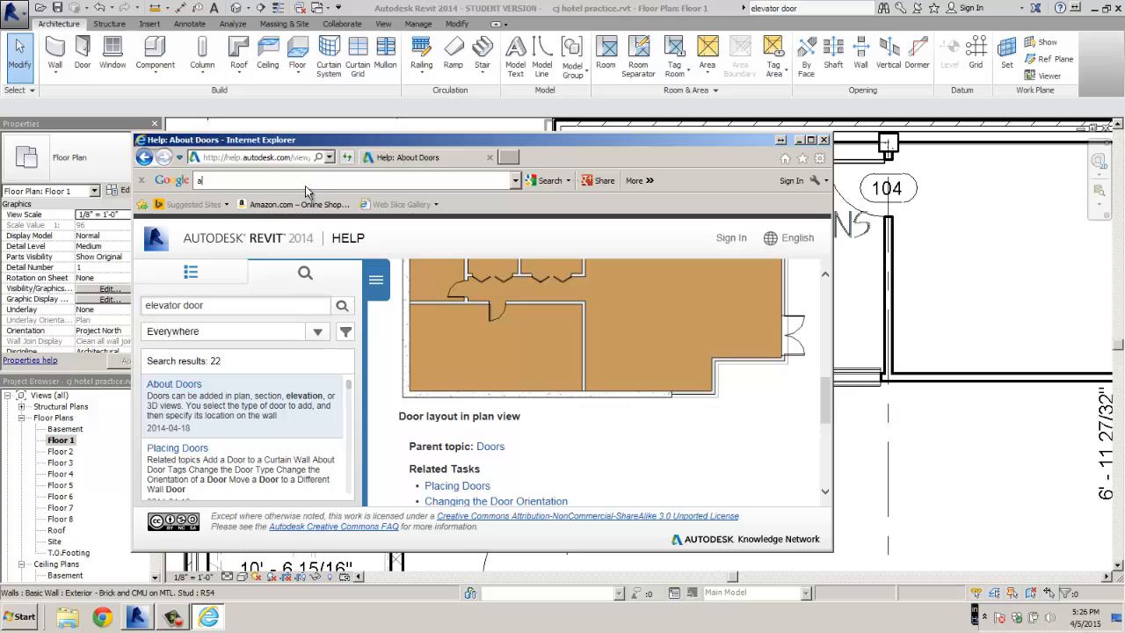
pyautogui.write('rcat')
pyautogui.press('Return')
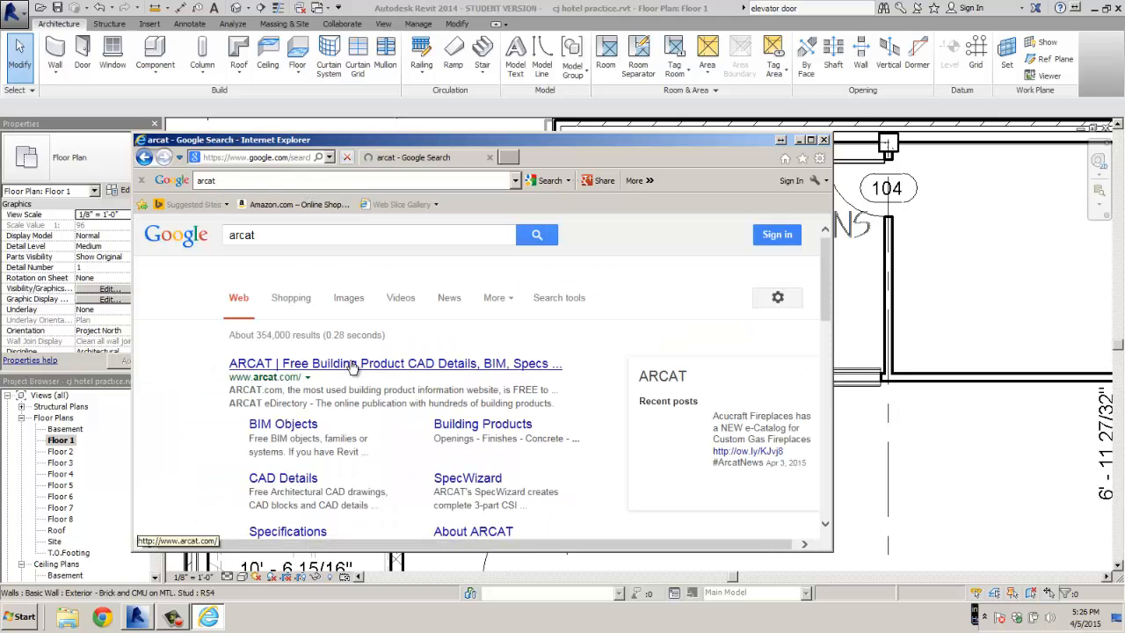
pyautogui.click(352, 364)
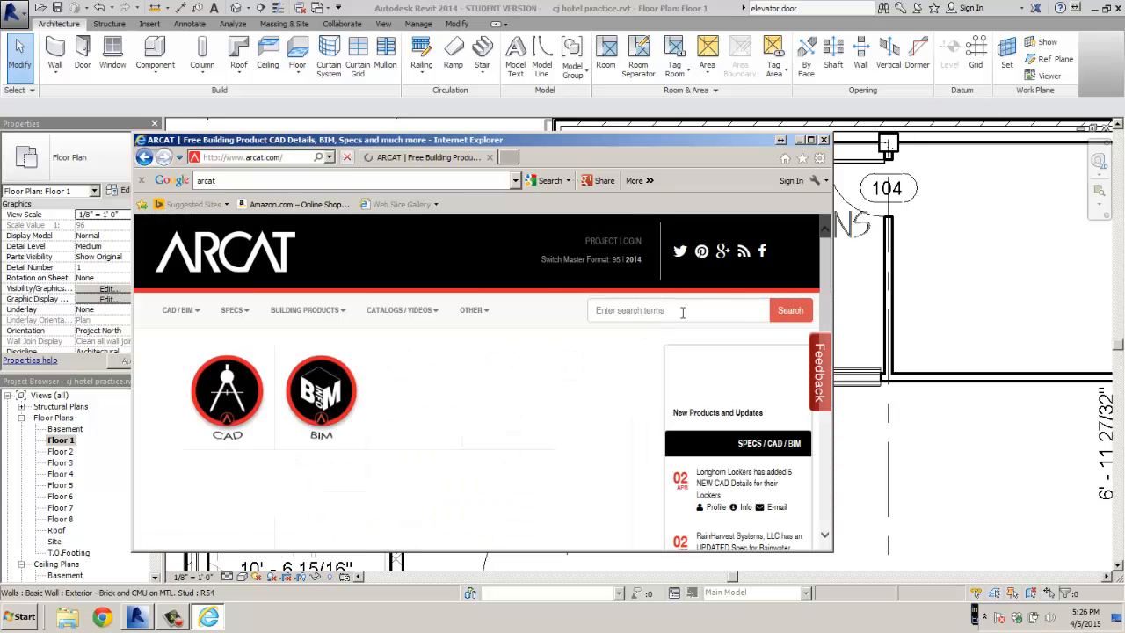
# Search ARCAT for 'elevator door', check Savaria's BIM files, then return to the Elevator Doors list
pyautogui.click(682, 312)
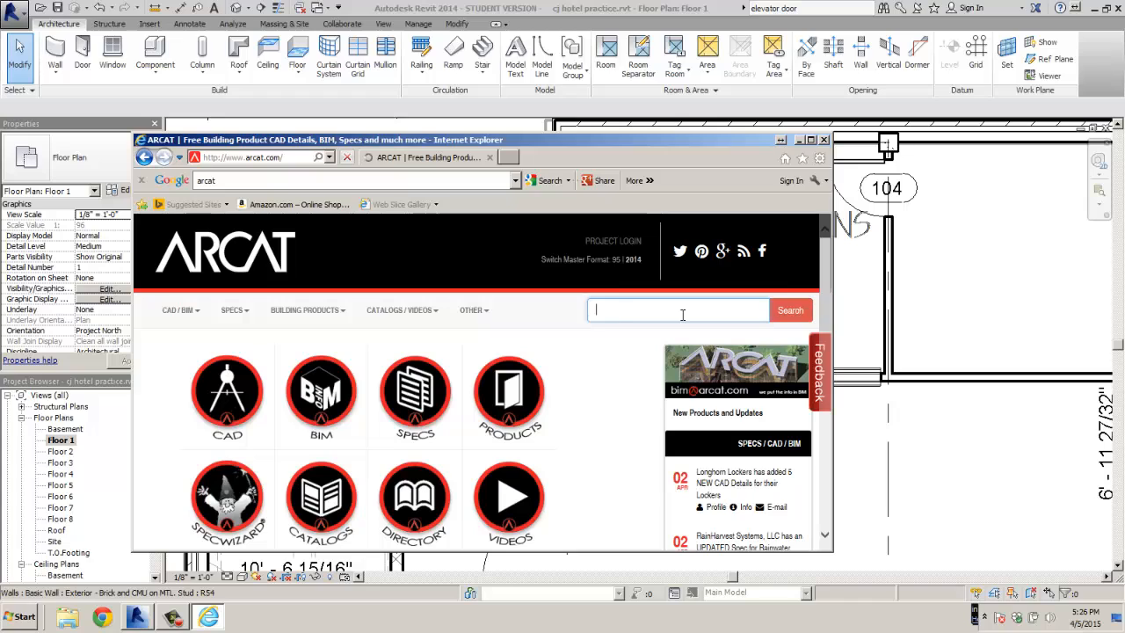
pyautogui.write('elevator doors')
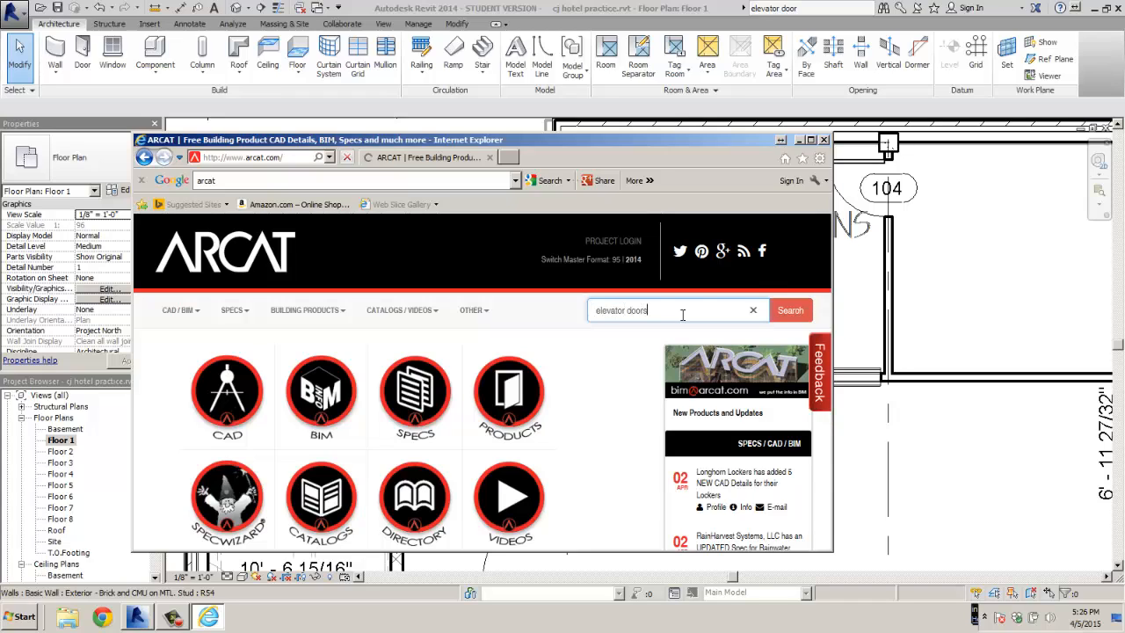
pyautogui.press('Return')
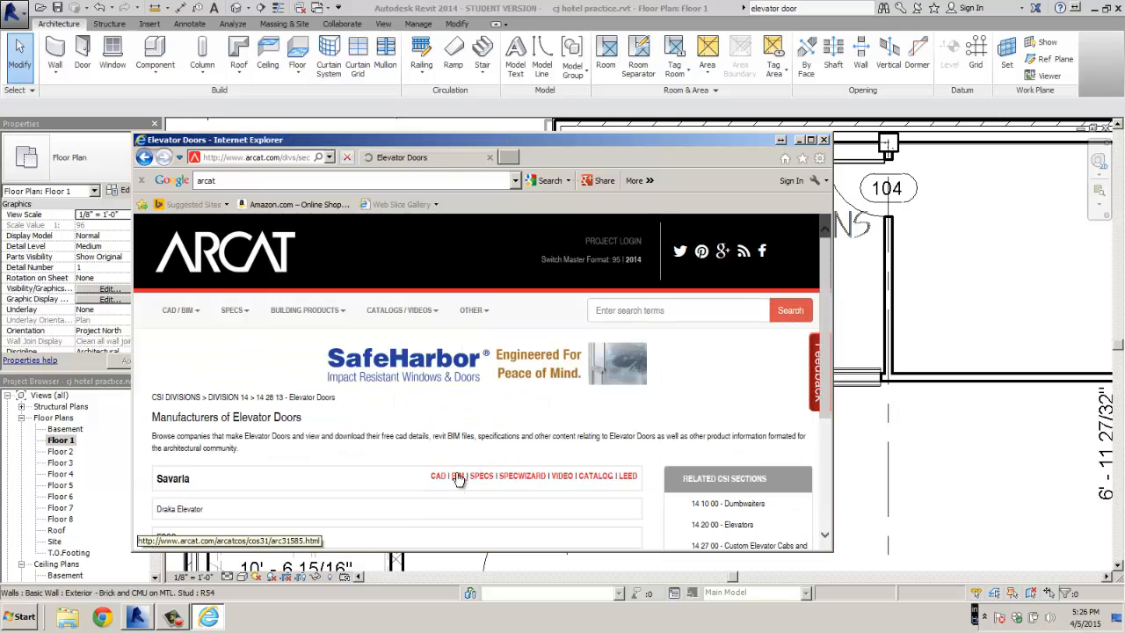
pyautogui.click(459, 476)
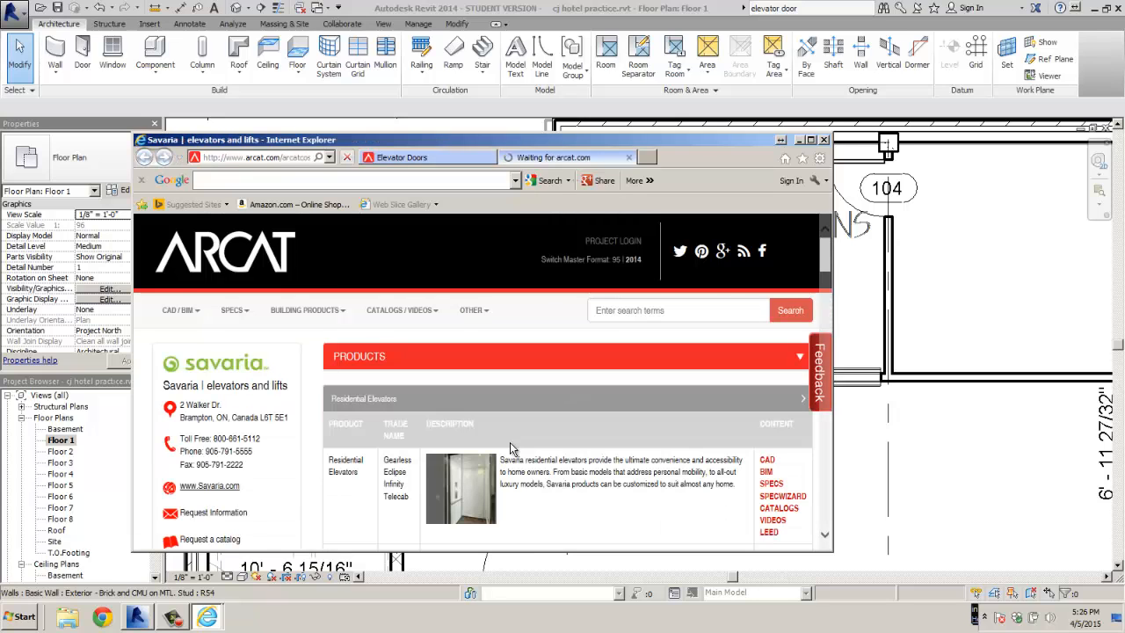
pyautogui.scroll(-2, 510, 448)
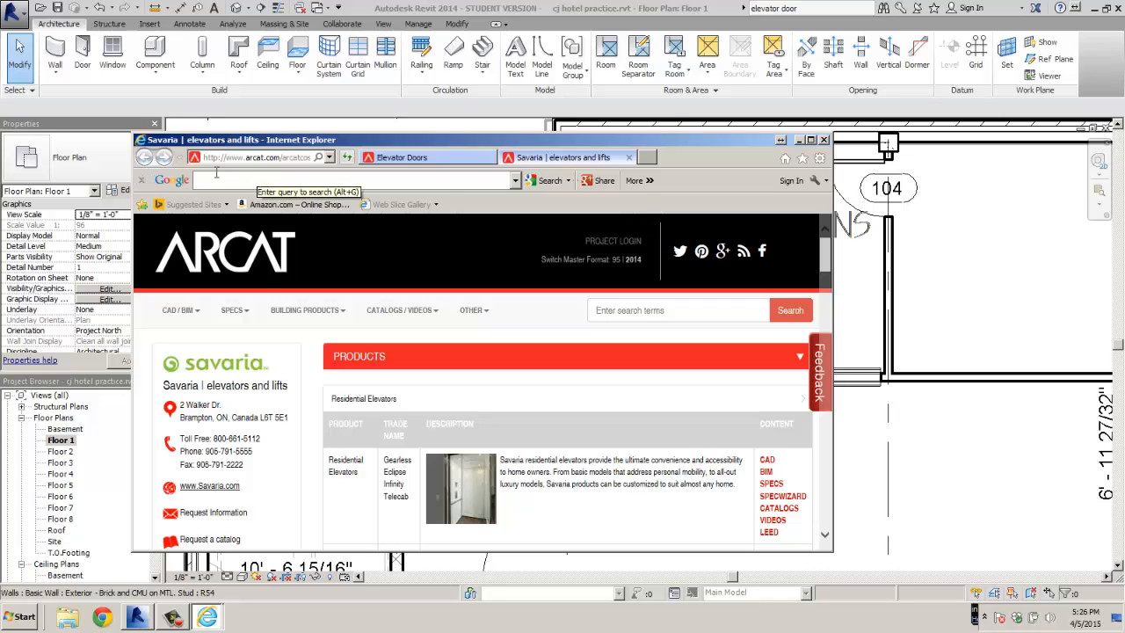
pyautogui.click(628, 159)
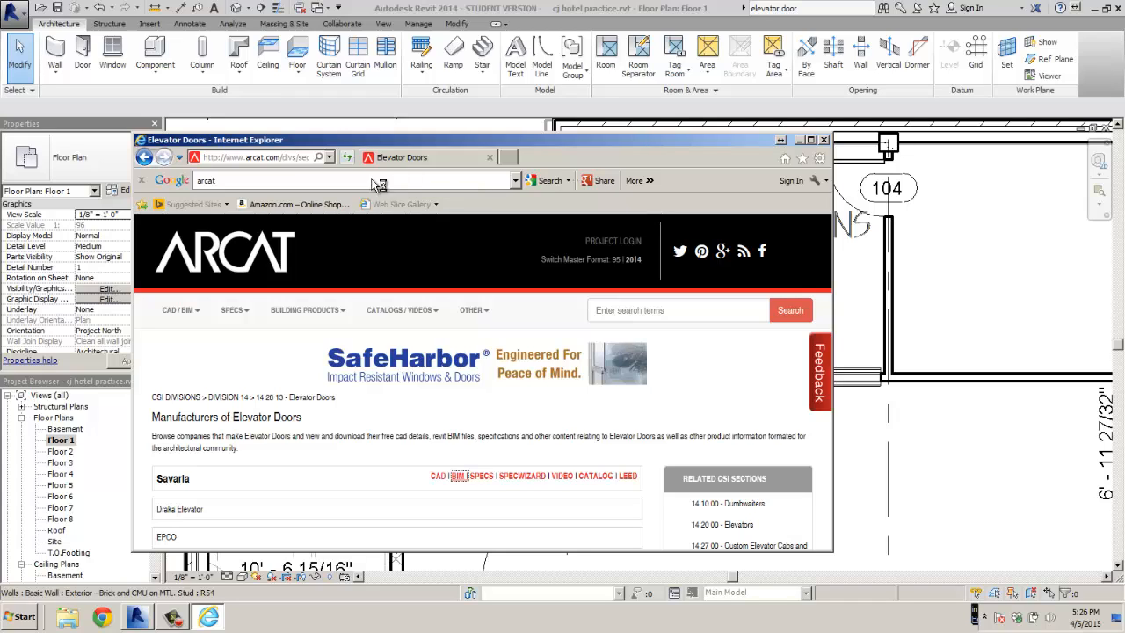
# Search the web for 'autodesk seek' and open the Autodesk Seek catalogue
pyautogui.click(373, 182)
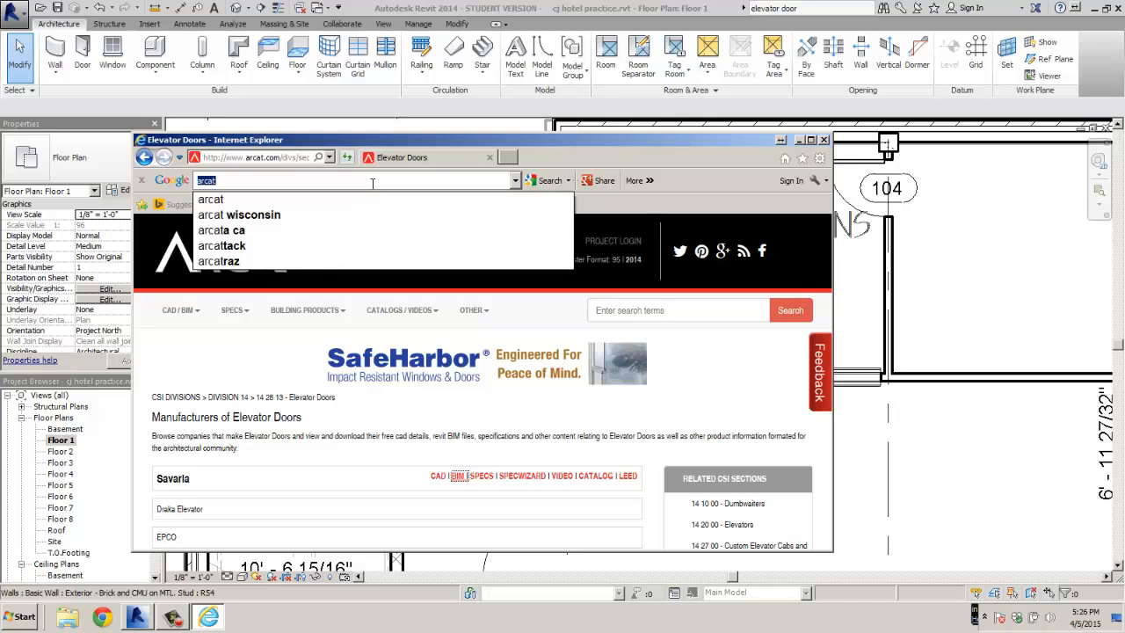
pyautogui.write('autodesk seek')
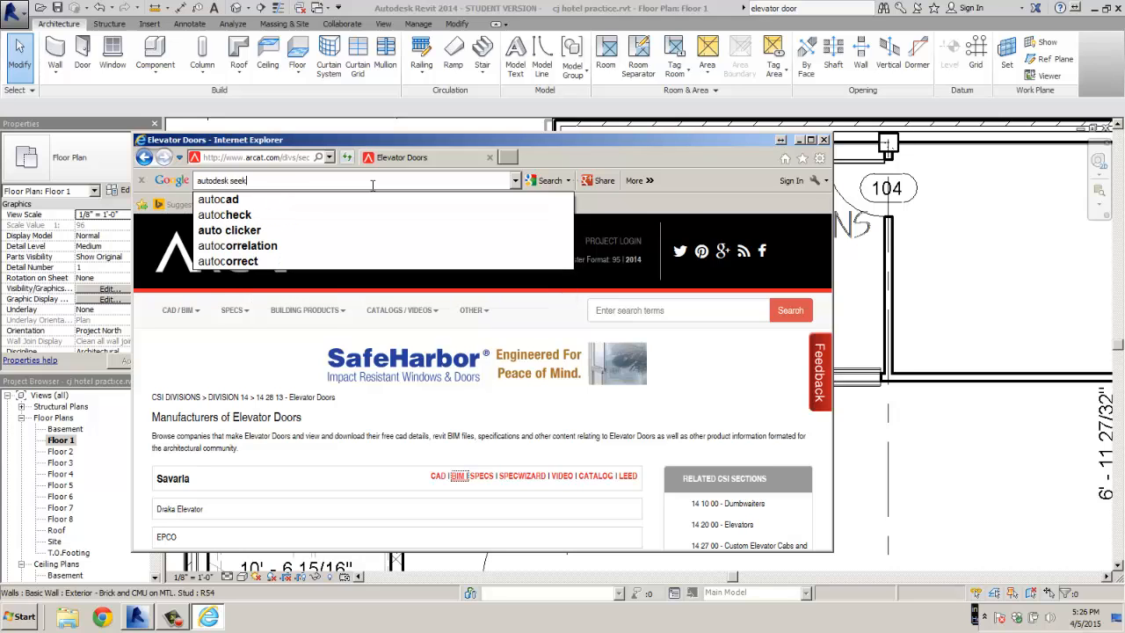
pyautogui.press('Return')
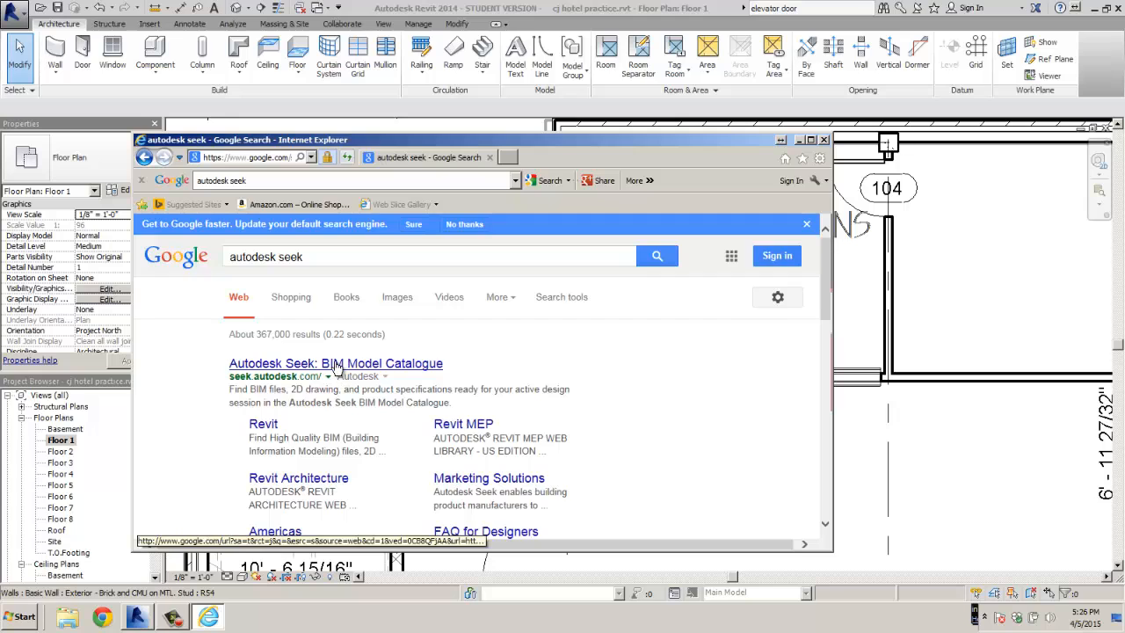
pyautogui.click(337, 364)
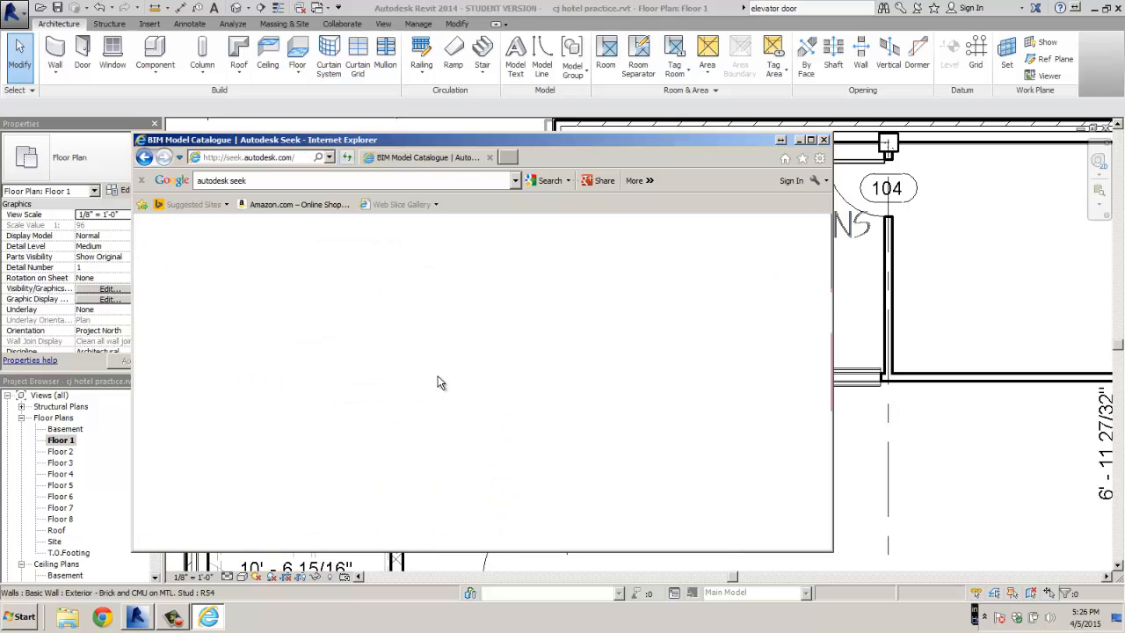
# Browse the Seek BIM files down to Building and open the DOORS [477] category
pyautogui.scroll(-3, 512, 397)
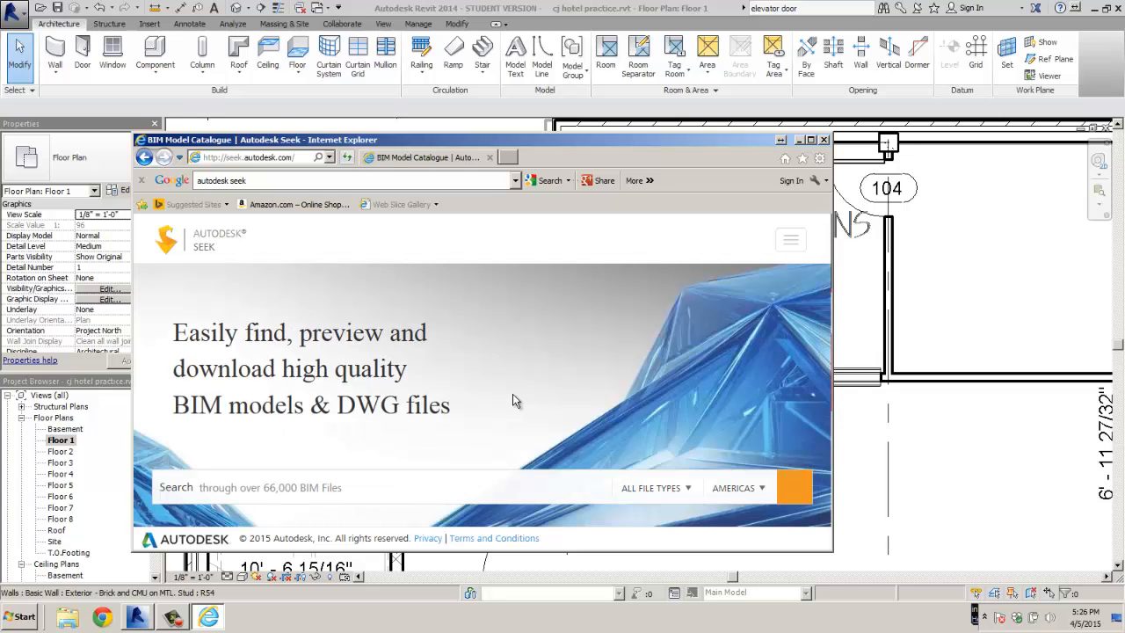
pyautogui.scroll(-5, 512, 397)
pyautogui.scroll(-2, 516, 400)
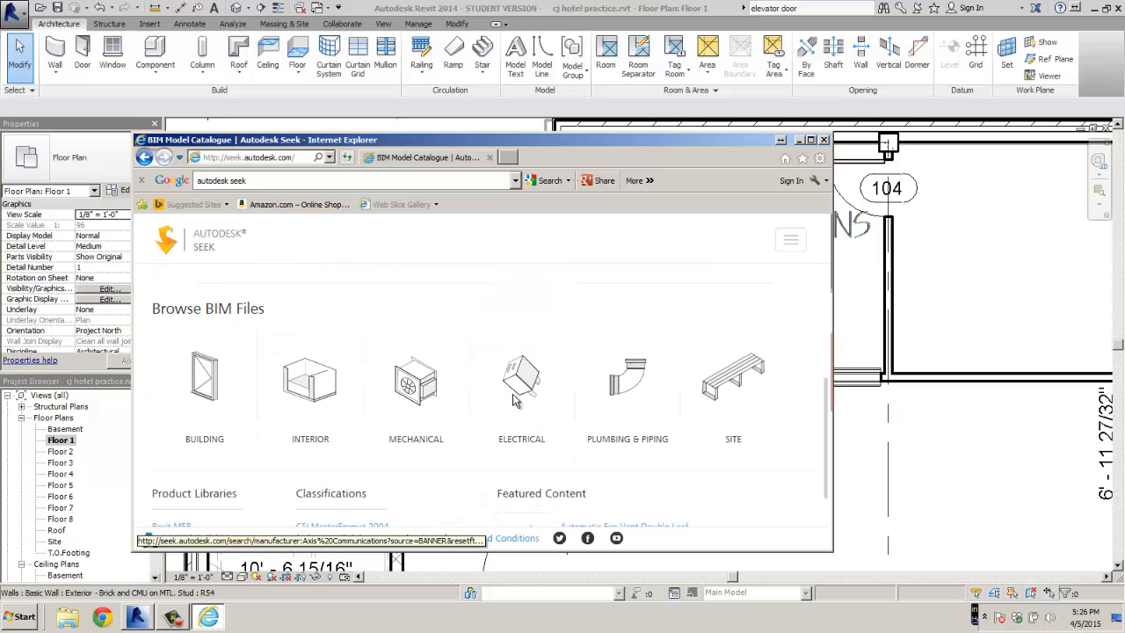
pyautogui.scroll(-2, 516, 401)
pyautogui.scroll(2, 516, 401)
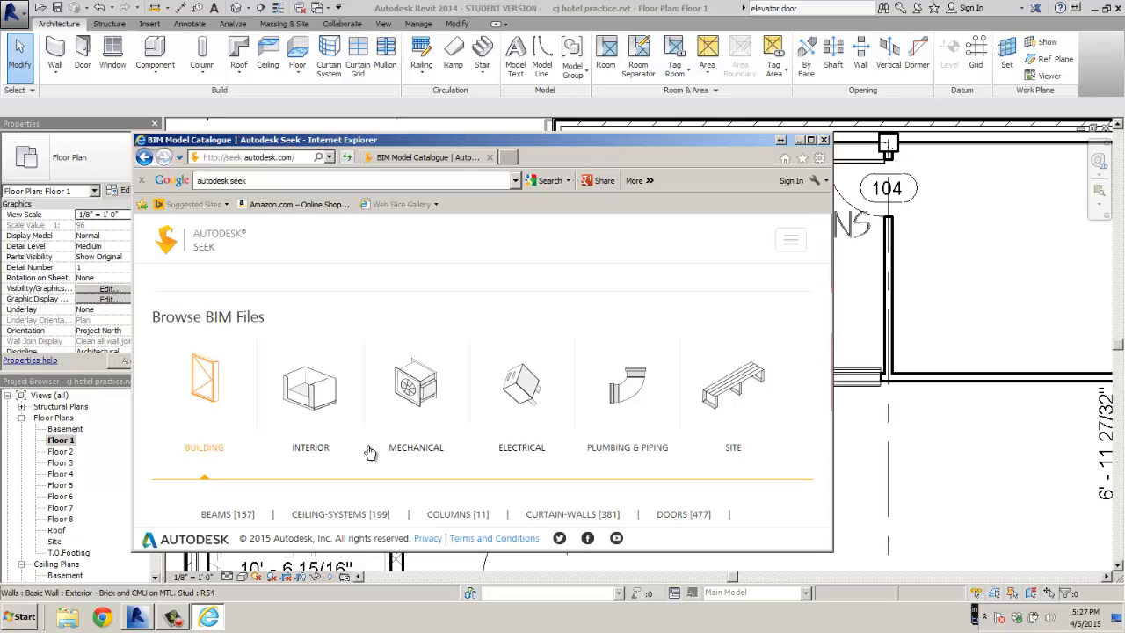
pyautogui.scroll(-2, 370, 451)
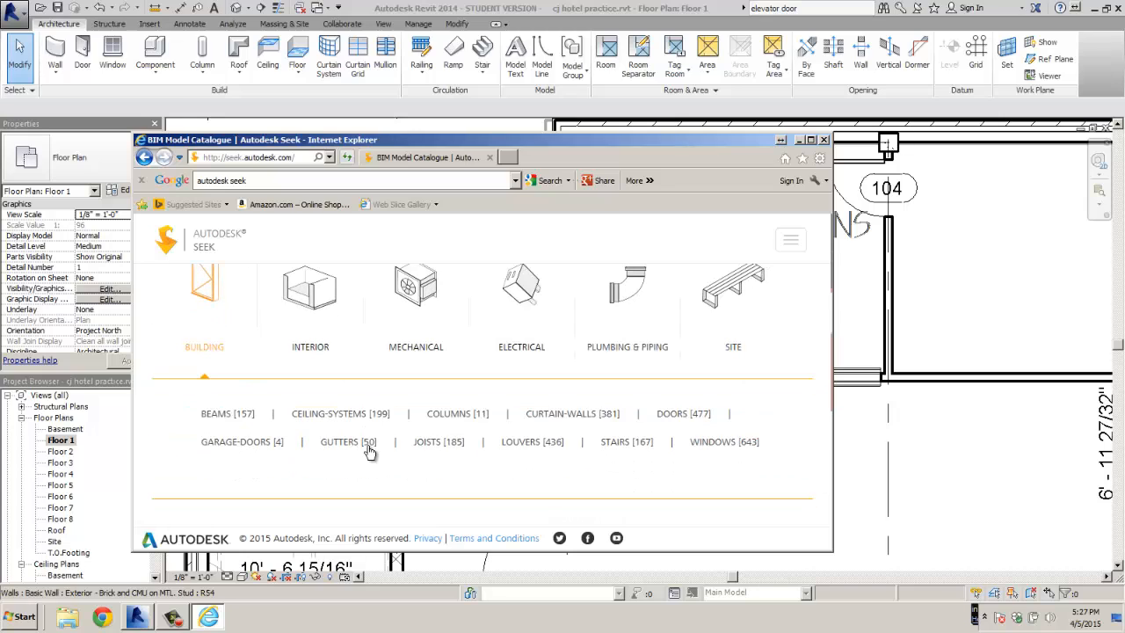
pyautogui.click(679, 415)
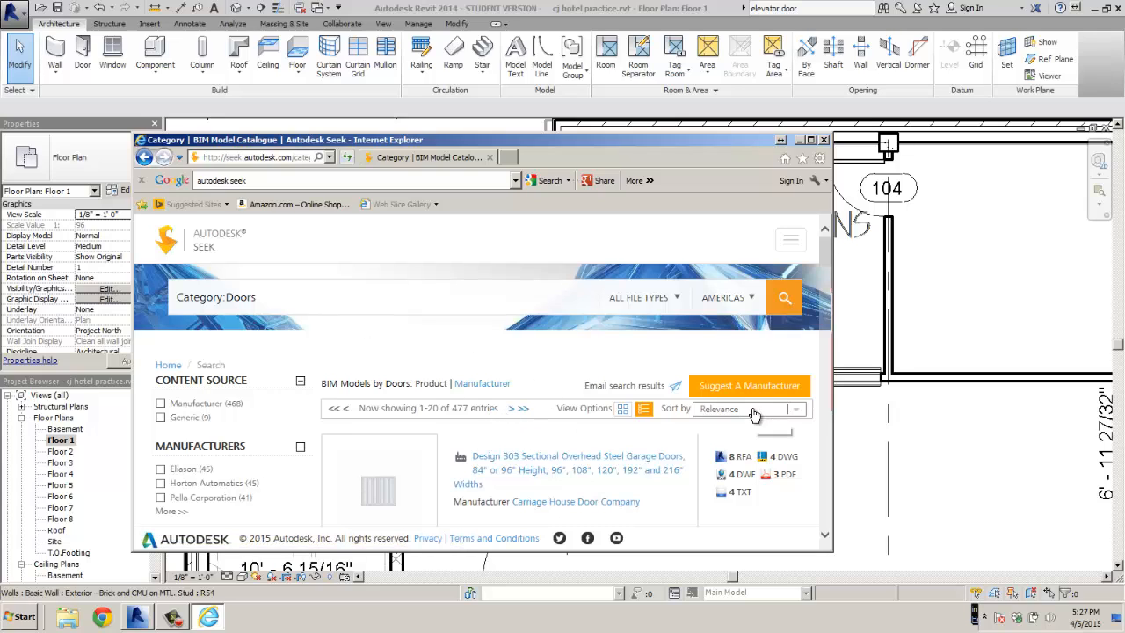
# Search the Seek catalogue for 'elevator doors' and scroll through the results
pyautogui.click(276, 296)
pyautogui.write('elev')
pyautogui.press('BackSpace')
pyautogui.press('BackSpace')
pyautogui.press('BackSpace')
pyautogui.press('BackSpace')
pyautogui.press('BackSpace')
pyautogui.press('BackSpace')
pyautogui.press('BackSpace')
pyautogui.press('BackSpace')
pyautogui.press('BackSpace')
pyautogui.press('BackSpace')
pyautogui.press('BackSpace')
pyautogui.press('BackSpace')
pyautogui.press('BackSpace')
pyautogui.press('BackSpace')
pyautogui.press('BackSpace')
pyautogui.press('BackSpace')
pyautogui.press('BackSpace')
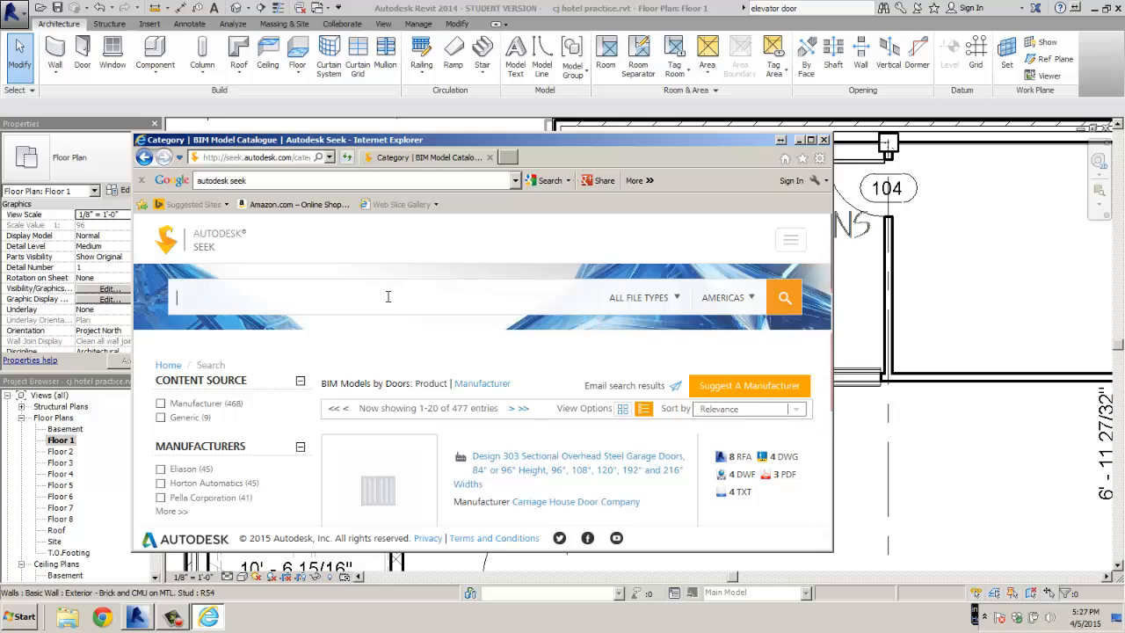
pyautogui.write('elevator doors')
pyautogui.click(787, 300)
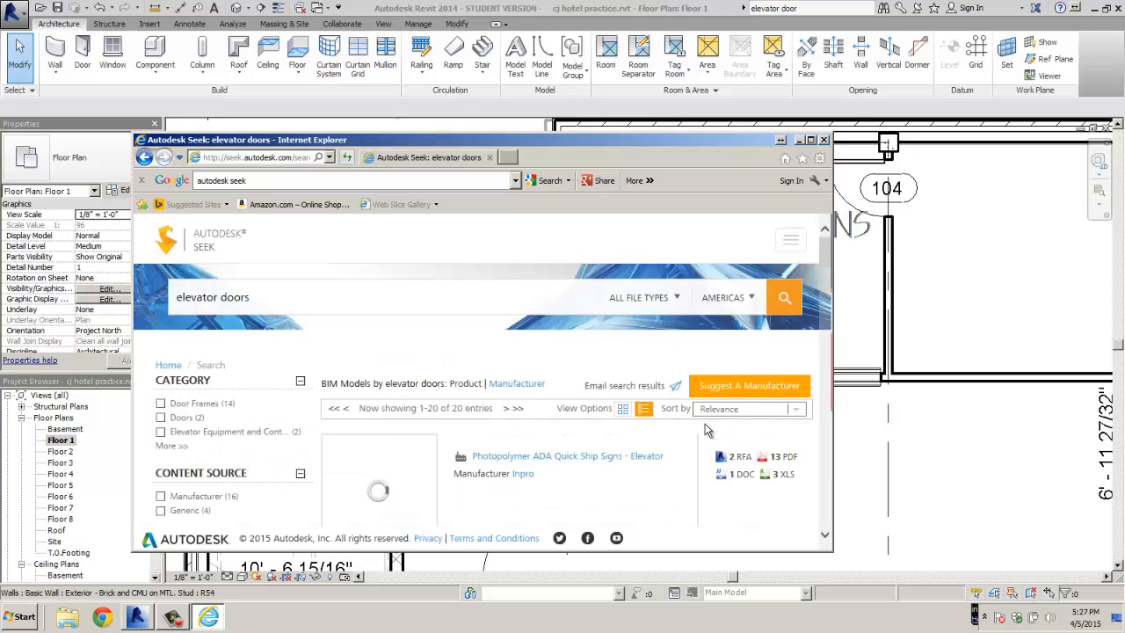
pyautogui.scroll(-5, 703, 431)
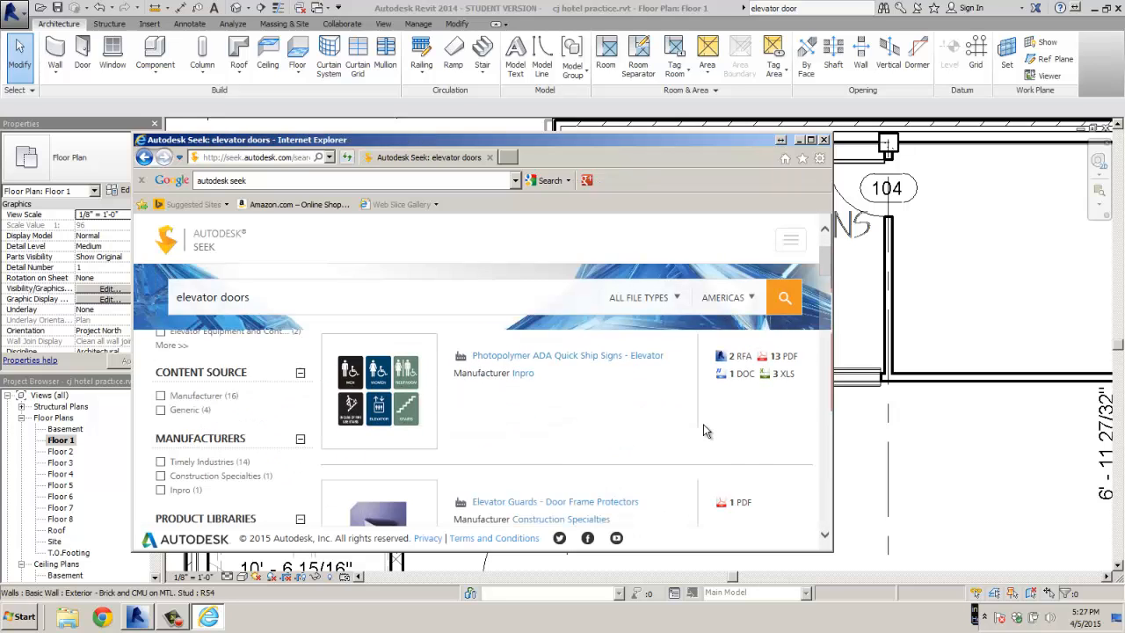
pyautogui.scroll(-2, 703, 425)
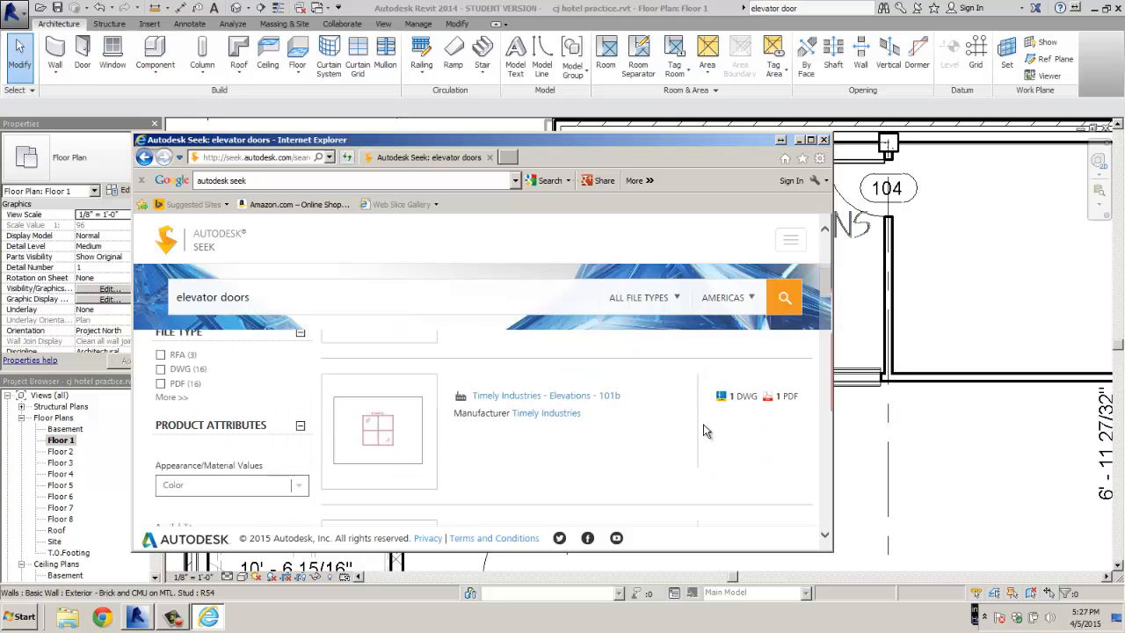
pyautogui.scroll(-6, 703, 429)
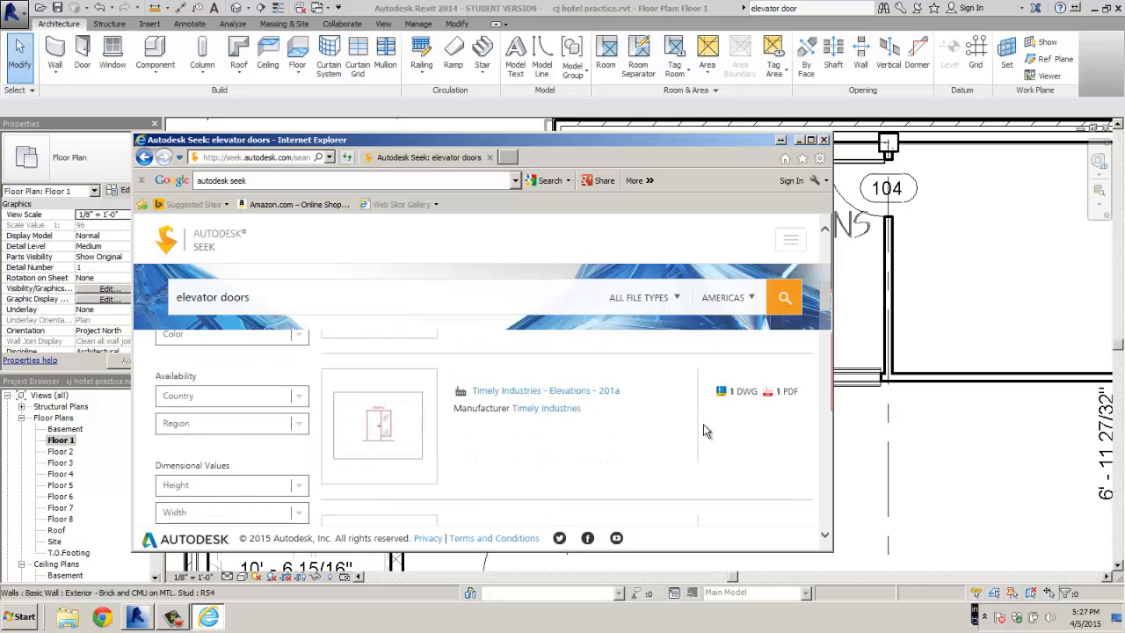
pyautogui.scroll(-5, 703, 424)
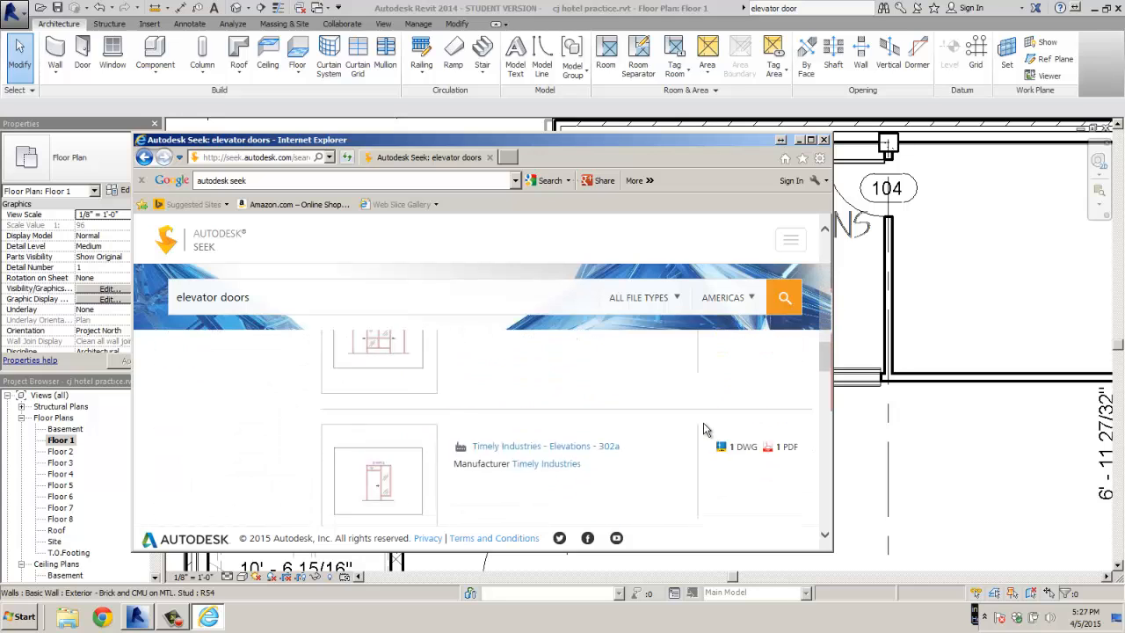
pyautogui.scroll(-5, 703, 429)
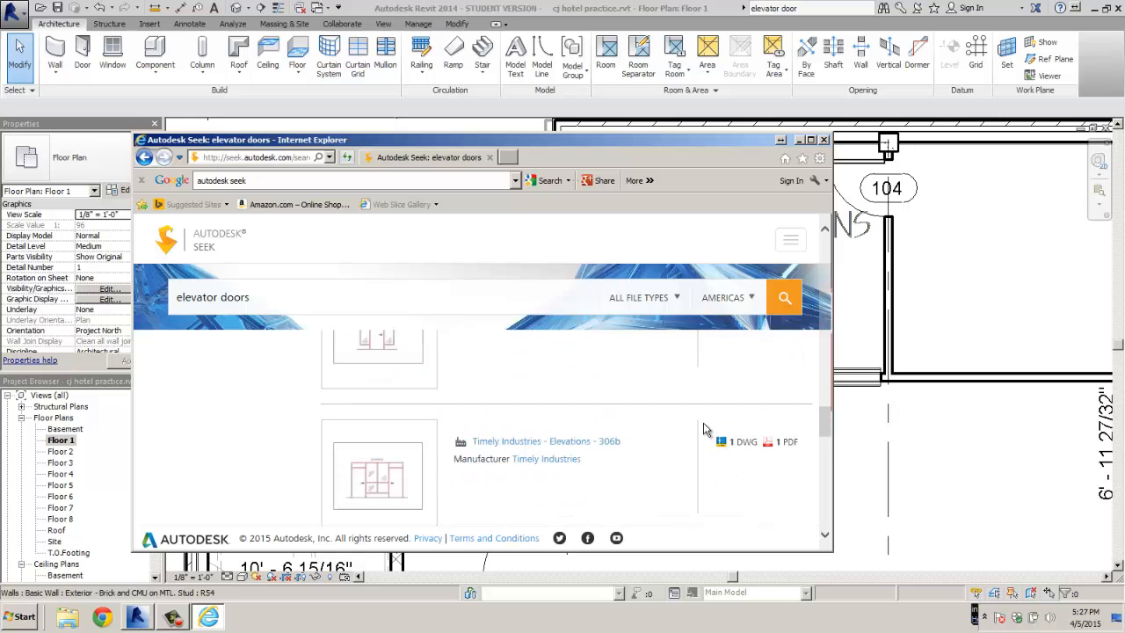
pyautogui.scroll(-5, 704, 429)
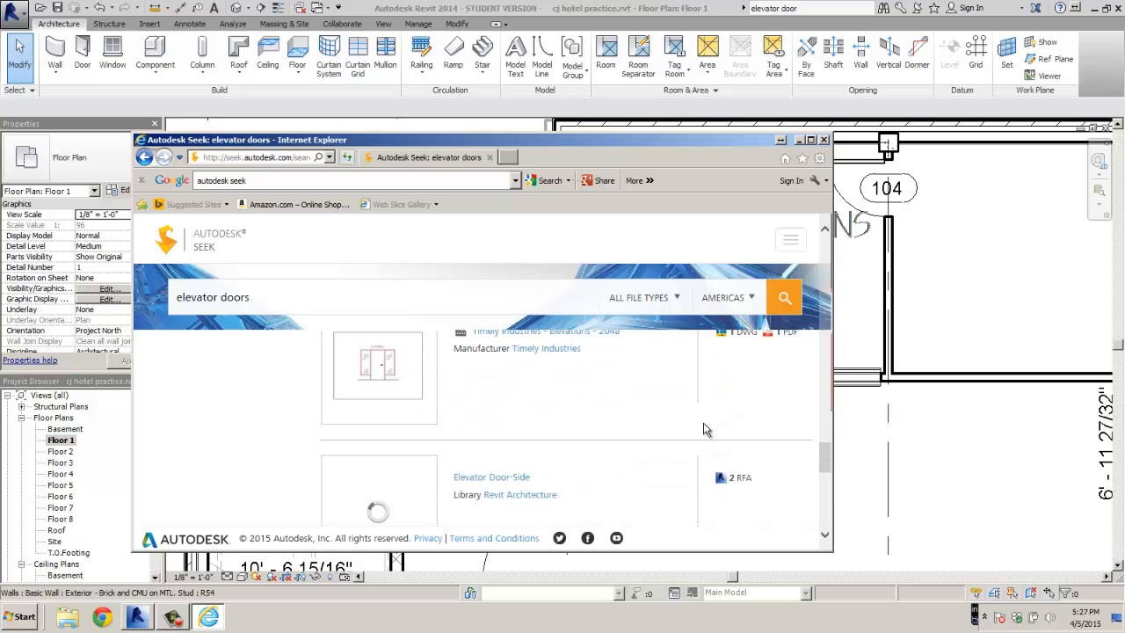
pyautogui.scroll(-1, 703, 429)
pyautogui.scroll(-2, 703, 429)
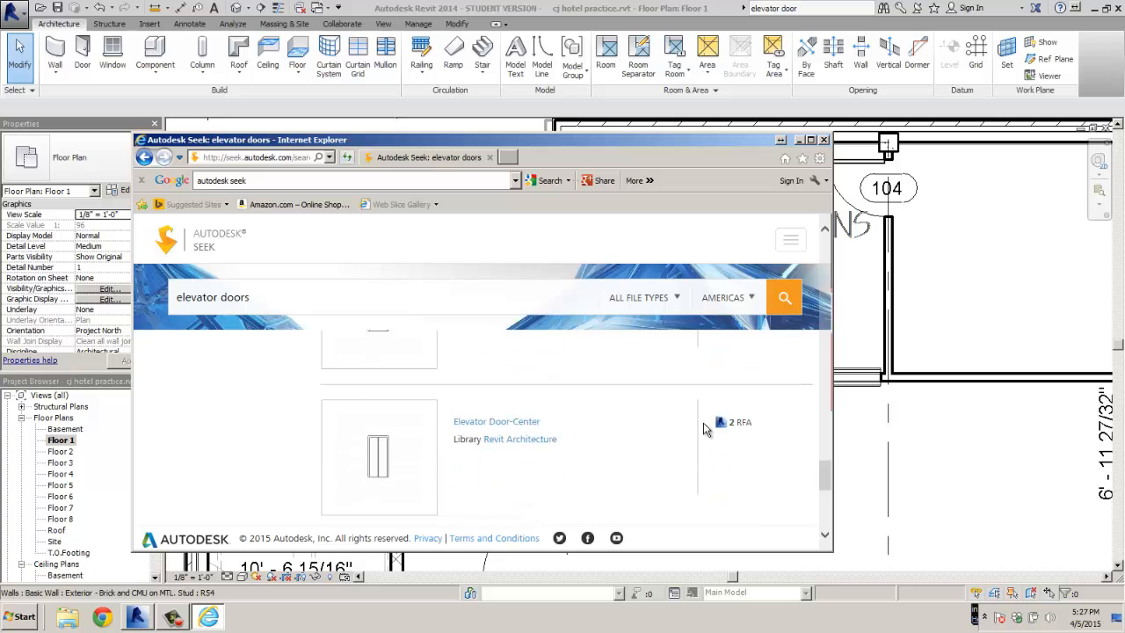
# Open Elevator Door-Center, tick the Revit 2010 Imperial file and request the download
pyautogui.click(494, 423)
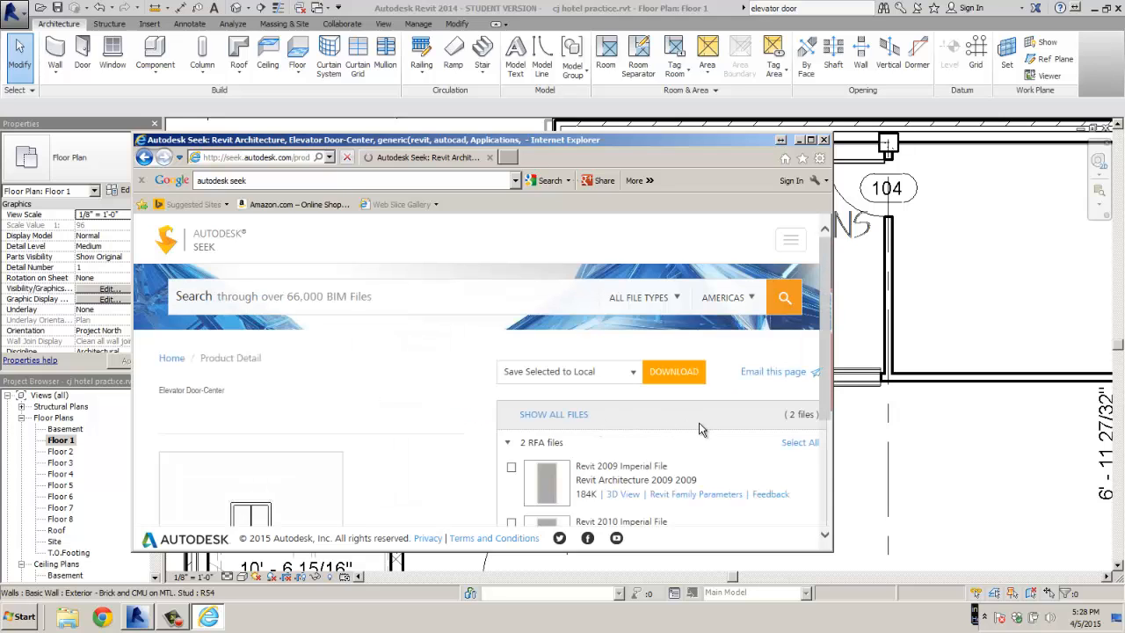
pyautogui.scroll(-2, 701, 428)
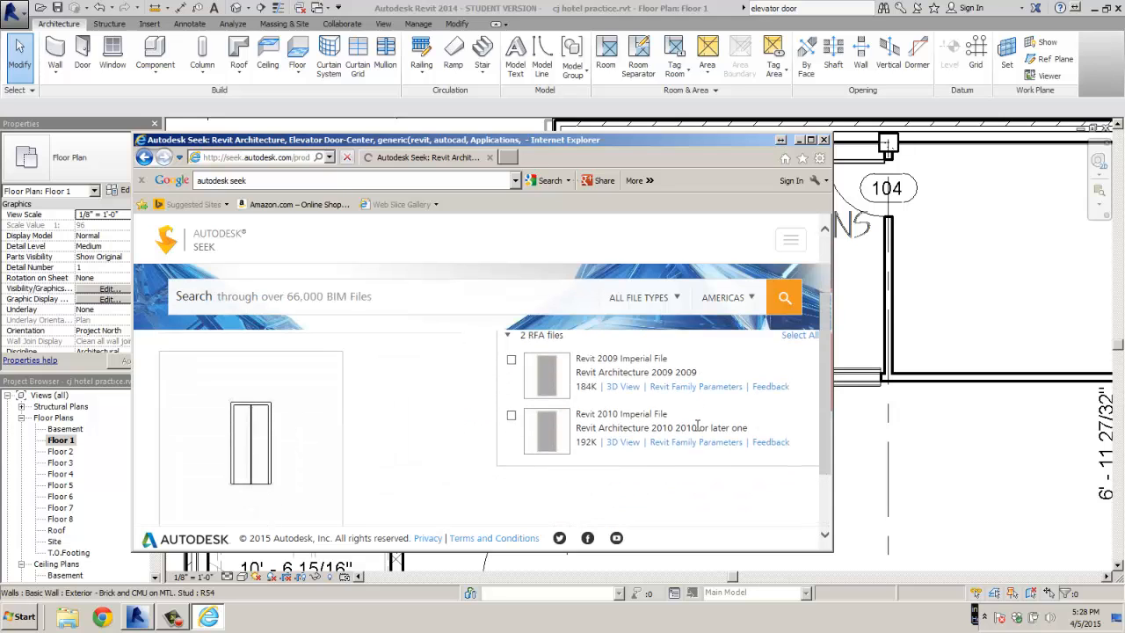
pyautogui.click(512, 416)
pyautogui.scroll(3, 737, 347)
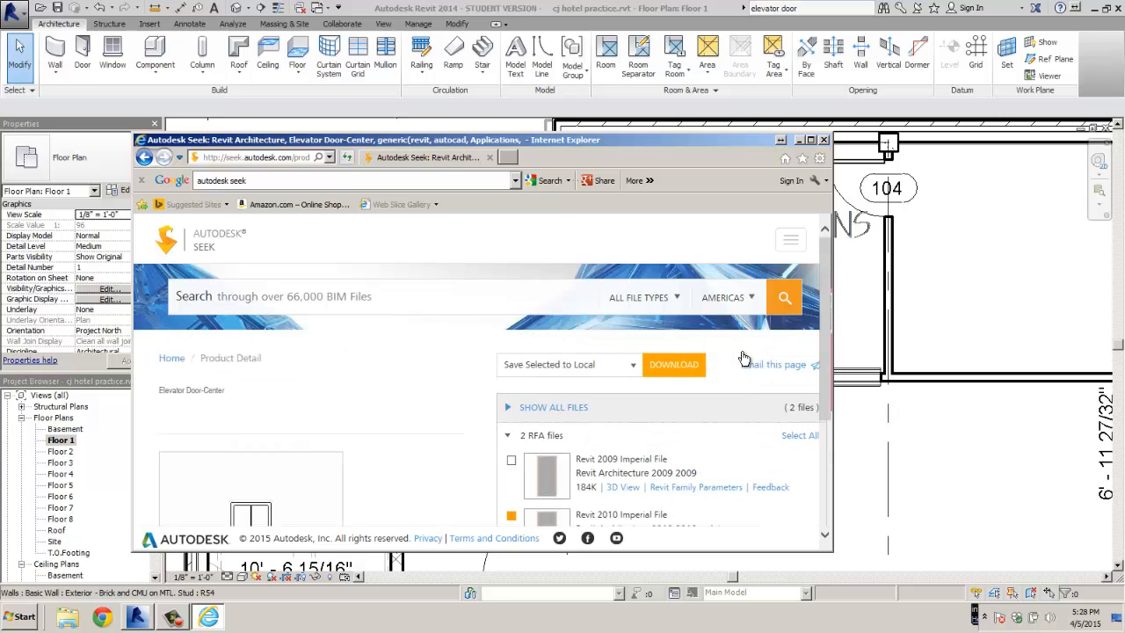
pyautogui.click(668, 365)
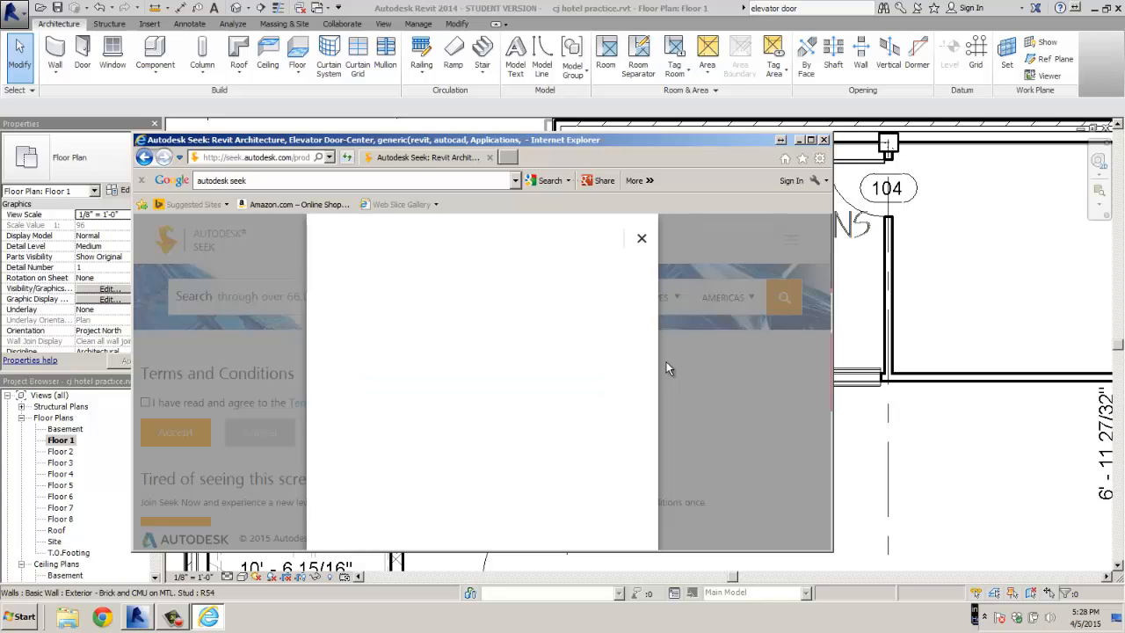
# Sign in with the account e-mail and password, declining to save the password
pyautogui.click(511, 341)
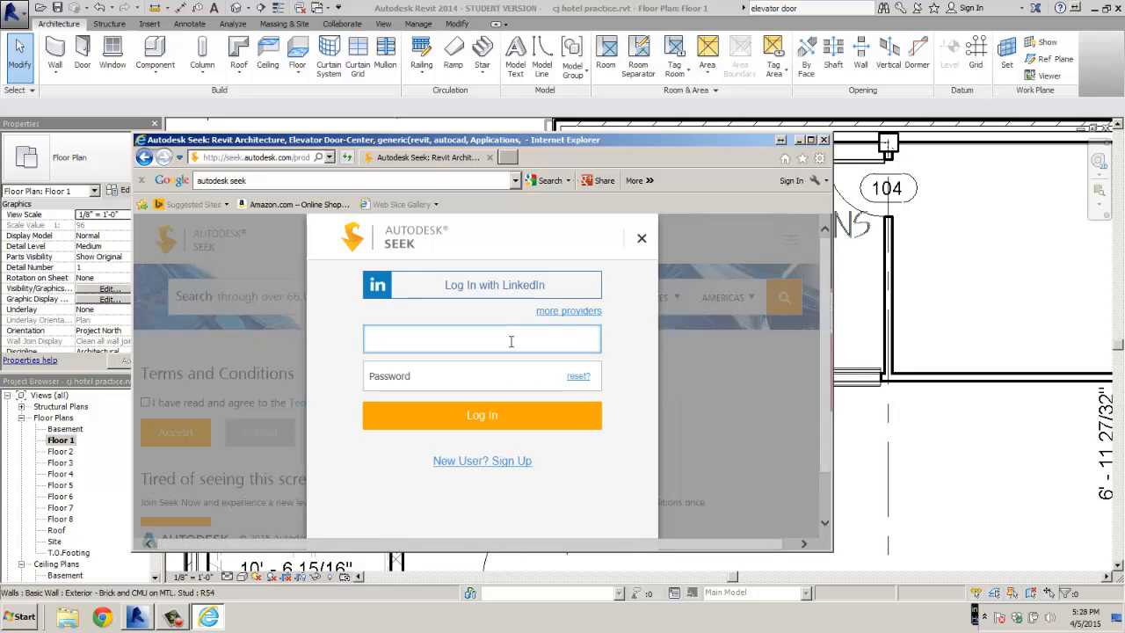
pyautogui.press('Tab')
pyautogui.write('*')
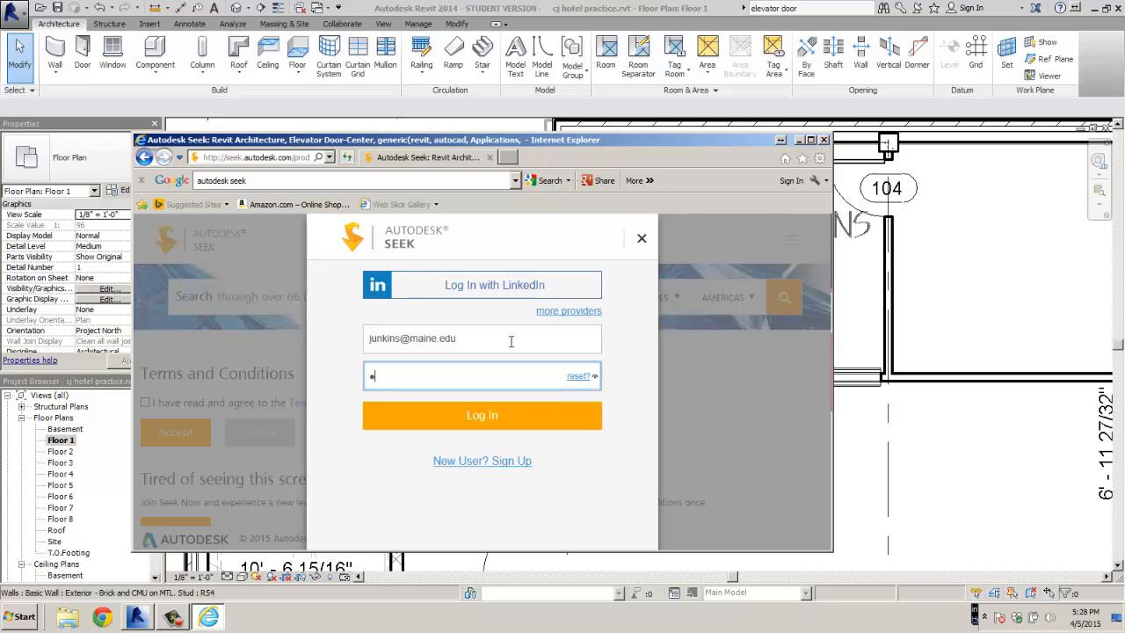
pyautogui.write('******')
pyautogui.press('Return')
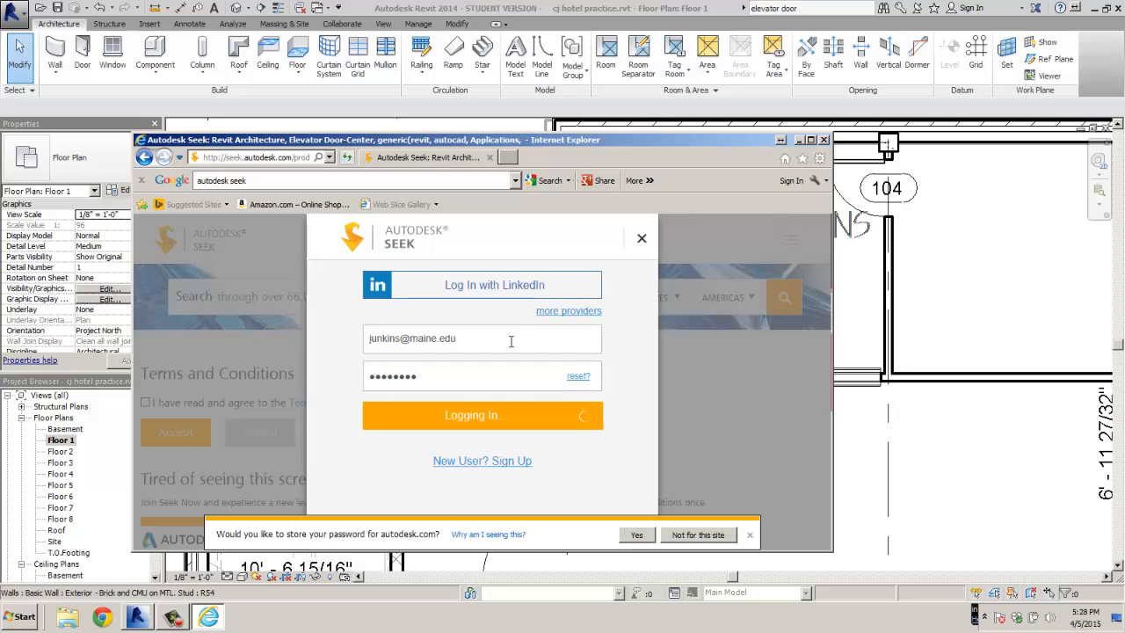
pyautogui.click(675, 538)
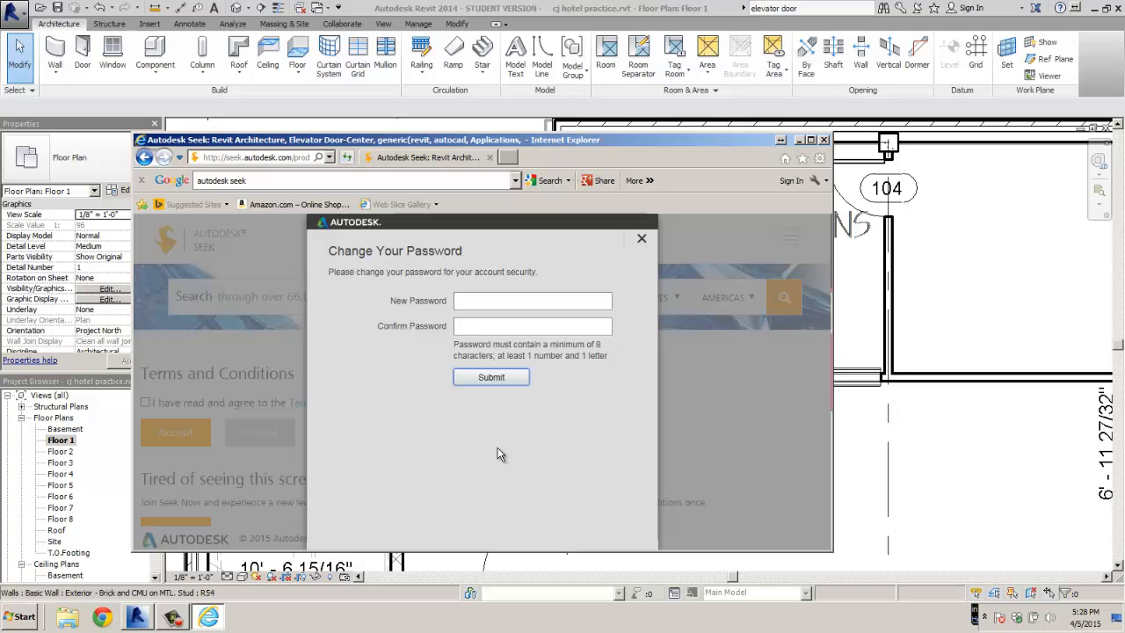
# Enter and confirm a new account password, fix the mismatch and resubmit until accepted
pyautogui.click(495, 299)
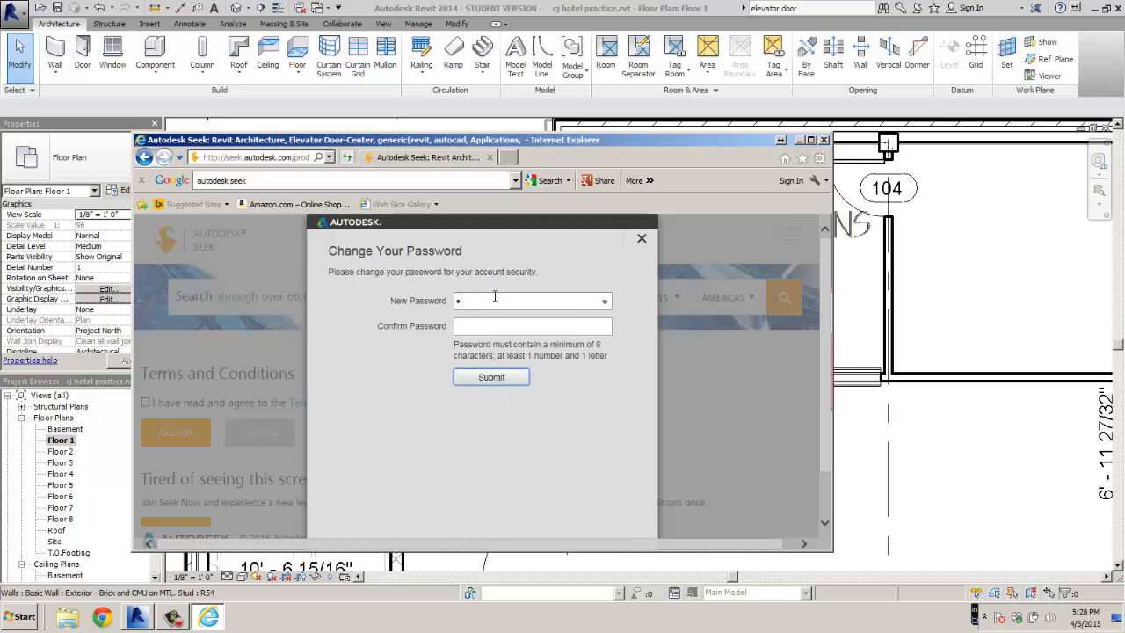
pyautogui.write('•••••••')
pyautogui.click(485, 325)
pyautogui.write('••••••••')
pyautogui.click(488, 379)
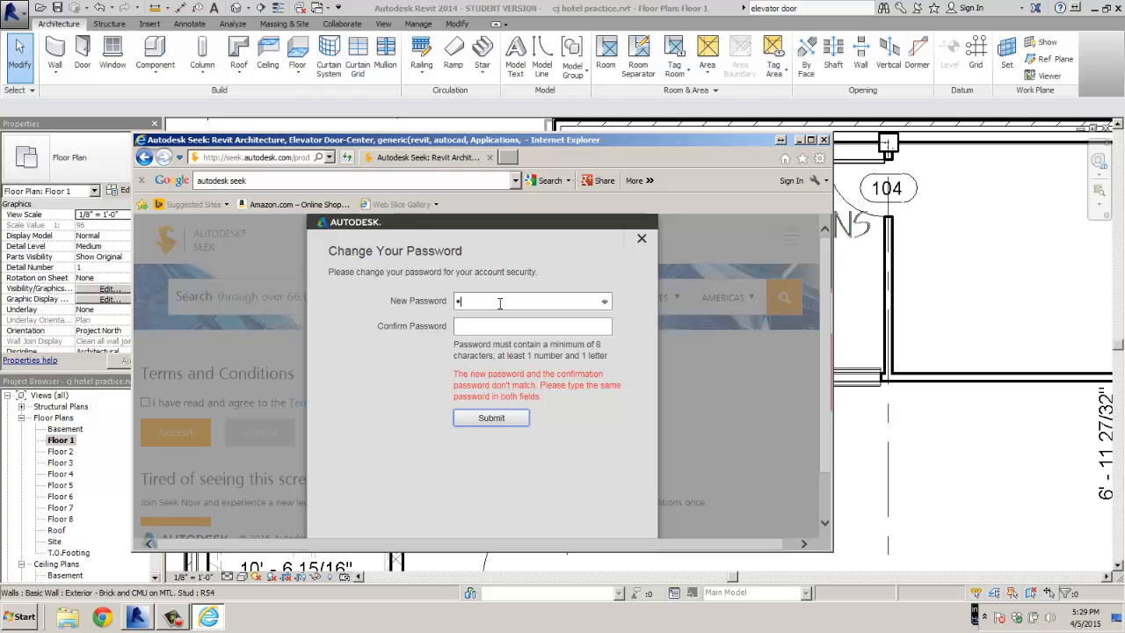
pyautogui.write('••')
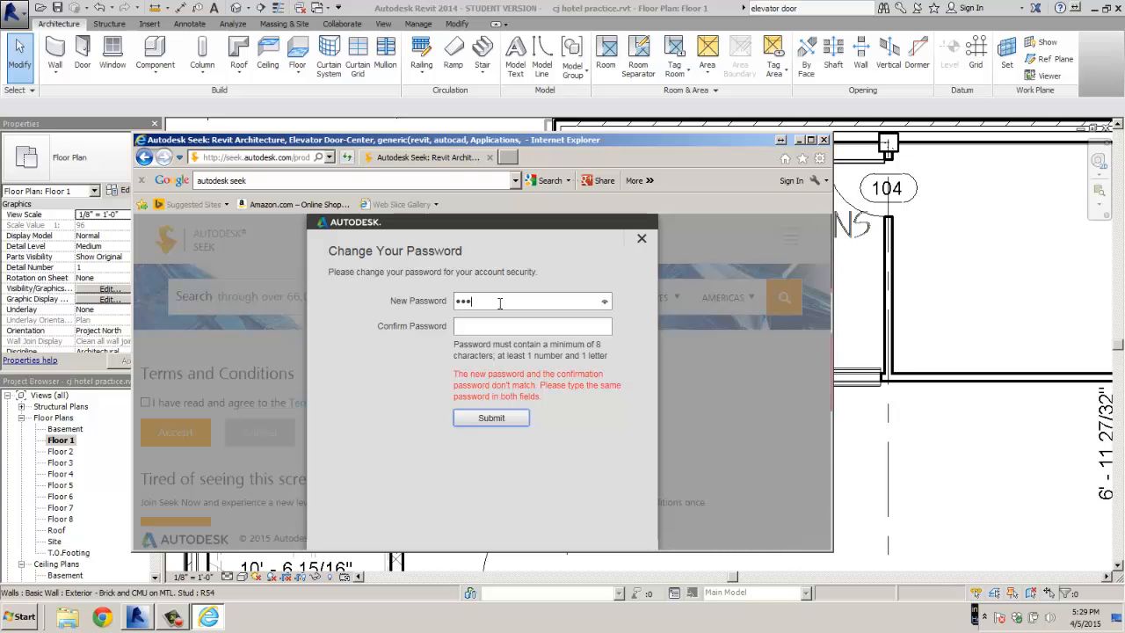
pyautogui.write('•')
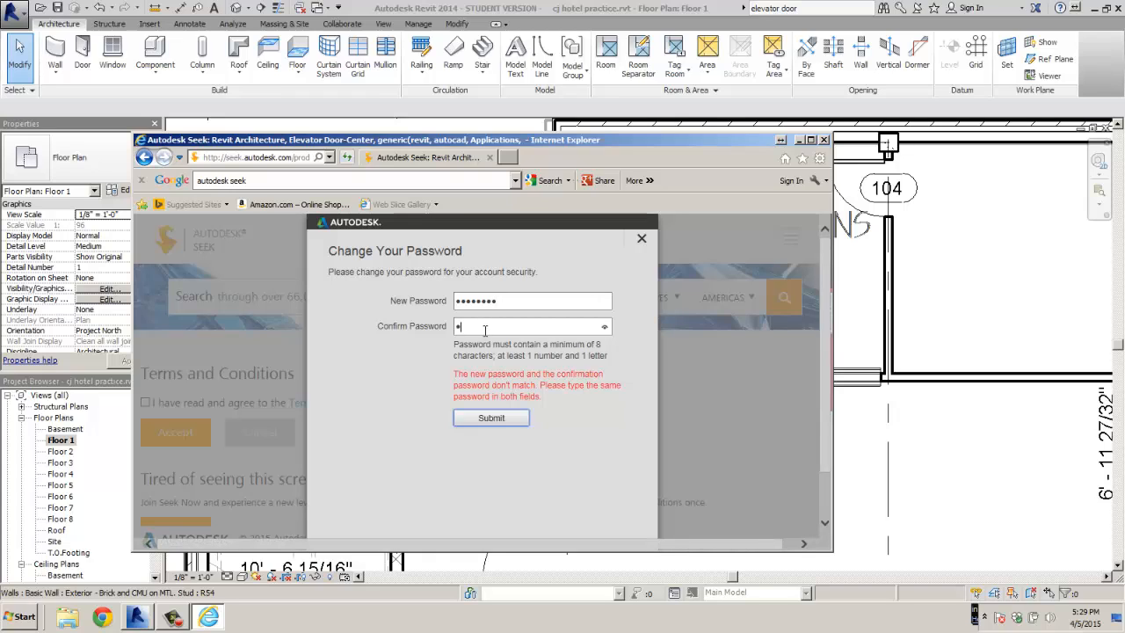
pyautogui.click(484, 329)
pyautogui.write('•••••')
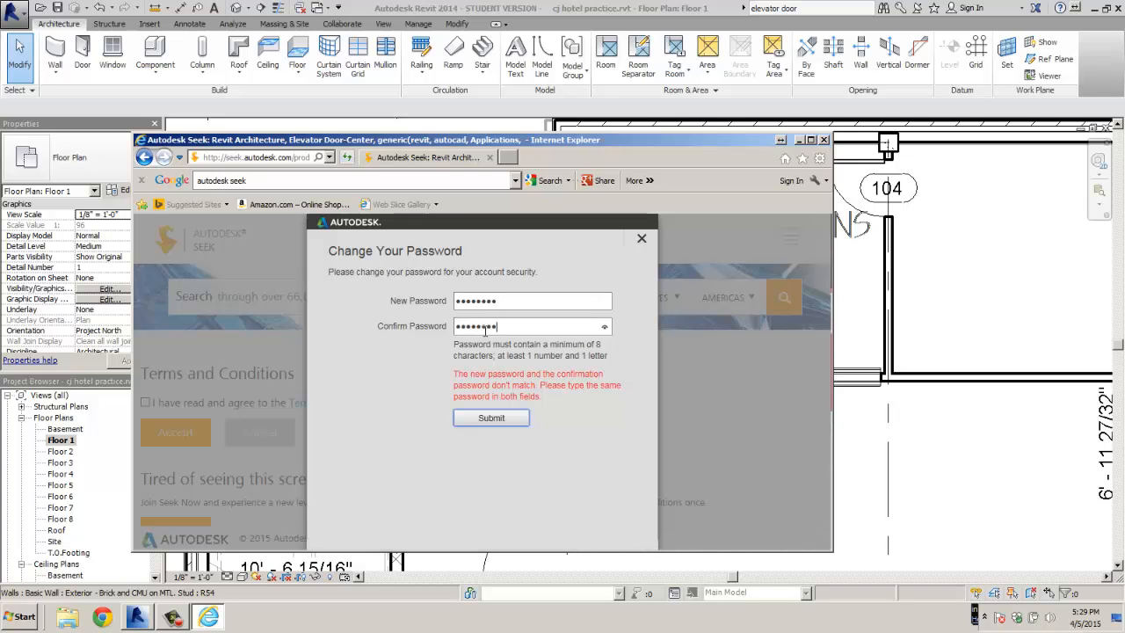
pyautogui.write('•••')
pyautogui.click(506, 417)
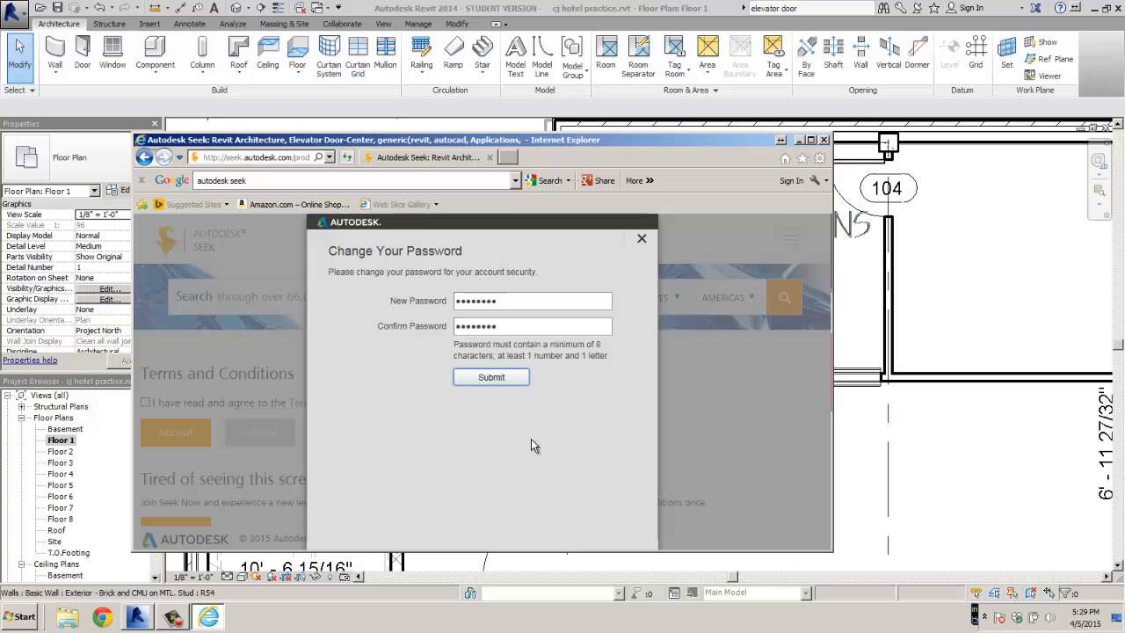
pyautogui.click(497, 378)
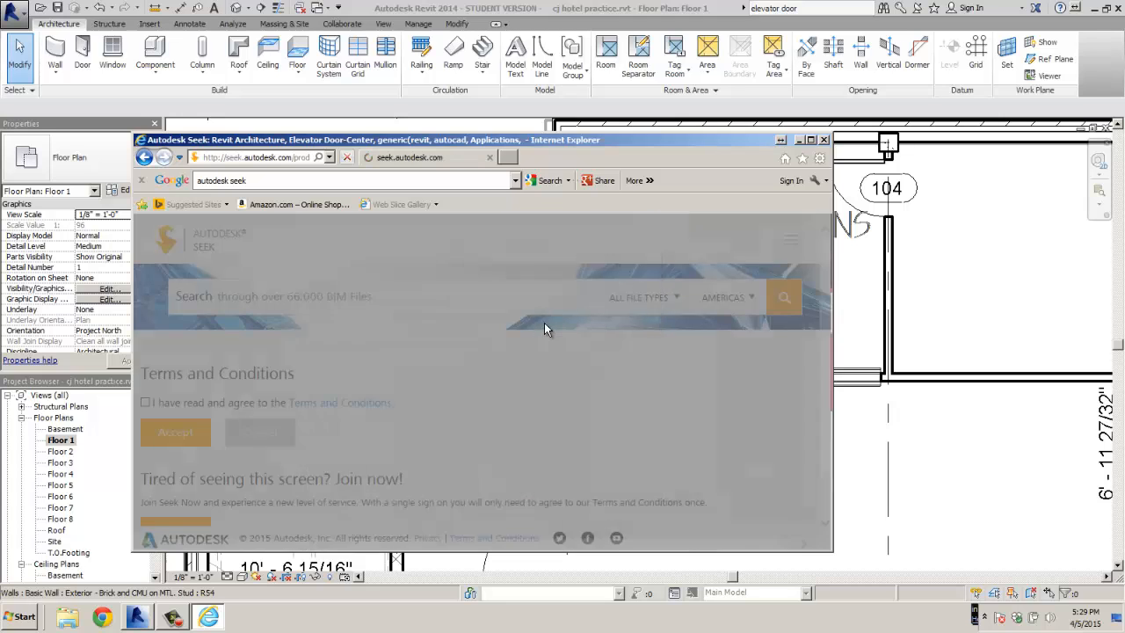
# Download the Revit 2010 Imperial Elevator Door-Center.rfa from Autodesk Seek and open it in Revit
pyautogui.scroll(-3, 606, 417)
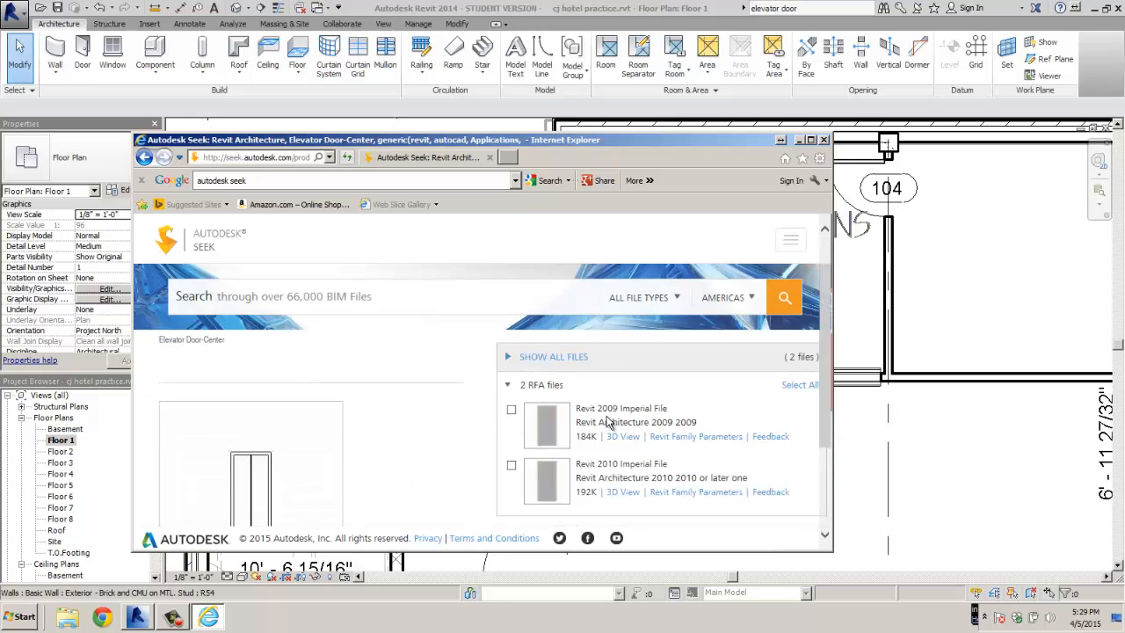
pyautogui.scroll(2, 606, 417)
pyautogui.click(512, 465)
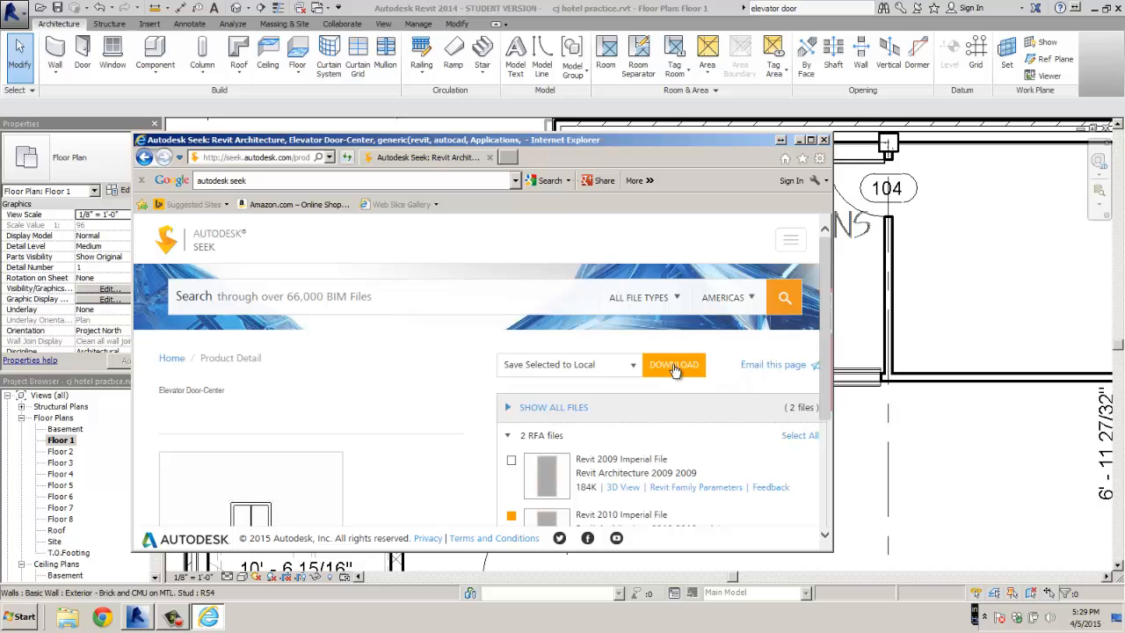
pyautogui.click(674, 367)
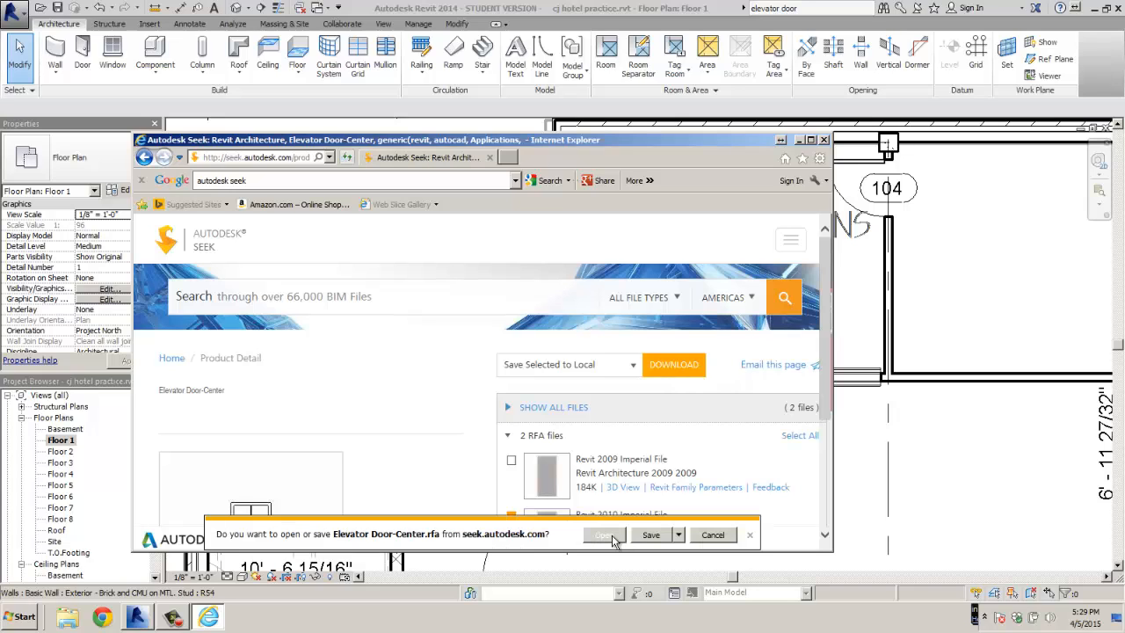
pyautogui.click(614, 536)
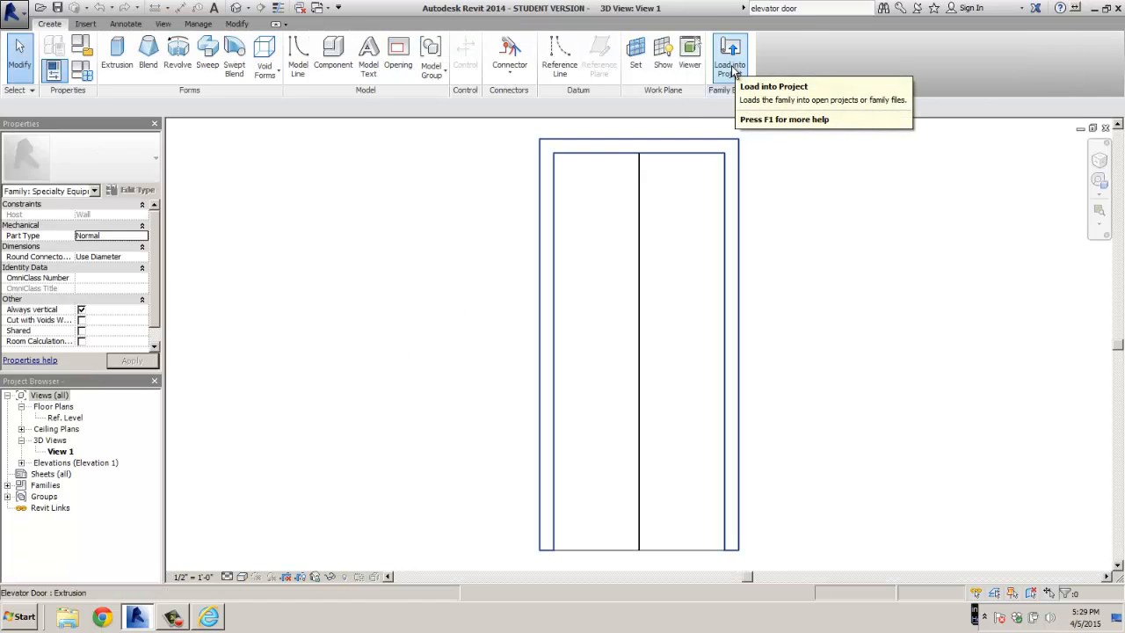
# Load the 48" x 84" Elevator Door-Center family into the hotel project and place it in the Floor 1 elevator shaft wall
pyautogui.click(732, 70)
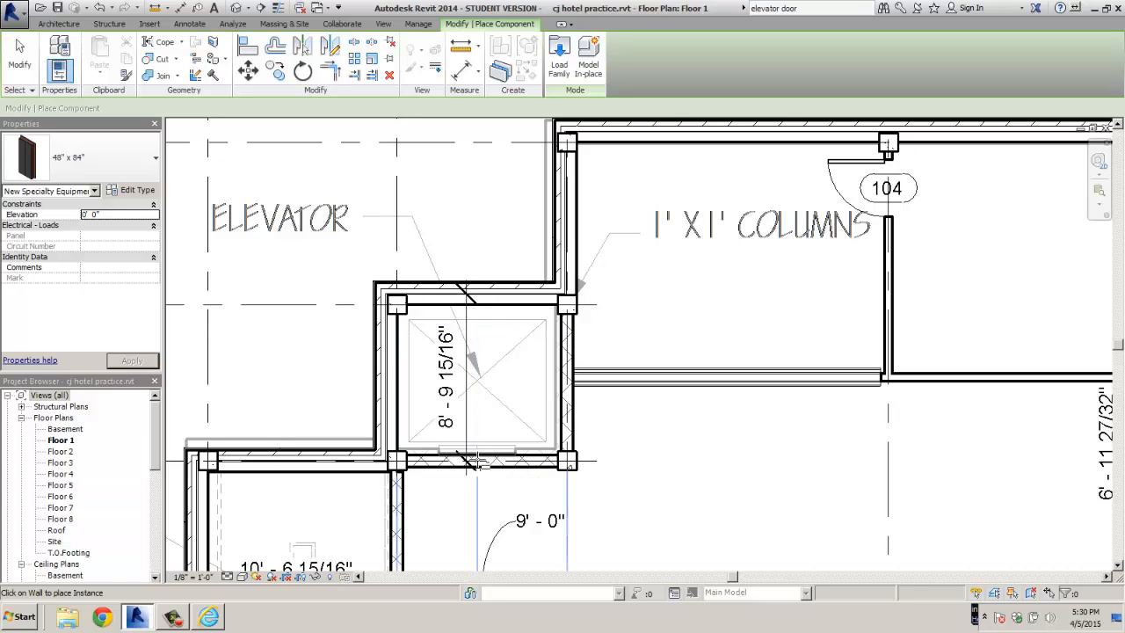
pyautogui.click(474, 459)
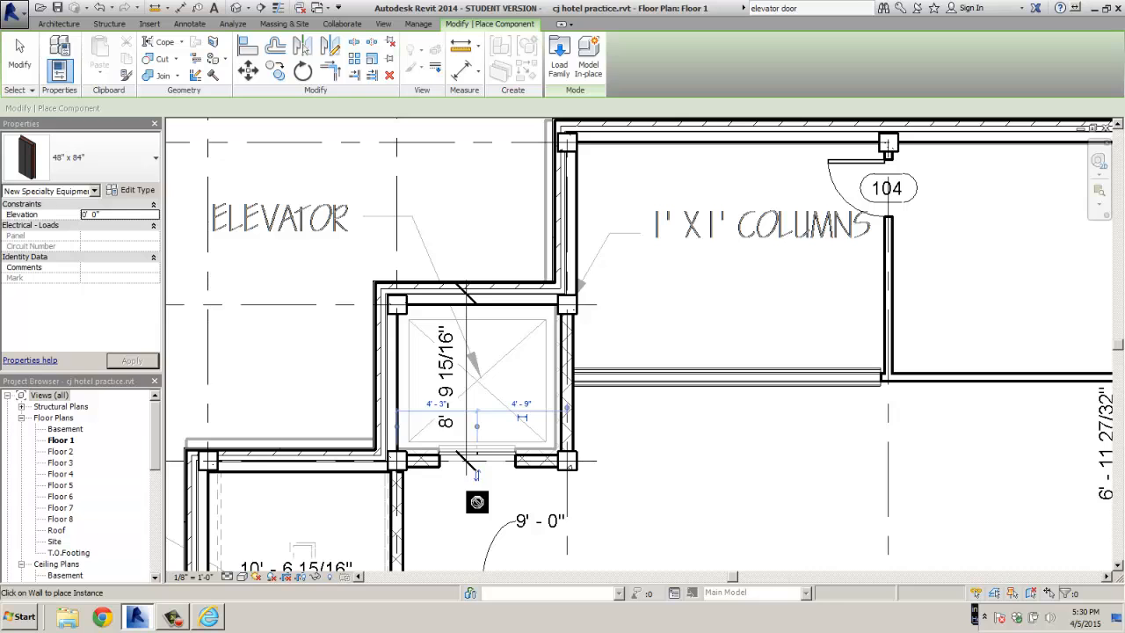
pyautogui.scroll(-2, 473, 502)
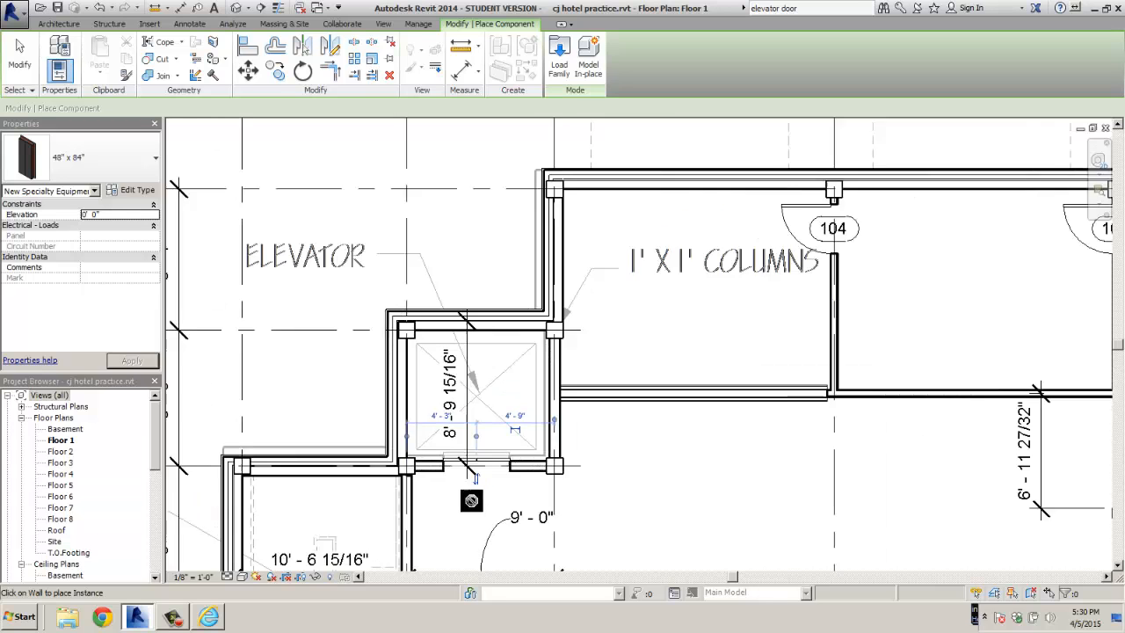
pyautogui.moveTo(472, 501); pyautogui.dragTo(426, 341, button='middle')
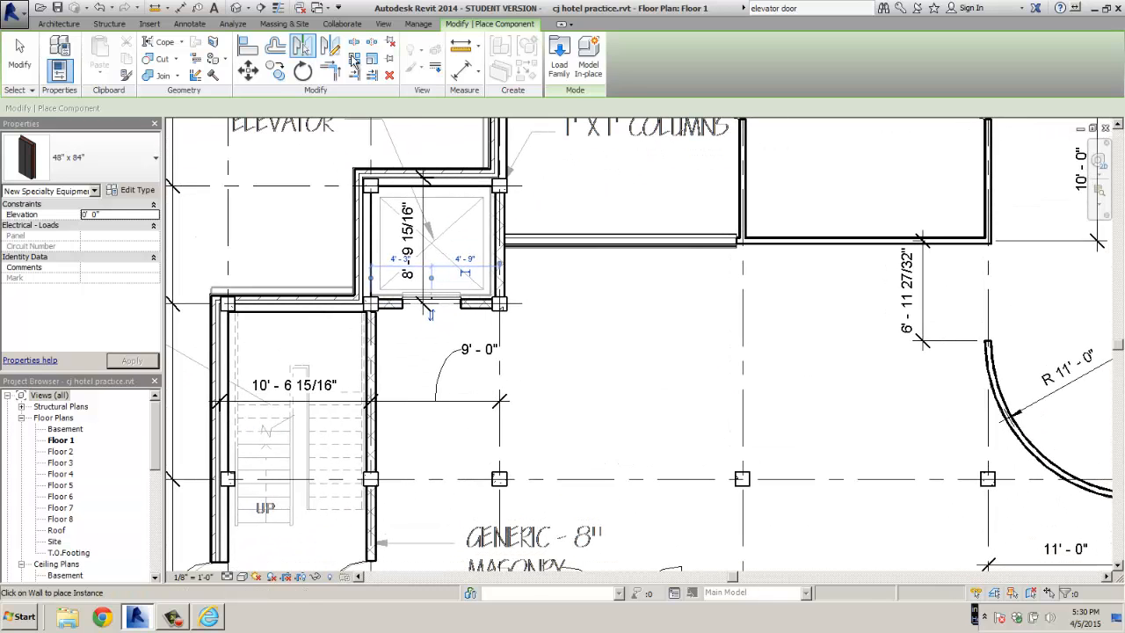
pyautogui.click(383, 24)
# Place a camera in the Floor 1 plan aimed at the elevator door, creating 3D View 2
pyautogui.click(413, 61)
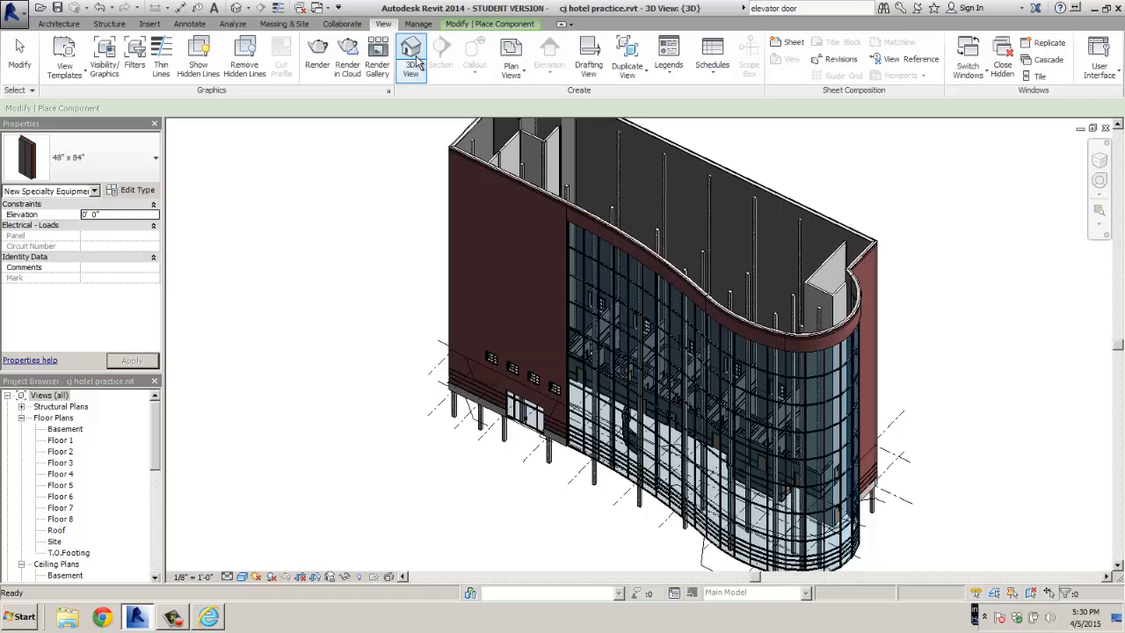
pyautogui.doubleClick(60, 440)
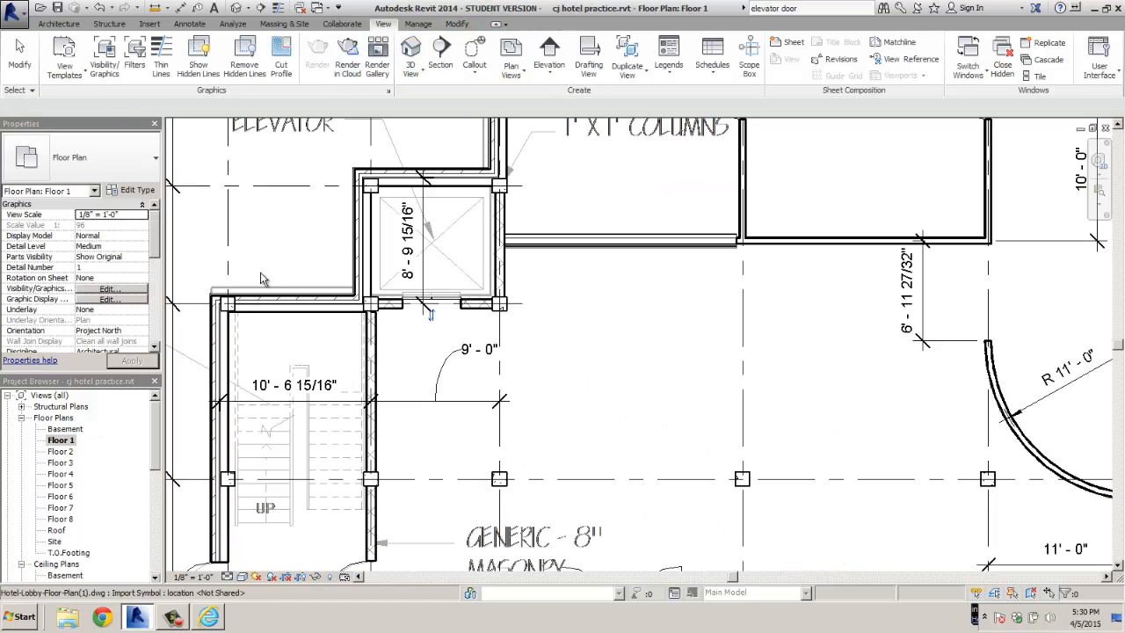
pyautogui.click(420, 74)
pyautogui.click(432, 131)
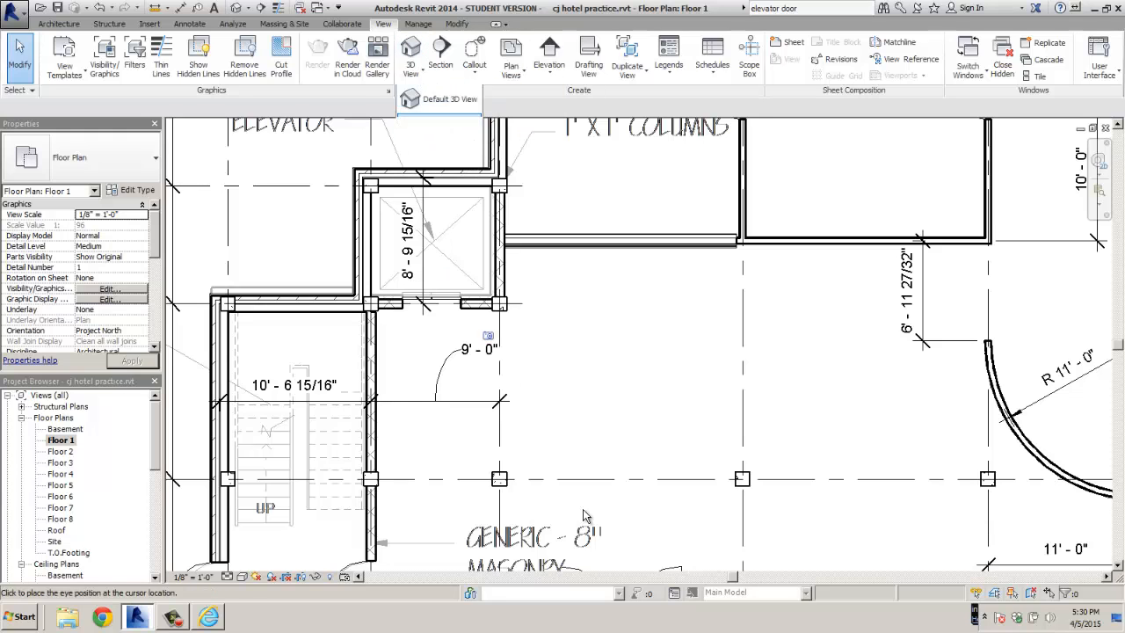
pyautogui.click(709, 526)
pyautogui.click(427, 360)
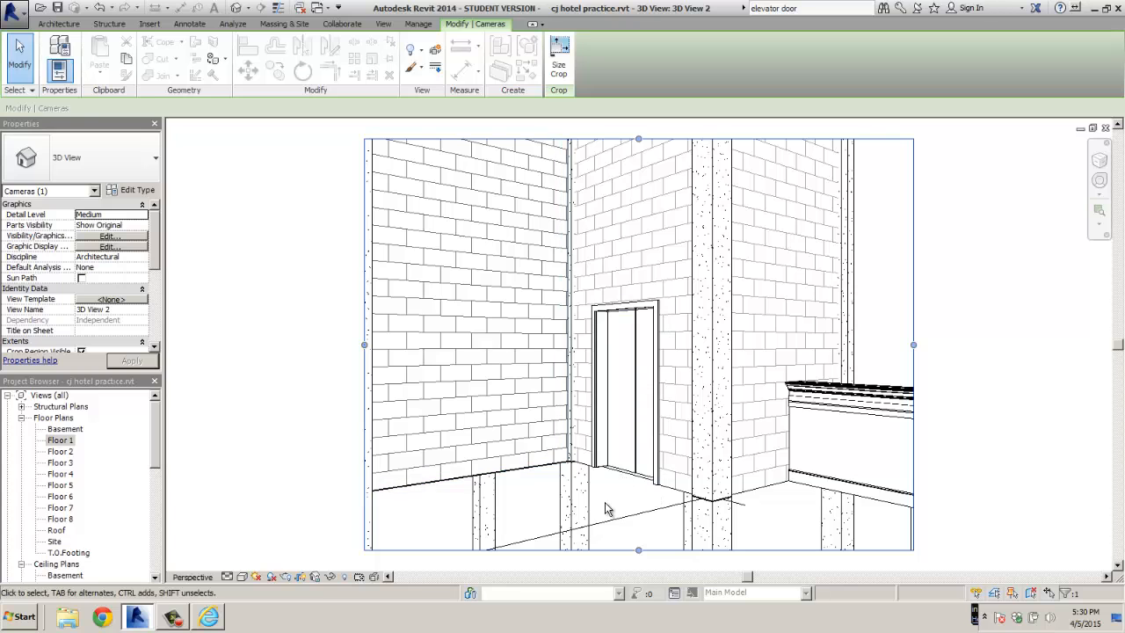
# Orbit the camera view around the elevator door, then go back to the Floor 1 plan
pyautogui.keyDown('shift'); pyautogui.moveTo(607, 509); pyautogui.dragTo(665, 434, button='middle'); pyautogui.keyUp('shift')
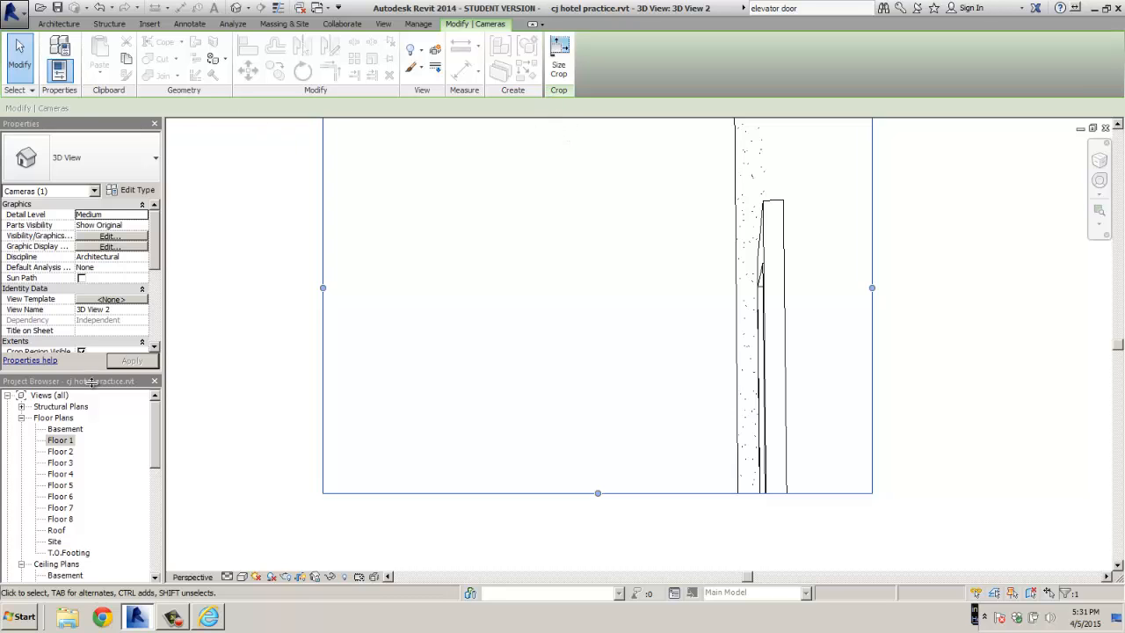
pyautogui.doubleClick(59, 440)
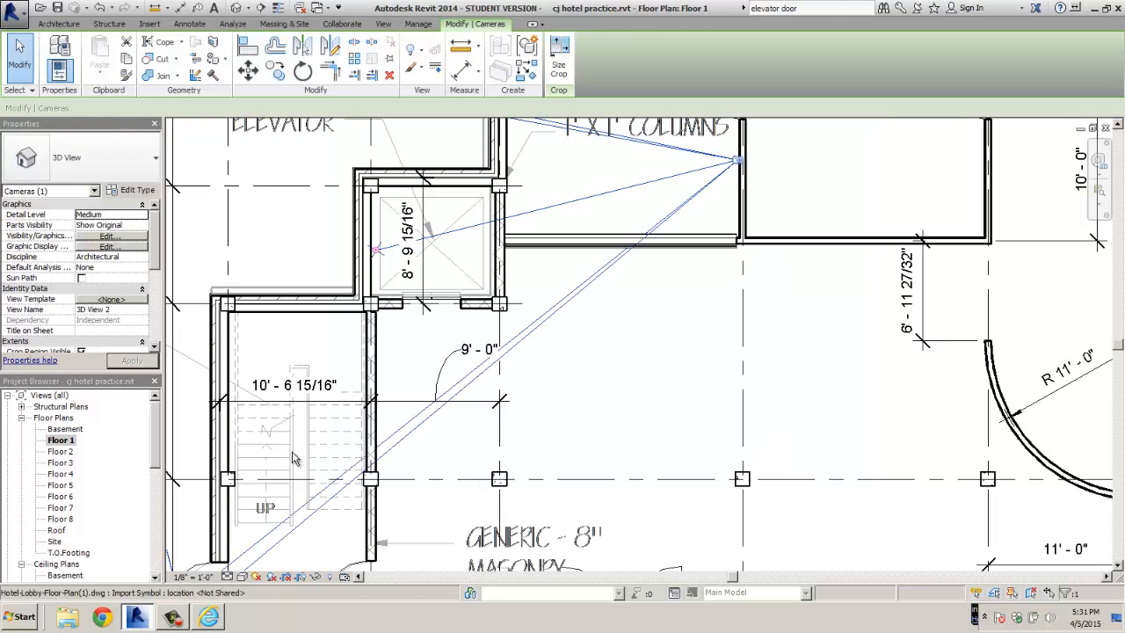
pyautogui.press('Escape')
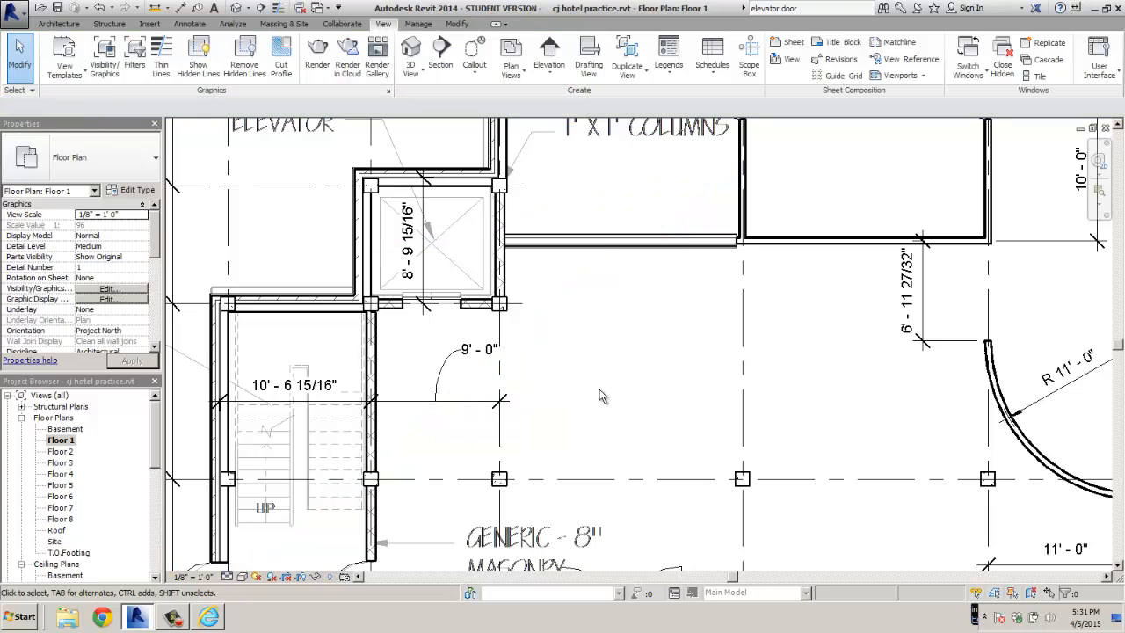